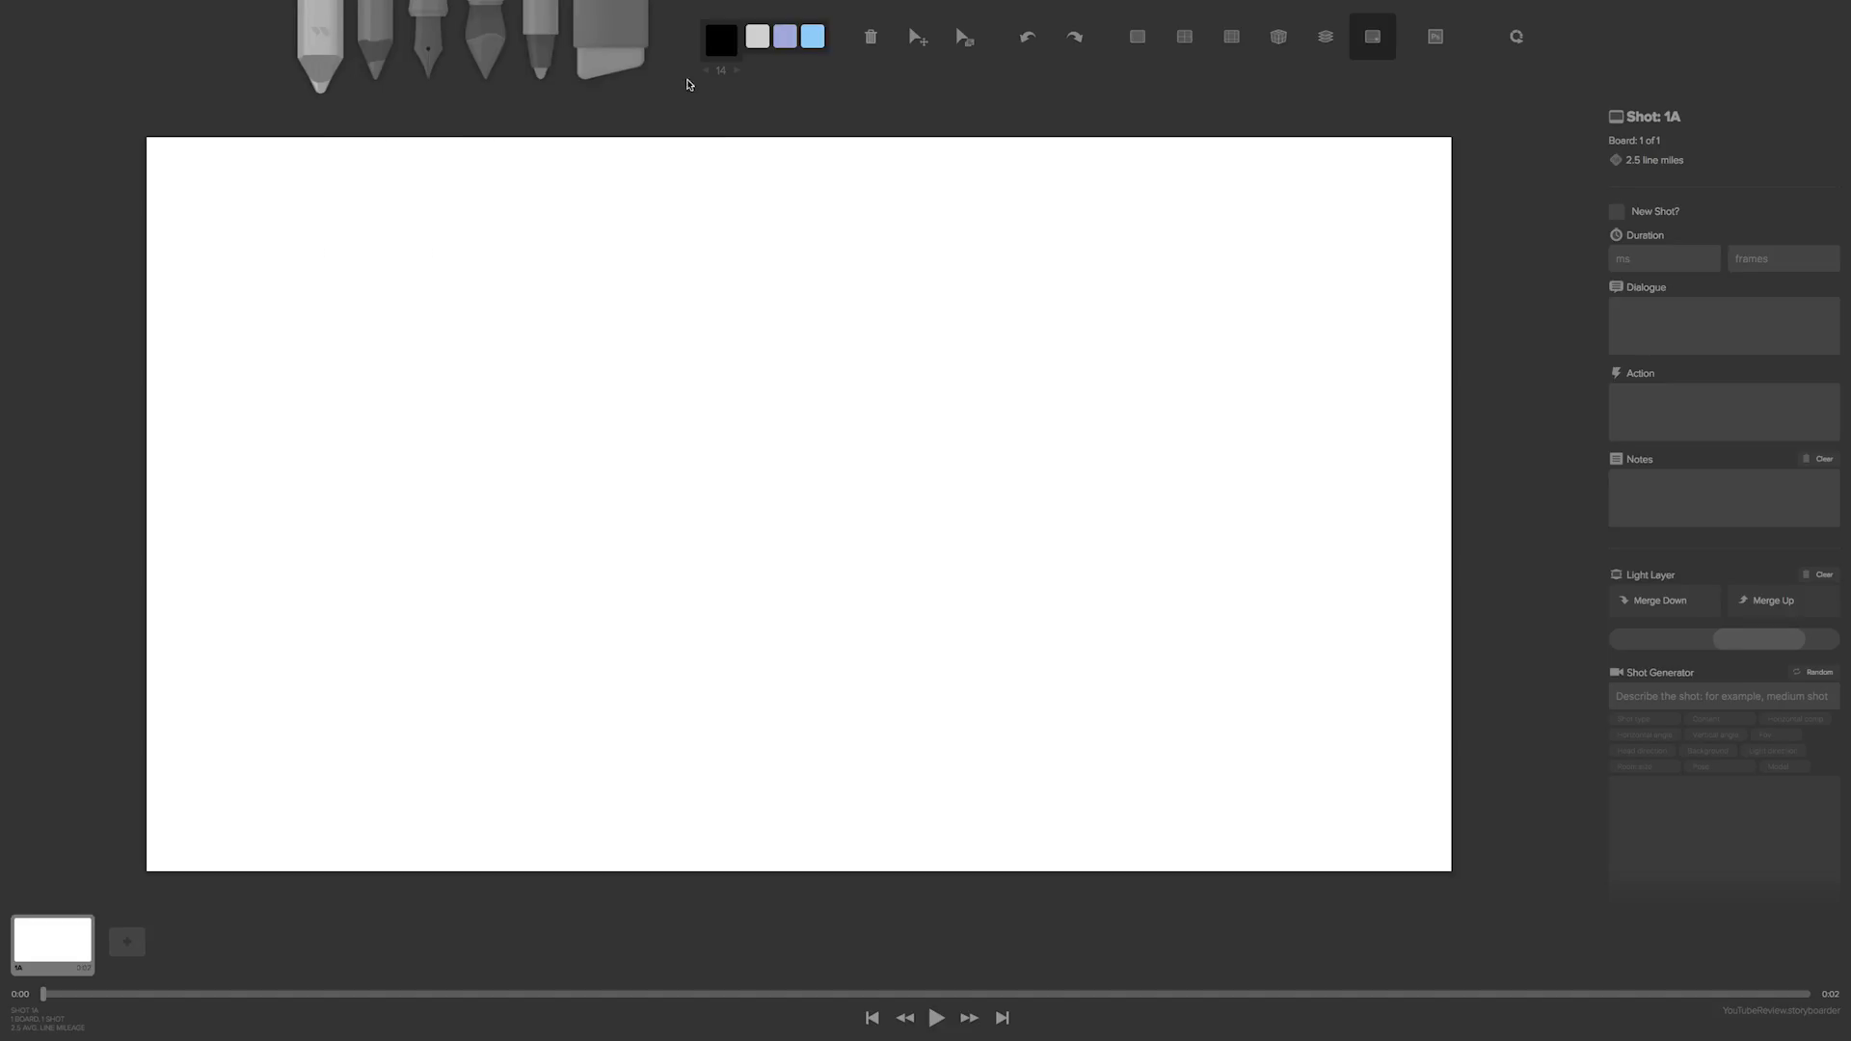
# - Sketch an oval head near the canvas centre with the light pencil, adding horizontal and vertical facial guidelines
pyautogui.click(726, 53)
pyautogui.moveTo(856, 246)
pyautogui.mouseDown()
pyautogui.moveTo(711, 248)
pyautogui.moveTo(661, 445)
pyautogui.mouseUp()
pyautogui.moveTo(674, 517)
pyautogui.mouseDown()
pyautogui.moveTo(946, 380)
pyautogui.moveTo(688, 309)
pyautogui.mouseUp()
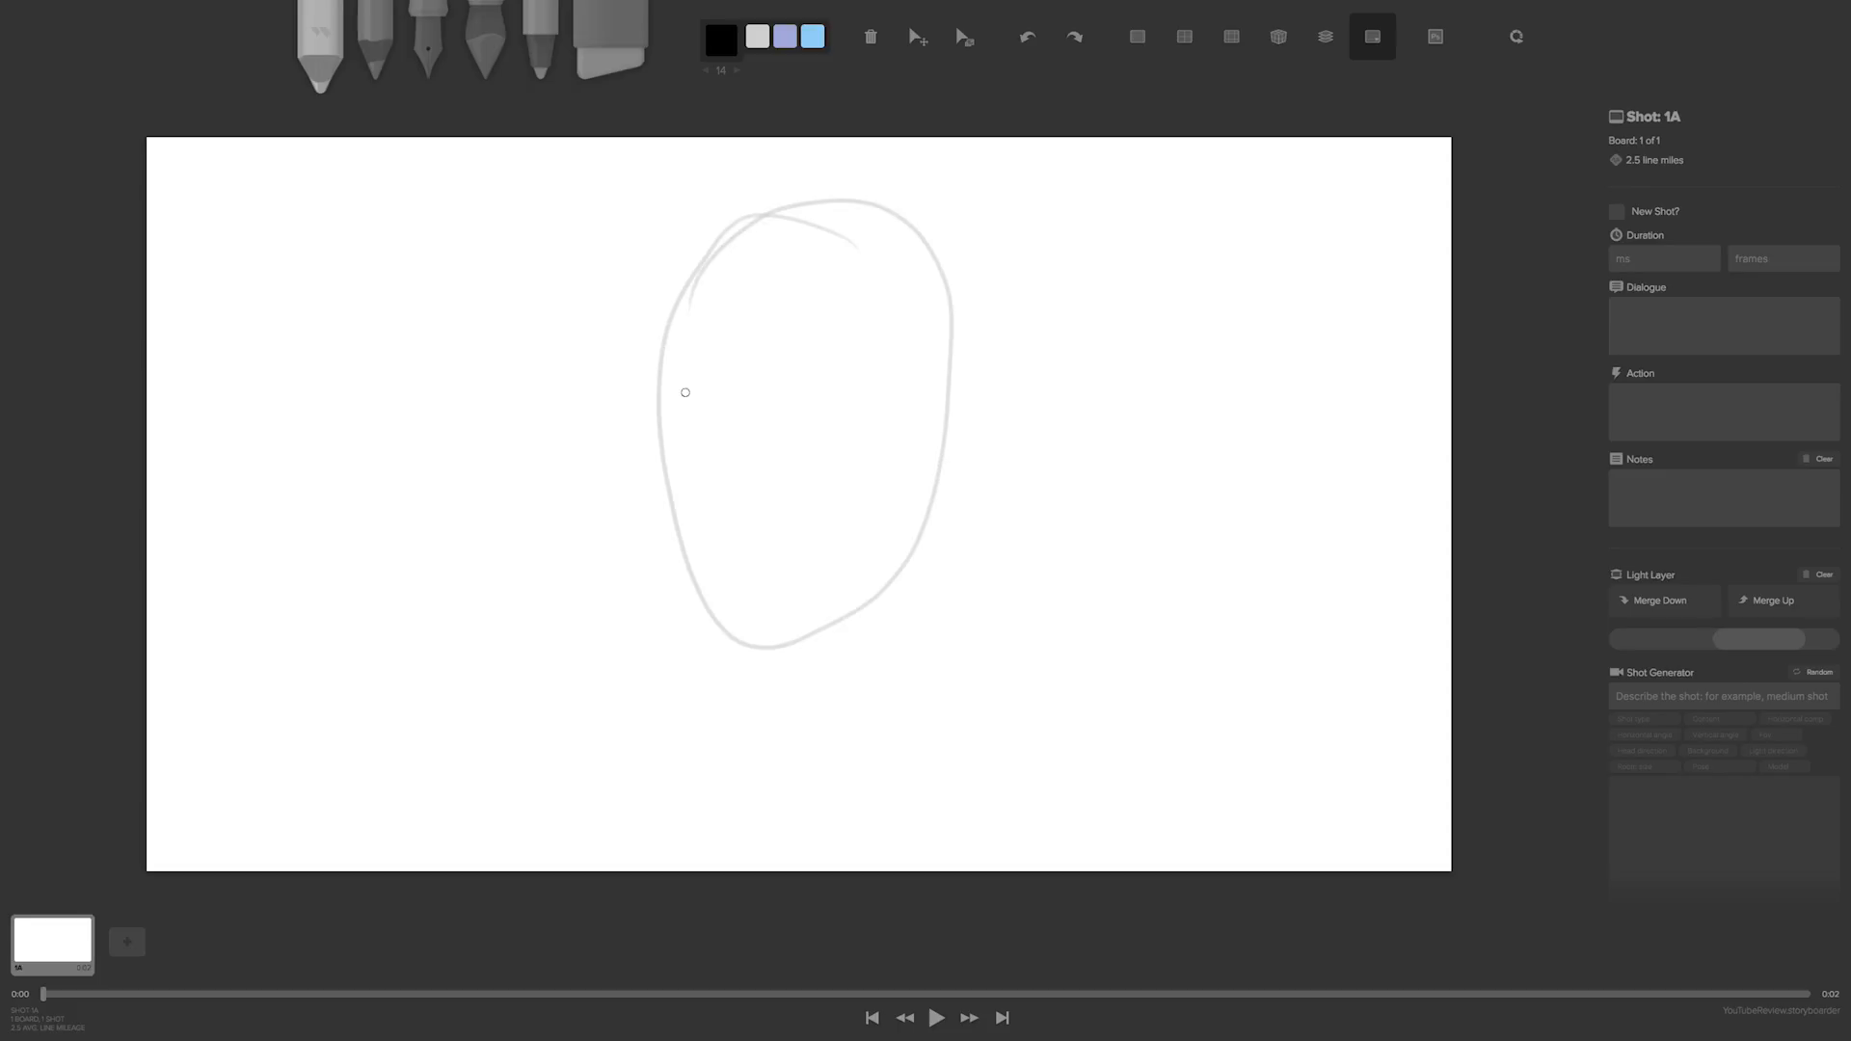
pyautogui.moveTo(948, 421); pyautogui.dragTo(682, 416)
pyautogui.moveTo(798, 215); pyautogui.dragTo(798, 652)
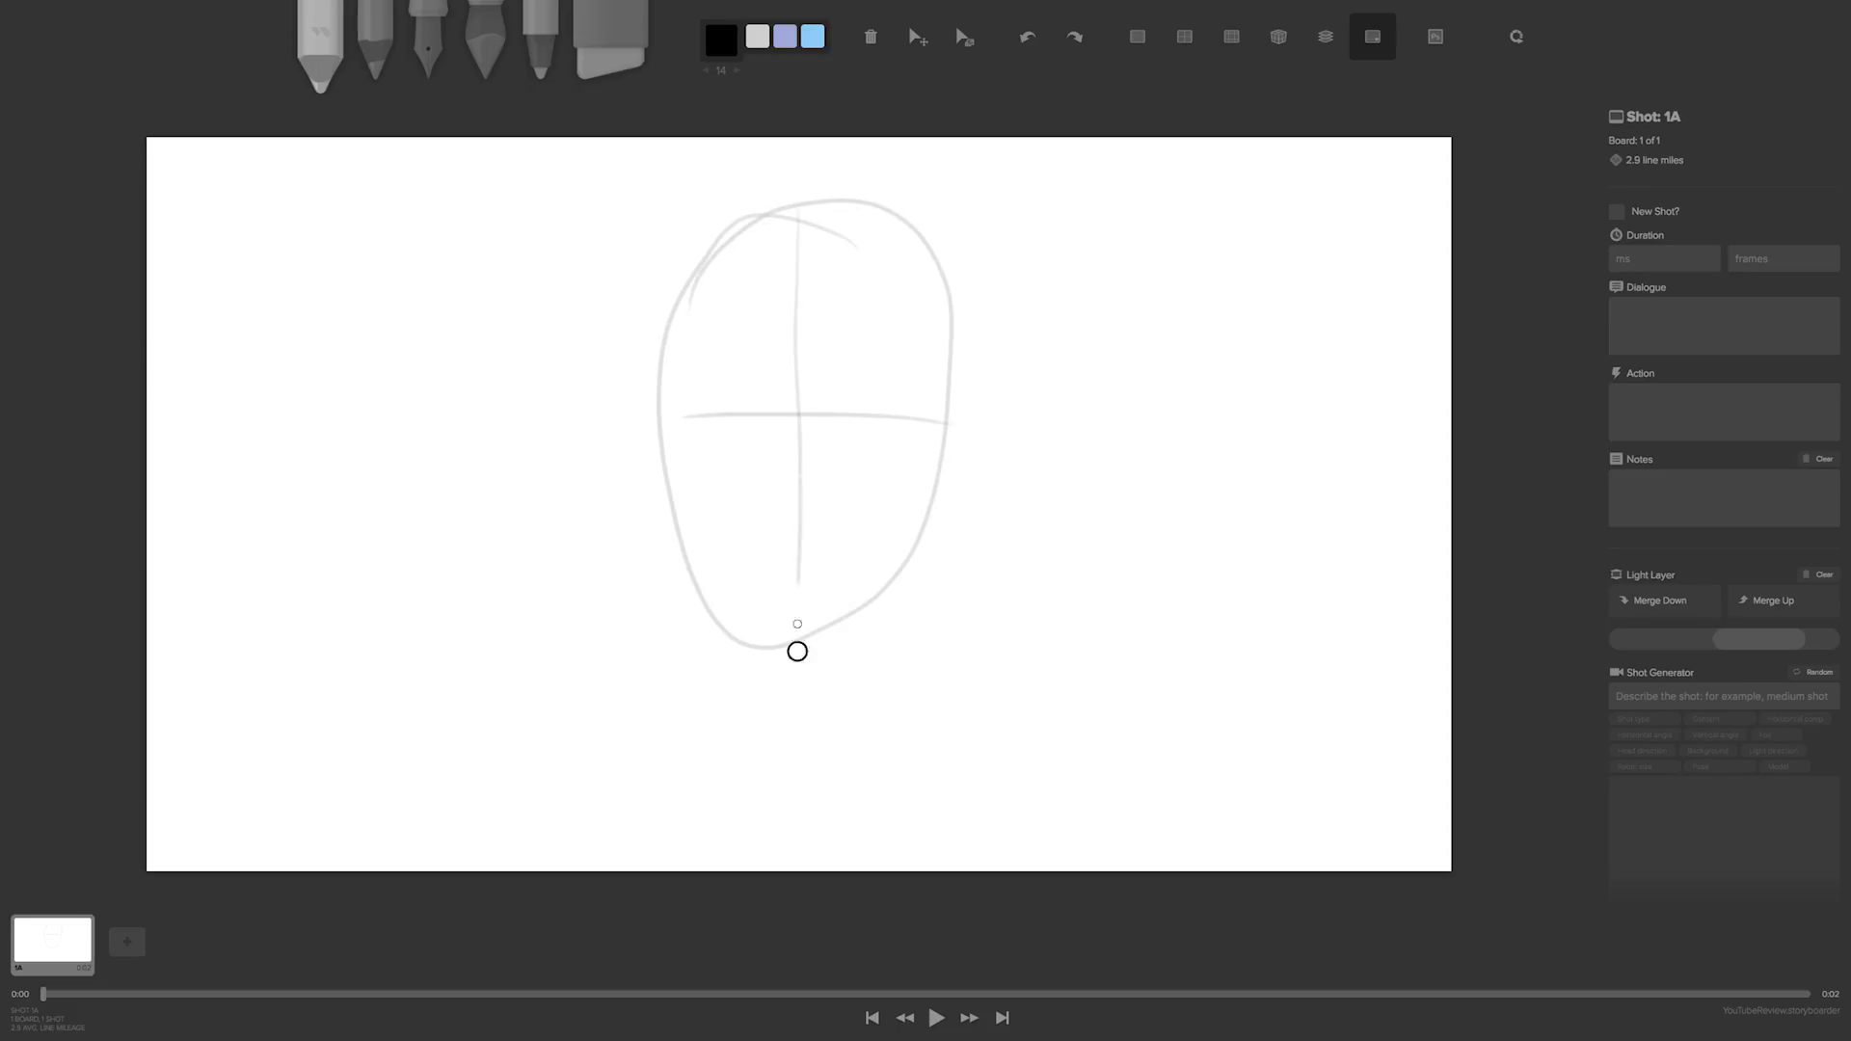
# - Mark the eye spacing on the horizontal guideline and rough in both ears and both eyes
pyautogui.moveTo(763, 413); pyautogui.dragTo(763, 424)
pyautogui.moveTo(903, 413)
pyautogui.mouseDown()
pyautogui.moveTo(967, 398)
pyautogui.moveTo(935, 522)
pyautogui.mouseUp()
pyautogui.moveTo(648, 416)
pyautogui.mouseDown()
pyautogui.moveTo(640, 401)
pyautogui.moveTo(669, 517)
pyautogui.mouseUp()
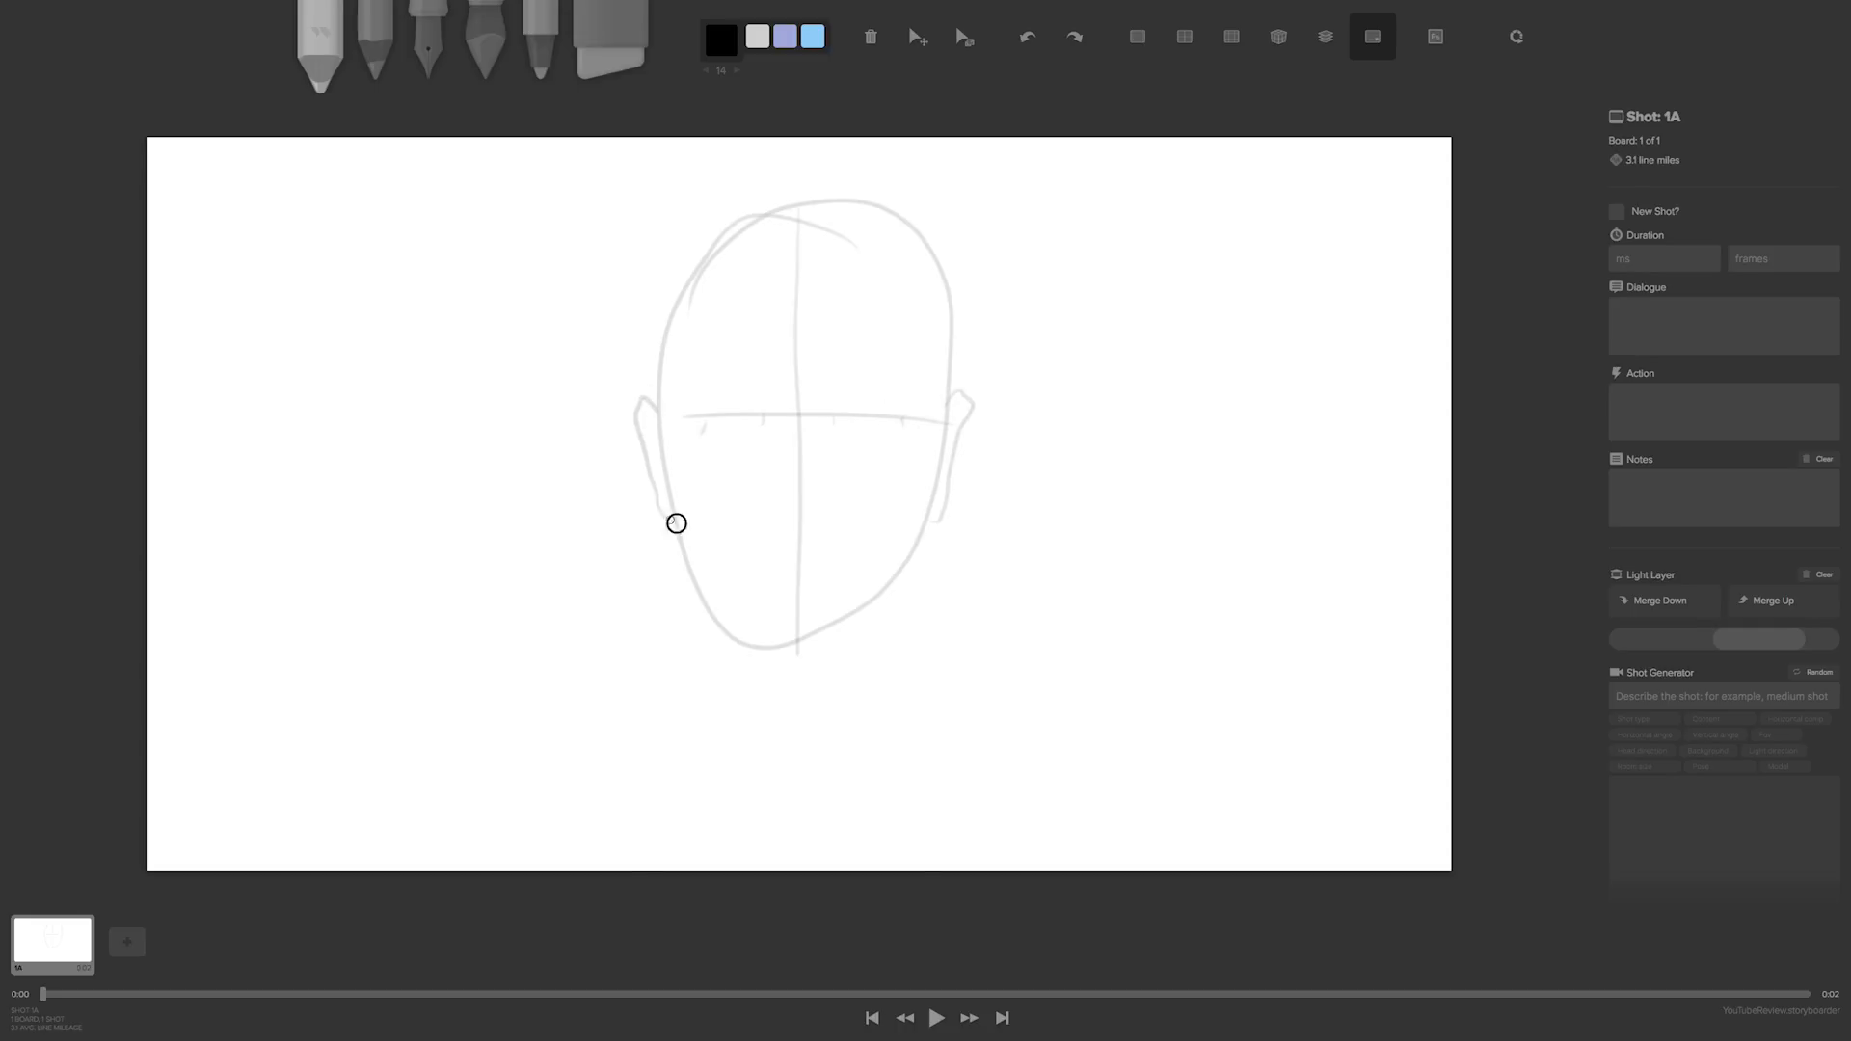
pyautogui.moveTo(765, 430)
pyautogui.mouseDown()
pyautogui.moveTo(718, 425)
pyautogui.moveTo(895, 434)
pyautogui.moveTo(826, 428)
pyautogui.moveTo(878, 430)
pyautogui.mouseUp()
pyautogui.moveTo(712, 431)
pyautogui.mouseDown()
pyautogui.moveTo(756, 441)
pyautogui.moveTo(754, 421)
pyautogui.moveTo(739, 438)
pyautogui.mouseUp()
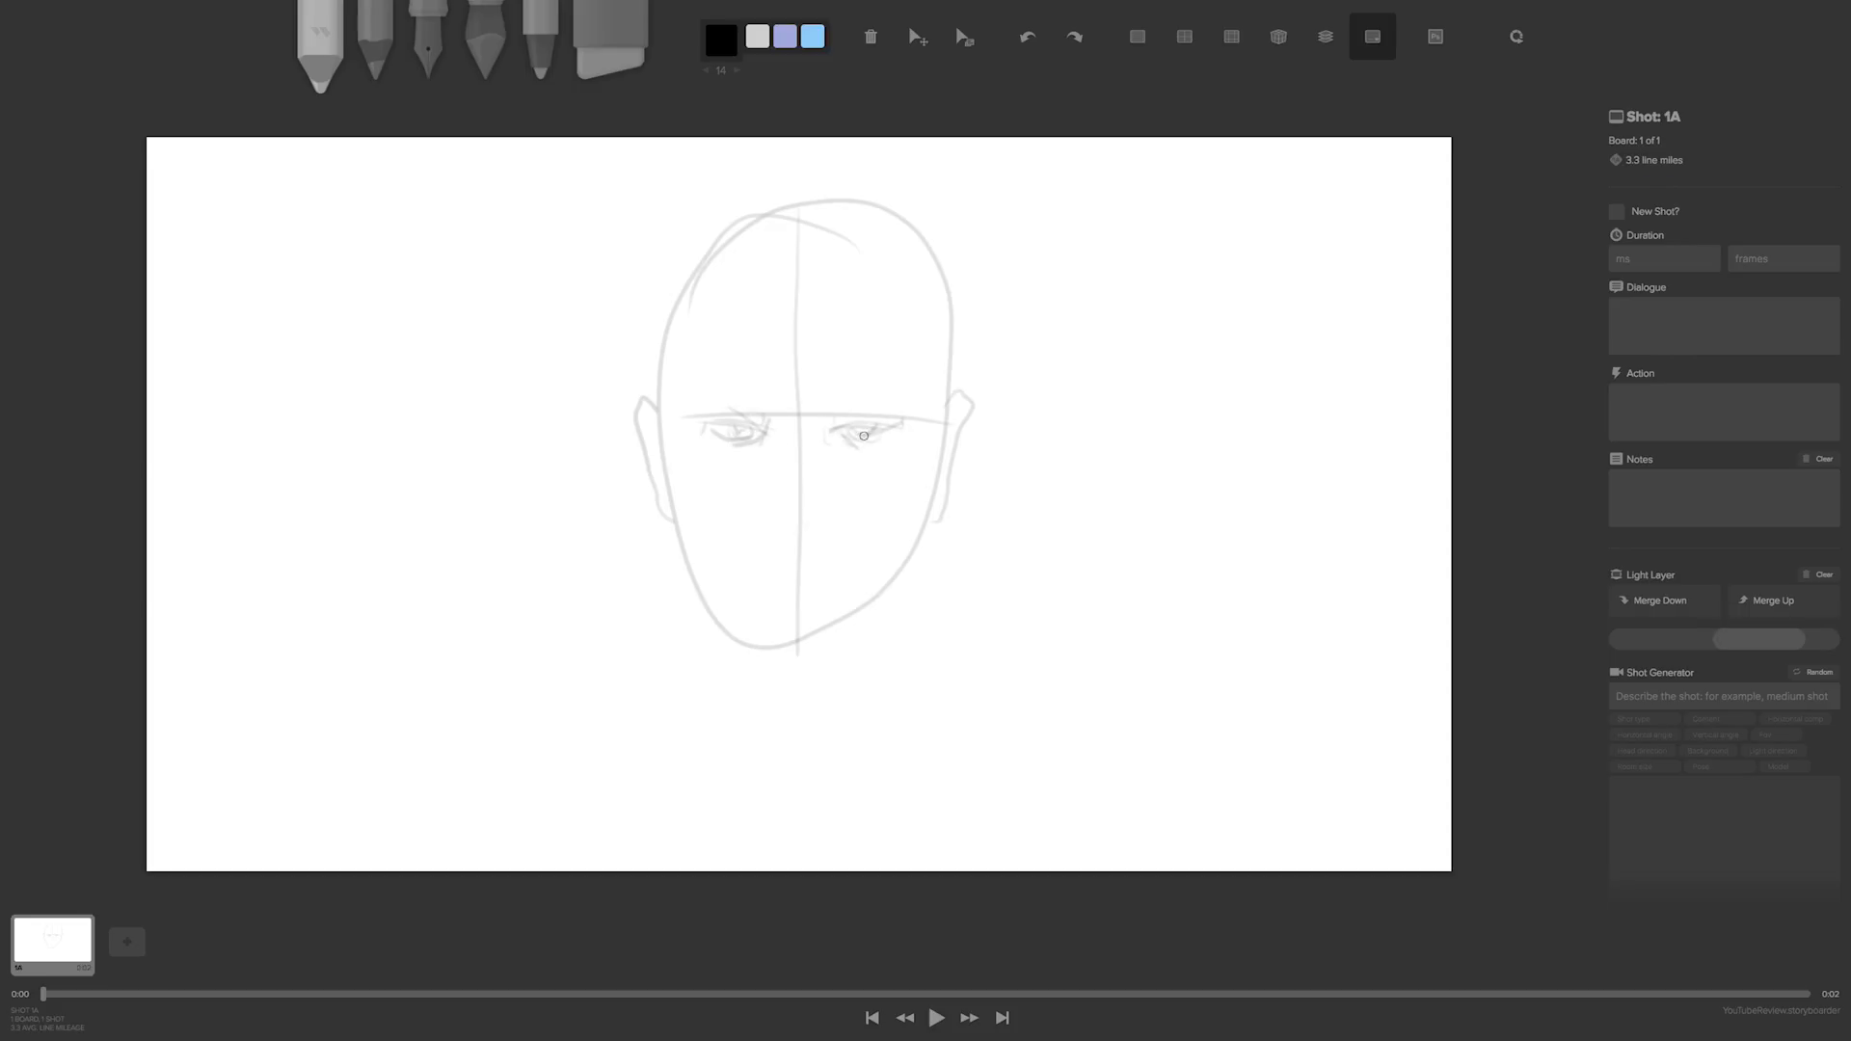
# - Rough in the nose along the vertical guideline, with the mouth and chin crease below it
pyautogui.click(799, 512)
pyautogui.moveTo(808, 492)
pyautogui.mouseDown()
pyautogui.moveTo(857, 449)
pyautogui.moveTo(745, 447)
pyautogui.moveTo(792, 435)
pyautogui.mouseUp()
pyautogui.moveTo(846, 555)
pyautogui.mouseDown()
pyautogui.moveTo(763, 558)
pyautogui.moveTo(807, 512)
pyautogui.moveTo(845, 559)
pyautogui.moveTo(787, 511)
pyautogui.moveTo(753, 548)
pyautogui.moveTo(812, 556)
pyautogui.moveTo(811, 513)
pyautogui.moveTo(779, 507)
pyautogui.moveTo(824, 525)
pyautogui.moveTo(831, 511)
pyautogui.moveTo(779, 484)
pyautogui.mouseUp()
pyautogui.moveTo(777, 419)
pyautogui.mouseDown()
pyautogui.moveTo(787, 455)
pyautogui.moveTo(761, 419)
pyautogui.moveTo(838, 436)
pyautogui.moveTo(827, 404)
pyautogui.moveTo(790, 507)
pyautogui.moveTo(805, 470)
pyautogui.mouseUp()
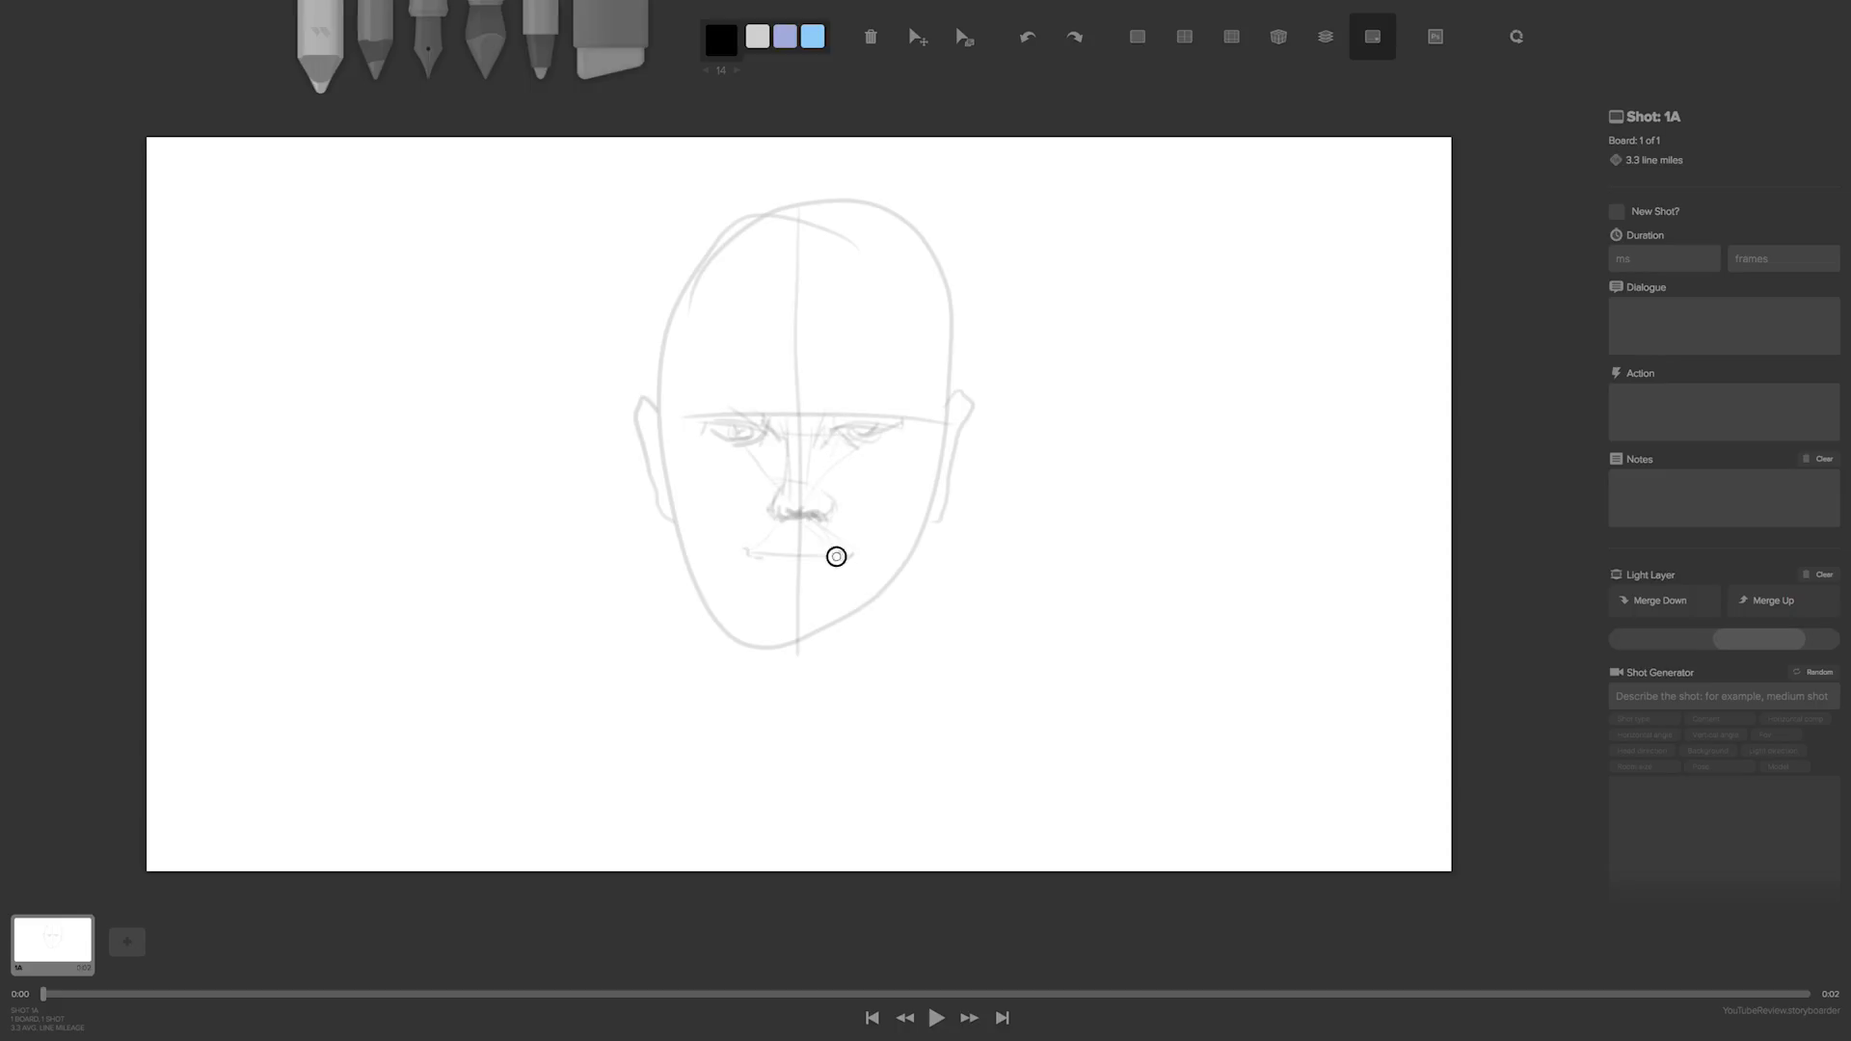
pyautogui.moveTo(833, 557)
pyautogui.mouseDown()
pyautogui.moveTo(771, 568)
pyautogui.moveTo(830, 575)
pyautogui.moveTo(772, 563)
pyautogui.moveTo(814, 576)
pyautogui.mouseUp()
pyautogui.moveTo(816, 597); pyautogui.dragTo(781, 607)
# - Restate the jawline on both sides of the face and round off the chin with sketch strokes
pyautogui.moveTo(671, 467)
pyautogui.mouseDown()
pyautogui.moveTo(699, 579)
pyautogui.moveTo(768, 648)
pyautogui.mouseUp()
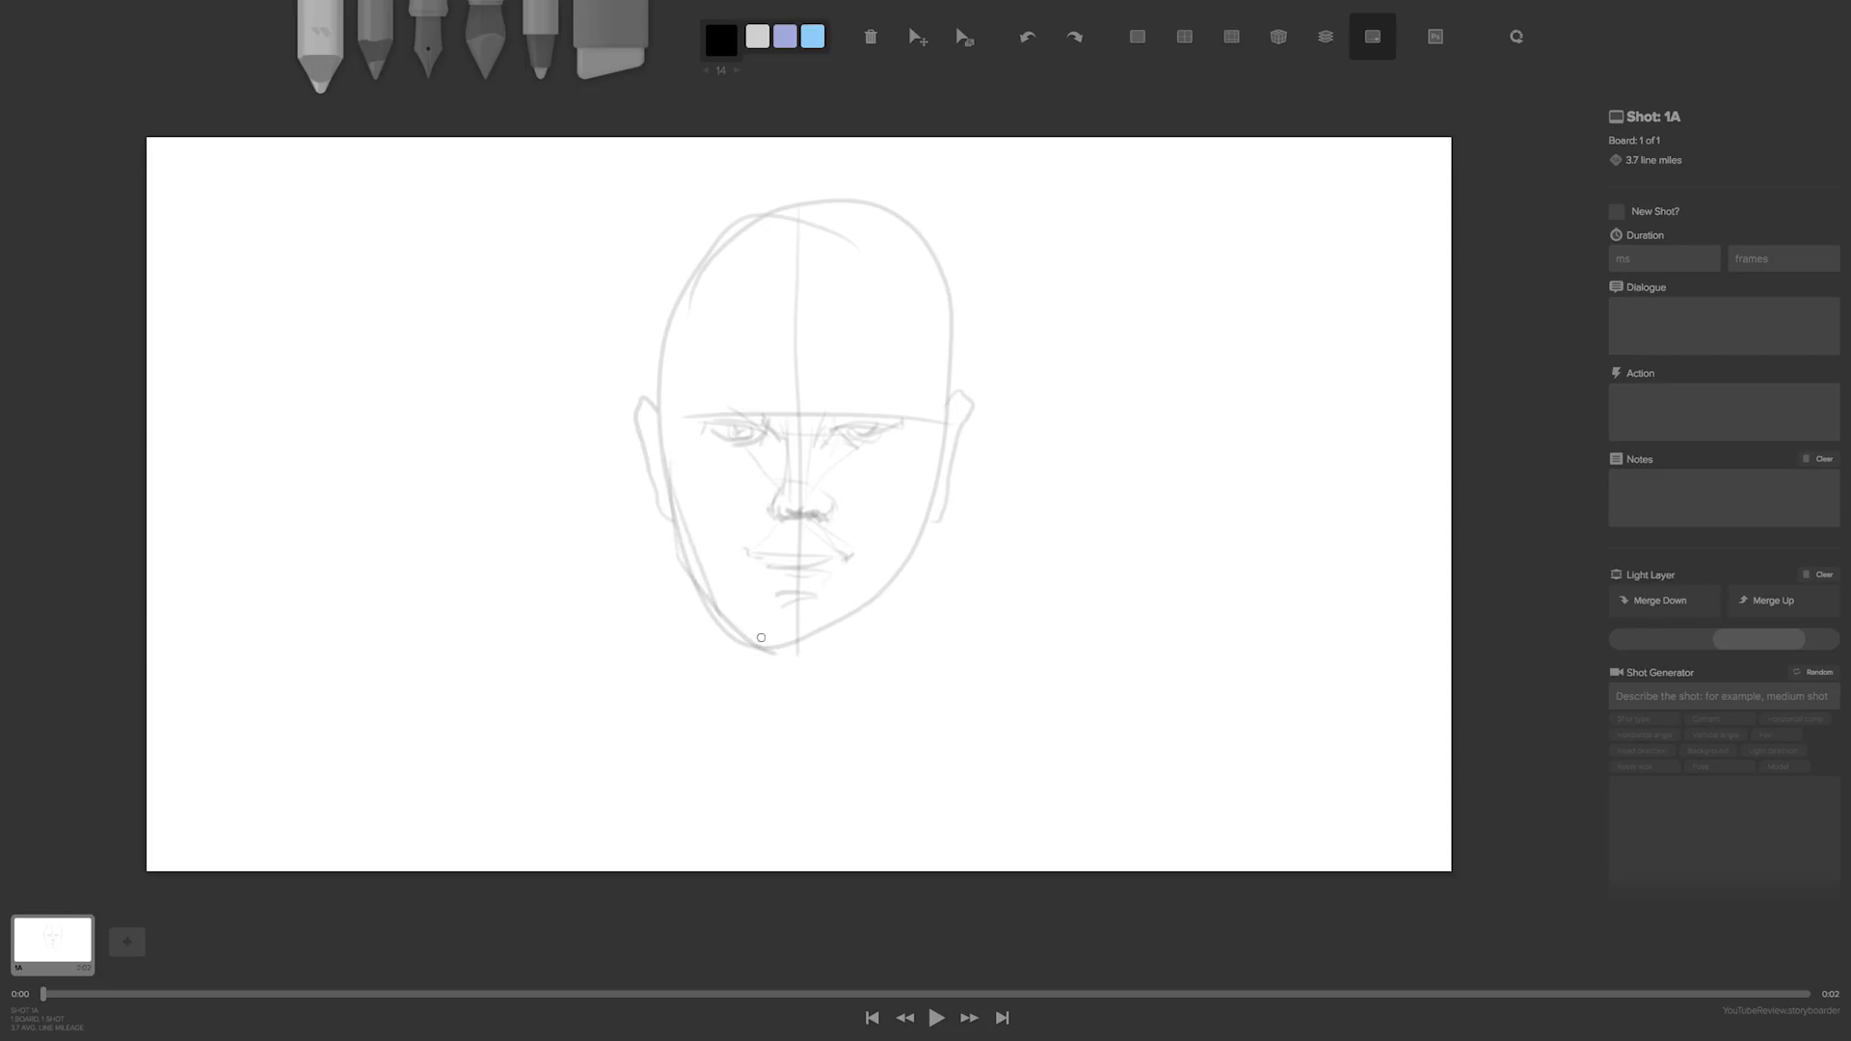
pyautogui.moveTo(940, 473)
pyautogui.mouseDown()
pyautogui.moveTo(894, 600)
pyautogui.moveTo(937, 453)
pyautogui.moveTo(875, 628)
pyautogui.moveTo(765, 635)
pyautogui.moveTo(867, 625)
pyautogui.moveTo(838, 626)
pyautogui.moveTo(918, 565)
pyautogui.mouseUp()
pyautogui.moveTo(853, 644); pyautogui.dragTo(736, 625)
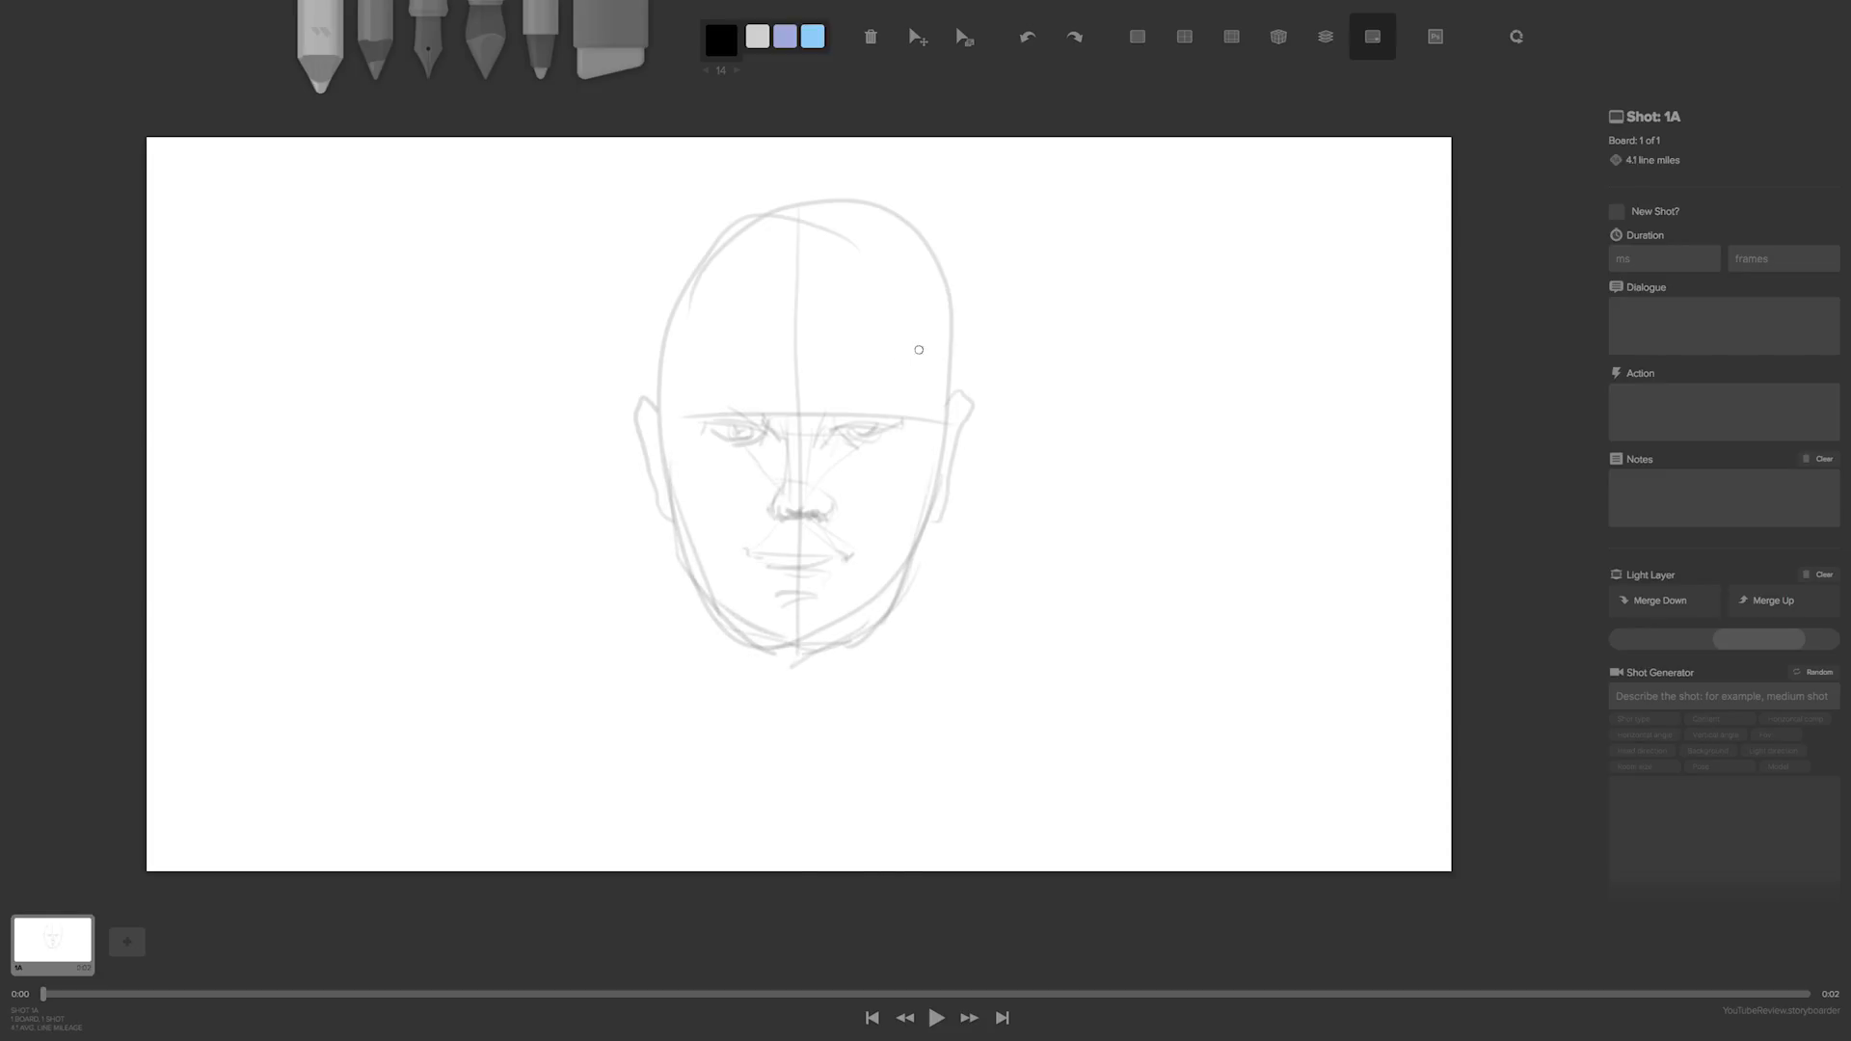
# - Rework the skull contour with loose strokes and sketch the hairline across the forehead and down the right temple
pyautogui.moveTo(941, 449); pyautogui.dragTo(903, 221)
pyautogui.moveTo(950, 407); pyautogui.dragTo(895, 235)
pyautogui.moveTo(940, 308); pyautogui.dragTo(767, 209)
pyautogui.moveTo(907, 256)
pyautogui.mouseDown()
pyautogui.moveTo(716, 237)
pyautogui.moveTo(663, 260)
pyautogui.moveTo(645, 309)
pyautogui.mouseUp()
pyautogui.moveTo(711, 218)
pyautogui.mouseDown()
pyautogui.moveTo(741, 319)
pyautogui.moveTo(867, 315)
pyautogui.mouseUp()
pyautogui.moveTo(855, 316); pyautogui.dragTo(742, 321)
pyautogui.moveTo(890, 349)
pyautogui.mouseDown()
pyautogui.moveTo(837, 316)
pyautogui.moveTo(924, 366)
pyautogui.moveTo(920, 471)
pyautogui.mouseUp()
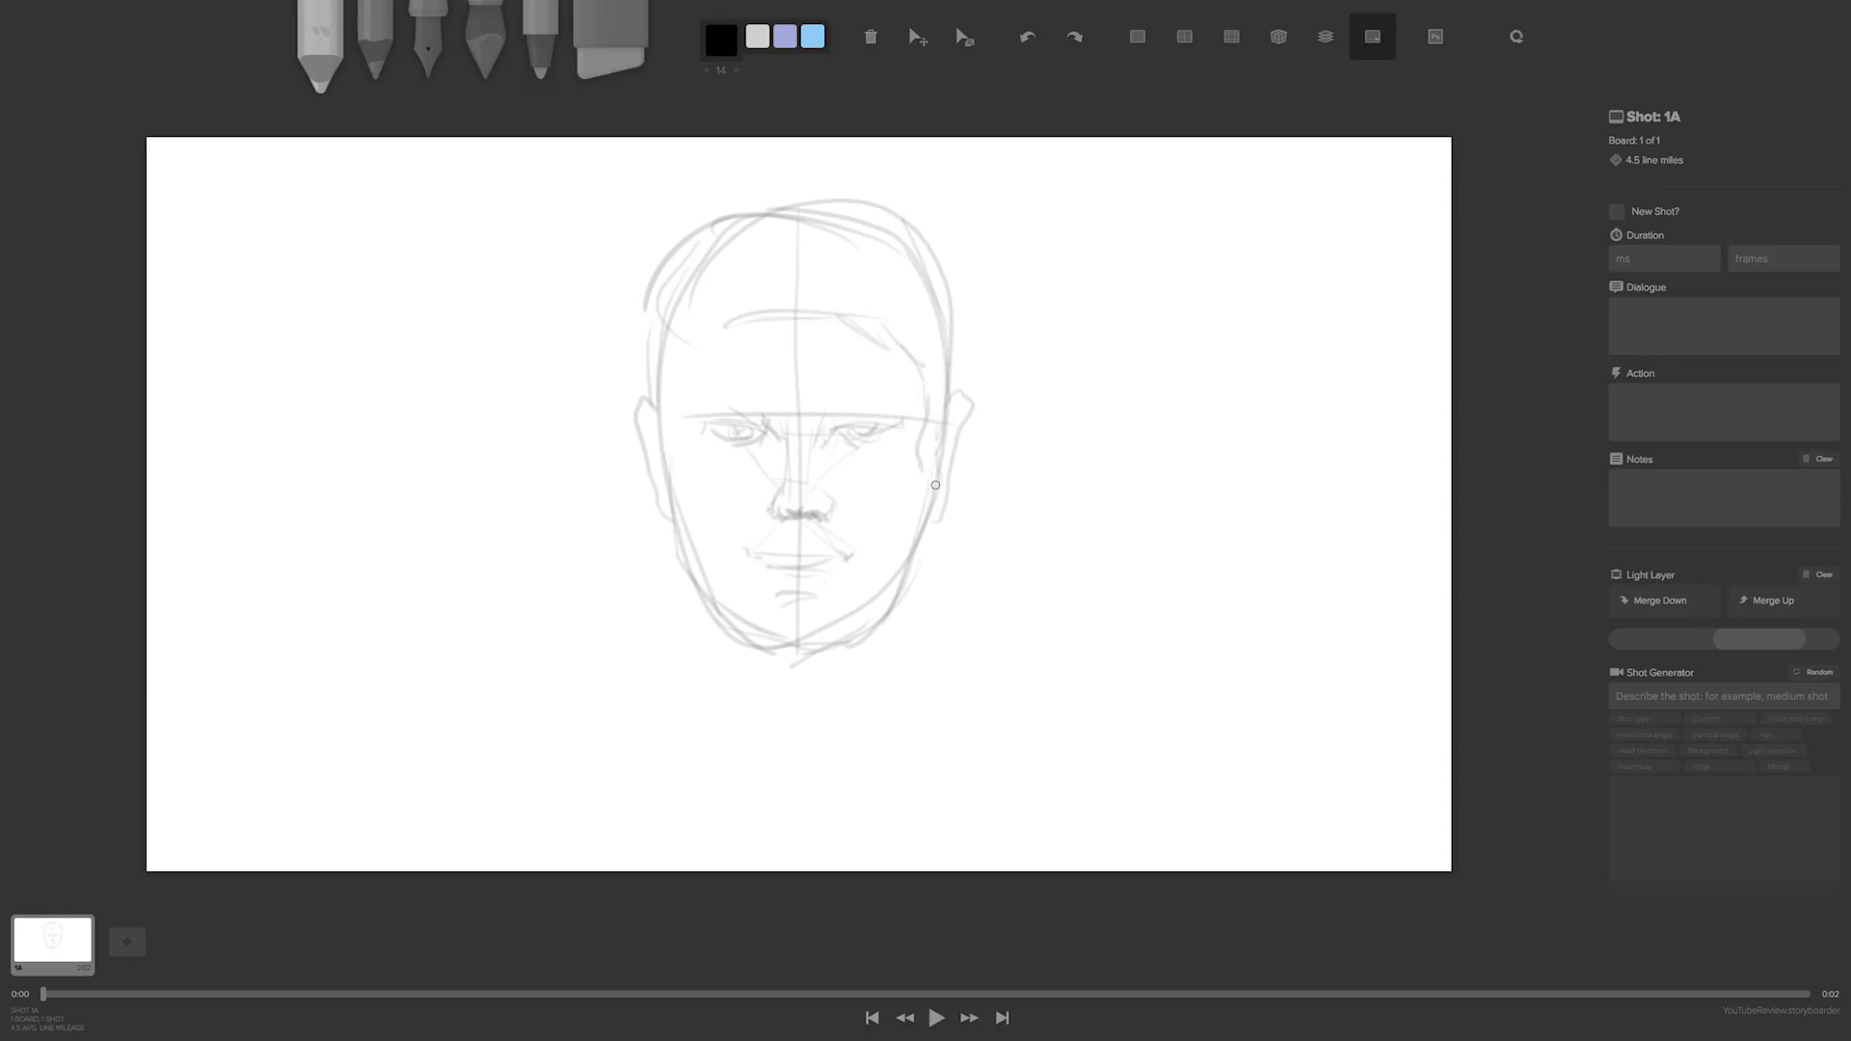
# - Sketch the left temple hairline and refine the ears and the right side of the jaw
pyautogui.moveTo(676, 421)
pyautogui.mouseDown()
pyautogui.moveTo(674, 475)
pyautogui.moveTo(658, 472)
pyautogui.mouseUp()
pyautogui.moveTo(703, 345); pyautogui.dragTo(671, 471)
pyautogui.moveTo(642, 399)
pyautogui.mouseDown()
pyautogui.moveTo(656, 446)
pyautogui.moveTo(615, 424)
pyautogui.mouseUp()
pyautogui.moveTo(968, 419); pyautogui.dragTo(900, 571)
pyautogui.moveTo(933, 496); pyautogui.dragTo(885, 633)
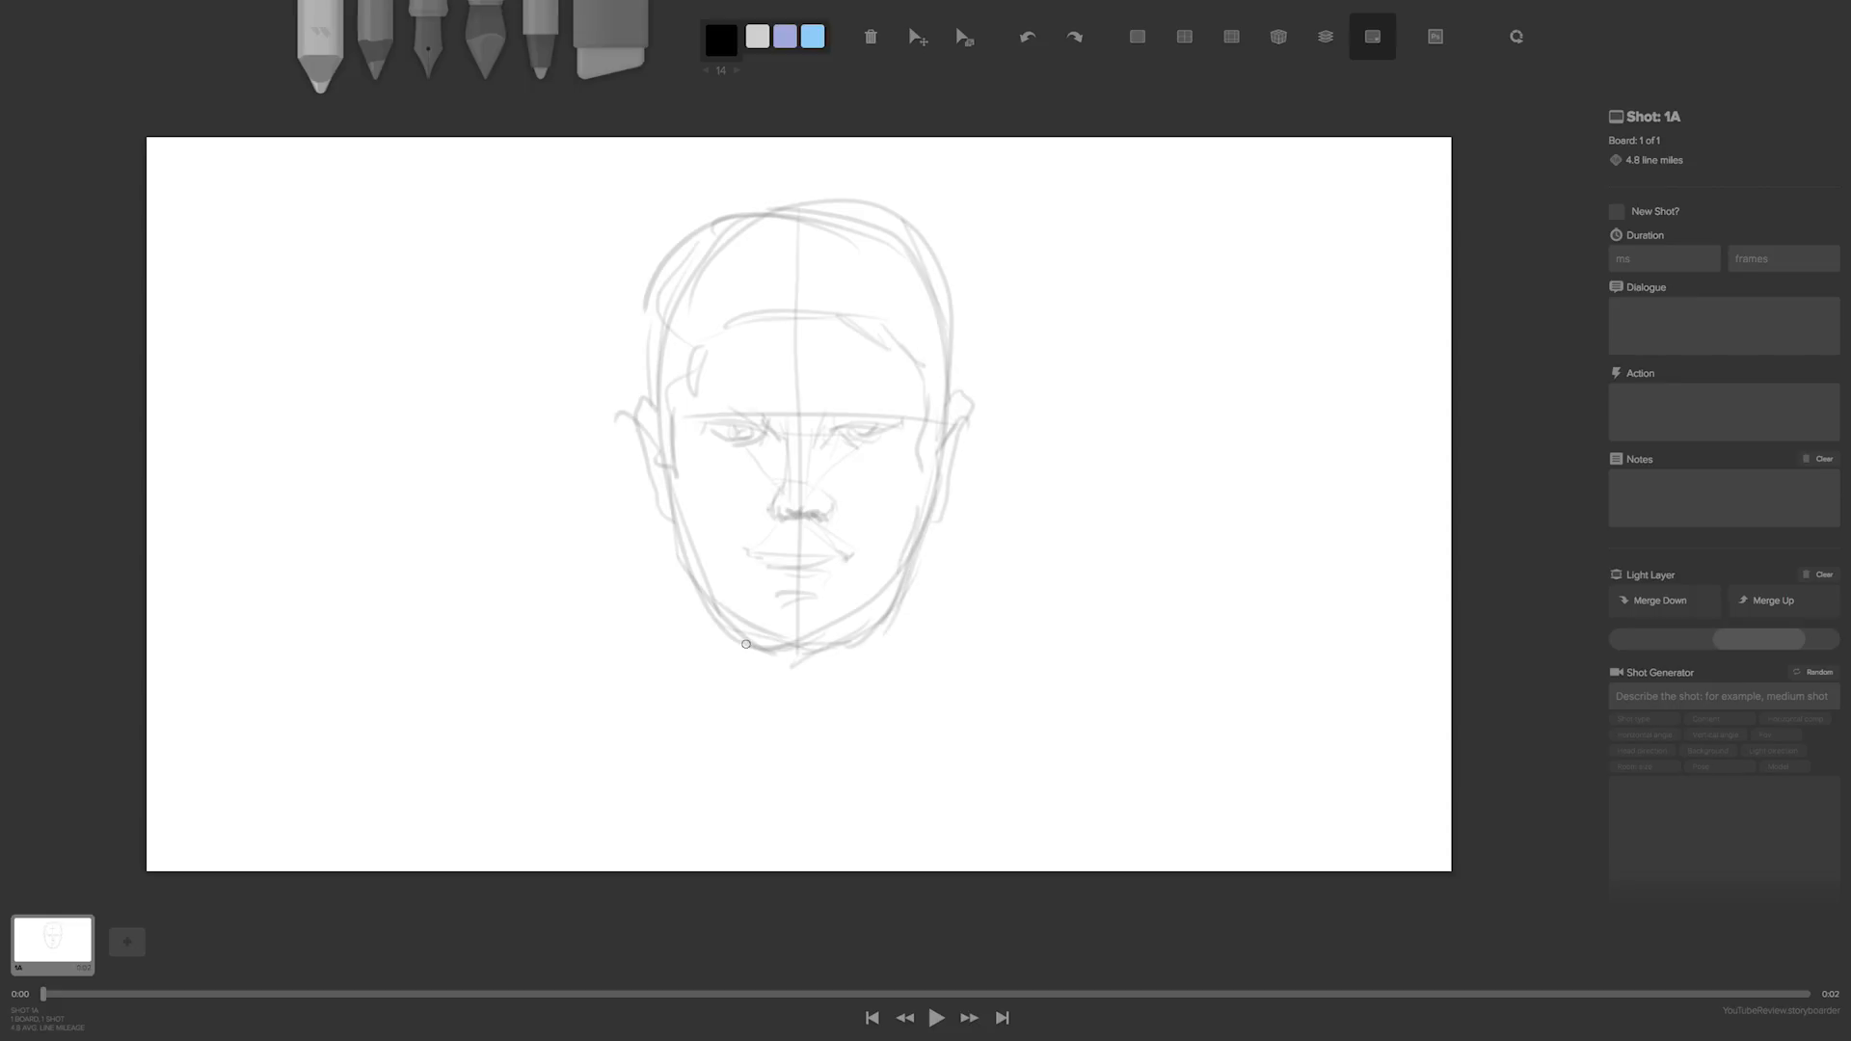
# - Build up the hair outline over the top and left side of the head and strengthen the forehead hairline
pyautogui.moveTo(721, 329); pyautogui.dragTo(714, 344)
pyautogui.moveTo(788, 201); pyautogui.dragTo(724, 215)
pyautogui.moveTo(662, 292); pyautogui.dragTo(636, 405)
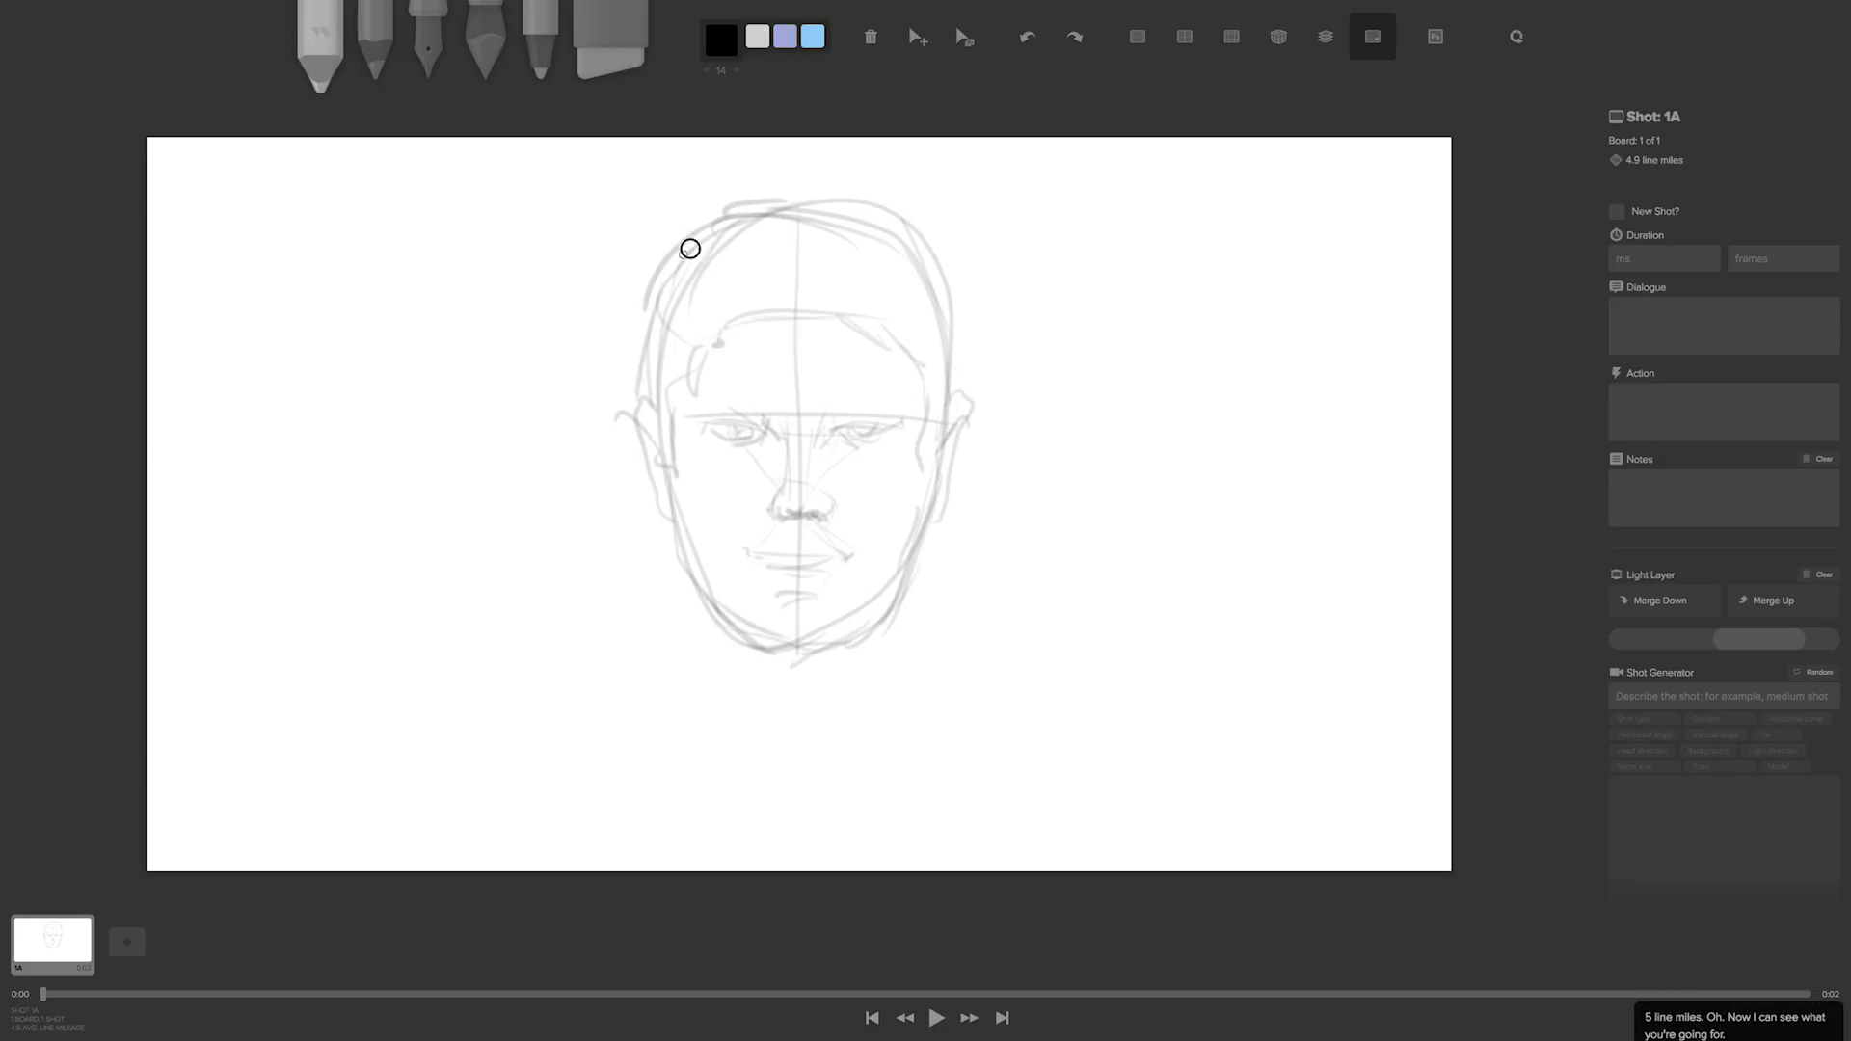
pyautogui.moveTo(896, 225); pyautogui.dragTo(728, 206)
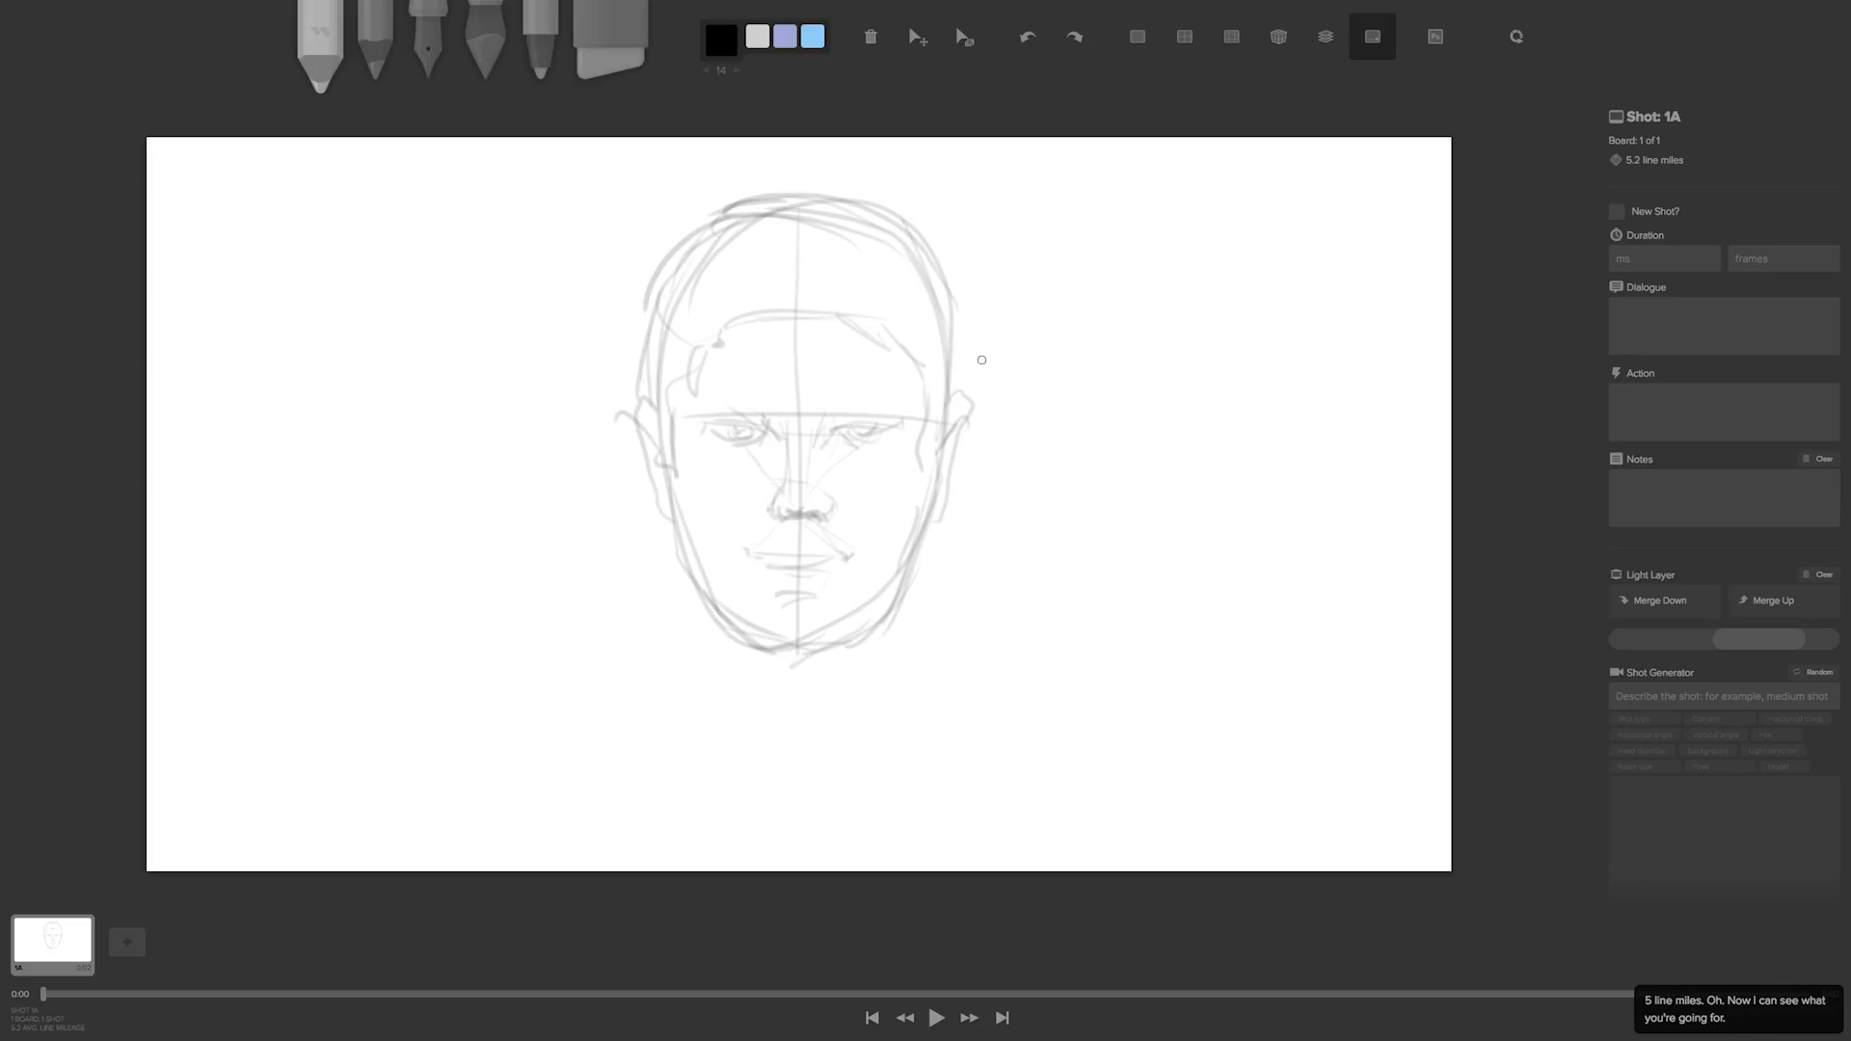
pyautogui.moveTo(919, 366)
pyautogui.mouseDown()
pyautogui.moveTo(924, 393)
pyautogui.moveTo(857, 320)
pyautogui.moveTo(812, 313)
pyautogui.mouseUp()
pyautogui.moveTo(747, 309); pyautogui.dragTo(708, 353)
pyautogui.moveTo(662, 270); pyautogui.dragTo(635, 362)
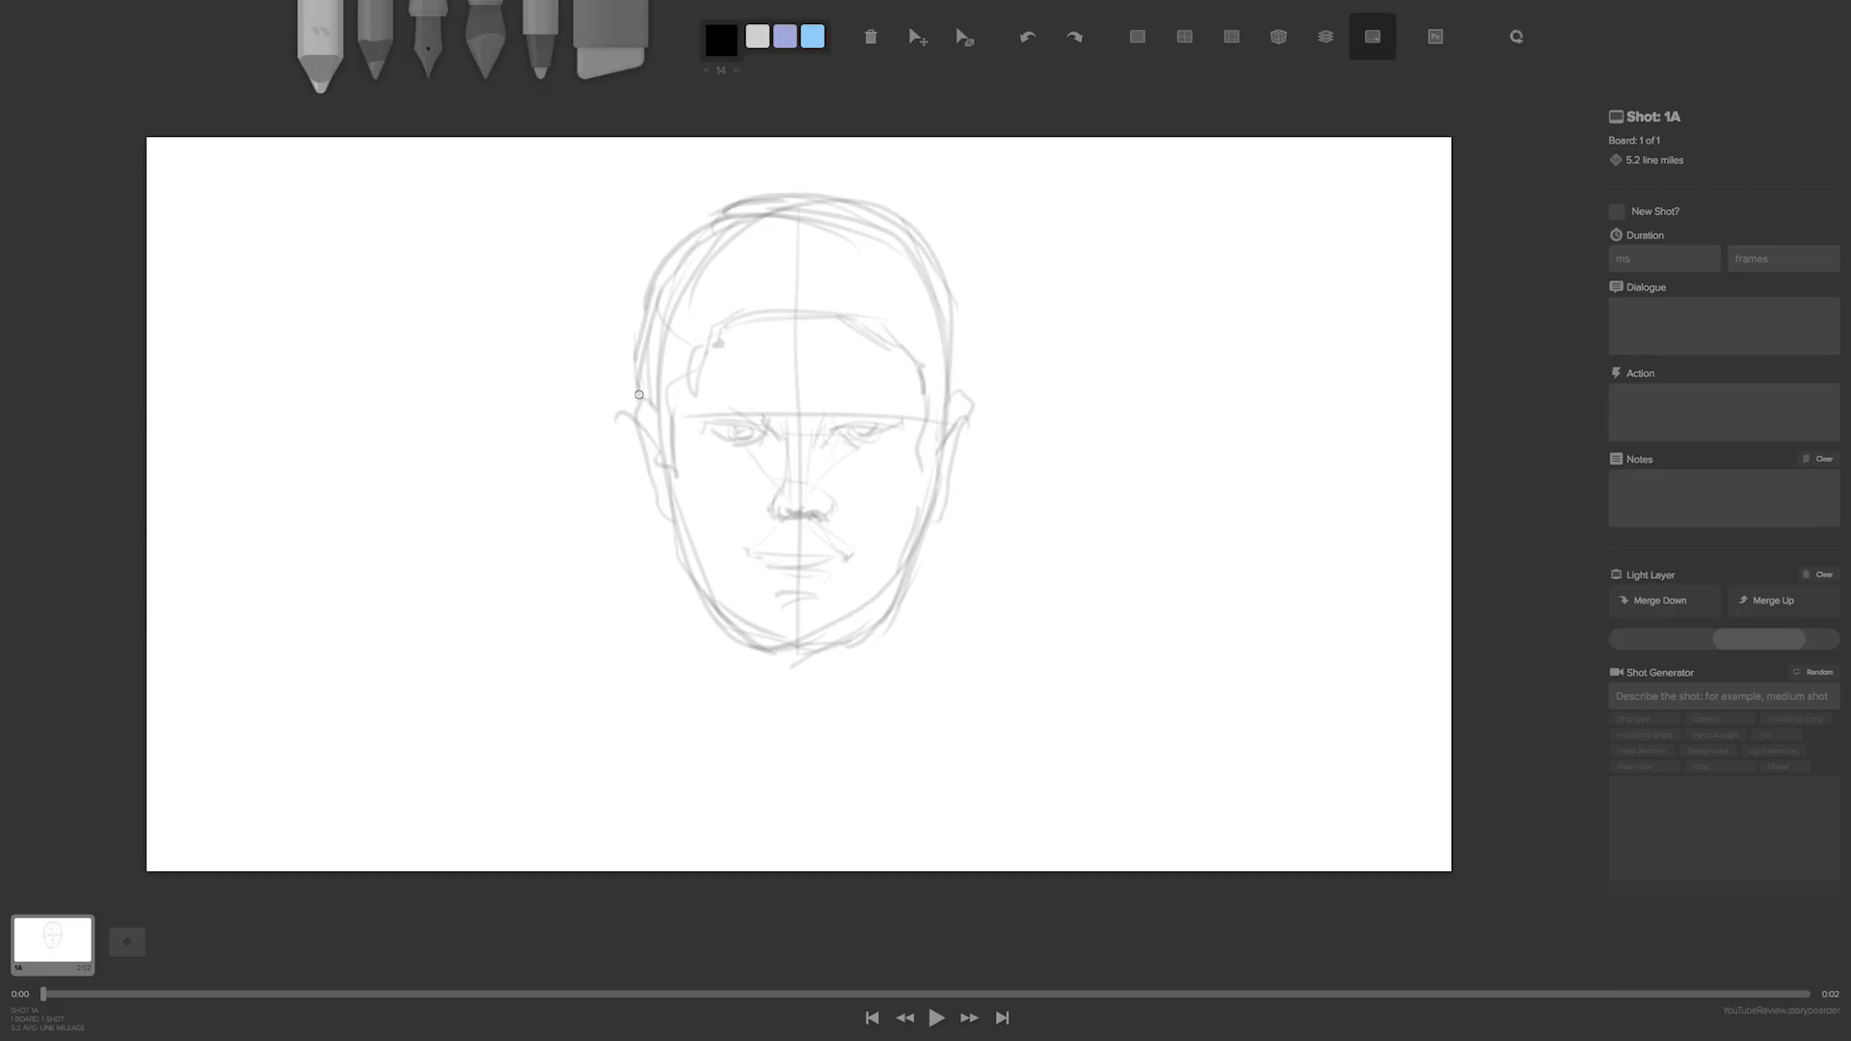
# - Lower the light layer's opacity so the rough sketch is faint, and switch to the darker pencil
pyautogui.click(1692, 640)
pyautogui.moveTo(1729, 641)
pyautogui.mouseDown()
pyautogui.moveTo(1652, 641)
pyautogui.moveTo(1784, 638)
pyautogui.moveTo(1637, 638)
pyautogui.moveTo(1818, 646)
pyautogui.moveTo(1632, 640)
pyautogui.moveTo(1818, 649)
pyautogui.moveTo(1674, 640)
pyautogui.mouseUp()
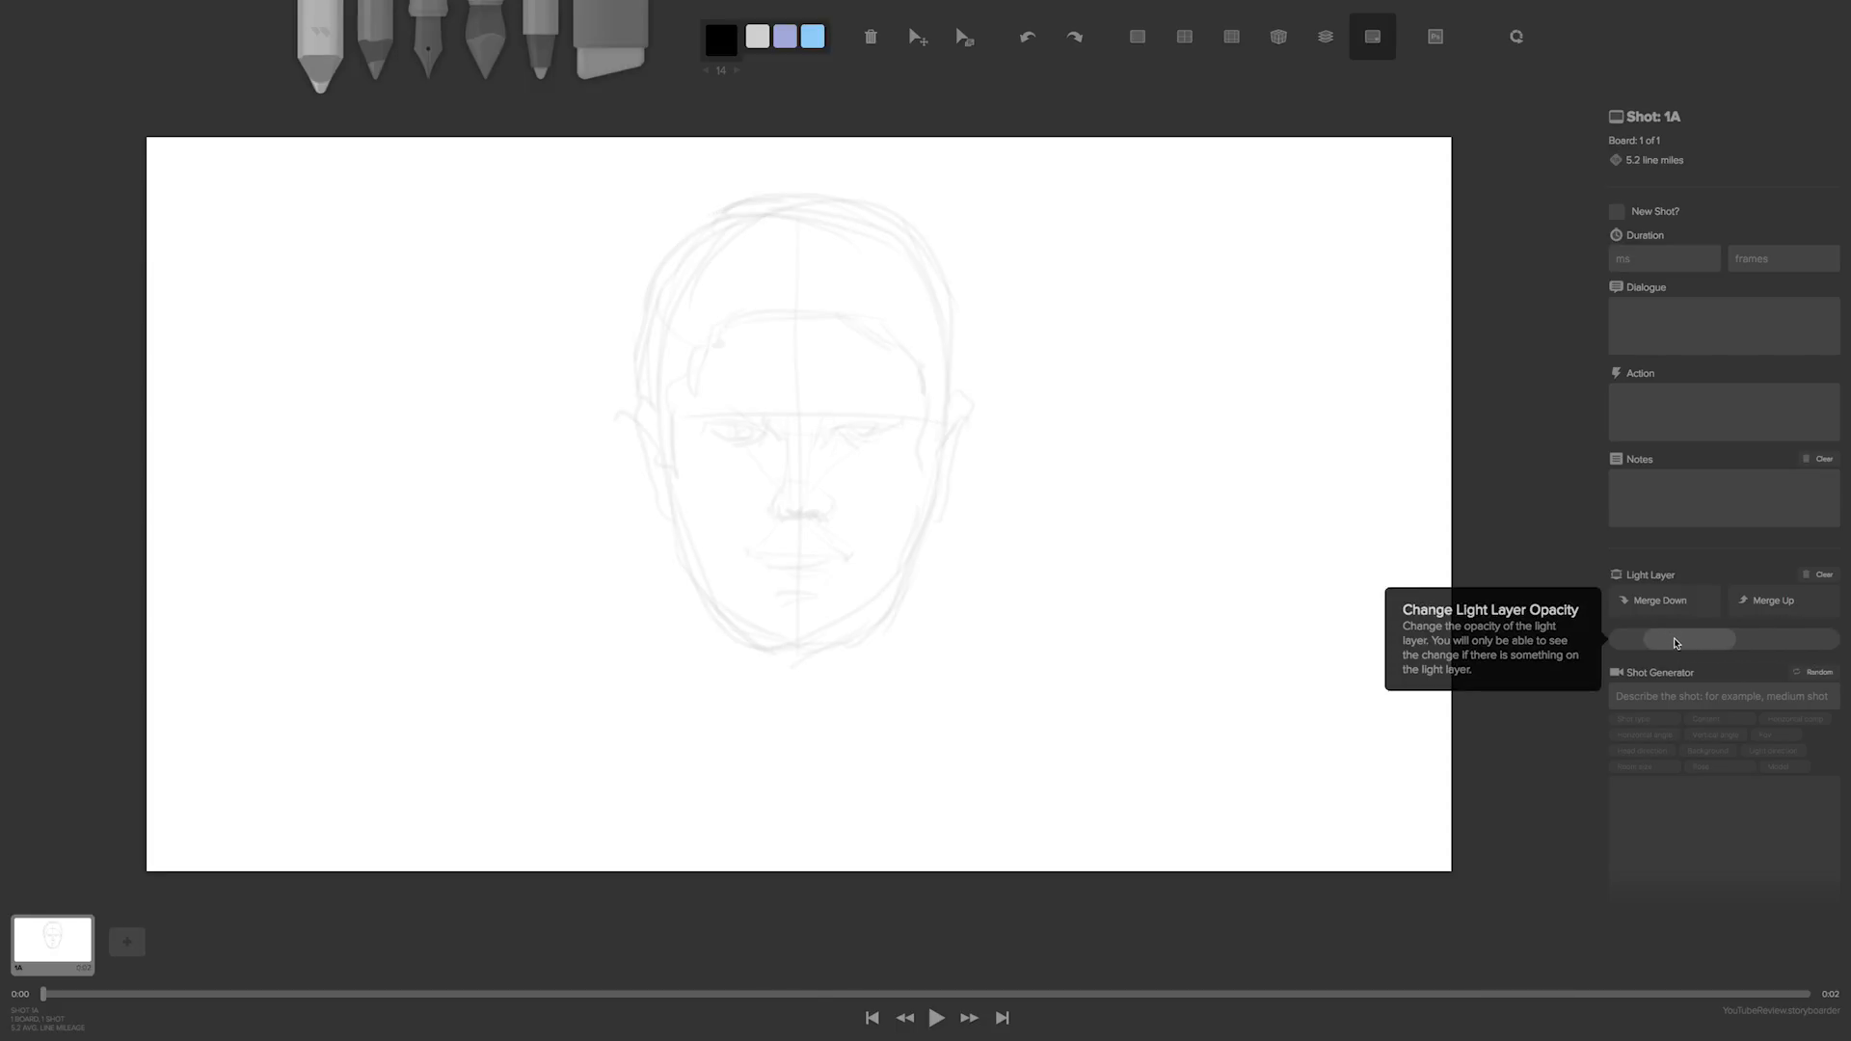
pyautogui.press('2')
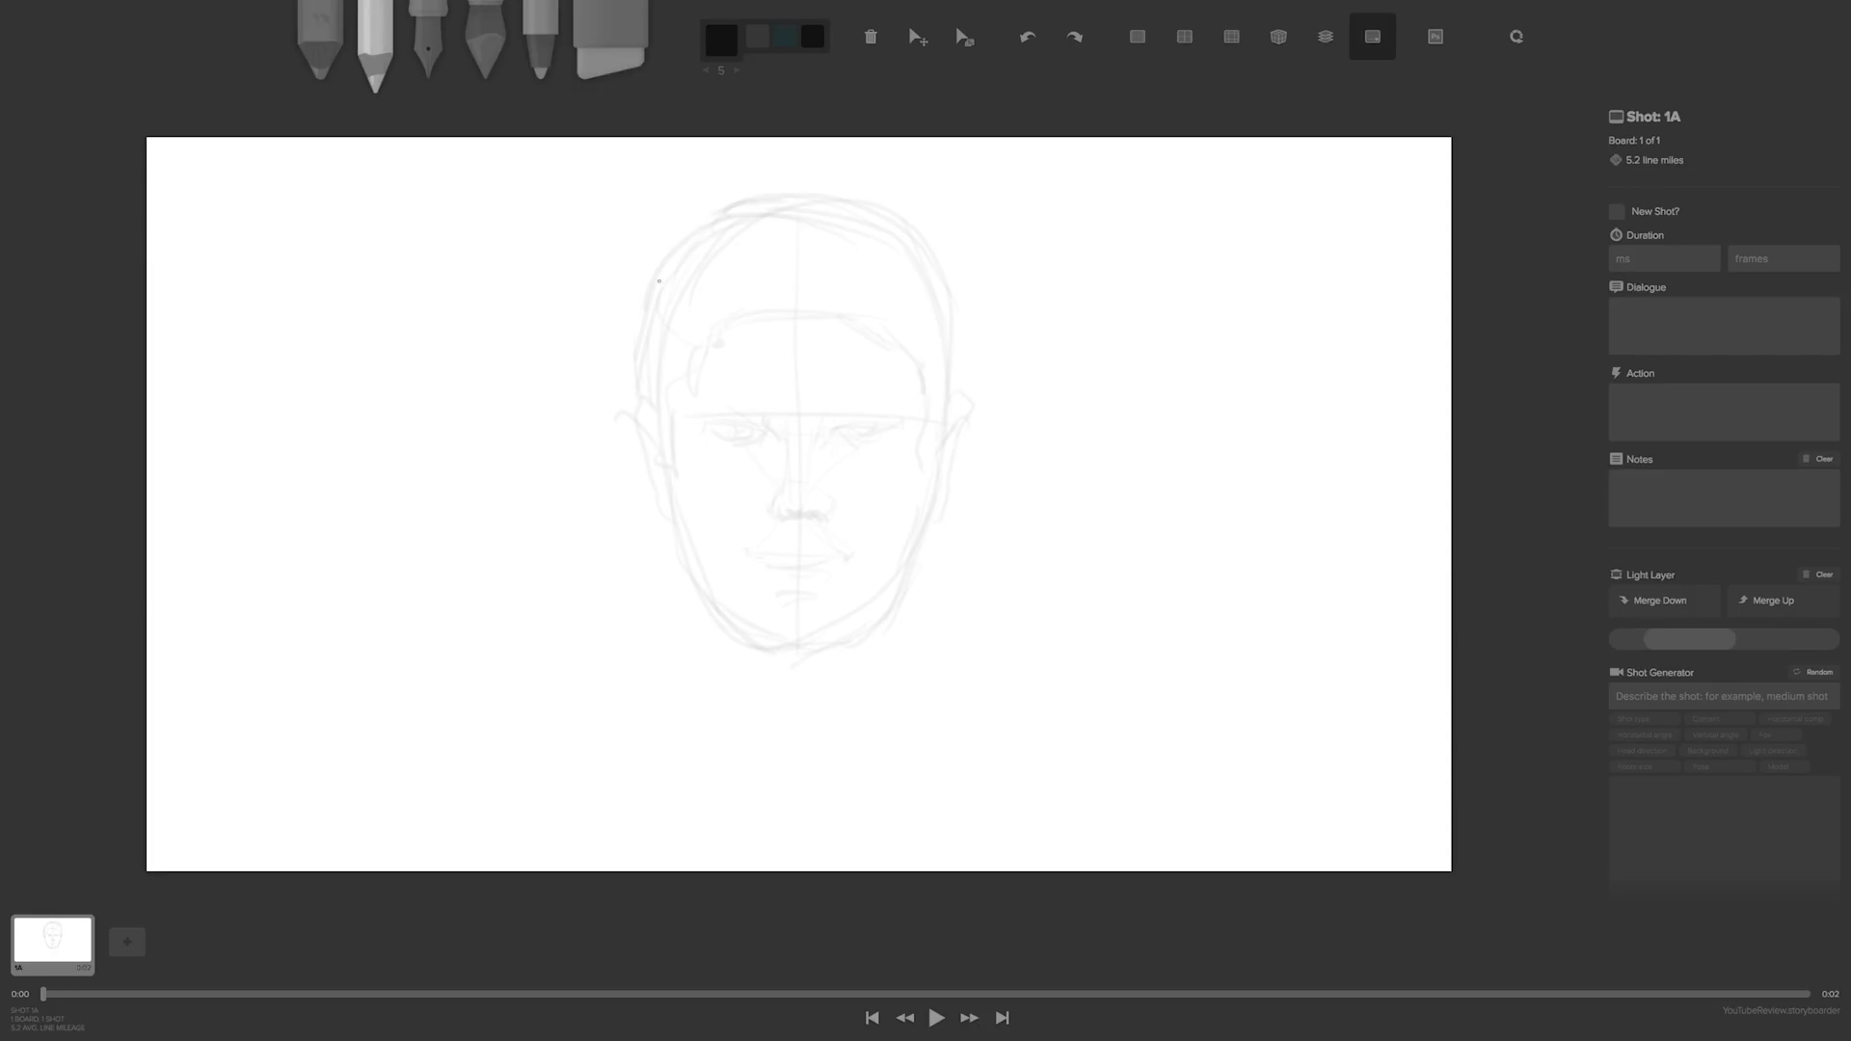
# - Try larger brush sizes for the pencil and reduce it again to size 8
pyautogui.click(723, 43)
pyautogui.press(']')
pyautogui.press(']')
pyautogui.press(']')
pyautogui.press(']')
pyautogui.press(']')
pyautogui.press(']')
pyautogui.press(']')
pyautogui.press(']')
pyautogui.press(']')
pyautogui.press(']')
pyautogui.press(']')
pyautogui.press(']')
pyautogui.press(']')
pyautogui.press(']')
pyautogui.press(']')
pyautogui.press(']')
pyautogui.press(']')
pyautogui.press(']')
pyautogui.press(']')
pyautogui.press('[')
pyautogui.press('[')
pyautogui.press('[')
pyautogui.press('[')
pyautogui.press('[')
pyautogui.press('[')
pyautogui.press('[')
pyautogui.press('[')
pyautogui.press('[')
pyautogui.press('[')
pyautogui.press('[')
pyautogui.press('[')
pyautogui.press('[')
pyautogui.press('[')
pyautogui.press('[')
pyautogui.press('[')
pyautogui.press('[')
pyautogui.press('[')
# - Trace the nose, eyes, eyebrows, mouth and ears over the faint sketch with the pencil
pyautogui.moveTo(773, 417); pyautogui.dragTo(768, 507)
pyautogui.moveTo(823, 422); pyautogui.dragTo(817, 481)
pyautogui.moveTo(768, 425); pyautogui.dragTo(708, 422)
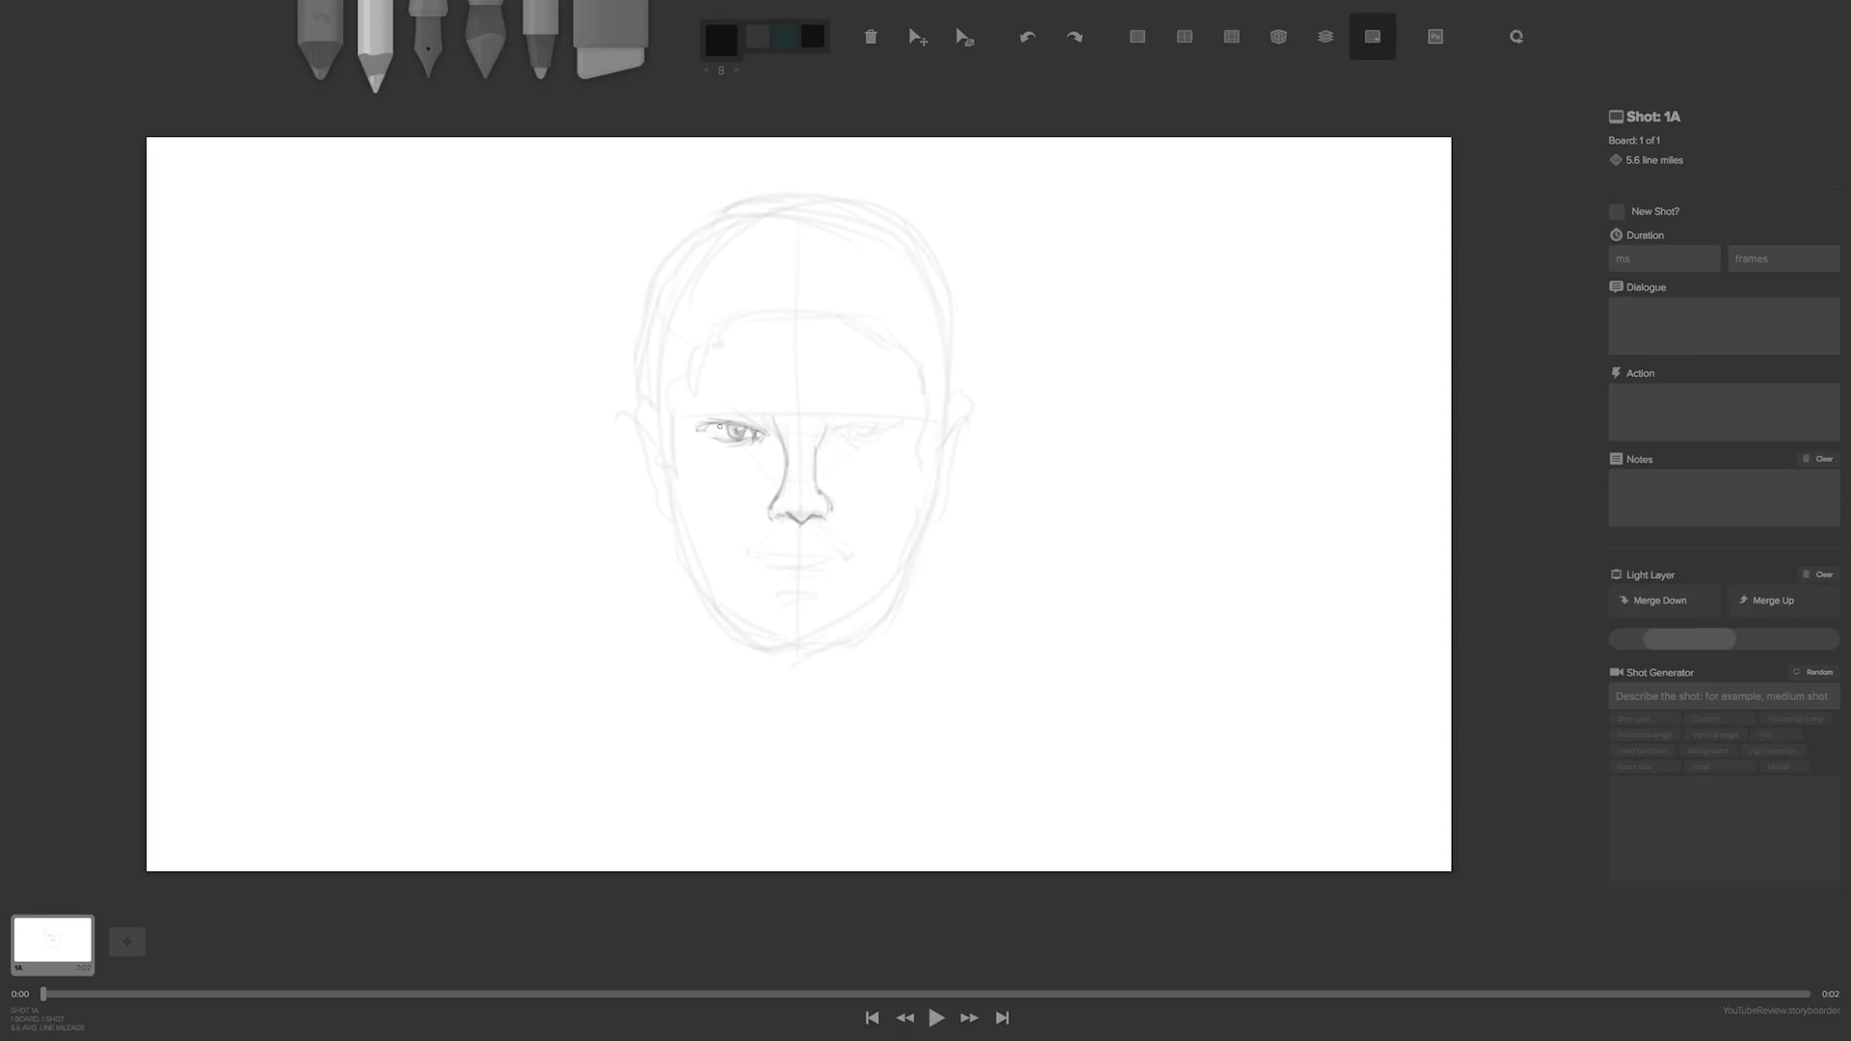
pyautogui.moveTo(763, 406); pyautogui.dragTo(697, 406)
pyautogui.moveTo(848, 428)
pyautogui.mouseDown()
pyautogui.moveTo(892, 432)
pyautogui.moveTo(851, 430)
pyautogui.mouseUp()
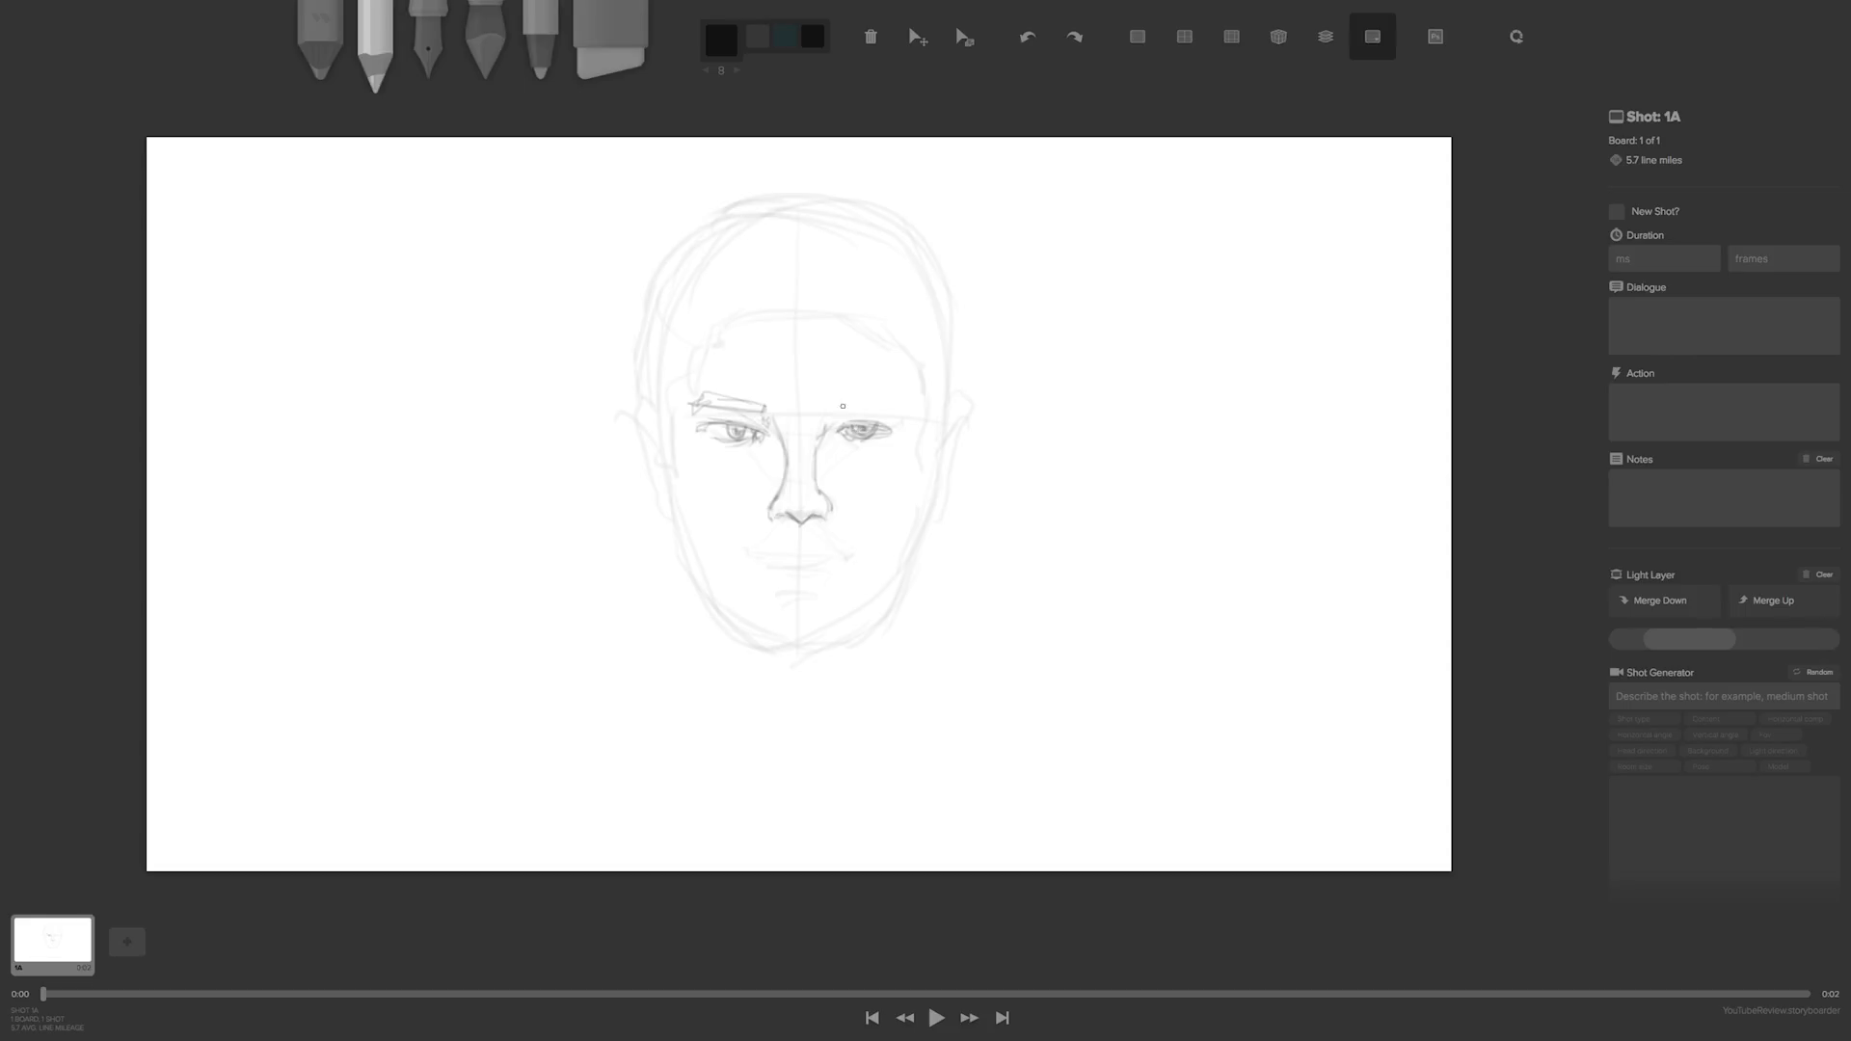
pyautogui.moveTo(836, 404)
pyautogui.mouseDown()
pyautogui.moveTo(893, 396)
pyautogui.moveTo(825, 409)
pyautogui.mouseUp()
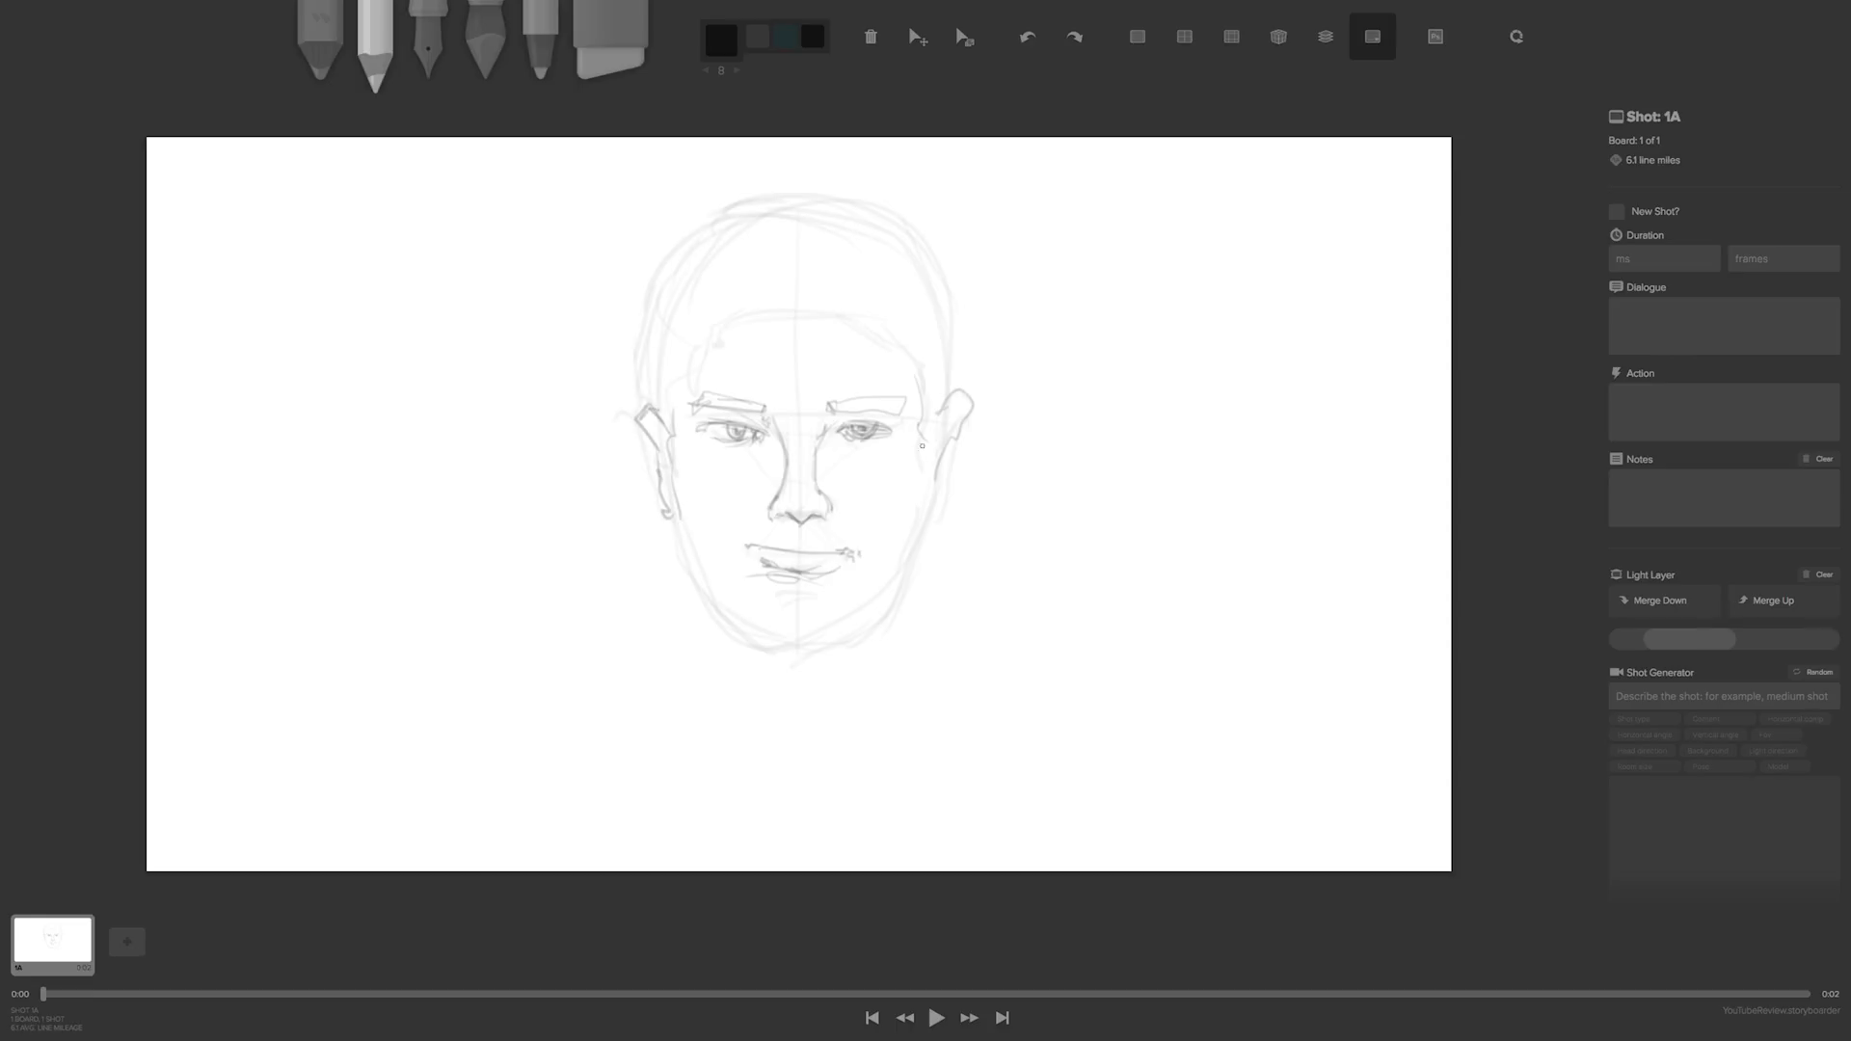
# - Check the pencil lines without the light layer, then restore it and trace the hair outline, hairline and jawline
pyautogui.moveTo(1689, 639); pyautogui.dragTo(1649, 639)
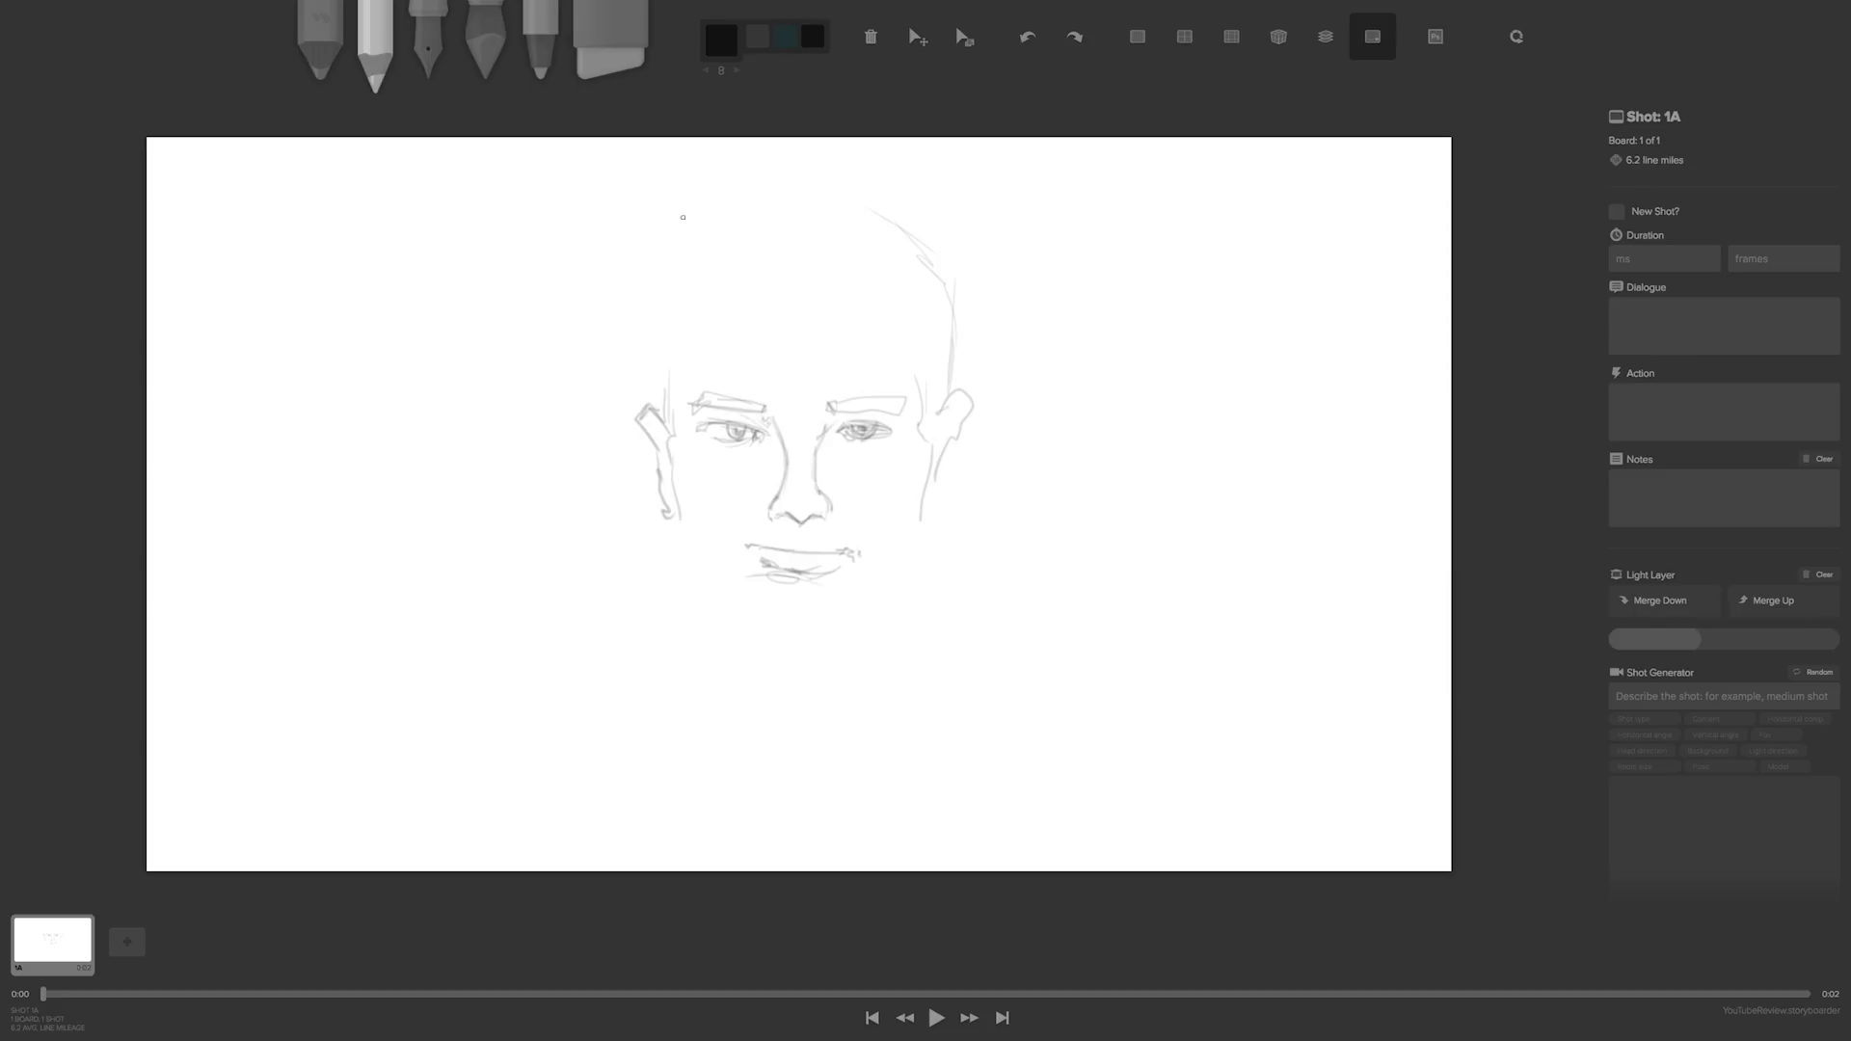
pyautogui.moveTo(1654, 639); pyautogui.dragTo(1688, 639)
pyautogui.moveTo(940, 270)
pyautogui.mouseDown()
pyautogui.moveTo(884, 216)
pyautogui.moveTo(772, 179)
pyautogui.mouseUp()
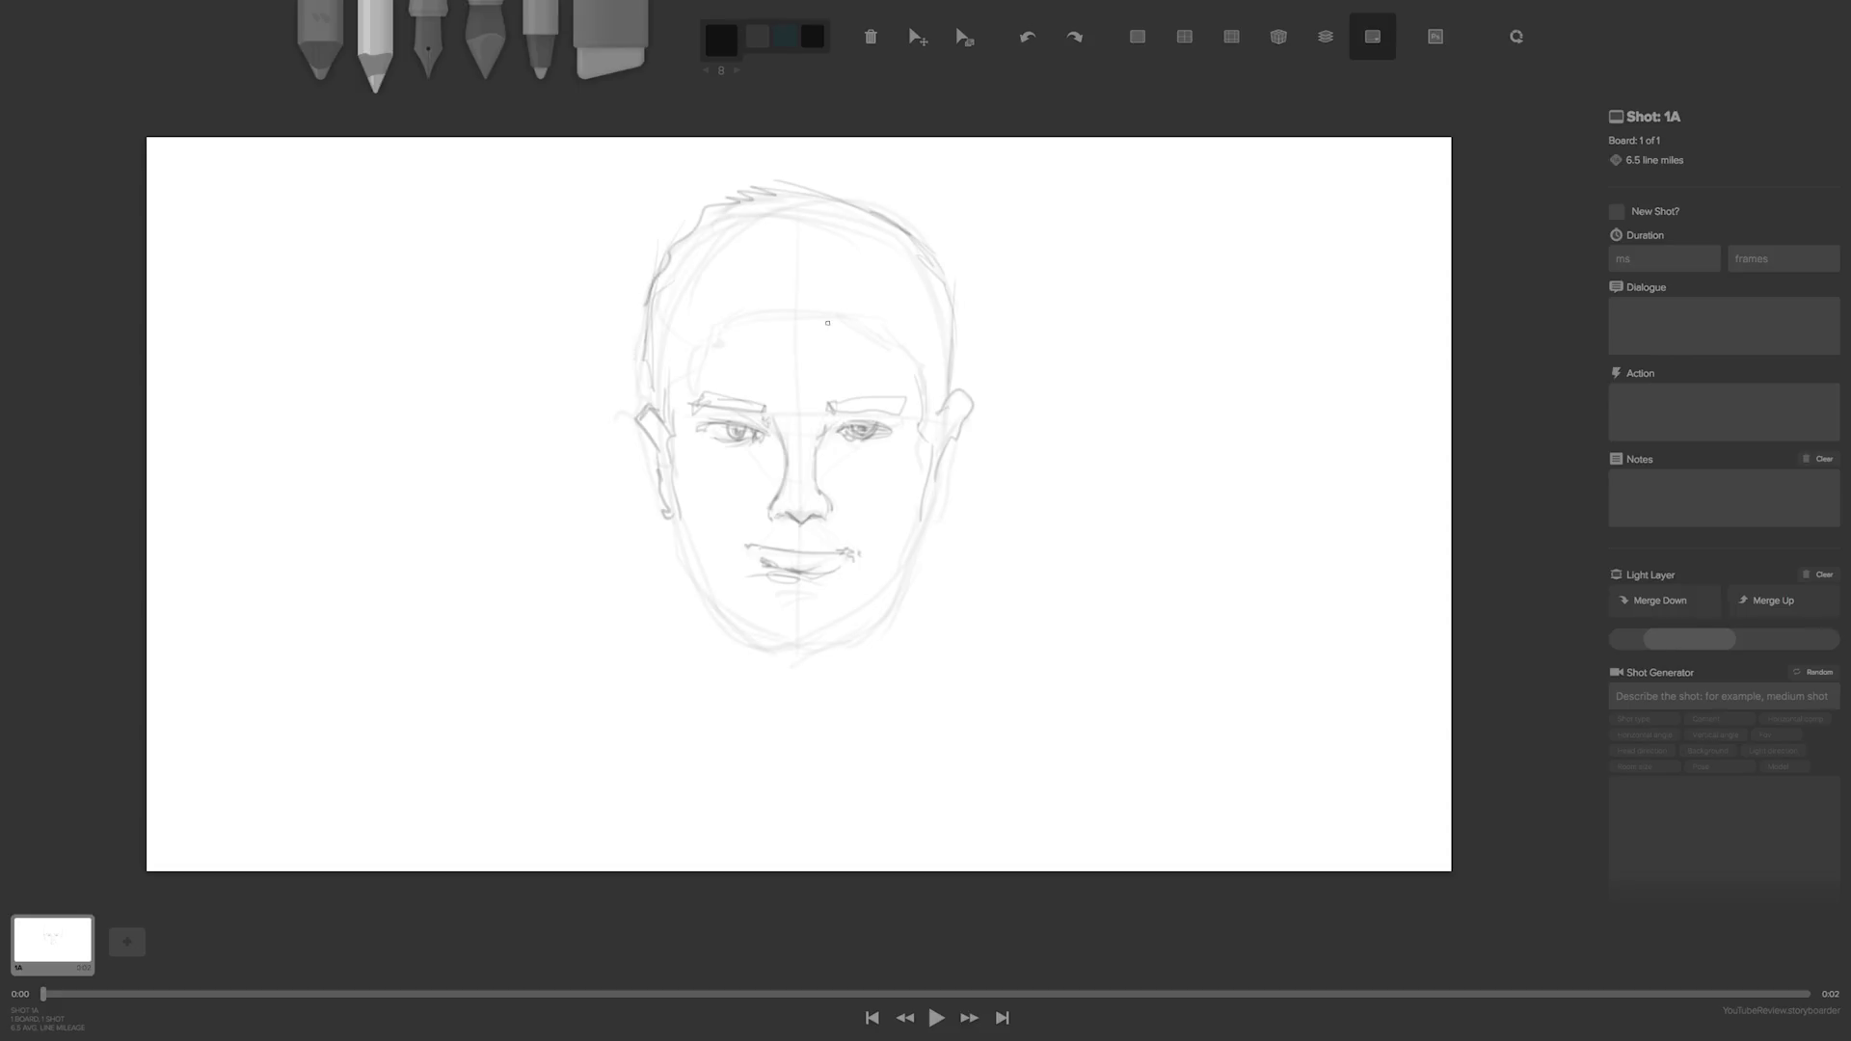
pyautogui.moveTo(860, 315); pyautogui.dragTo(738, 321)
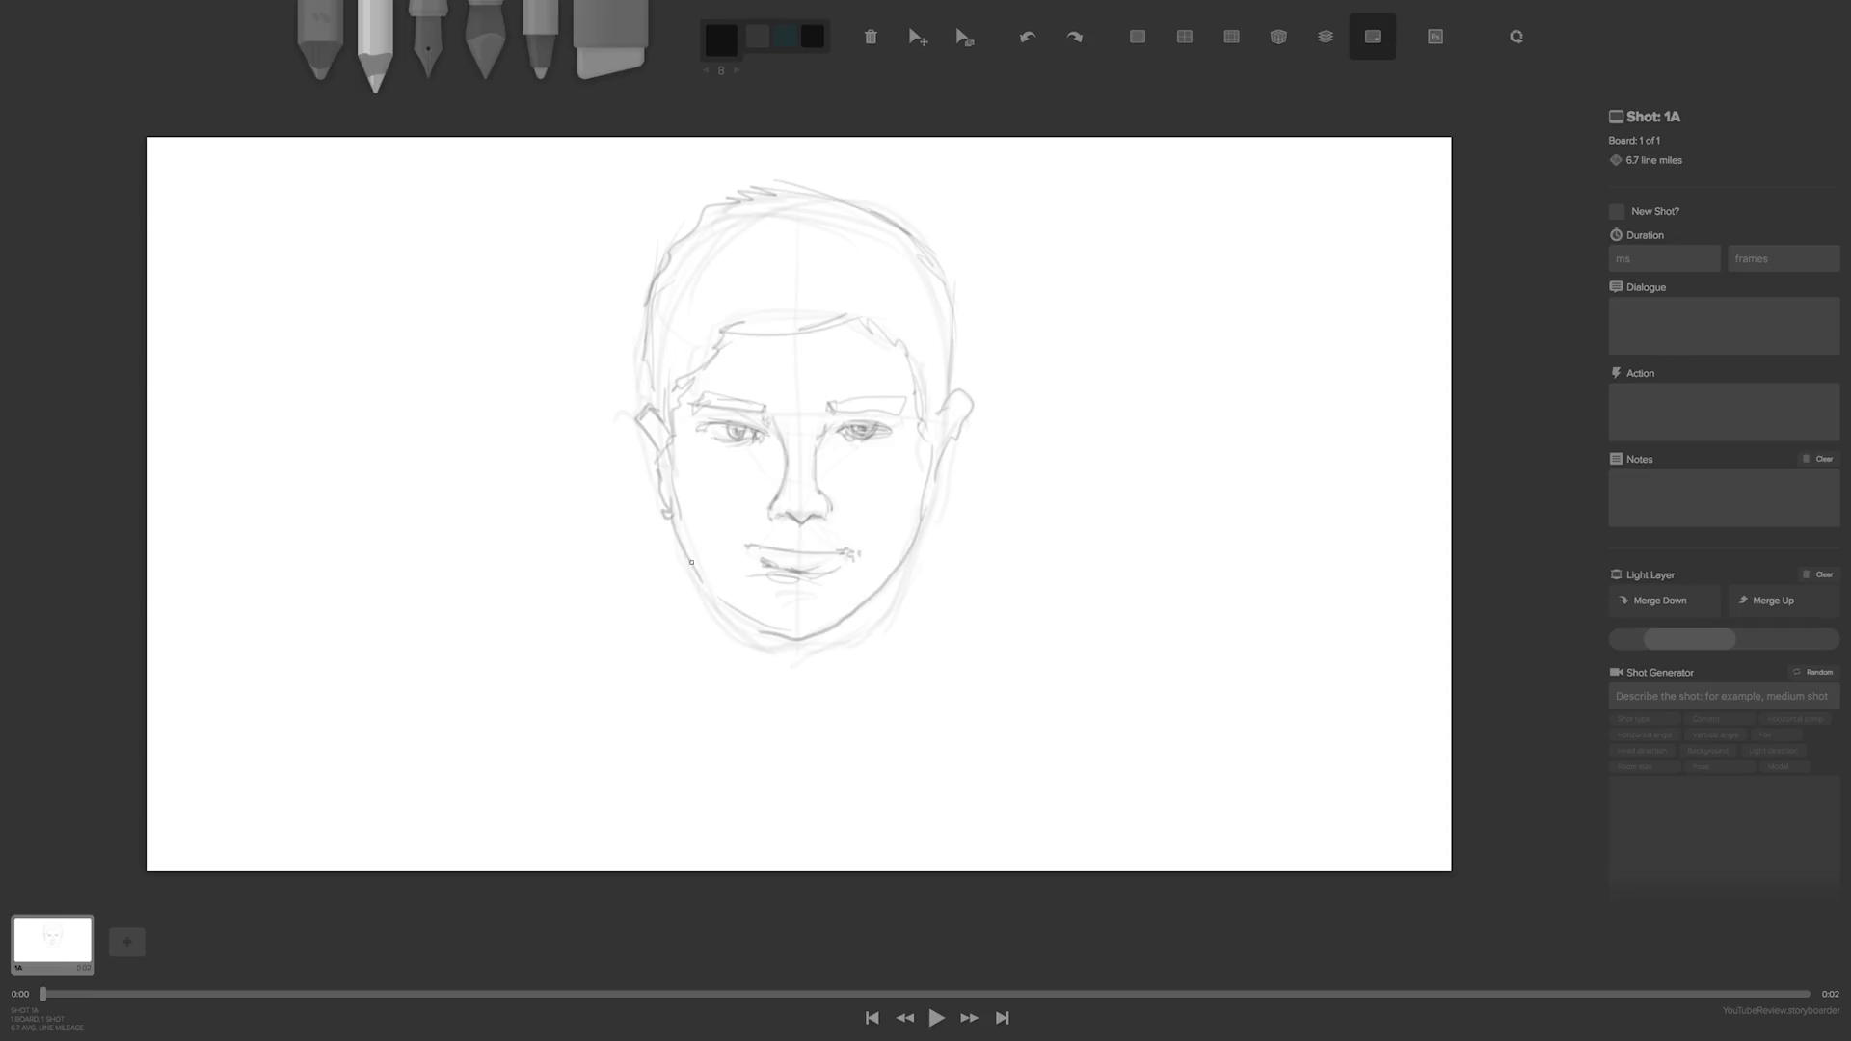
pyautogui.moveTo(673, 516); pyautogui.dragTo(795, 651)
# - Hide the light layer and ink the nose, eyes, left eyebrow and mouth with the pen
pyautogui.moveTo(1688, 640); pyautogui.dragTo(1654, 640)
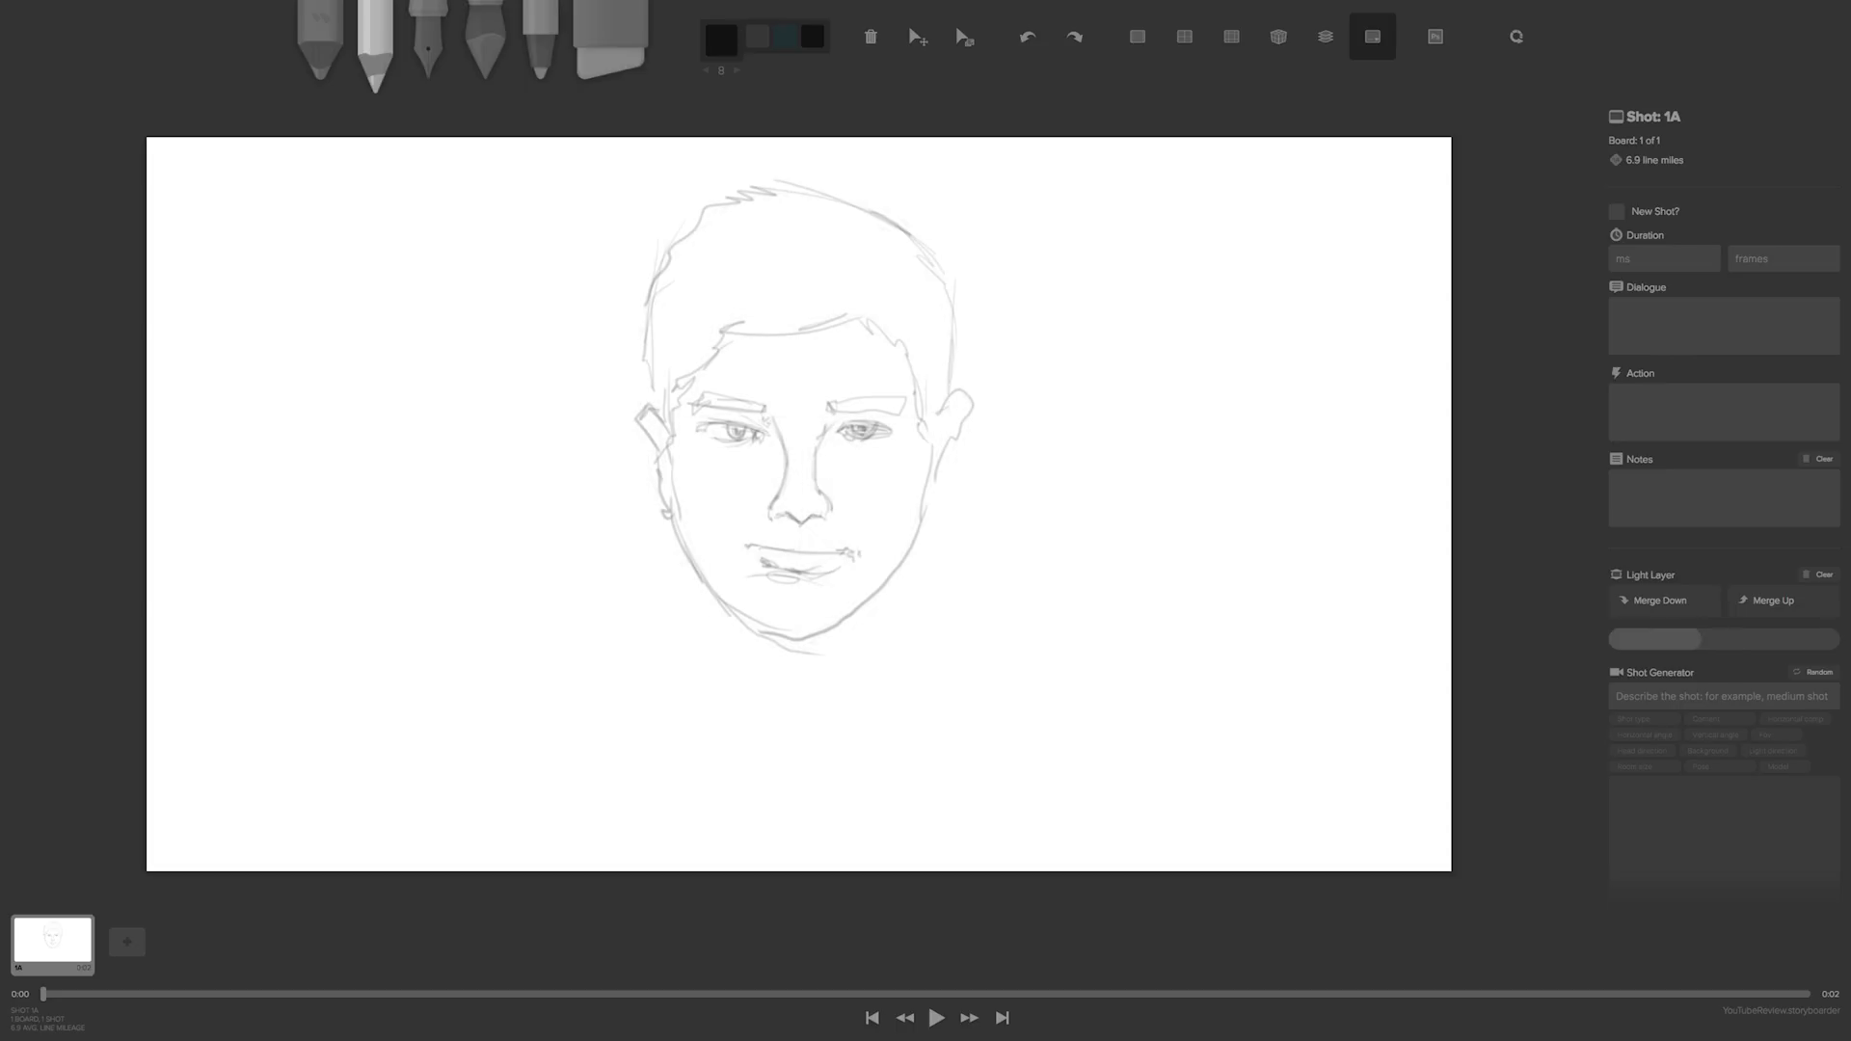
pyautogui.press('3')
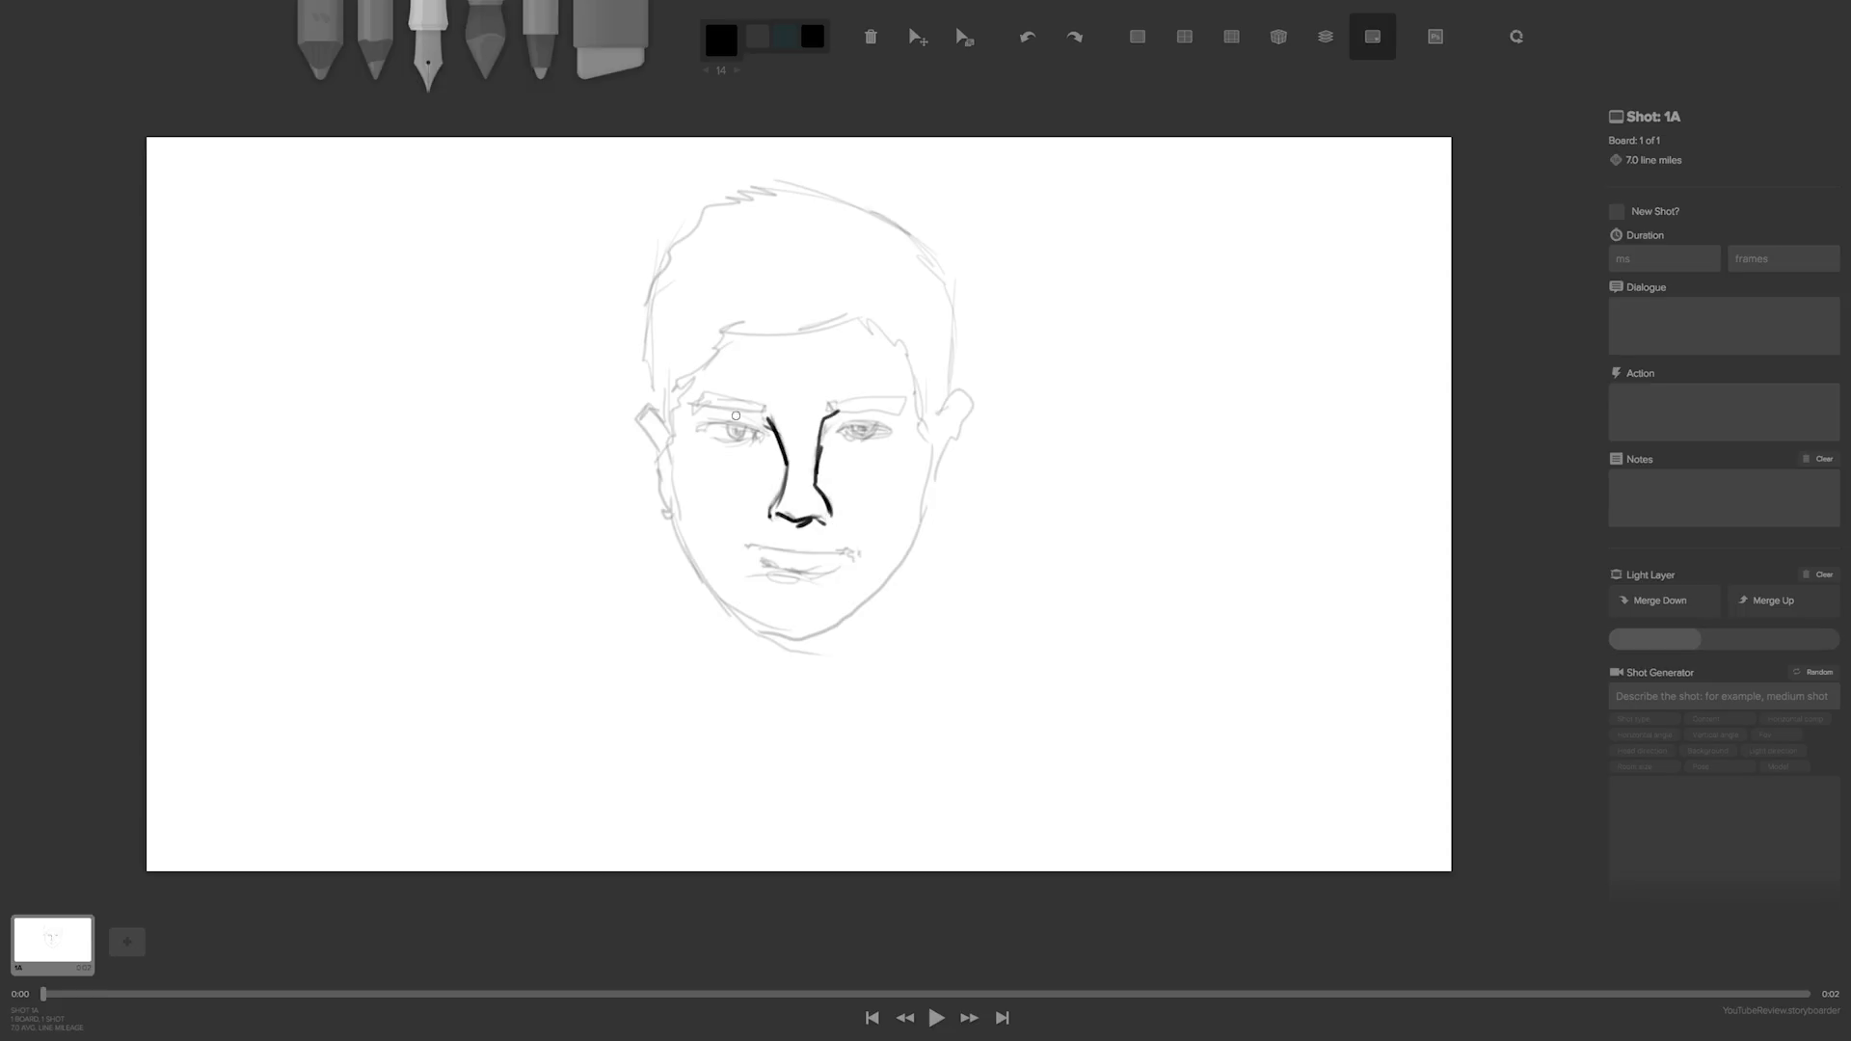
pyautogui.moveTo(764, 401)
pyautogui.mouseDown()
pyautogui.moveTo(716, 390)
pyautogui.moveTo(686, 407)
pyautogui.mouseUp()
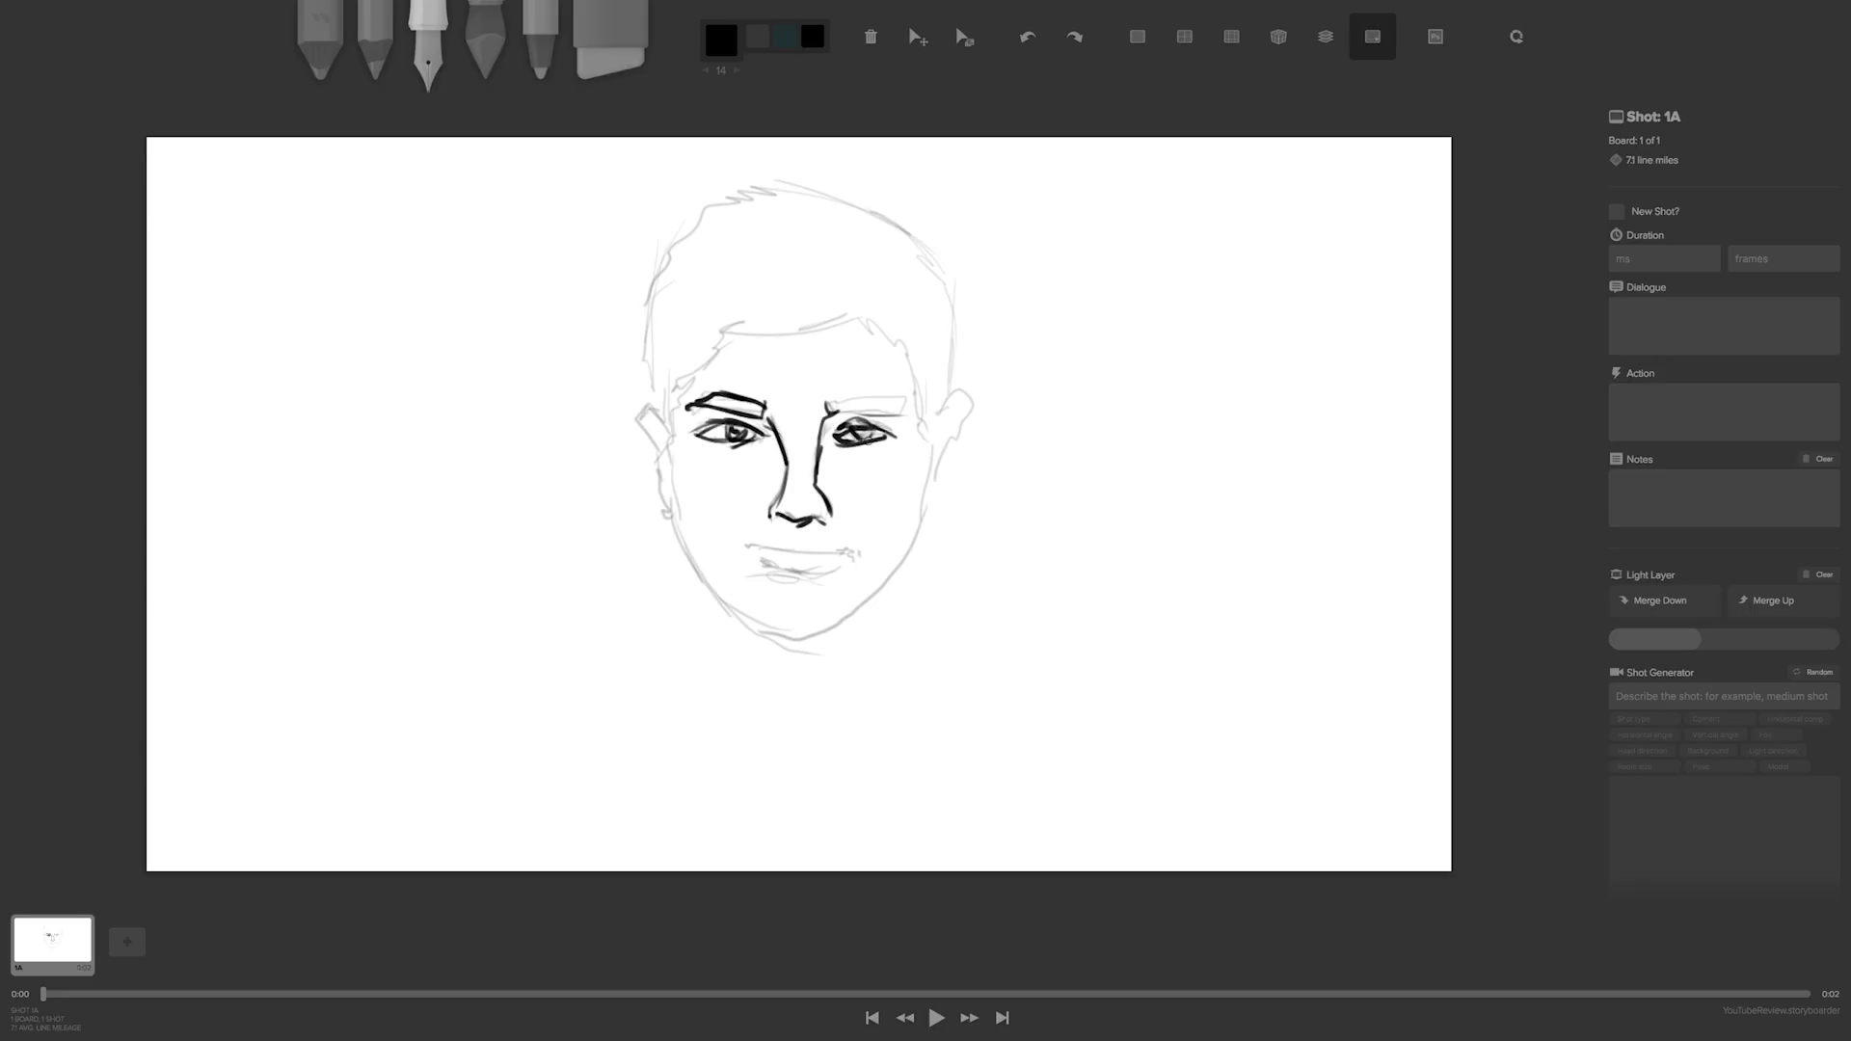
pyautogui.moveTo(849, 554)
pyautogui.mouseDown()
pyautogui.moveTo(759, 541)
pyautogui.moveTo(768, 562)
pyautogui.mouseUp()
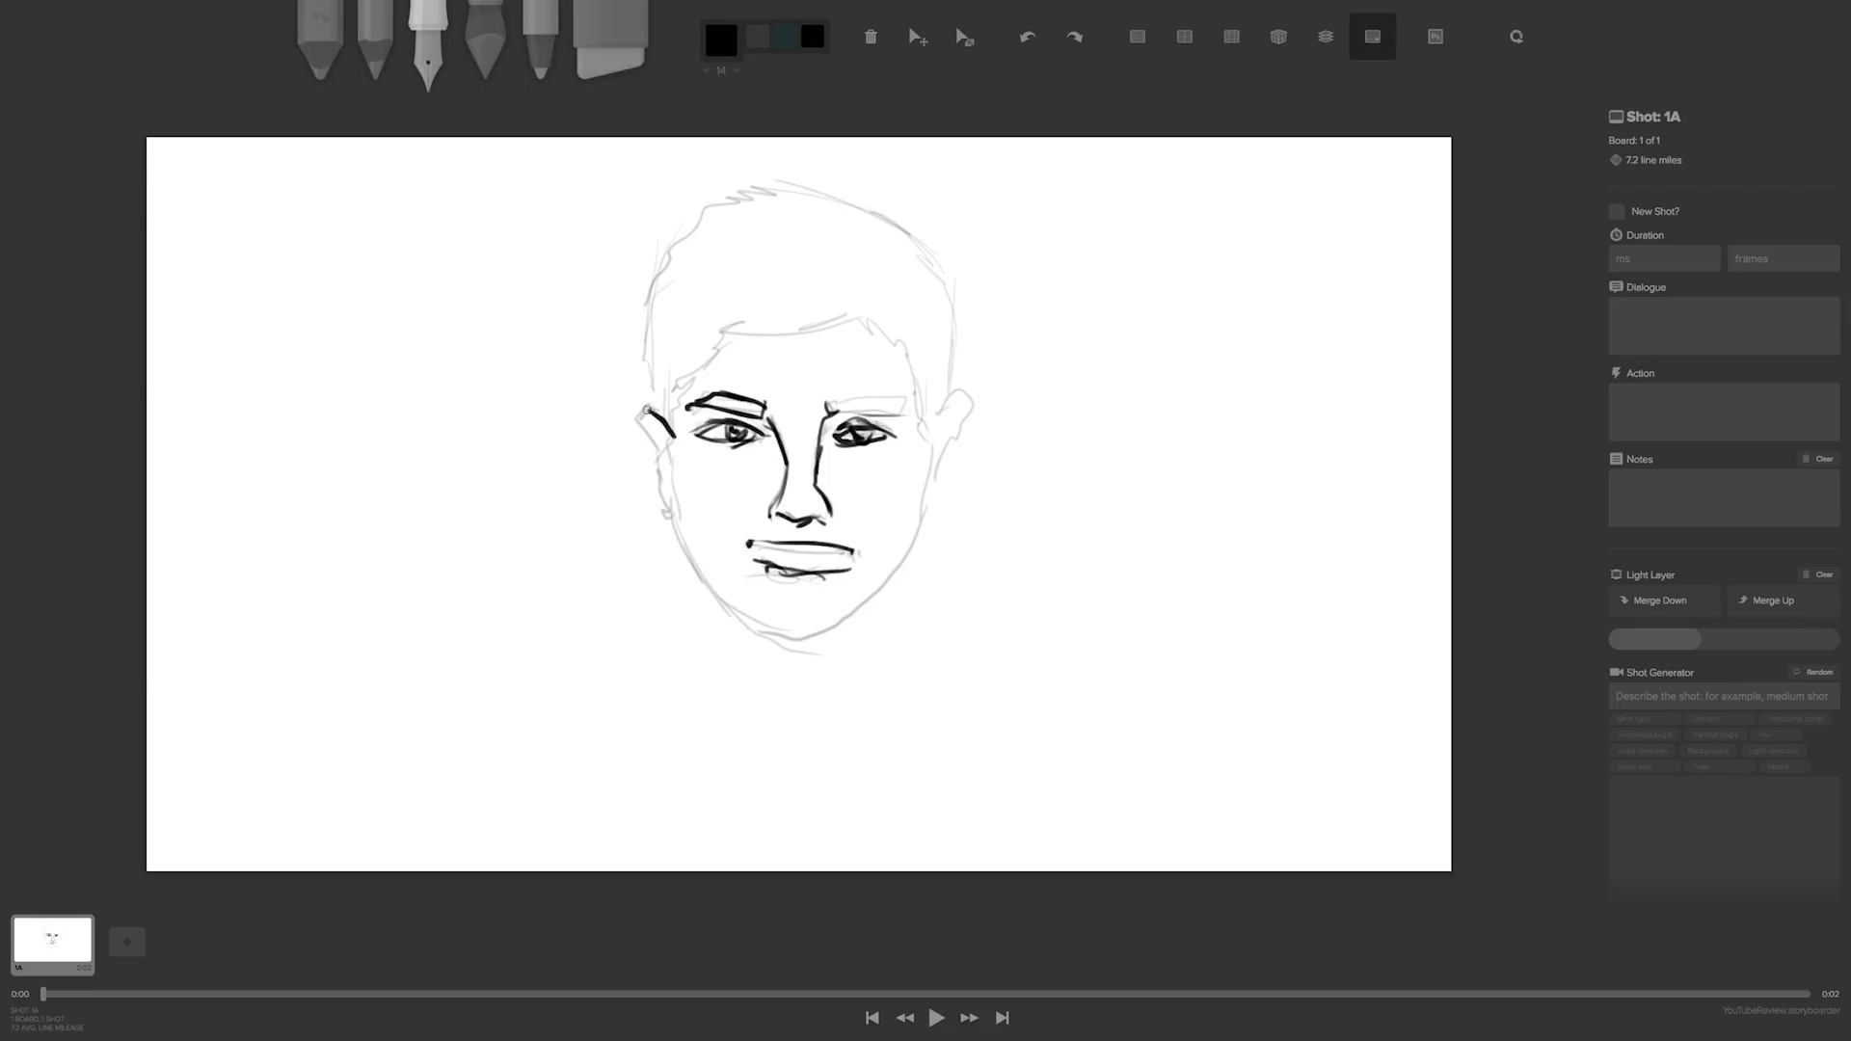
# - Ink both ears and the jawline around the chin with the pen
pyautogui.moveTo(633, 416); pyautogui.dragTo(665, 526)
pyautogui.moveTo(673, 422)
pyautogui.mouseDown()
pyautogui.moveTo(666, 525)
pyautogui.moveTo(722, 611)
pyautogui.moveTo(794, 646)
pyautogui.mouseUp()
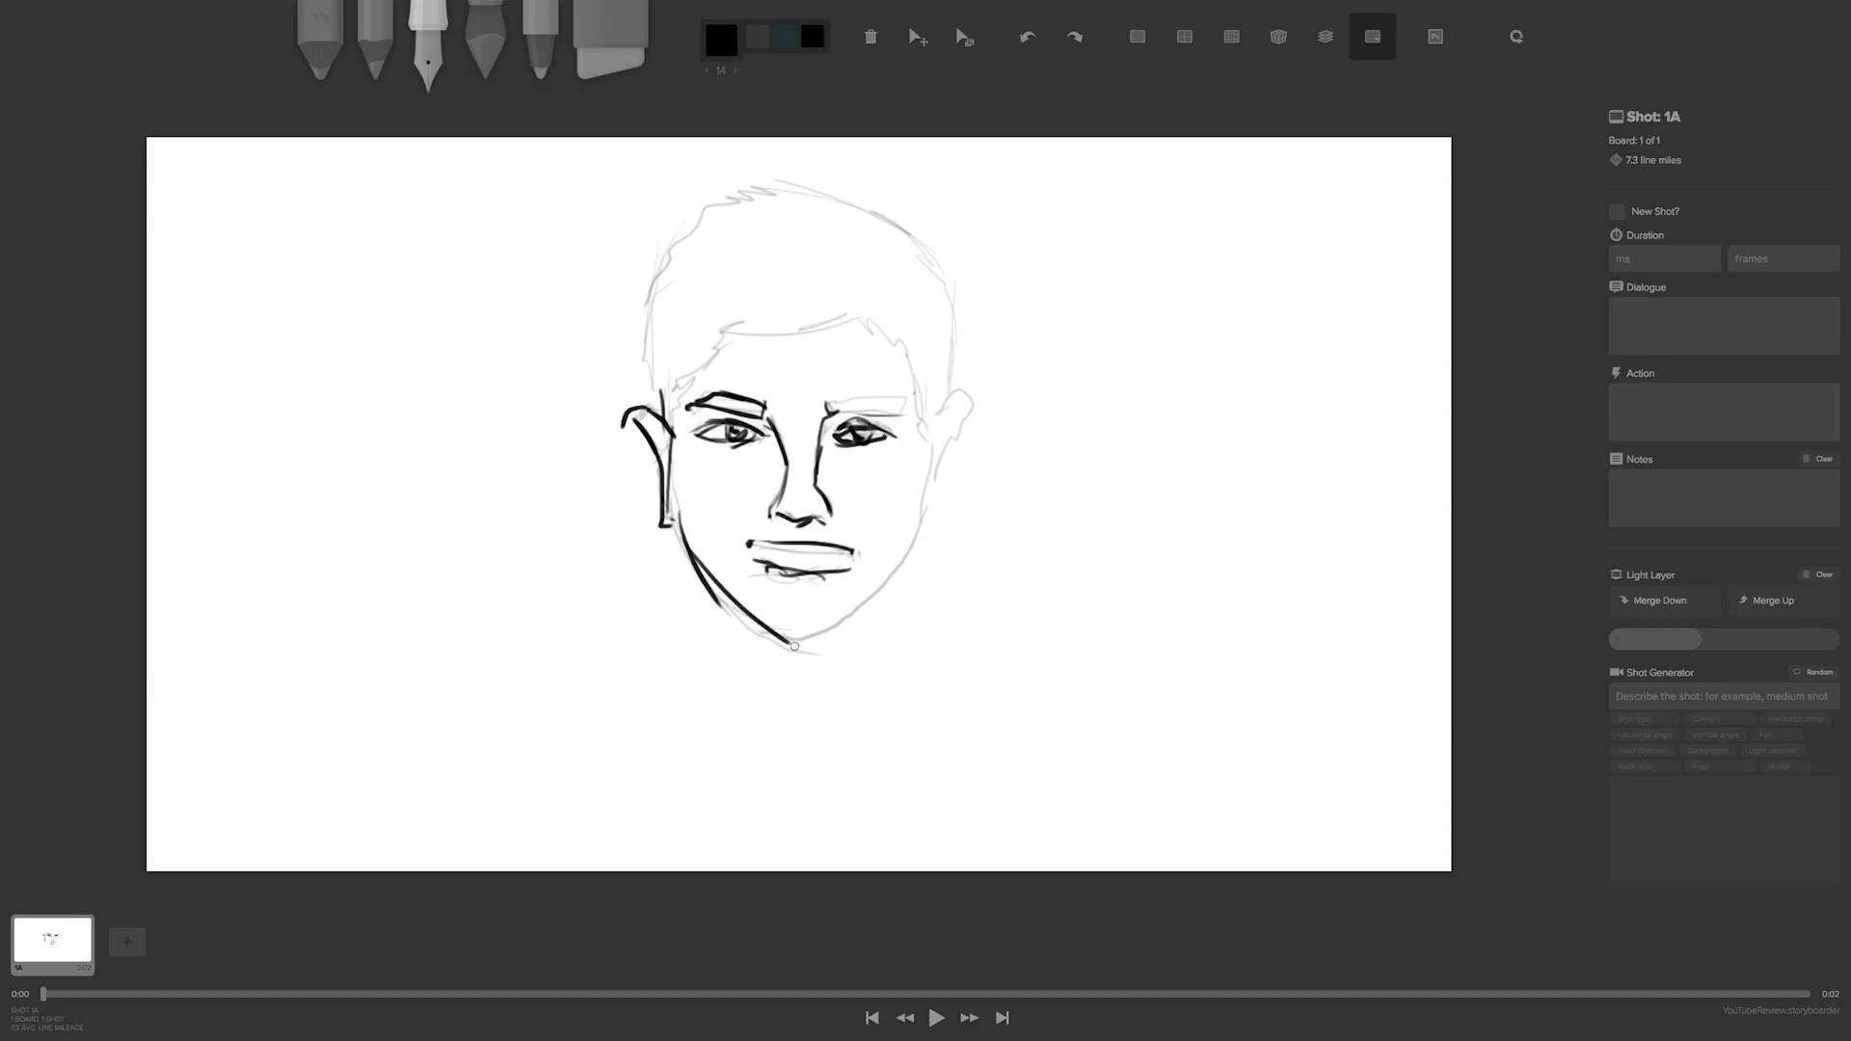
pyautogui.moveTo(931, 465); pyautogui.dragTo(842, 622)
pyautogui.moveTo(917, 520); pyautogui.dragTo(767, 639)
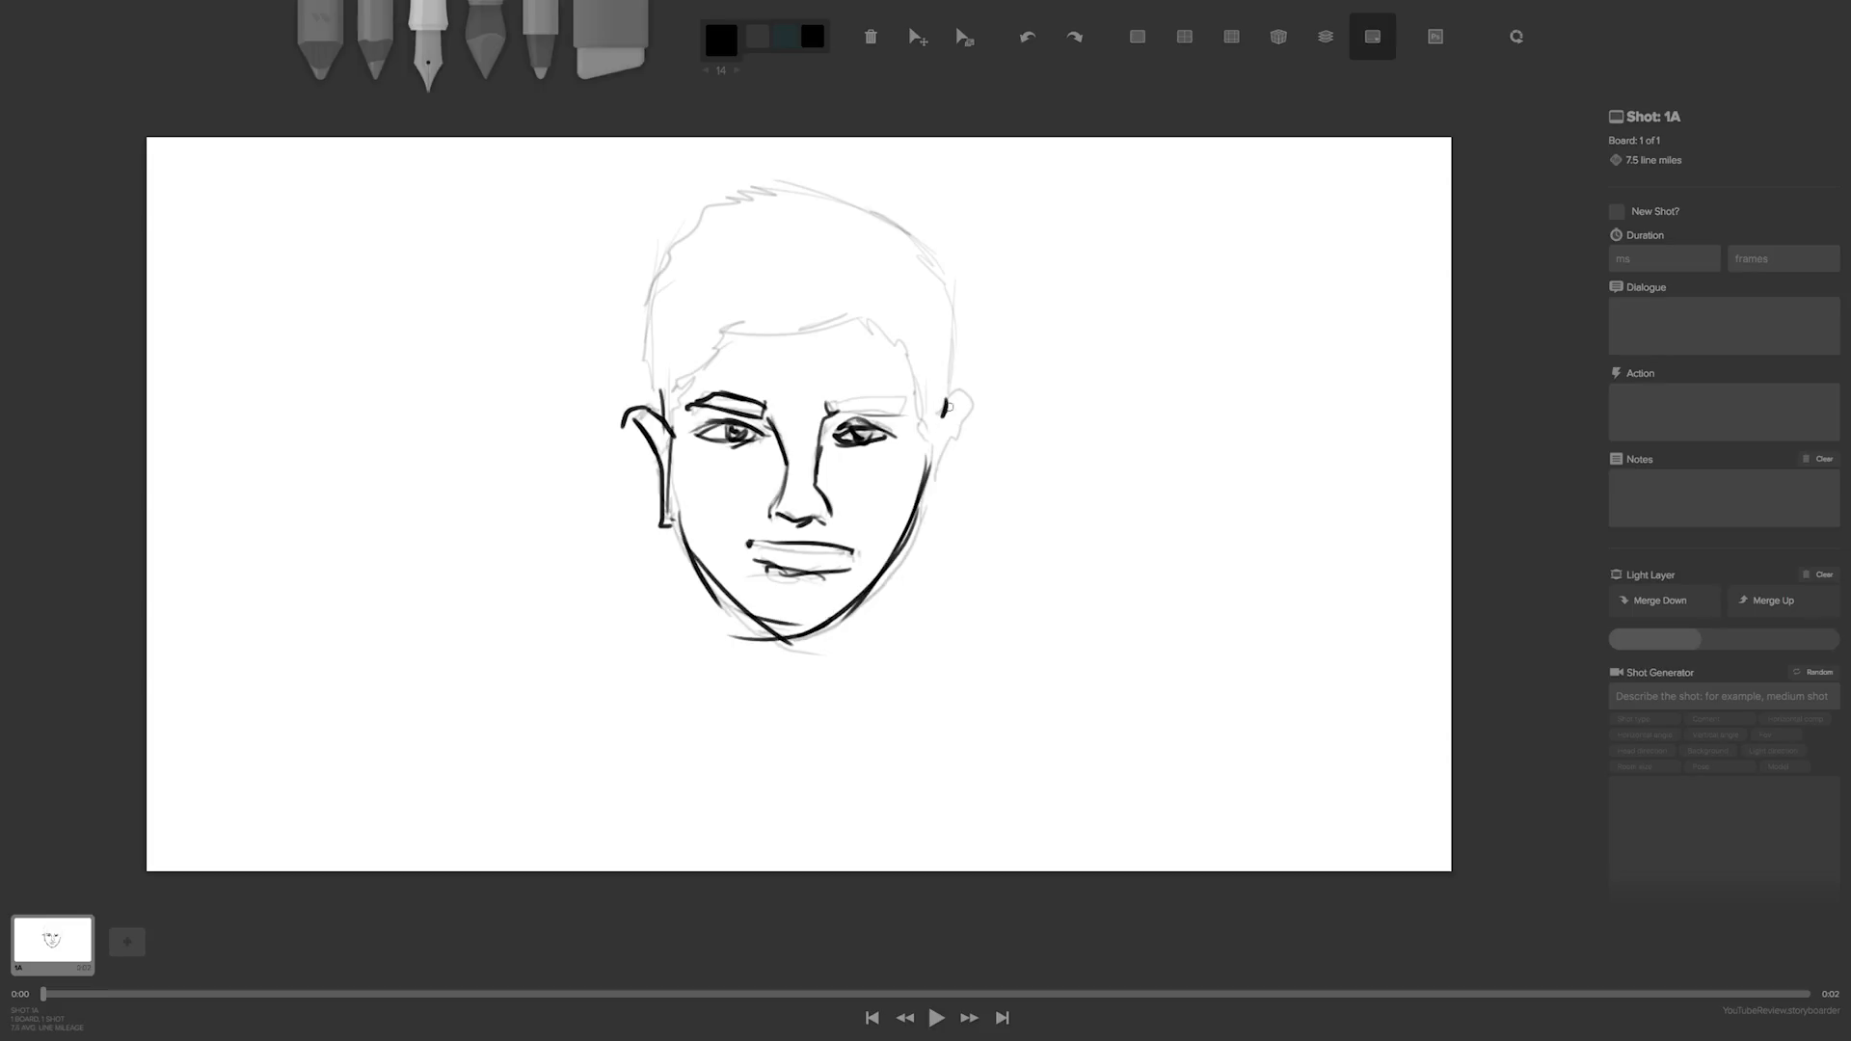
pyautogui.moveTo(977, 407); pyautogui.dragTo(943, 476)
# - Ink the forehead hairline, the outer hair contour and the right eyebrow with the pen
pyautogui.moveTo(829, 315)
pyautogui.mouseDown()
pyautogui.moveTo(705, 324)
pyautogui.moveTo(749, 342)
pyautogui.moveTo(684, 389)
pyautogui.mouseUp()
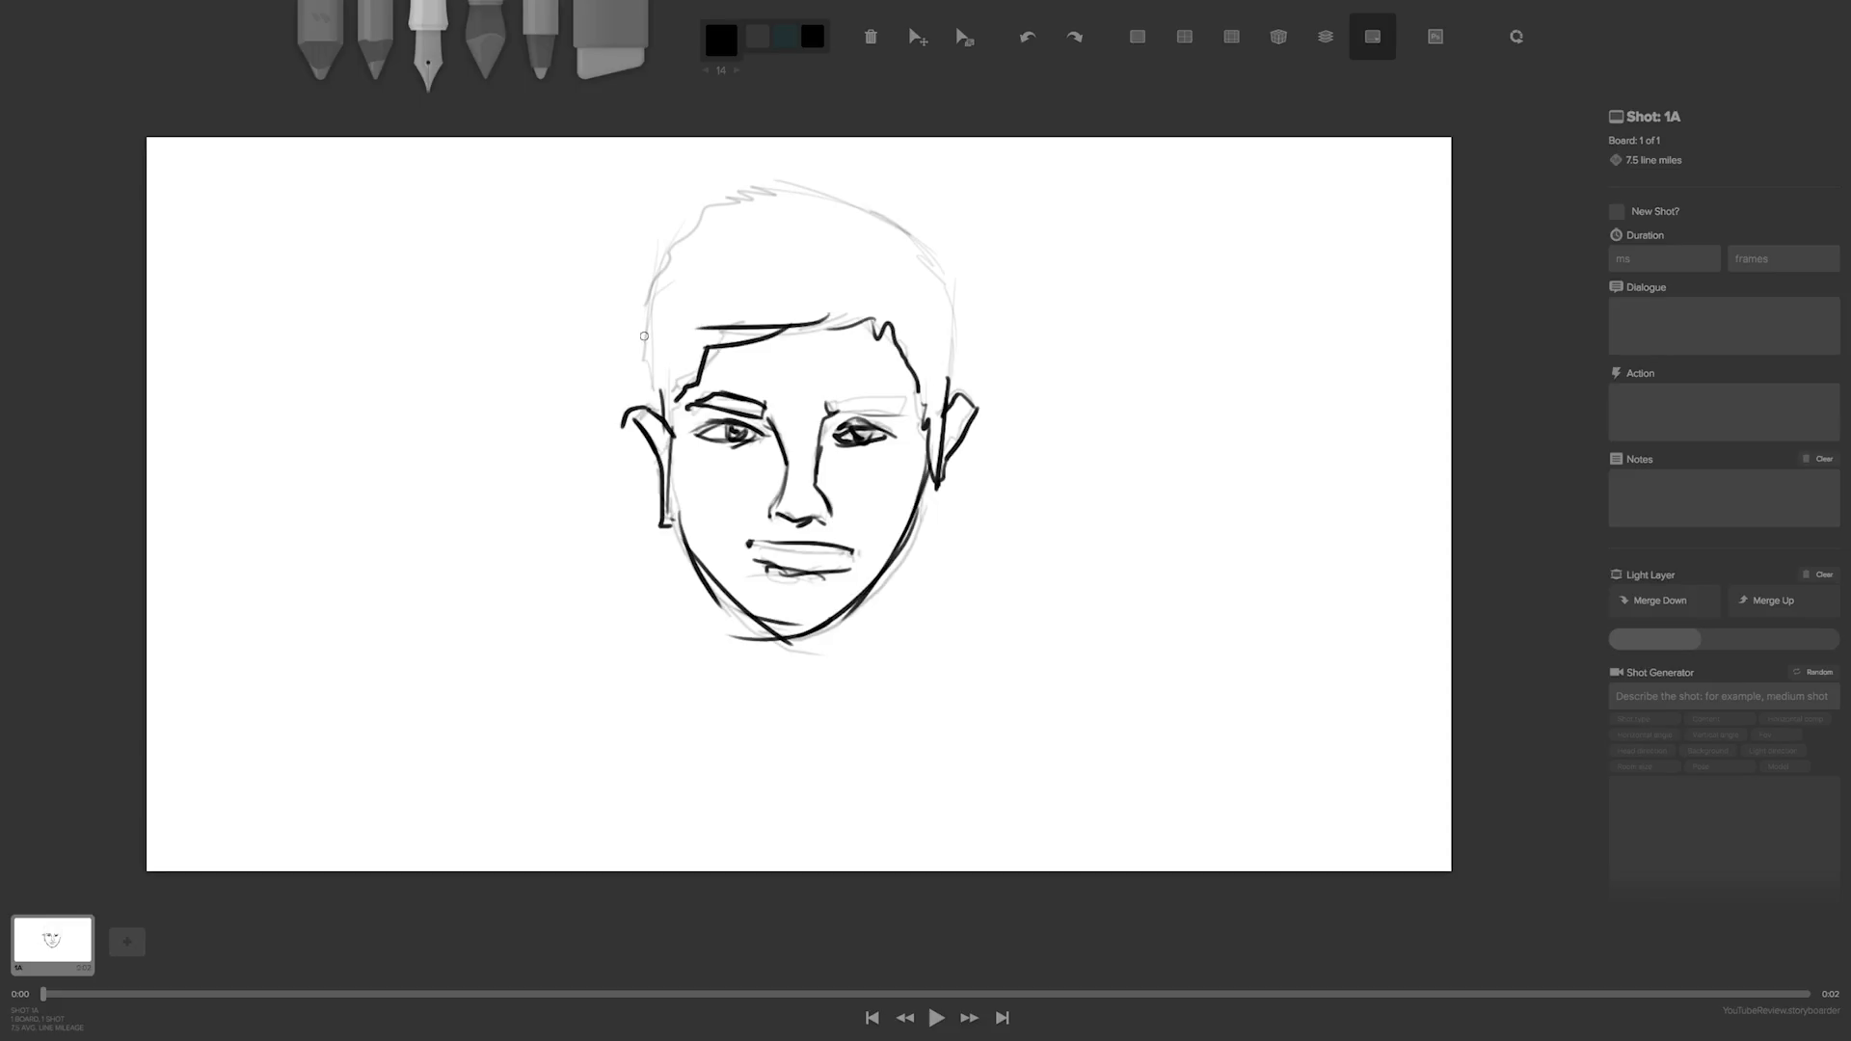
pyautogui.moveTo(955, 385)
pyautogui.mouseDown()
pyautogui.moveTo(952, 234)
pyautogui.moveTo(956, 283)
pyautogui.moveTo(829, 188)
pyautogui.mouseUp()
pyautogui.moveTo(944, 243)
pyautogui.mouseDown()
pyautogui.moveTo(729, 171)
pyautogui.moveTo(661, 260)
pyautogui.moveTo(648, 337)
pyautogui.mouseUp()
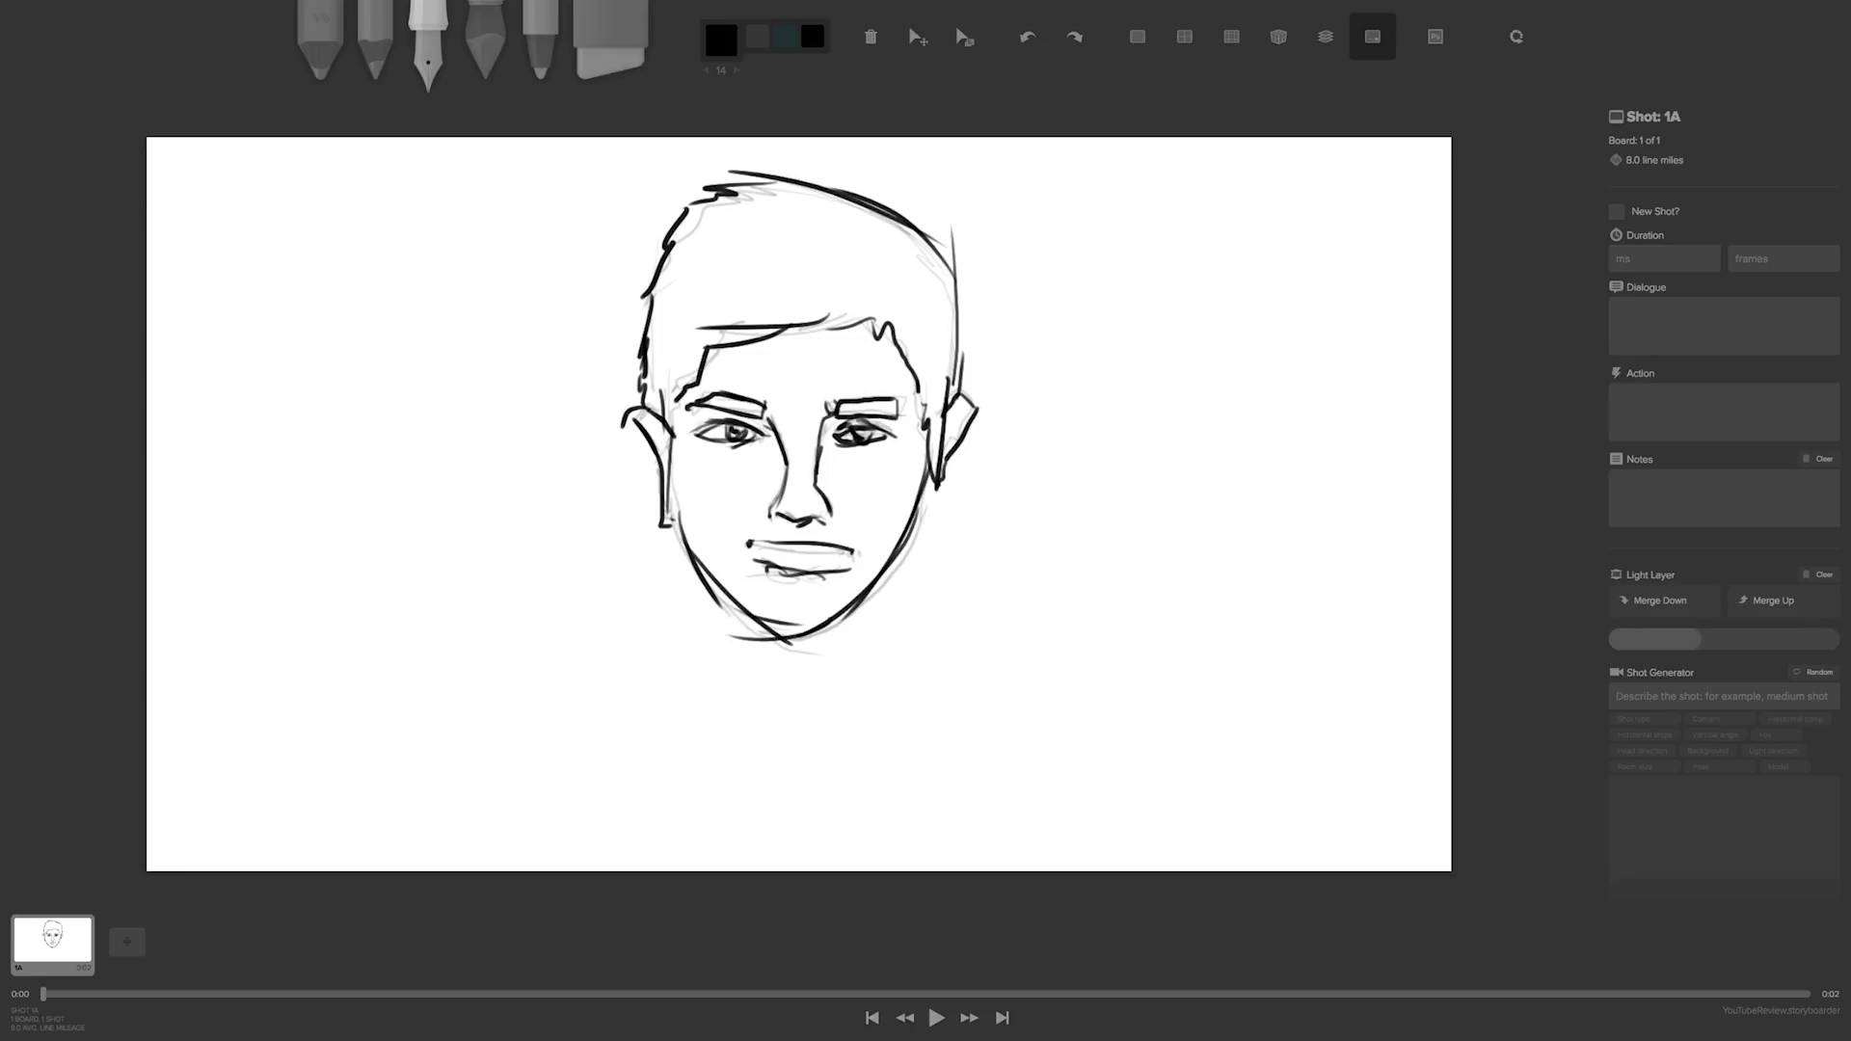
# - Paint overlapping grey test strokes to the left of the head with the brush, and erase them
pyautogui.click(484, 43)
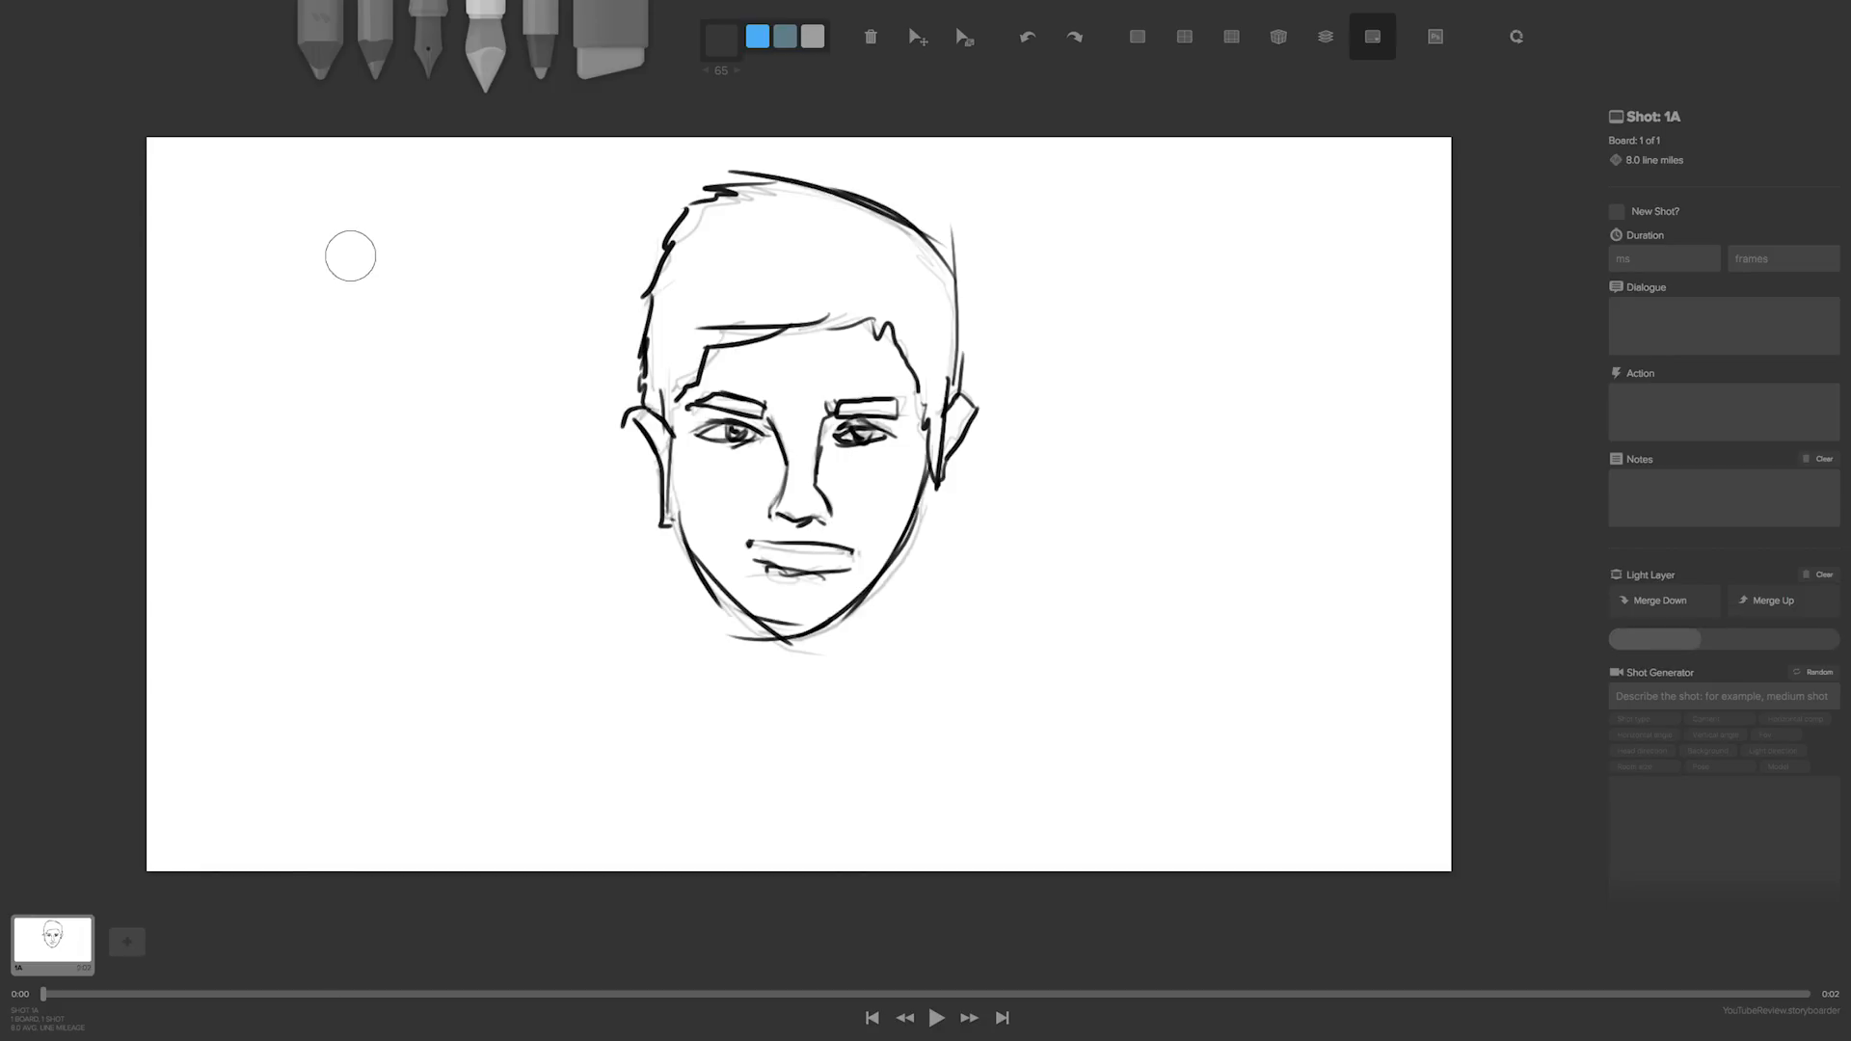
pyautogui.moveTo(343, 260)
pyautogui.mouseDown()
pyautogui.moveTo(279, 262)
pyautogui.moveTo(369, 293)
pyautogui.moveTo(306, 310)
pyautogui.moveTo(359, 392)
pyautogui.moveTo(271, 434)
pyautogui.moveTo(343, 476)
pyautogui.moveTo(280, 392)
pyautogui.moveTo(376, 356)
pyautogui.moveTo(284, 308)
pyautogui.moveTo(347, 252)
pyautogui.moveTo(277, 488)
pyautogui.moveTo(322, 301)
pyautogui.moveTo(369, 260)
pyautogui.moveTo(344, 281)
pyautogui.moveTo(306, 493)
pyautogui.moveTo(363, 217)
pyautogui.moveTo(289, 508)
pyautogui.moveTo(316, 445)
pyautogui.mouseUp()
pyautogui.moveTo(356, 241); pyautogui.dragTo(368, 194)
pyautogui.moveTo(438, 389)
pyautogui.mouseDown()
pyautogui.moveTo(201, 341)
pyautogui.moveTo(459, 397)
pyautogui.moveTo(195, 336)
pyautogui.moveTo(459, 391)
pyautogui.moveTo(199, 333)
pyautogui.moveTo(456, 398)
pyautogui.moveTo(214, 337)
pyautogui.mouseUp()
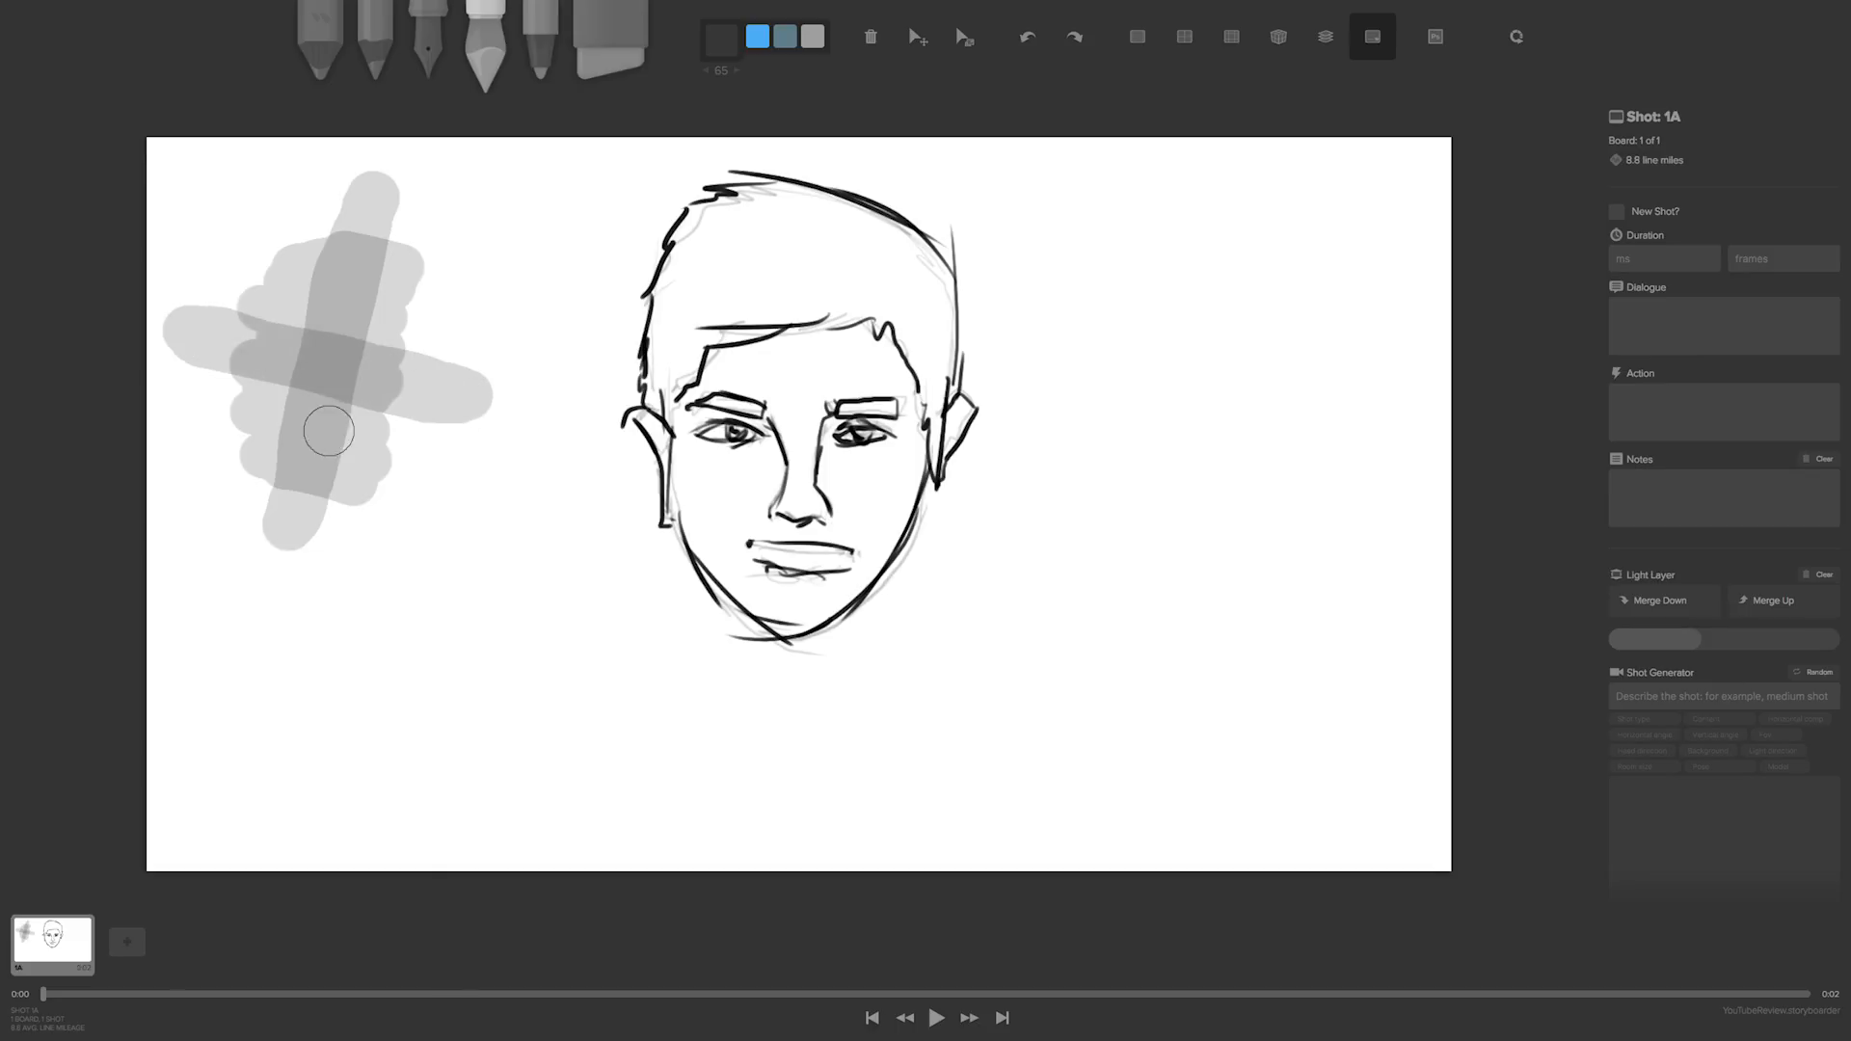
pyautogui.moveTo(368, 200)
pyautogui.mouseDown()
pyautogui.moveTo(292, 527)
pyautogui.moveTo(403, 186)
pyautogui.mouseUp()
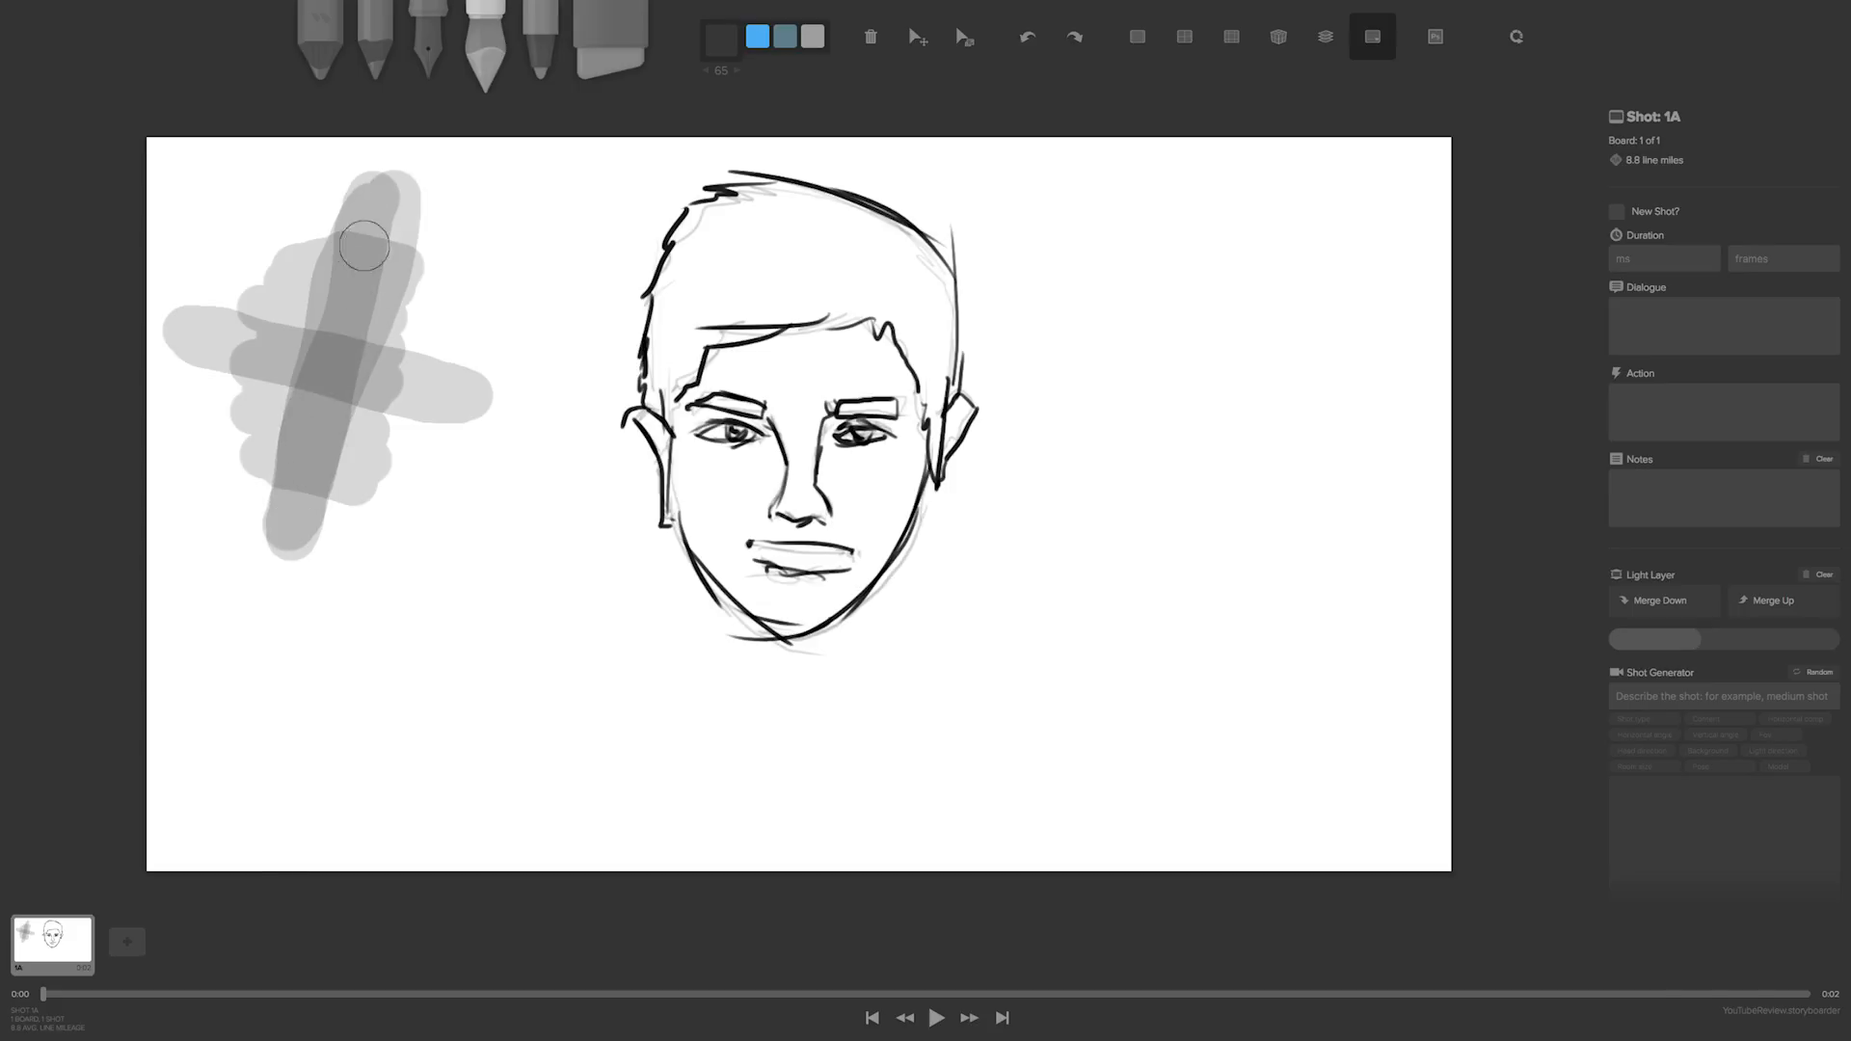
pyautogui.moveTo(293, 537)
pyautogui.mouseDown()
pyautogui.moveTo(394, 211)
pyautogui.moveTo(297, 530)
pyautogui.moveTo(305, 448)
pyautogui.moveTo(390, 219)
pyautogui.moveTo(296, 526)
pyautogui.moveTo(376, 383)
pyautogui.moveTo(445, 396)
pyautogui.moveTo(183, 324)
pyautogui.moveTo(440, 379)
pyautogui.moveTo(462, 389)
pyautogui.moveTo(220, 336)
pyautogui.moveTo(465, 405)
pyautogui.moveTo(196, 325)
pyautogui.moveTo(453, 422)
pyautogui.mouseUp()
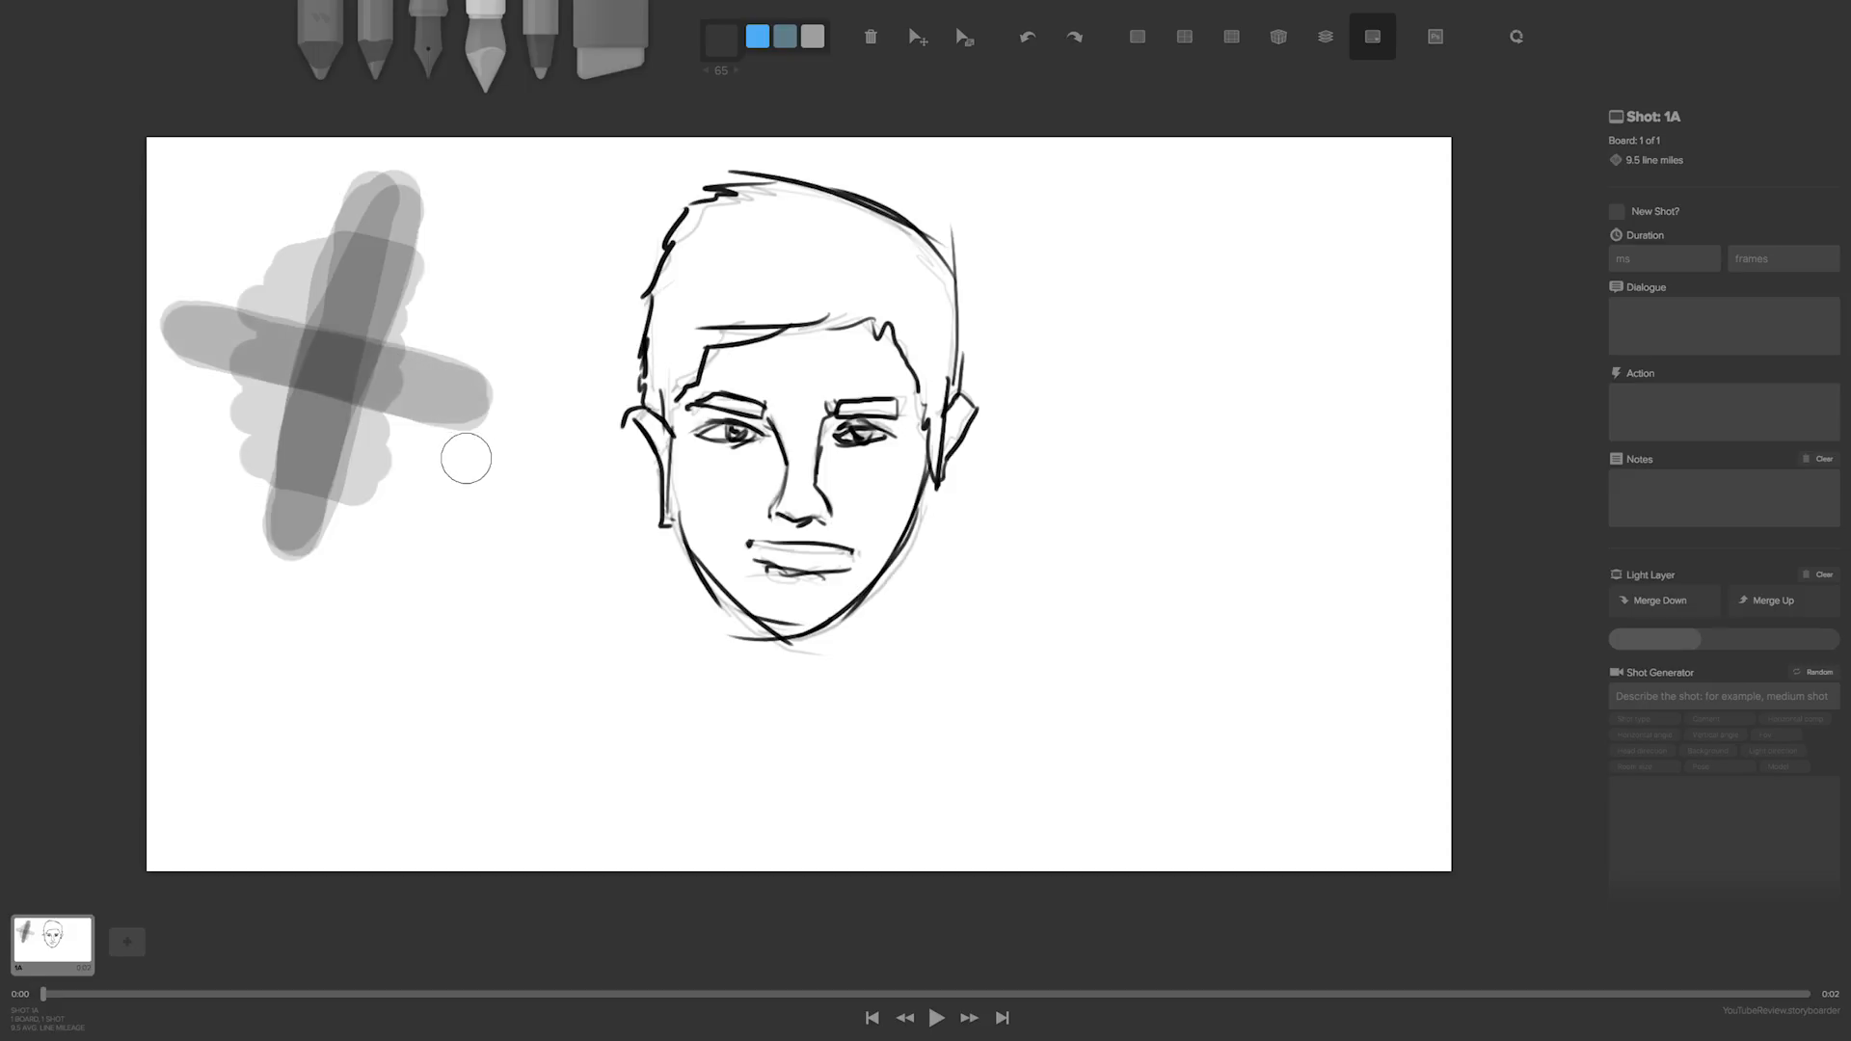
pyautogui.click(611, 48)
pyautogui.moveTo(356, 231)
pyautogui.mouseDown()
pyautogui.moveTo(435, 226)
pyautogui.moveTo(231, 281)
pyautogui.moveTo(463, 388)
pyautogui.moveTo(251, 492)
pyautogui.mouseUp()
# - Shade the whole head with an even grey brush tone and paint an arrow at its upper right pointing toward it
pyautogui.click(485, 48)
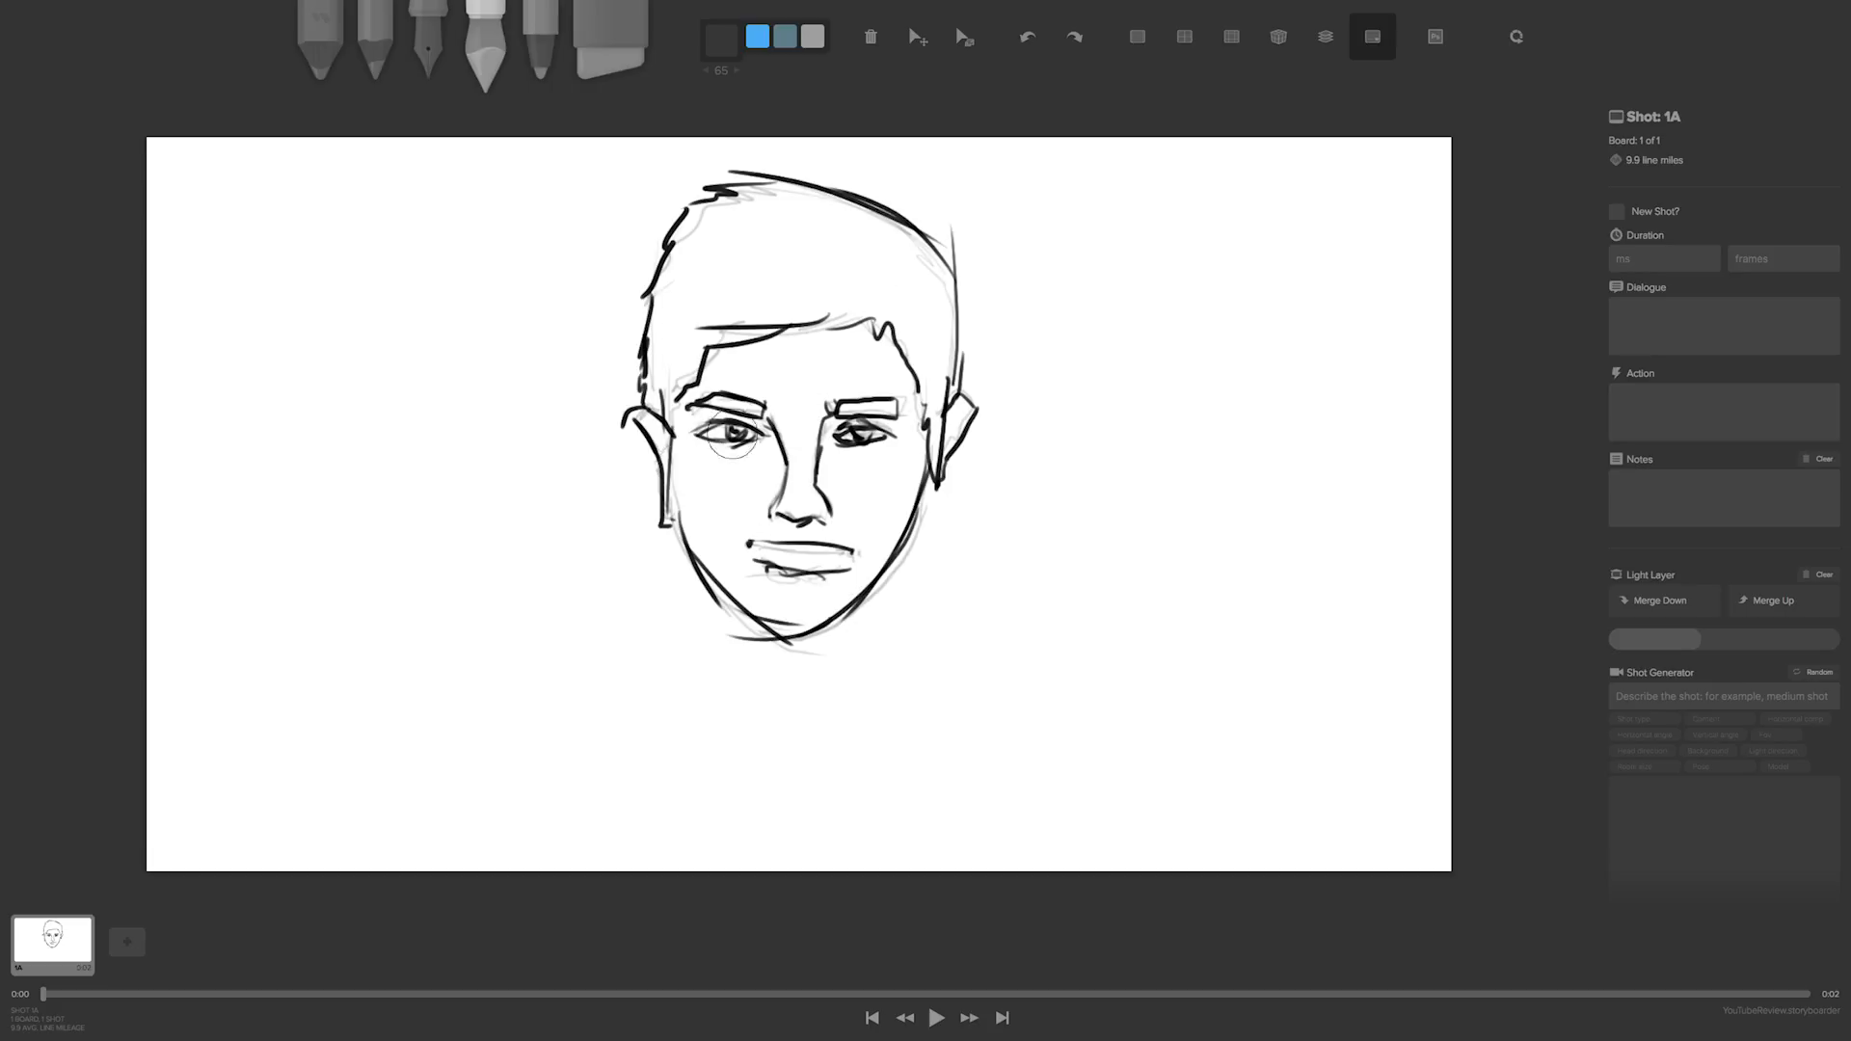
pyautogui.moveTo(718, 442)
pyautogui.mouseDown()
pyautogui.moveTo(678, 485)
pyautogui.moveTo(673, 376)
pyautogui.moveTo(714, 473)
pyautogui.moveTo(824, 540)
pyautogui.moveTo(876, 456)
pyautogui.moveTo(833, 590)
pyautogui.moveTo(785, 593)
pyautogui.moveTo(744, 559)
pyautogui.moveTo(701, 590)
pyautogui.moveTo(805, 622)
pyautogui.mouseUp()
pyautogui.moveTo(868, 386)
pyautogui.mouseDown()
pyautogui.moveTo(934, 379)
pyautogui.moveTo(932, 444)
pyautogui.moveTo(898, 403)
pyautogui.moveTo(931, 376)
pyautogui.moveTo(932, 311)
pyautogui.moveTo(886, 235)
pyautogui.moveTo(738, 211)
pyautogui.moveTo(691, 231)
pyautogui.moveTo(678, 319)
pyautogui.moveTo(707, 265)
pyautogui.moveTo(737, 265)
pyautogui.moveTo(810, 334)
pyautogui.moveTo(834, 267)
pyautogui.mouseUp()
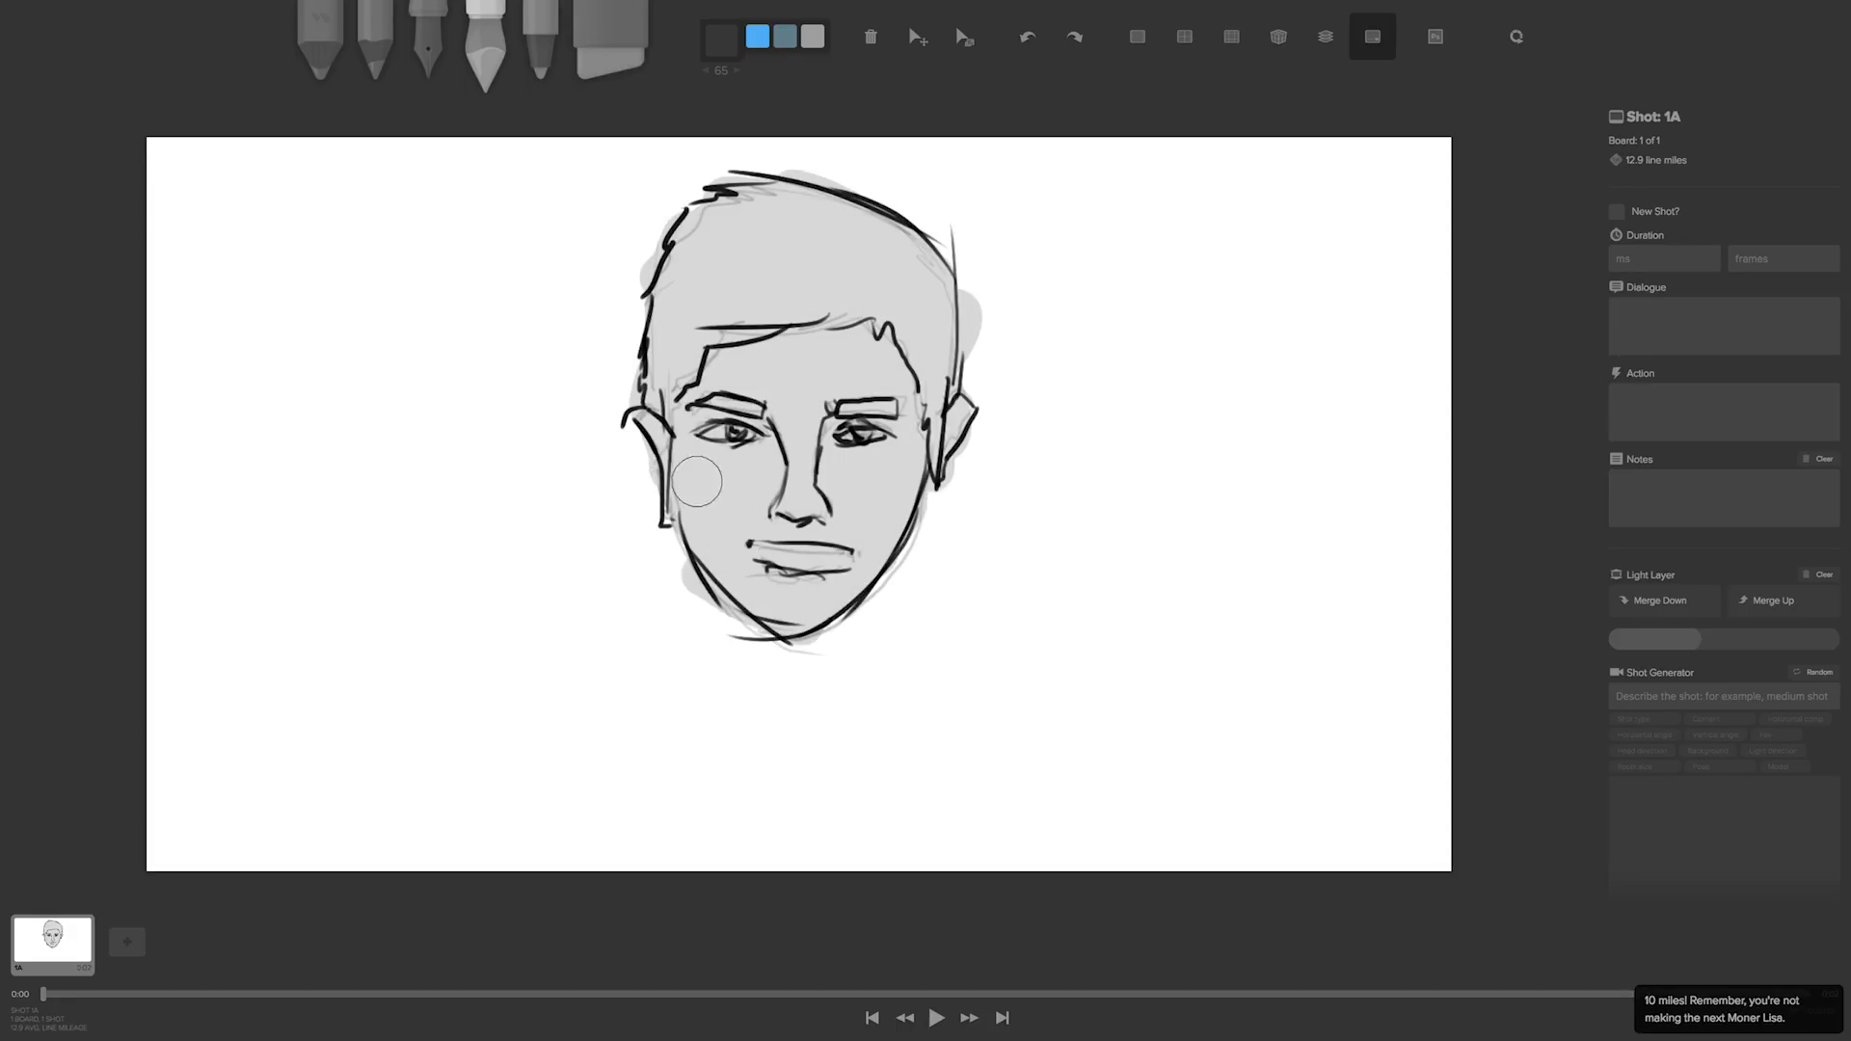
pyautogui.moveTo(1166, 214)
pyautogui.mouseDown()
pyautogui.moveTo(1041, 264)
pyautogui.moveTo(1108, 277)
pyautogui.mouseUp()
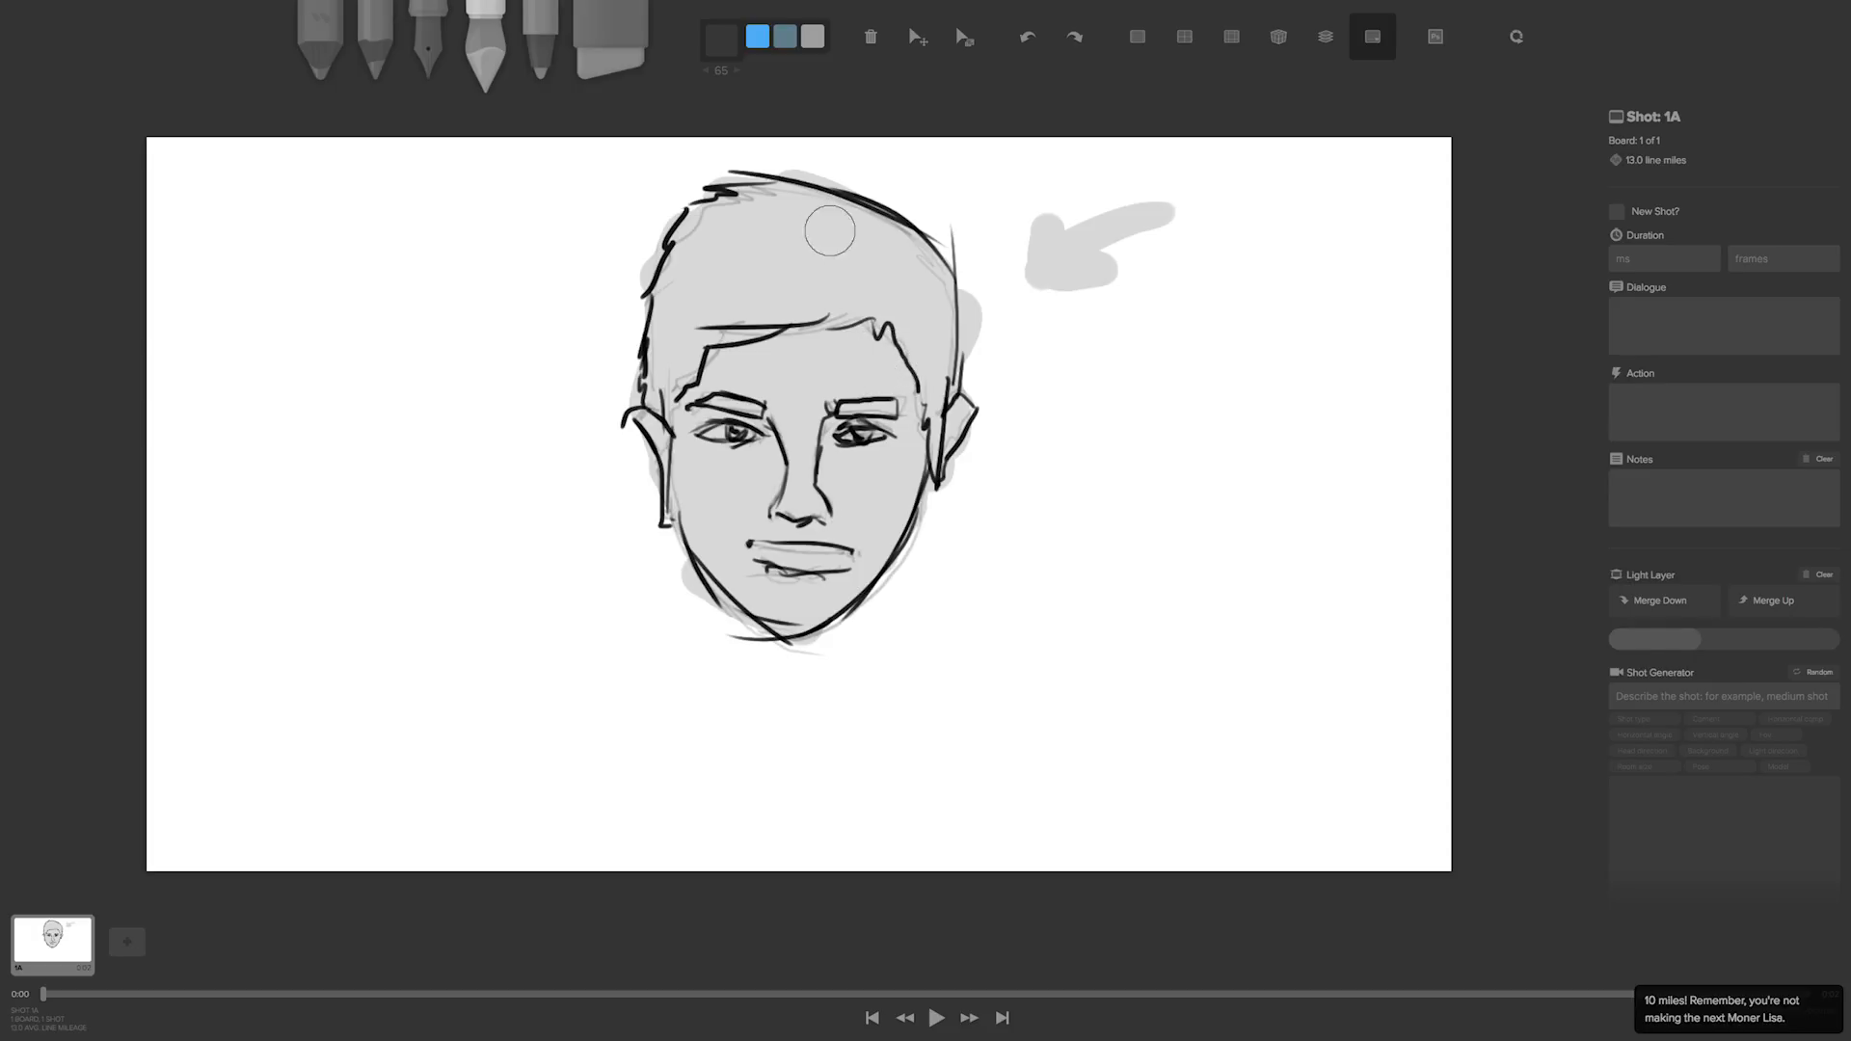
# - Darken the area under the hairline, the eyebrows, eyes, side of the nose and lips with the brush at size 21
pyautogui.press('[')
pyautogui.press('[')
pyautogui.press('[')
pyautogui.press('[')
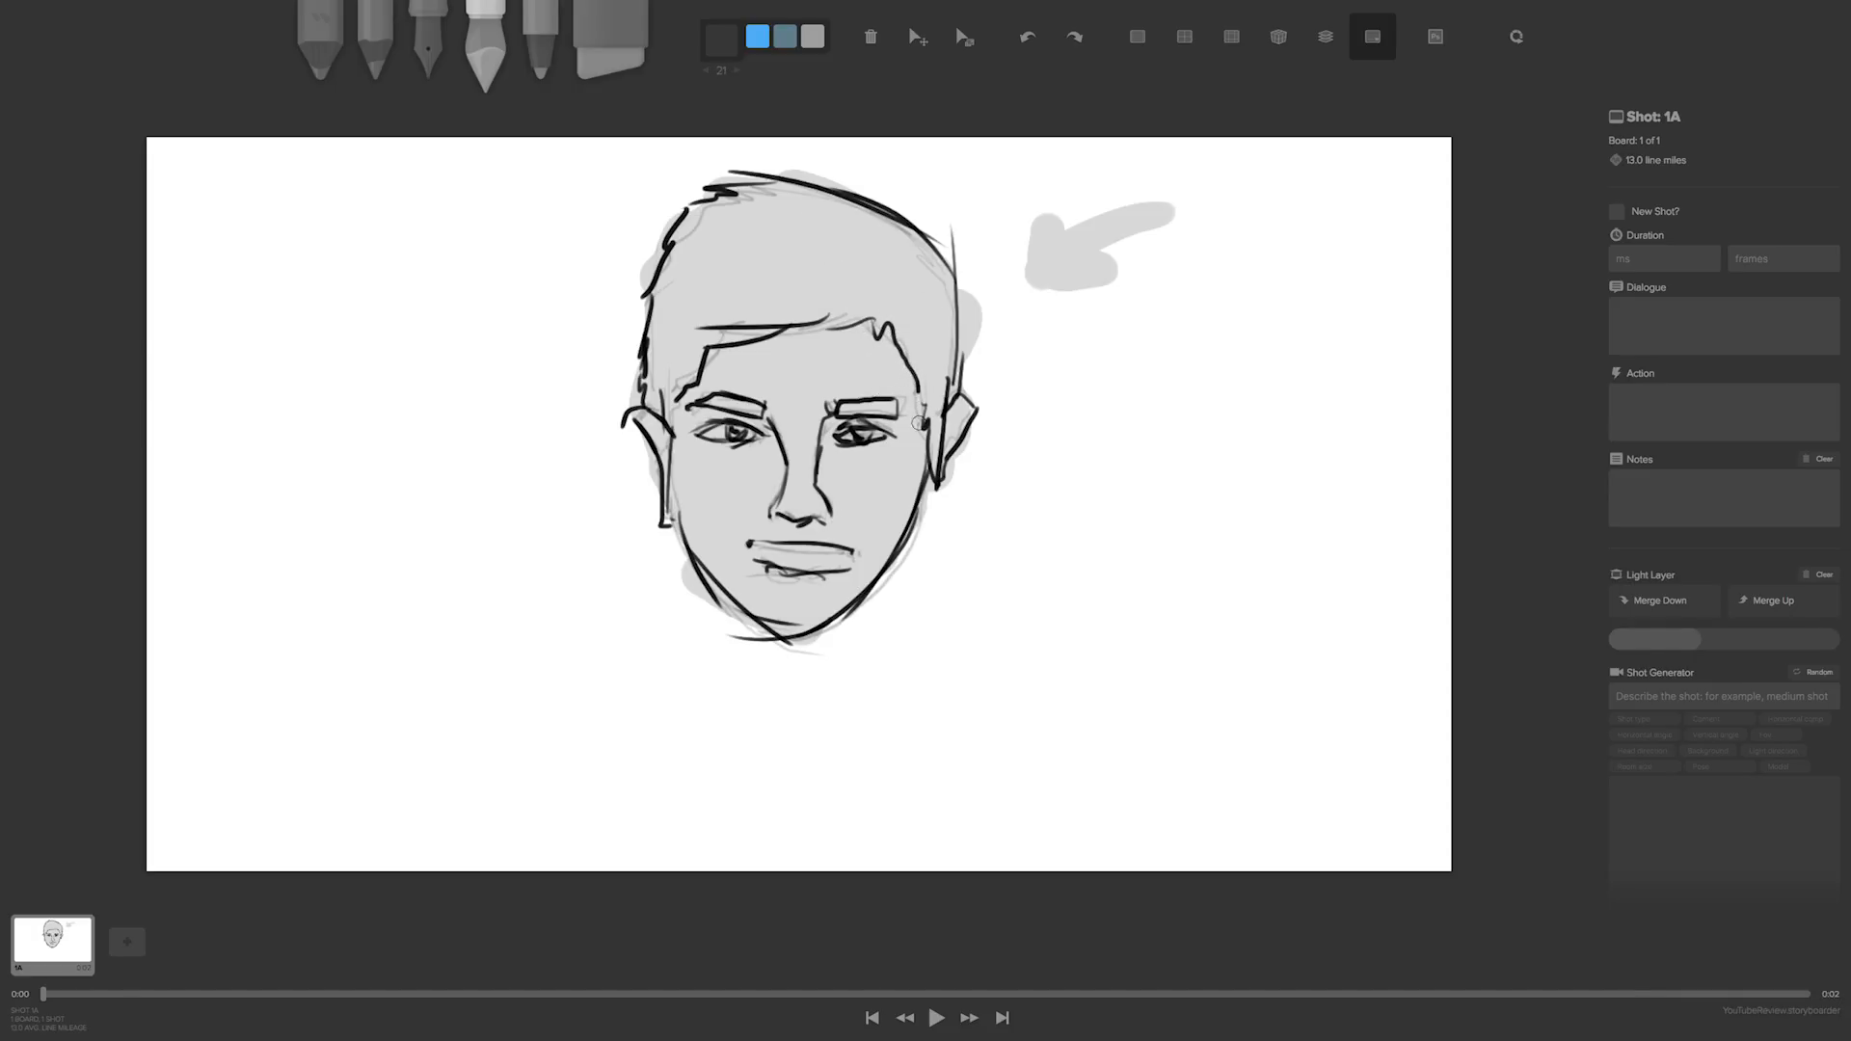
pyautogui.moveTo(923, 424)
pyautogui.mouseDown()
pyautogui.moveTo(862, 325)
pyautogui.moveTo(710, 357)
pyautogui.mouseUp()
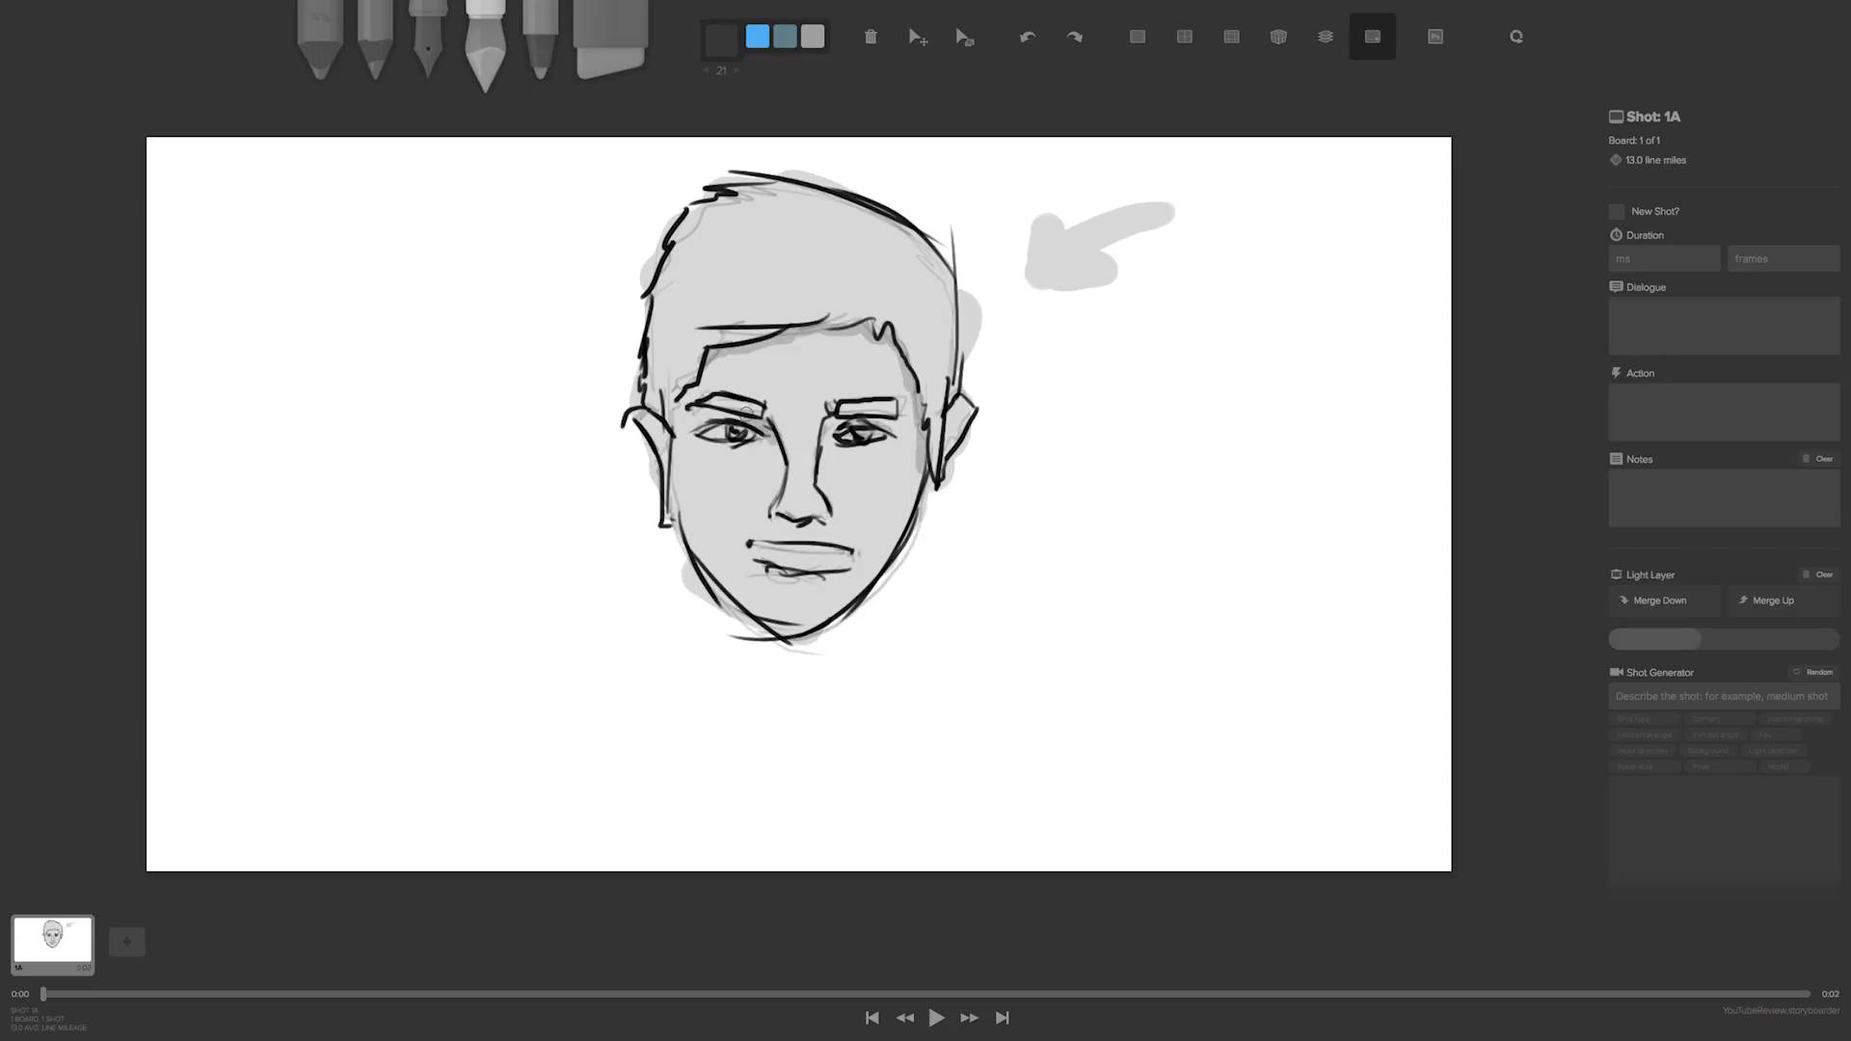
pyautogui.moveTo(859, 408)
pyautogui.mouseDown()
pyautogui.moveTo(843, 408)
pyautogui.moveTo(885, 410)
pyautogui.mouseUp()
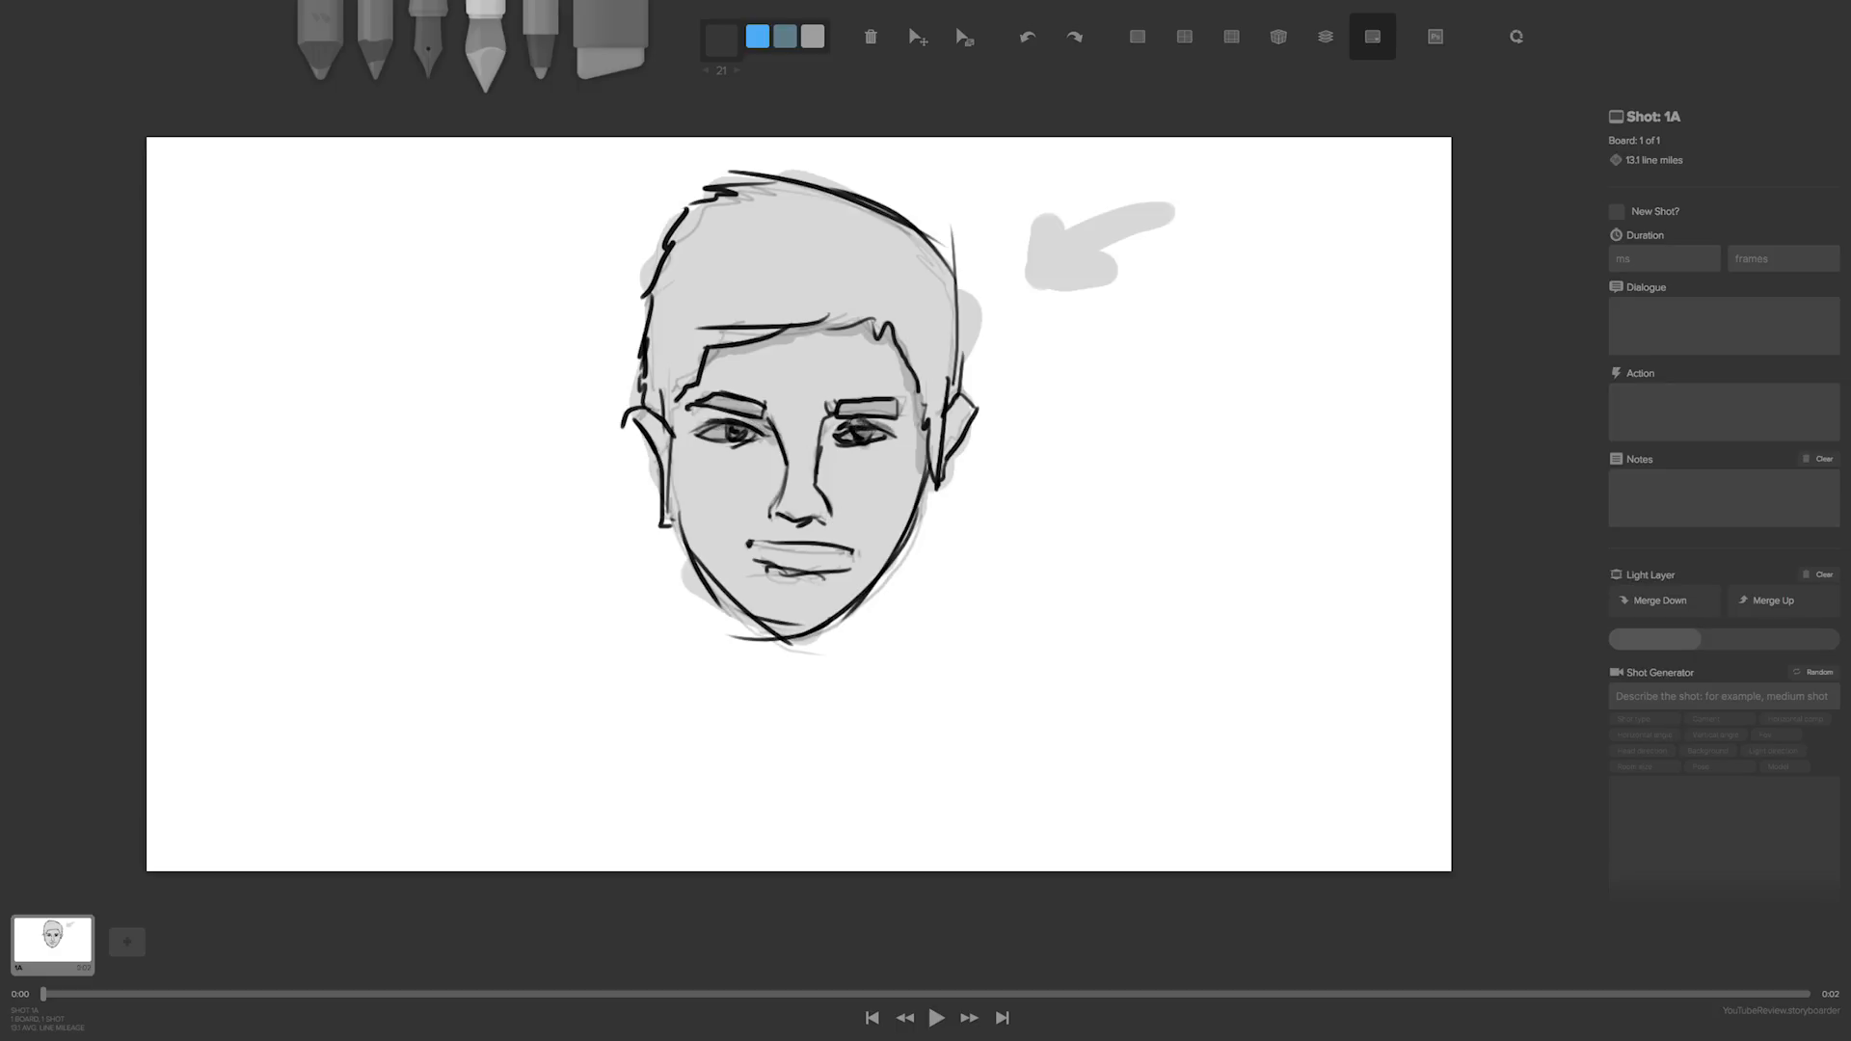
pyautogui.moveTo(775, 420); pyautogui.dragTo(781, 514)
pyautogui.moveTo(769, 425)
pyautogui.mouseDown()
pyautogui.moveTo(762, 522)
pyautogui.moveTo(778, 455)
pyautogui.moveTo(765, 523)
pyautogui.moveTo(842, 563)
pyautogui.moveTo(764, 554)
pyautogui.moveTo(808, 564)
pyautogui.moveTo(826, 546)
pyautogui.moveTo(811, 526)
pyautogui.moveTo(767, 540)
pyautogui.moveTo(862, 555)
pyautogui.moveTo(794, 566)
pyautogui.moveTo(817, 589)
pyautogui.moveTo(782, 572)
pyautogui.mouseUp()
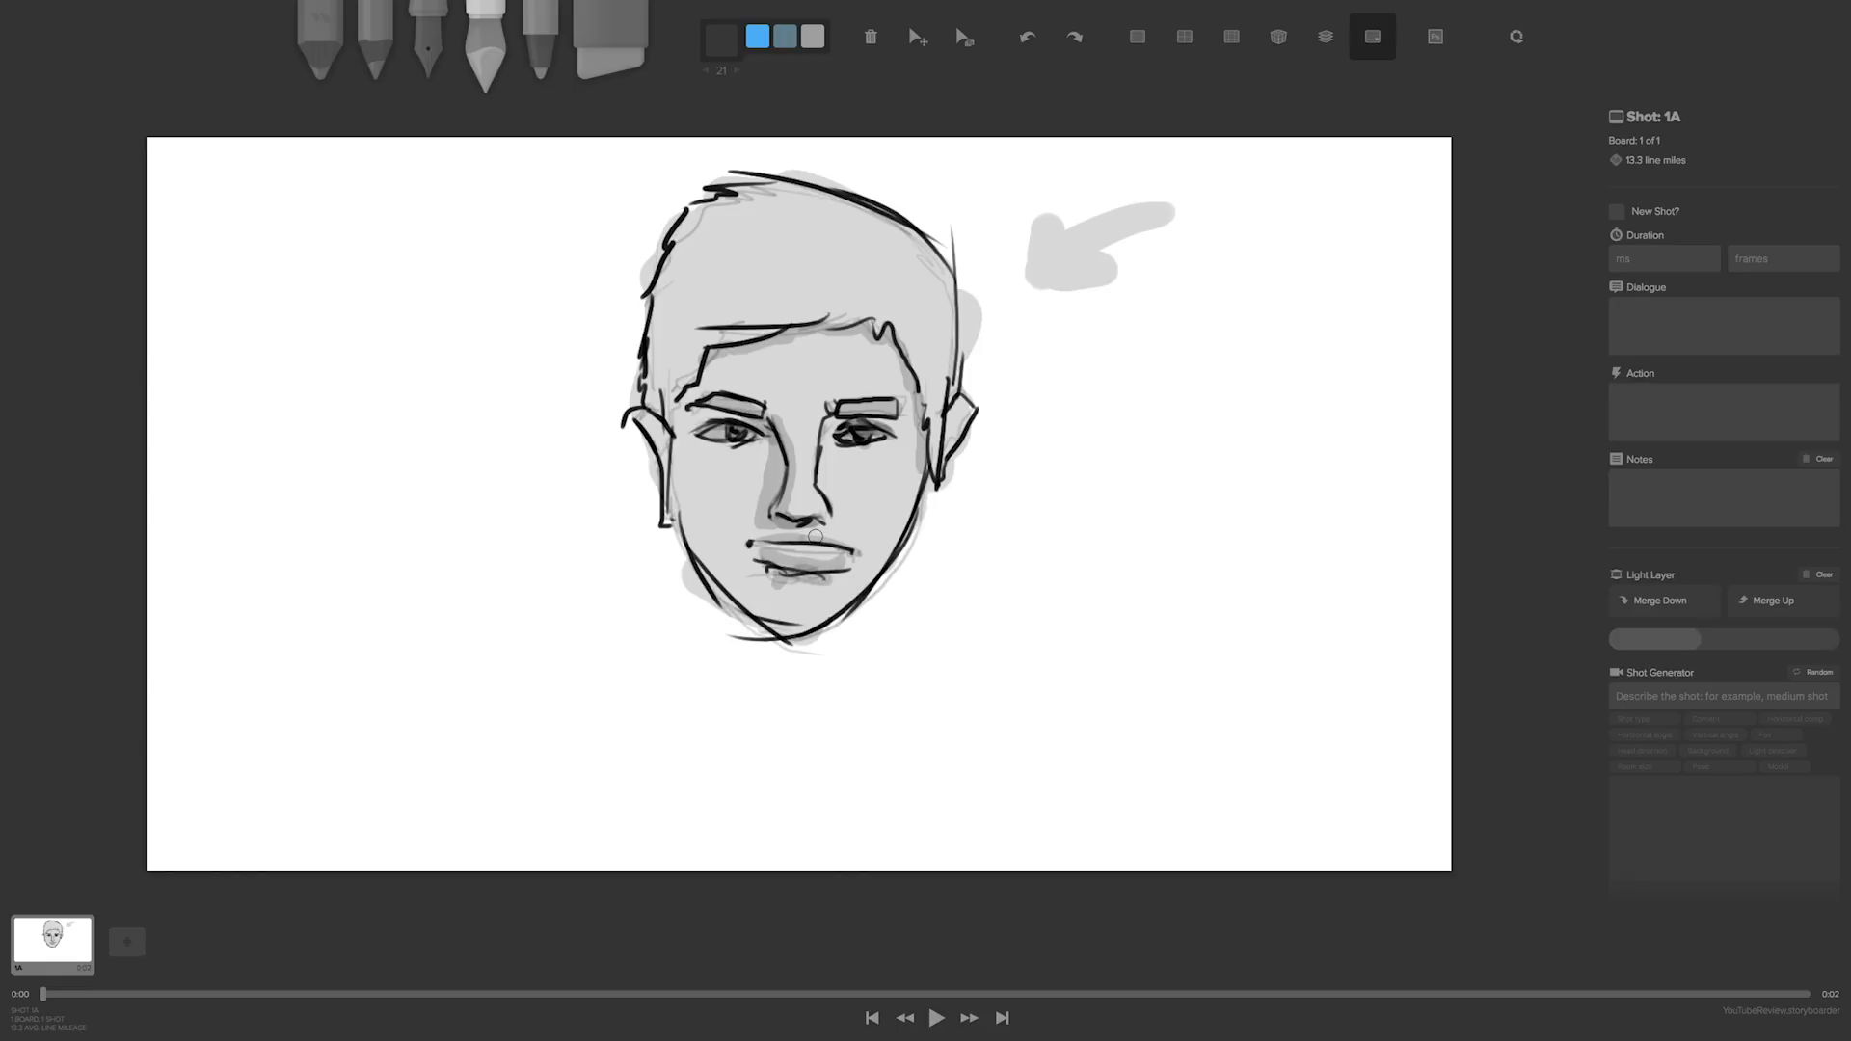
# - Shade the left side of the face and the left part of the hair with a larger brush
pyautogui.press(']')
pyautogui.moveTo(665, 446)
pyautogui.mouseDown()
pyautogui.moveTo(666, 529)
pyautogui.moveTo(675, 403)
pyautogui.moveTo(700, 549)
pyautogui.moveTo(791, 625)
pyautogui.moveTo(701, 551)
pyautogui.moveTo(679, 460)
pyautogui.moveTo(680, 366)
pyautogui.mouseUp()
pyautogui.moveTo(759, 193)
pyautogui.mouseDown()
pyautogui.moveTo(672, 252)
pyautogui.moveTo(728, 211)
pyautogui.moveTo(663, 339)
pyautogui.moveTo(730, 223)
pyautogui.moveTo(693, 358)
pyautogui.moveTo(701, 247)
pyautogui.moveTo(673, 330)
pyautogui.moveTo(723, 258)
pyautogui.moveTo(685, 233)
pyautogui.mouseUp()
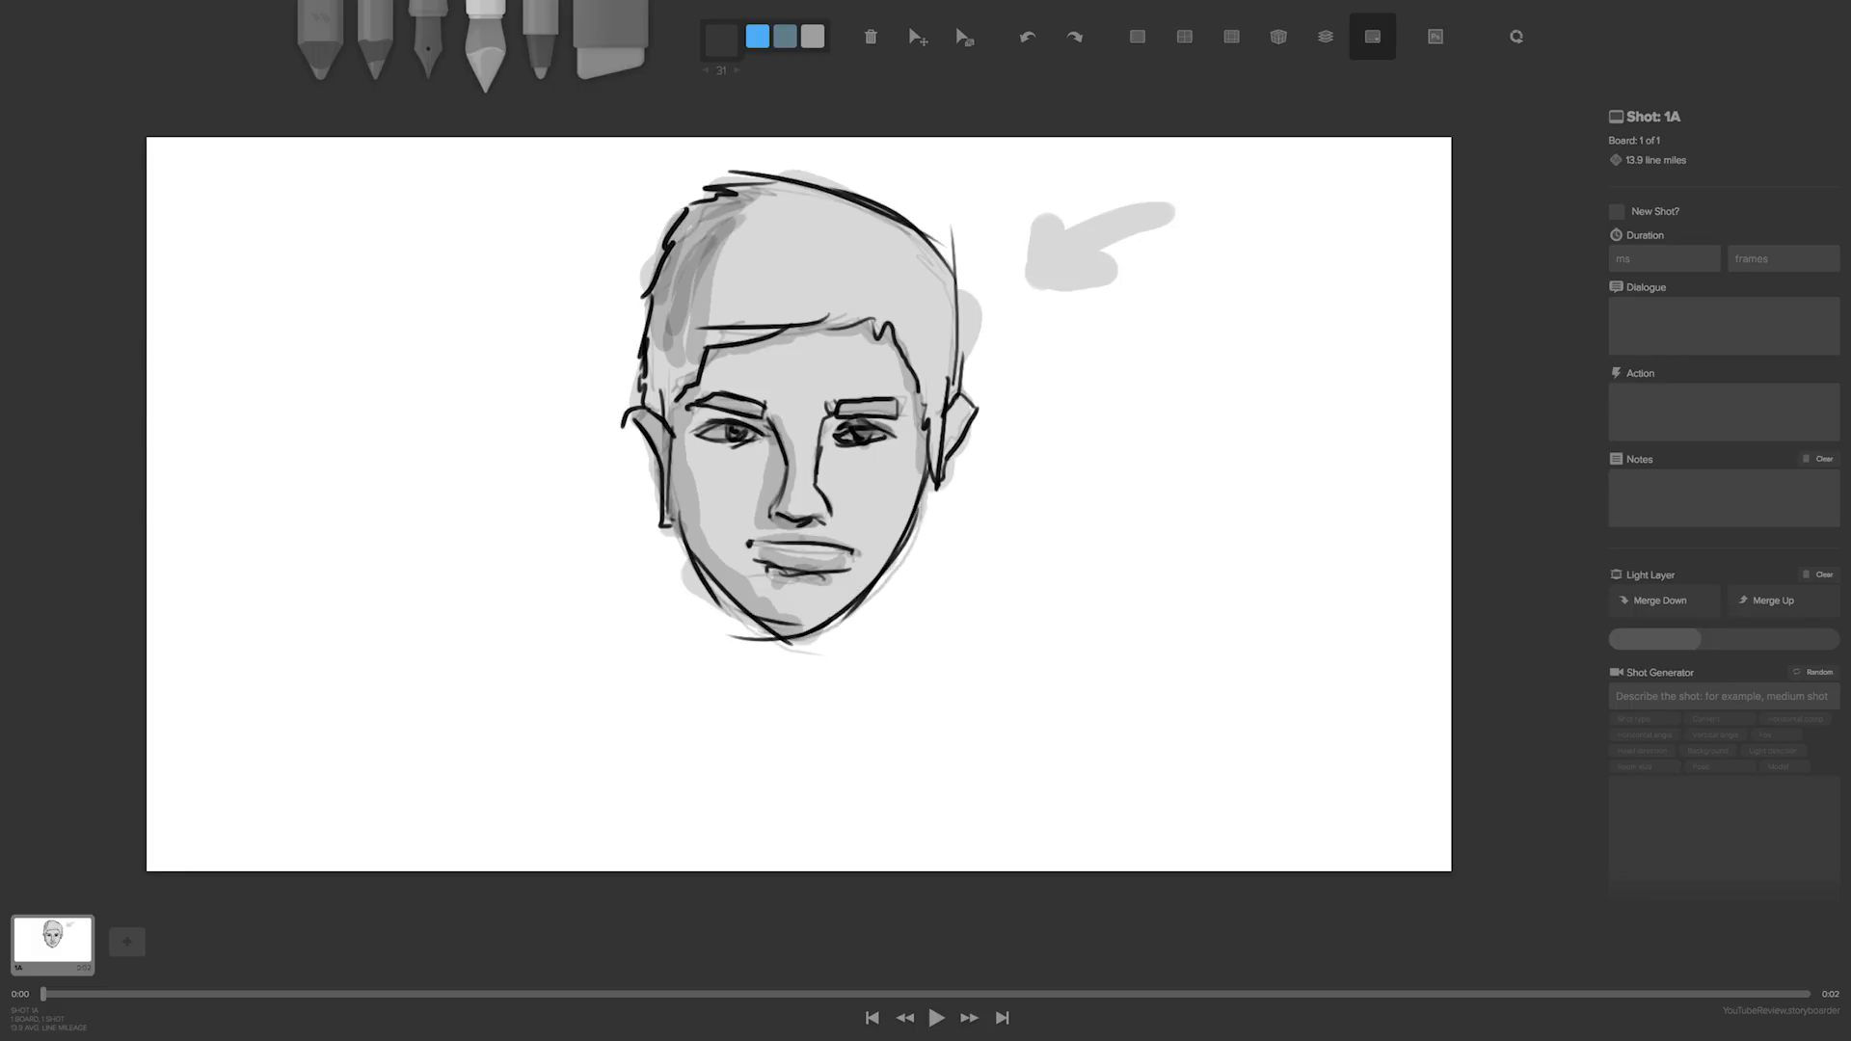
# - Undo the streaky hair strokes and repaint the left part of the hair in one even darker grey tone
pyautogui.hotkey('ctrl', 'z')
pyautogui.hotkey('ctrl', 'z')
pyautogui.hotkey('ctrl', 'z')
pyautogui.hotkey('ctrl', 'z')
pyautogui.hotkey('ctrl', 'z')
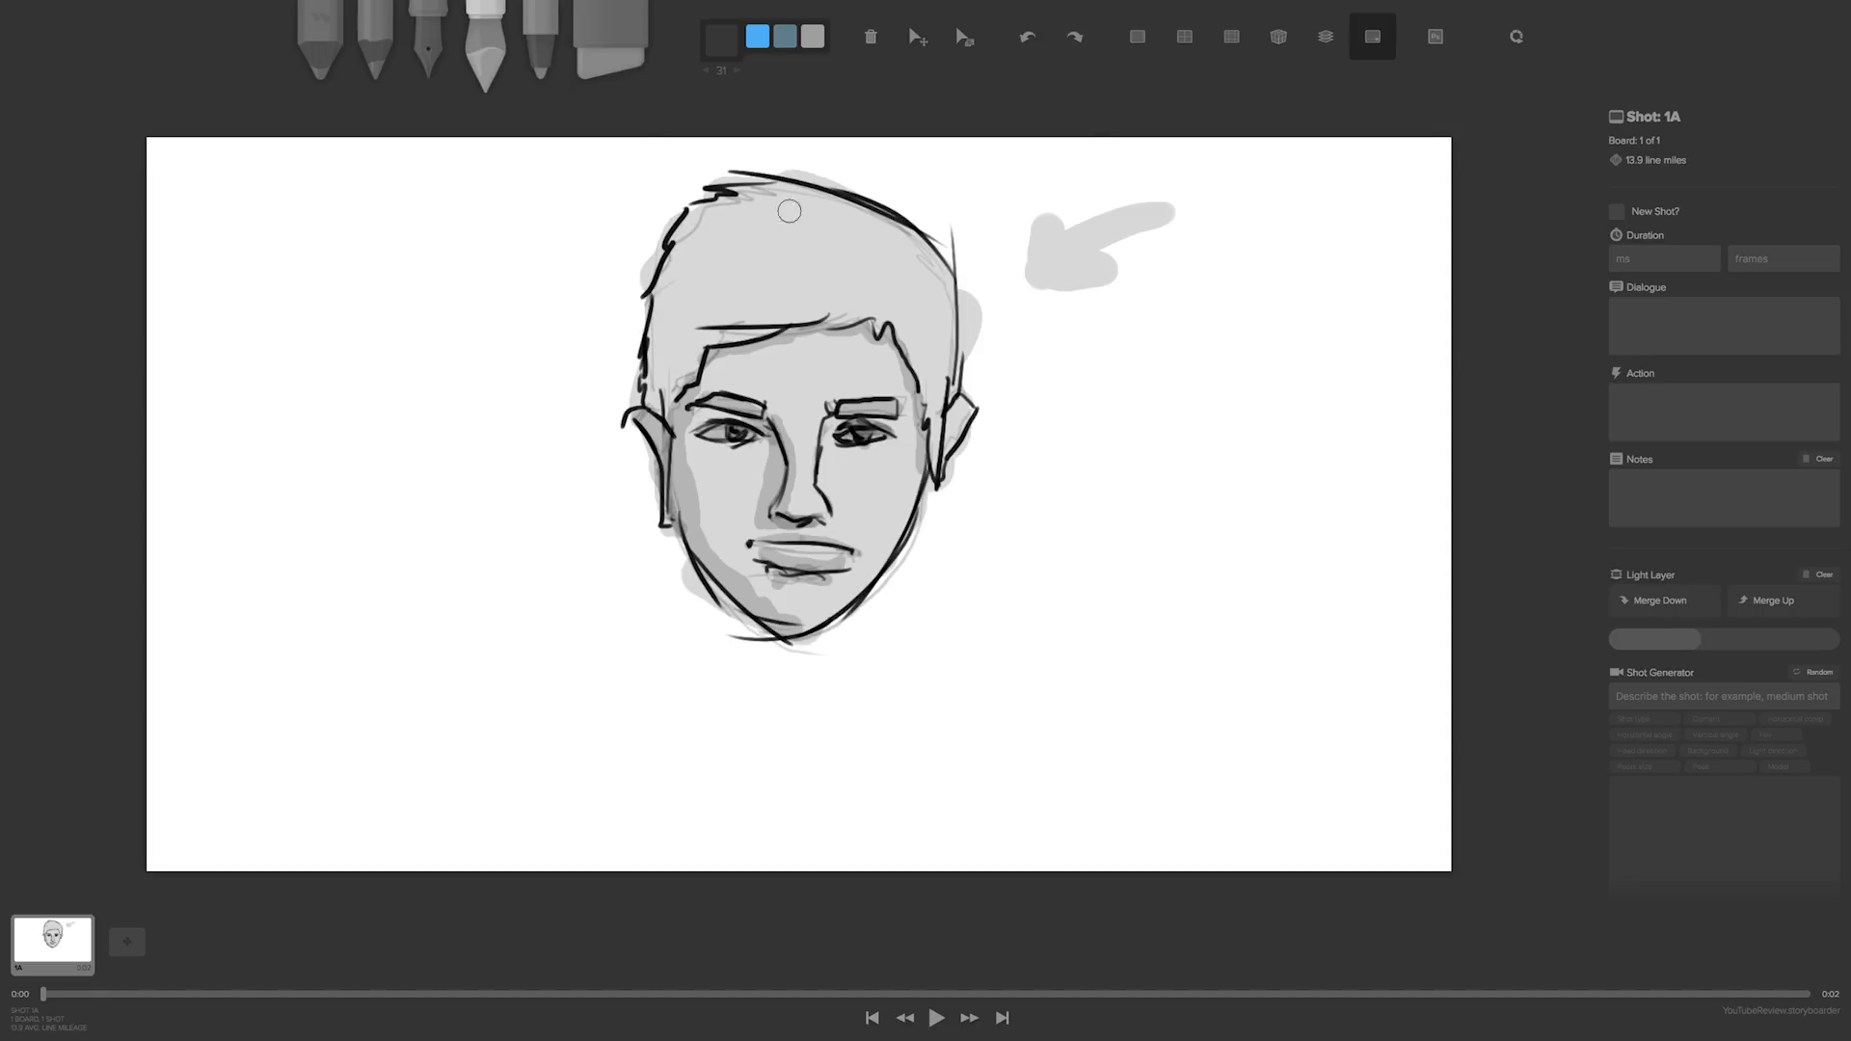
pyautogui.moveTo(726, 199)
pyautogui.mouseDown()
pyautogui.moveTo(687, 218)
pyautogui.moveTo(652, 308)
pyautogui.moveTo(671, 258)
pyautogui.moveTo(663, 406)
pyautogui.moveTo(697, 343)
pyautogui.moveTo(673, 347)
pyautogui.moveTo(692, 322)
pyautogui.moveTo(663, 325)
pyautogui.moveTo(694, 303)
pyautogui.moveTo(684, 317)
pyautogui.moveTo(743, 197)
pyautogui.moveTo(697, 245)
pyautogui.moveTo(789, 184)
pyautogui.moveTo(718, 233)
pyautogui.mouseUp()
pyautogui.moveTo(659, 352)
pyautogui.mouseDown()
pyautogui.moveTo(644, 383)
pyautogui.moveTo(671, 372)
pyautogui.mouseUp()
# - Draw red test strokes left of the head with the note pen at a smaller size, and undo them
pyautogui.press('5')
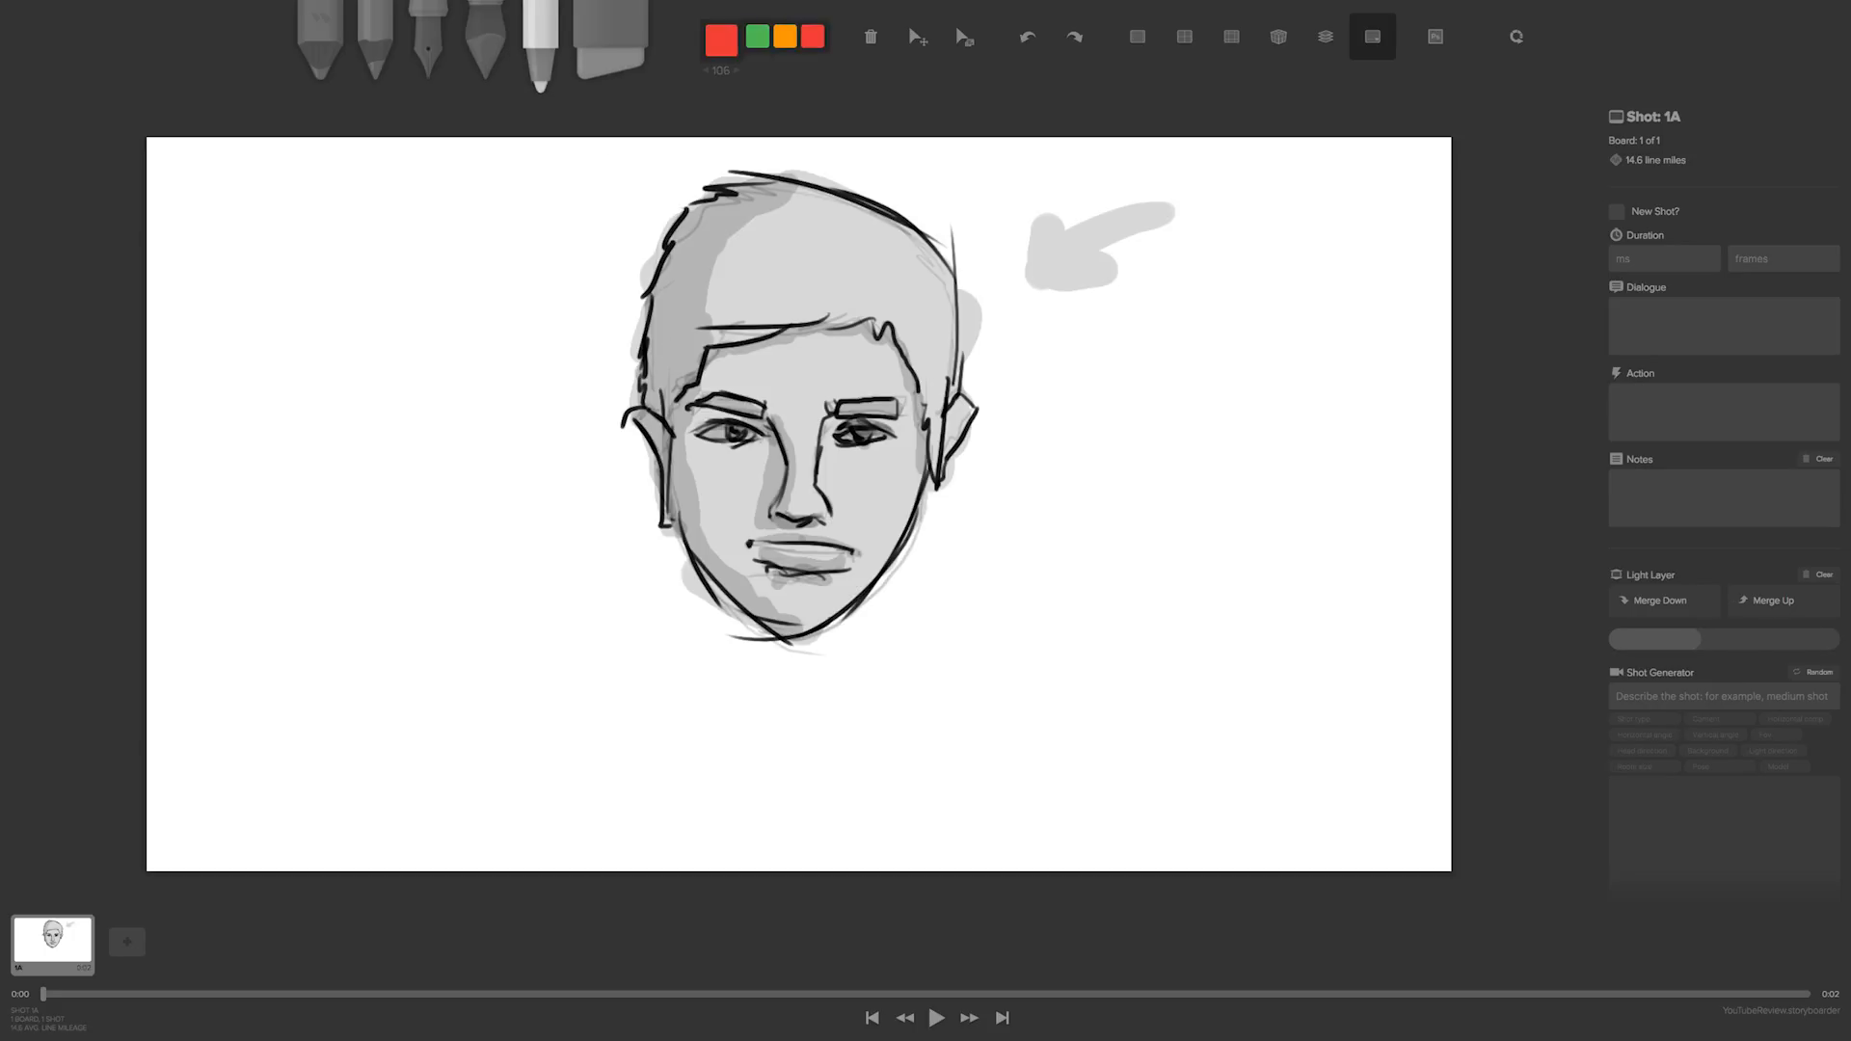
pyautogui.press('[')
pyautogui.press('[')
pyautogui.press('[')
pyautogui.press('[')
pyautogui.press('[')
pyautogui.press('[')
pyautogui.press('[')
pyautogui.press('[')
pyautogui.moveTo(364, 296)
pyautogui.mouseDown()
pyautogui.moveTo(374, 359)
pyautogui.moveTo(399, 357)
pyautogui.moveTo(403, 330)
pyautogui.mouseUp()
pyautogui.moveTo(417, 294)
pyautogui.mouseDown()
pyautogui.moveTo(429, 332)
pyautogui.moveTo(385, 294)
pyautogui.mouseUp()
pyautogui.hotkey('ctrl', 'z')
pyautogui.hotkey('ctrl', 'z')
pyautogui.hotkey('ctrl', 'z')
pyautogui.hotkey('ctrl', 'z')
pyautogui.hotkey('ctrl', 'z')
pyautogui.hotkey('ctrl', 'z')
# - Set the note pen's colour to light grey
pyautogui.click(721, 40)
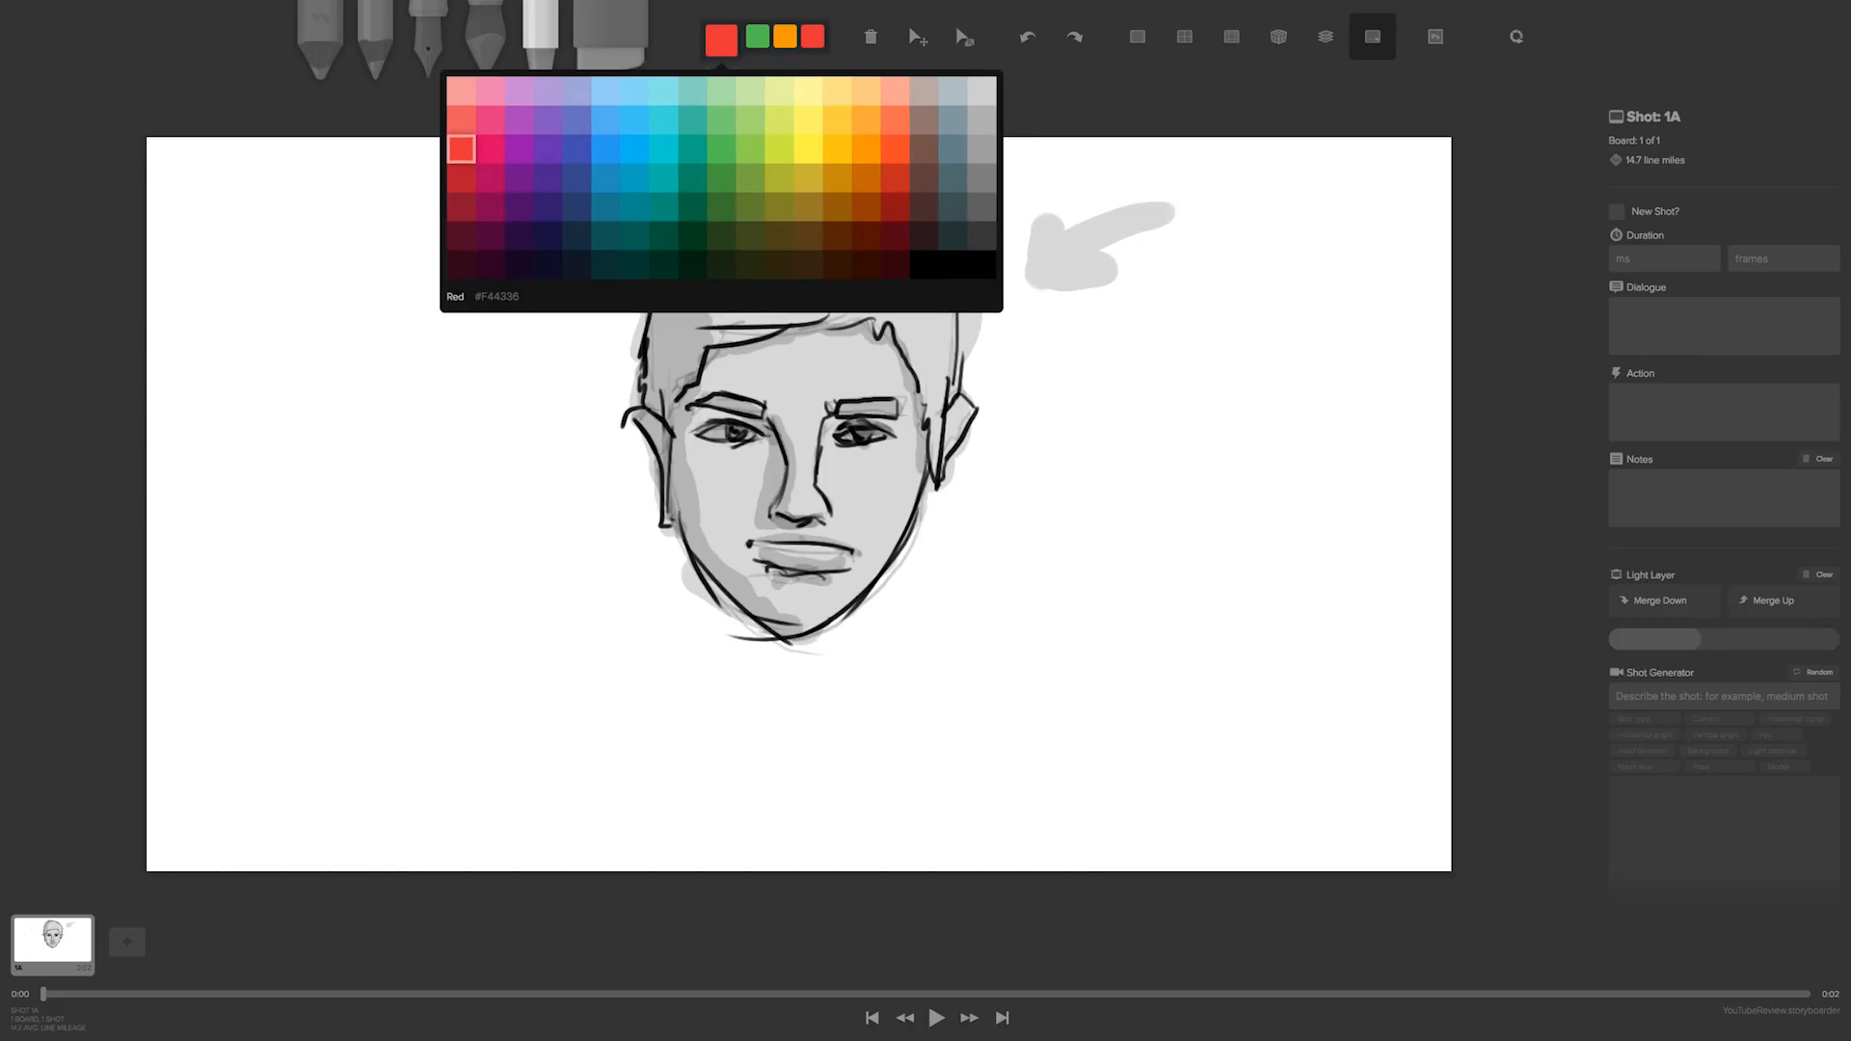
pyautogui.click(981, 91)
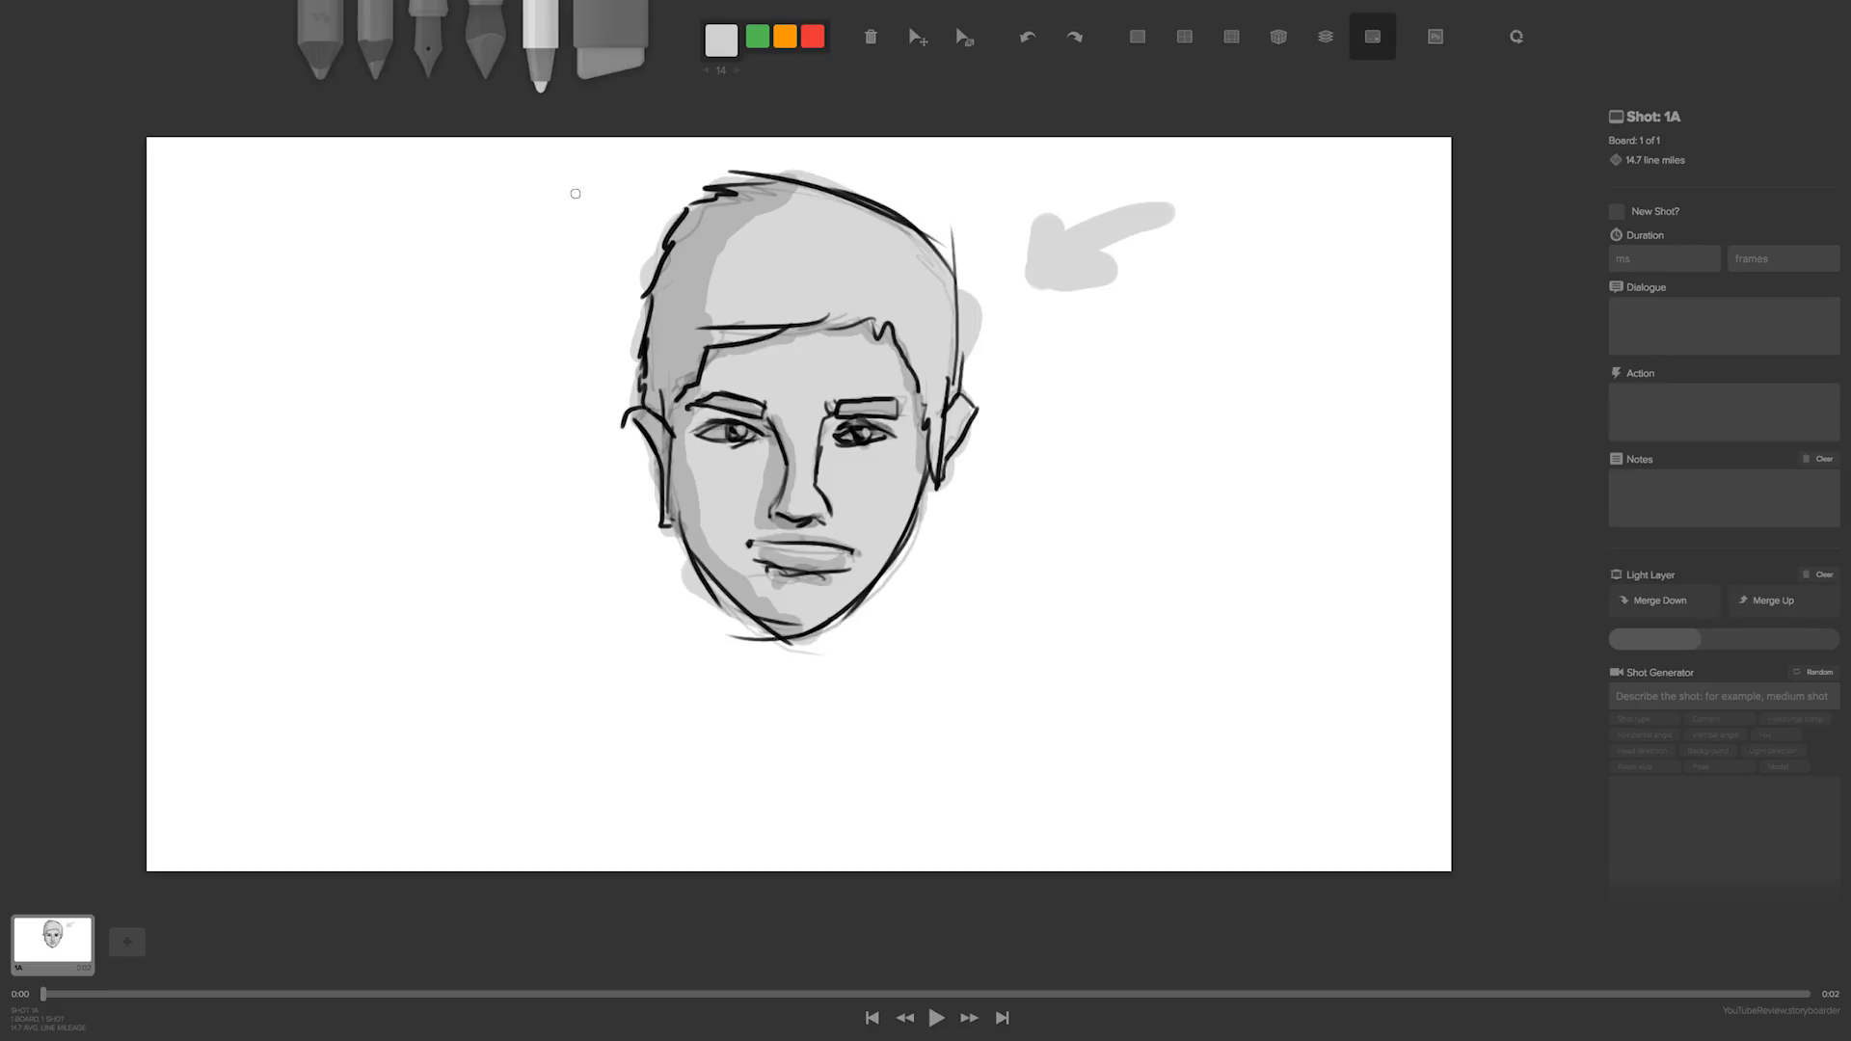
# - Erase small white highlights into the eyes, nose tip and lips with a reduced eraser size
pyautogui.press('6')
pyautogui.press('[')
pyautogui.press('[')
pyautogui.press('[')
pyautogui.press('[')
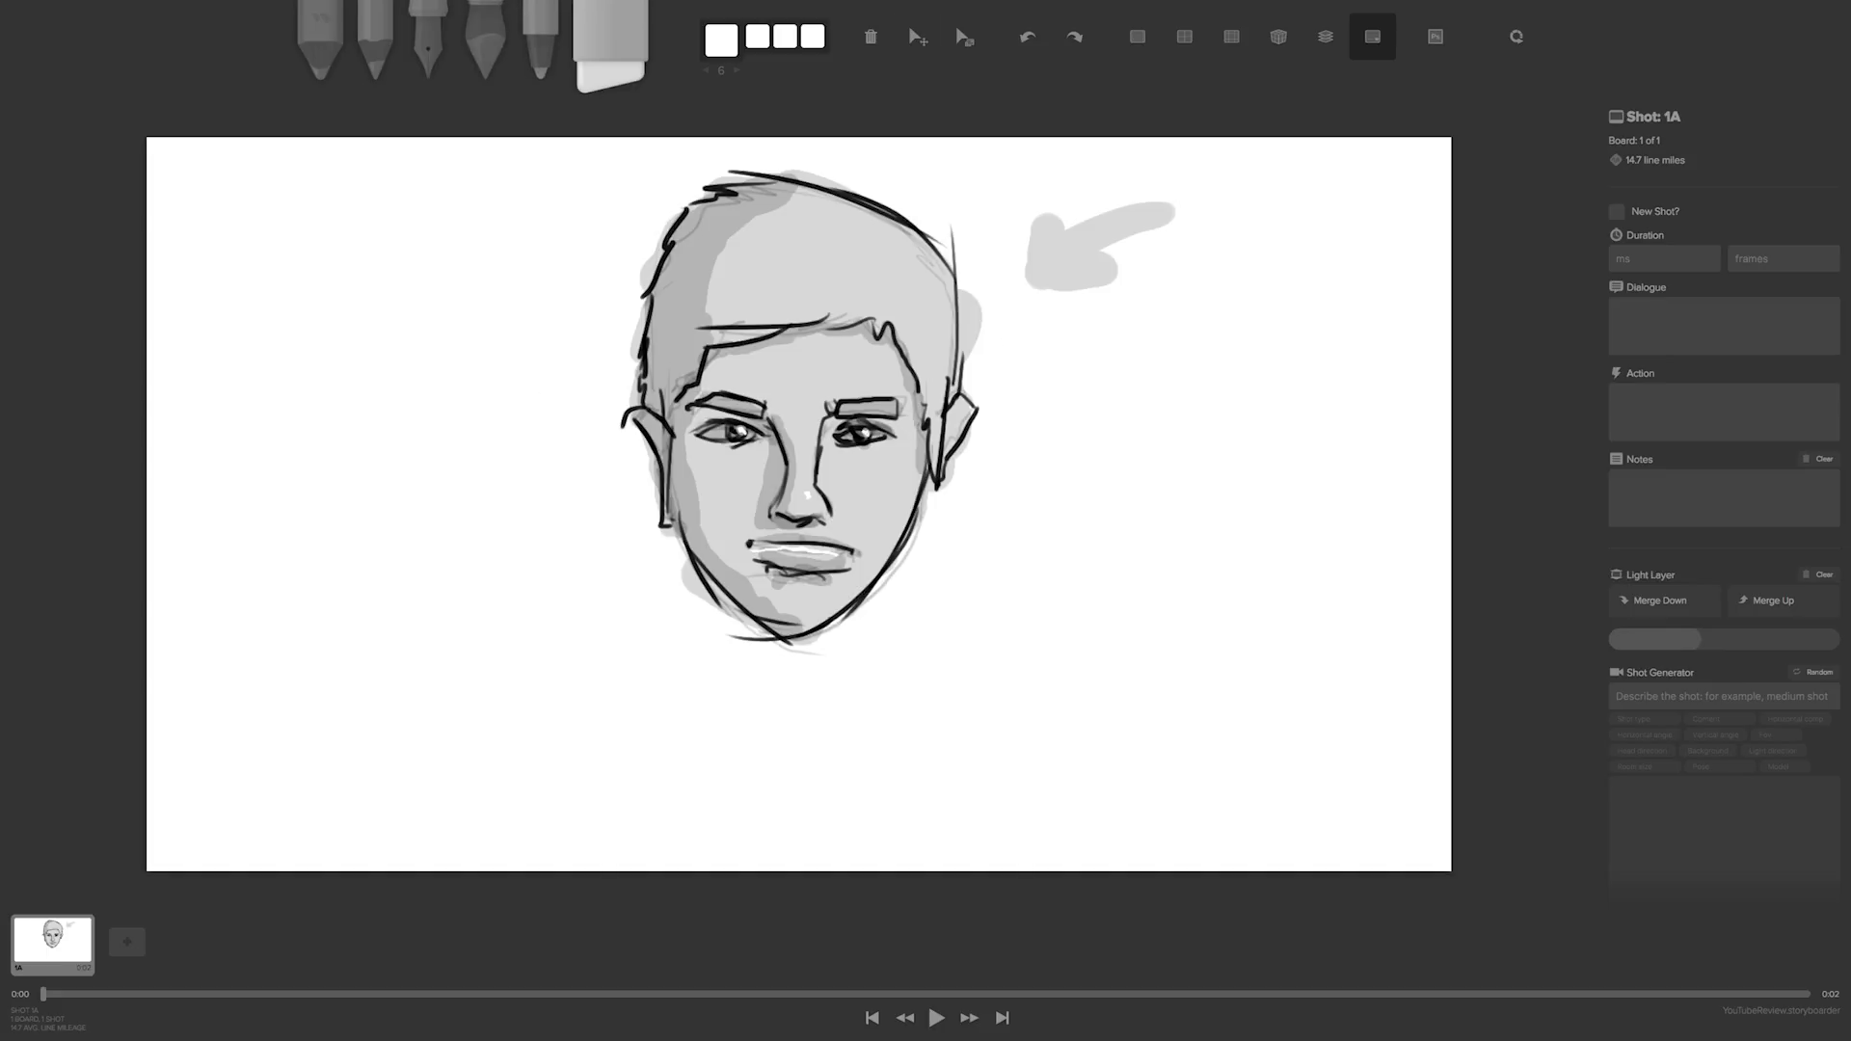
# - Scale the whole drawing down and move it to the upper left area of the board
pyautogui.moveTo(810, 405)
pyautogui.mouseDown()
pyautogui.moveTo(821, 489)
pyautogui.moveTo(511, 472)
pyautogui.moveTo(942, 463)
pyautogui.moveTo(677, 328)
pyautogui.moveTo(693, 476)
pyautogui.moveTo(879, 370)
pyautogui.moveTo(594, 423)
pyautogui.moveTo(712, 405)
pyautogui.moveTo(1125, 411)
pyautogui.moveTo(525, 398)
pyautogui.moveTo(755, 438)
pyautogui.moveTo(720, 448)
pyautogui.mouseUp()
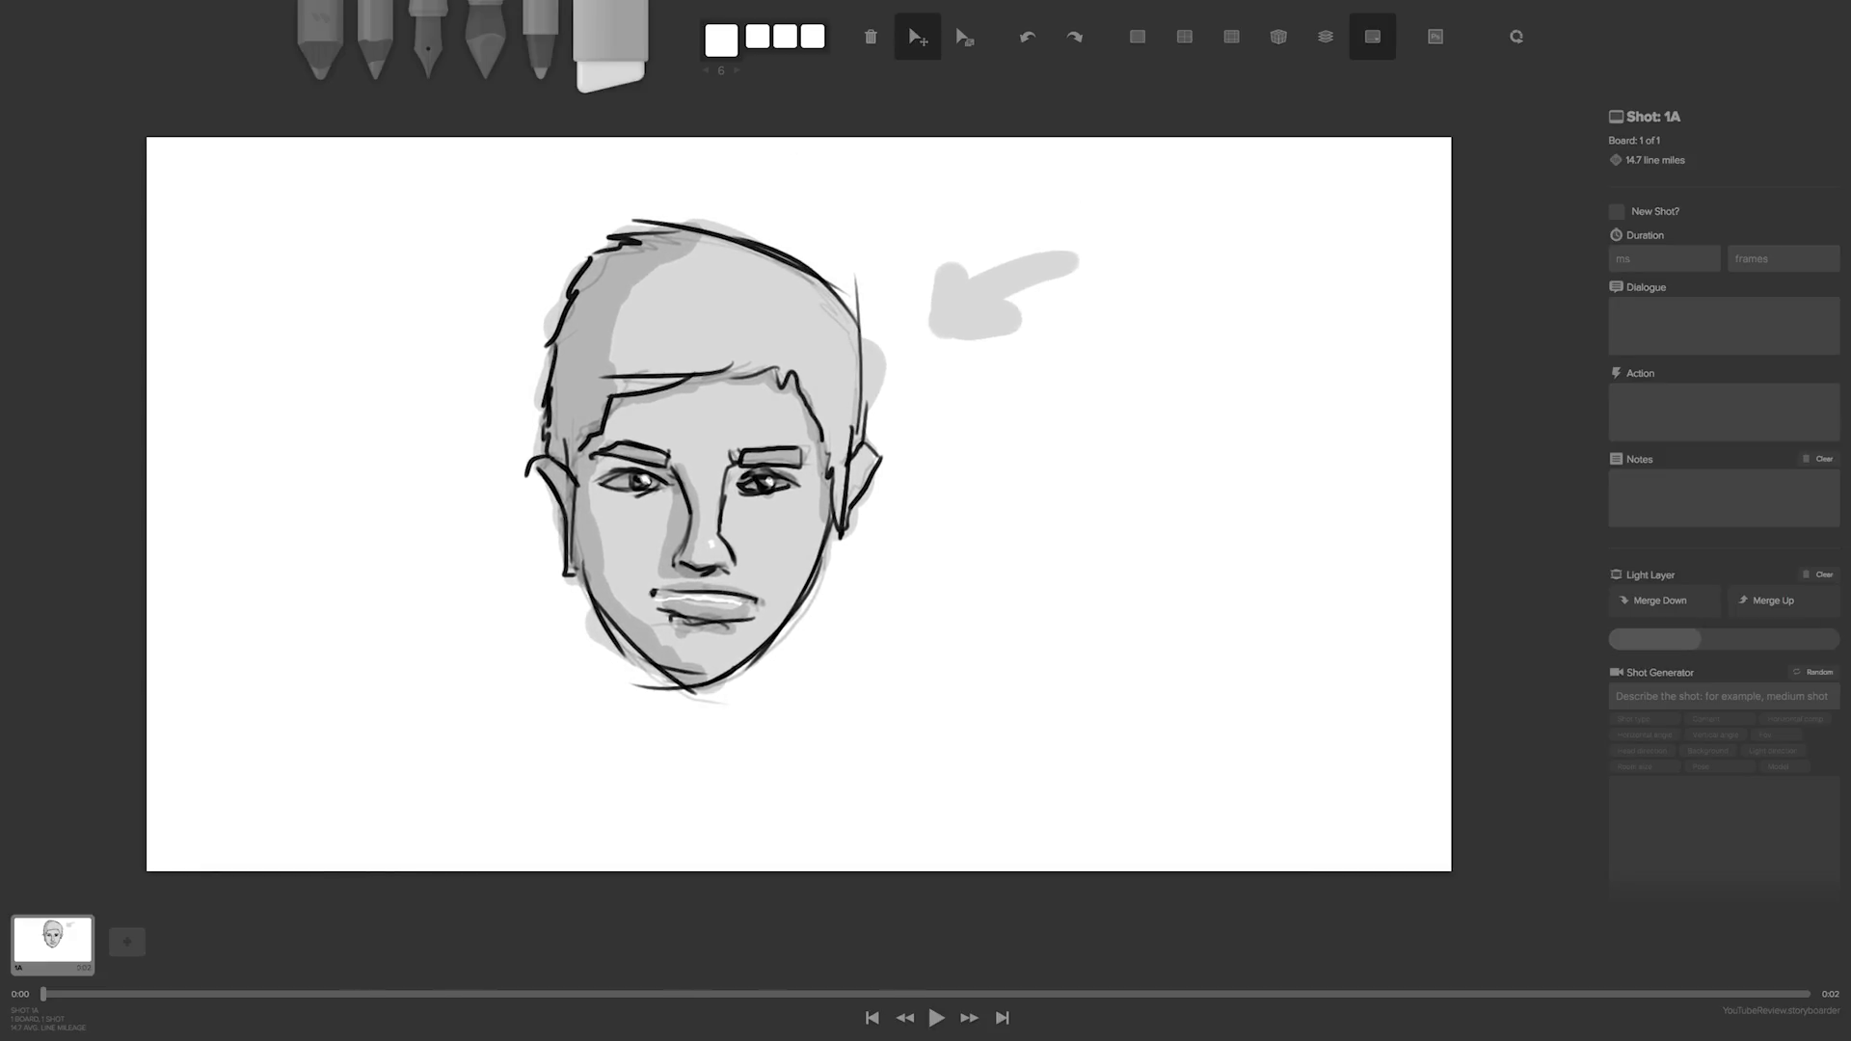
pyautogui.click(965, 36)
pyautogui.moveTo(953, 436)
pyautogui.mouseDown()
pyautogui.moveTo(578, 438)
pyautogui.moveTo(1374, 439)
pyautogui.moveTo(374, 438)
pyautogui.mouseUp()
pyautogui.click(917, 36)
pyautogui.moveTo(819, 434)
pyautogui.mouseDown()
pyautogui.moveTo(748, 374)
pyautogui.moveTo(493, 340)
pyautogui.moveTo(578, 321)
pyautogui.mouseUp()
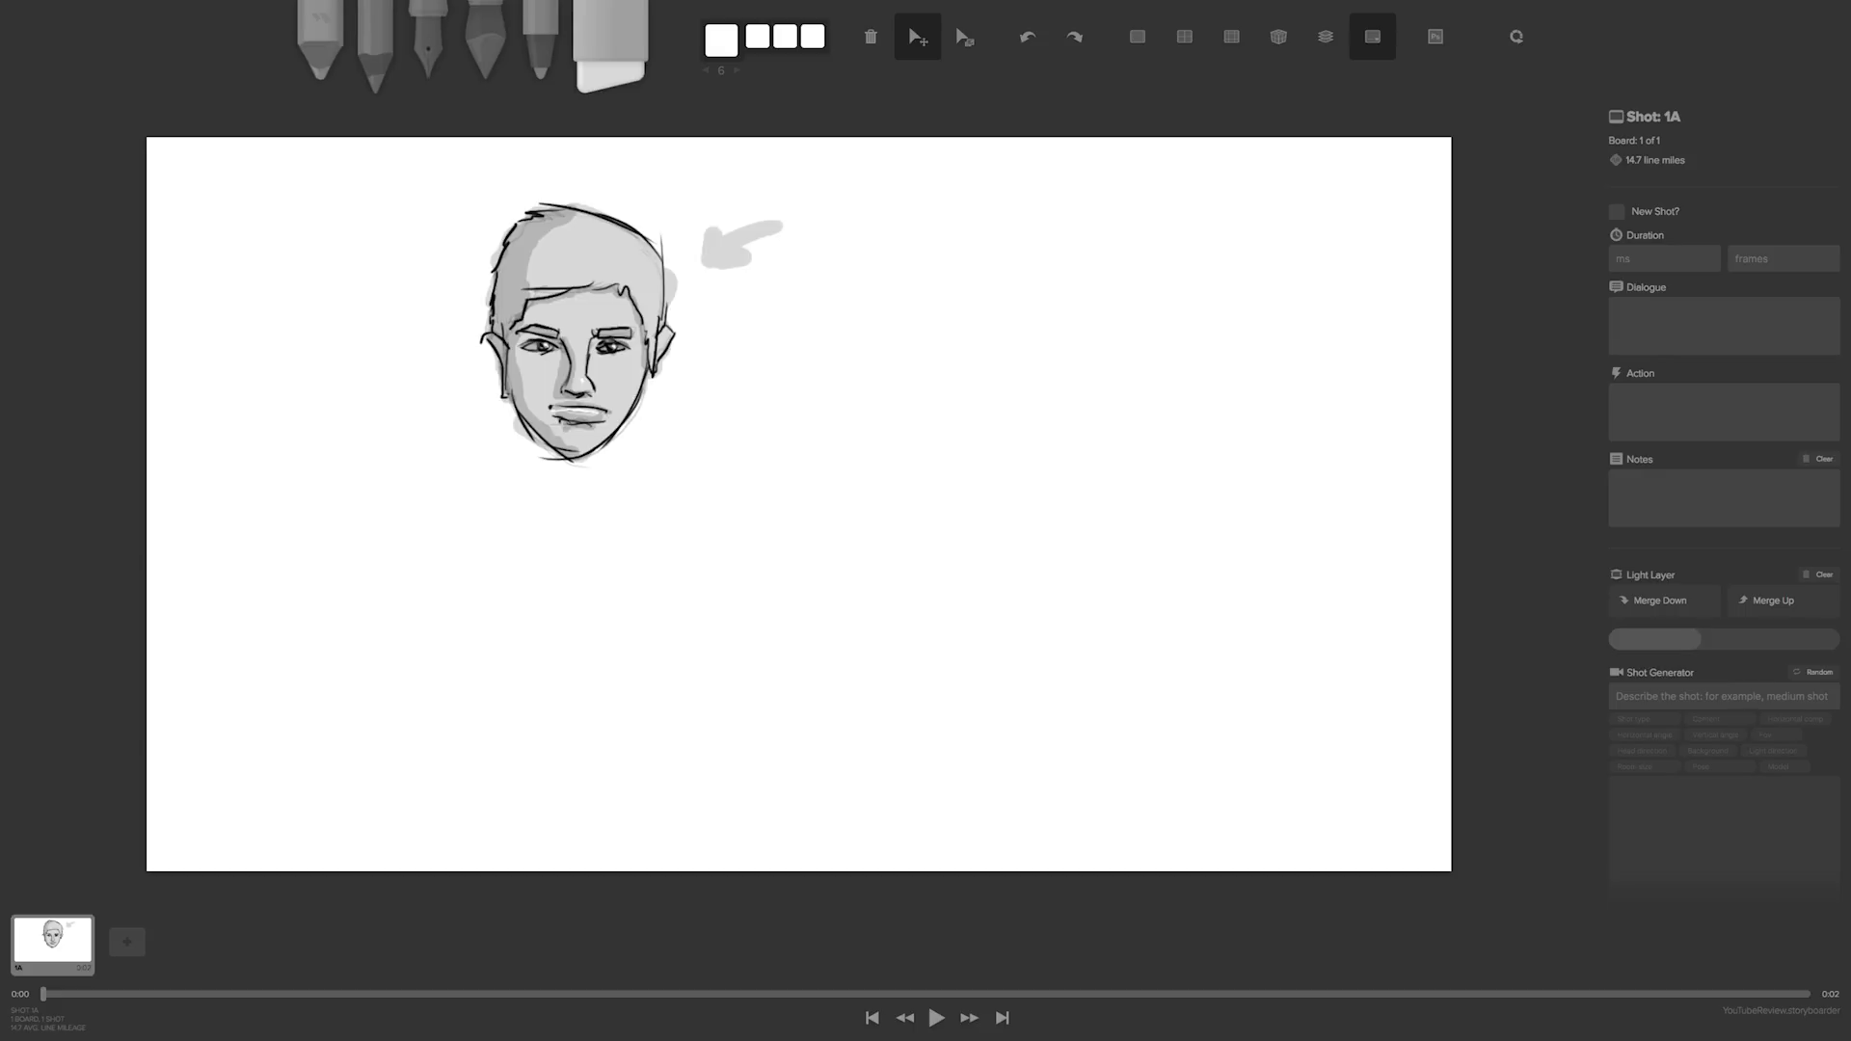
# - Raise the opacity of the light layer and clear the old rough sketch from it
pyautogui.press('1')
pyautogui.moveTo(1654, 639); pyautogui.dragTo(1793, 639)
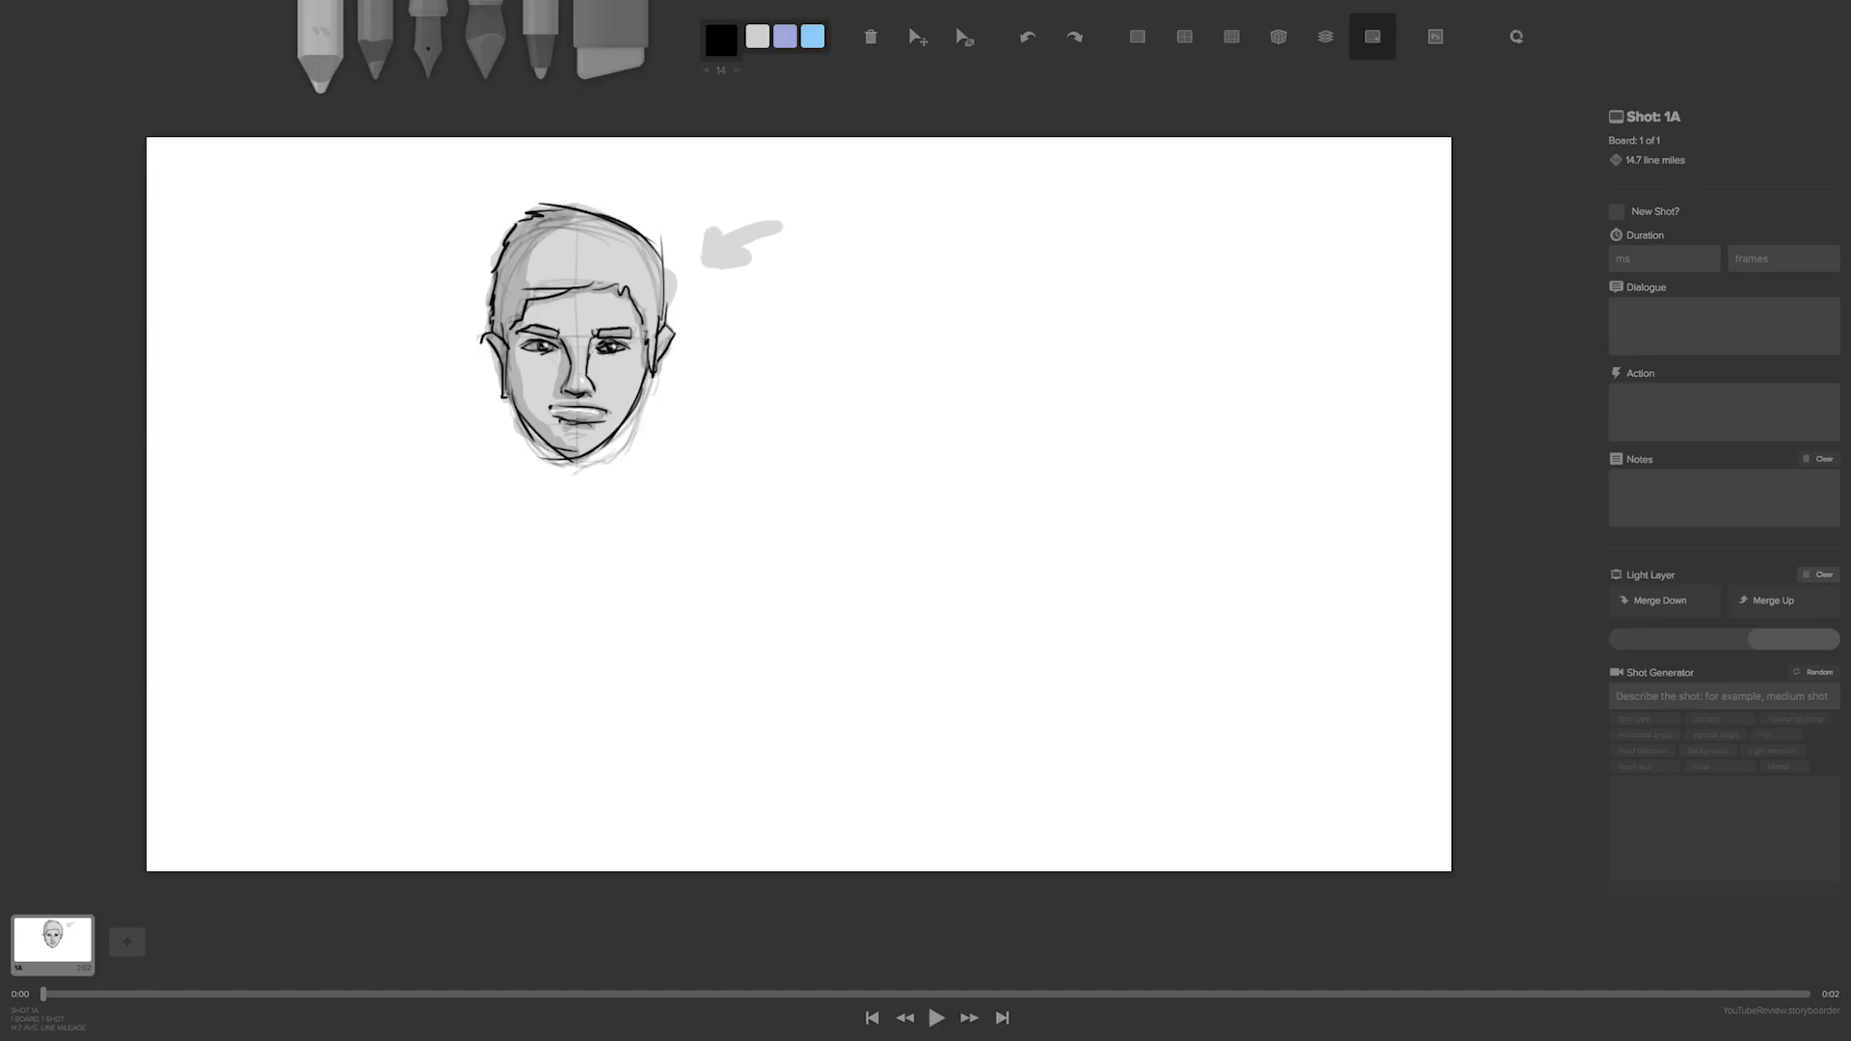
pyautogui.press('BackSpace')
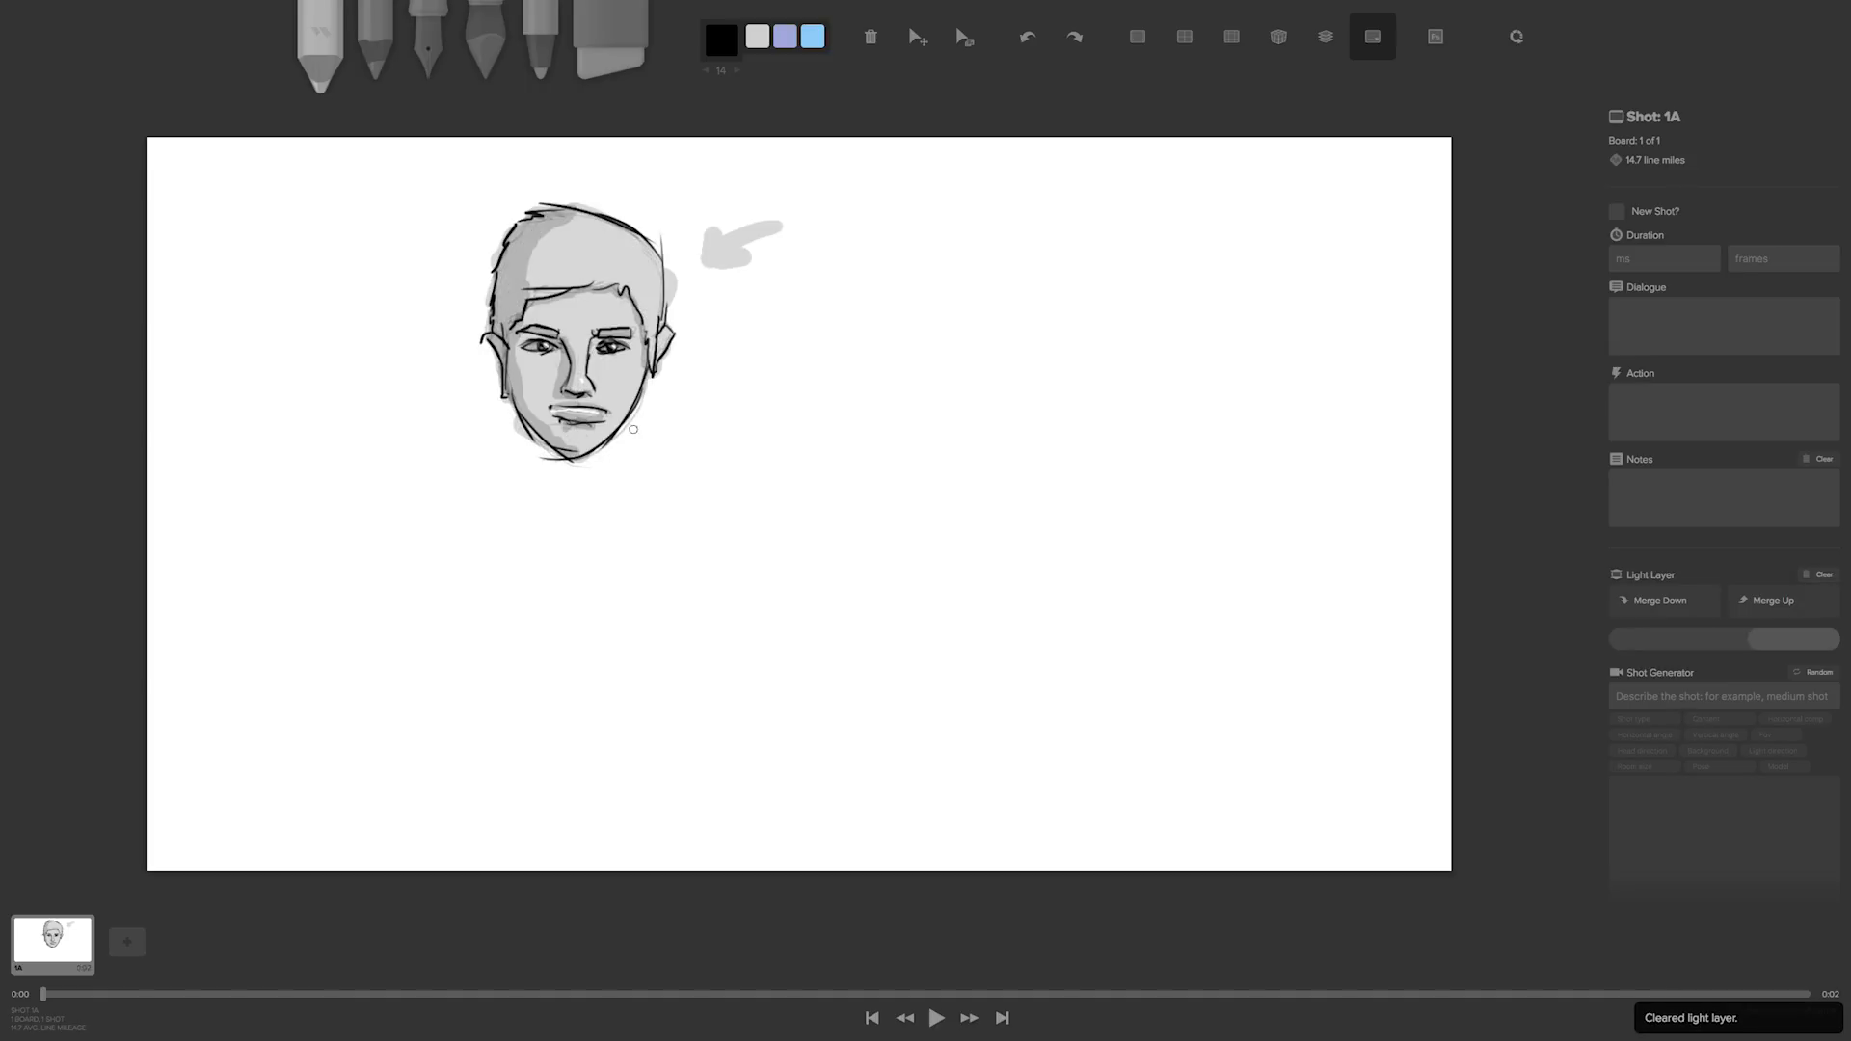
# - Sketch the neck, neckline and both shoulders below the head with the light pencil
pyautogui.moveTo(627, 422); pyautogui.dragTo(593, 532)
pyautogui.moveTo(520, 436); pyautogui.dragTo(549, 525)
pyautogui.moveTo(535, 497); pyautogui.dragTo(557, 526)
pyautogui.moveTo(624, 434)
pyautogui.mouseDown()
pyautogui.moveTo(619, 508)
pyautogui.moveTo(527, 467)
pyautogui.moveTo(601, 485)
pyautogui.moveTo(640, 468)
pyautogui.moveTo(627, 495)
pyautogui.moveTo(624, 469)
pyautogui.moveTo(719, 519)
pyautogui.mouseUp()
pyautogui.moveTo(635, 445); pyautogui.dragTo(634, 482)
pyautogui.moveTo(640, 413)
pyautogui.mouseDown()
pyautogui.moveTo(635, 480)
pyautogui.moveTo(676, 506)
pyautogui.mouseUp()
pyautogui.moveTo(522, 429)
pyautogui.mouseDown()
pyautogui.moveTo(528, 479)
pyautogui.moveTo(486, 516)
pyautogui.moveTo(421, 528)
pyautogui.moveTo(439, 538)
pyautogui.mouseUp()
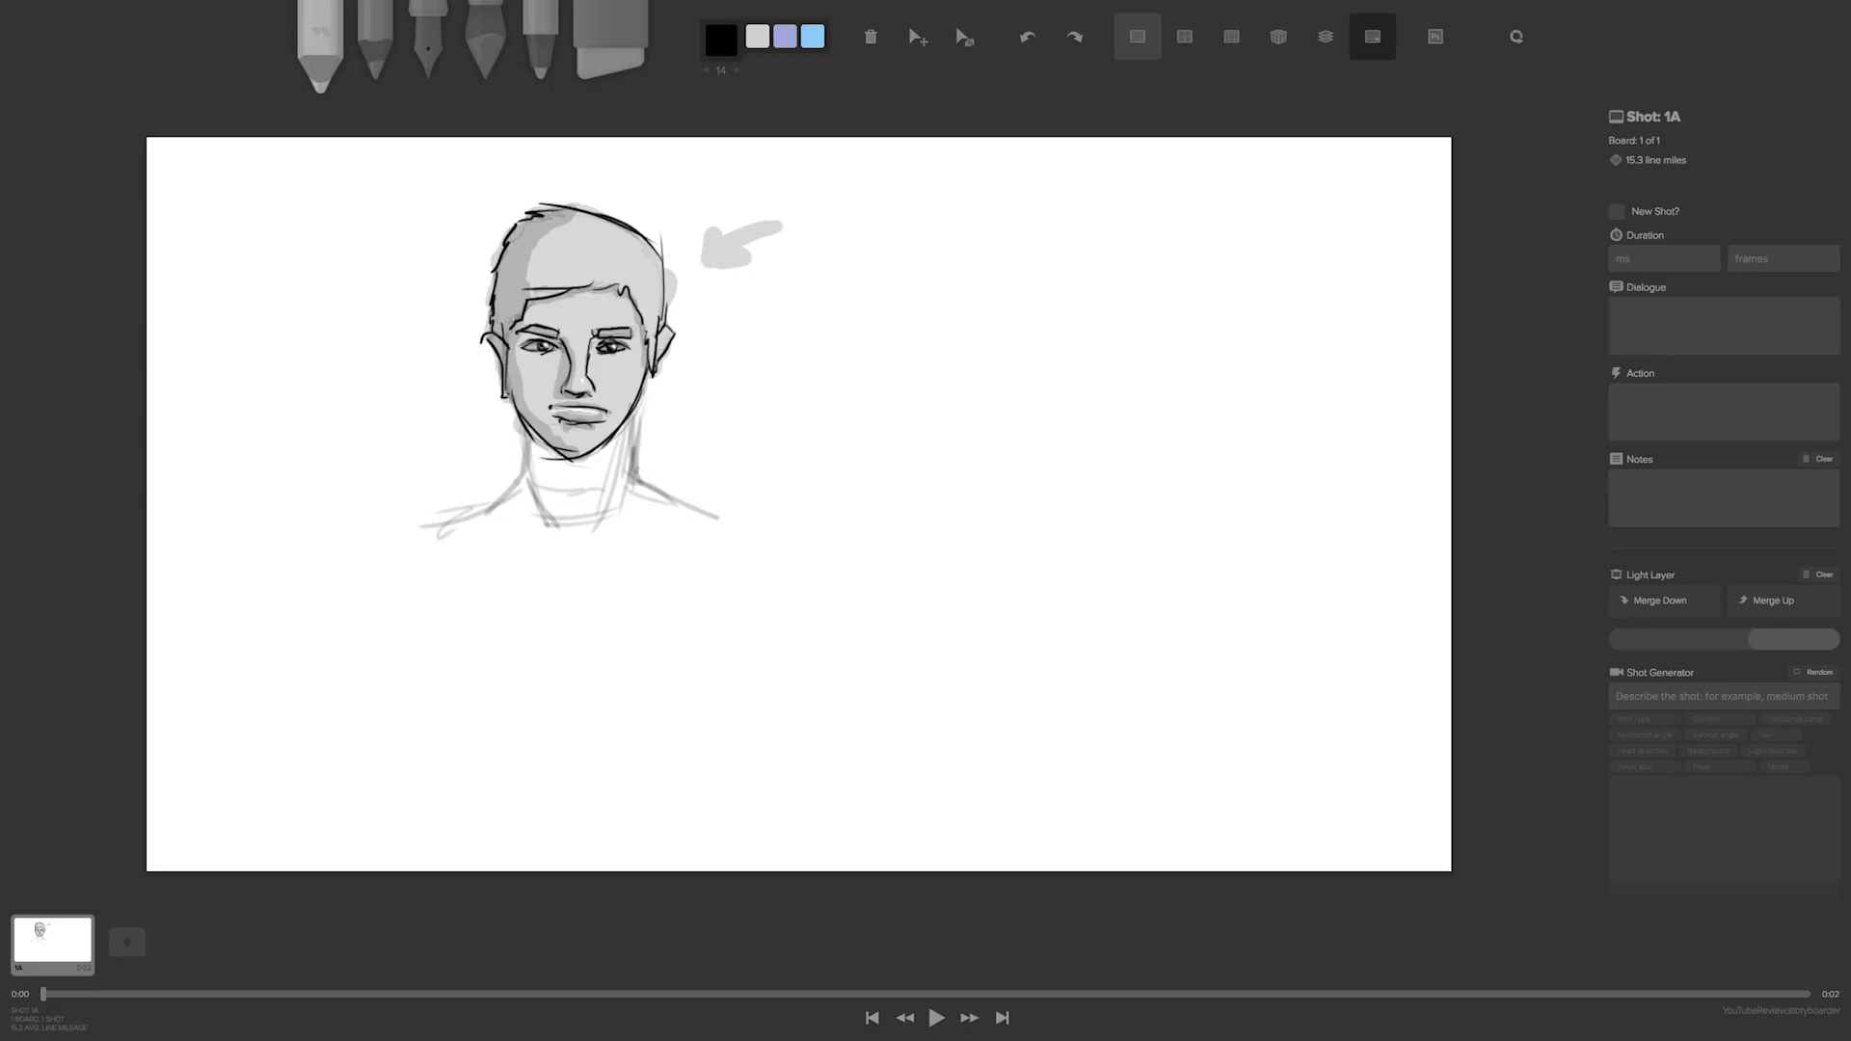
# - Preview the composition guides one after another, including the rule-of-thirds guide, and hide them again
pyautogui.click(1137, 37)
pyautogui.click(1137, 37)
pyautogui.click(1184, 36)
pyautogui.click(1185, 36)
pyautogui.click(1231, 36)
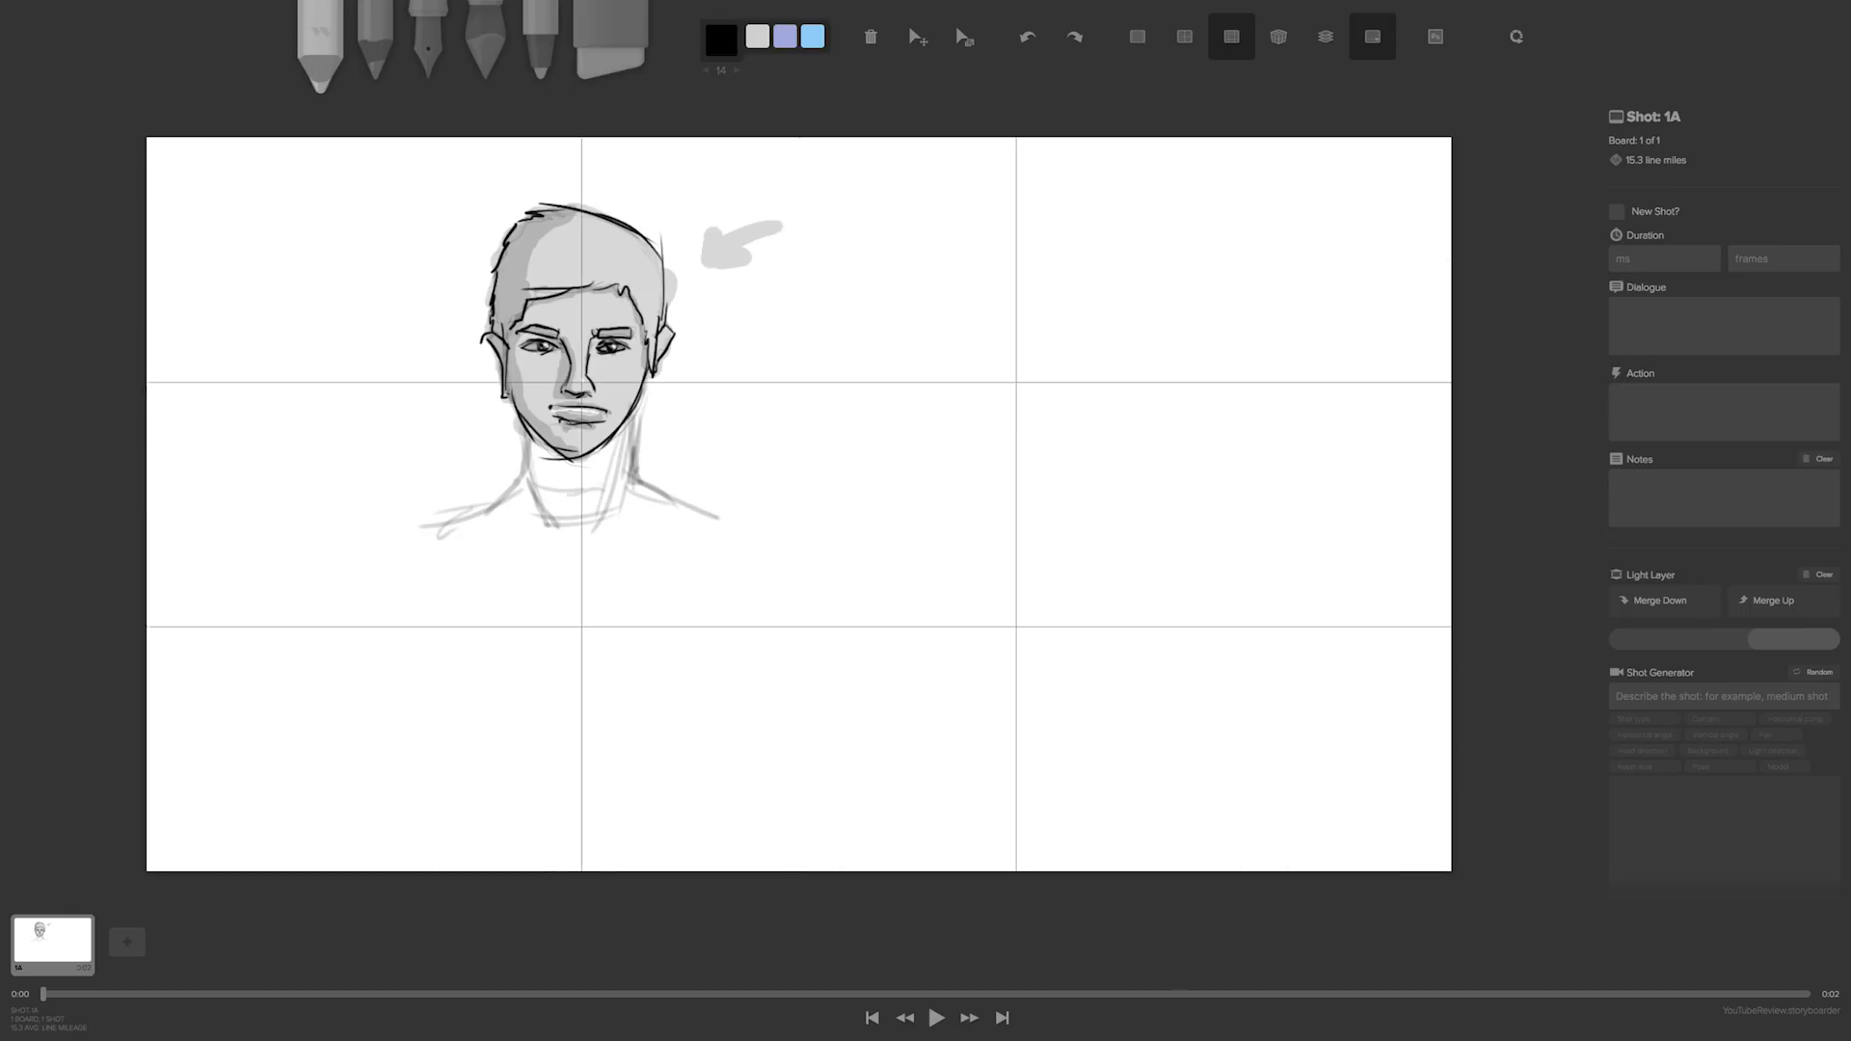
pyautogui.click(1231, 37)
# - Show the perspective grid and ink the receding side wall of a building to the right of the head
pyautogui.click(1278, 37)
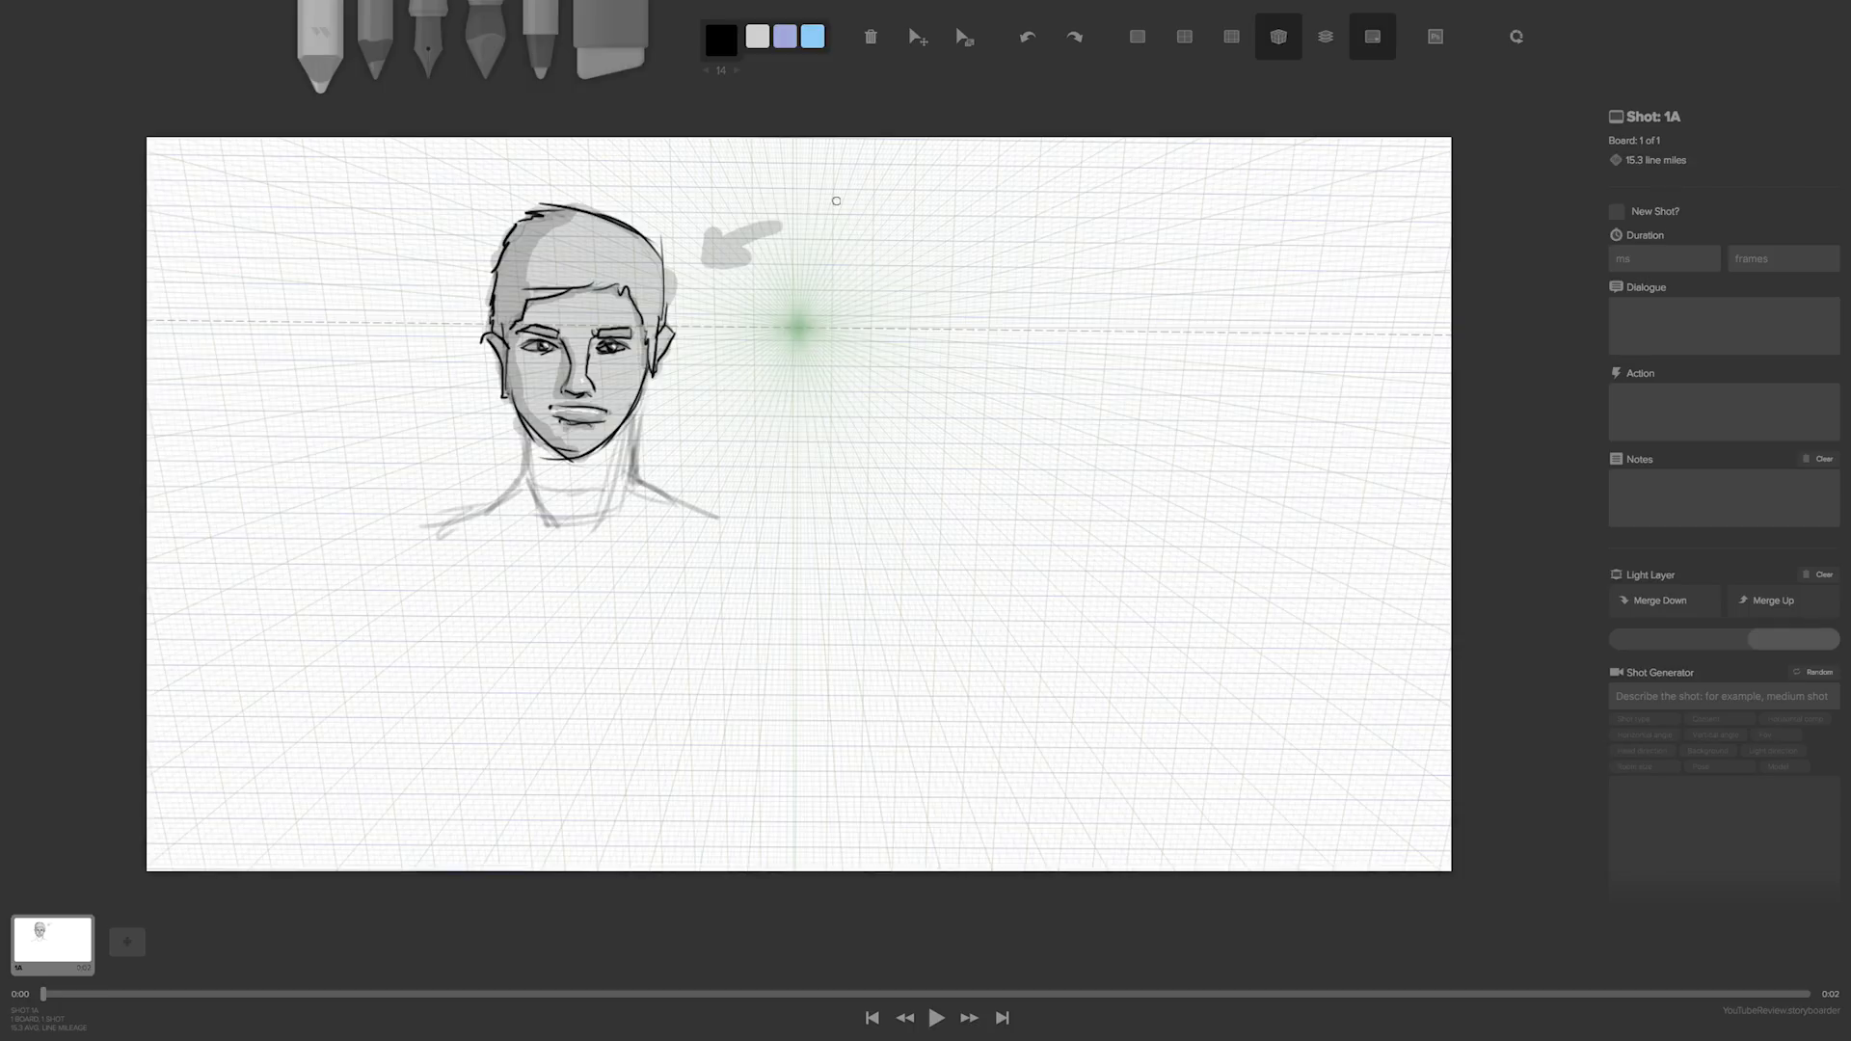
pyautogui.press('3')
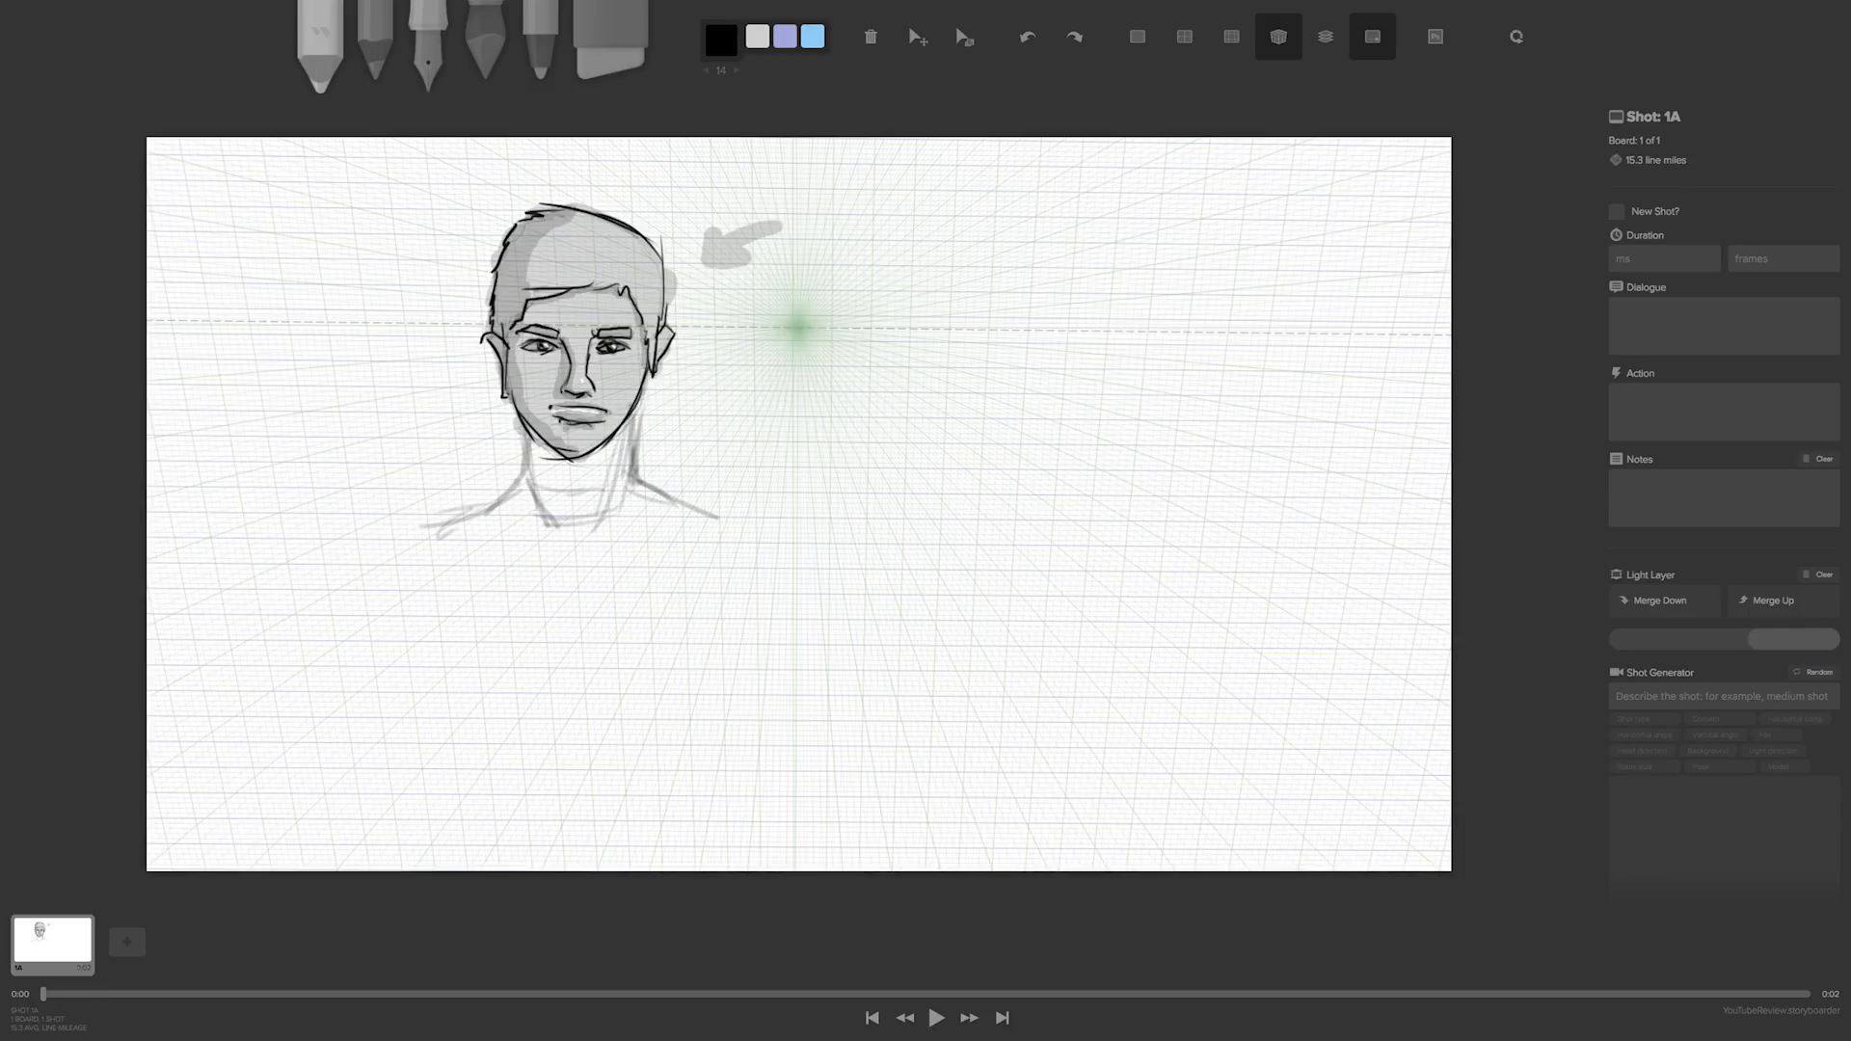
pyautogui.press('3')
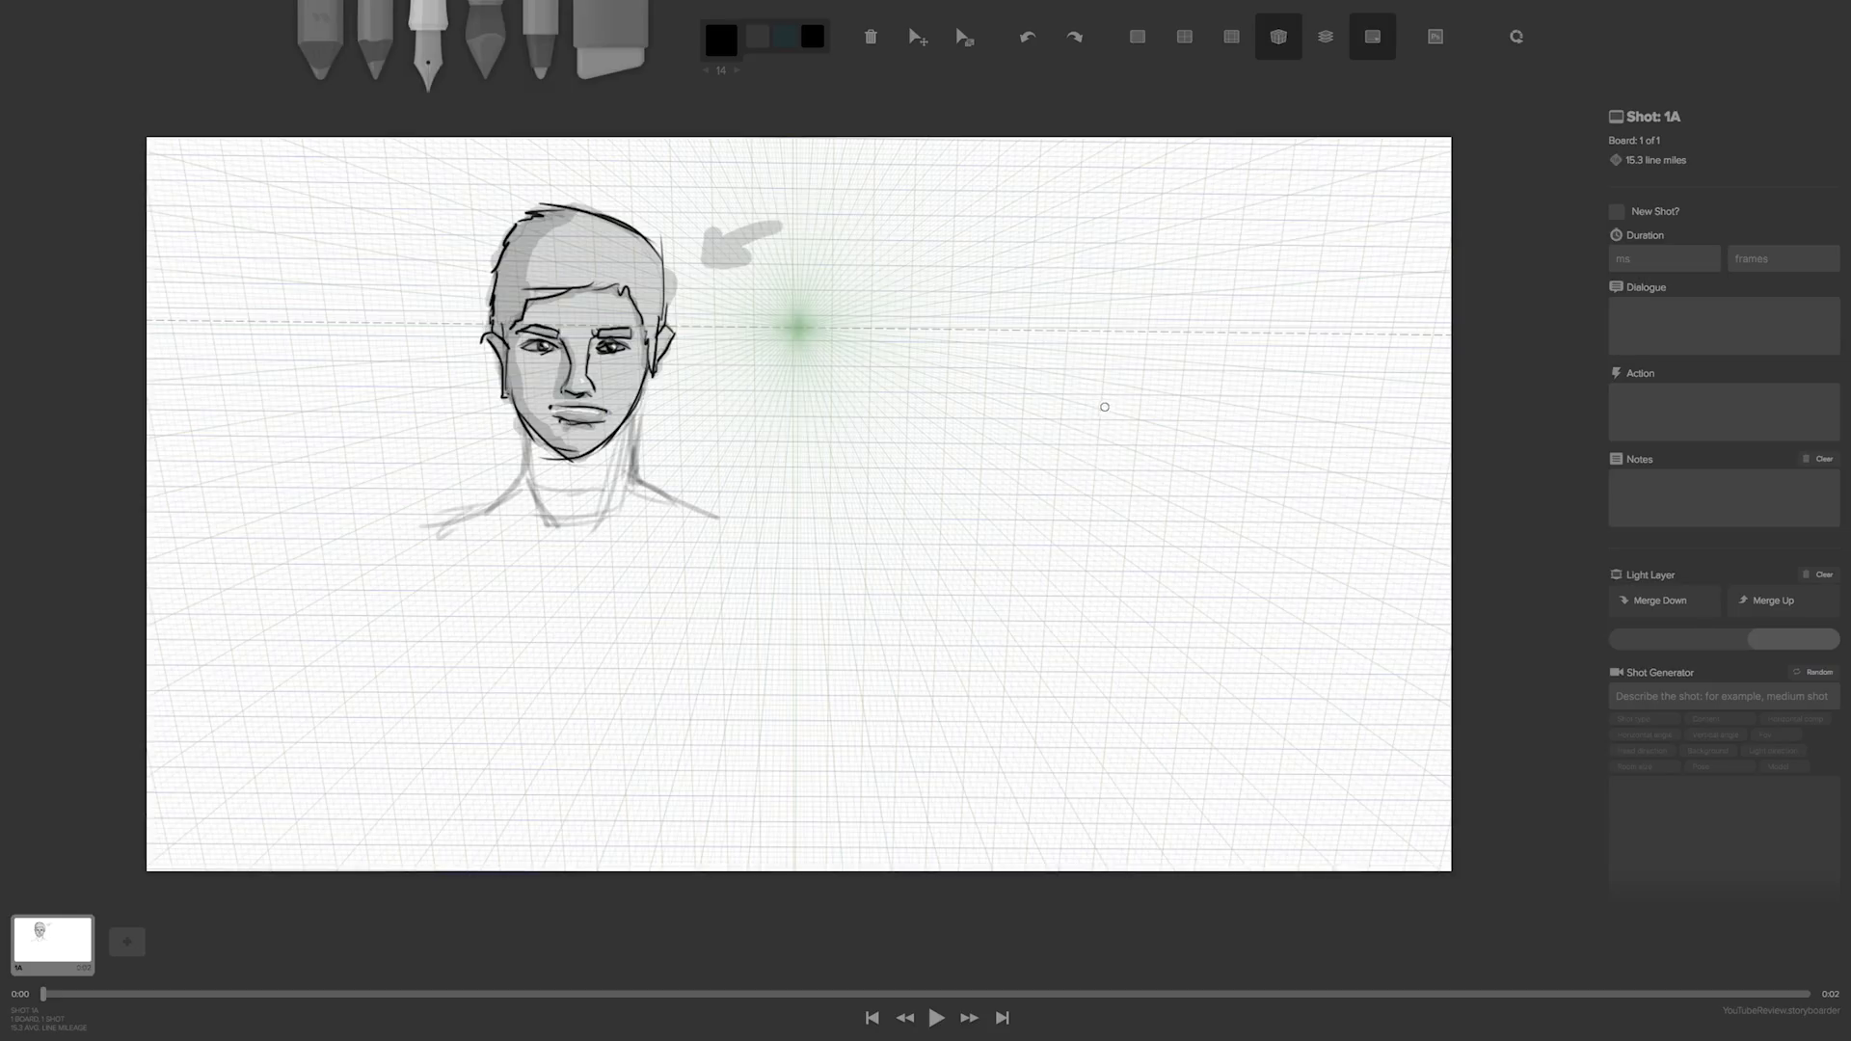
pyautogui.moveTo(1095, 497); pyautogui.dragTo(1122, 276)
pyautogui.moveTo(1100, 502)
pyautogui.mouseDown()
pyautogui.moveTo(967, 427)
pyautogui.moveTo(975, 245)
pyautogui.mouseUp()
pyautogui.moveTo(1117, 292)
pyautogui.mouseDown()
pyautogui.moveTo(1127, 199)
pyautogui.moveTo(970, 264)
pyautogui.mouseUp()
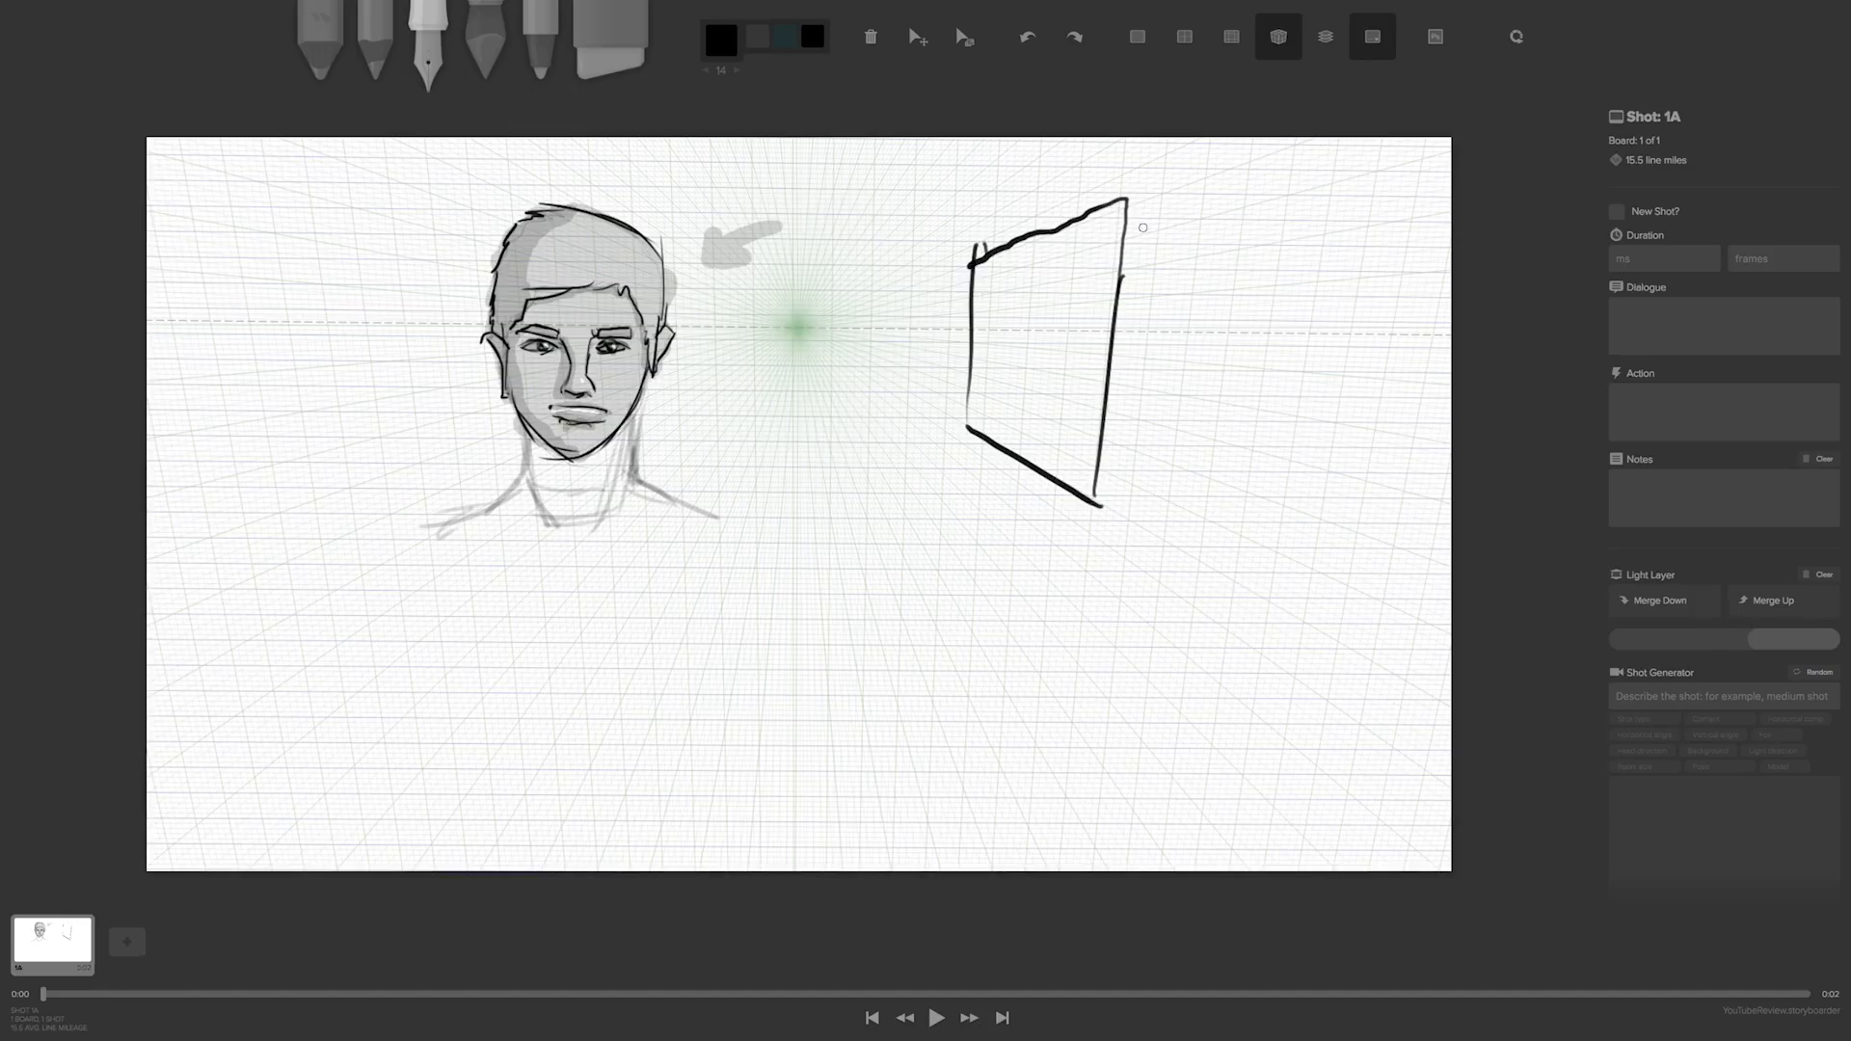
# - Ink the building's front wall with a small window and a door, and hide the perspective grid
pyautogui.moveTo(1126, 202); pyautogui.dragTo(1270, 230)
pyautogui.hotkey('ctrl', 'z')
pyautogui.moveTo(1126, 199); pyautogui.dragTo(1335, 201)
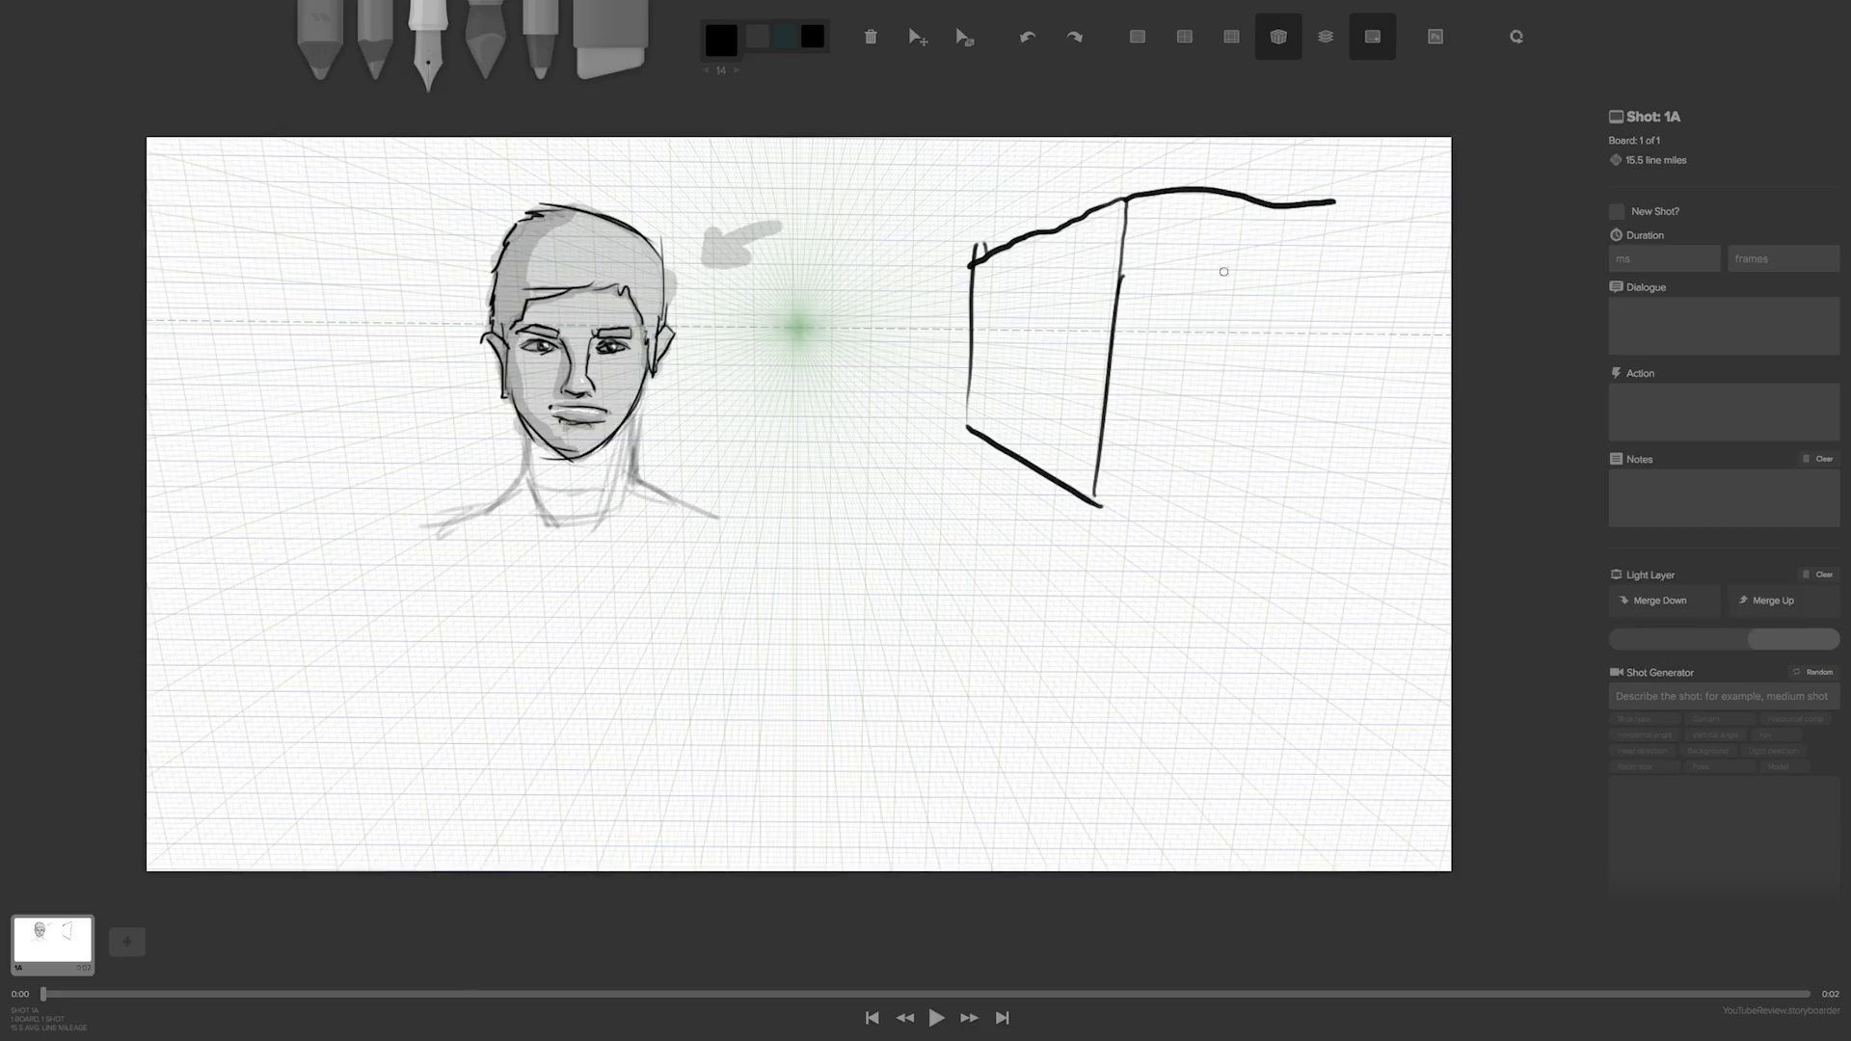
pyautogui.moveTo(1099, 505); pyautogui.dragTo(1290, 511)
pyautogui.moveTo(1333, 199); pyautogui.dragTo(1282, 511)
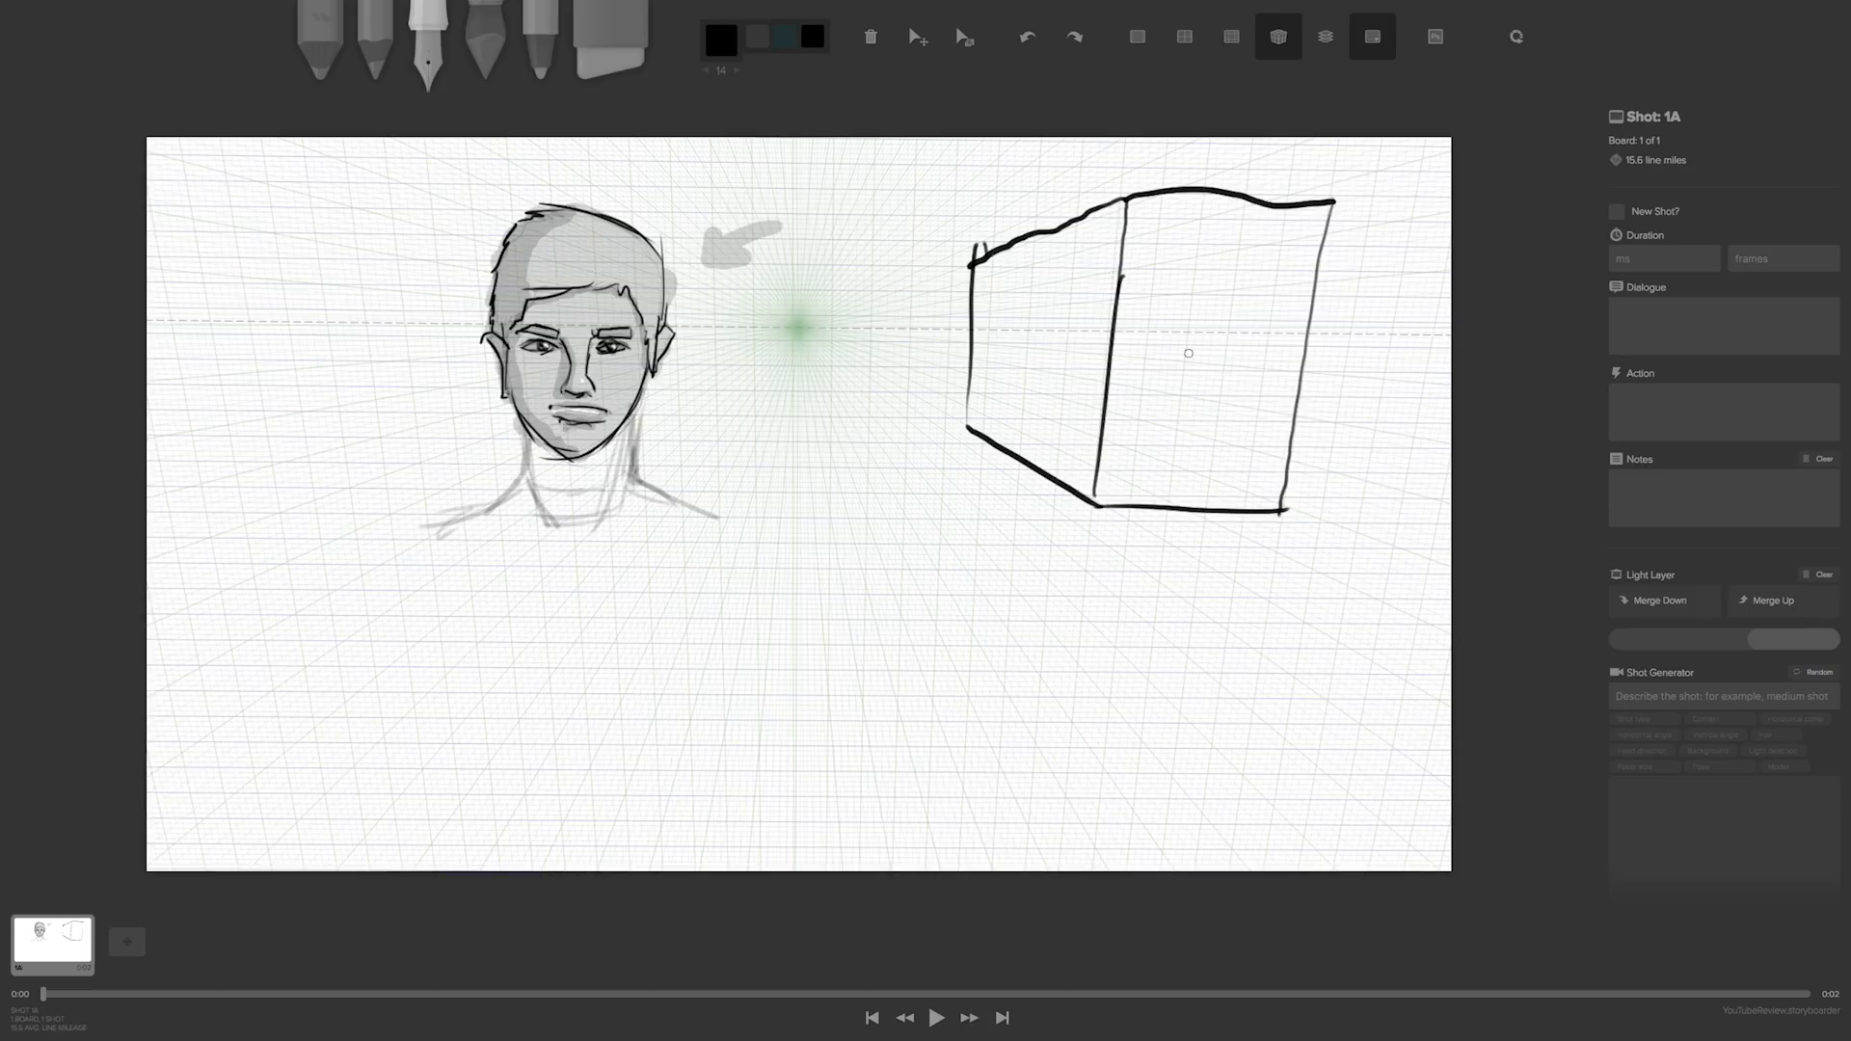
pyautogui.moveTo(1162, 467); pyautogui.dragTo(1229, 461)
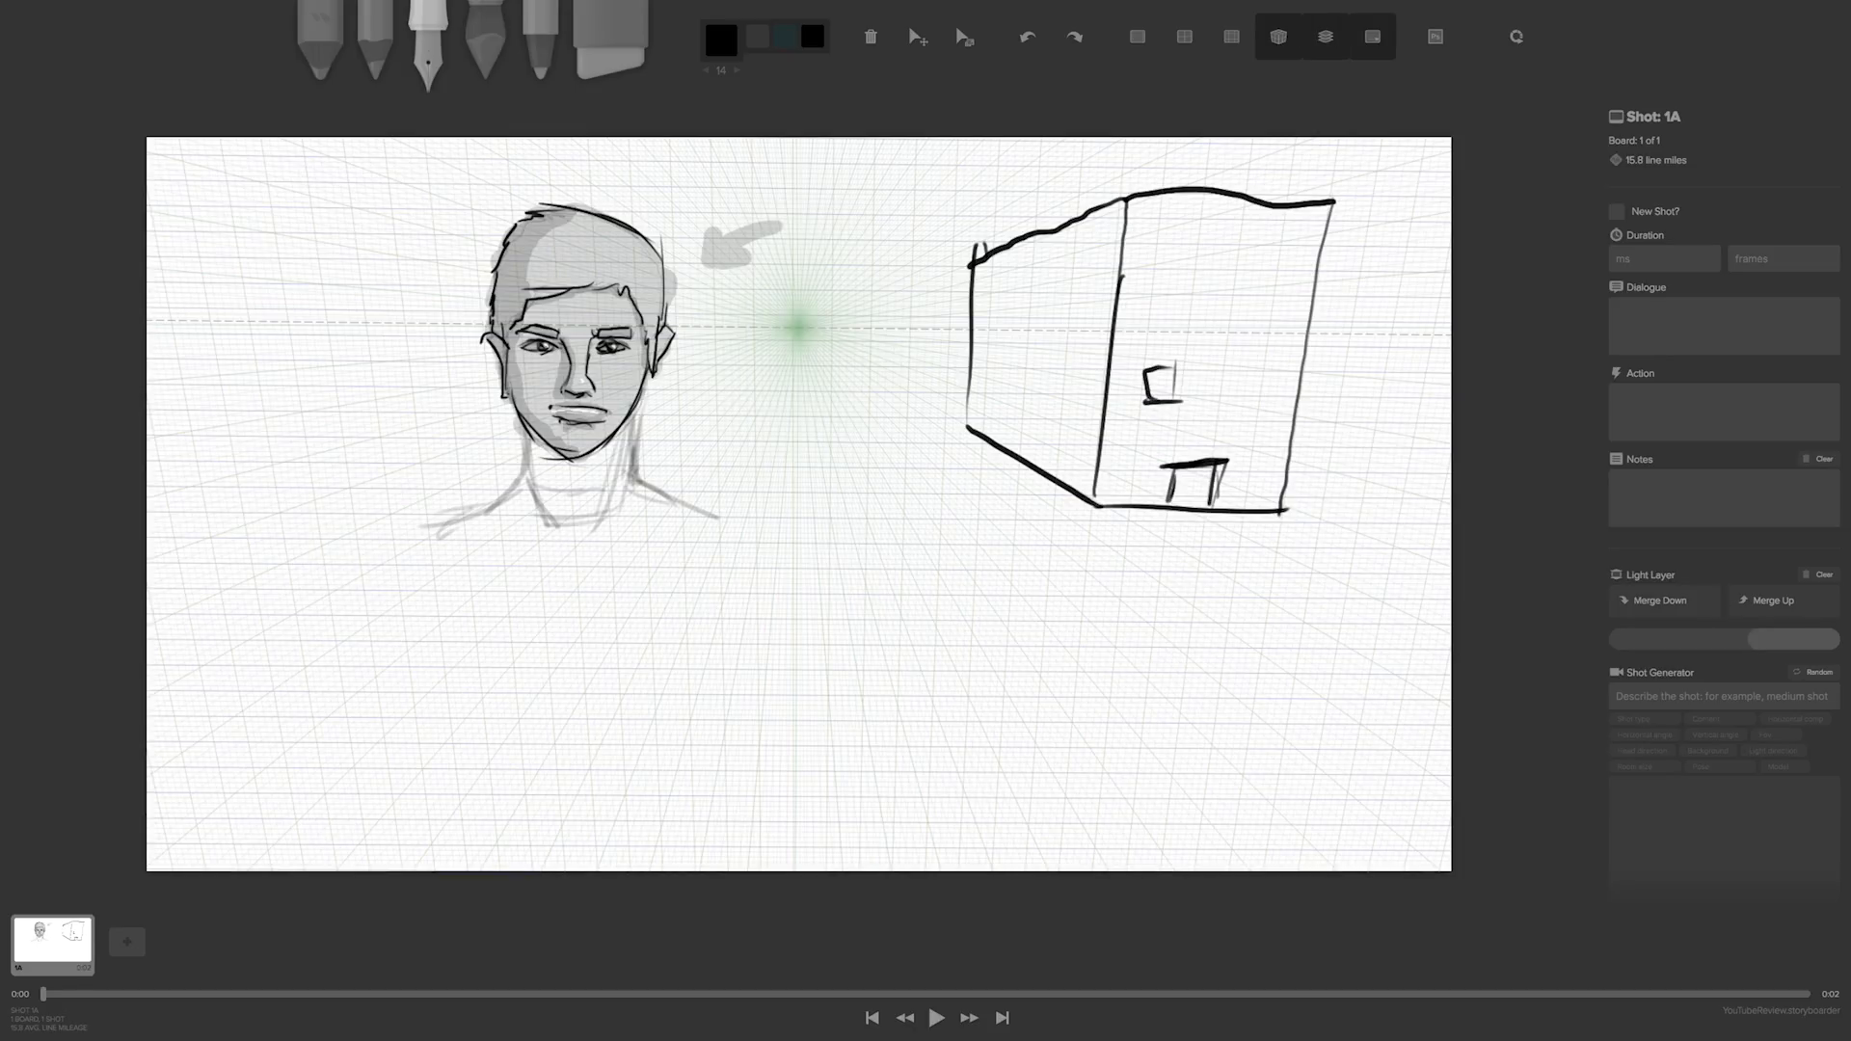
pyautogui.click(1278, 36)
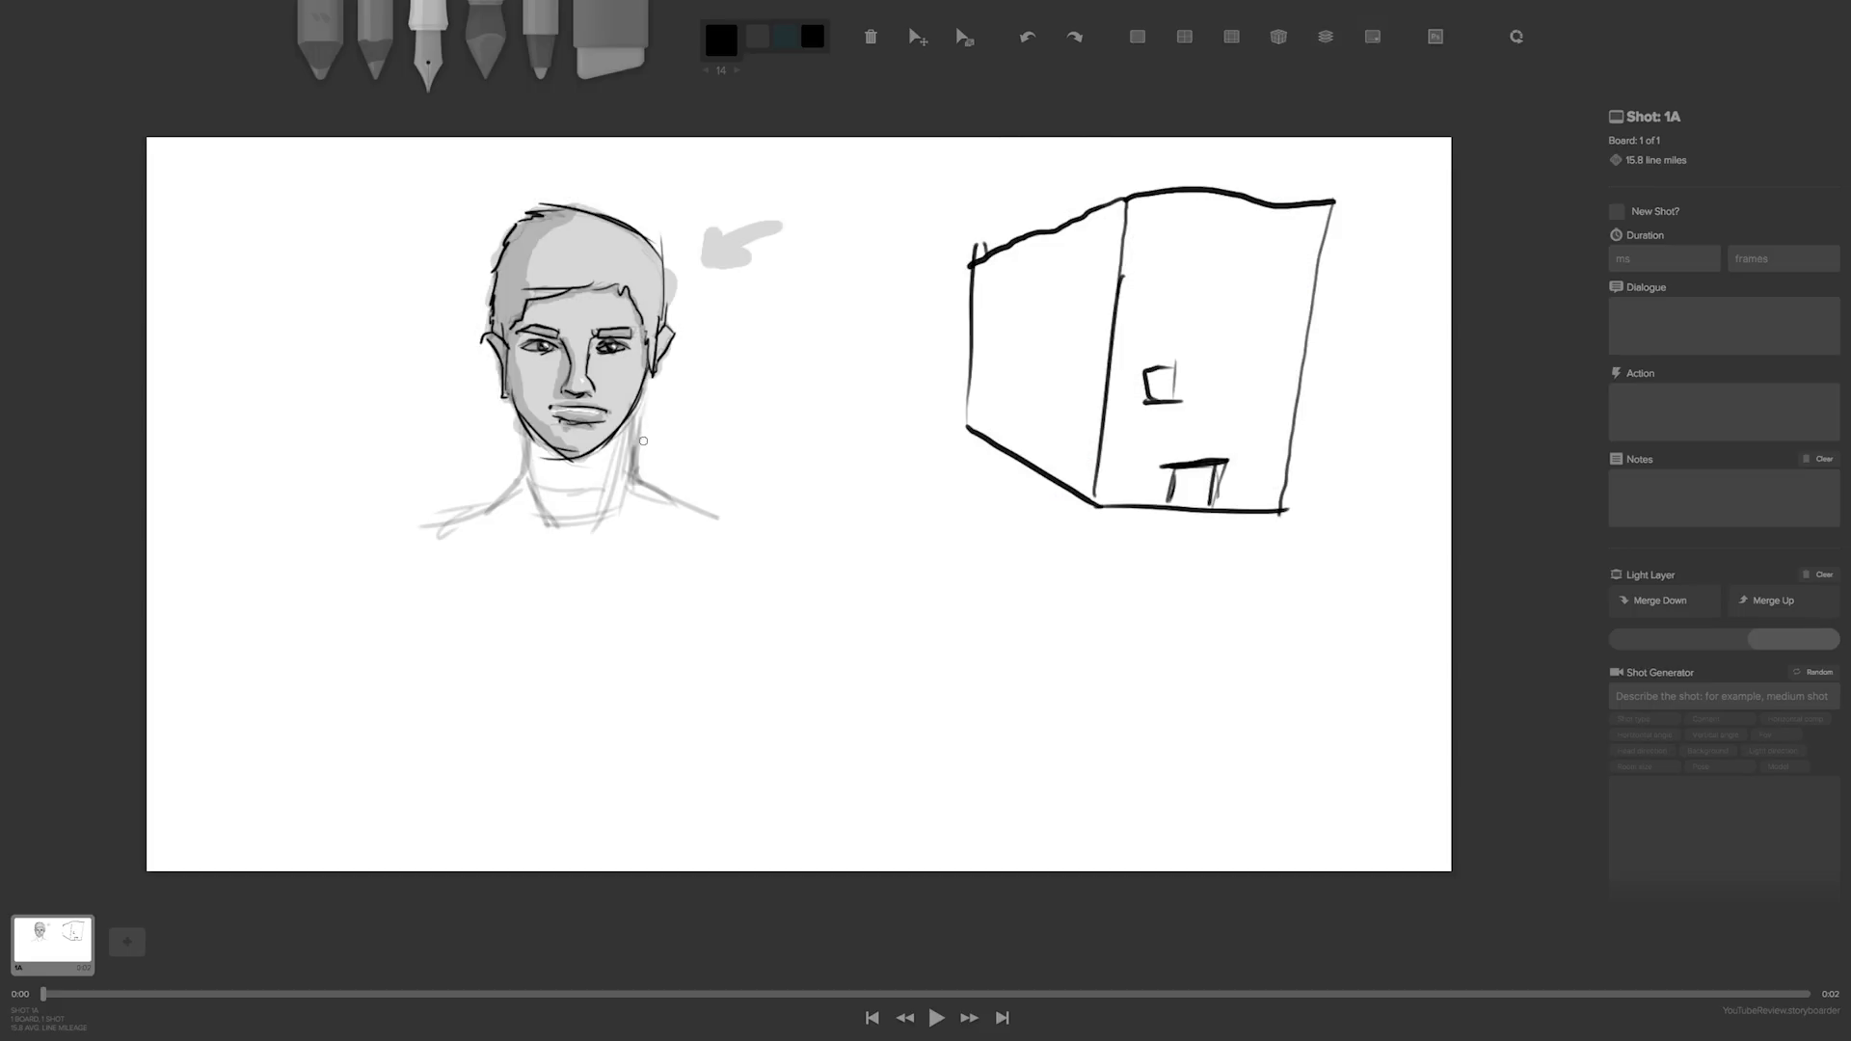
# - Ink the sides of the neck and the curved neckline with the pen, and shade the neck with the grey brush
pyautogui.moveTo(632, 422); pyautogui.dragTo(627, 494)
pyautogui.moveTo(637, 403); pyautogui.dragTo(605, 531)
pyautogui.moveTo(527, 432); pyautogui.dragTo(537, 499)
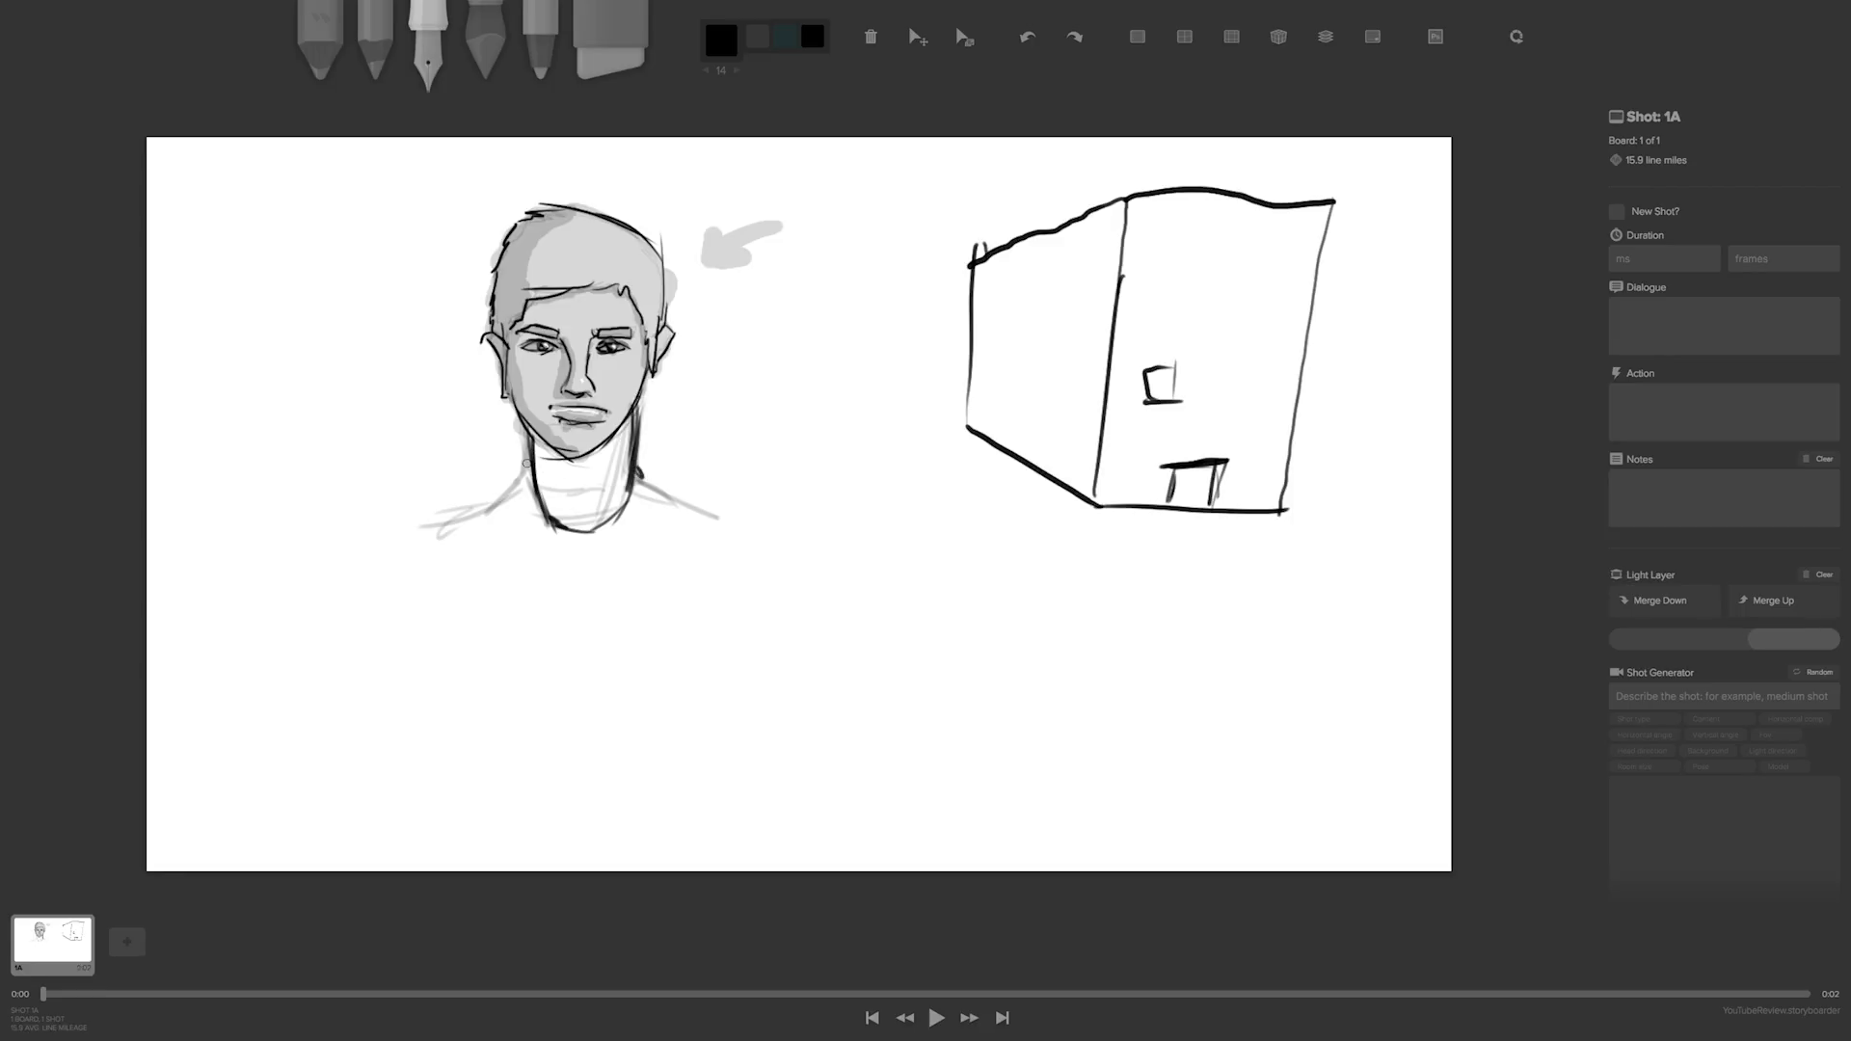
pyautogui.click(540, 44)
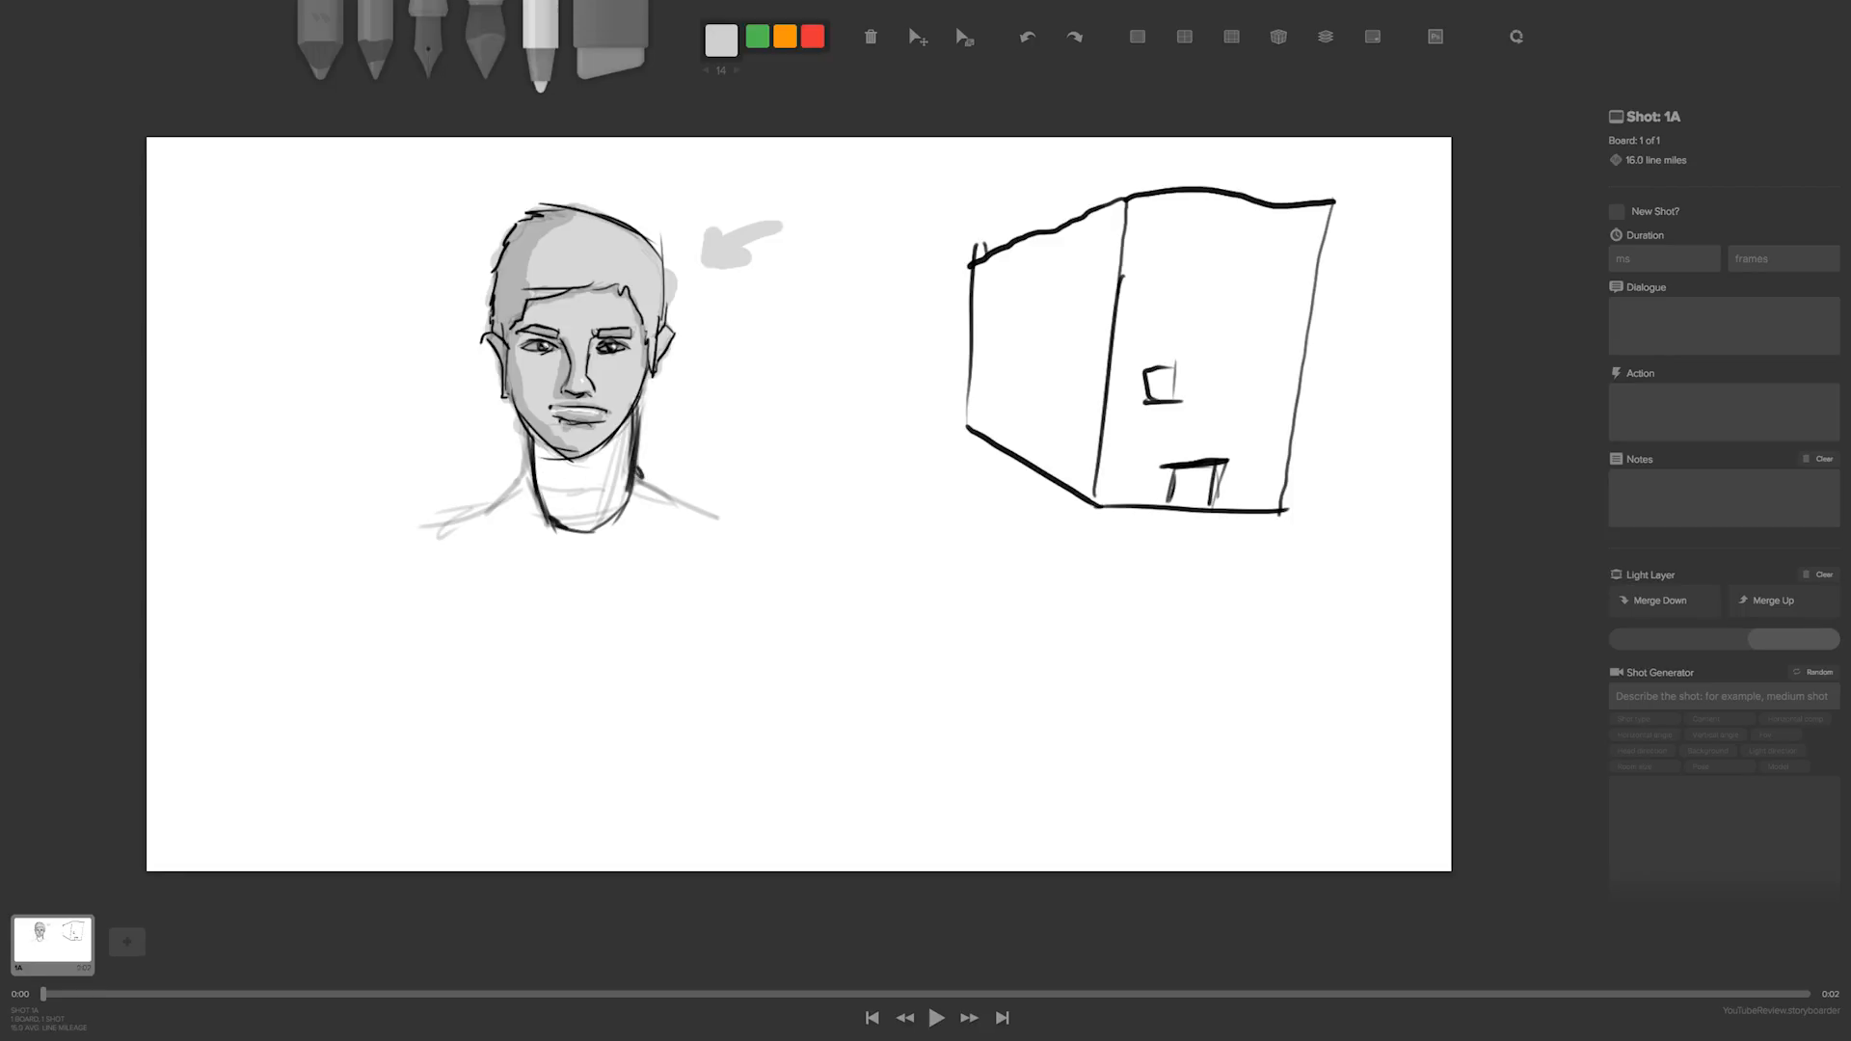
pyautogui.press('4')
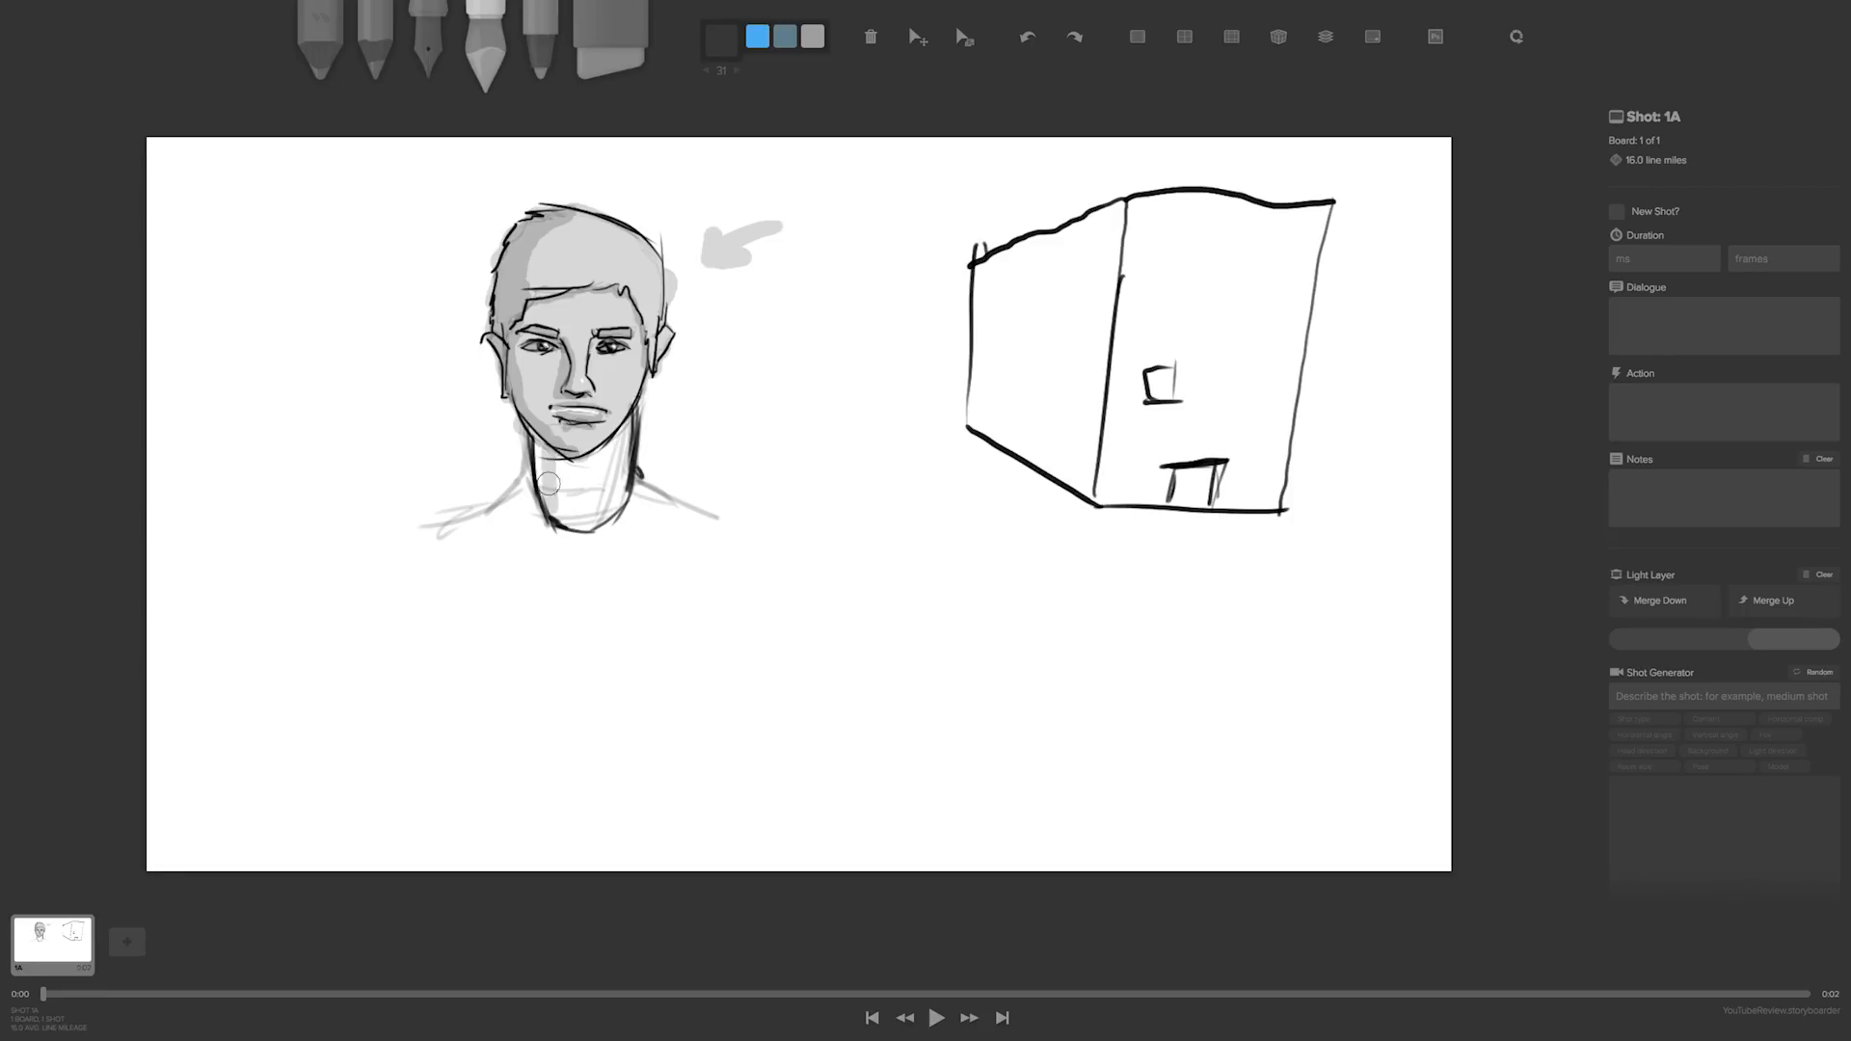
pyautogui.moveTo(542, 472)
pyautogui.mouseDown()
pyautogui.moveTo(599, 465)
pyautogui.moveTo(623, 432)
pyautogui.moveTo(610, 493)
pyautogui.moveTo(594, 474)
pyautogui.moveTo(560, 510)
pyautogui.moveTo(600, 476)
pyautogui.mouseUp()
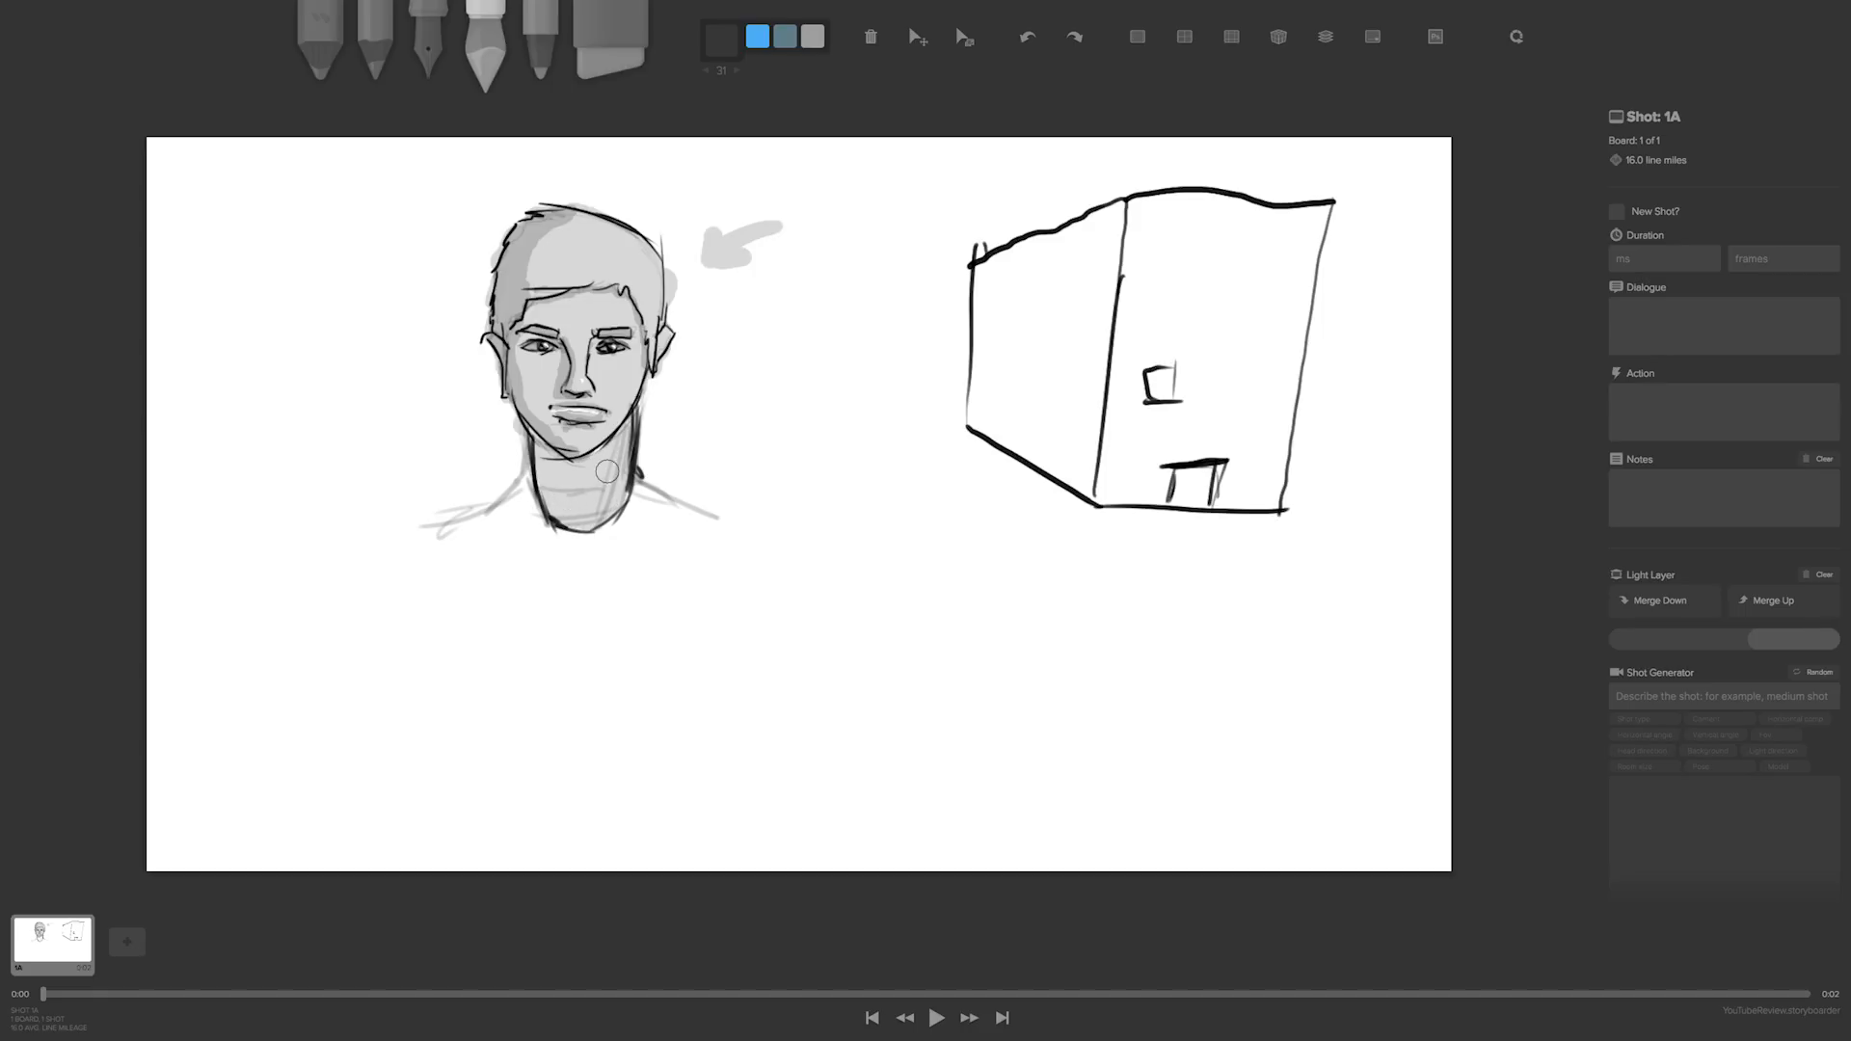
# - Ink both shoulders, the sides of the torso and a closing line across the bottom of the bust
pyautogui.press('3')
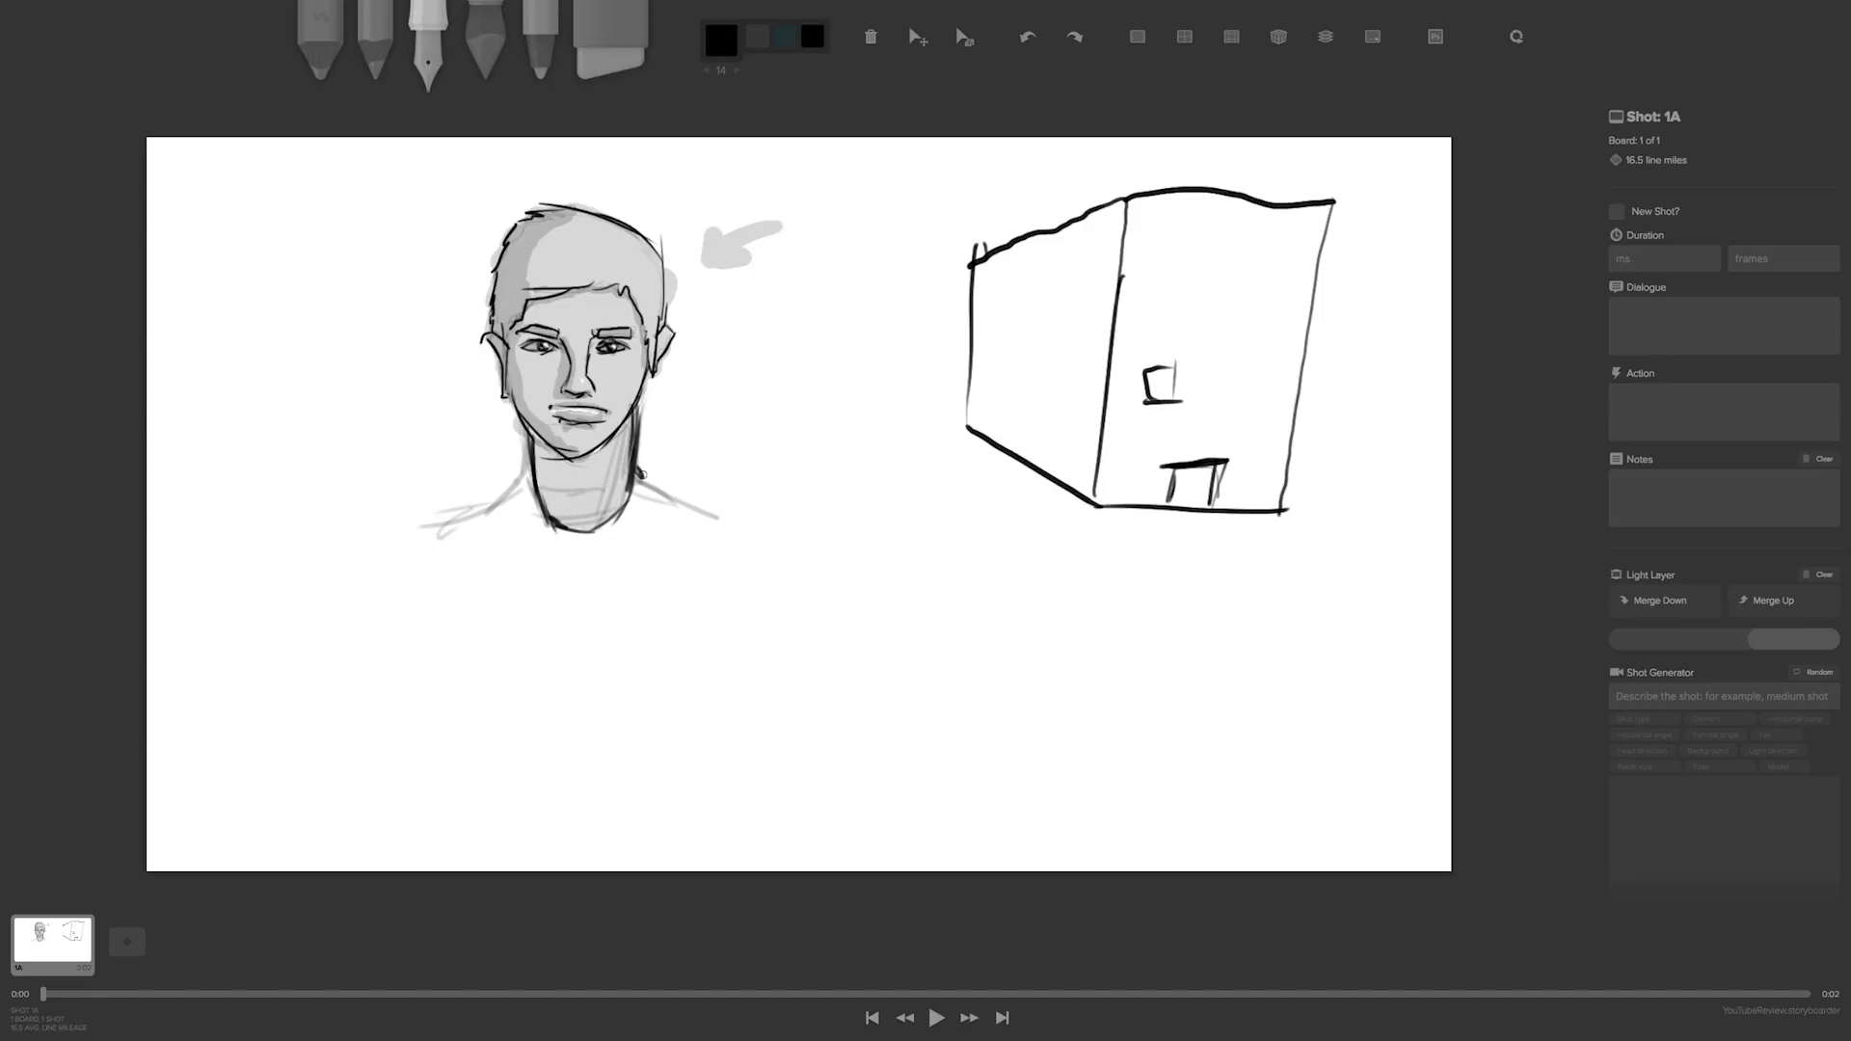
pyautogui.moveTo(636, 470); pyautogui.dragTo(731, 521)
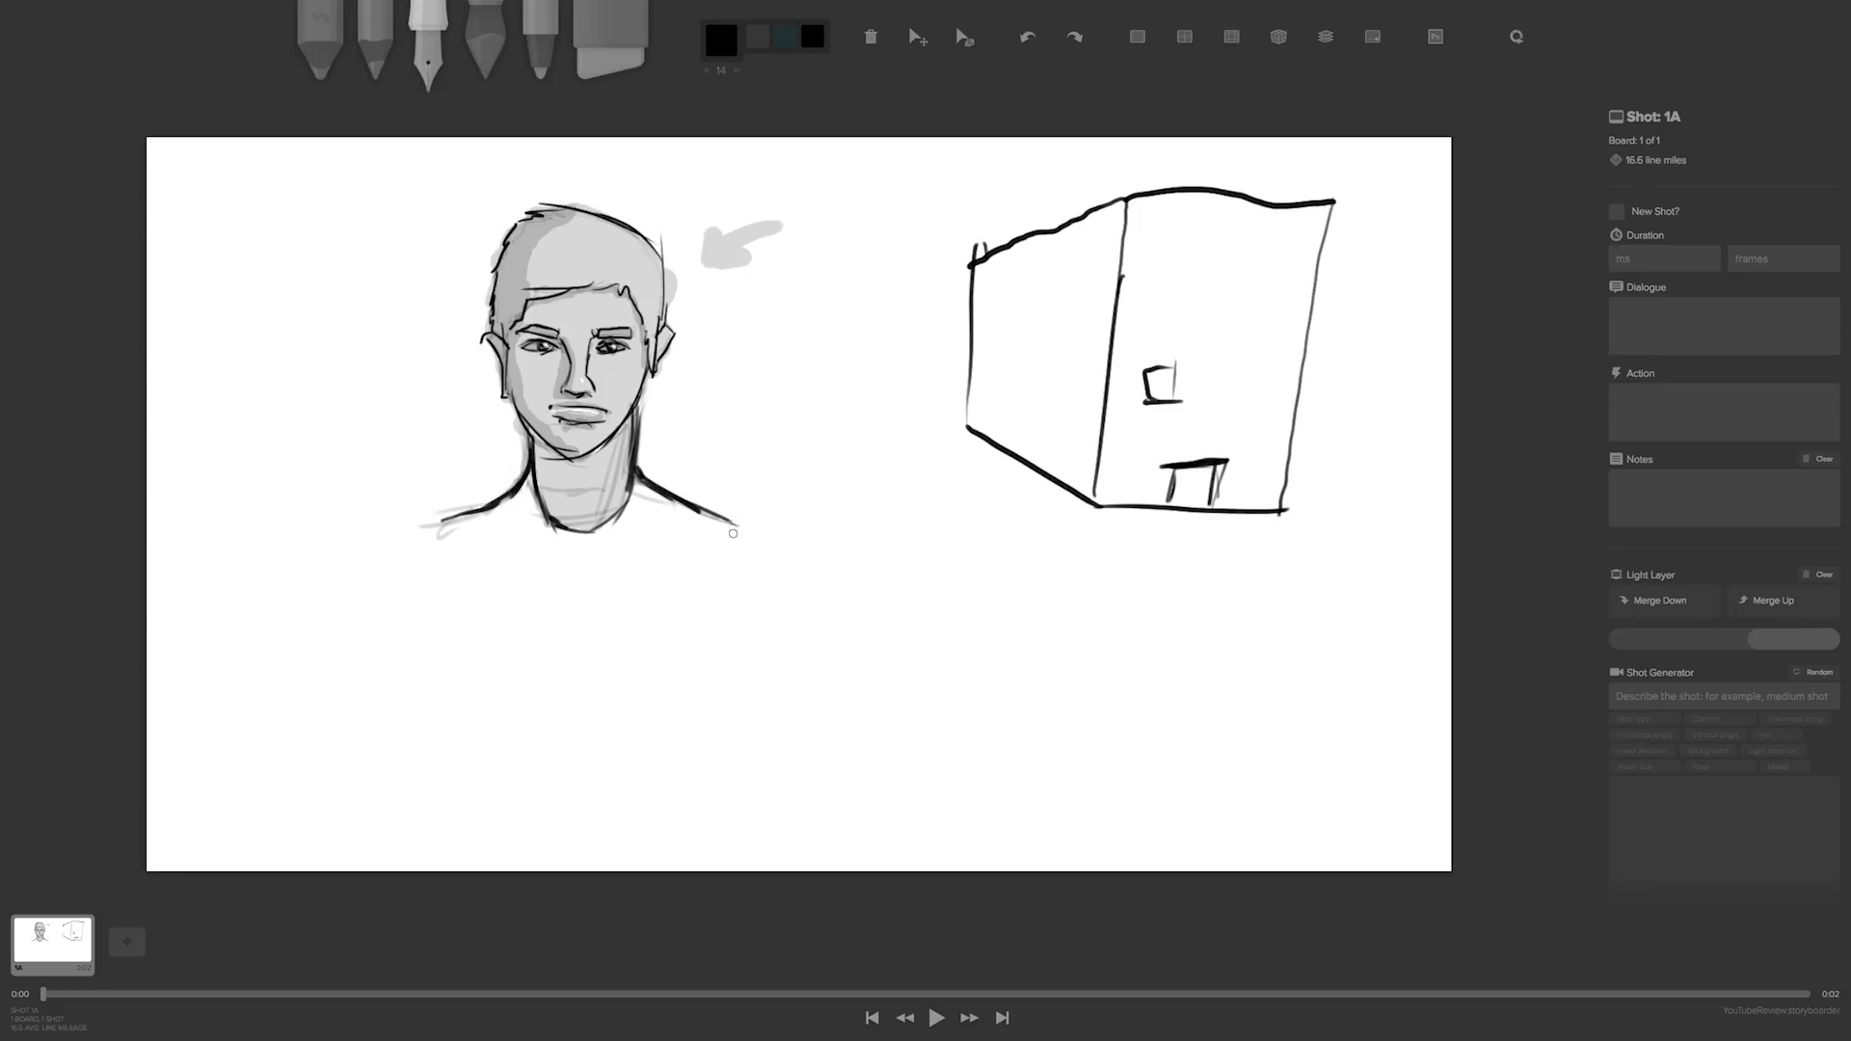
pyautogui.moveTo(735, 529); pyautogui.dragTo(711, 625)
pyautogui.moveTo(449, 521); pyautogui.dragTo(462, 623)
pyautogui.moveTo(713, 640); pyautogui.dragTo(511, 633)
pyautogui.moveTo(647, 640); pyautogui.dragTo(456, 623)
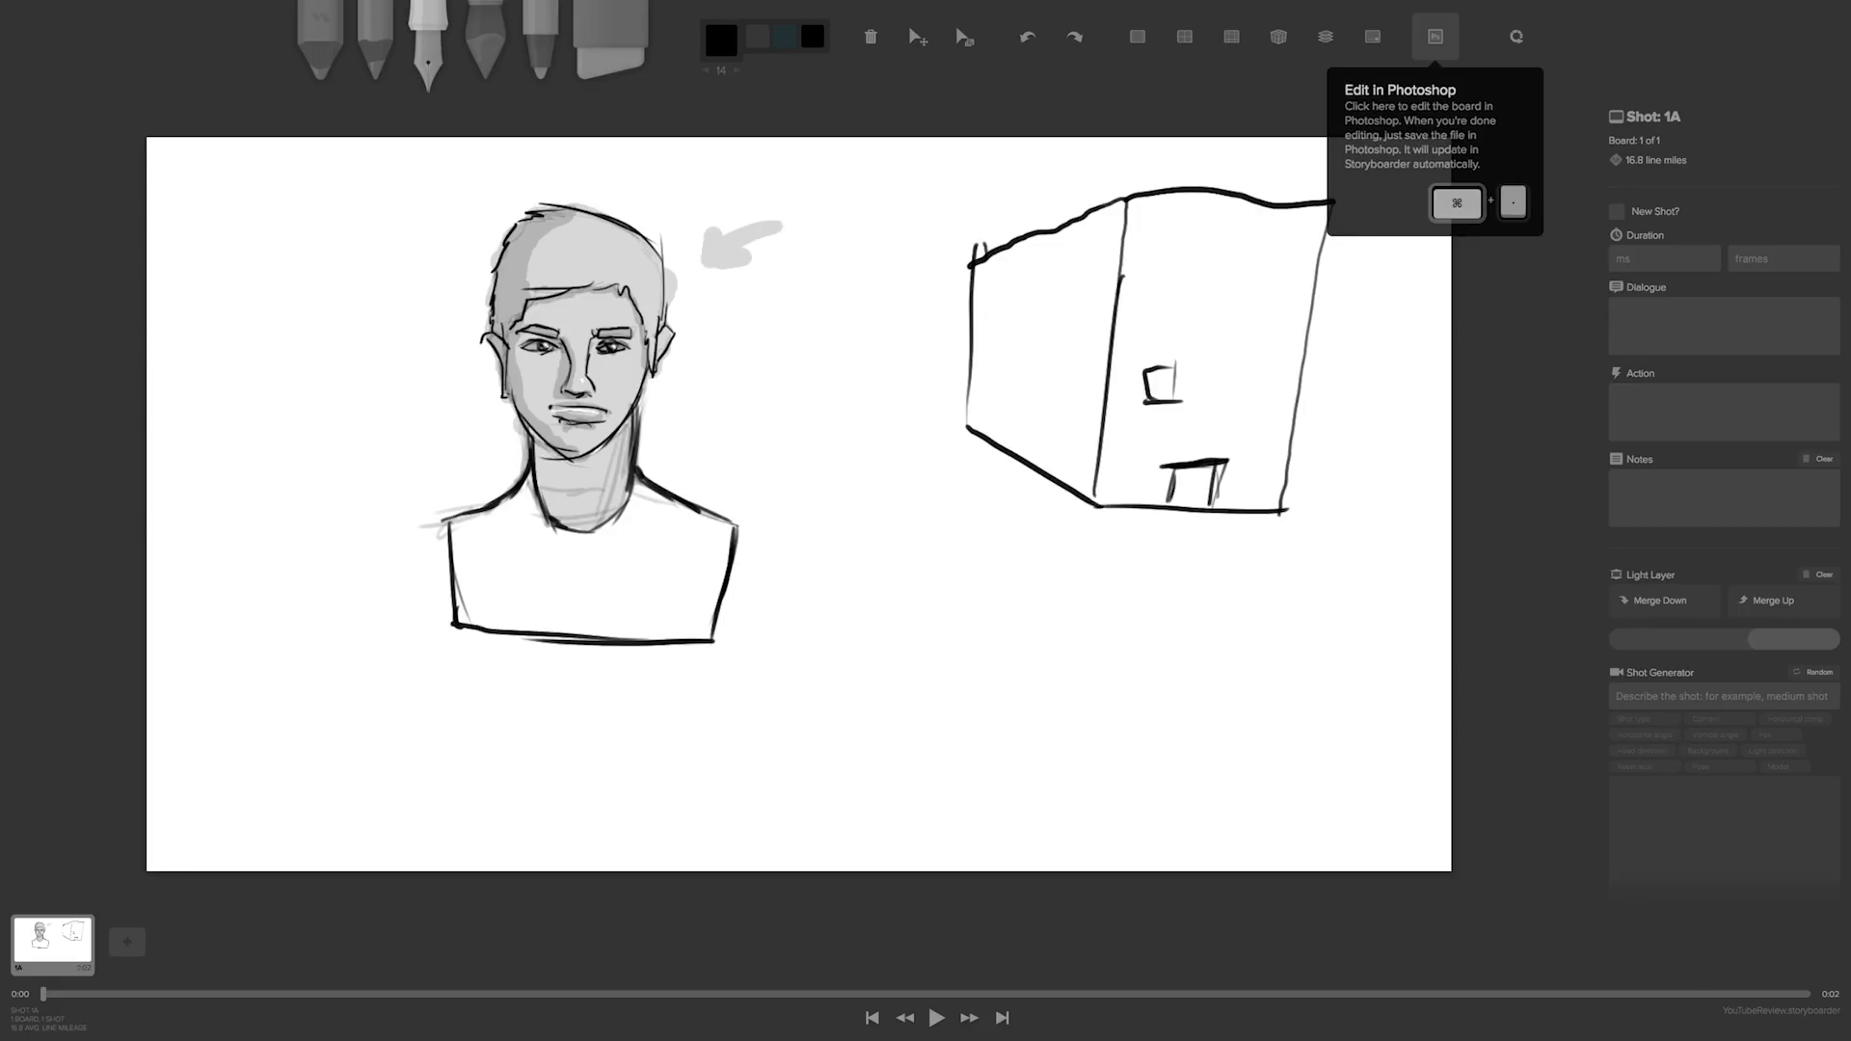
# - Open the board for editing in Photoshop, and move and enlarge its document window
pyautogui.click(1437, 39)
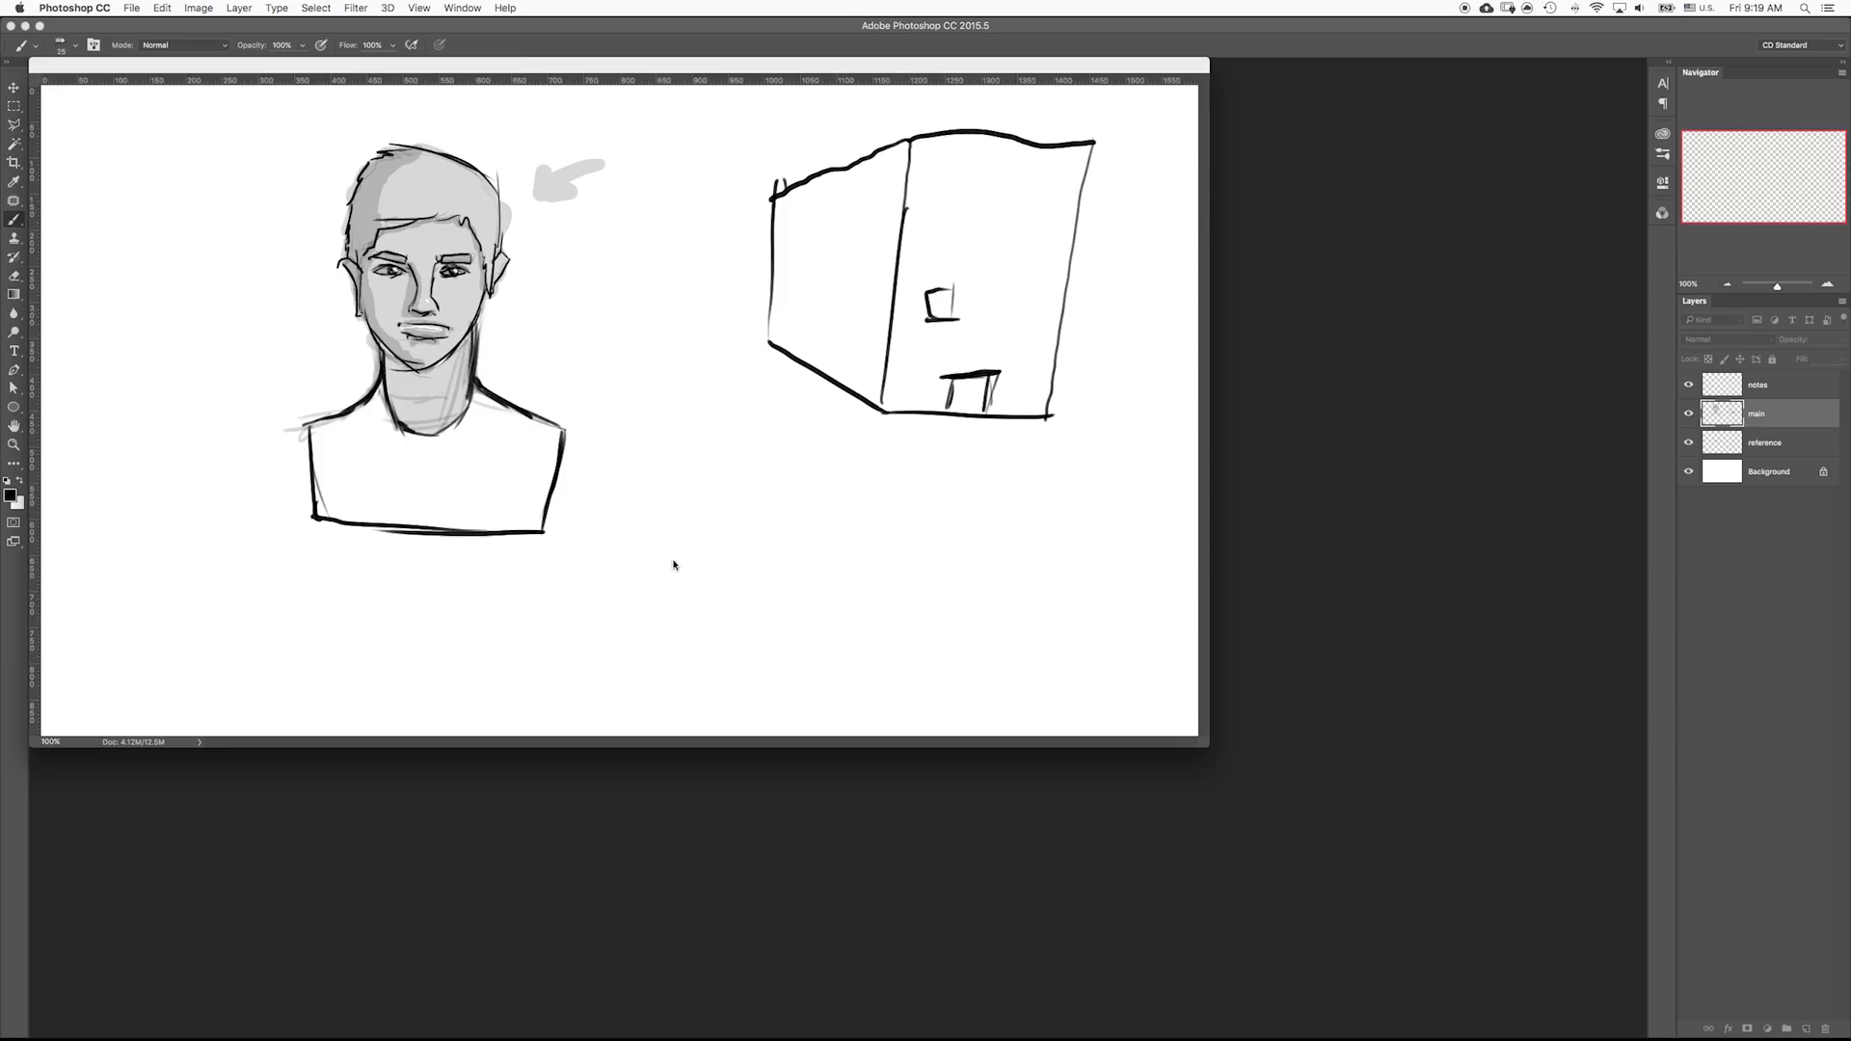
pyautogui.moveTo(786, 72); pyautogui.dragTo(988, 103)
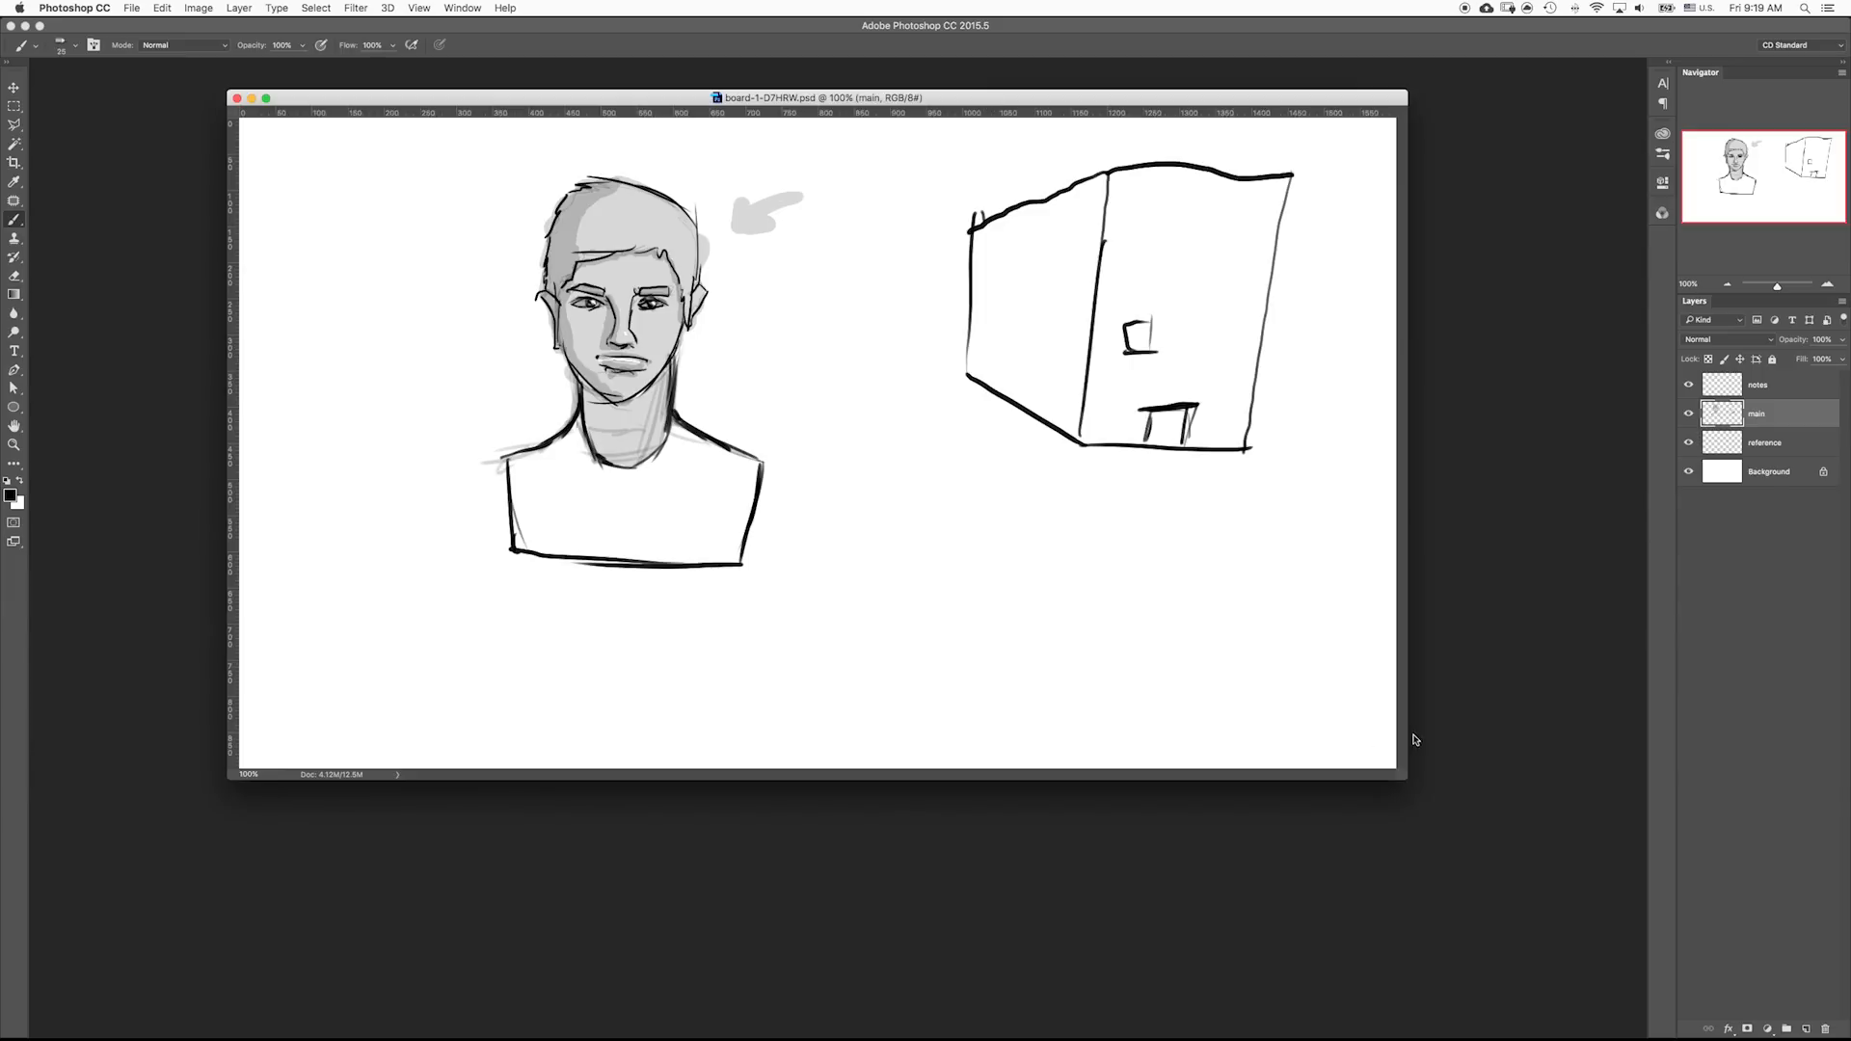
pyautogui.moveTo(1403, 774); pyautogui.dragTo(1494, 904)
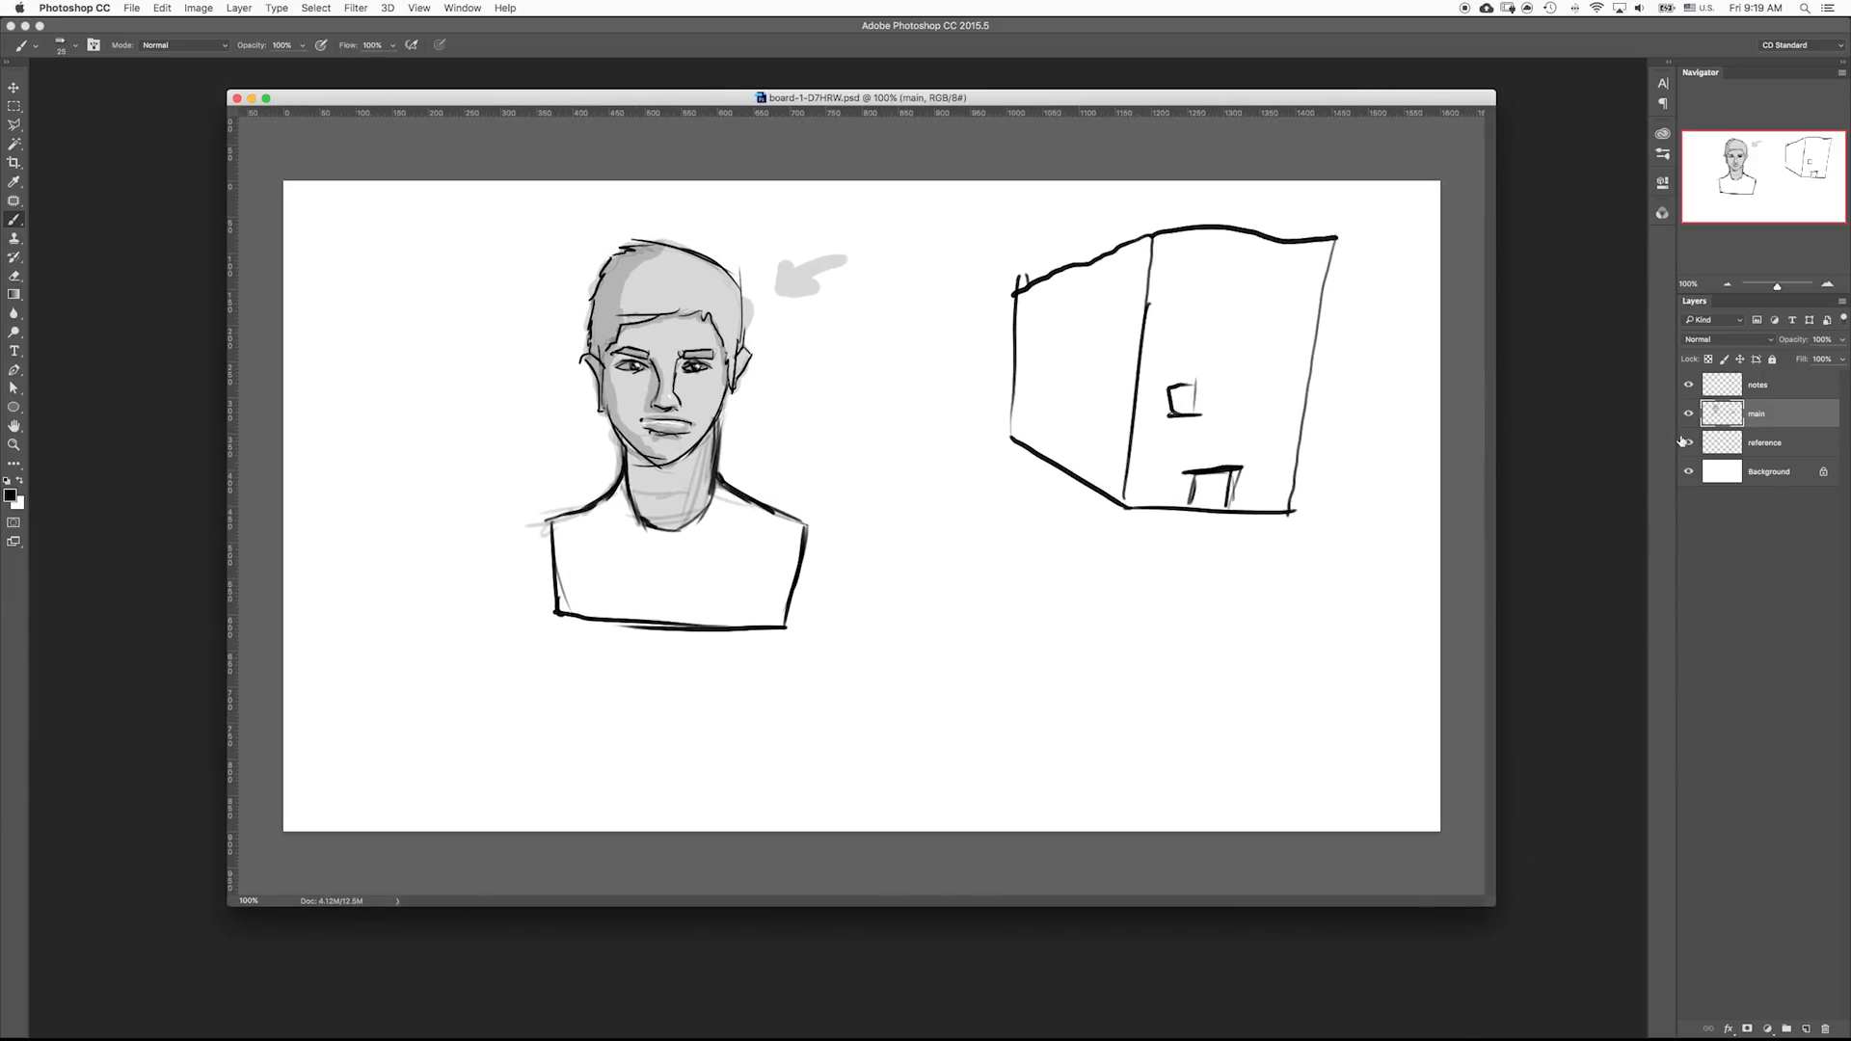
# - Hide the notes layer and add a new layer directly above the main layer
pyautogui.click(1688, 385)
pyautogui.press('super+shift+n')
pyautogui.press('Return')
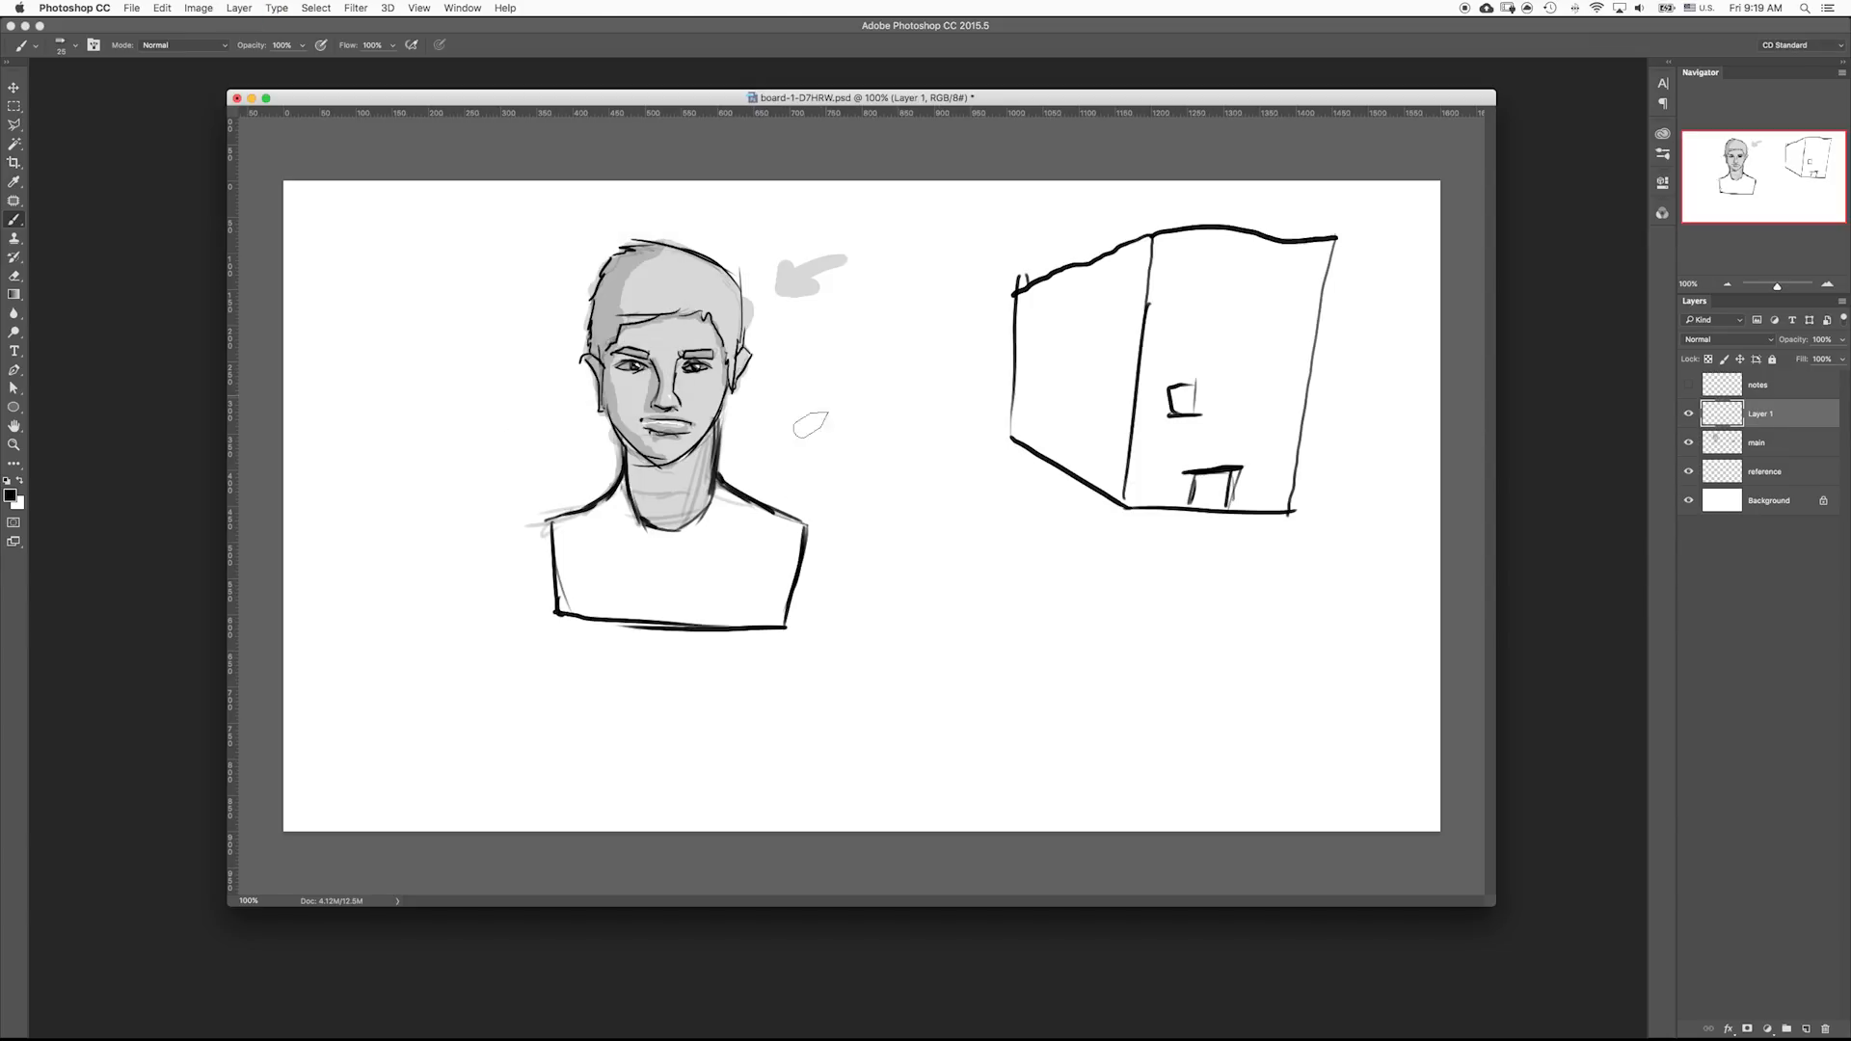
# - Scribble thick black freehand brush strokes between the bust and the building on the new layer
pyautogui.moveTo(955, 322)
pyautogui.mouseDown()
pyautogui.moveTo(906, 393)
pyautogui.moveTo(931, 467)
pyautogui.moveTo(875, 352)
pyautogui.moveTo(906, 448)
pyautogui.mouseUp()
pyautogui.moveTo(875, 358)
pyautogui.mouseDown()
pyautogui.moveTo(848, 343)
pyautogui.moveTo(904, 314)
pyautogui.mouseUp()
pyautogui.moveTo(954, 360)
pyautogui.mouseDown()
pyautogui.moveTo(921, 233)
pyautogui.moveTo(835, 336)
pyautogui.mouseUp()
pyautogui.moveTo(891, 255)
pyautogui.mouseDown()
pyautogui.moveTo(843, 331)
pyautogui.moveTo(883, 381)
pyautogui.moveTo(846, 458)
pyautogui.mouseUp()
pyautogui.moveTo(846, 459)
pyautogui.mouseDown()
pyautogui.moveTo(881, 390)
pyautogui.moveTo(853, 456)
pyautogui.moveTo(873, 360)
pyautogui.moveTo(869, 445)
pyautogui.moveTo(920, 504)
pyautogui.moveTo(956, 472)
pyautogui.moveTo(969, 486)
pyautogui.moveTo(931, 486)
pyautogui.moveTo(963, 417)
pyautogui.mouseUp()
pyautogui.moveTo(972, 332); pyautogui.dragTo(977, 451)
pyautogui.moveTo(1016, 510); pyautogui.dragTo(958, 537)
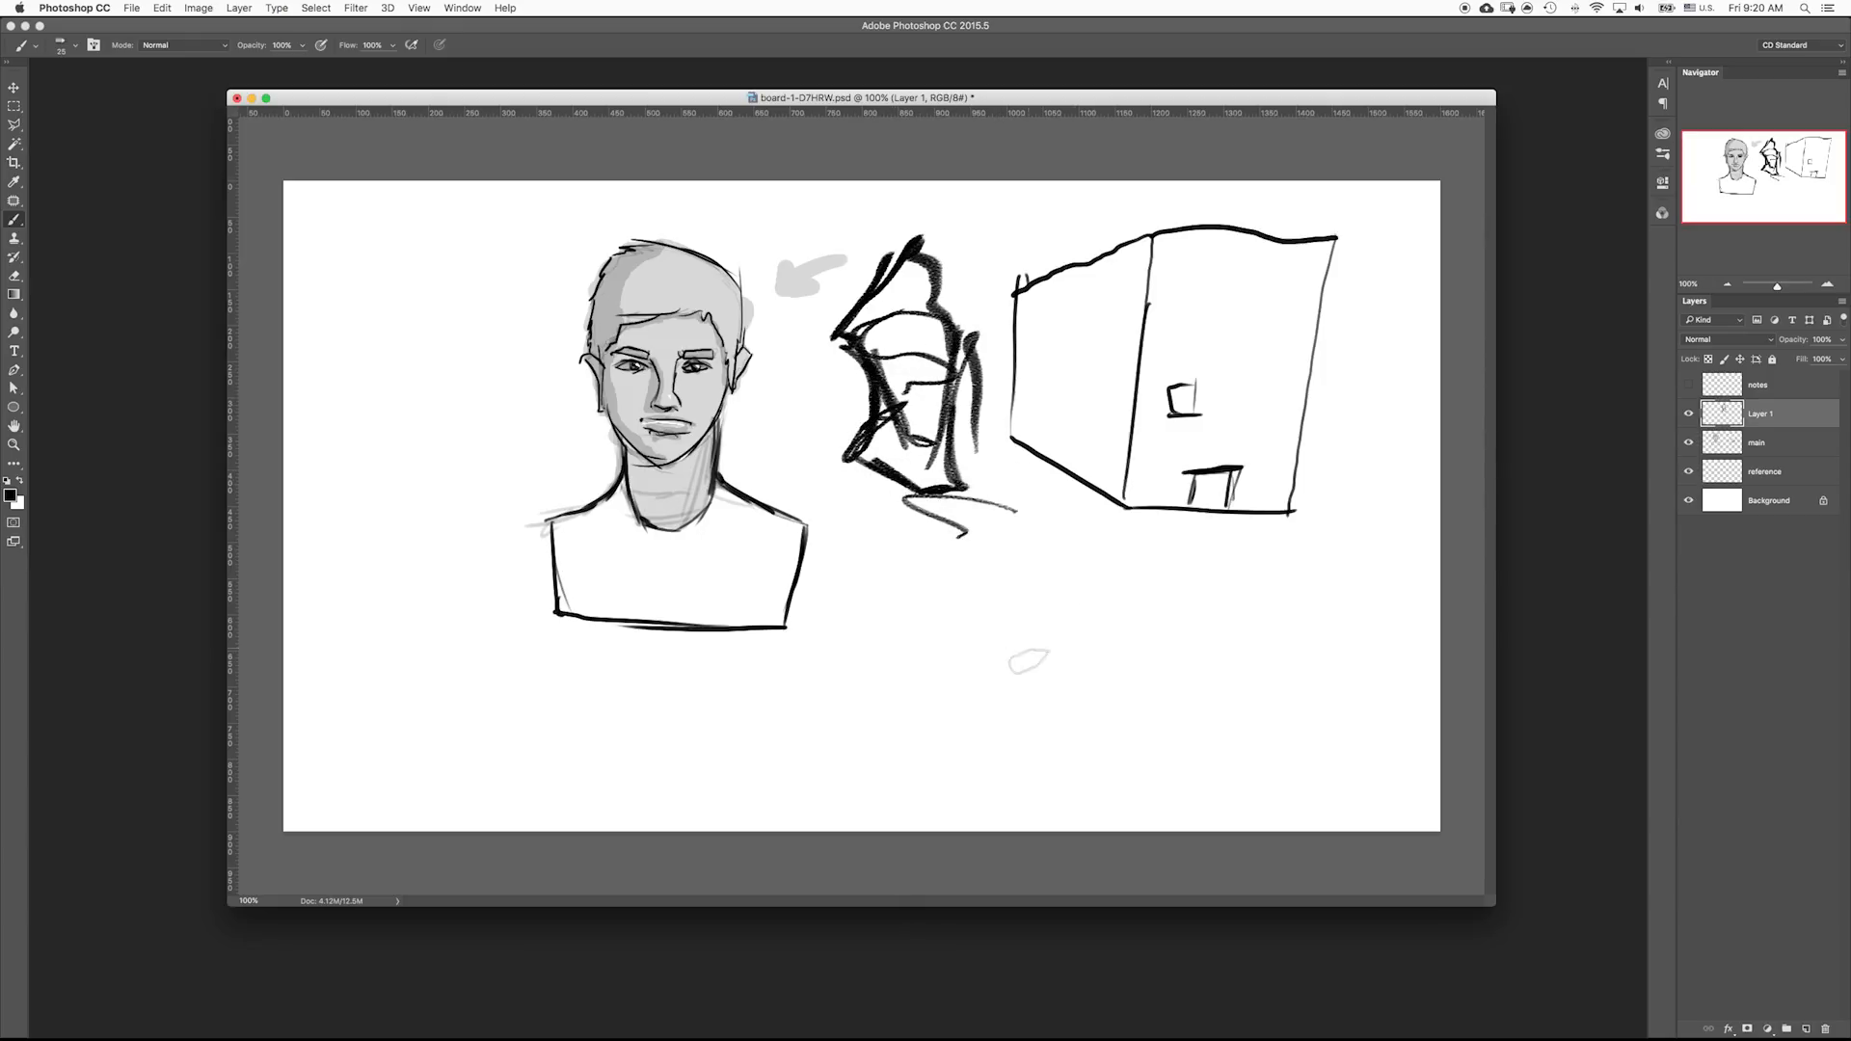
# - Add more black brush scribbles at different brush sizes below the building and a solid vertical shape beside the man's head
pyautogui.moveTo(1089, 564)
pyautogui.mouseDown()
pyautogui.moveTo(1074, 628)
pyautogui.moveTo(990, 596)
pyautogui.moveTo(1031, 631)
pyautogui.moveTo(985, 718)
pyautogui.mouseUp()
pyautogui.press('[')
pyautogui.press('[')
pyautogui.press('[')
pyautogui.moveTo(1174, 614); pyautogui.dragTo(1237, 525)
pyautogui.moveTo(1141, 581)
pyautogui.mouseDown()
pyautogui.moveTo(1224, 654)
pyautogui.moveTo(1029, 560)
pyautogui.mouseUp()
pyautogui.moveTo(467, 287); pyautogui.dragTo(476, 552)
pyautogui.moveTo(470, 289)
pyautogui.mouseDown()
pyautogui.moveTo(476, 480)
pyautogui.moveTo(477, 399)
pyautogui.moveTo(436, 367)
pyautogui.moveTo(478, 305)
pyautogui.moveTo(474, 252)
pyautogui.moveTo(386, 384)
pyautogui.moveTo(464, 286)
pyautogui.moveTo(399, 384)
pyautogui.moveTo(474, 467)
pyautogui.moveTo(418, 363)
pyautogui.moveTo(376, 377)
pyautogui.moveTo(450, 400)
pyautogui.moveTo(500, 285)
pyautogui.moveTo(472, 329)
pyautogui.moveTo(504, 376)
pyautogui.moveTo(500, 410)
pyautogui.moveTo(540, 369)
pyautogui.moveTo(514, 269)
pyautogui.moveTo(462, 366)
pyautogui.mouseUp()
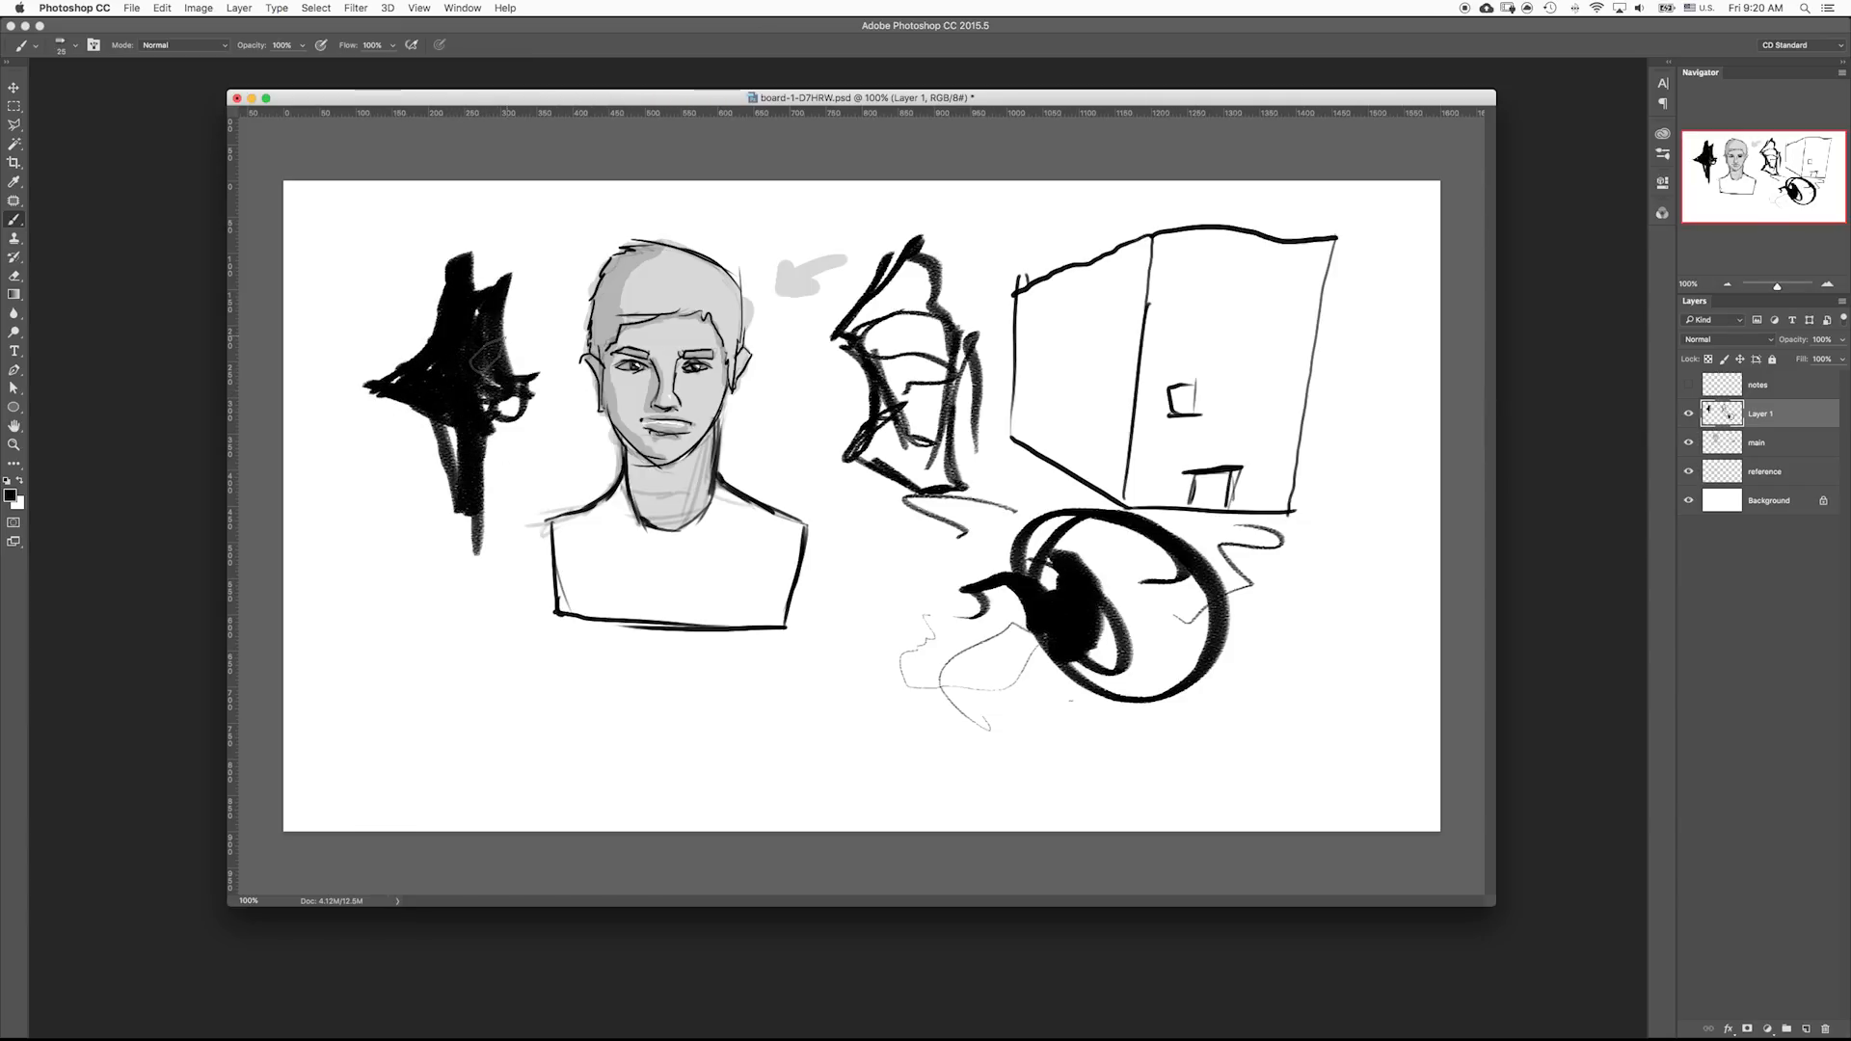
# - Switch back to Storyboarder, add a blank board and delete the board with the bust and building
pyautogui.press('super+Tab')
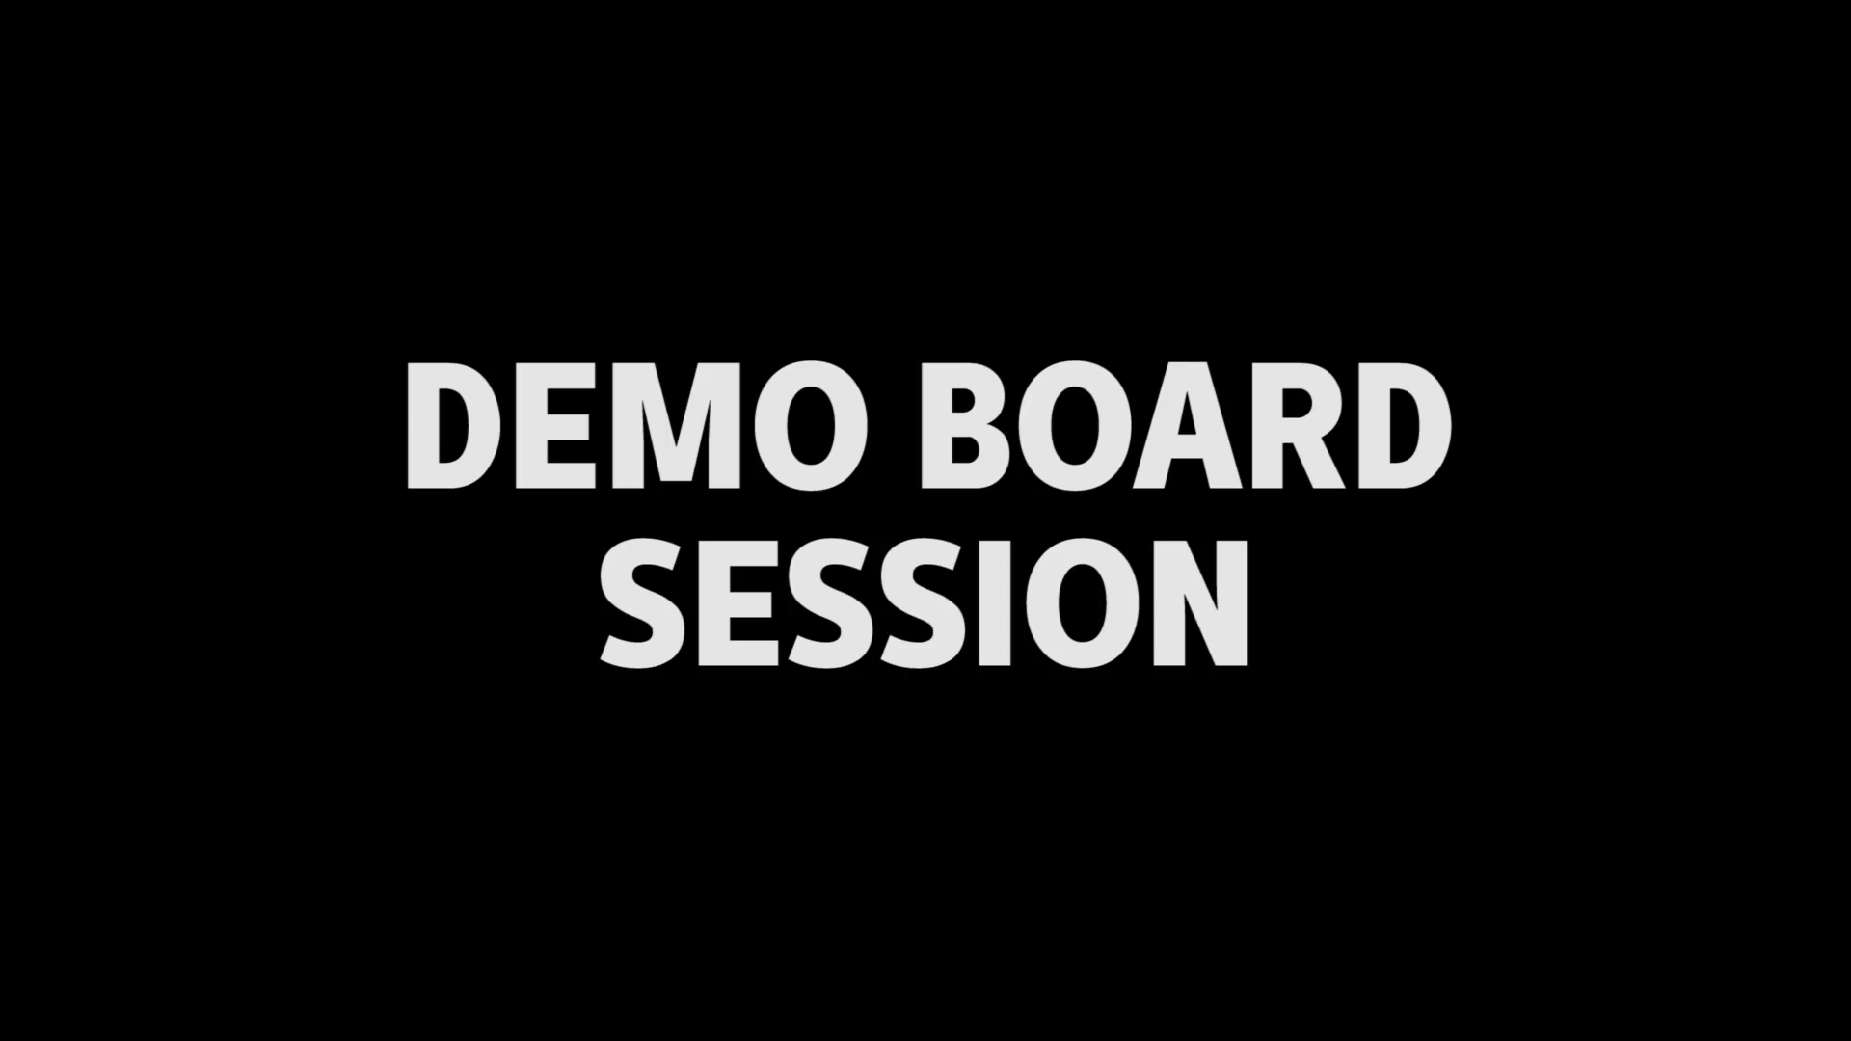
pyautogui.moveTo(70, 935)
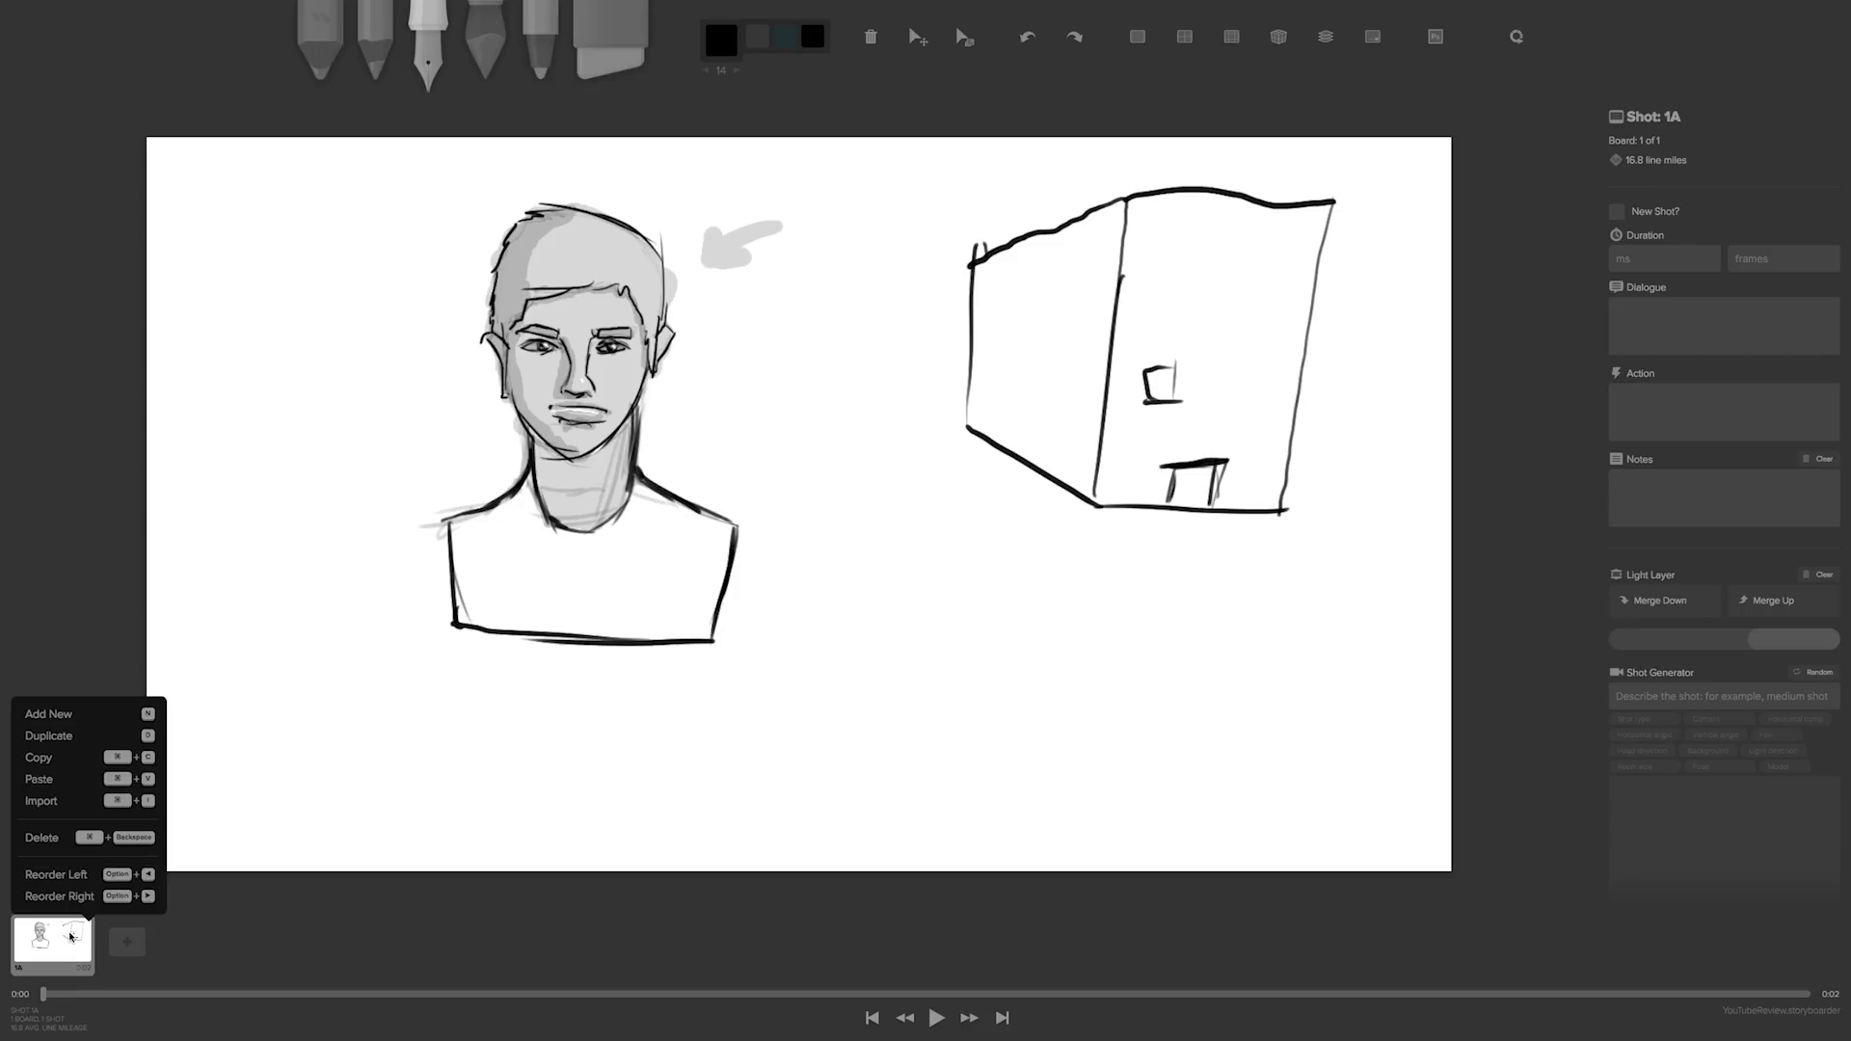
pyautogui.press('super+BackSpace')
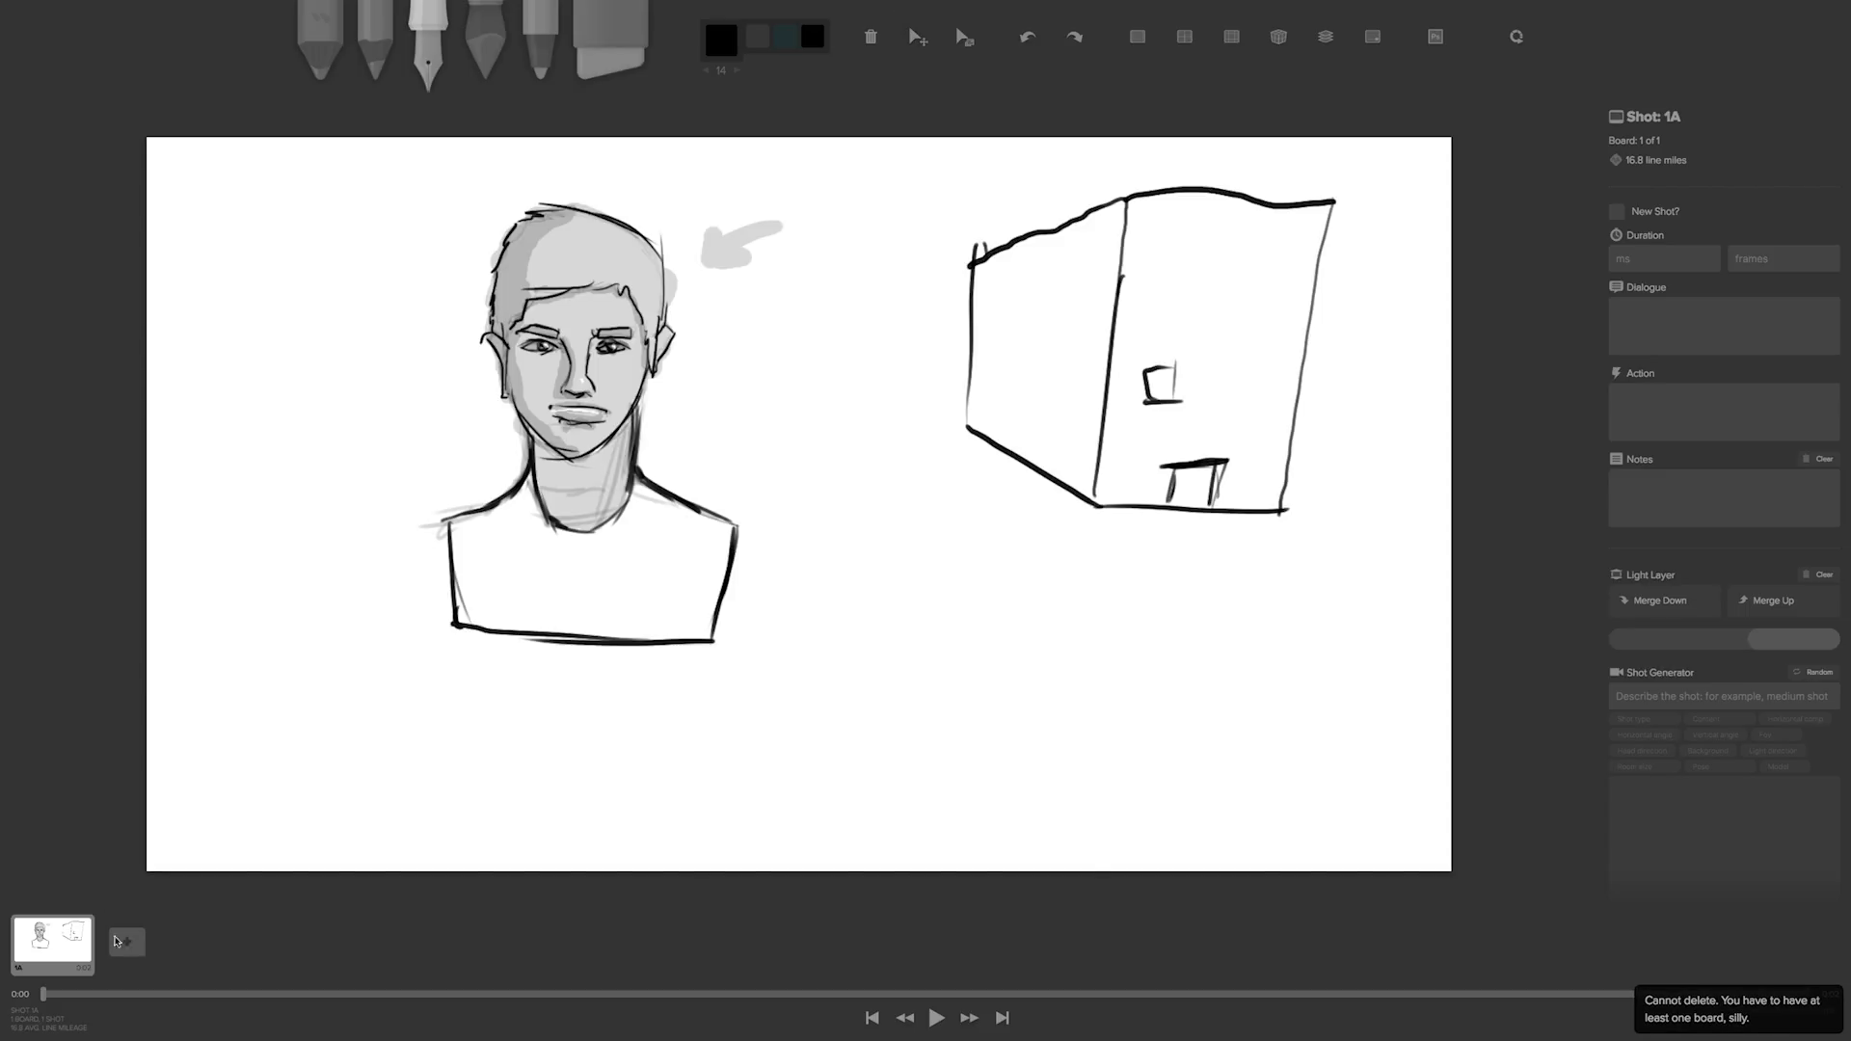
pyautogui.click(128, 943)
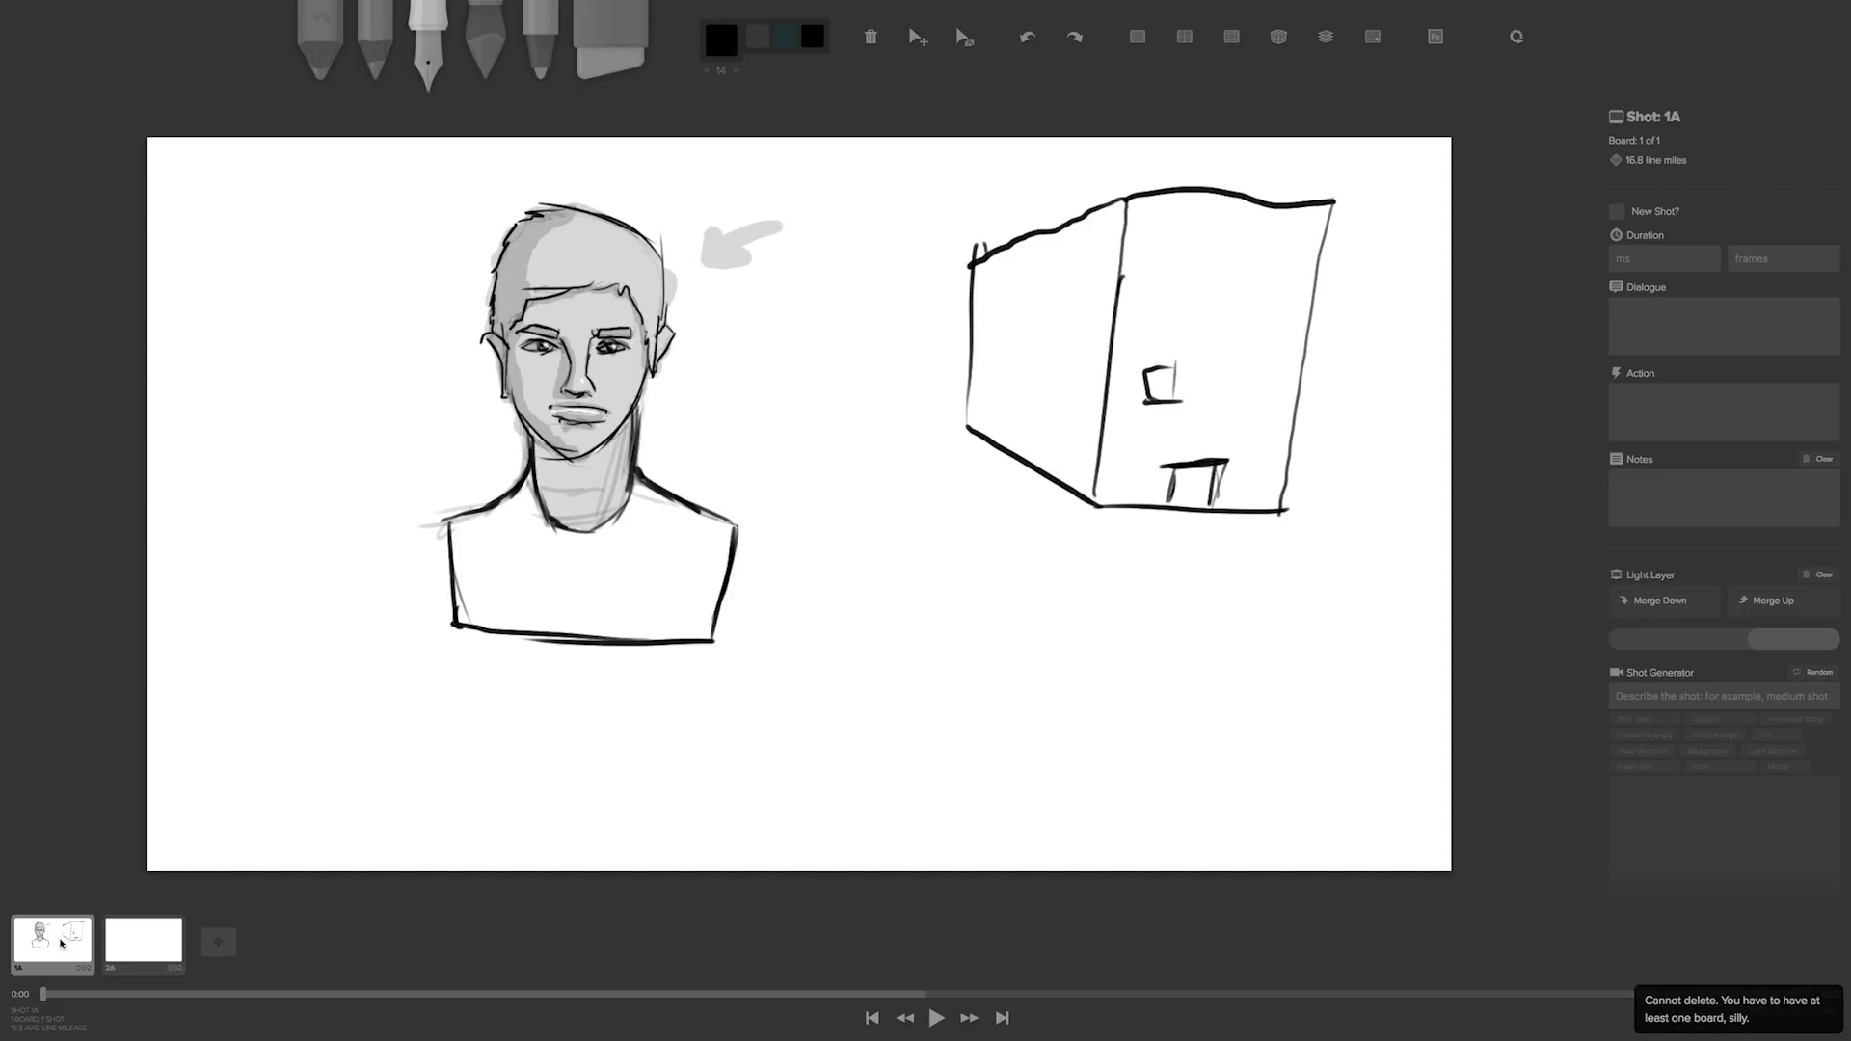
pyautogui.press('super+BackSpace')
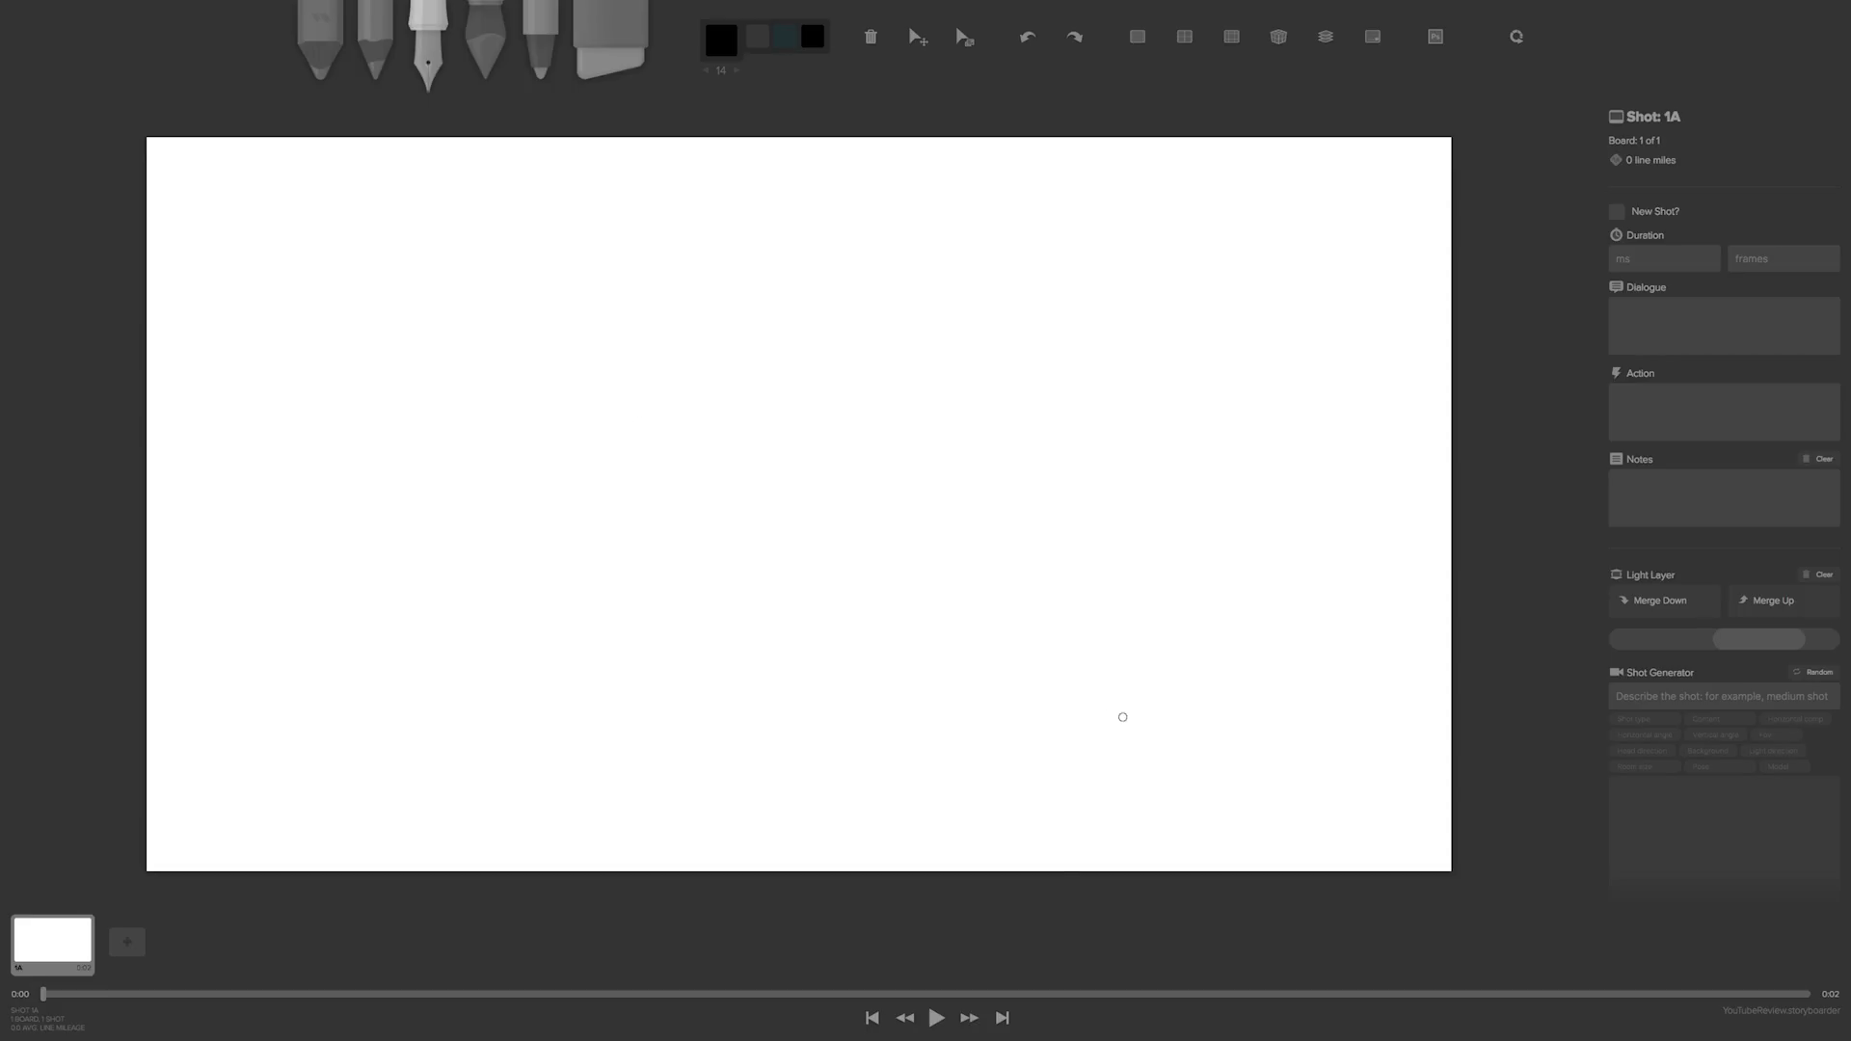
# - Ink a tall rounded character right of the canvas centre, with two round eyes and dot pupils
pyautogui.moveTo(1109, 708)
pyautogui.mouseDown()
pyautogui.moveTo(1075, 730)
pyautogui.moveTo(965, 708)
pyautogui.mouseUp()
pyautogui.moveTo(1109, 712)
pyautogui.mouseDown()
pyautogui.moveTo(1081, 489)
pyautogui.moveTo(1009, 446)
pyautogui.moveTo(947, 529)
pyautogui.moveTo(932, 642)
pyautogui.moveTo(980, 726)
pyautogui.mouseUp()
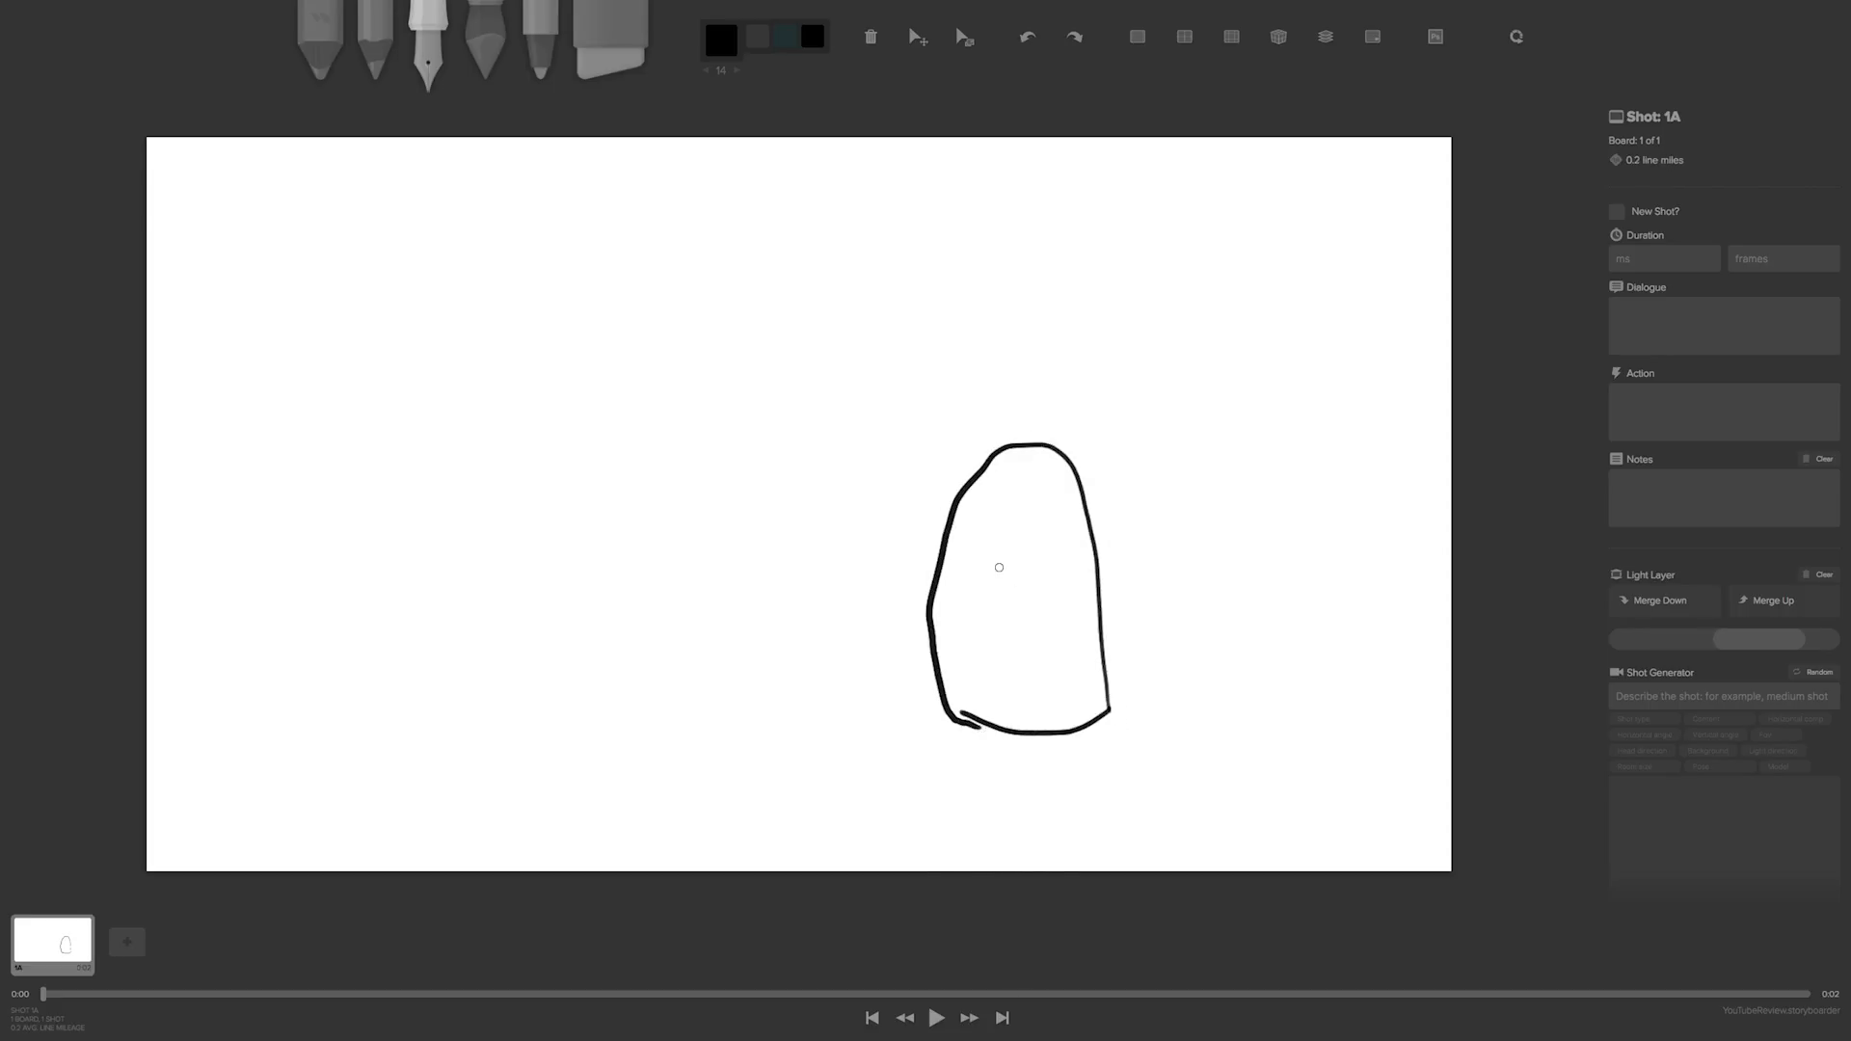
pyautogui.moveTo(994, 546); pyautogui.dragTo(1045, 541)
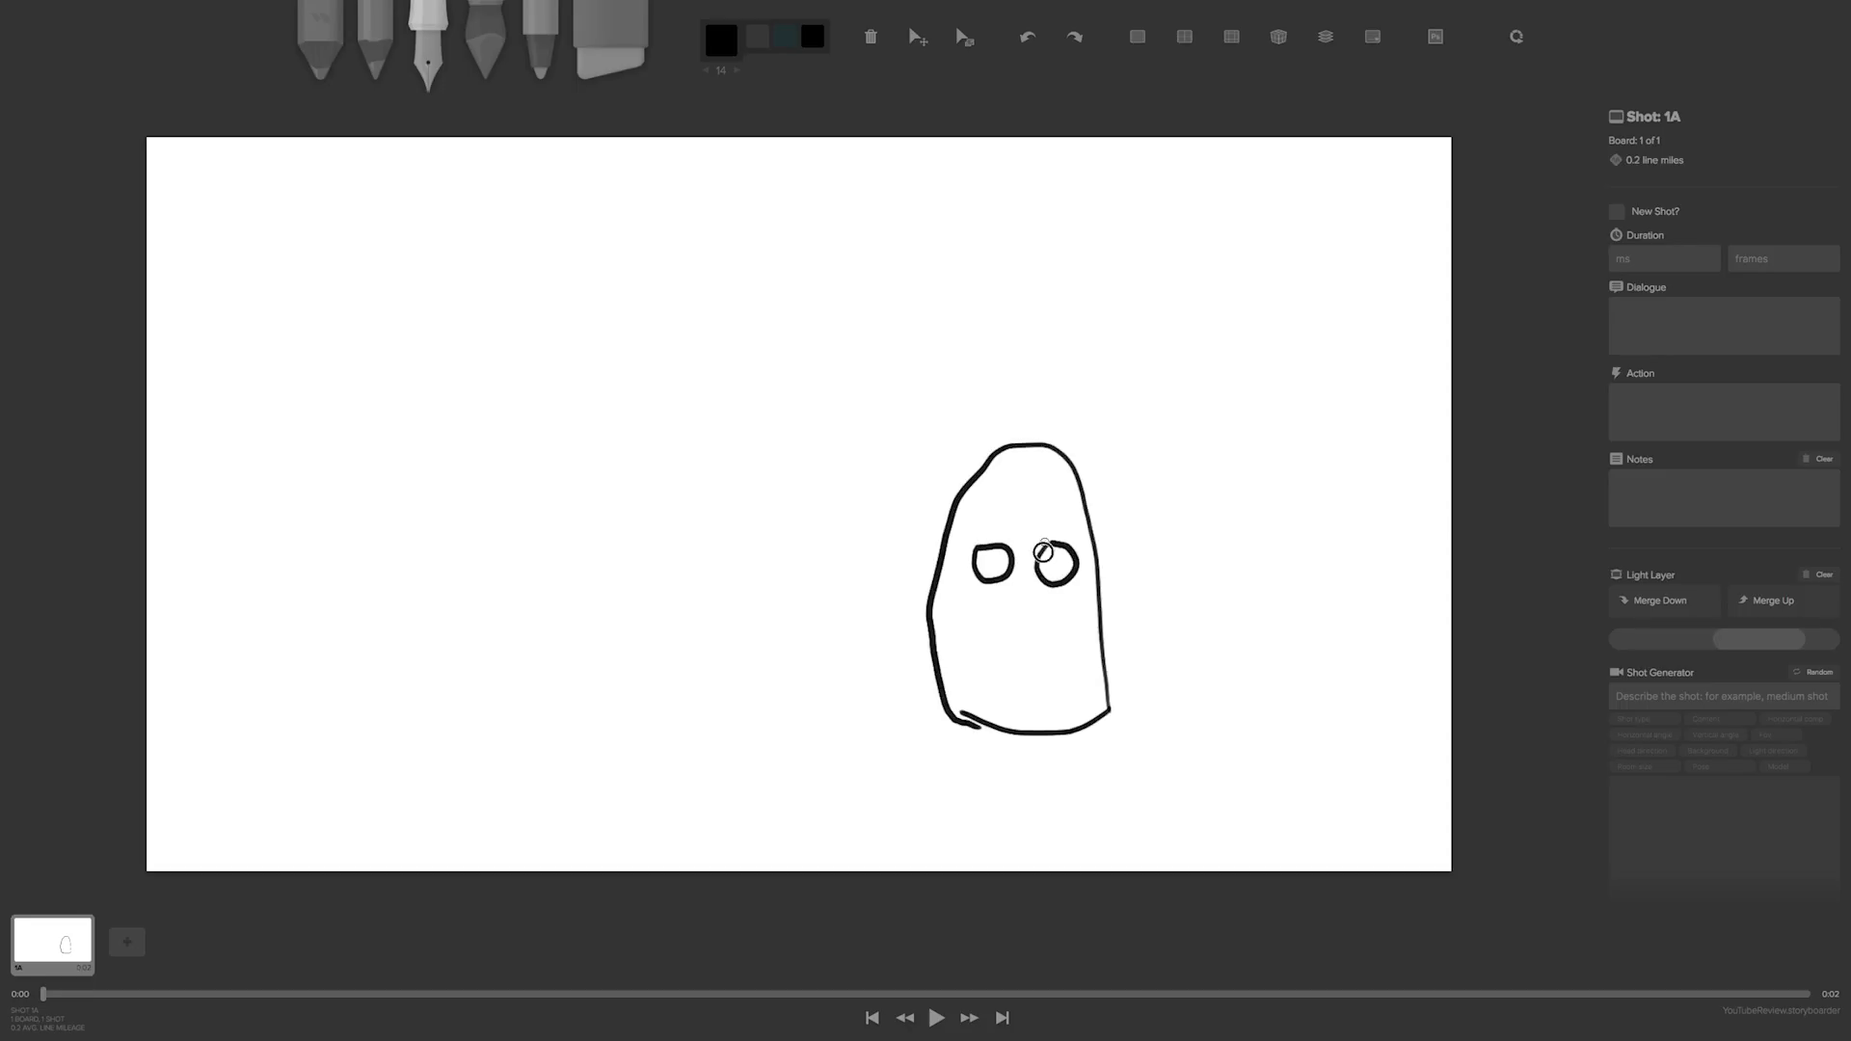
pyautogui.click(1051, 565)
pyautogui.moveTo(992, 561); pyautogui.dragTo(993, 563)
# - Try a round mouth on the character, undo it and draw a short horizontal line as the mouth instead
pyautogui.moveTo(1038, 643)
pyautogui.mouseDown()
pyautogui.moveTo(992, 670)
pyautogui.moveTo(1035, 649)
pyautogui.mouseUp()
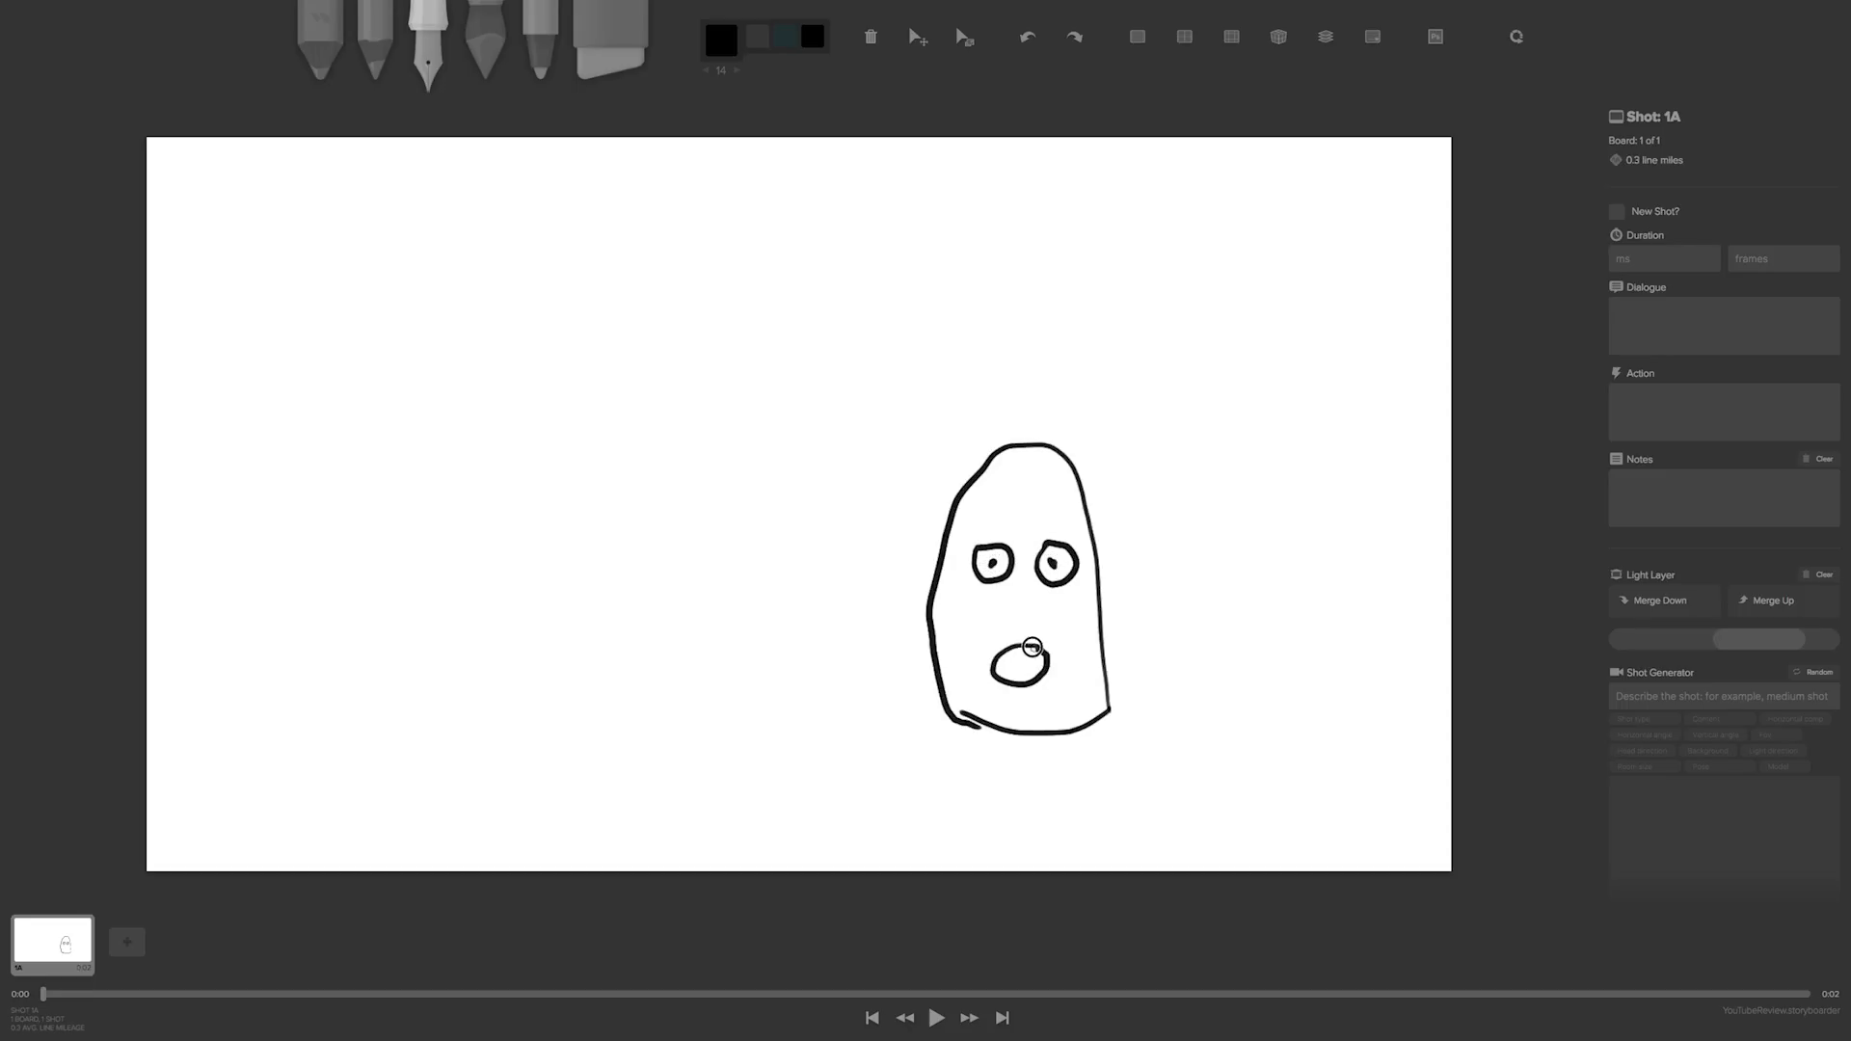
pyautogui.hotkey('ctrl', 'z')
pyautogui.moveTo(1056, 653); pyautogui.dragTo(977, 653)
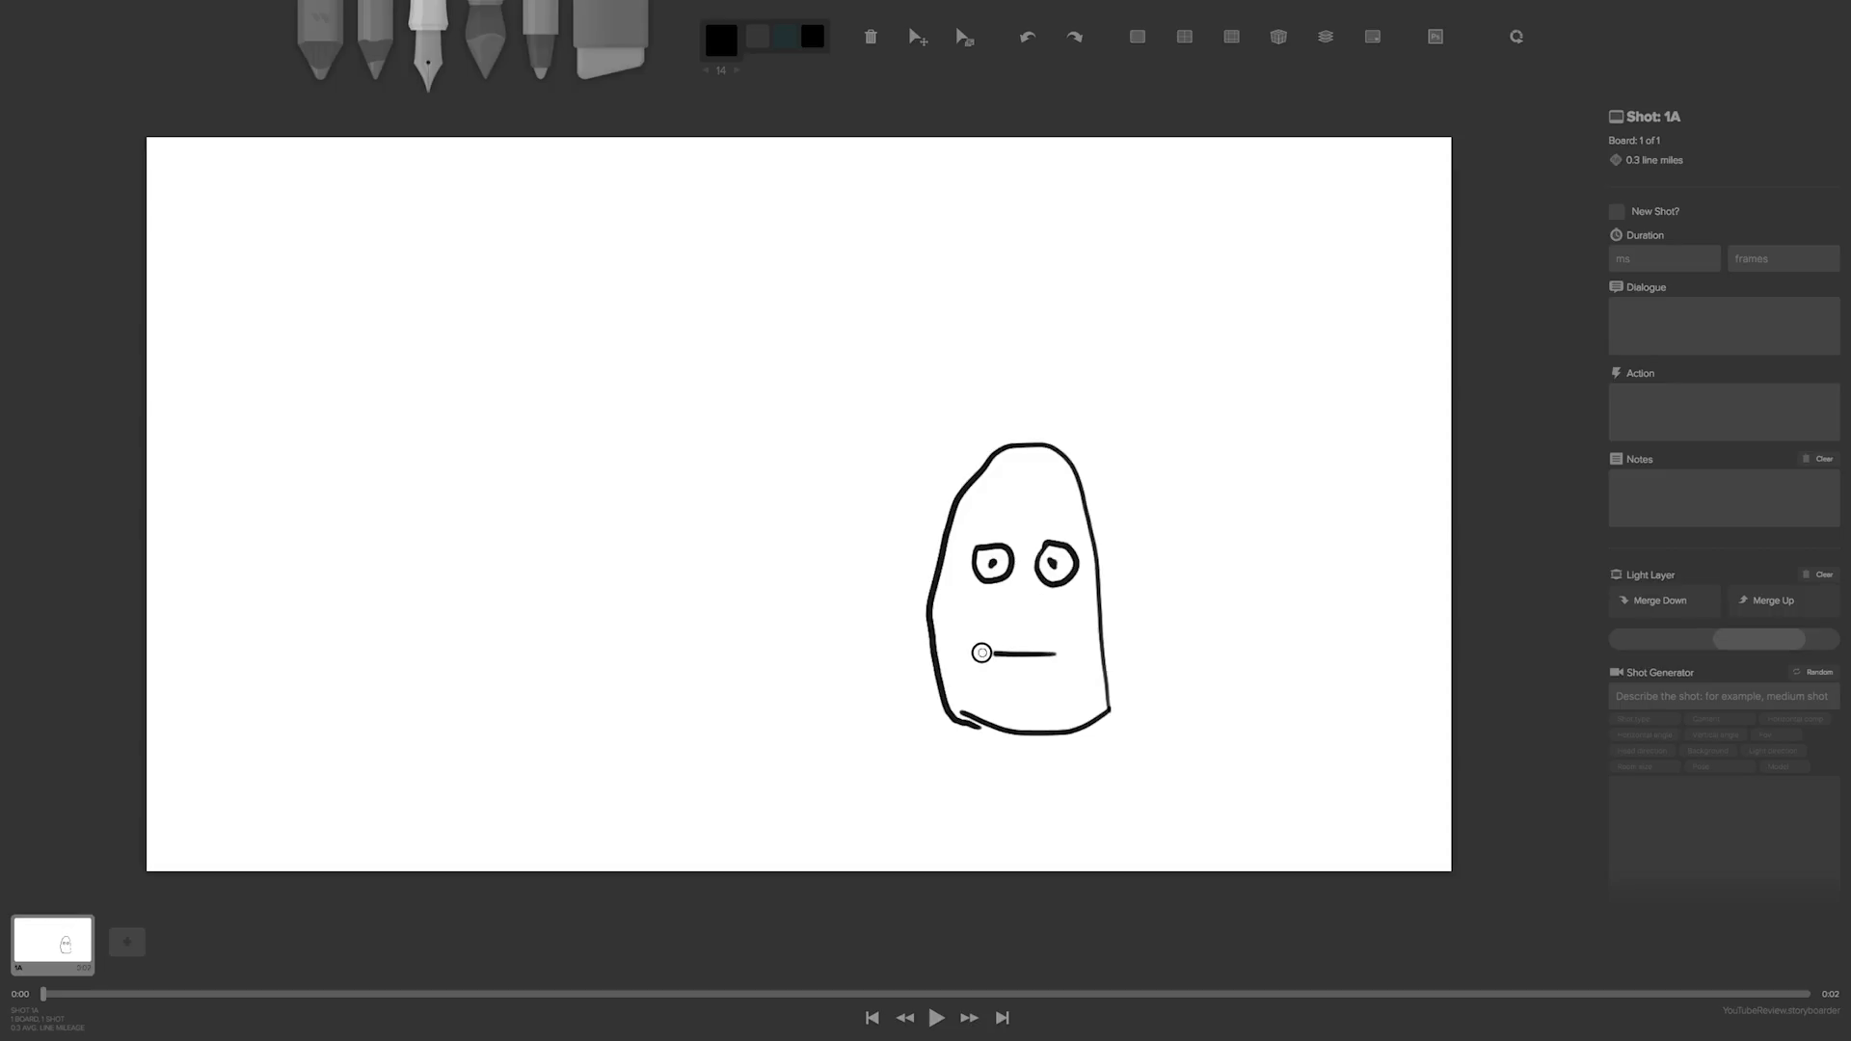
# - Shade the rounded character light grey with the brush at size 53, darkening its right side and painting a cast shadow on the ground
pyautogui.click(487, 60)
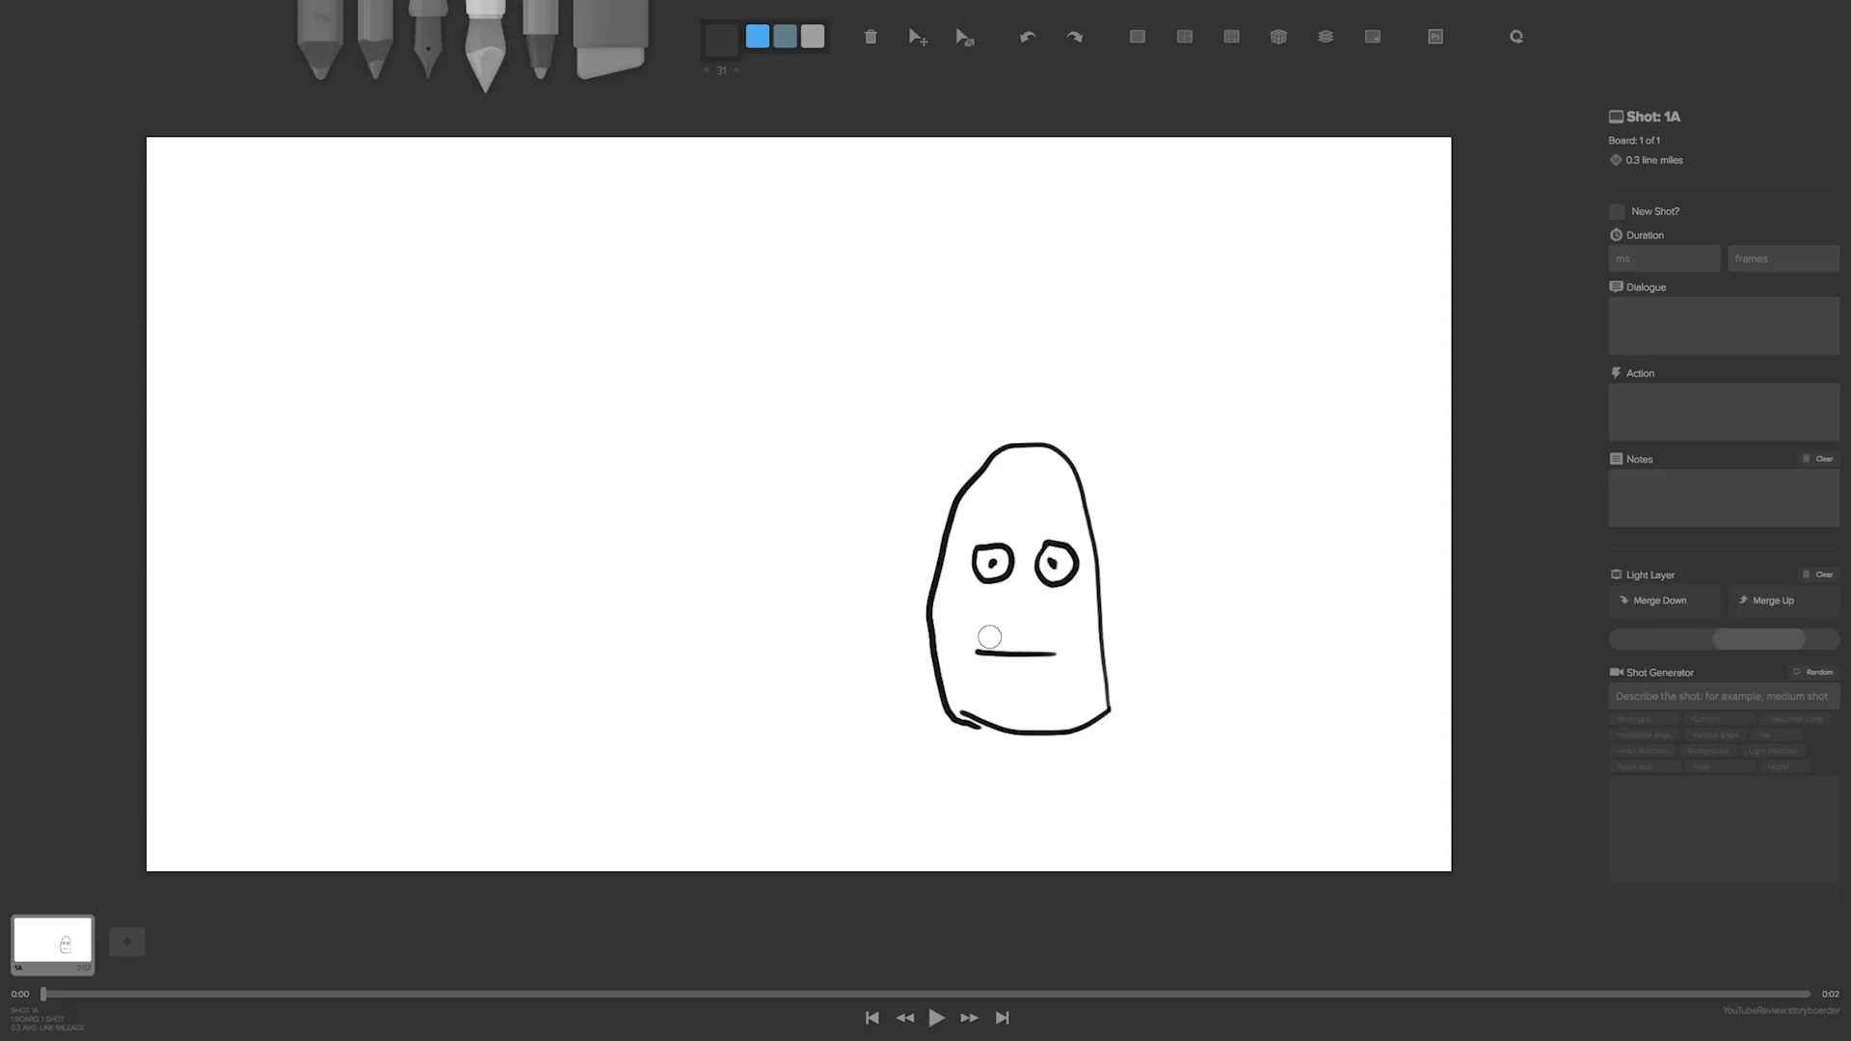
pyautogui.press(']')
pyautogui.press(']')
pyautogui.moveTo(992, 626)
pyautogui.mouseDown()
pyautogui.moveTo(959, 639)
pyautogui.moveTo(966, 709)
pyautogui.moveTo(1092, 700)
pyautogui.moveTo(1081, 589)
pyautogui.moveTo(1081, 631)
pyautogui.moveTo(1046, 616)
pyautogui.moveTo(1030, 651)
pyautogui.moveTo(1071, 683)
pyautogui.moveTo(1021, 626)
pyautogui.moveTo(1044, 596)
pyautogui.moveTo(1018, 538)
pyautogui.moveTo(994, 604)
pyautogui.moveTo(969, 617)
pyautogui.moveTo(953, 591)
pyautogui.moveTo(954, 550)
pyautogui.moveTo(978, 578)
pyautogui.moveTo(1046, 522)
pyautogui.moveTo(1081, 536)
pyautogui.moveTo(1040, 462)
pyautogui.moveTo(965, 534)
pyautogui.moveTo(1022, 490)
pyautogui.moveTo(990, 517)
pyautogui.moveTo(1011, 463)
pyautogui.moveTo(1056, 468)
pyautogui.moveTo(992, 526)
pyautogui.moveTo(966, 647)
pyautogui.moveTo(951, 643)
pyautogui.moveTo(960, 687)
pyautogui.moveTo(979, 711)
pyautogui.moveTo(1189, 715)
pyautogui.moveTo(976, 721)
pyautogui.mouseUp()
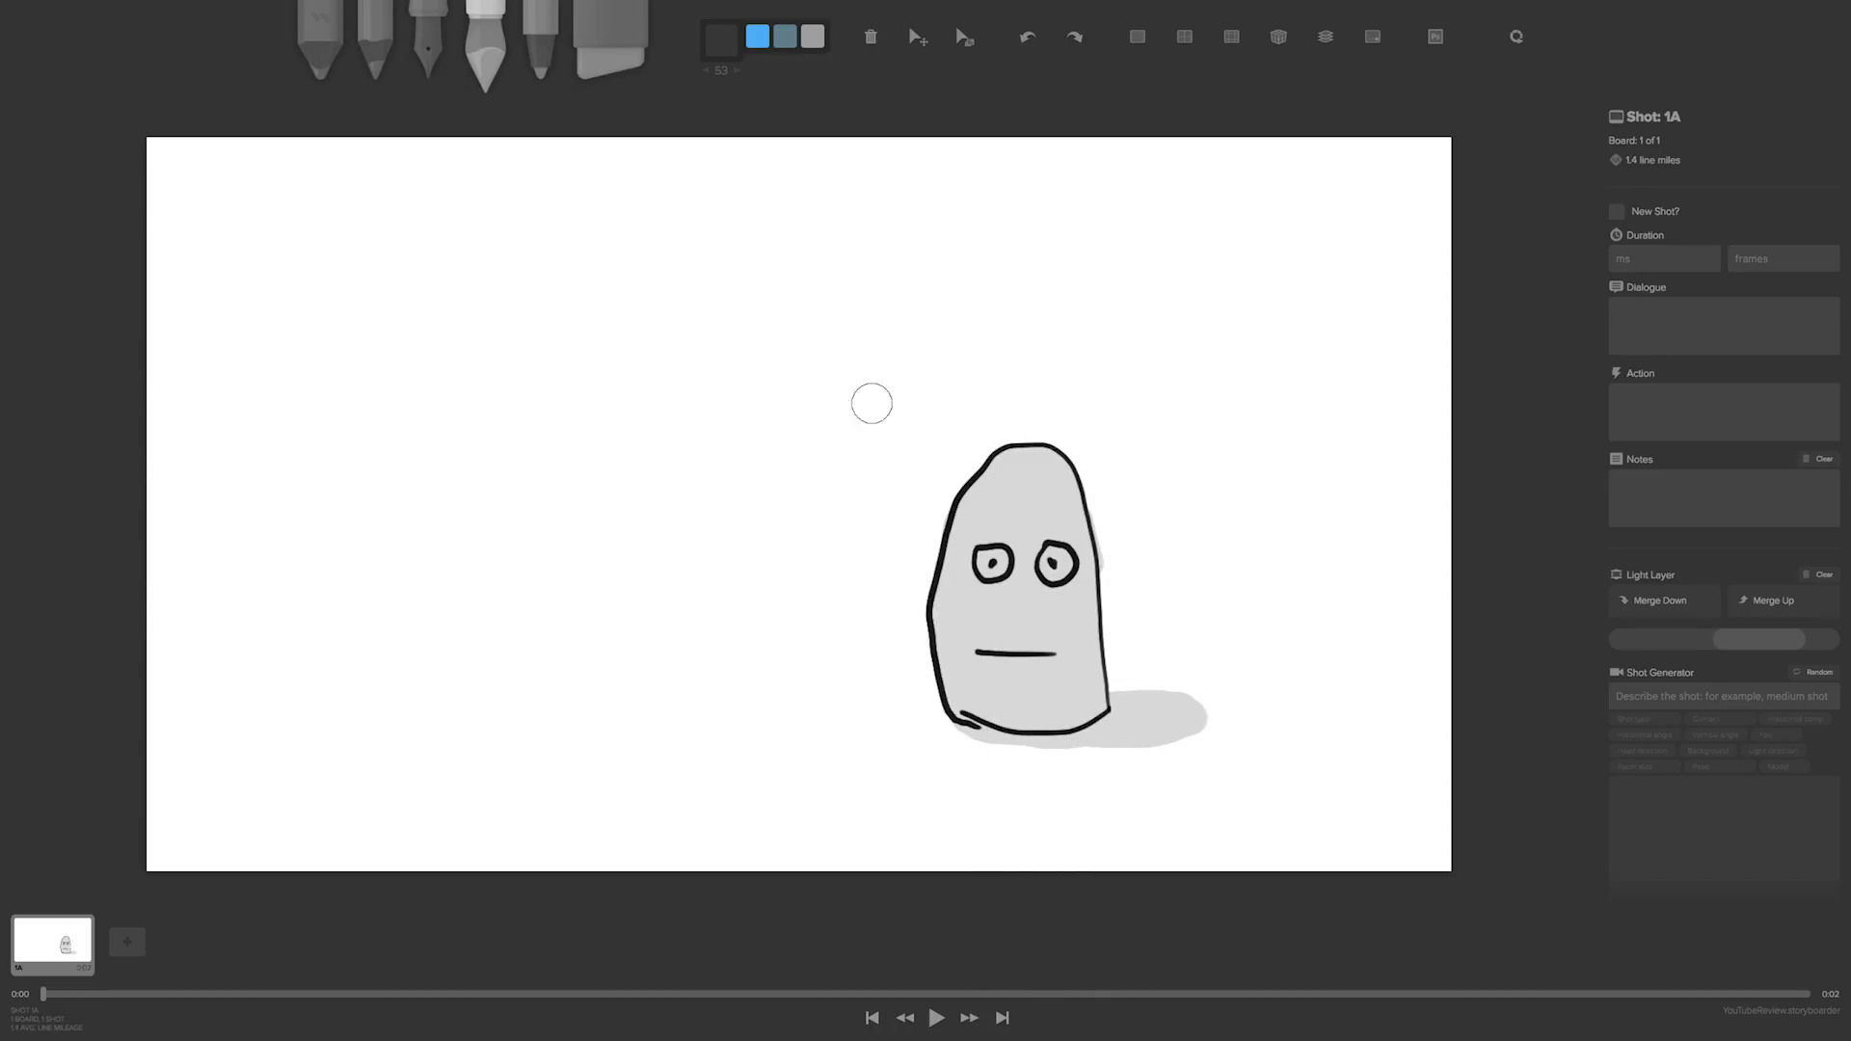
pyautogui.moveTo(1046, 457)
pyautogui.mouseDown()
pyautogui.moveTo(1079, 537)
pyautogui.moveTo(1092, 699)
pyautogui.moveTo(966, 730)
pyautogui.moveTo(1185, 723)
pyautogui.moveTo(1123, 704)
pyautogui.moveTo(1108, 709)
pyautogui.moveTo(1184, 725)
pyautogui.moveTo(1109, 735)
pyautogui.moveTo(1123, 717)
pyautogui.mouseUp()
pyautogui.moveTo(1127, 704)
pyautogui.mouseDown()
pyautogui.moveTo(1188, 725)
pyautogui.moveTo(973, 736)
pyautogui.mouseUp()
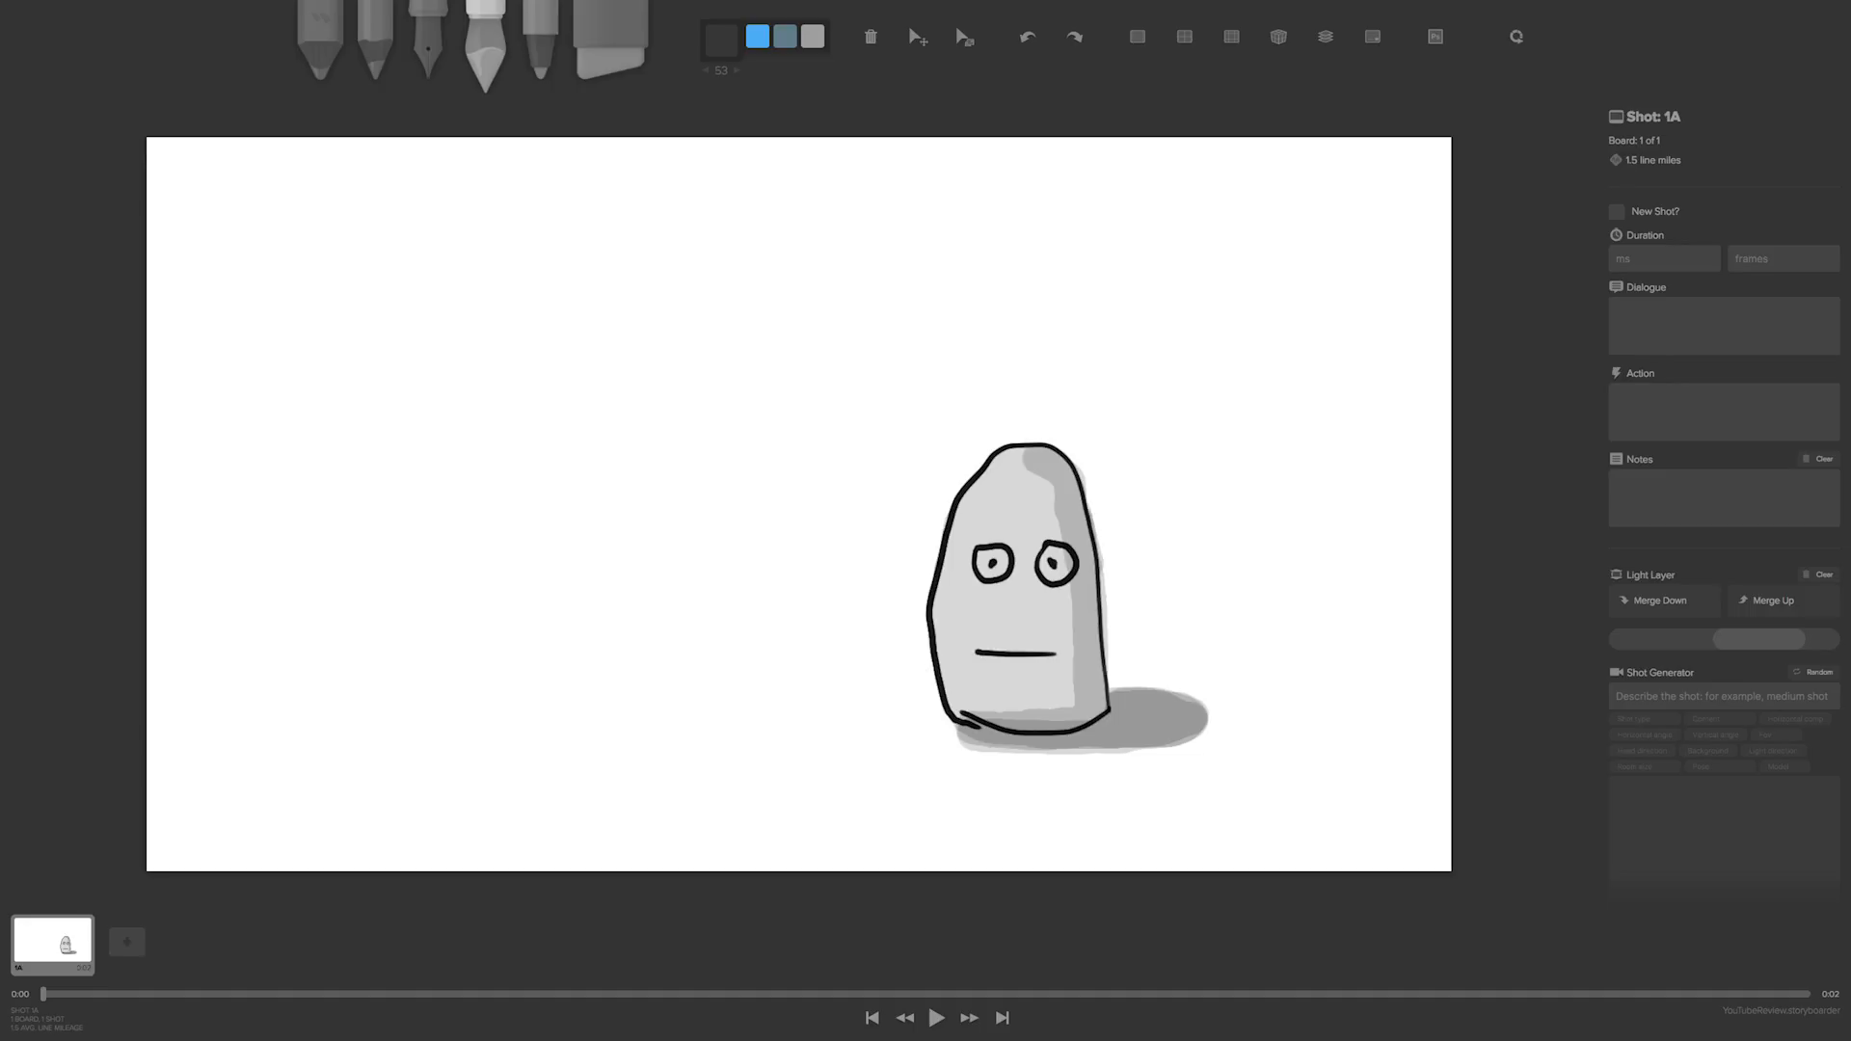
# - Enter "Hummmm hummm" as the board's dialogue and duplicate the board
pyautogui.click(1723, 326)
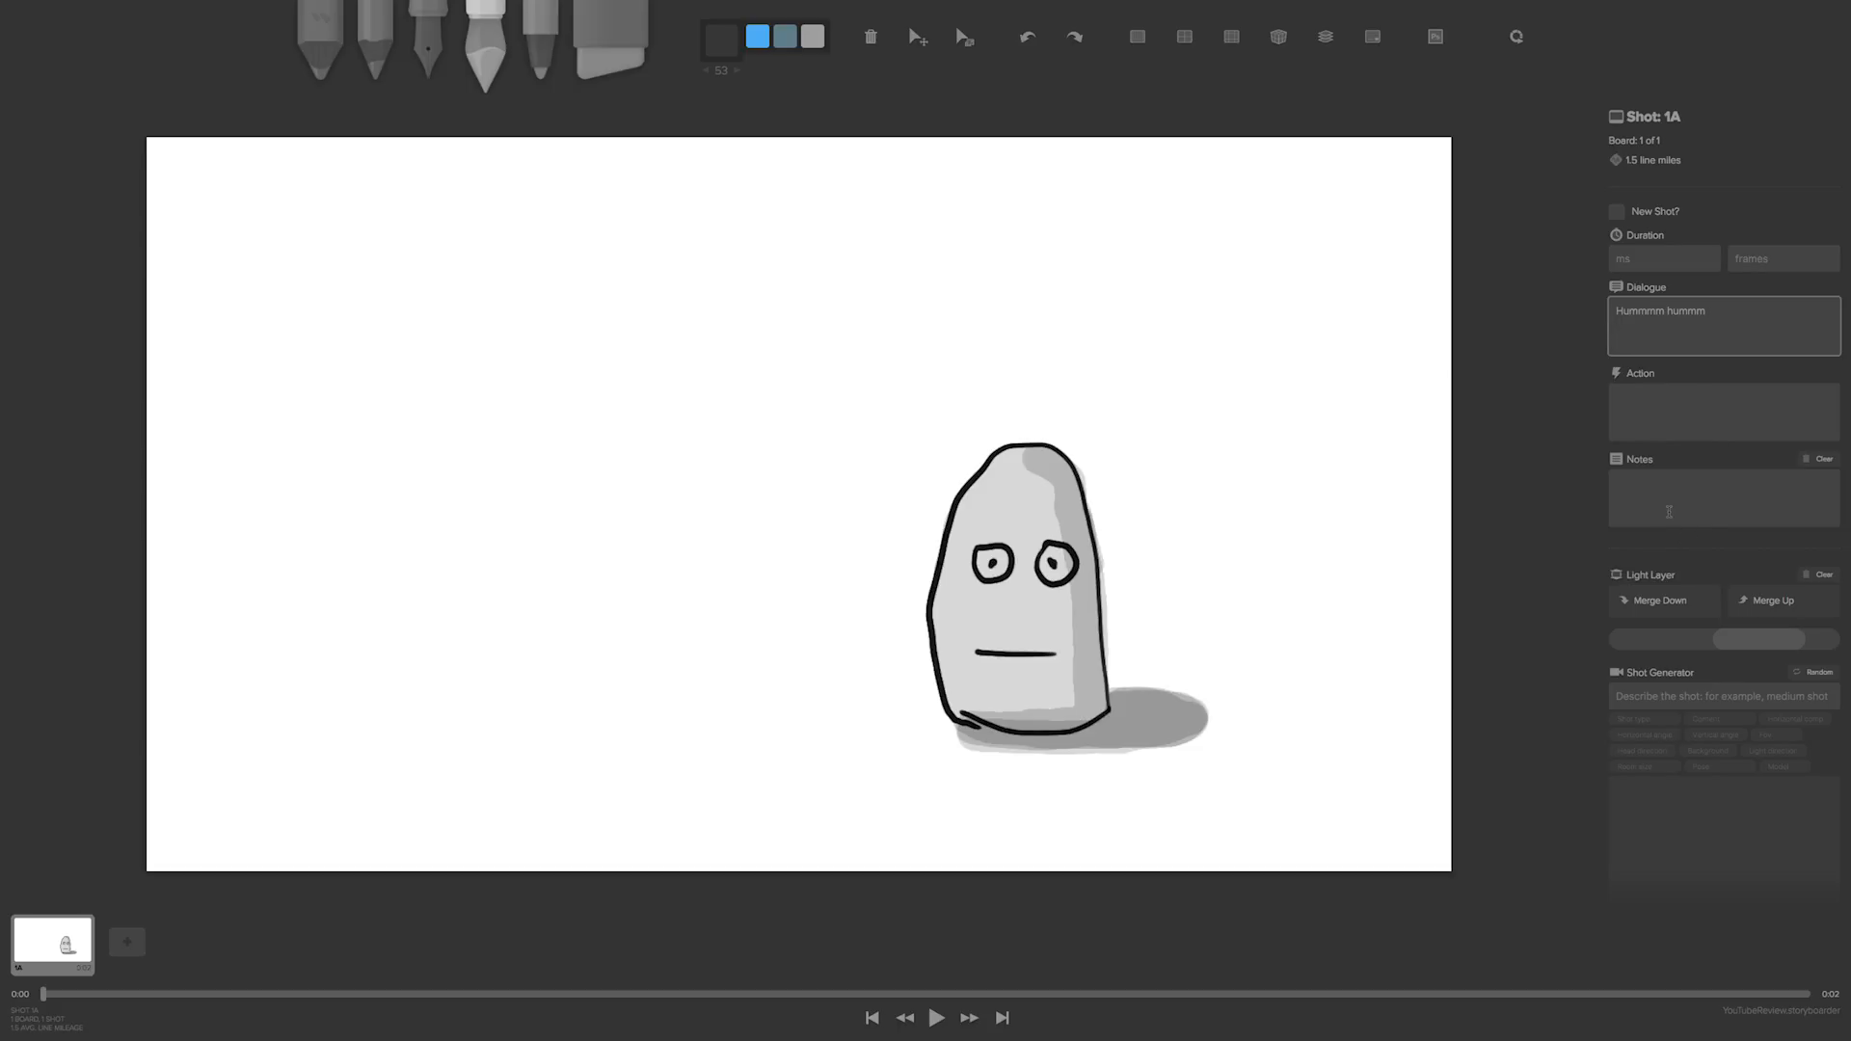
pyautogui.scroll(-3, 1682, 578)
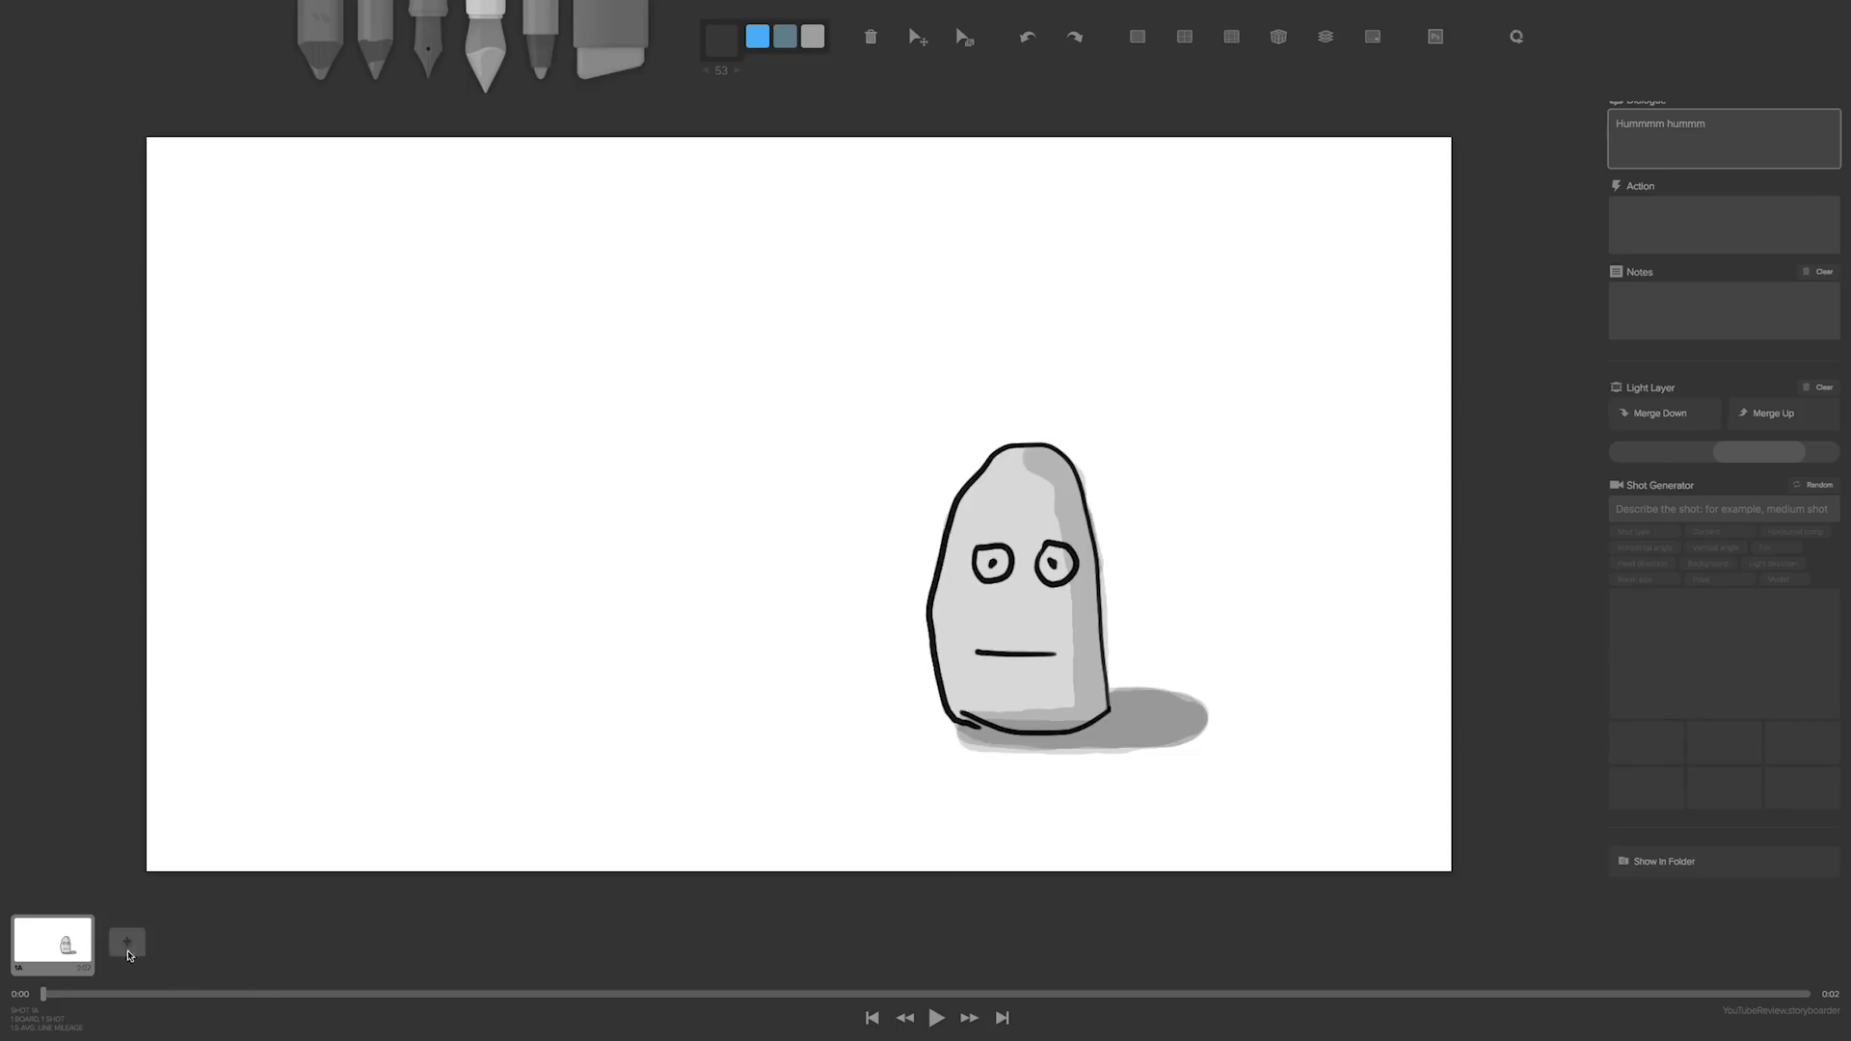
pyautogui.moveTo(60, 947)
pyautogui.click(83, 955)
pyautogui.press('d')
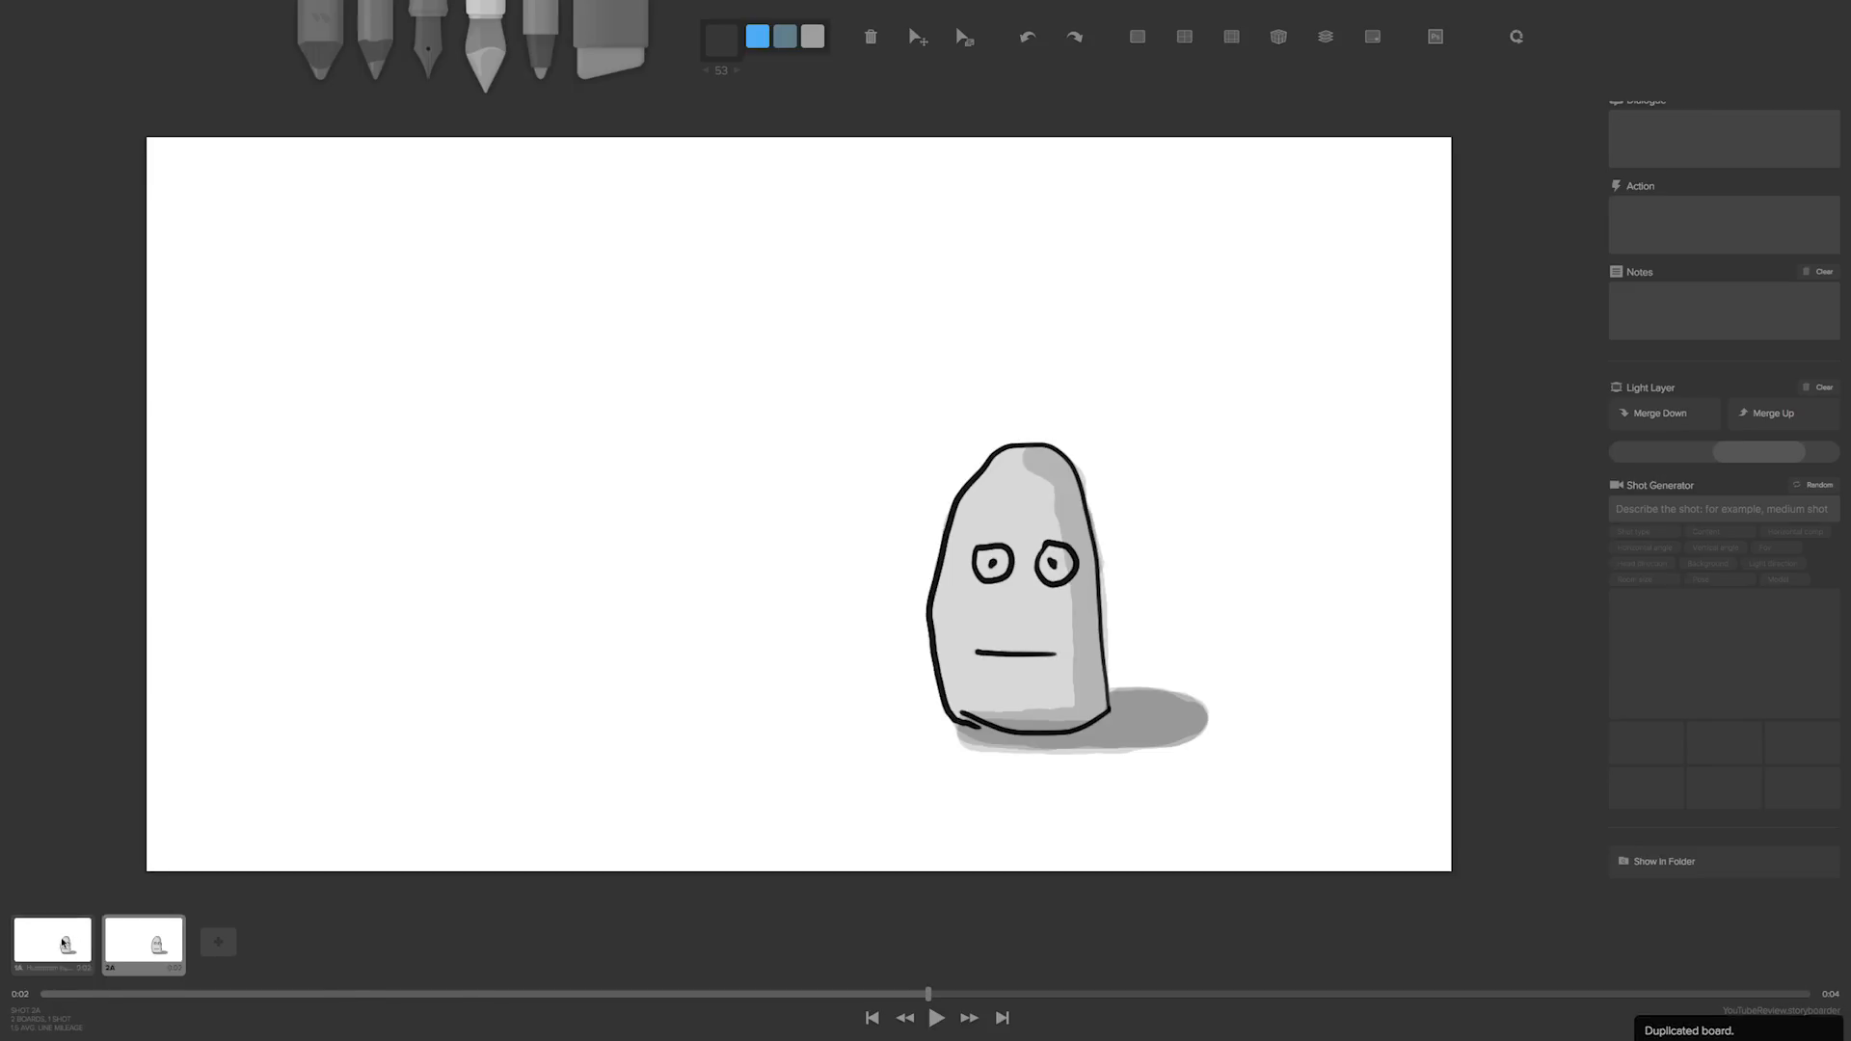
# - On the duplicated board, ink a box-shaped head with visible side and underside in the upper left of the canvas
pyautogui.moveTo(130, 956)
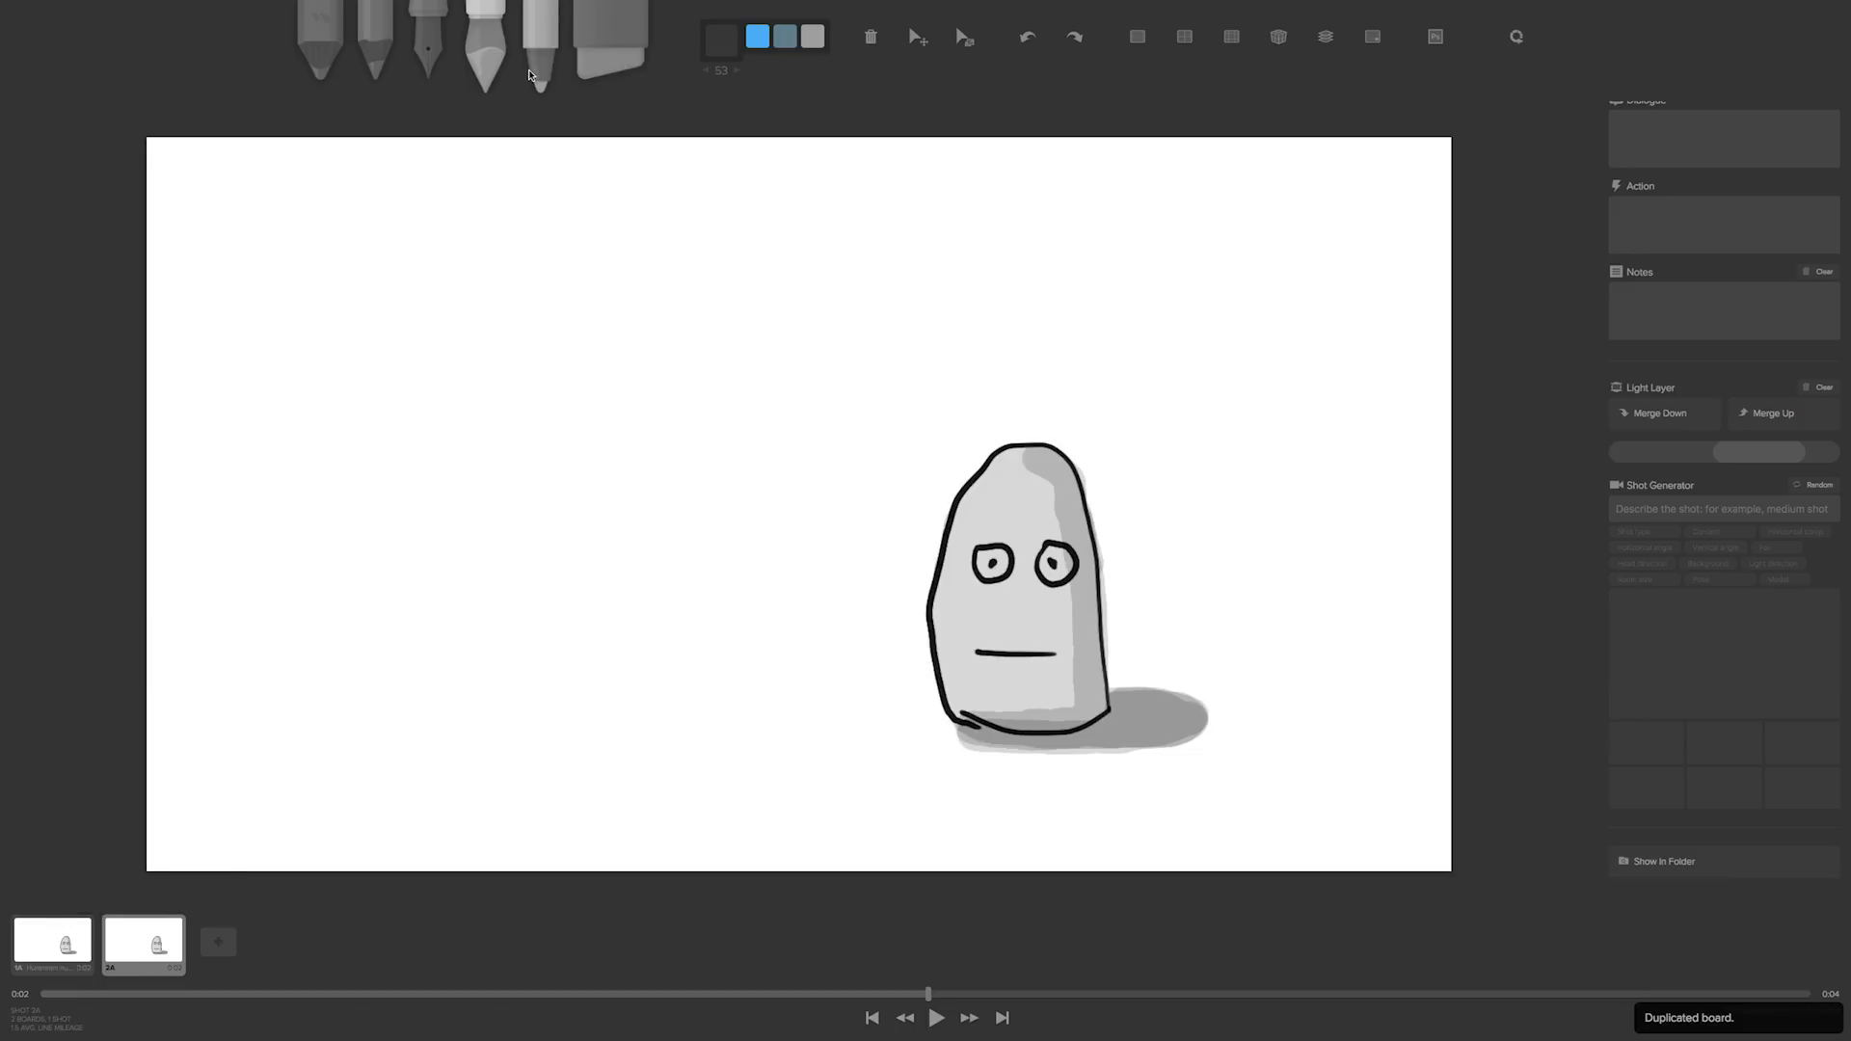
pyautogui.click(435, 65)
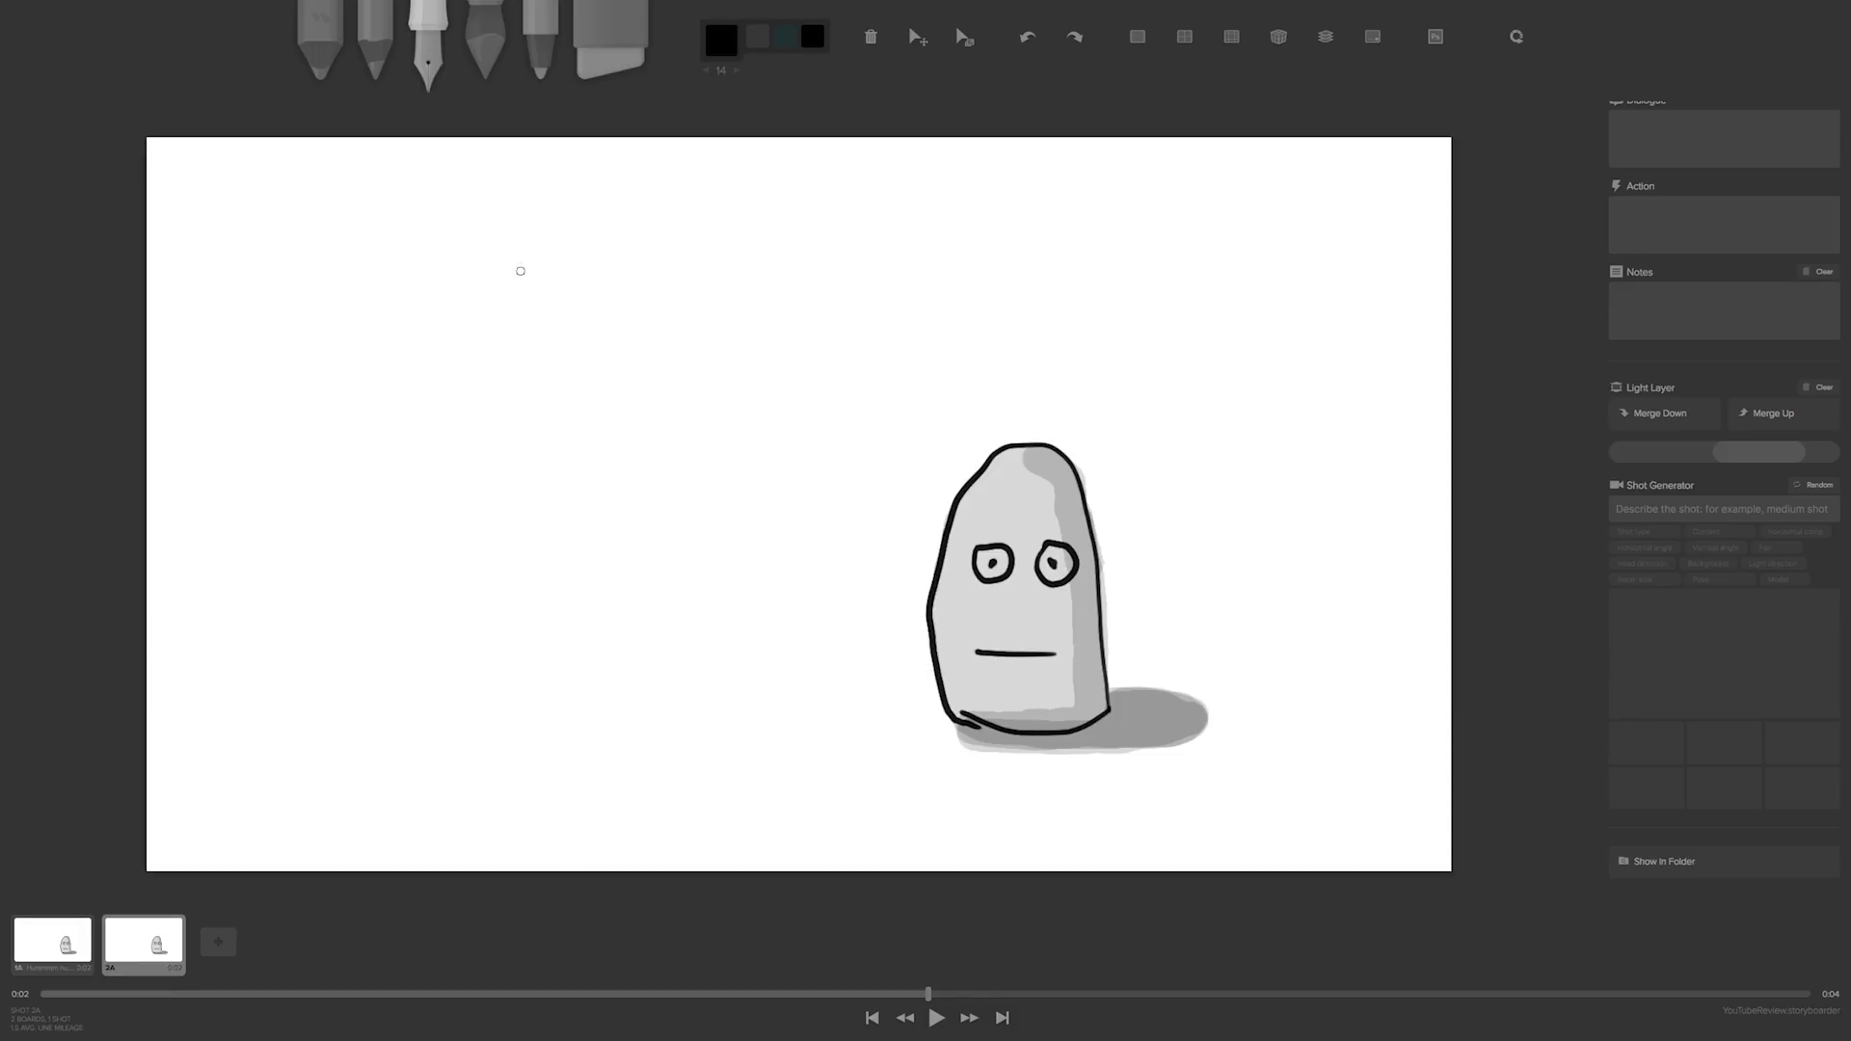
pyautogui.moveTo(562, 273)
pyautogui.mouseDown()
pyautogui.moveTo(570, 406)
pyautogui.moveTo(435, 404)
pyautogui.moveTo(435, 287)
pyautogui.moveTo(563, 279)
pyautogui.mouseUp()
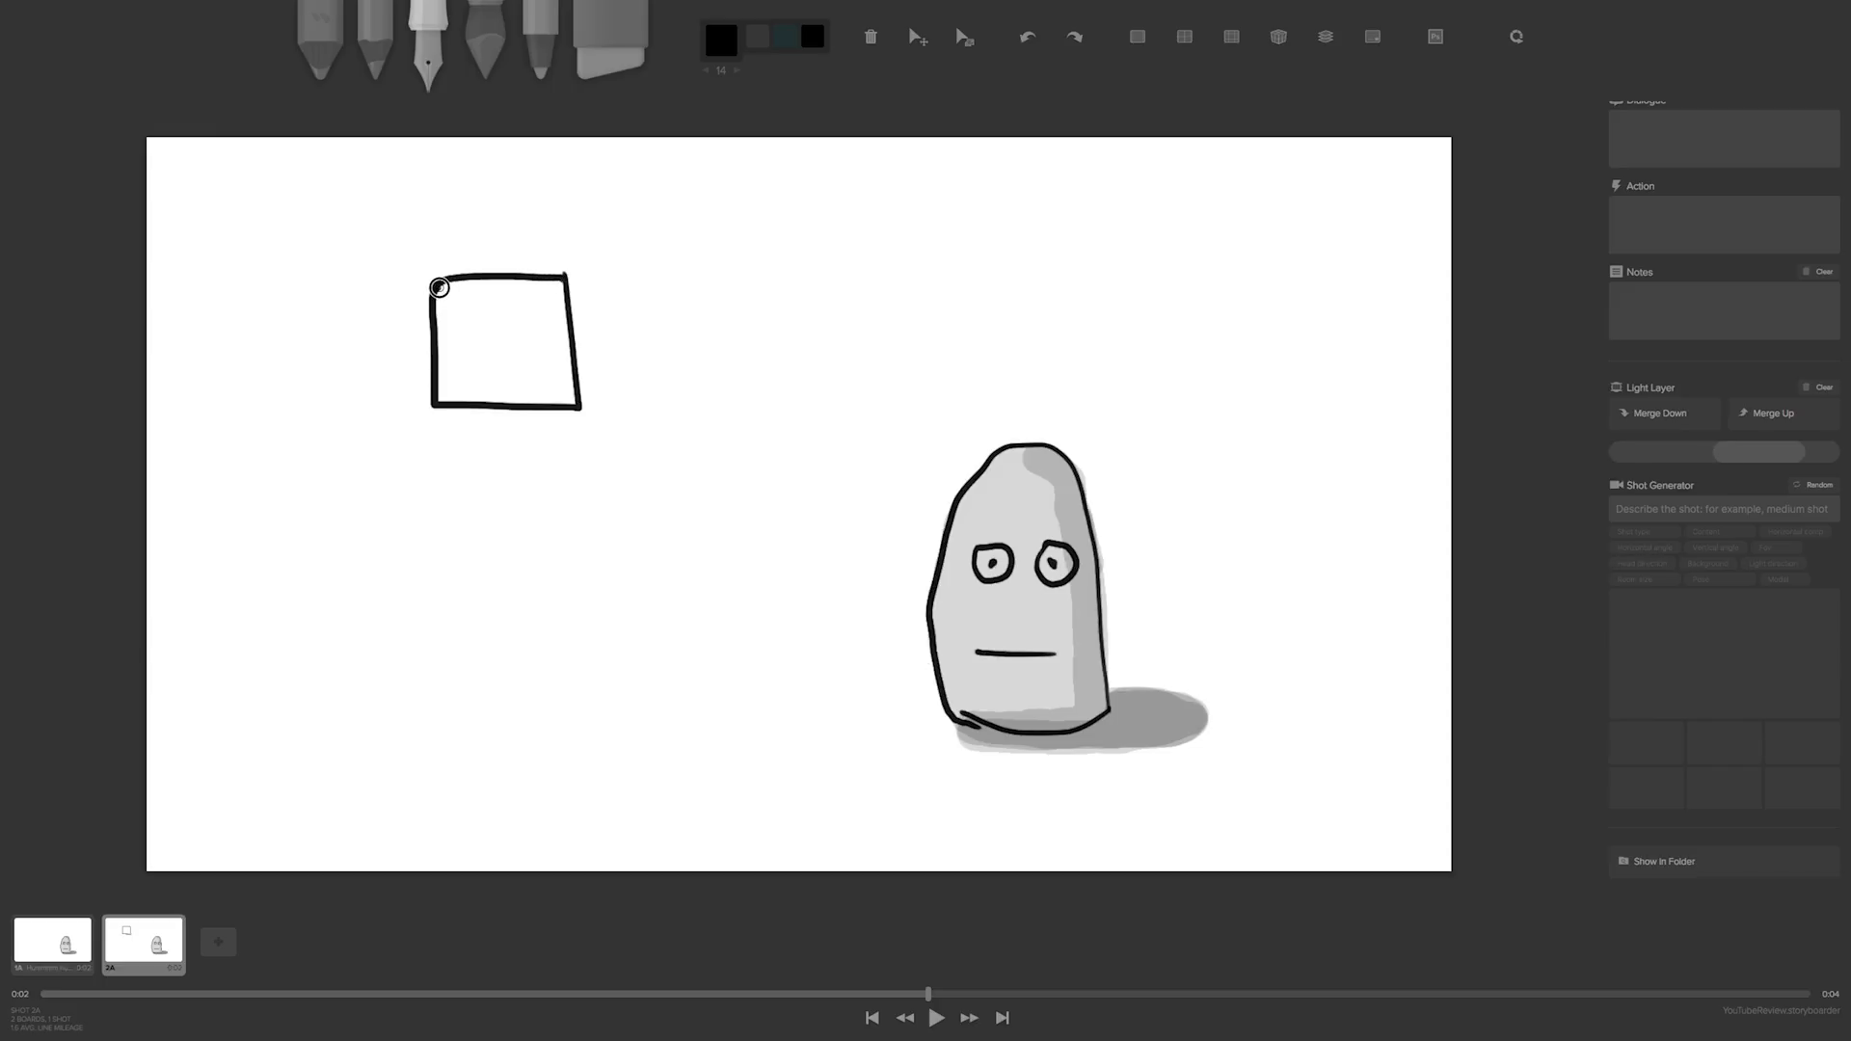
pyautogui.moveTo(439, 280); pyautogui.dragTo(396, 334)
pyautogui.moveTo(439, 409); pyautogui.dragTo(404, 436)
pyautogui.moveTo(396, 334); pyautogui.dragTo(401, 435)
pyautogui.moveTo(578, 409)
pyautogui.mouseDown()
pyautogui.moveTo(562, 430)
pyautogui.moveTo(401, 438)
pyautogui.mouseUp()
# - Ink a tall box-shaped body beneath the head and give the face two caret-shaped eyes and a short straight mouth
pyautogui.moveTo(522, 463)
pyautogui.mouseDown()
pyautogui.moveTo(435, 469)
pyautogui.moveTo(537, 475)
pyautogui.moveTo(542, 757)
pyautogui.moveTo(436, 754)
pyautogui.mouseUp()
pyautogui.moveTo(434, 472); pyautogui.dragTo(436, 756)
pyautogui.moveTo(433, 471)
pyautogui.mouseDown()
pyautogui.moveTo(411, 499)
pyautogui.moveTo(417, 749)
pyautogui.moveTo(439, 749)
pyautogui.mouseUp()
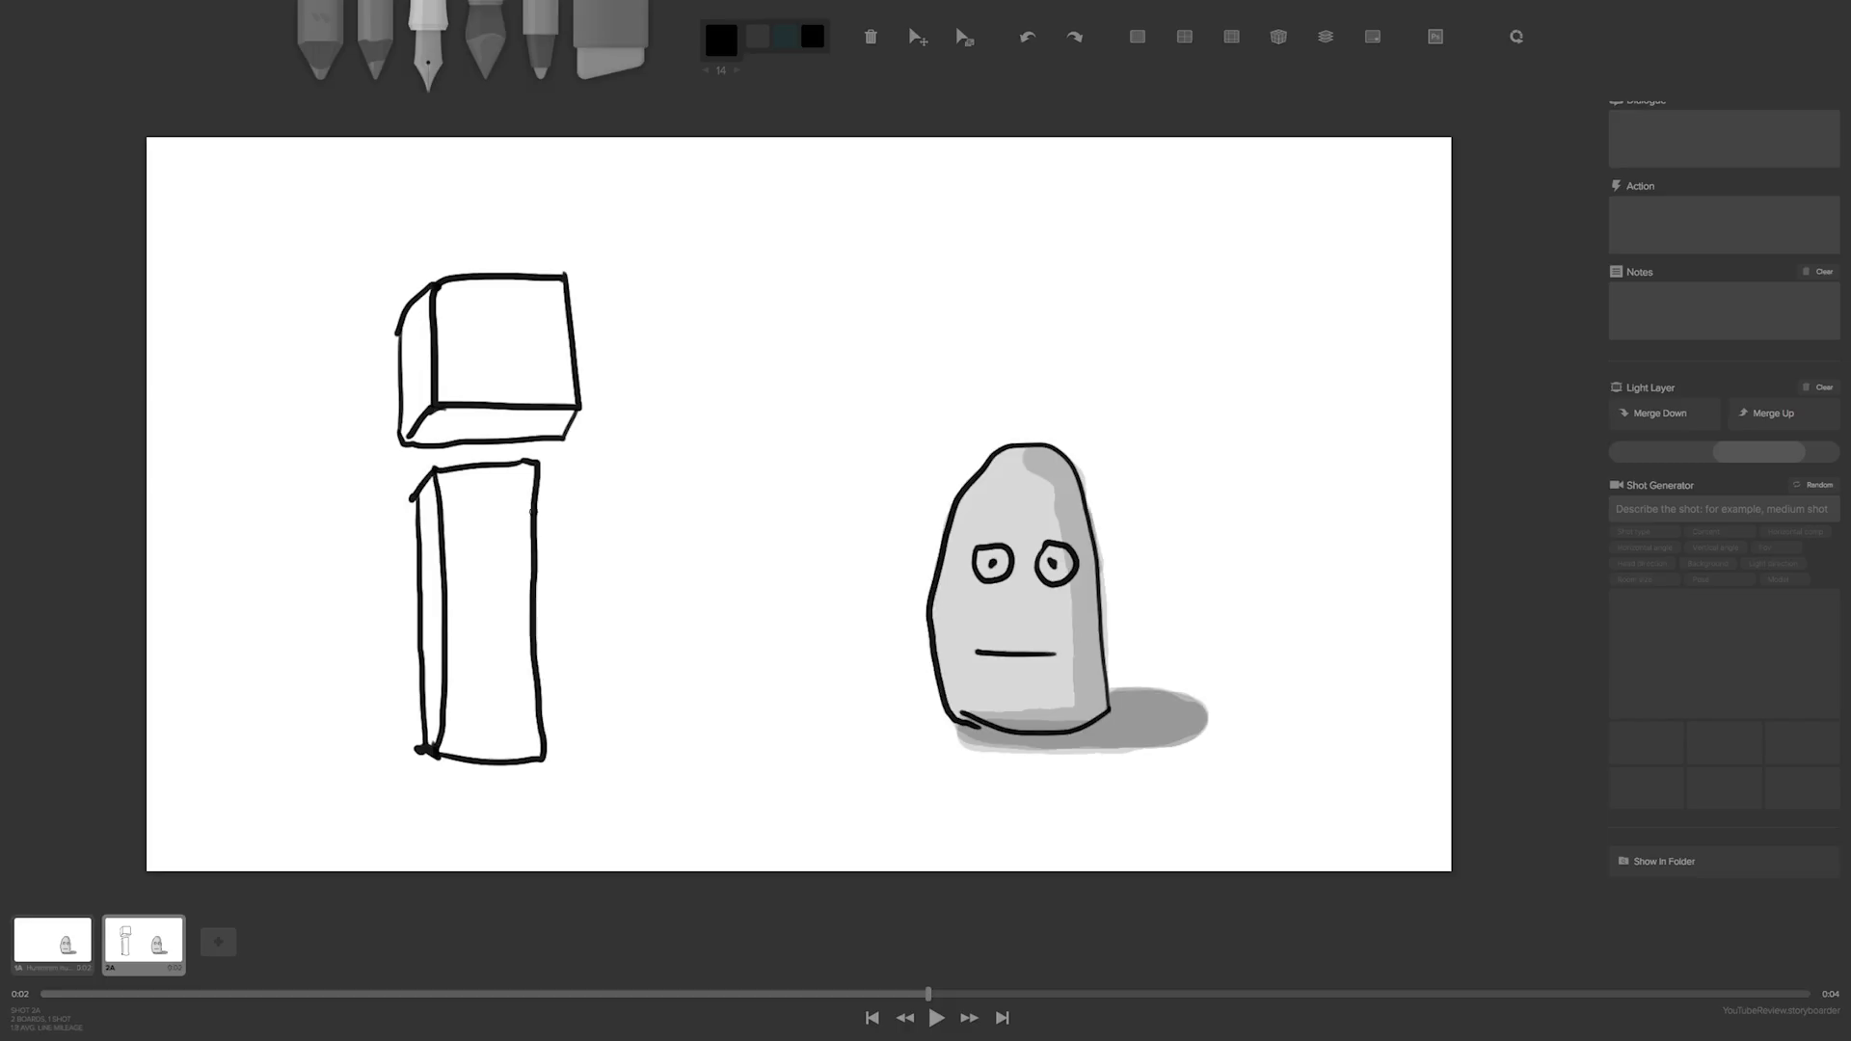
pyautogui.moveTo(541, 338)
pyautogui.mouseDown()
pyautogui.moveTo(478, 326)
pyautogui.moveTo(464, 346)
pyautogui.moveTo(488, 372)
pyautogui.mouseUp()
# - Fill the box character's head and body with light grey using the brush
pyautogui.click(484, 65)
pyautogui.moveTo(424, 333)
pyautogui.mouseDown()
pyautogui.moveTo(419, 412)
pyautogui.moveTo(553, 413)
pyautogui.moveTo(548, 306)
pyautogui.moveTo(451, 302)
pyautogui.moveTo(476, 289)
pyautogui.moveTo(426, 324)
pyautogui.moveTo(412, 376)
pyautogui.moveTo(440, 393)
pyautogui.moveTo(475, 349)
pyautogui.moveTo(543, 379)
pyautogui.moveTo(530, 395)
pyautogui.moveTo(486, 334)
pyautogui.moveTo(473, 346)
pyautogui.moveTo(528, 409)
pyautogui.mouseUp()
pyautogui.moveTo(482, 525)
pyautogui.mouseDown()
pyautogui.moveTo(477, 667)
pyautogui.moveTo(445, 672)
pyautogui.moveTo(449, 733)
pyautogui.moveTo(509, 743)
pyautogui.moveTo(448, 742)
pyautogui.moveTo(516, 751)
pyautogui.moveTo(519, 594)
pyautogui.moveTo(484, 646)
pyautogui.moveTo(471, 592)
pyautogui.moveTo(445, 587)
pyautogui.moveTo(437, 670)
pyautogui.moveTo(434, 492)
pyautogui.moveTo(521, 482)
pyautogui.moveTo(484, 618)
pyautogui.moveTo(508, 631)
pyautogui.moveTo(517, 498)
pyautogui.moveTo(467, 527)
pyautogui.mouseUp()
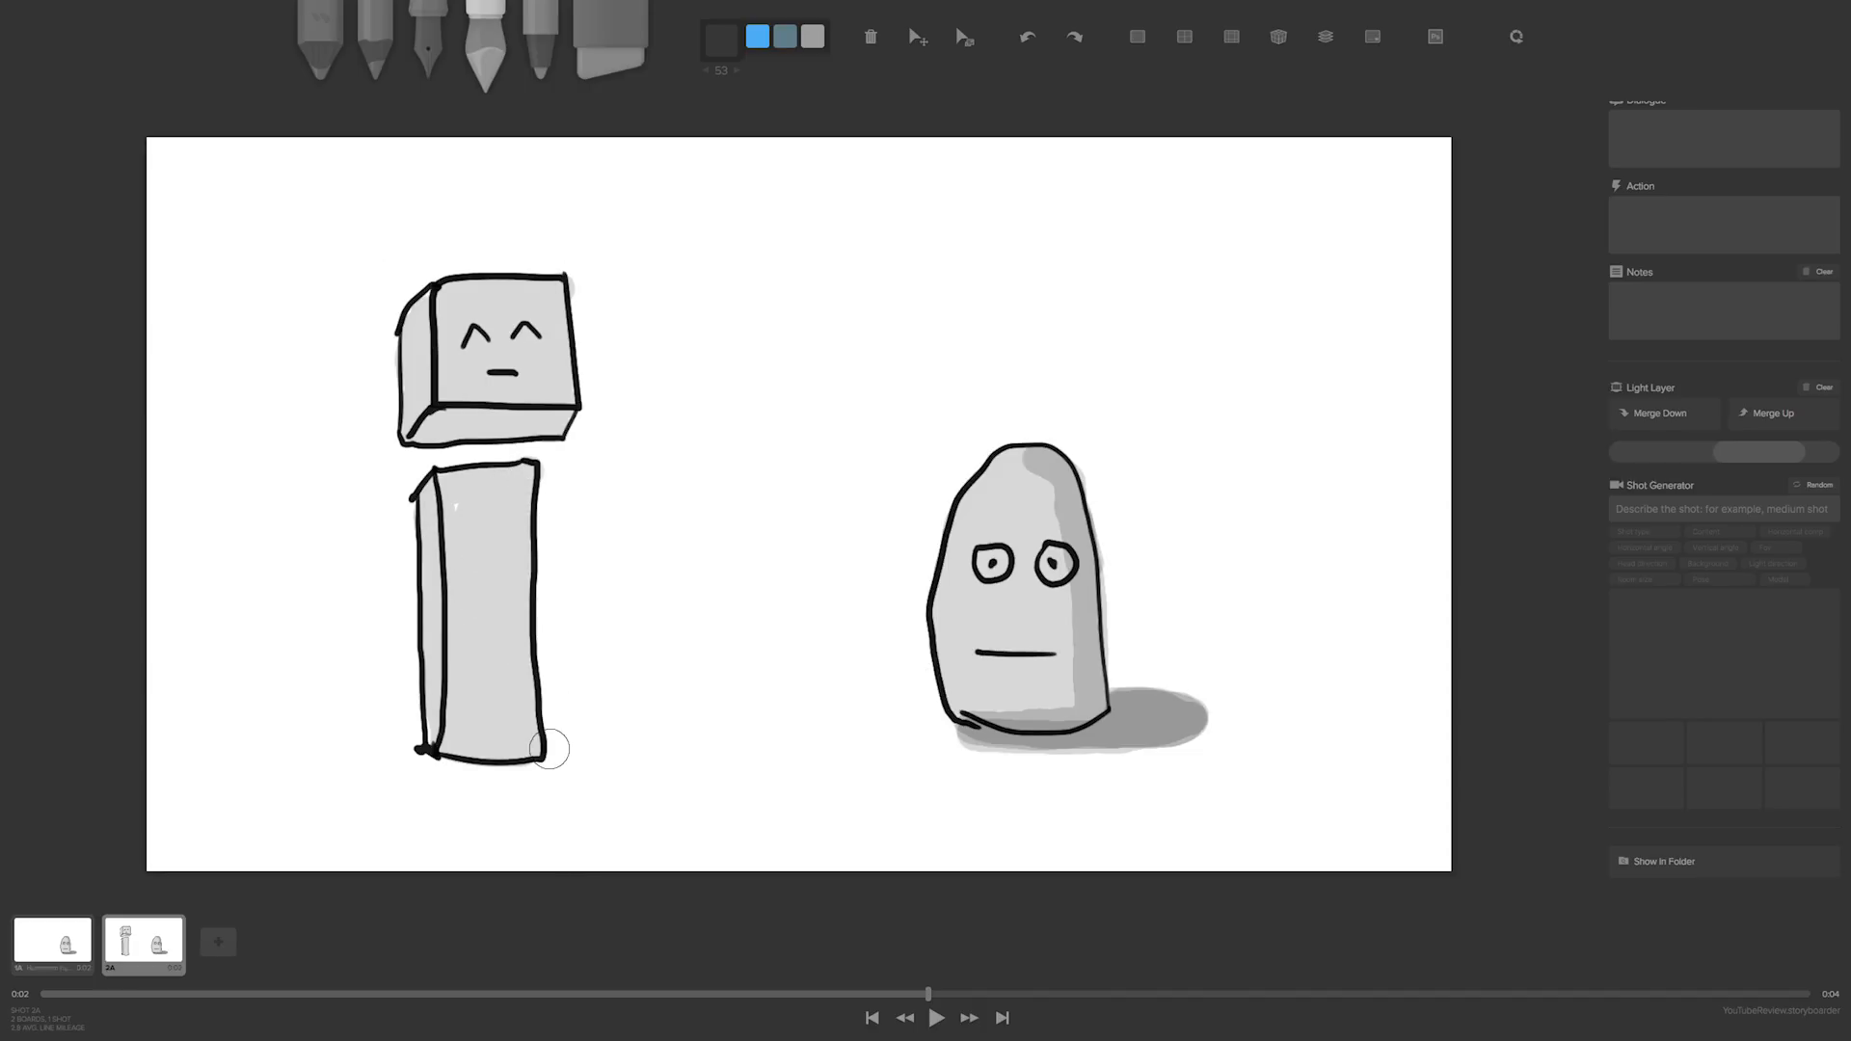
# - Darken the front faces and the head's underside with the grey brush, and paint the box character's shadow on the ground
pyautogui.moveTo(570, 424)
pyautogui.mouseDown()
pyautogui.moveTo(435, 421)
pyautogui.moveTo(413, 439)
pyautogui.moveTo(563, 404)
pyautogui.moveTo(465, 396)
pyautogui.moveTo(451, 295)
pyautogui.moveTo(549, 298)
pyautogui.moveTo(563, 414)
pyautogui.moveTo(546, 349)
pyautogui.moveTo(517, 395)
pyautogui.moveTo(475, 345)
pyautogui.moveTo(473, 373)
pyautogui.moveTo(501, 316)
pyautogui.mouseUp()
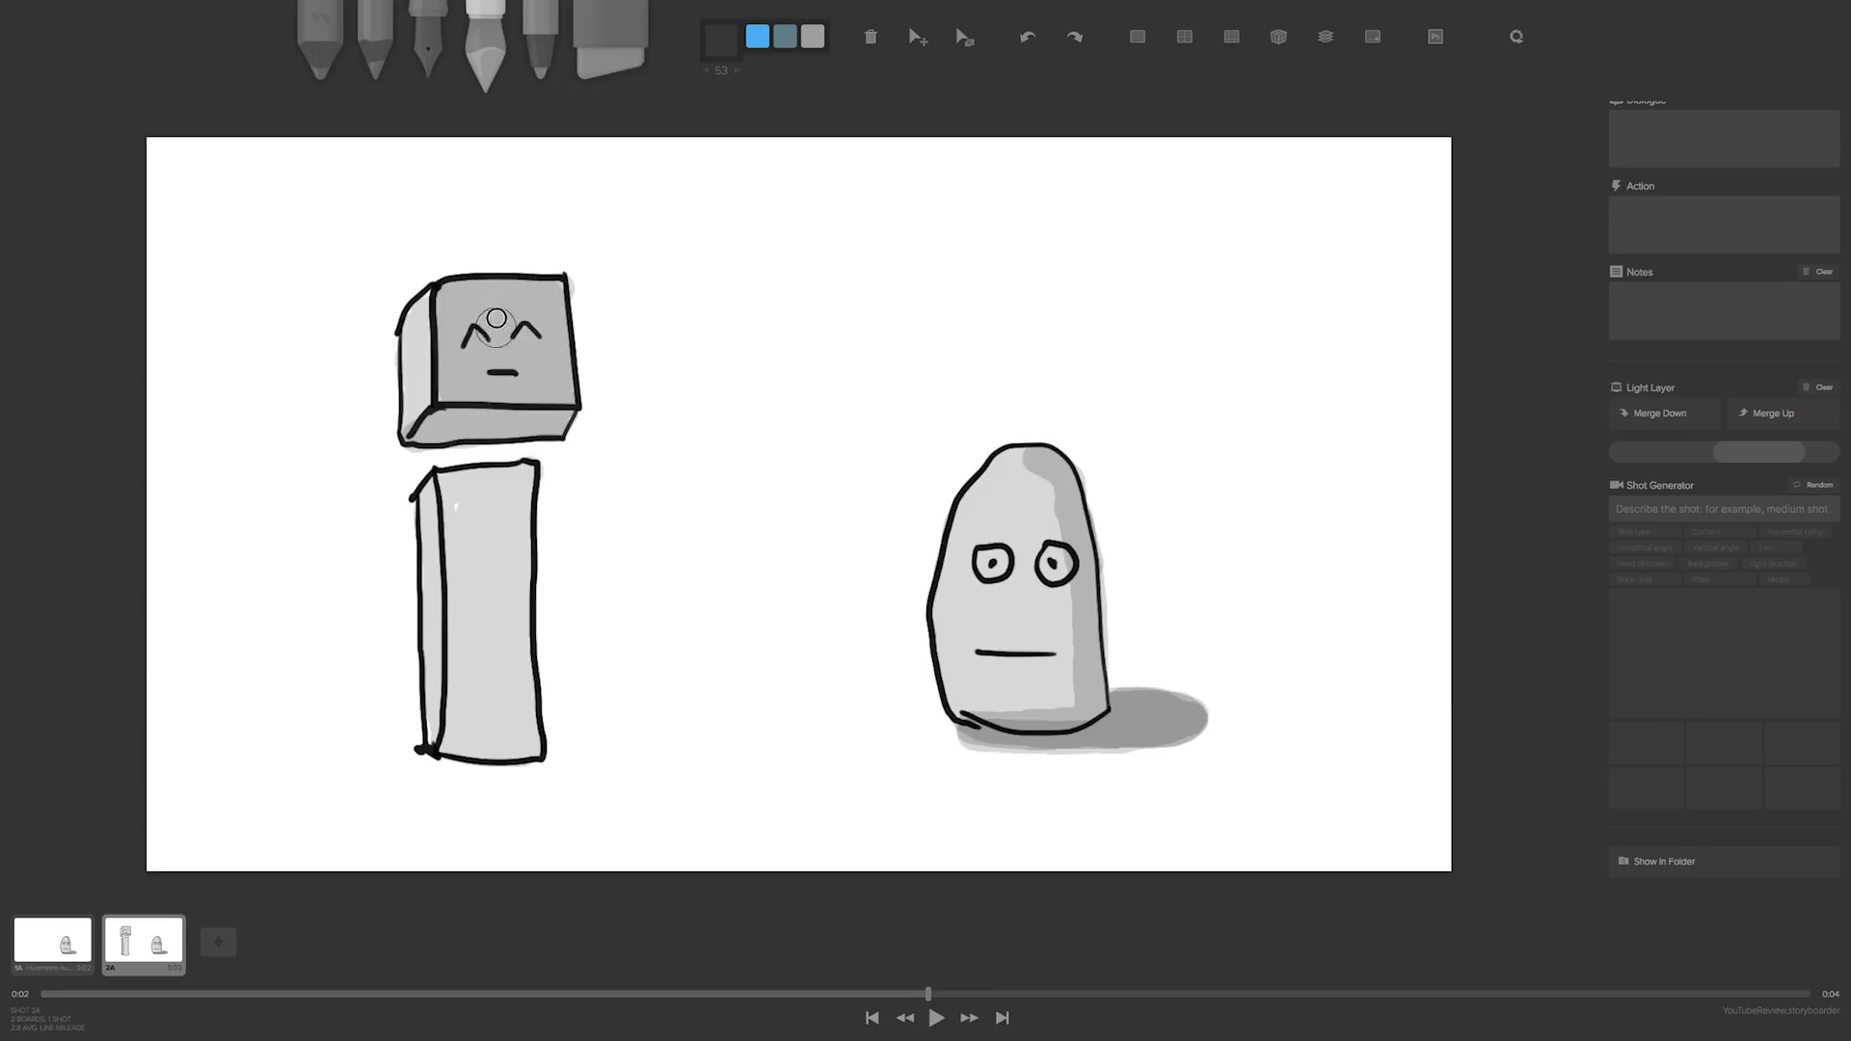
pyautogui.moveTo(468, 546)
pyautogui.mouseDown()
pyautogui.moveTo(449, 481)
pyautogui.moveTo(521, 483)
pyautogui.moveTo(504, 653)
pyautogui.moveTo(502, 575)
pyautogui.moveTo(485, 623)
pyautogui.moveTo(468, 496)
pyautogui.moveTo(454, 738)
pyautogui.moveTo(537, 746)
pyautogui.moveTo(504, 672)
pyautogui.moveTo(475, 717)
pyautogui.moveTo(515, 670)
pyautogui.moveTo(521, 559)
pyautogui.moveTo(520, 517)
pyautogui.moveTo(475, 496)
pyautogui.mouseUp()
pyautogui.moveTo(529, 736)
pyautogui.mouseDown()
pyautogui.moveTo(611, 751)
pyautogui.moveTo(433, 759)
pyautogui.moveTo(610, 745)
pyautogui.moveTo(536, 758)
pyautogui.moveTo(582, 751)
pyautogui.moveTo(546, 727)
pyautogui.moveTo(575, 750)
pyautogui.moveTo(558, 764)
pyautogui.moveTo(443, 766)
pyautogui.moveTo(603, 759)
pyautogui.moveTo(550, 736)
pyautogui.moveTo(593, 751)
pyautogui.moveTo(439, 761)
pyautogui.moveTo(582, 753)
pyautogui.mouseUp()
pyautogui.moveTo(451, 419)
pyautogui.mouseDown()
pyautogui.moveTo(437, 428)
pyautogui.moveTo(569, 420)
pyautogui.moveTo(423, 424)
pyautogui.moveTo(547, 426)
pyautogui.moveTo(469, 430)
pyautogui.moveTo(520, 425)
pyautogui.mouseUp()
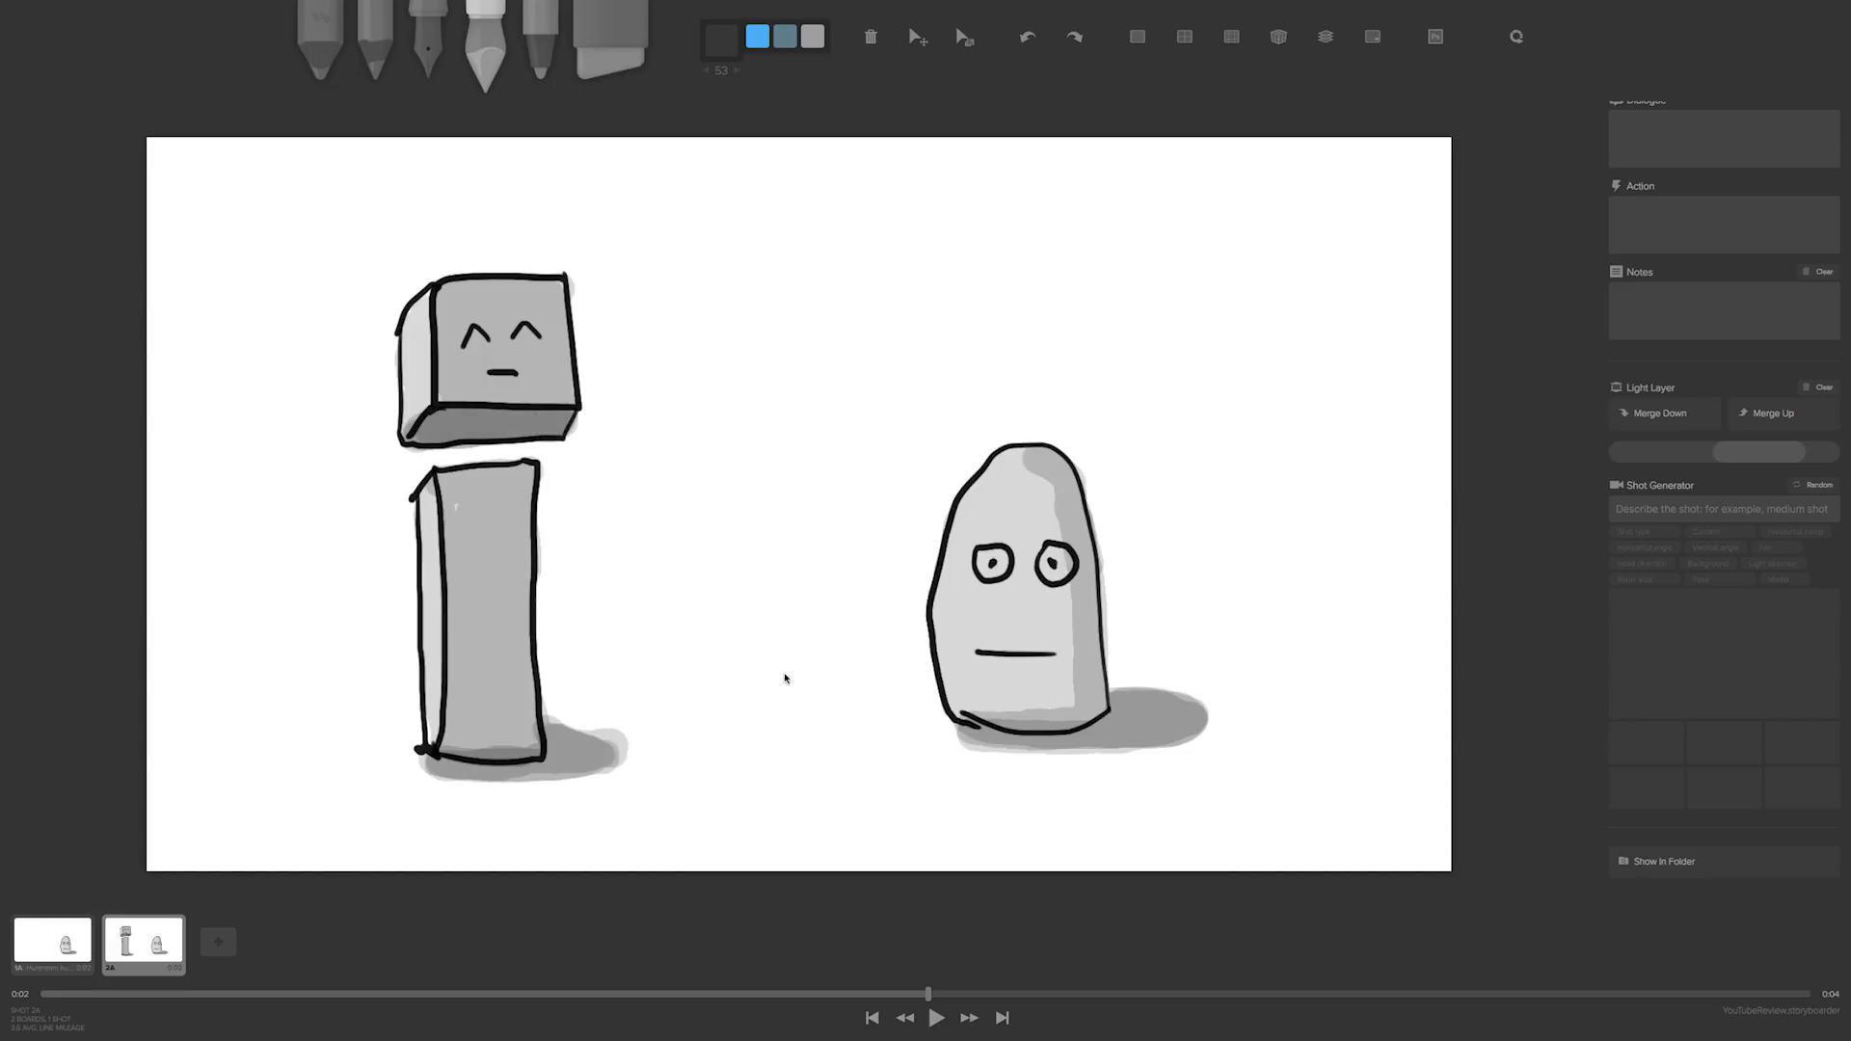
# - Flip back and forth between the two boards to compare the drawings
pyautogui.press('Left')
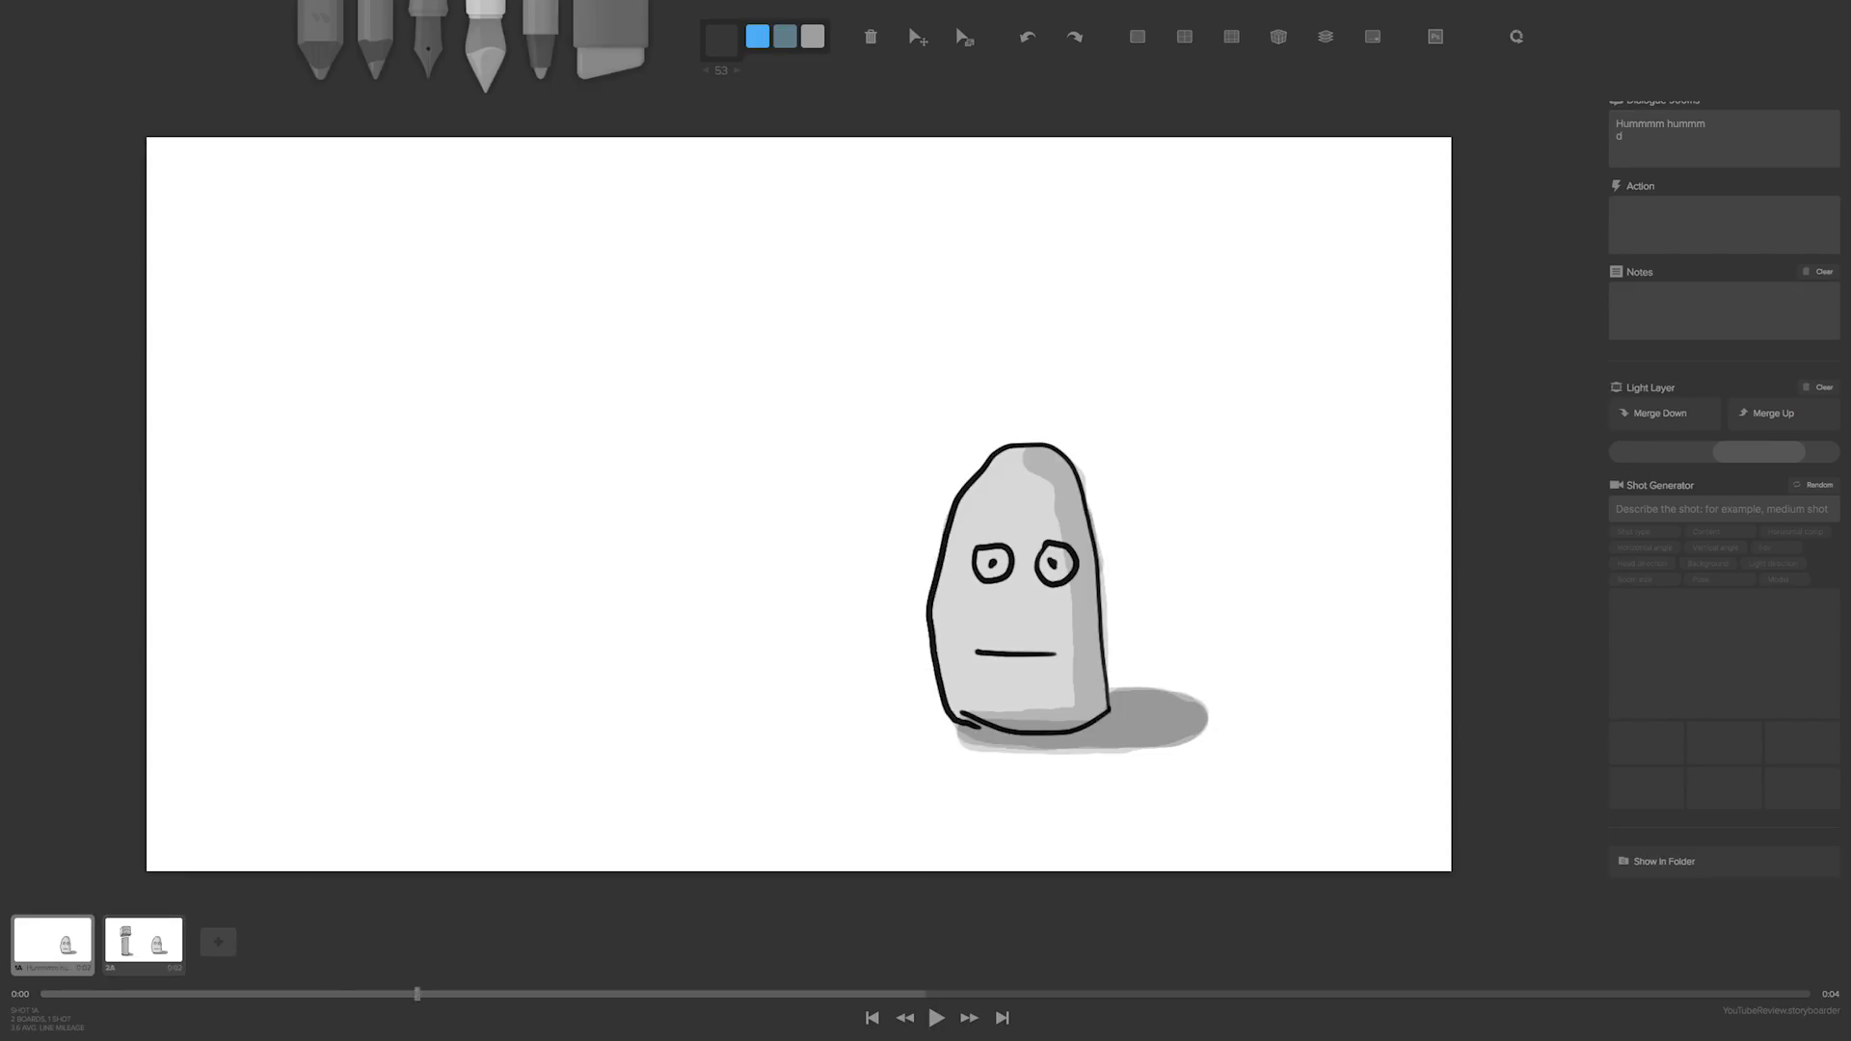
pyautogui.press('Right')
pyautogui.press('Left')
pyautogui.press('Right')
pyautogui.press('Left')
pyautogui.press('Right')
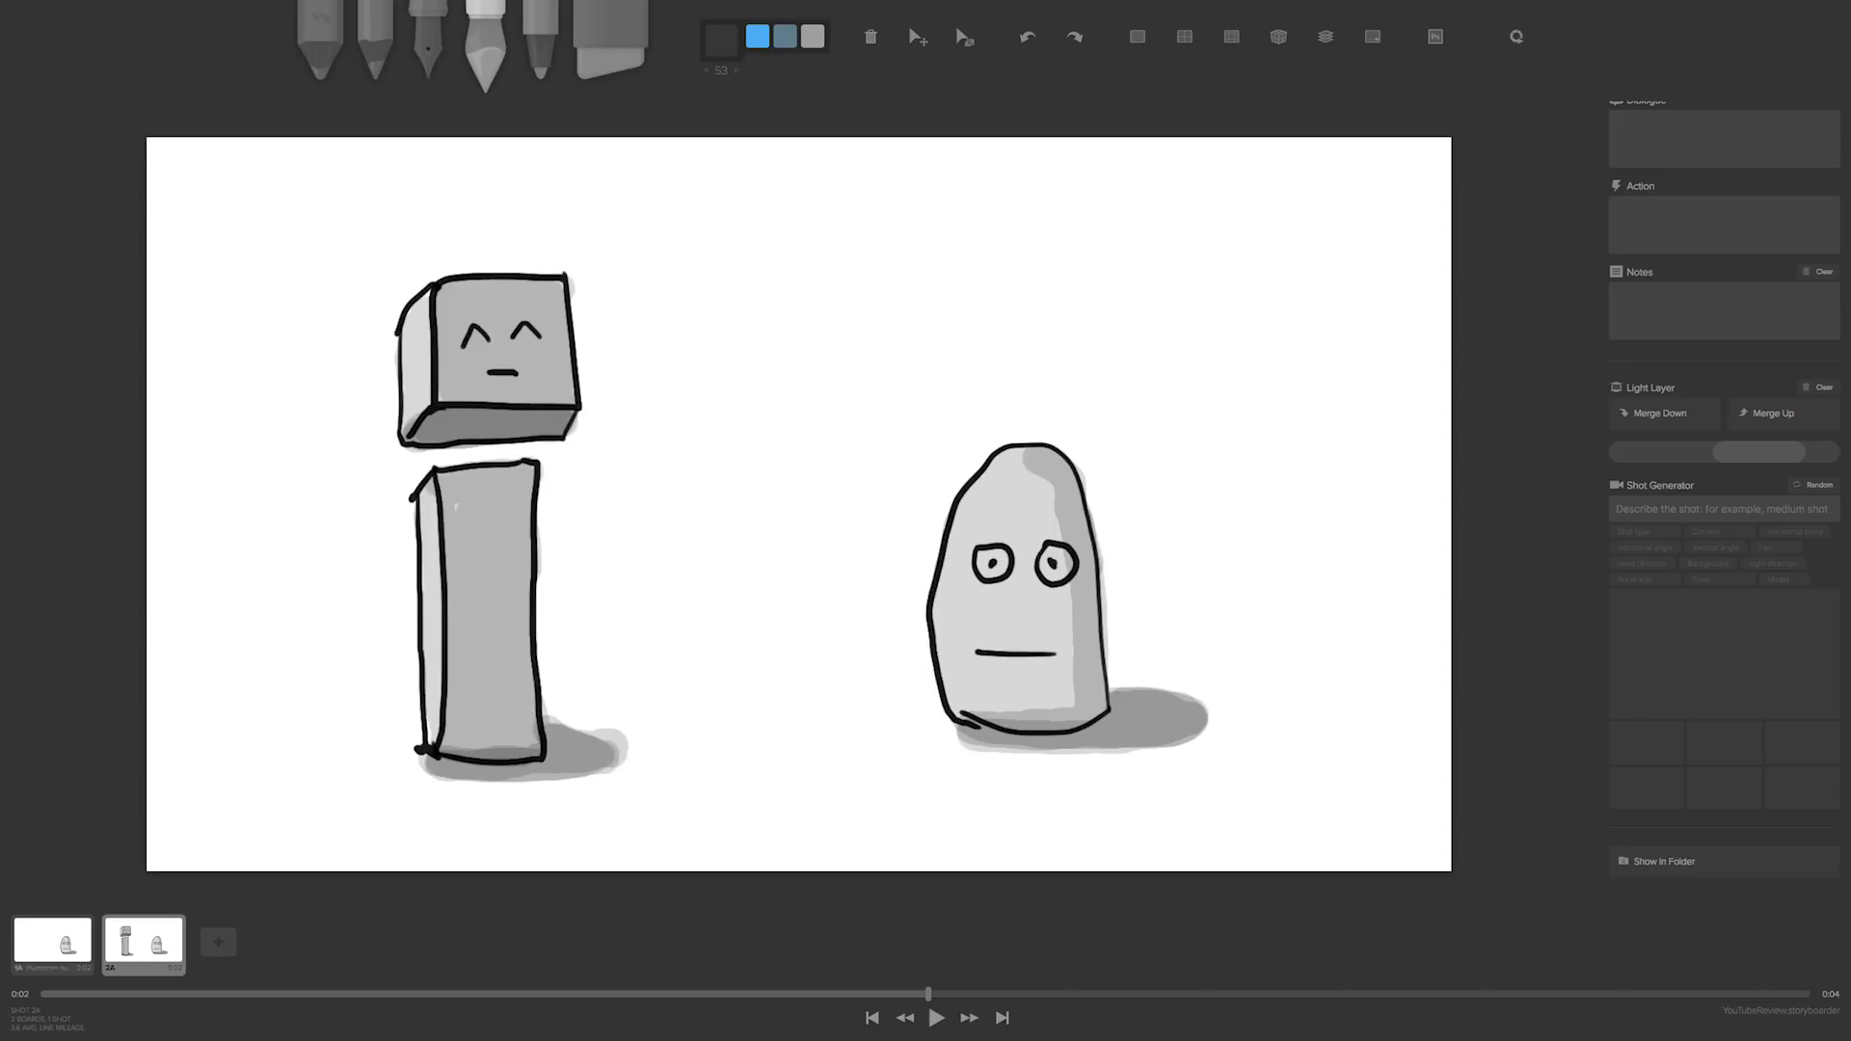
# - Set the second board's dialogue to "Hi!"
pyautogui.scroll(3, 1735, 287)
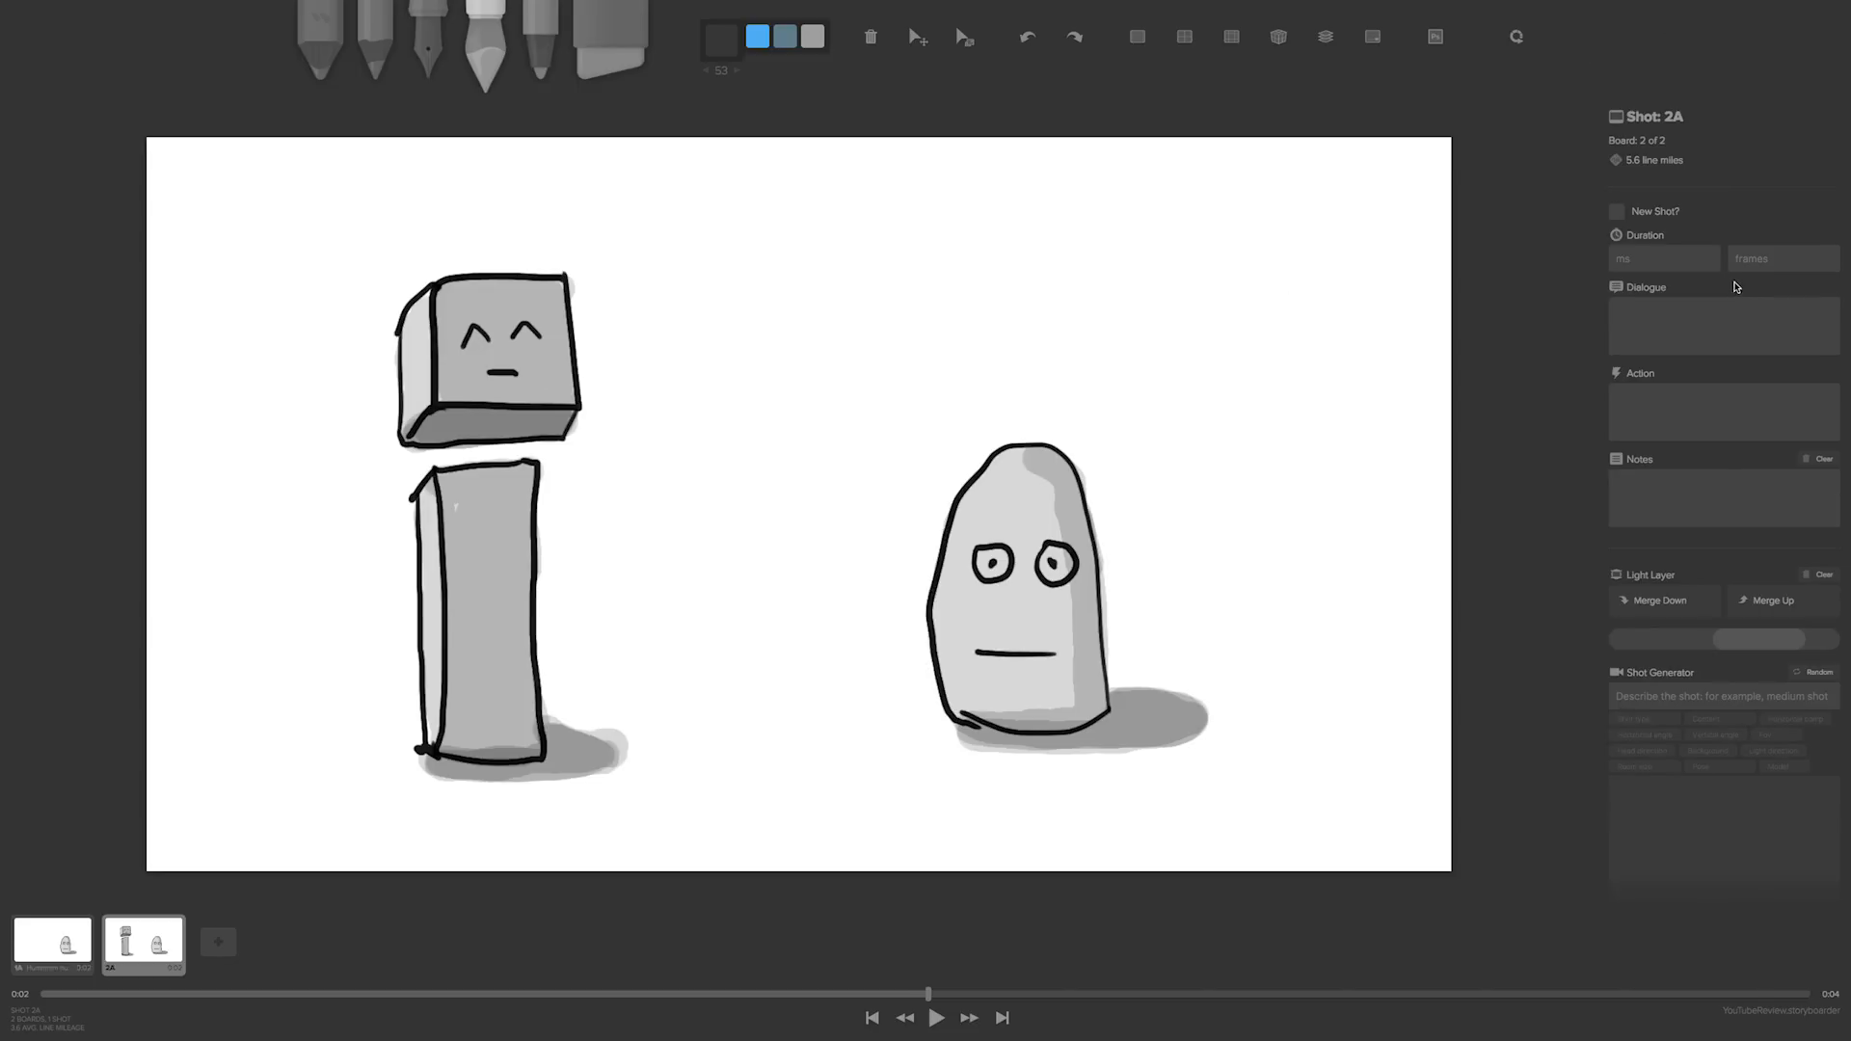
pyautogui.click(1670, 339)
pyautogui.write('Hi!')
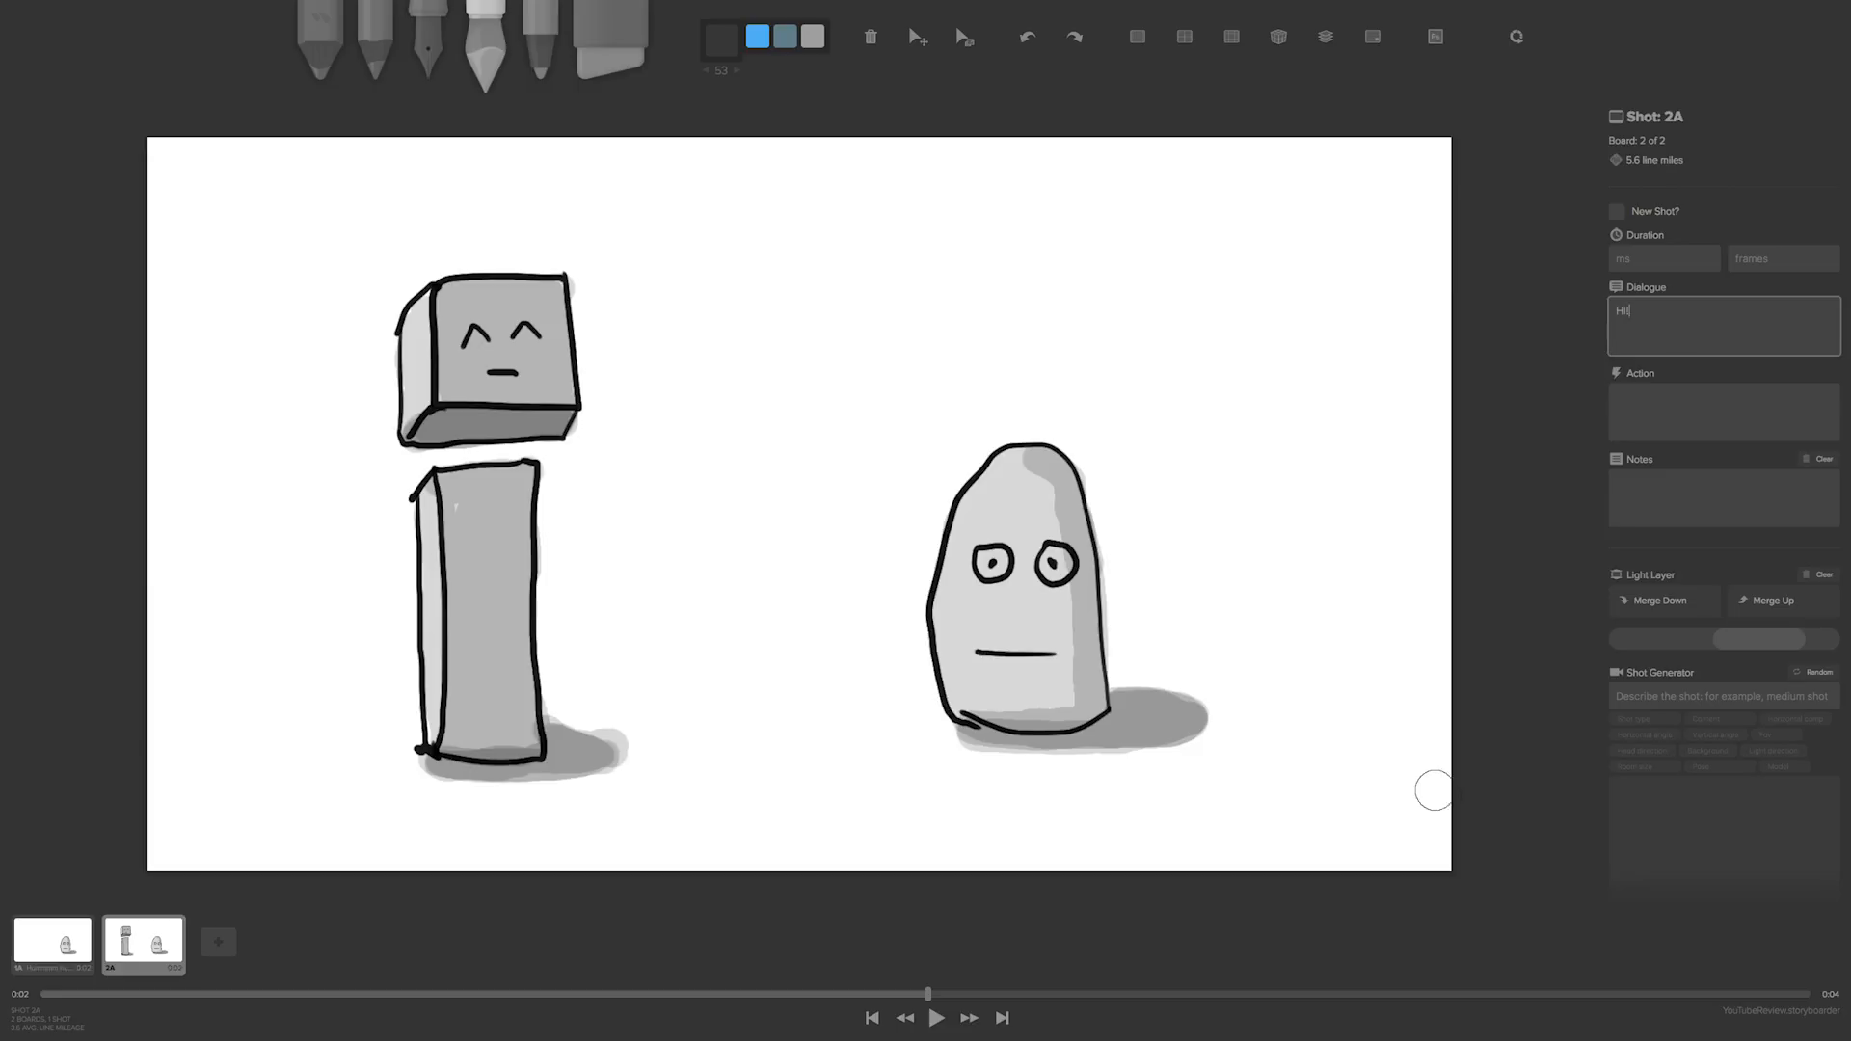
# - Turn on captions on the first board and remove the stray "d" from its dialogue
pyautogui.click(67, 942)
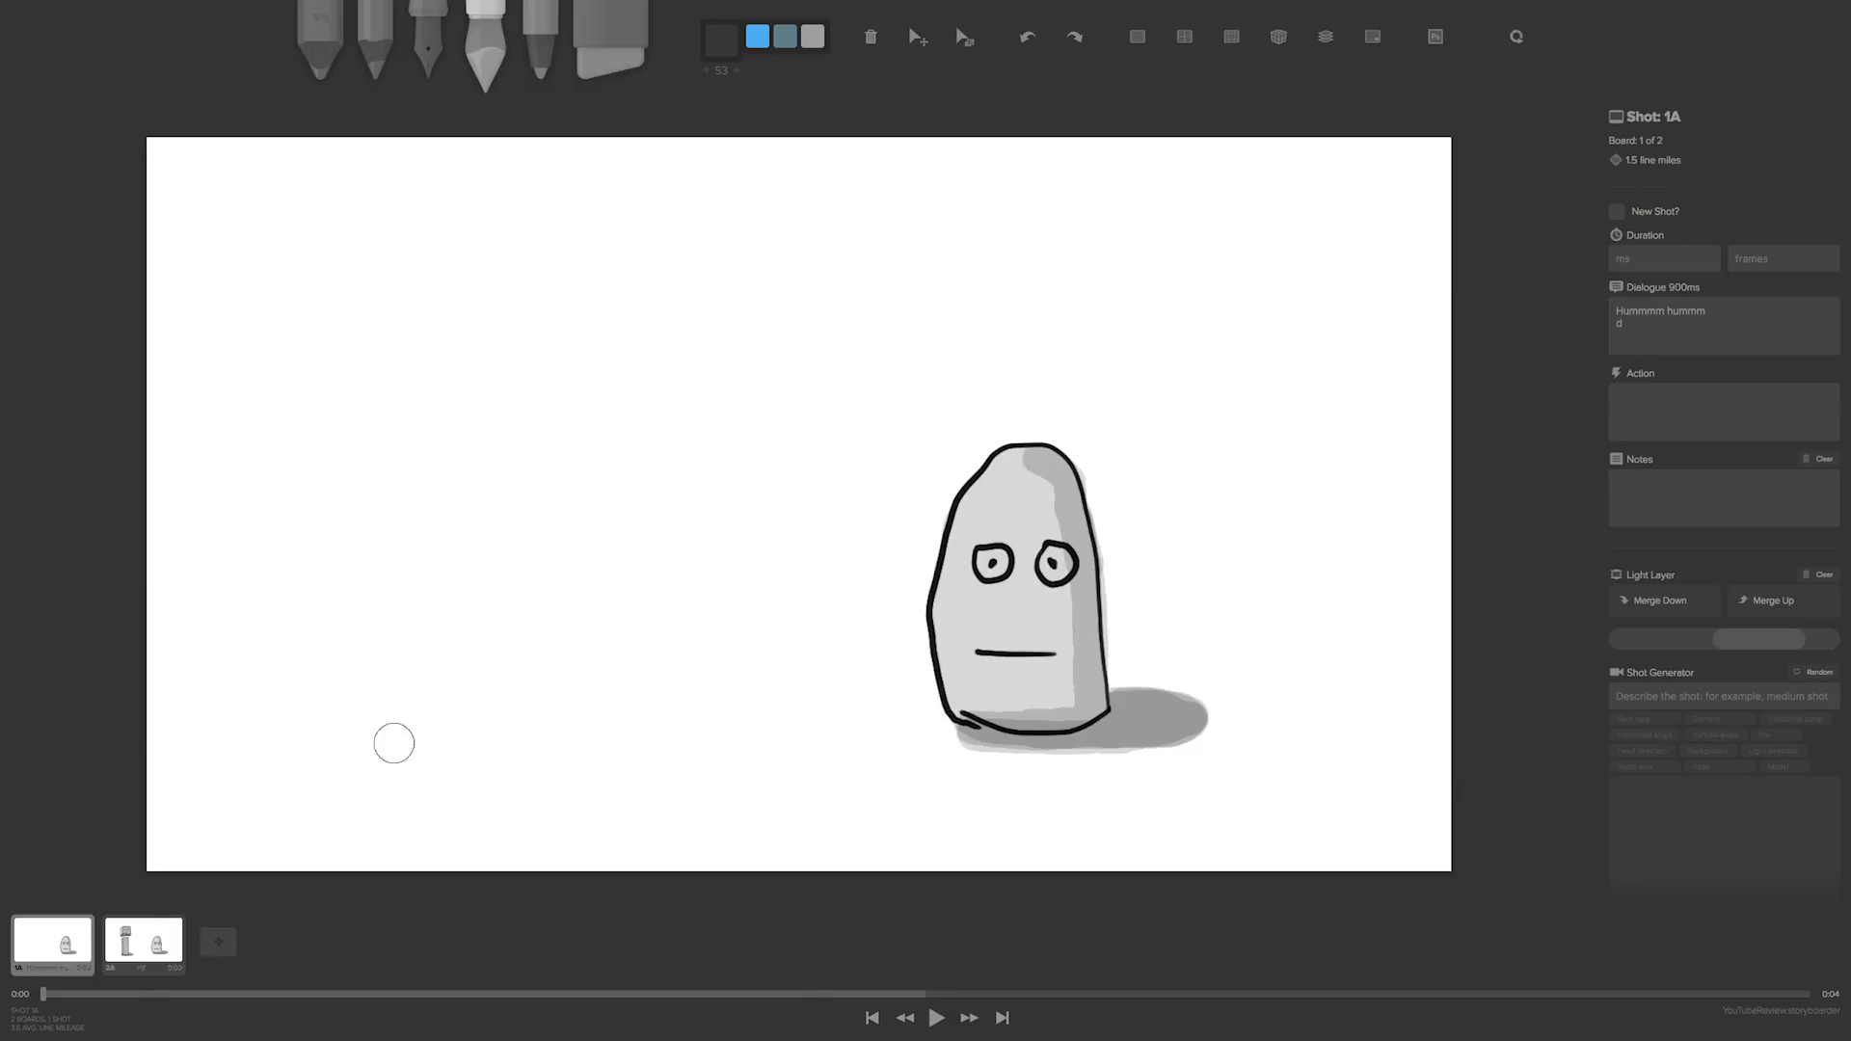
pyautogui.click(1359, 40)
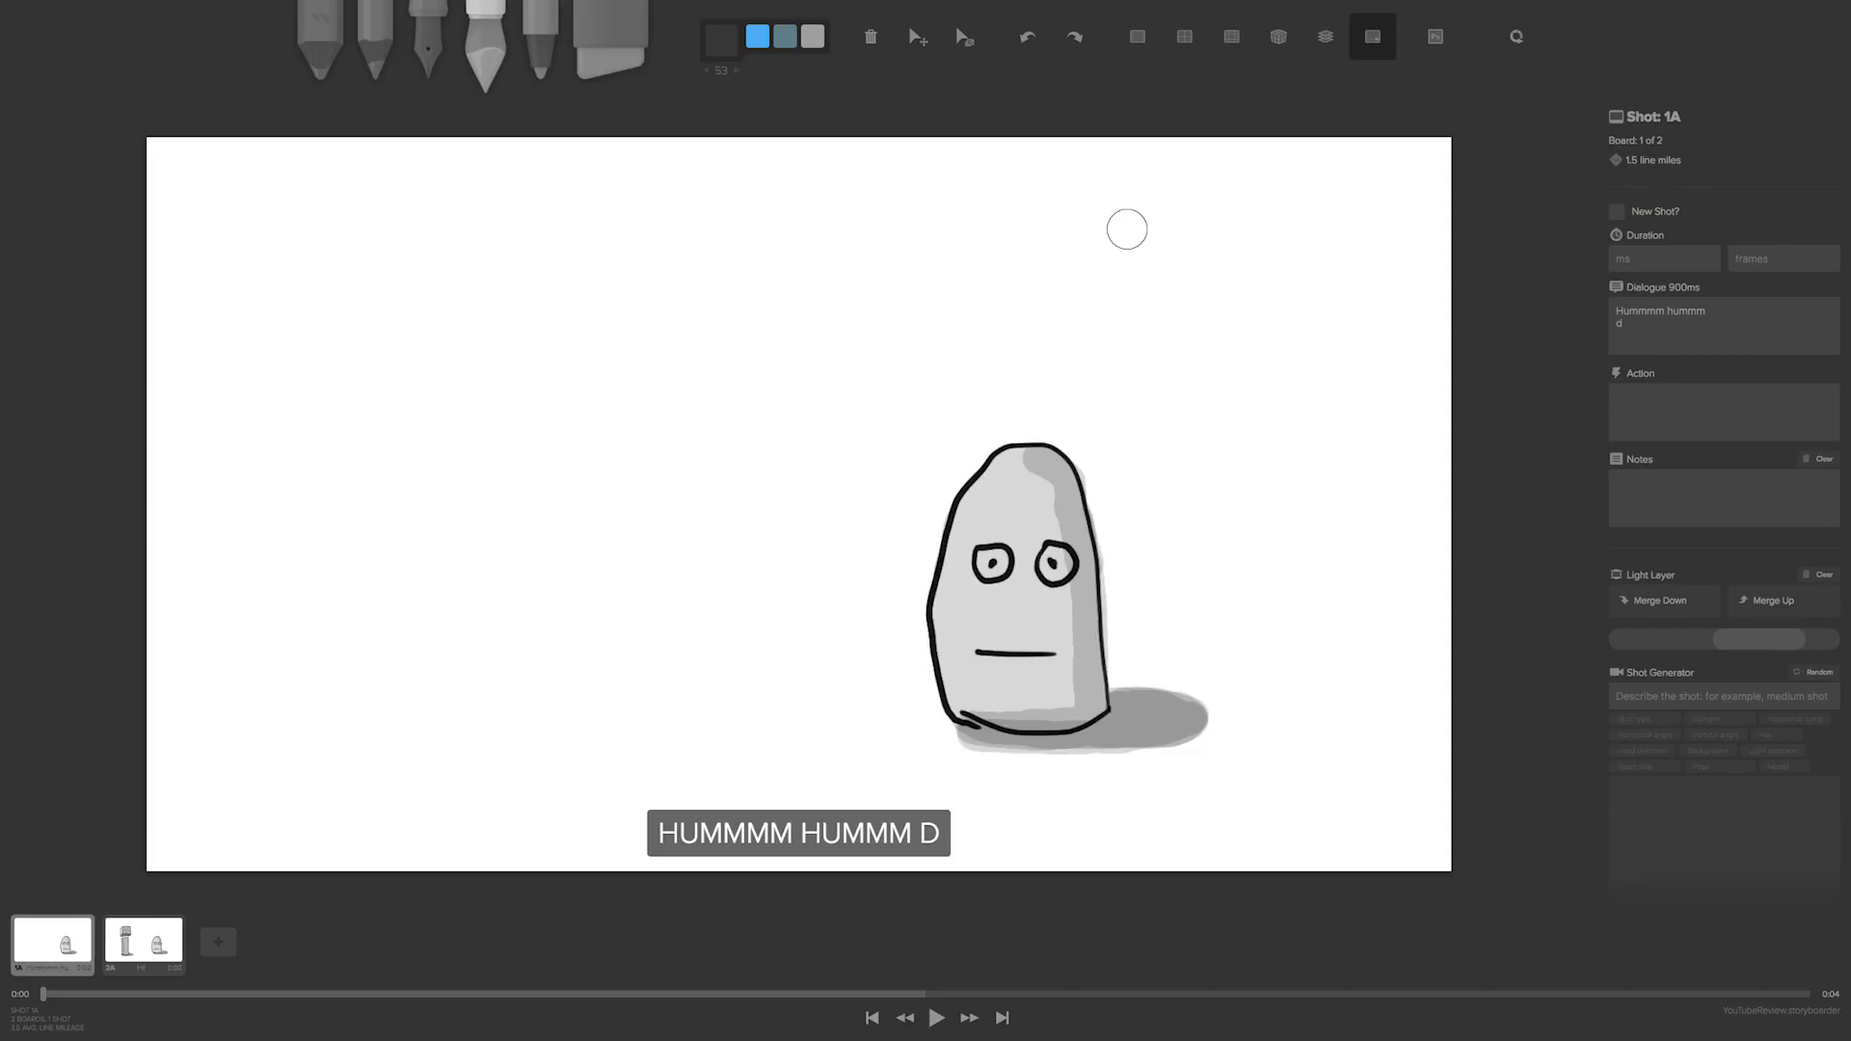
pyautogui.click(1664, 334)
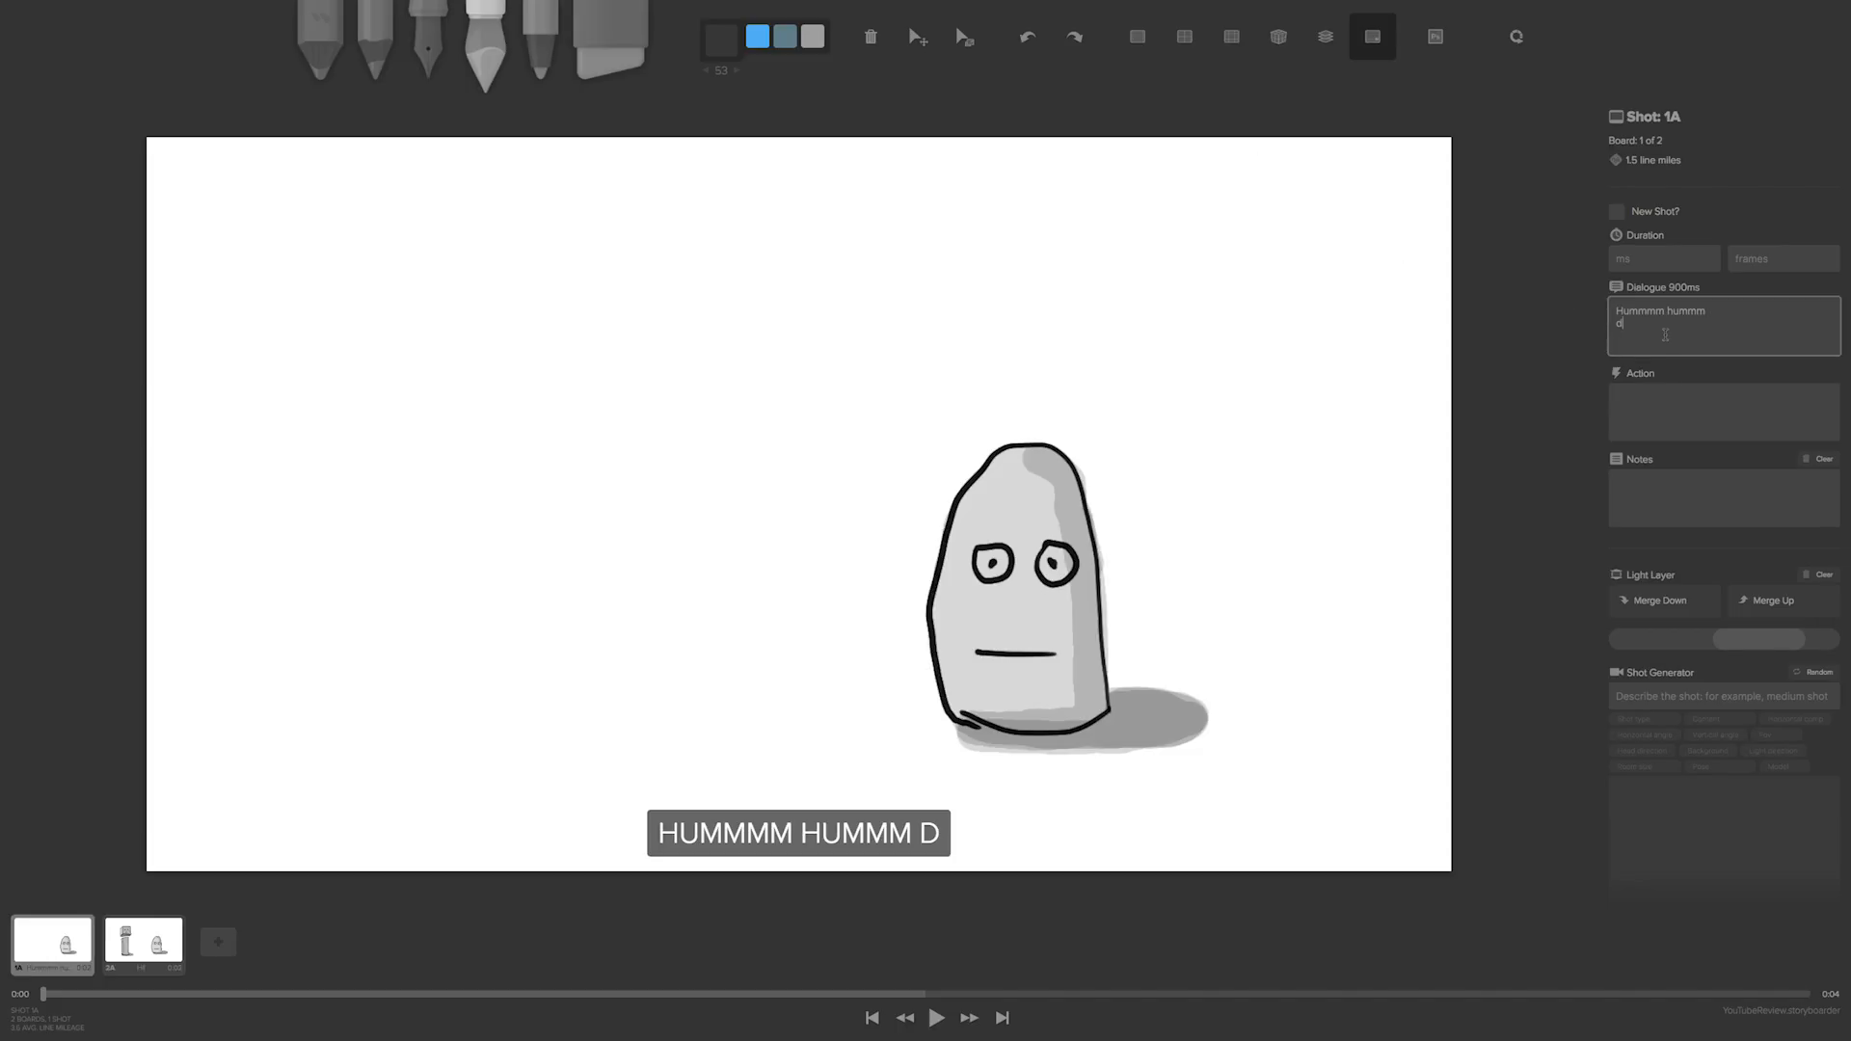
pyautogui.press('BackSpace')
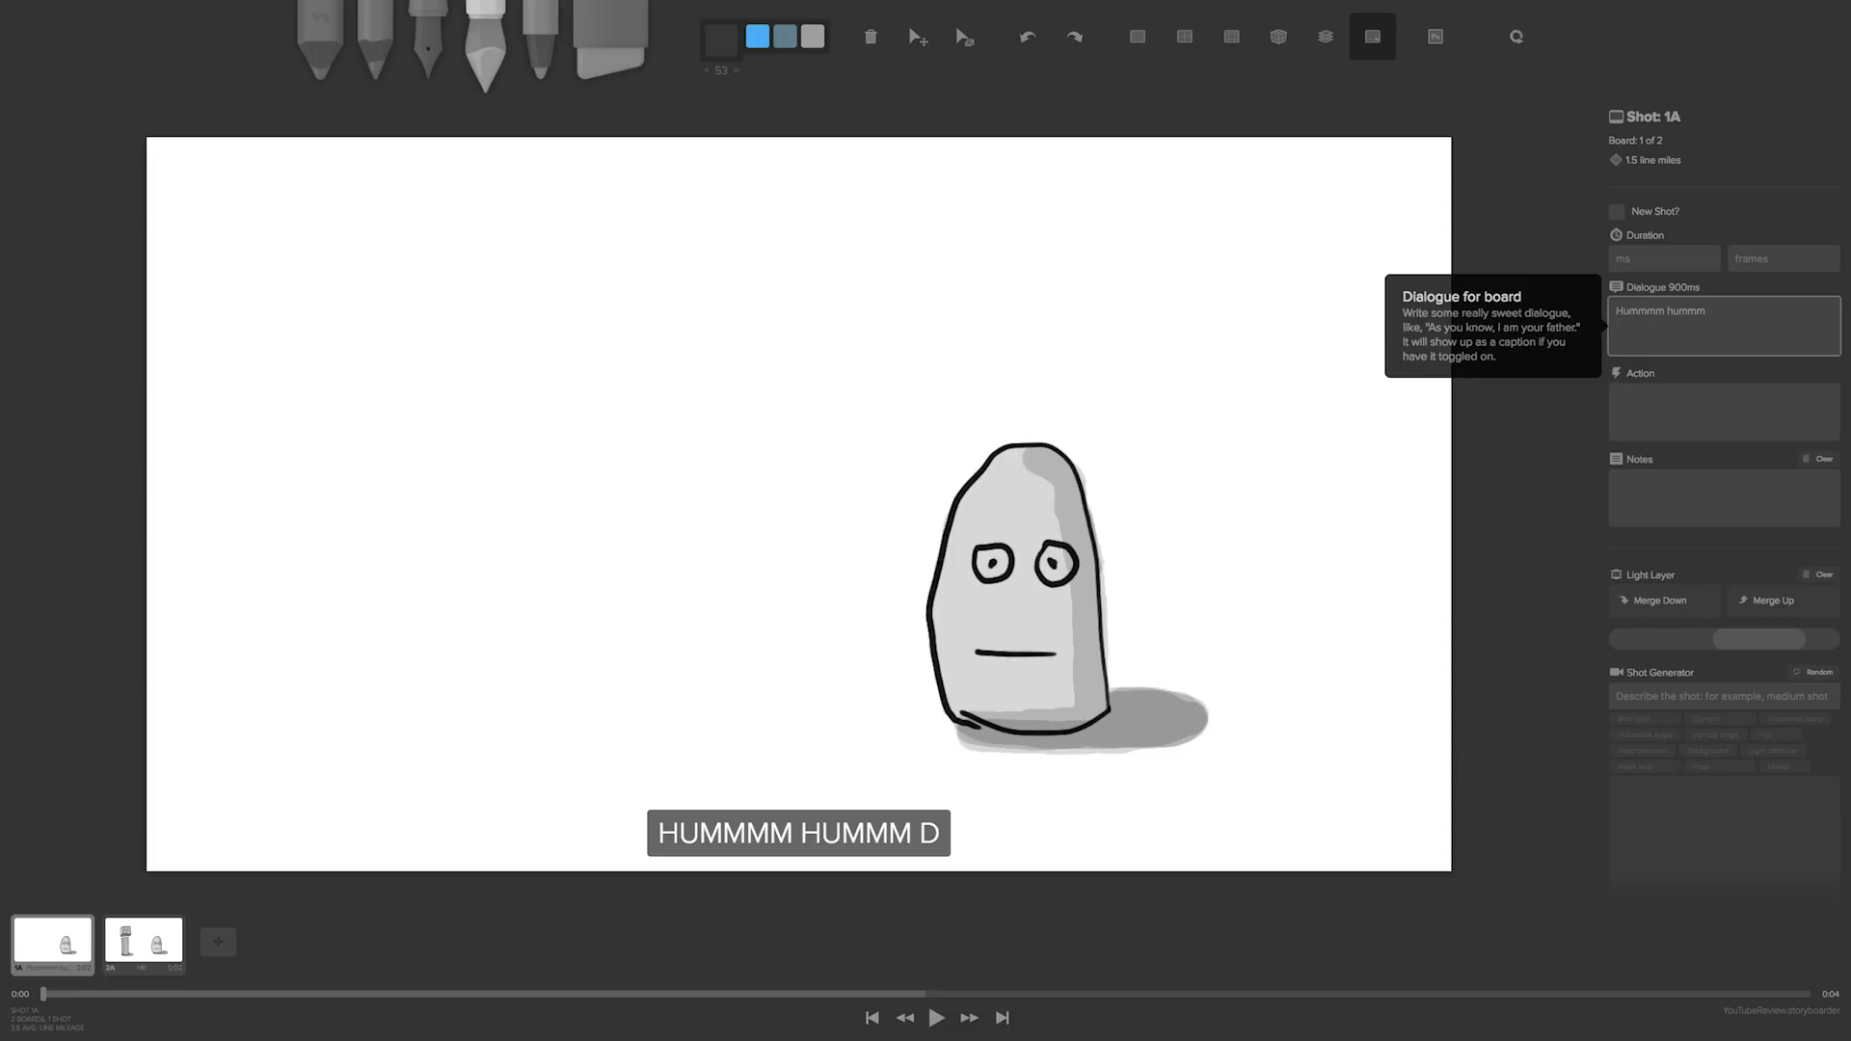
pyautogui.click(1540, 450)
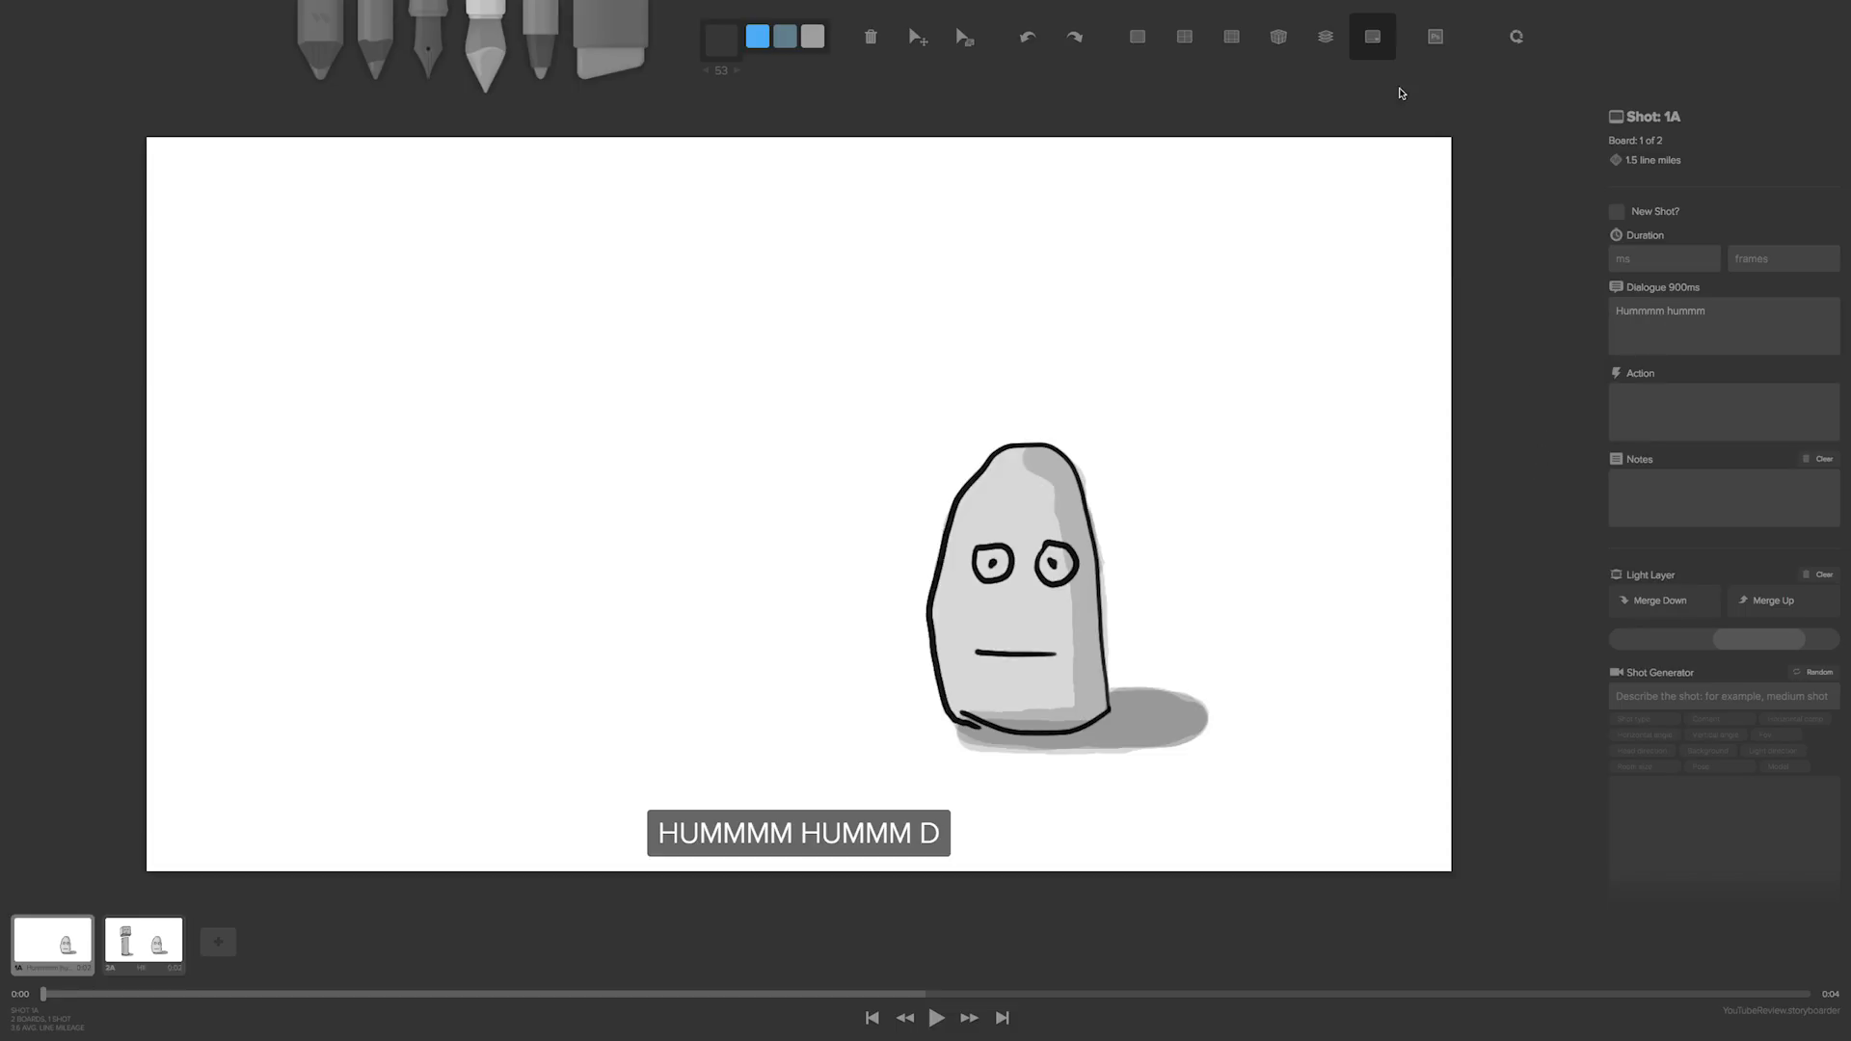
# - Flip between the two boards to check their dialogue captions, finishing on the second board
pyautogui.press('Right')
pyautogui.press('Left')
pyautogui.press('Right')
pyautogui.press('Left')
pyautogui.press('Right')
pyautogui.press('Left')
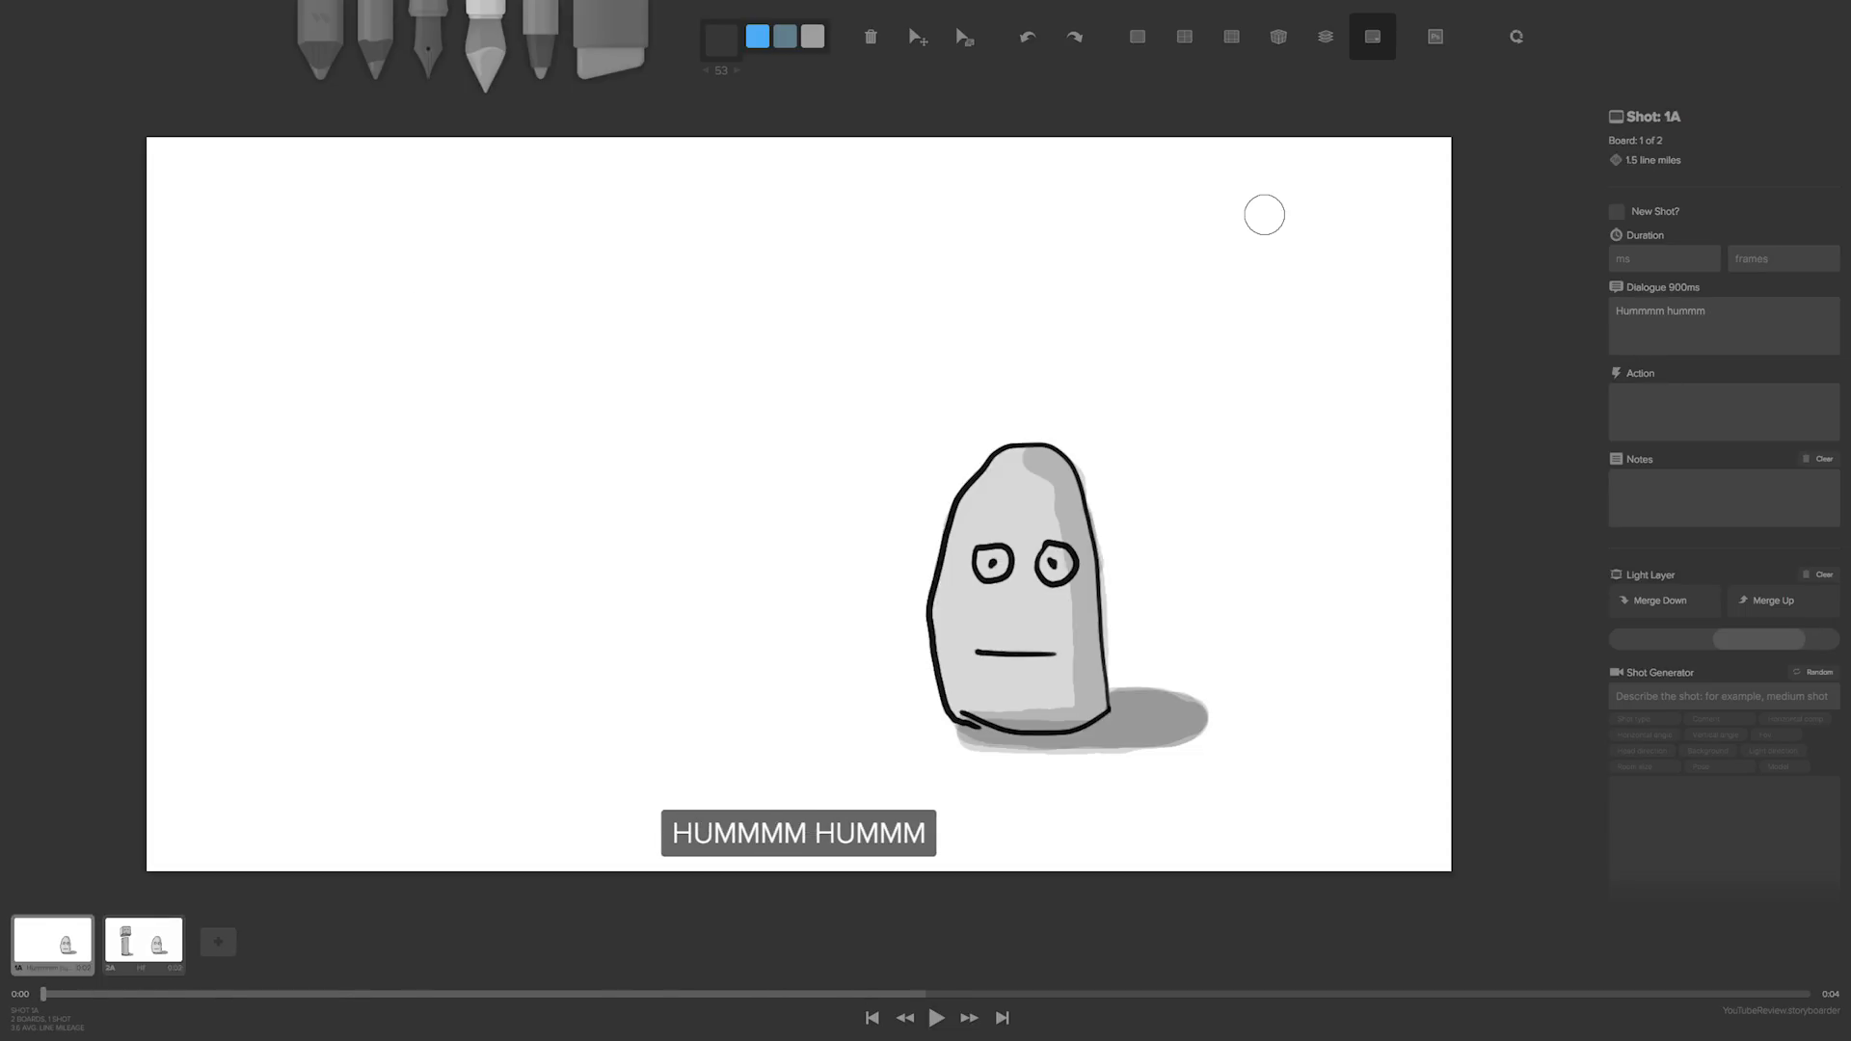
pyautogui.press('Right')
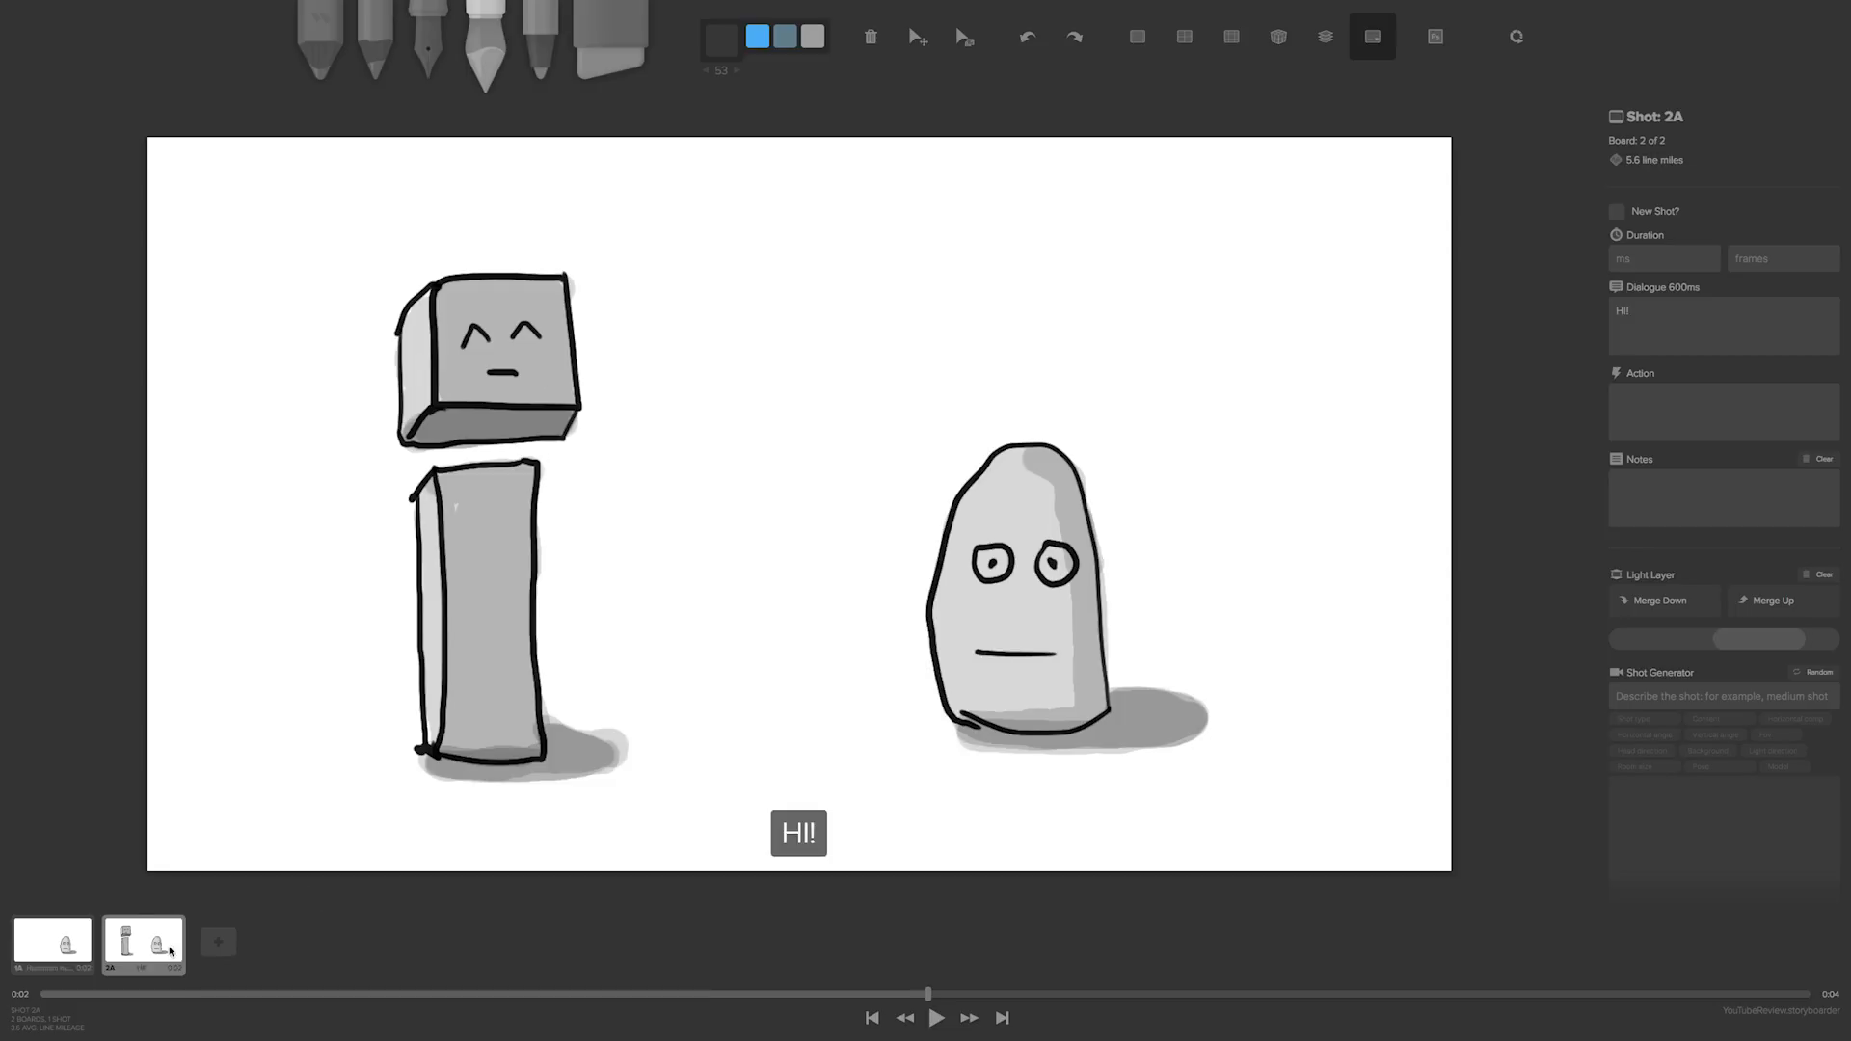
# - Duplicate the second board and set the copy's dialogue to "Where is my phone?"
pyautogui.hotkey('ctrl', 'd')
pyautogui.click(1682, 300)
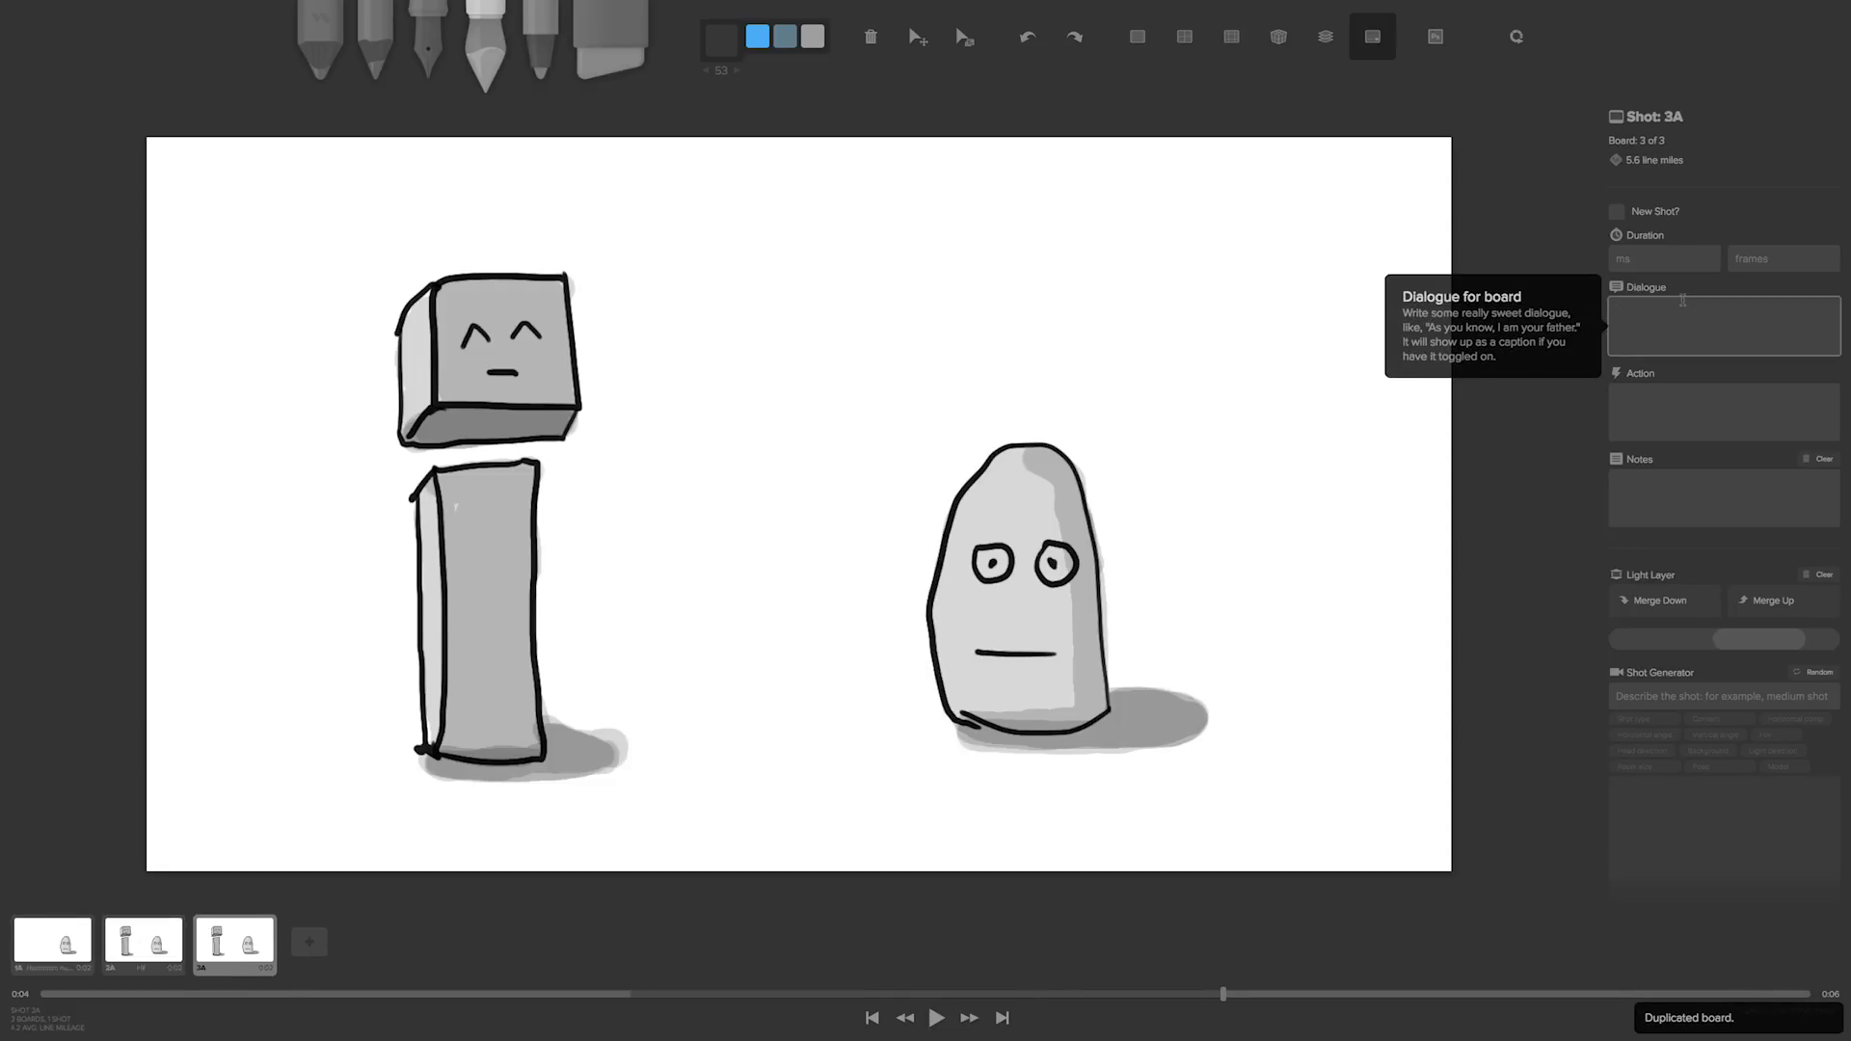
pyautogui.write('Where is my')
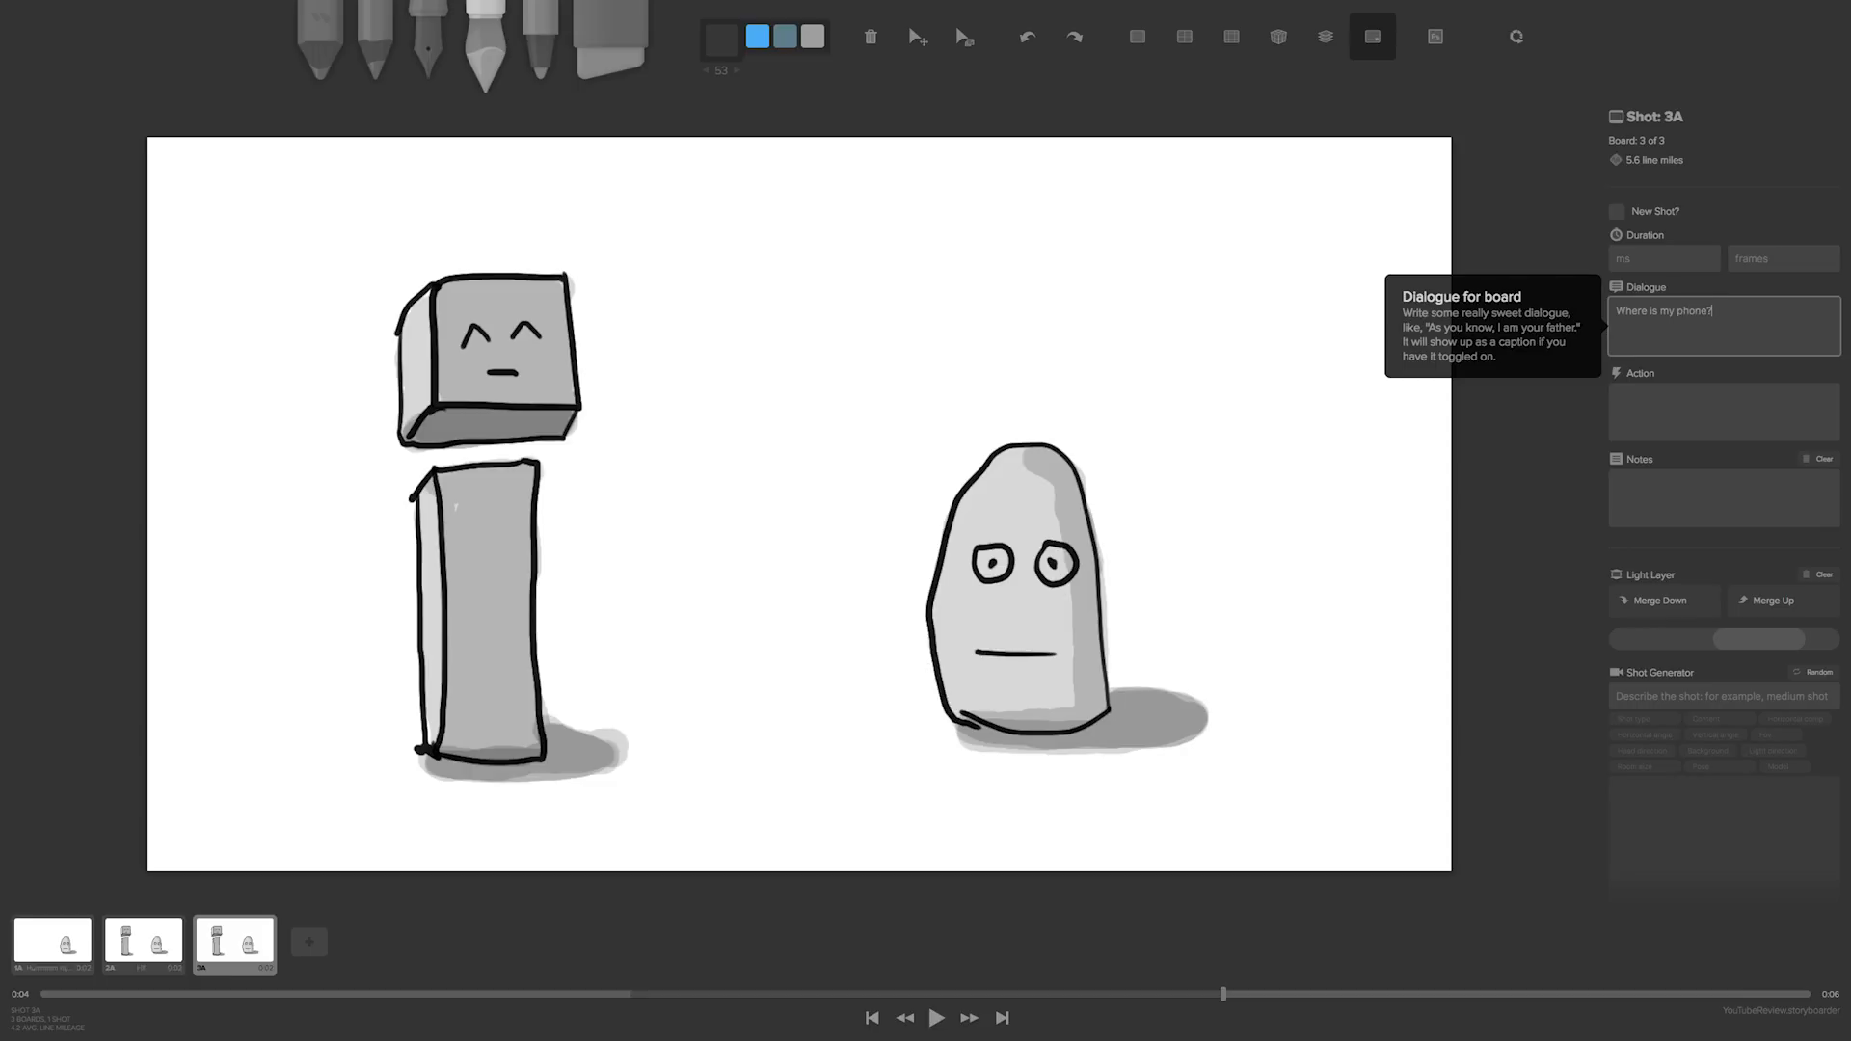
pyautogui.click(1495, 532)
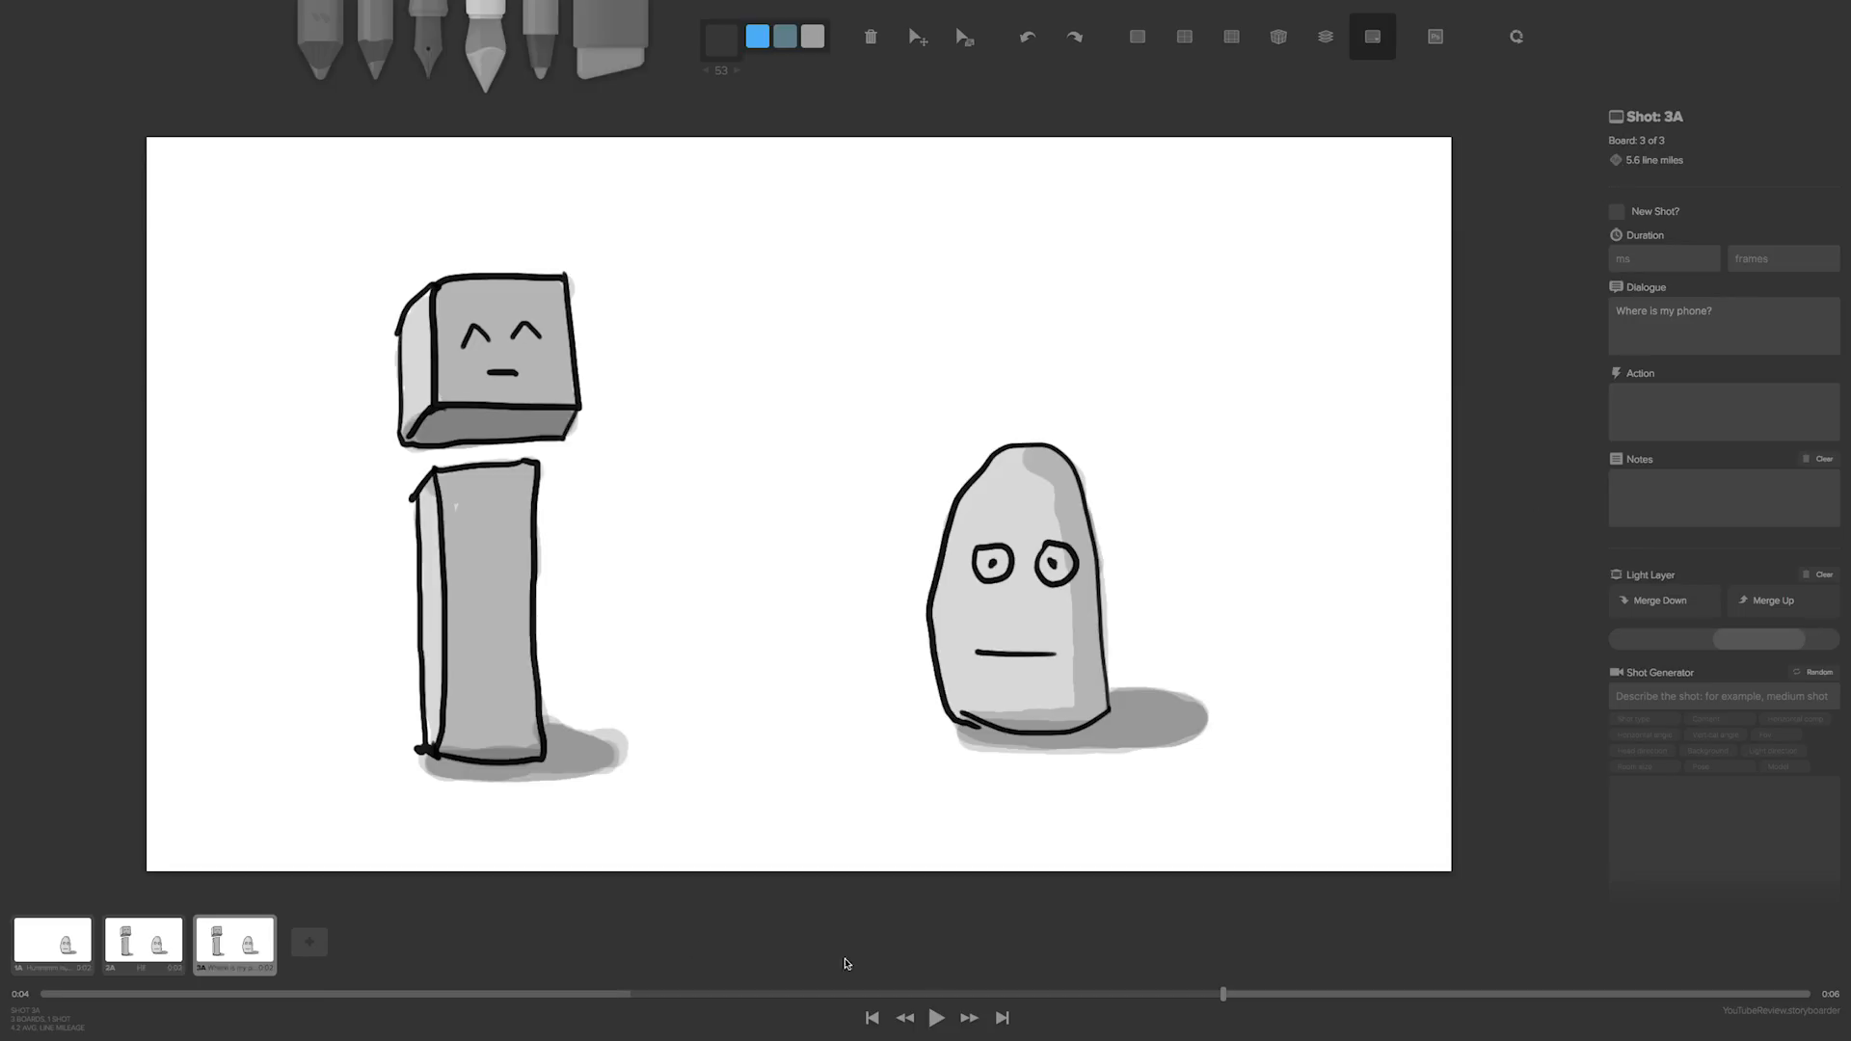
# - Step through the three boards from the first one to check how the captioned dialogue reads
pyautogui.click(57, 952)
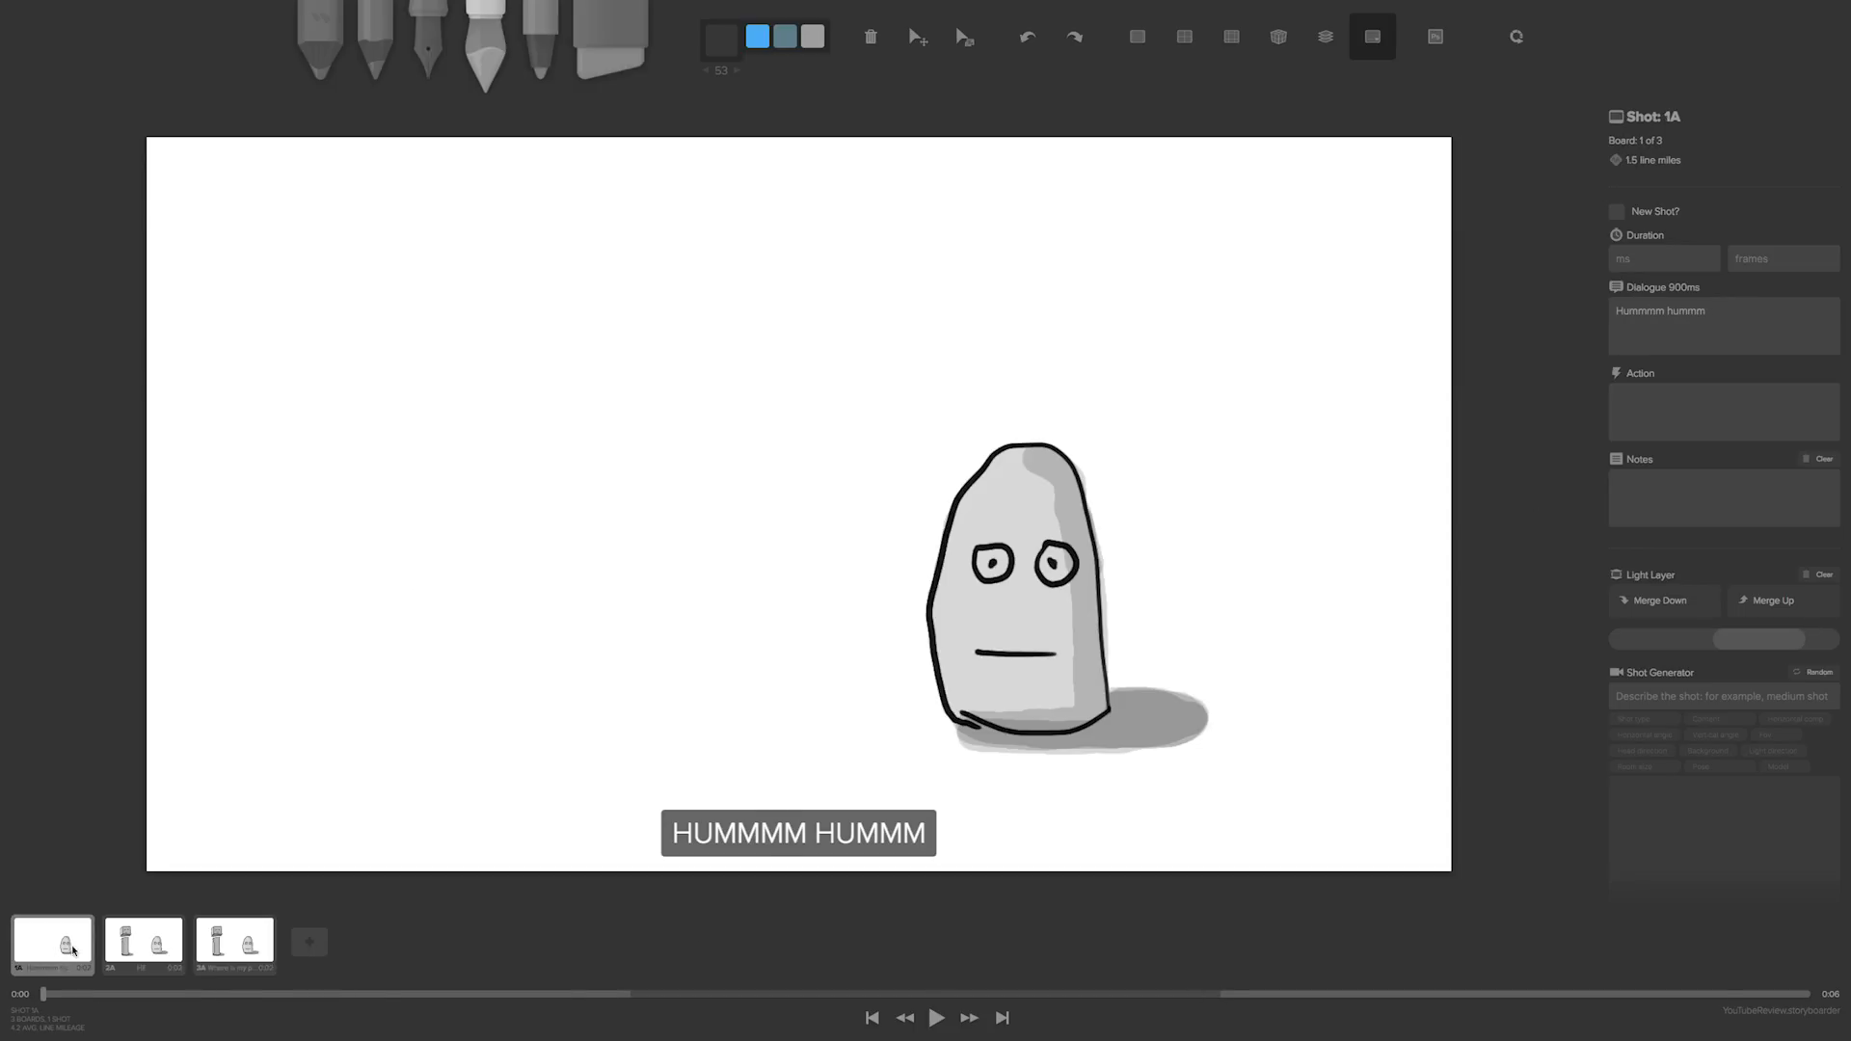
pyautogui.press('Right')
pyautogui.press('Right')
pyautogui.press('Right')
pyautogui.press('Right')
pyautogui.press('Right')
pyautogui.press('Right')
pyautogui.press('Right')
pyautogui.press('Right')
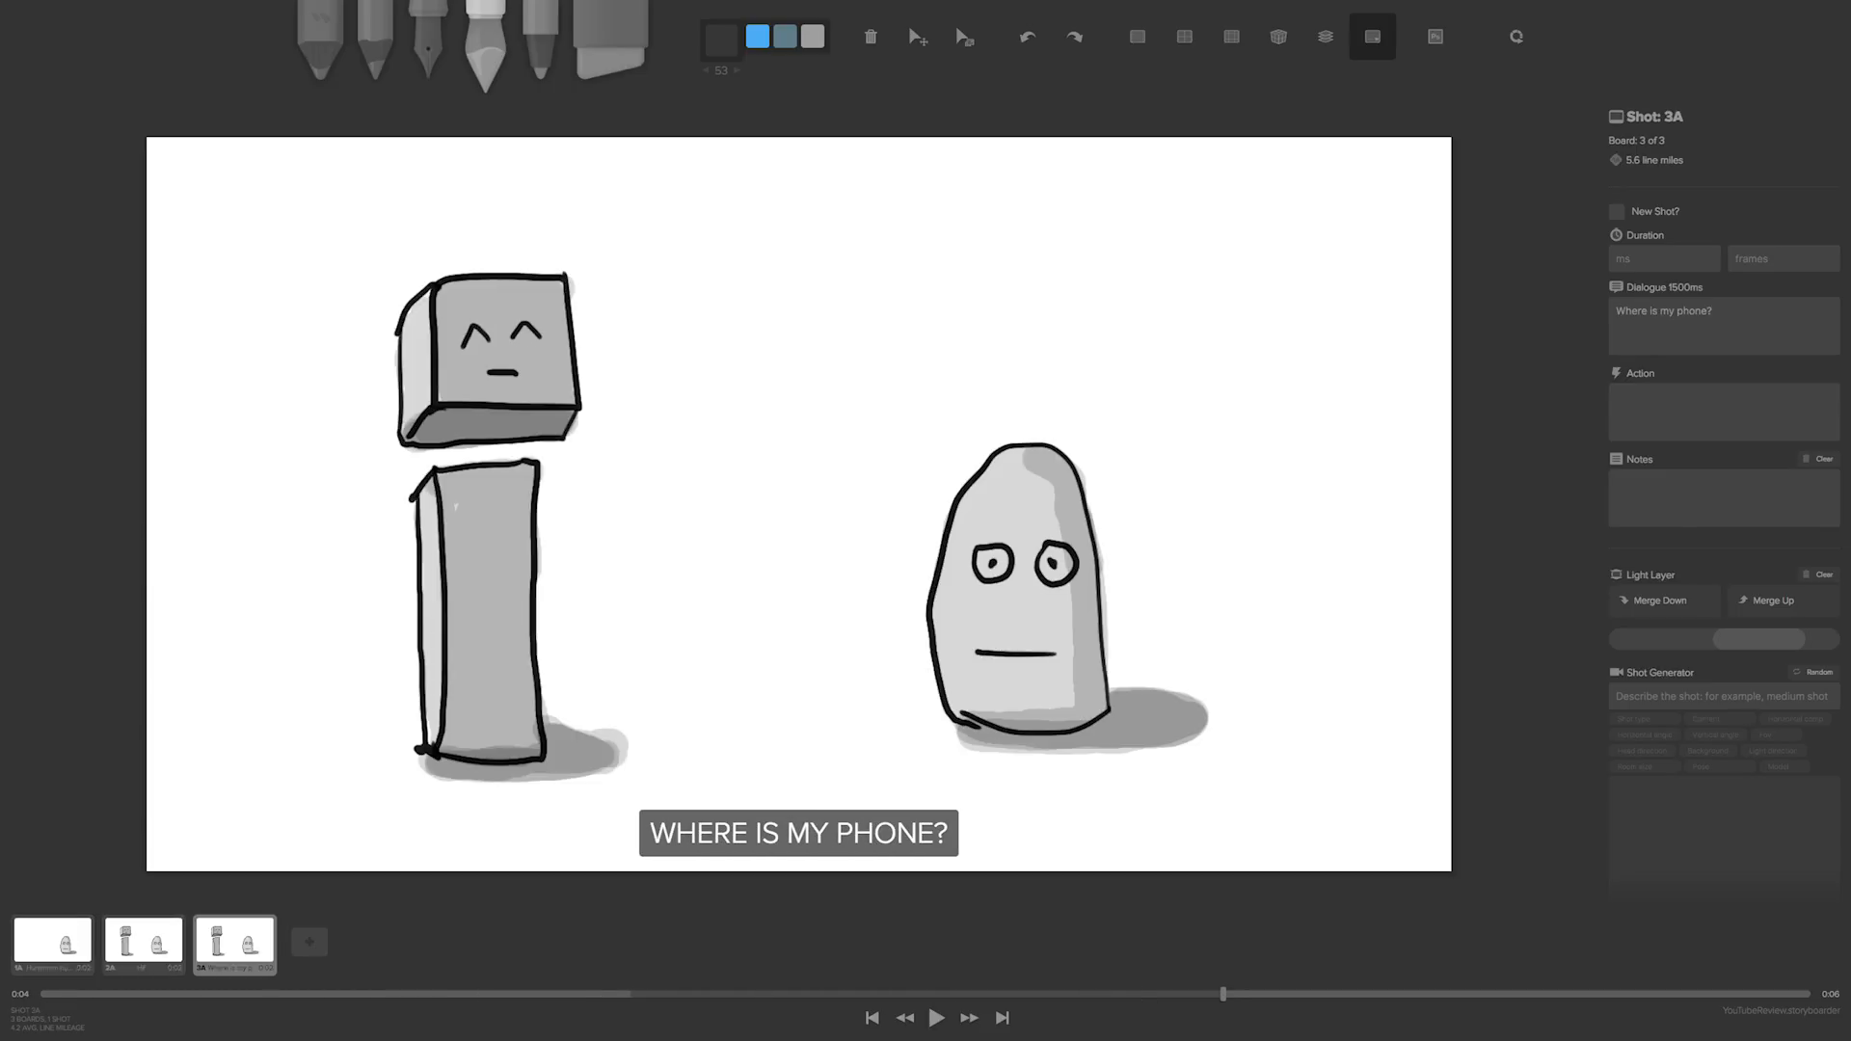
# - Erase the rounded character from the third board with a much larger eraser and shift the block character slightly right
pyautogui.press('6')
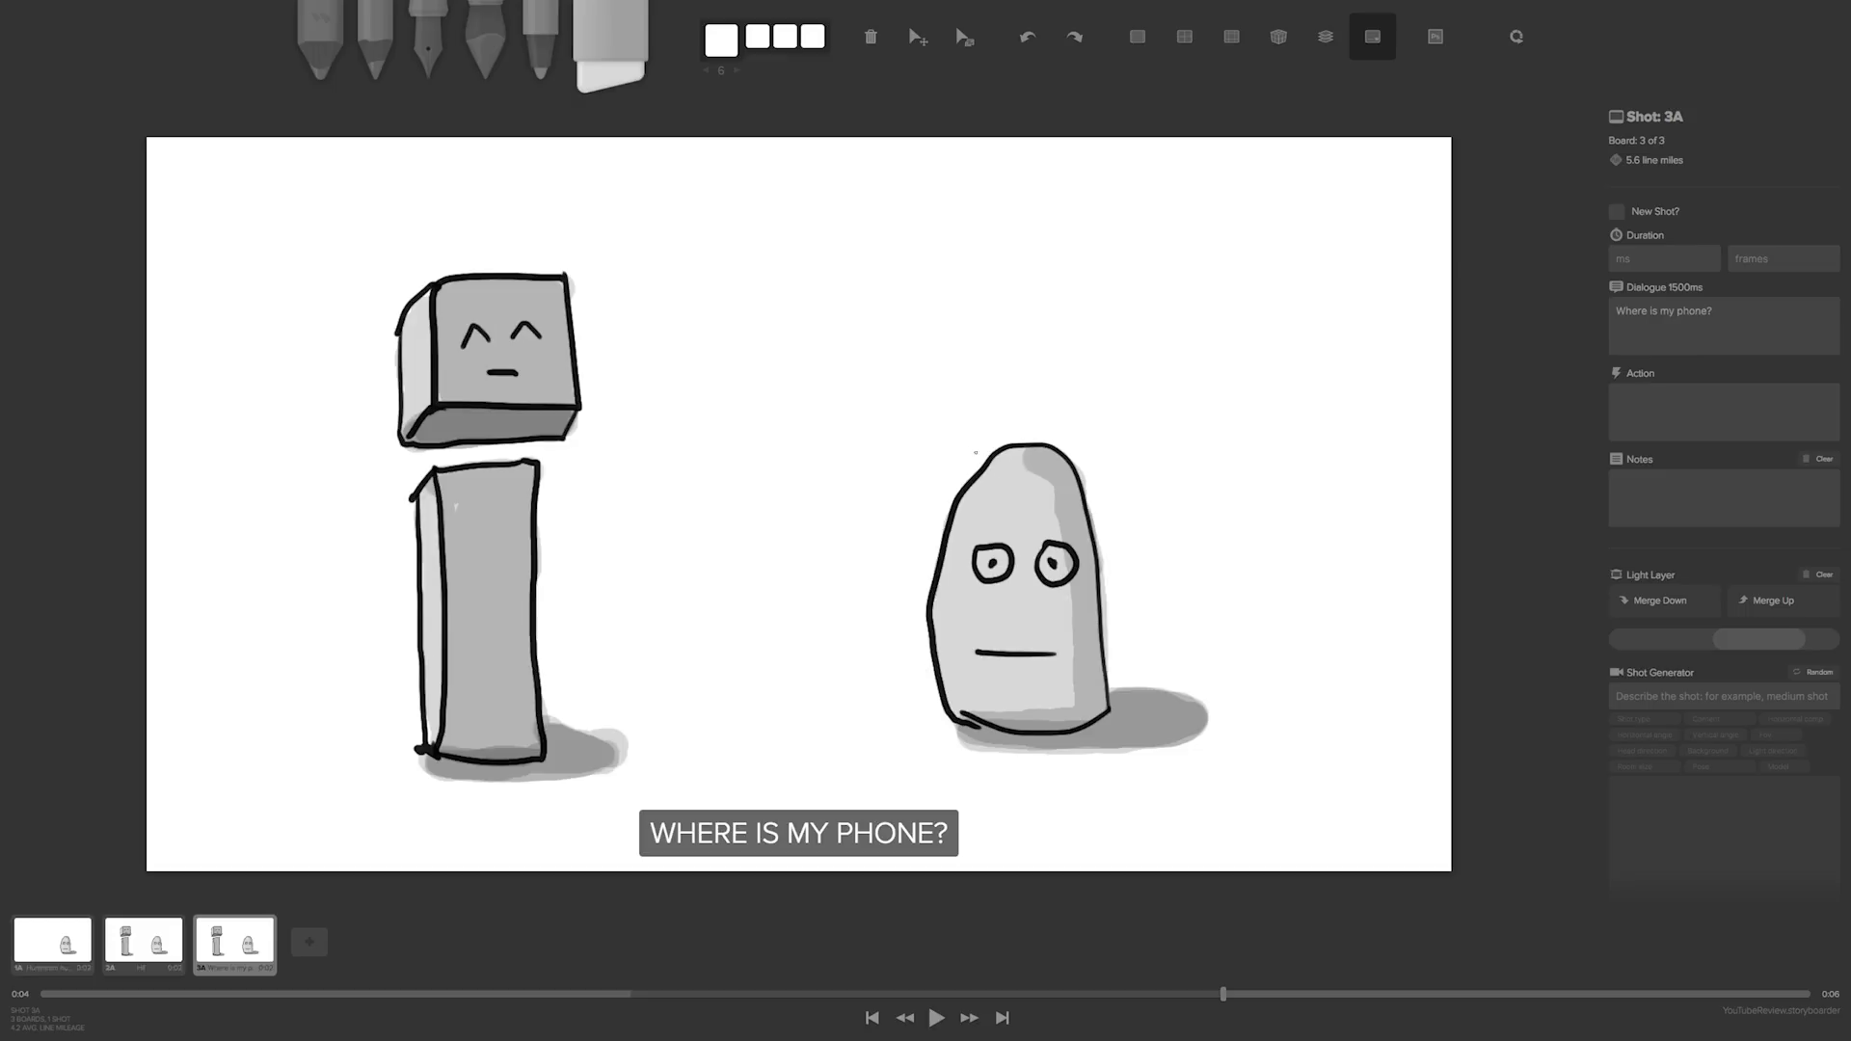
pyautogui.press(']')
pyautogui.press(']')
pyautogui.press(']')
pyautogui.press(']')
pyautogui.press(']')
pyautogui.press(']')
pyautogui.press(']')
pyautogui.press(']')
pyautogui.press(']')
pyautogui.press(']')
pyautogui.press(']')
pyautogui.press(']')
pyautogui.press(']')
pyautogui.press(']')
pyautogui.press(']')
pyautogui.press(']')
pyautogui.press(']')
pyautogui.press(']')
pyautogui.press(']')
pyautogui.press(']')
pyautogui.moveTo(1084, 493)
pyautogui.mouseDown()
pyautogui.moveTo(1055, 558)
pyautogui.moveTo(983, 566)
pyautogui.moveTo(967, 714)
pyautogui.moveTo(1108, 682)
pyautogui.moveTo(1095, 549)
pyautogui.mouseUp()
pyautogui.click(918, 37)
pyautogui.moveTo(502, 540); pyautogui.dragTo(593, 529)
pyautogui.click(965, 37)
pyautogui.moveTo(586, 455); pyautogui.dragTo(954, 445)
pyautogui.moveTo(665, 405); pyautogui.dragTo(818, 403)
pyautogui.click(918, 37)
pyautogui.moveTo(597, 414); pyautogui.dragTo(677, 545)
pyautogui.hotkey('ctrl', 'z')
pyautogui.hotkey('ctrl', 'z')
pyautogui.hotkey('ctrl', 'z')
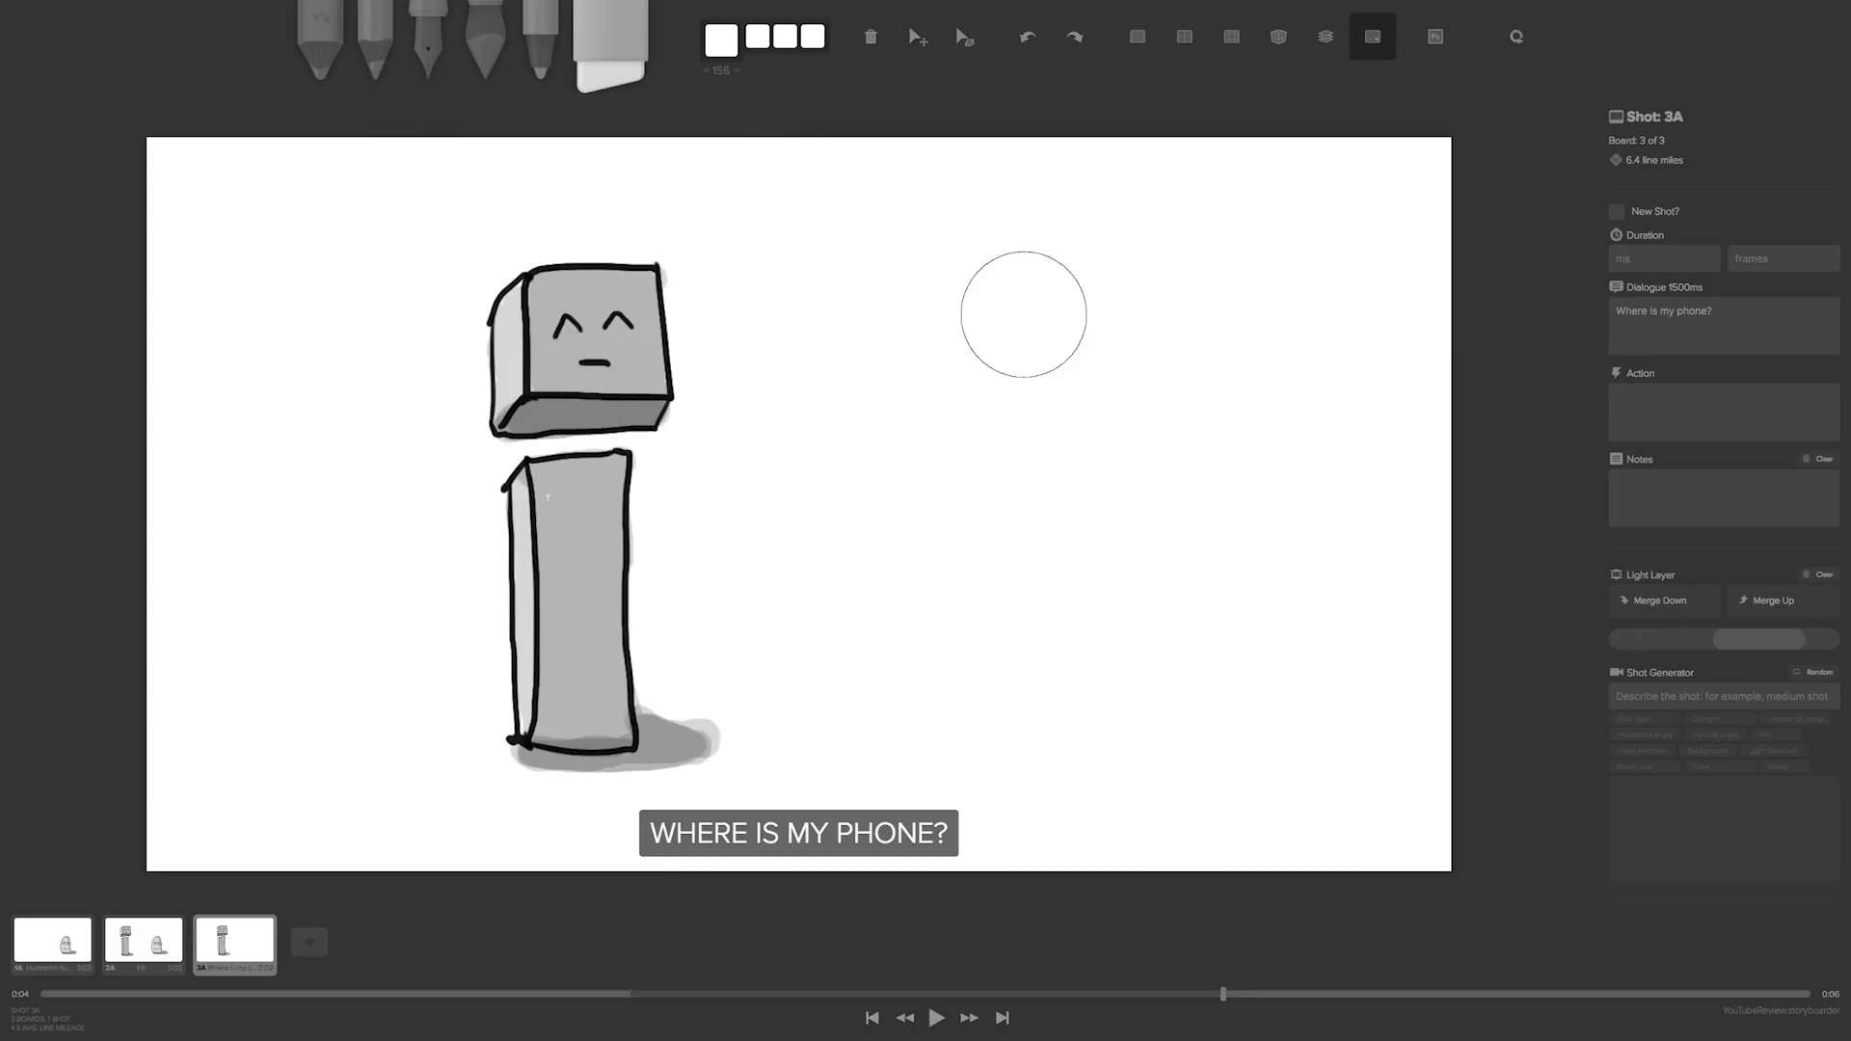
# - Enlarge and reposition the third board's block character into a close-up of its head and upper body on the left half
pyautogui.click(917, 37)
pyautogui.moveTo(665, 386); pyautogui.dragTo(670, 554)
pyautogui.click(965, 37)
pyautogui.moveTo(492, 624); pyautogui.dragTo(879, 647)
pyautogui.click(1723, 411)
pyautogui.click(918, 37)
pyautogui.moveTo(675, 405); pyautogui.dragTo(635, 437)
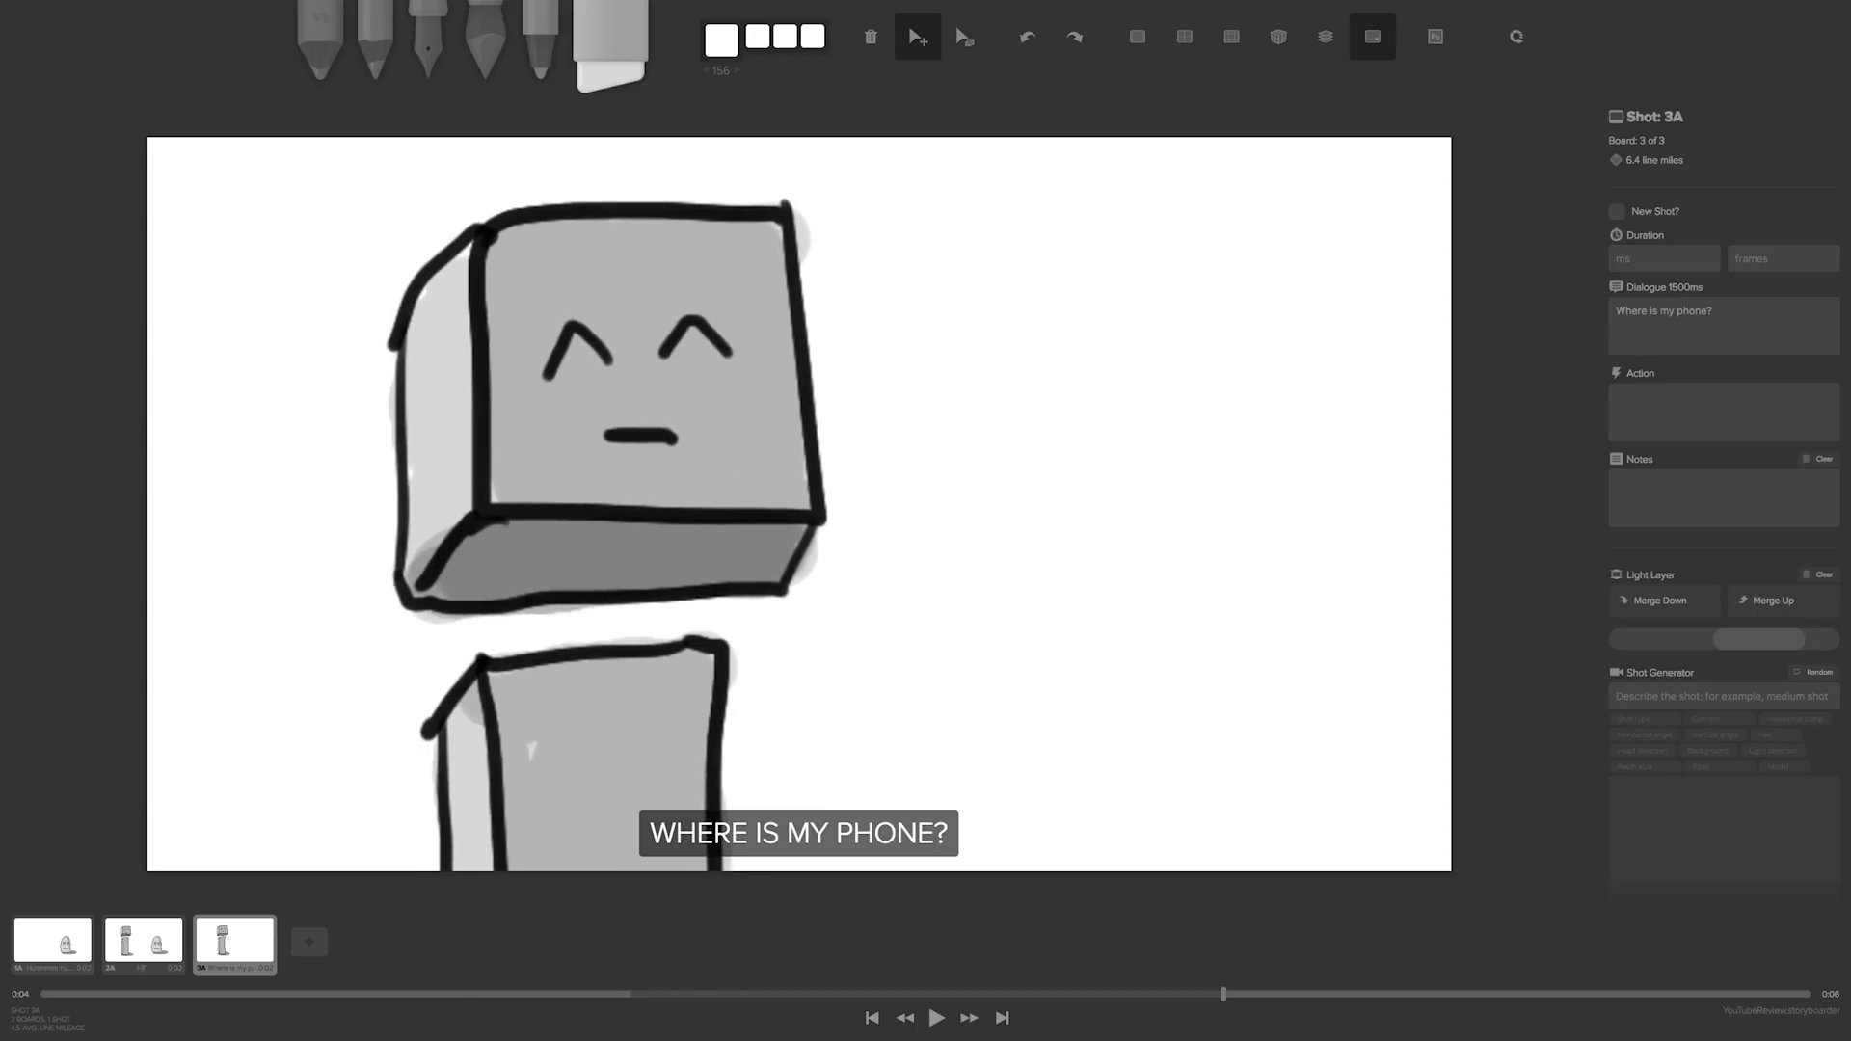
# - Flip through all three boards to review the cut to the block character's close-up
pyautogui.press('Left')
pyautogui.press('Left')
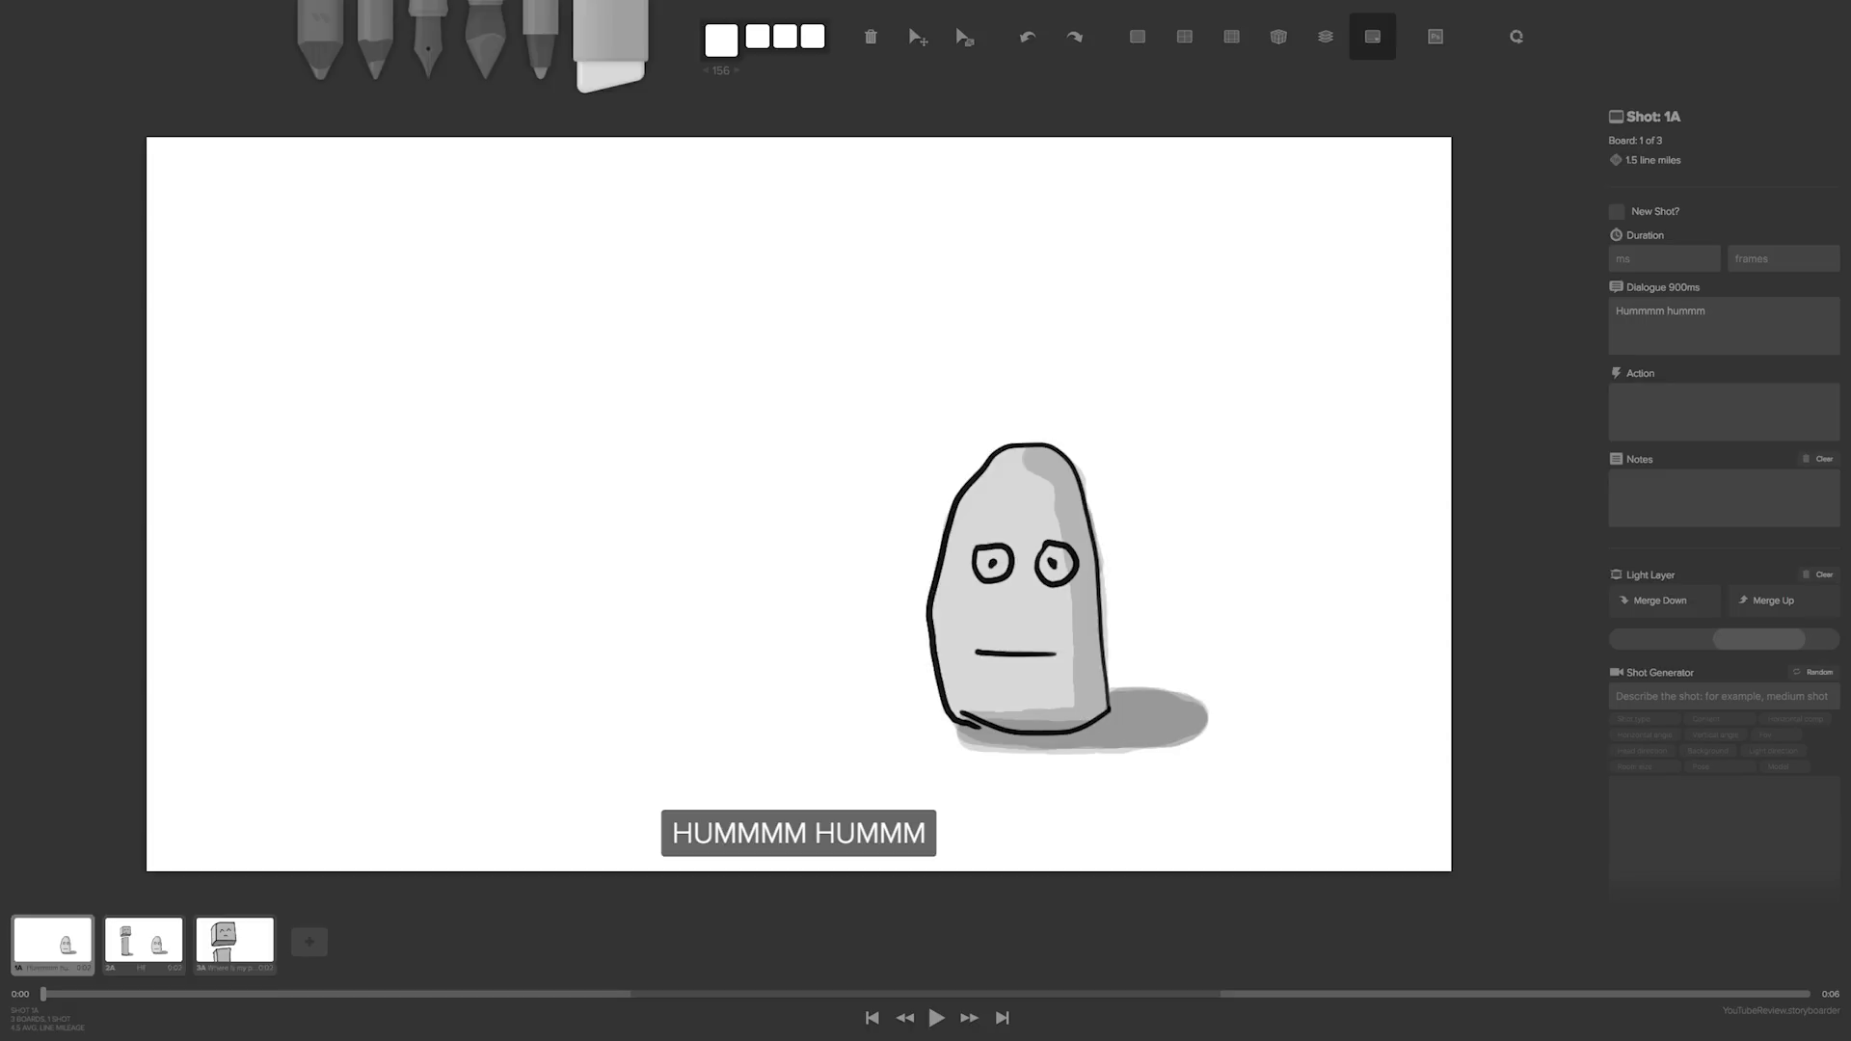
pyautogui.press('Right')
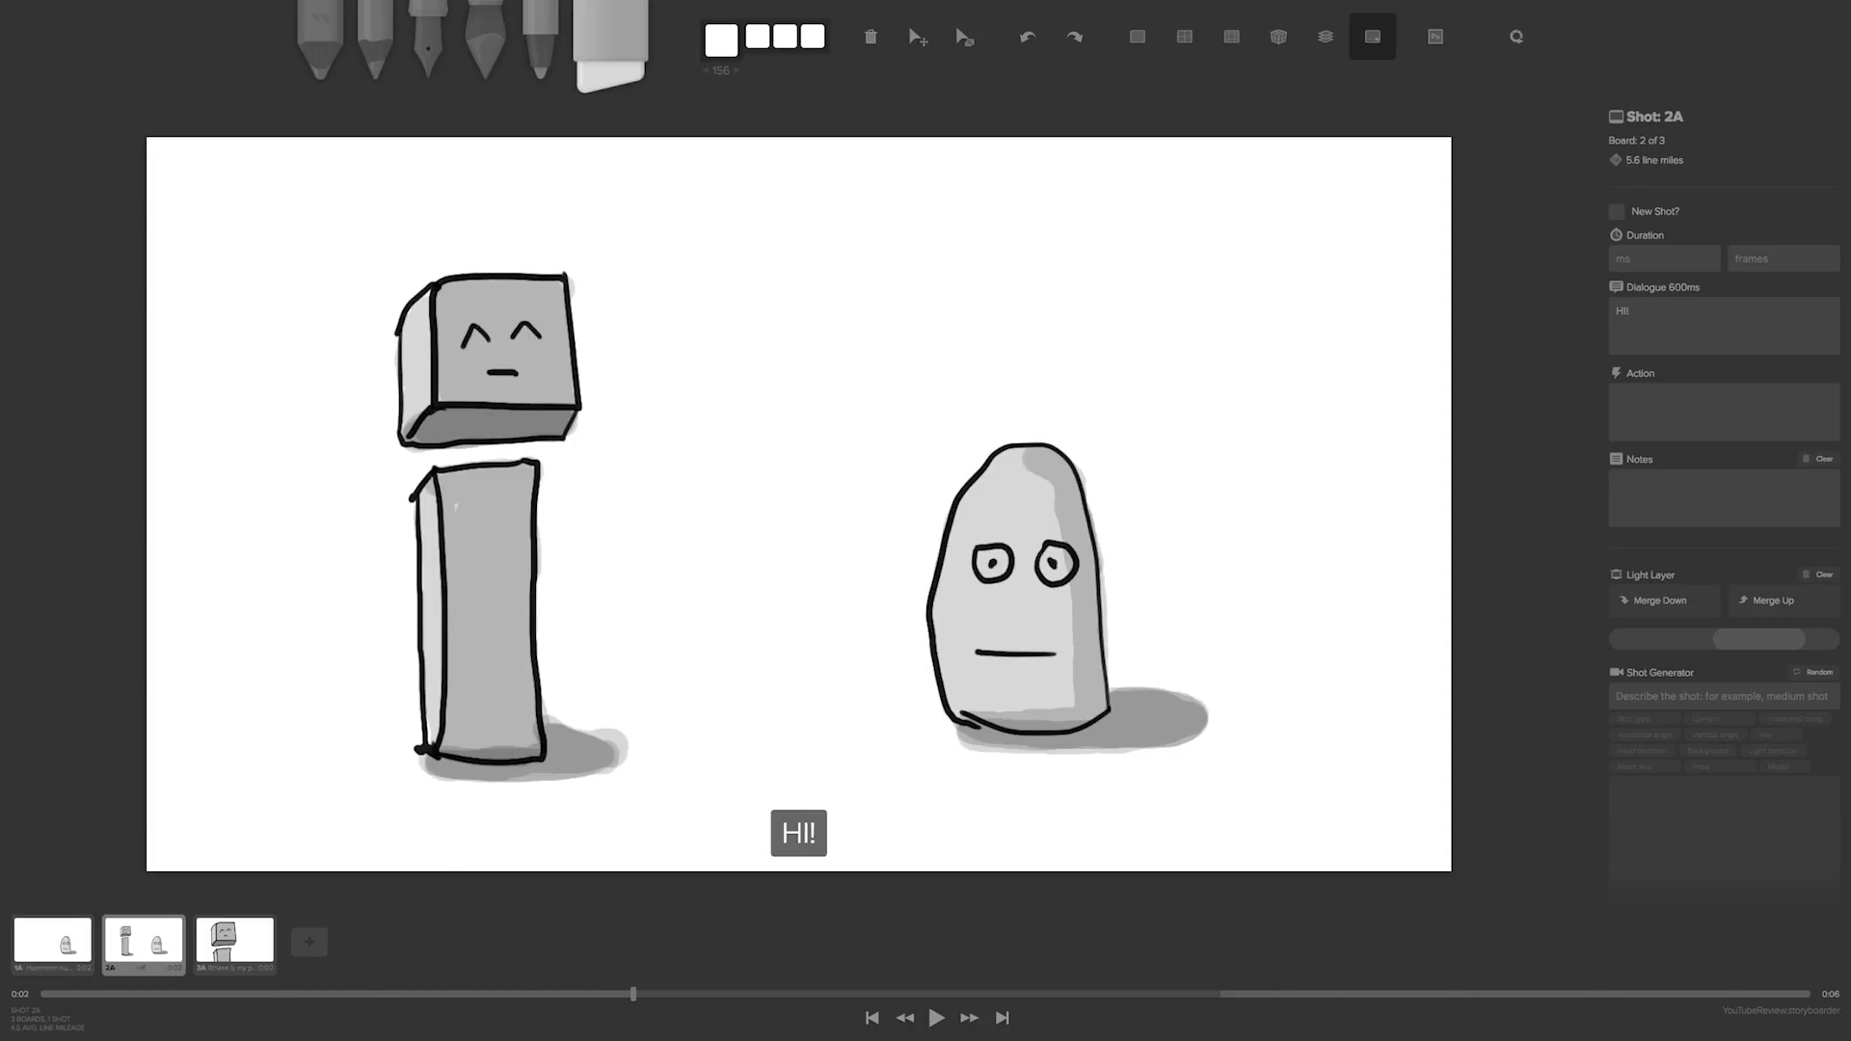
pyautogui.press('Right')
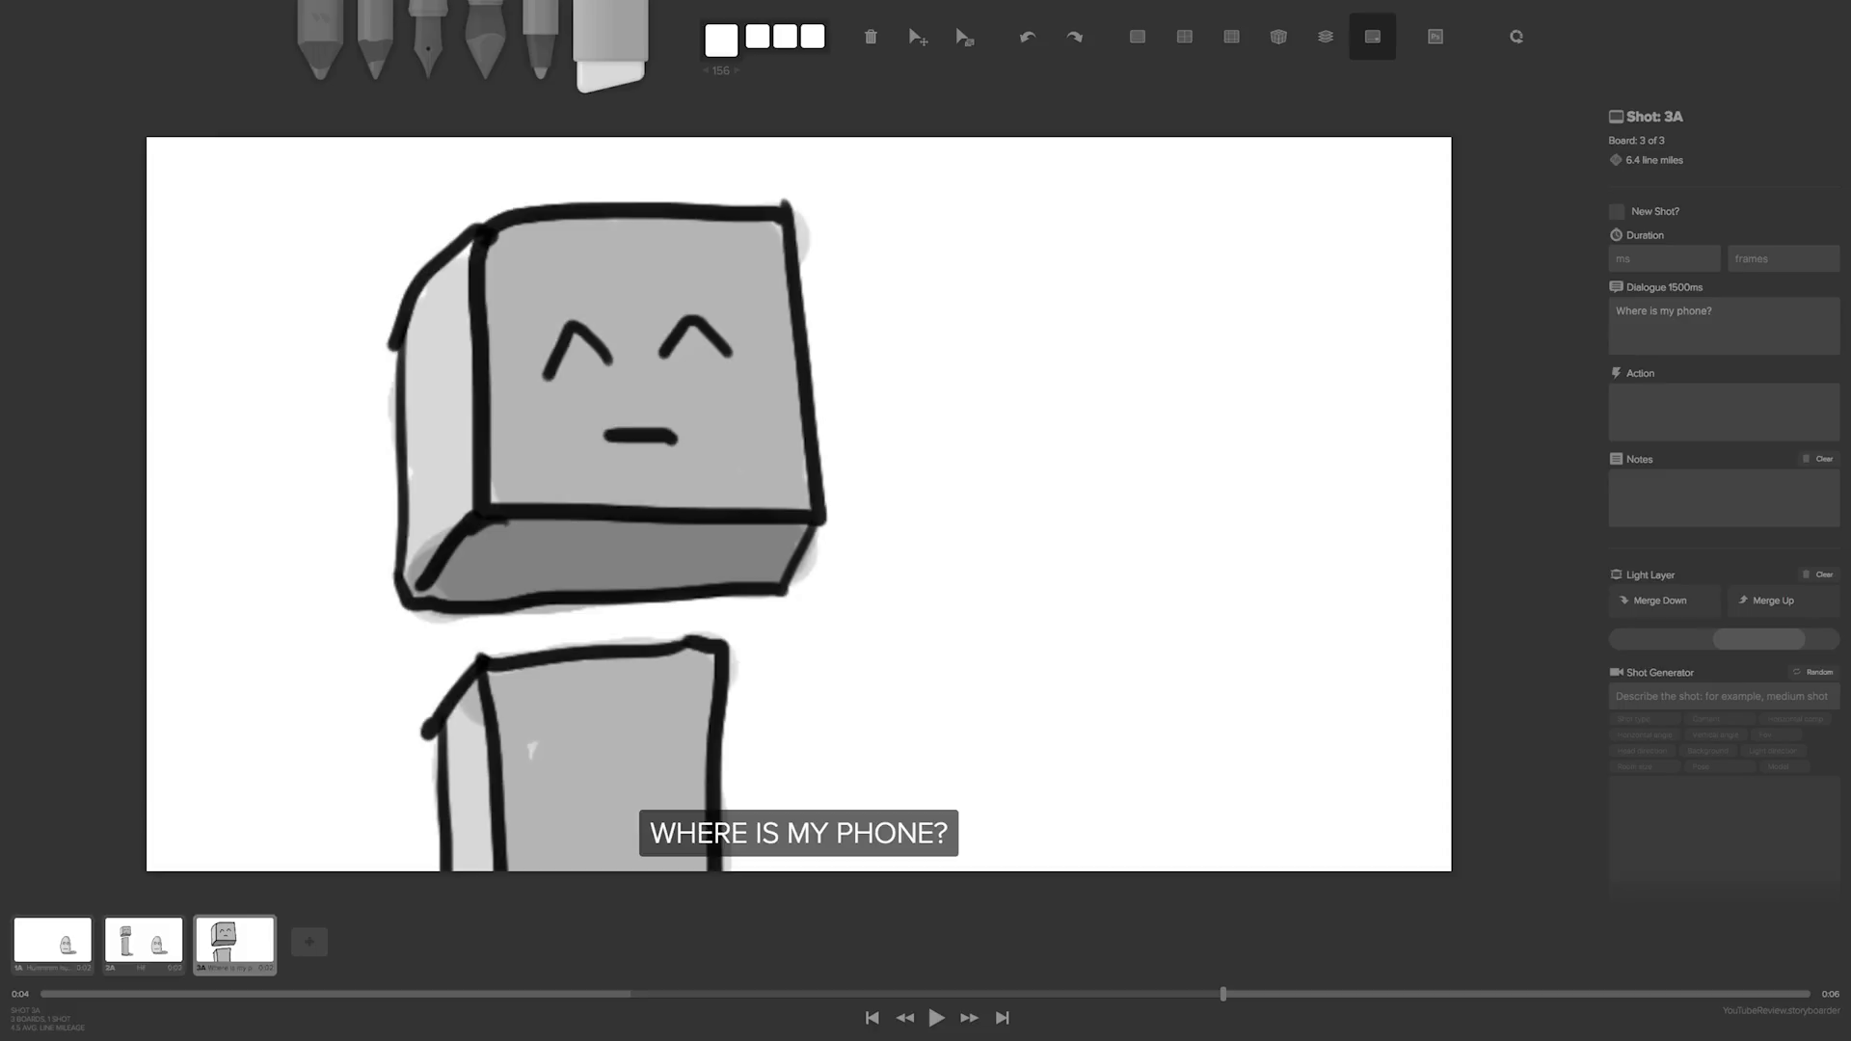
# - Duplicate the first board and move the copy to the end of the sequence
pyautogui.click(66, 948)
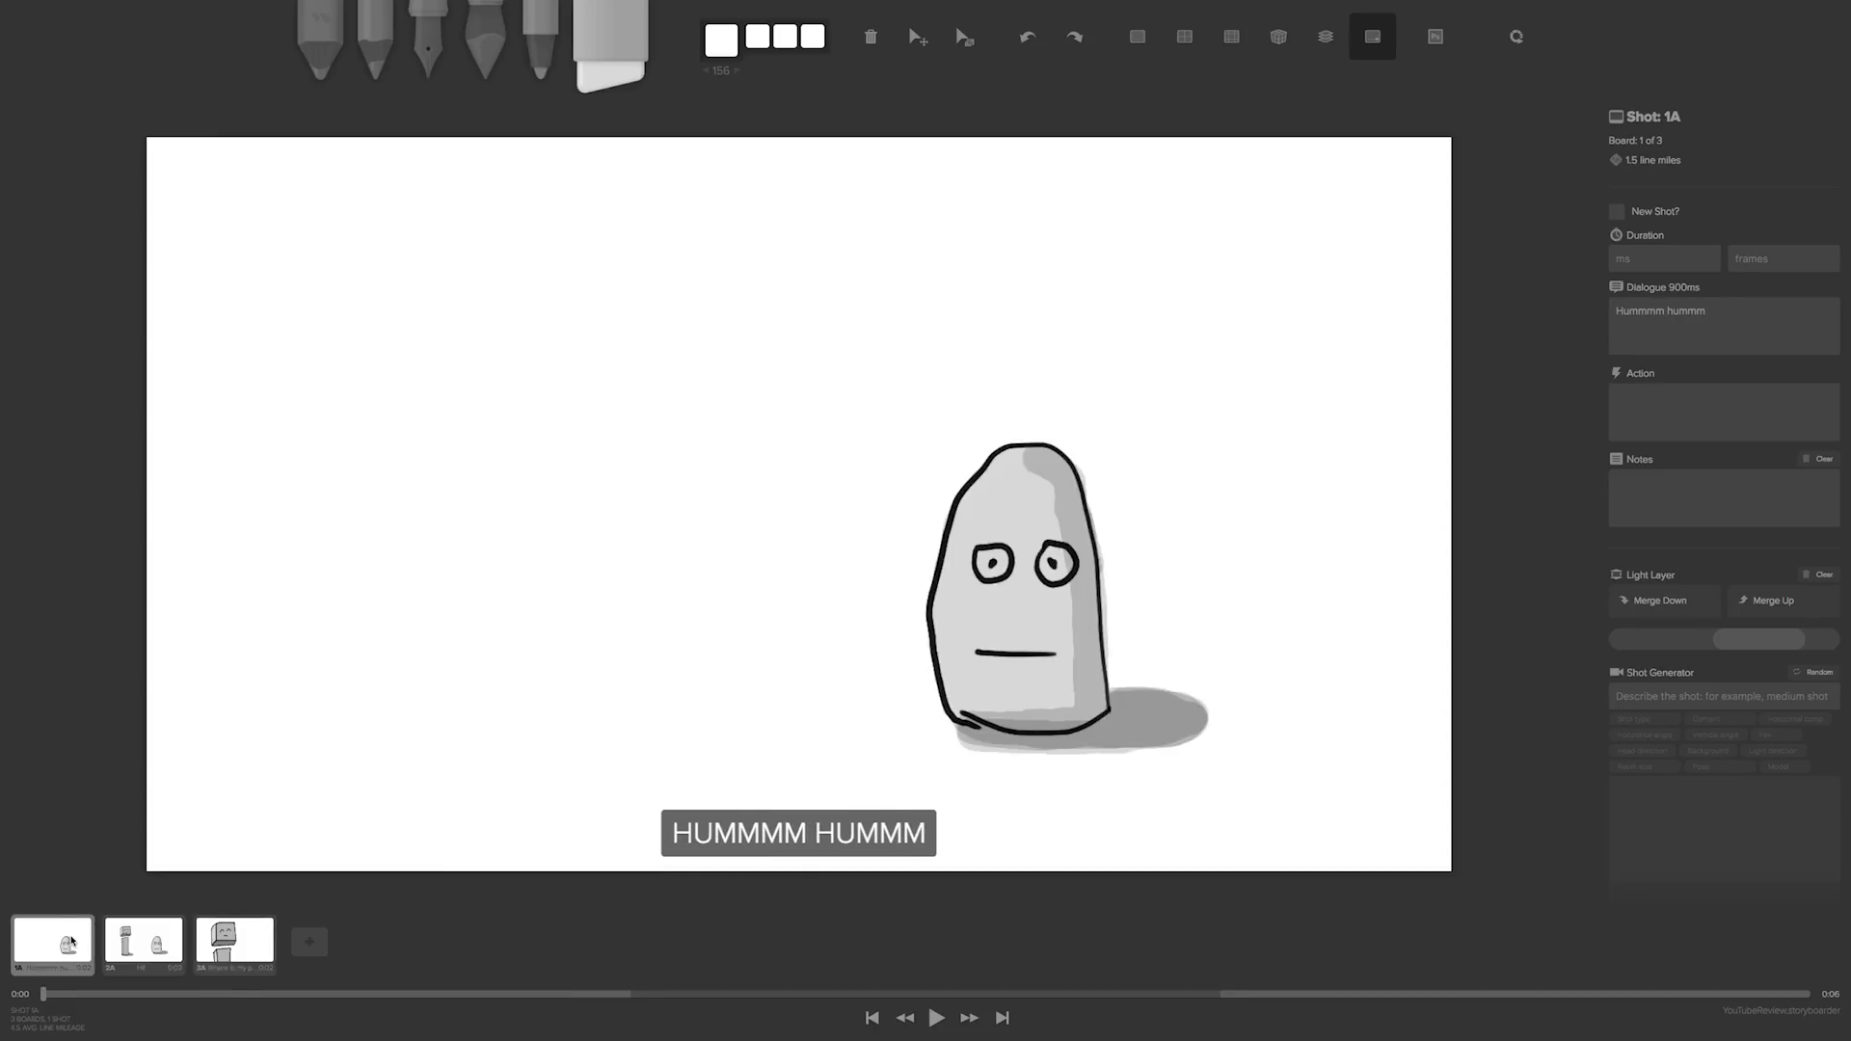
pyautogui.hotkey('ctrl', 'd')
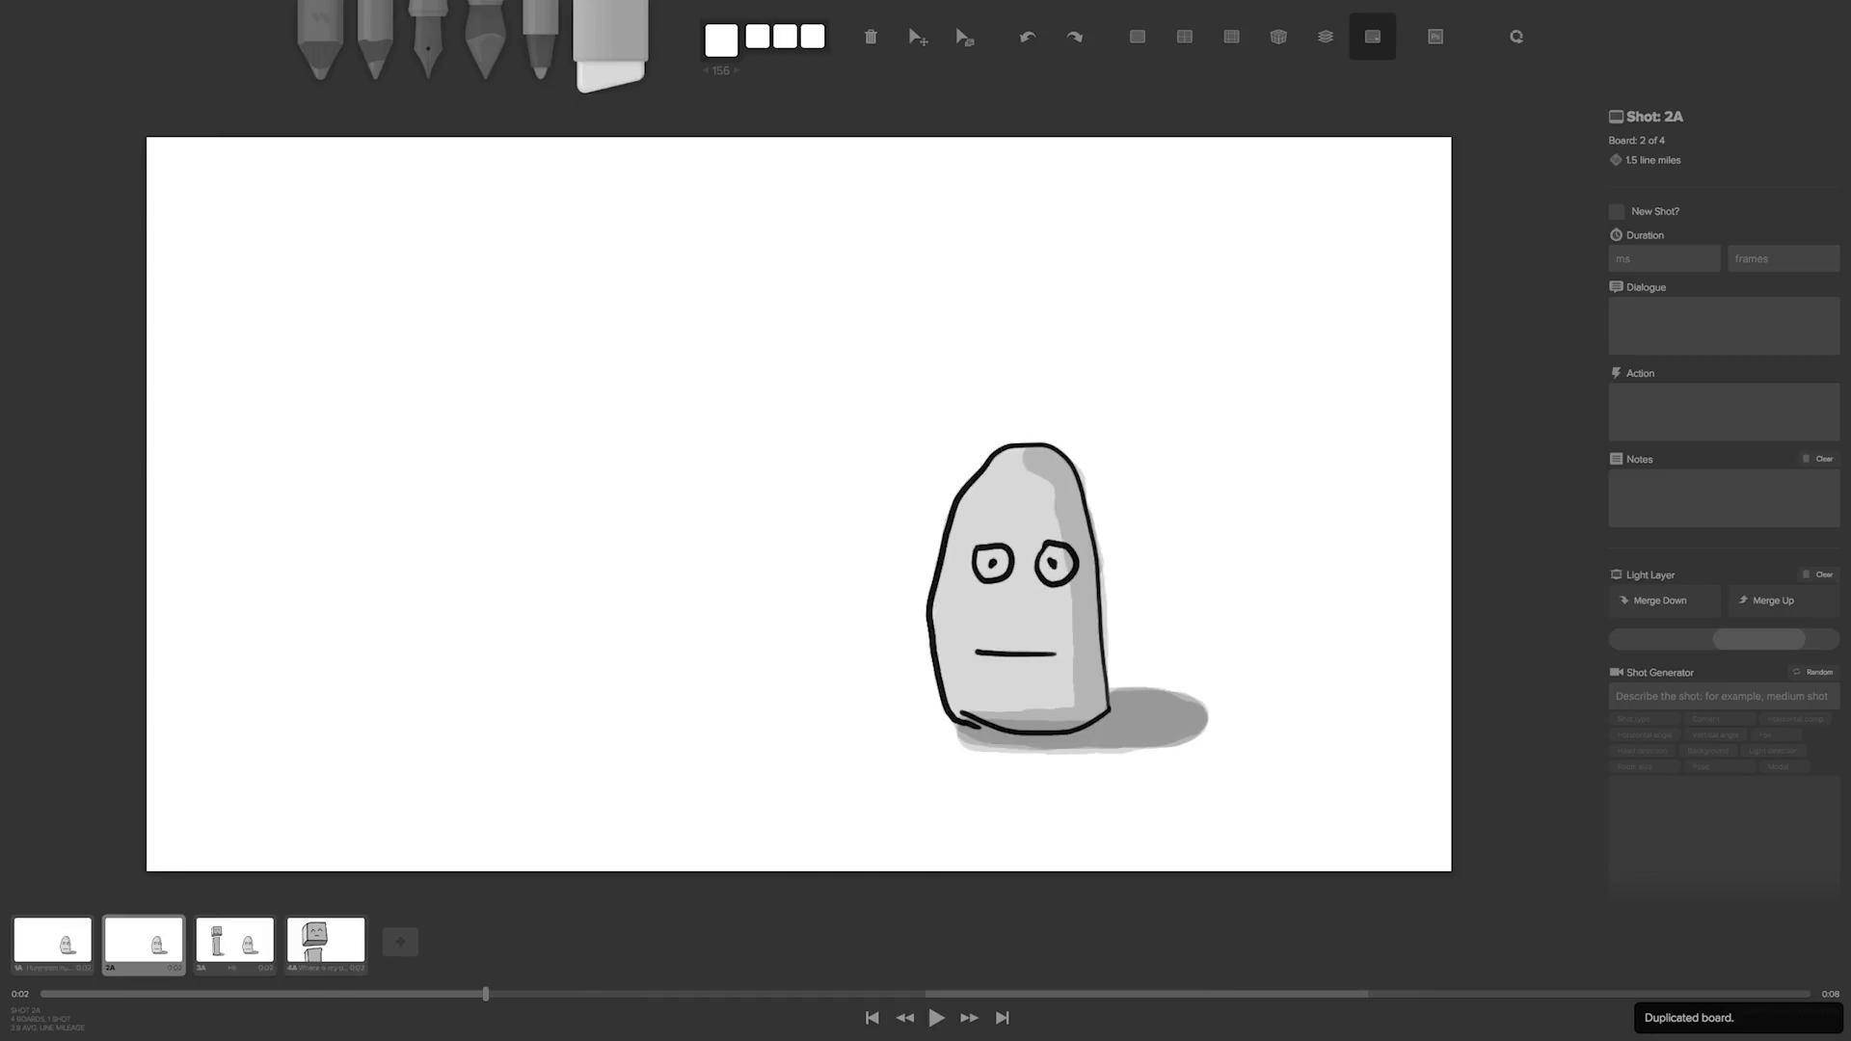
pyautogui.hotkey('ctrl', 'Right')
pyautogui.hotkey('ctrl', 'Right')
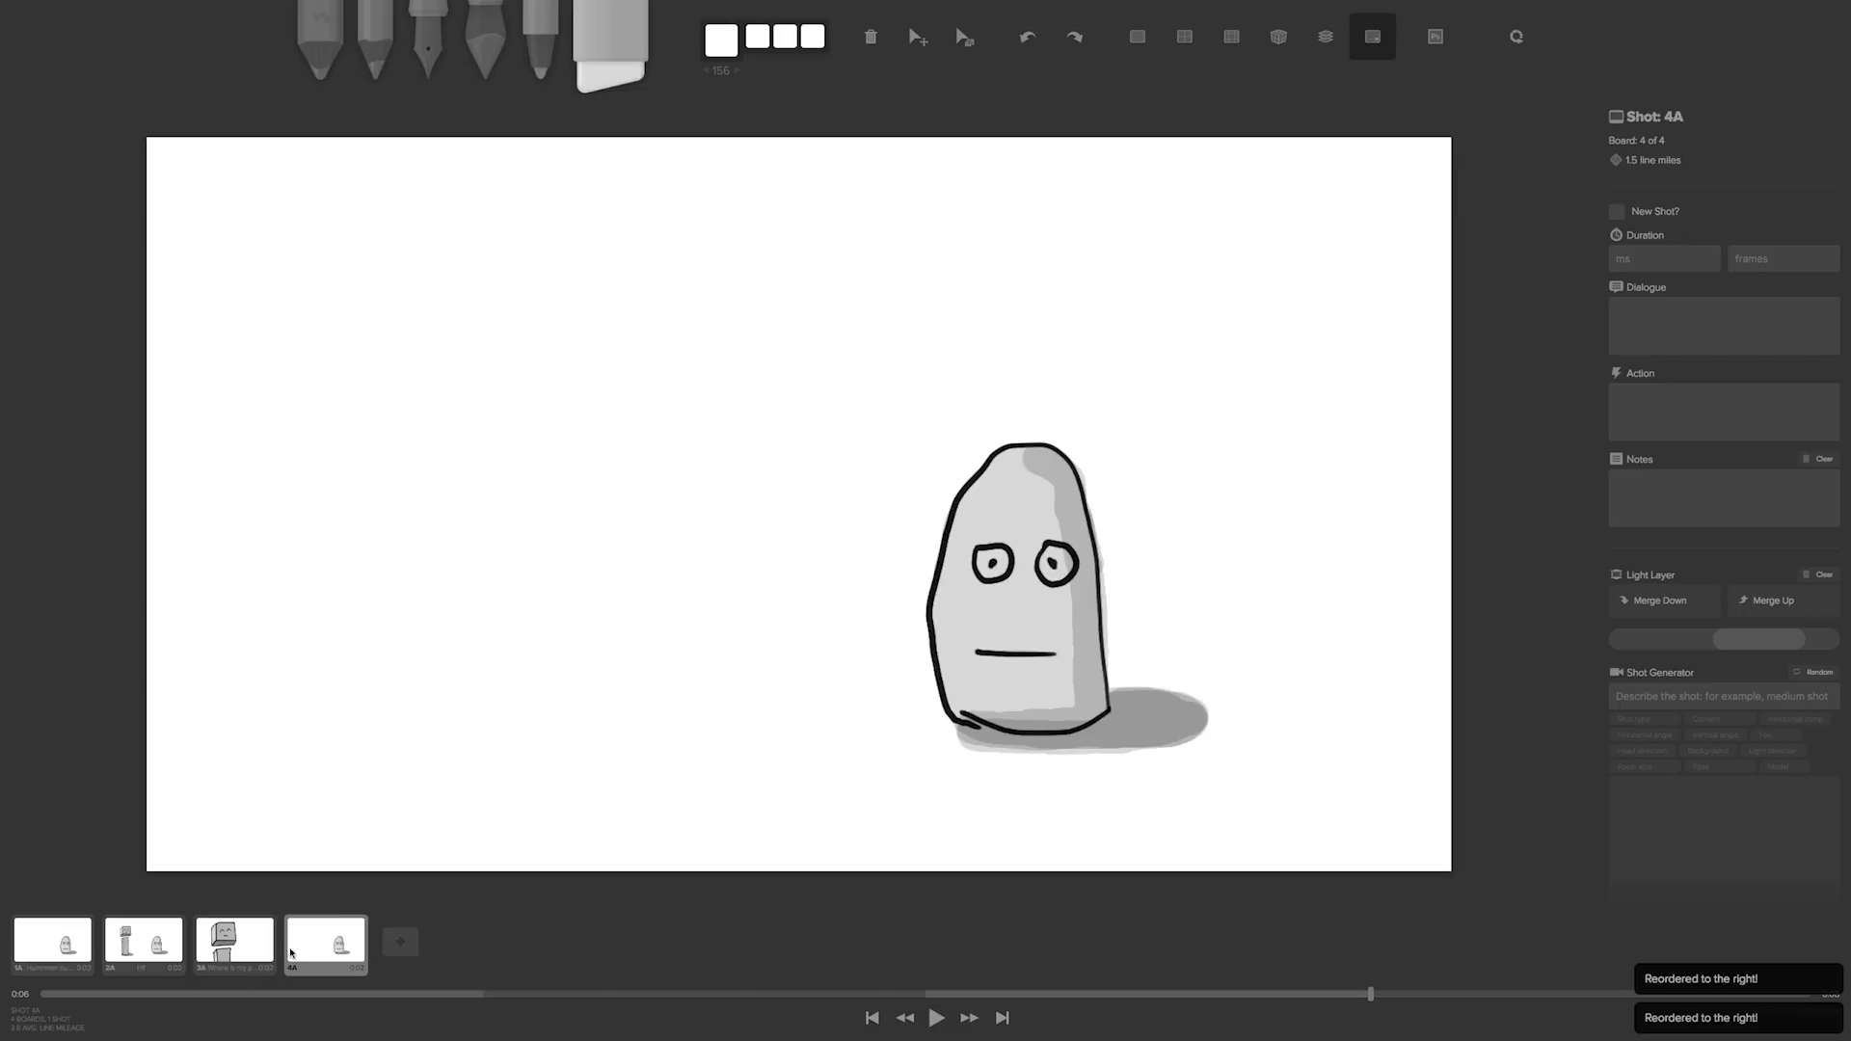
# - Scale up the rounded character on the fourth board and place it slightly right of centre as a closer shot
pyautogui.click(964, 37)
pyautogui.moveTo(610, 714)
pyautogui.mouseDown()
pyautogui.moveTo(993, 620)
pyautogui.moveTo(1091, 632)
pyautogui.moveTo(887, 572)
pyautogui.moveTo(800, 574)
pyautogui.moveTo(909, 575)
pyautogui.moveTo(1216, 494)
pyautogui.mouseUp()
pyautogui.click(917, 36)
pyautogui.click(966, 46)
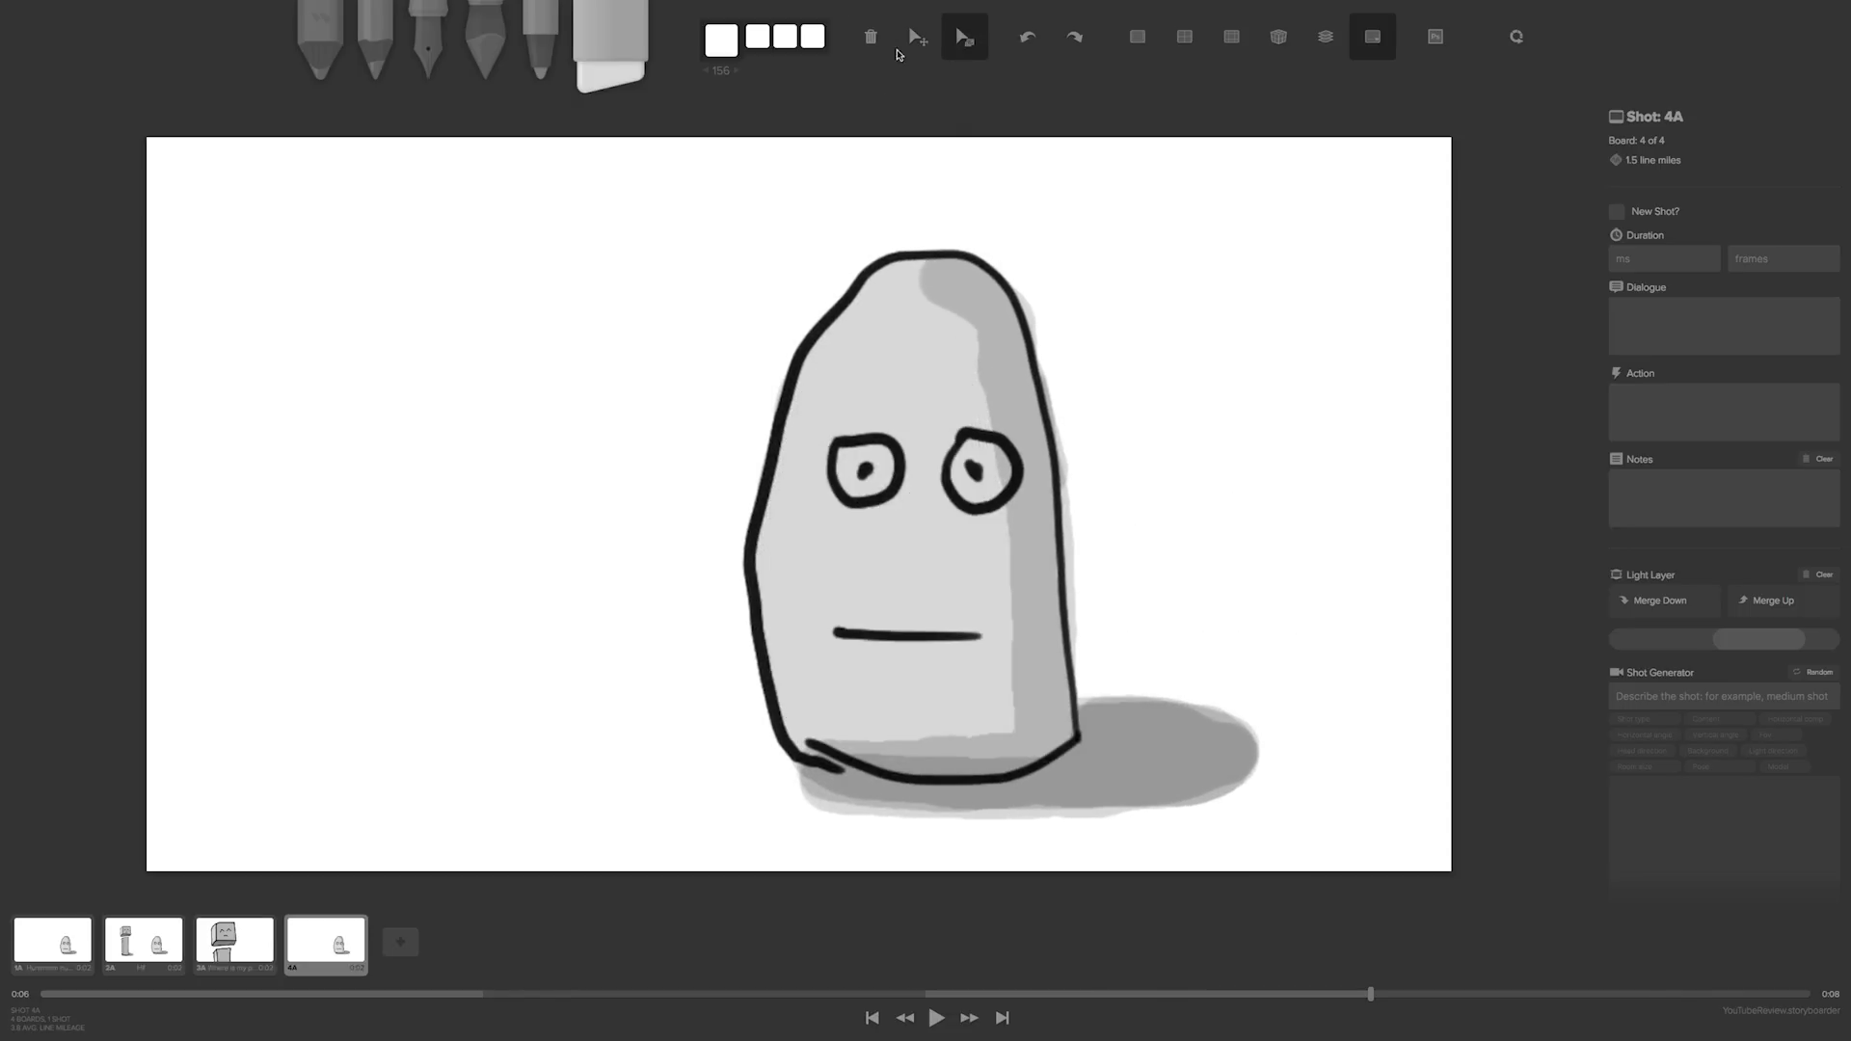
pyautogui.click(916, 37)
pyautogui.moveTo(931, 452); pyautogui.dragTo(985, 405)
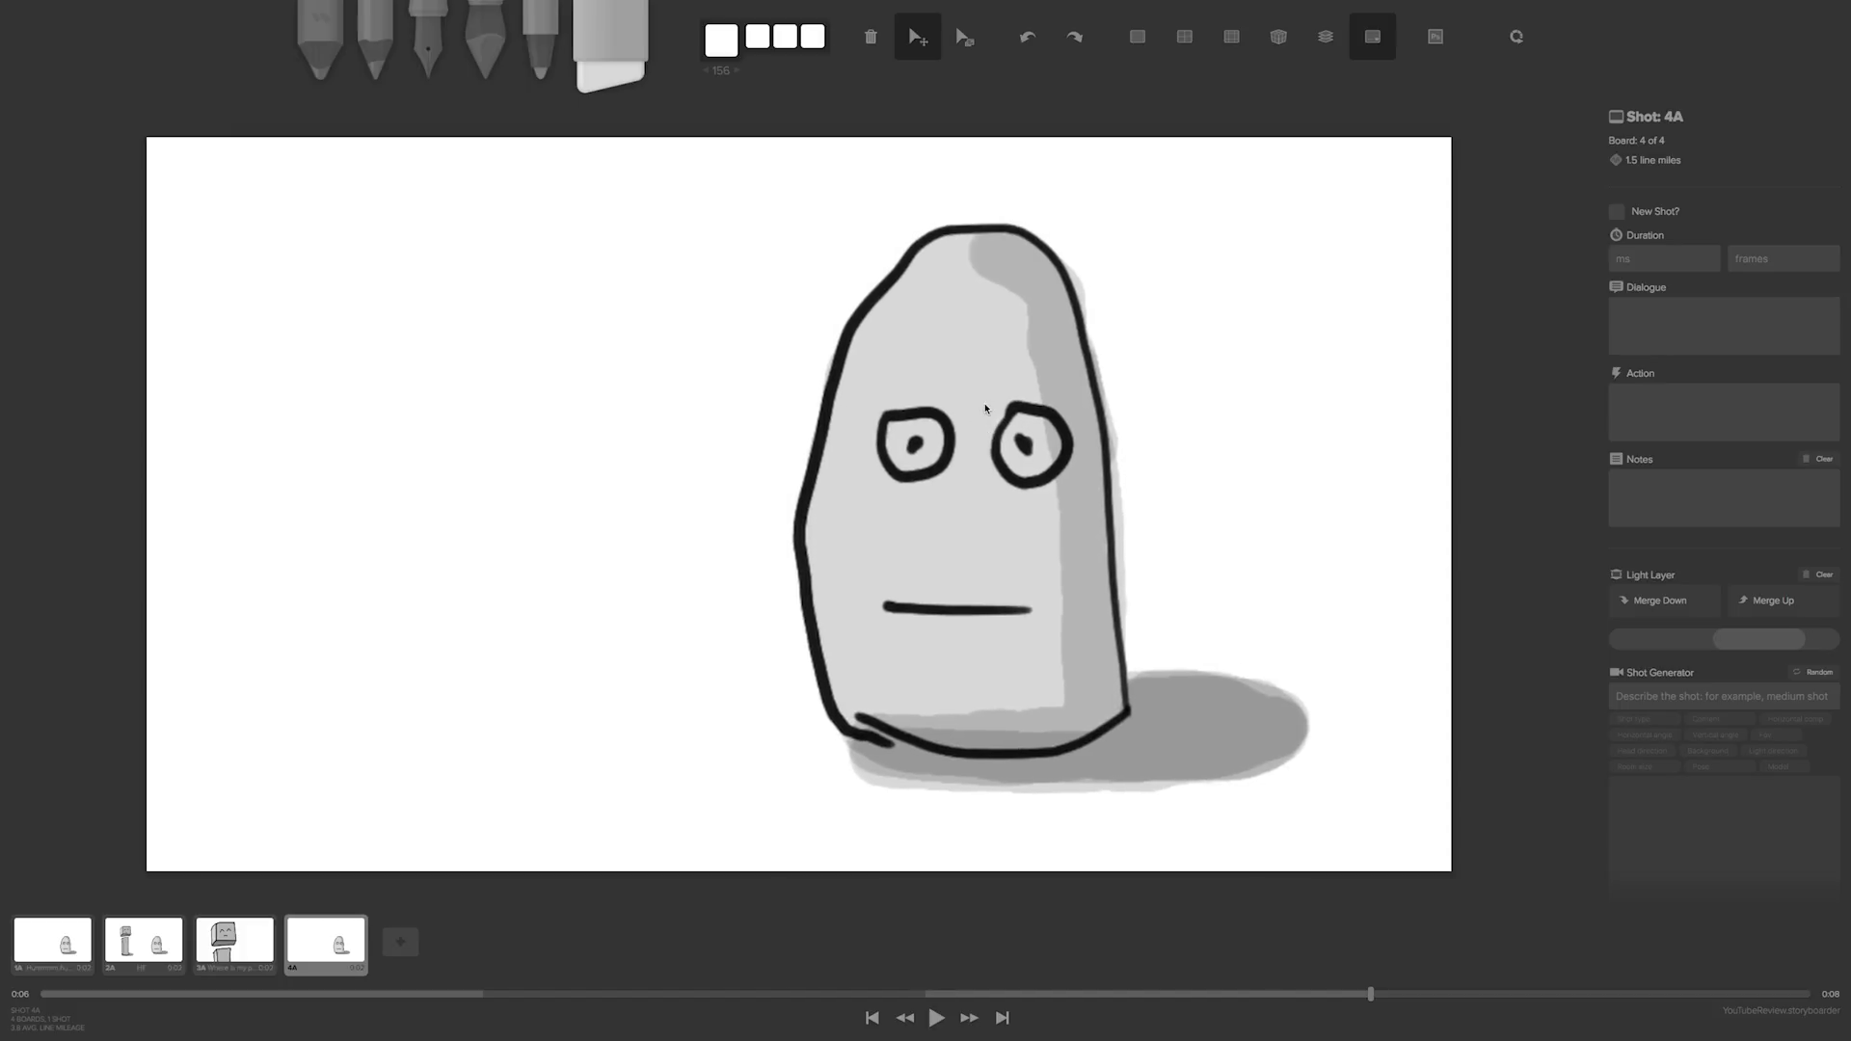
# - Set the fourth board's dialogue to "Umm I don't remember..."
pyautogui.click(1709, 327)
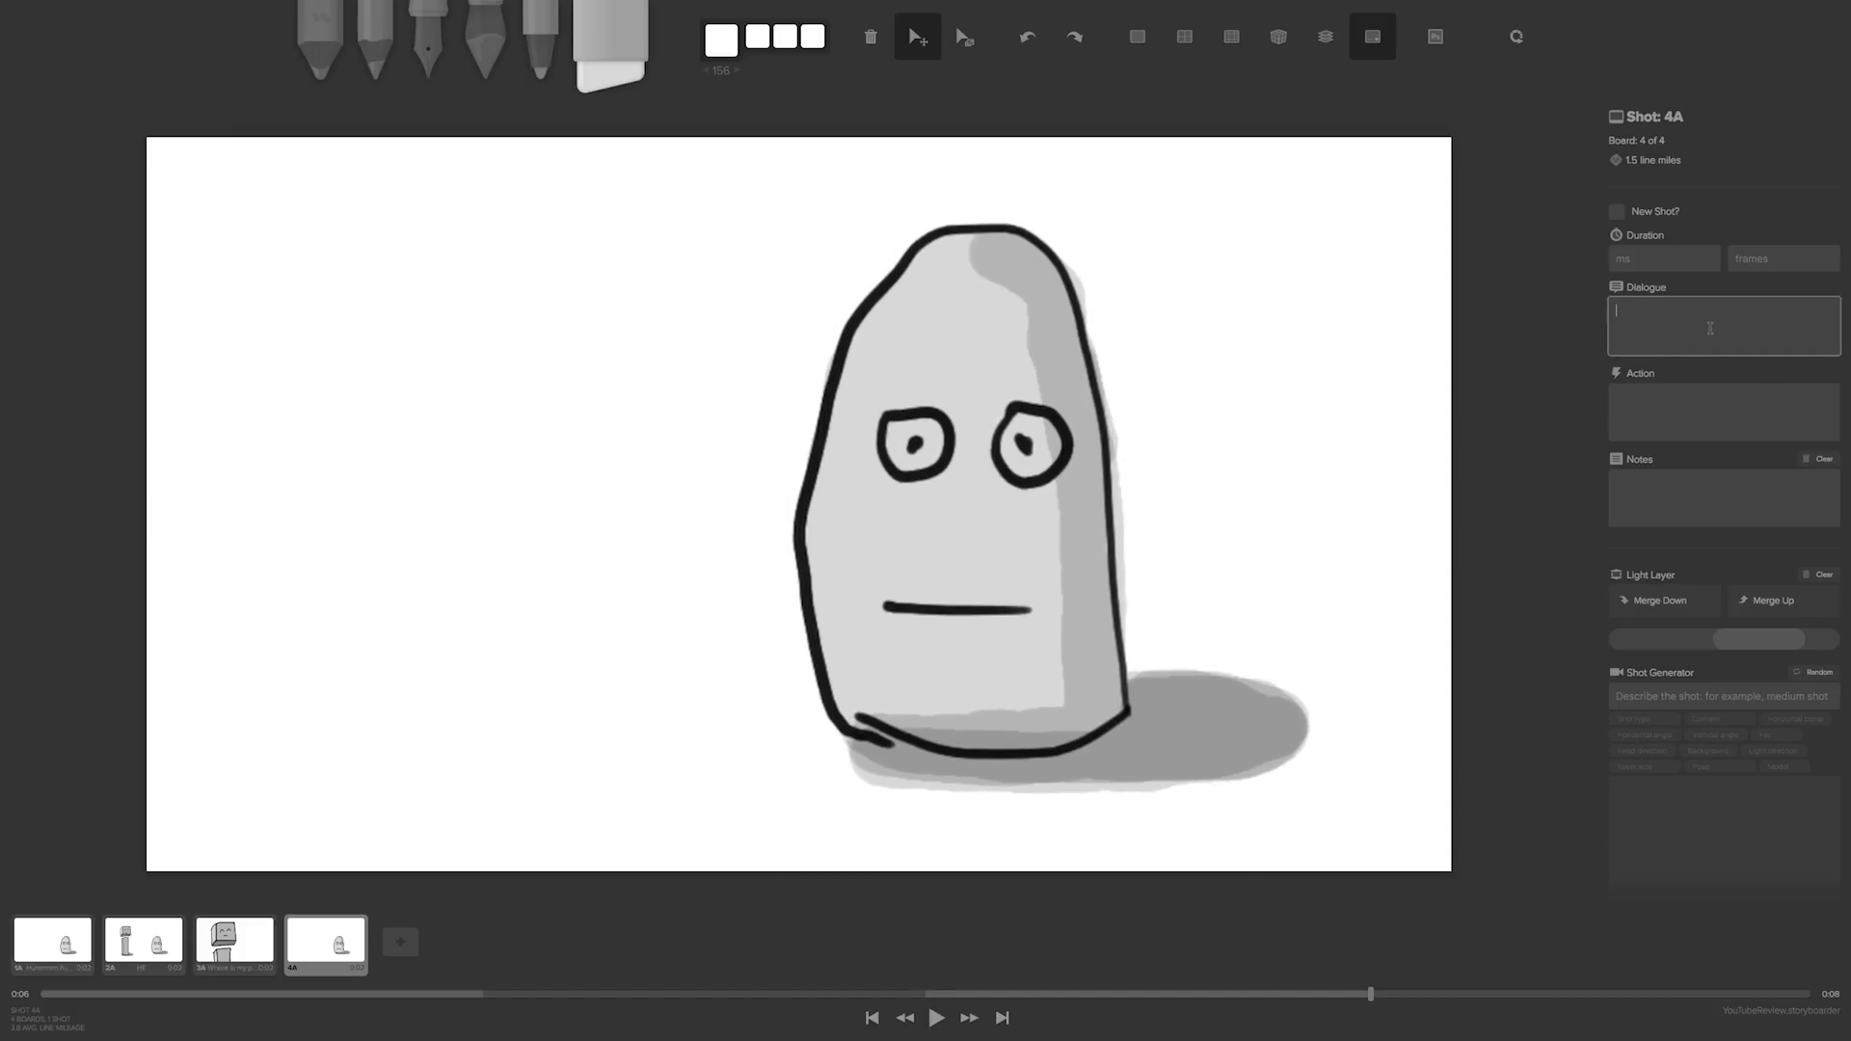
pyautogui.write("Umm I don't remember...")
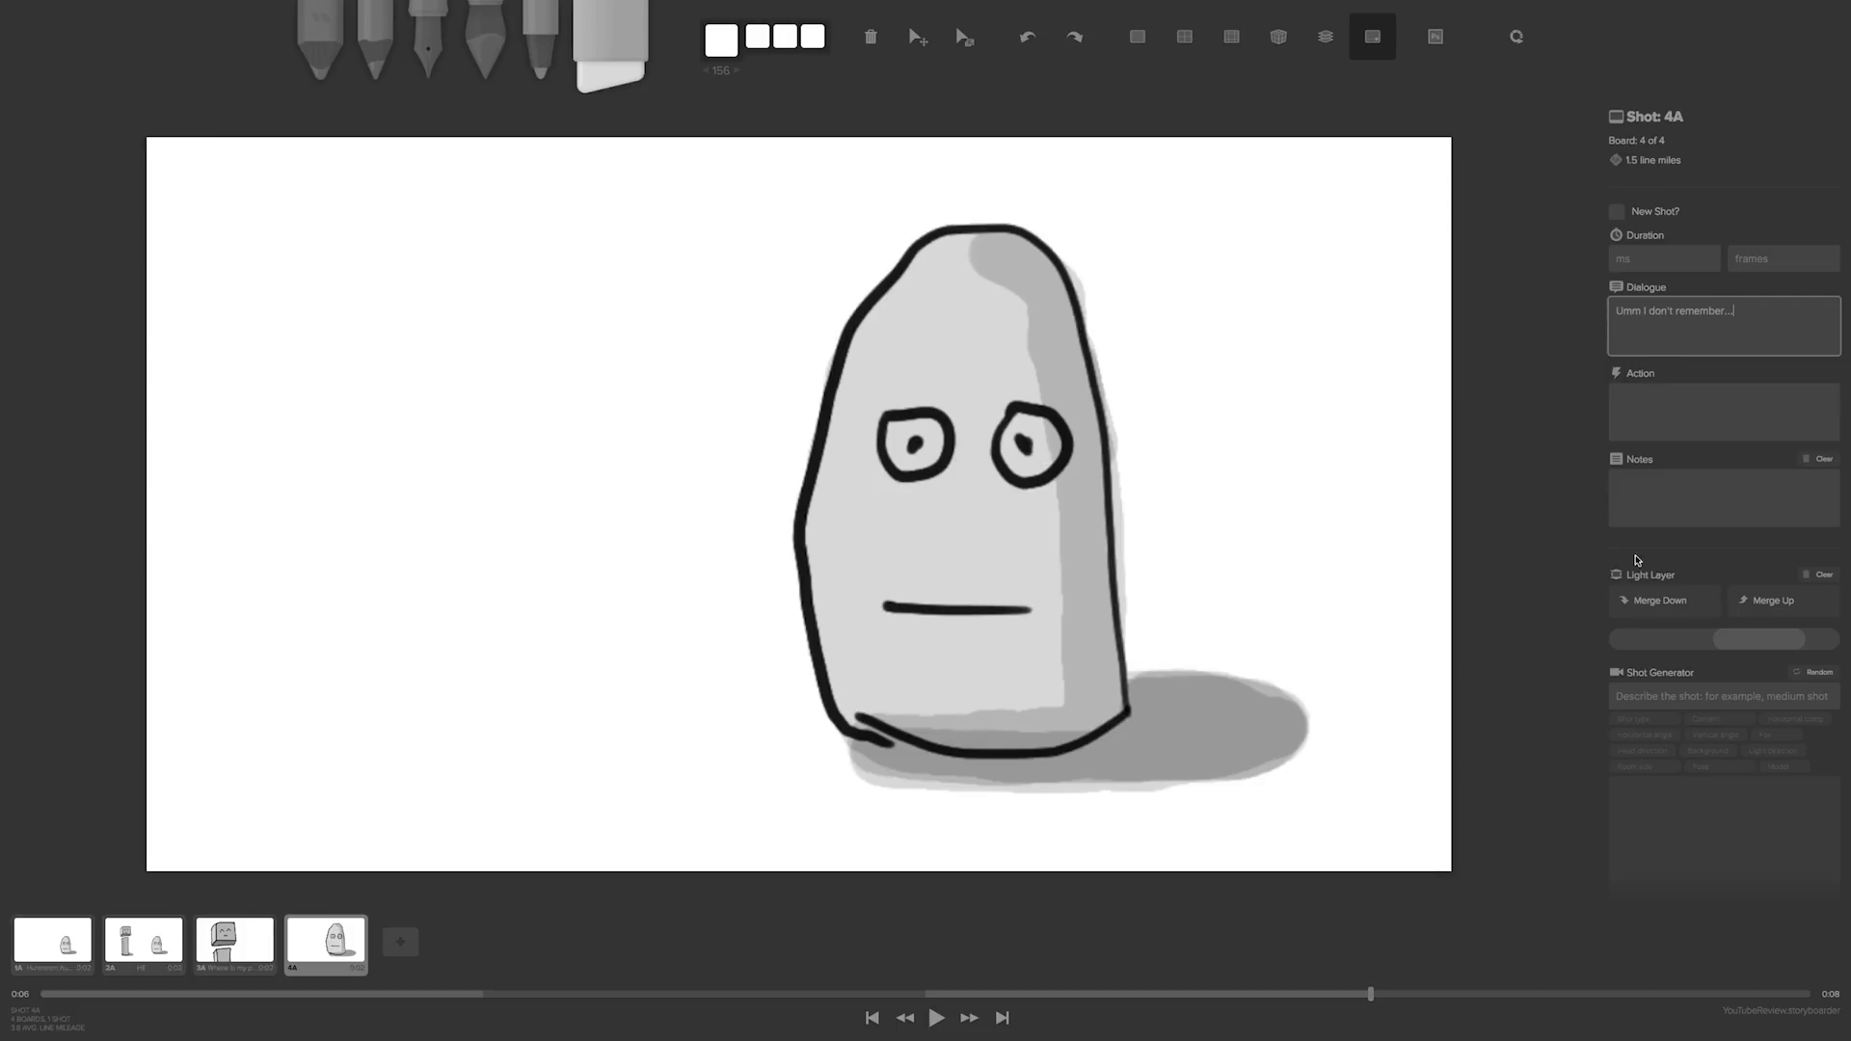
pyautogui.click(1442, 611)
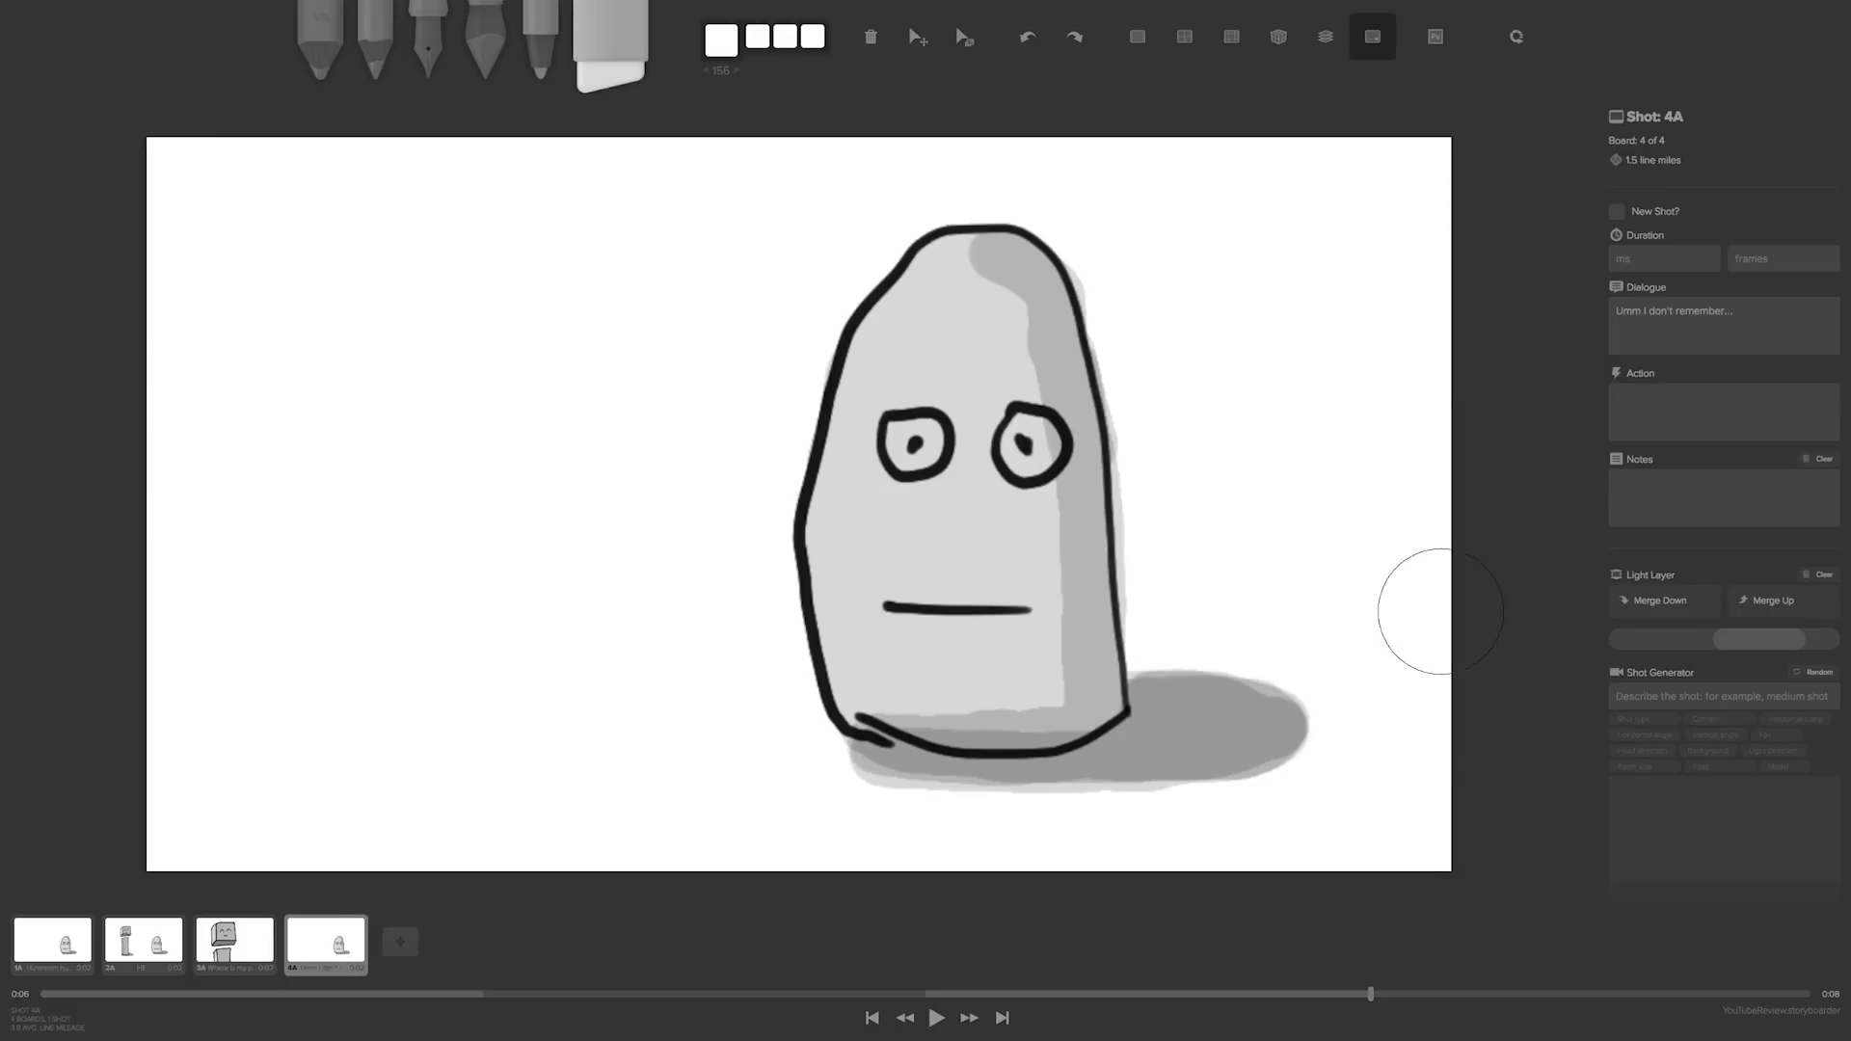
# - Step through the four boards from the first to the last to review the conversation
pyautogui.click(232, 956)
pyautogui.click(51, 956)
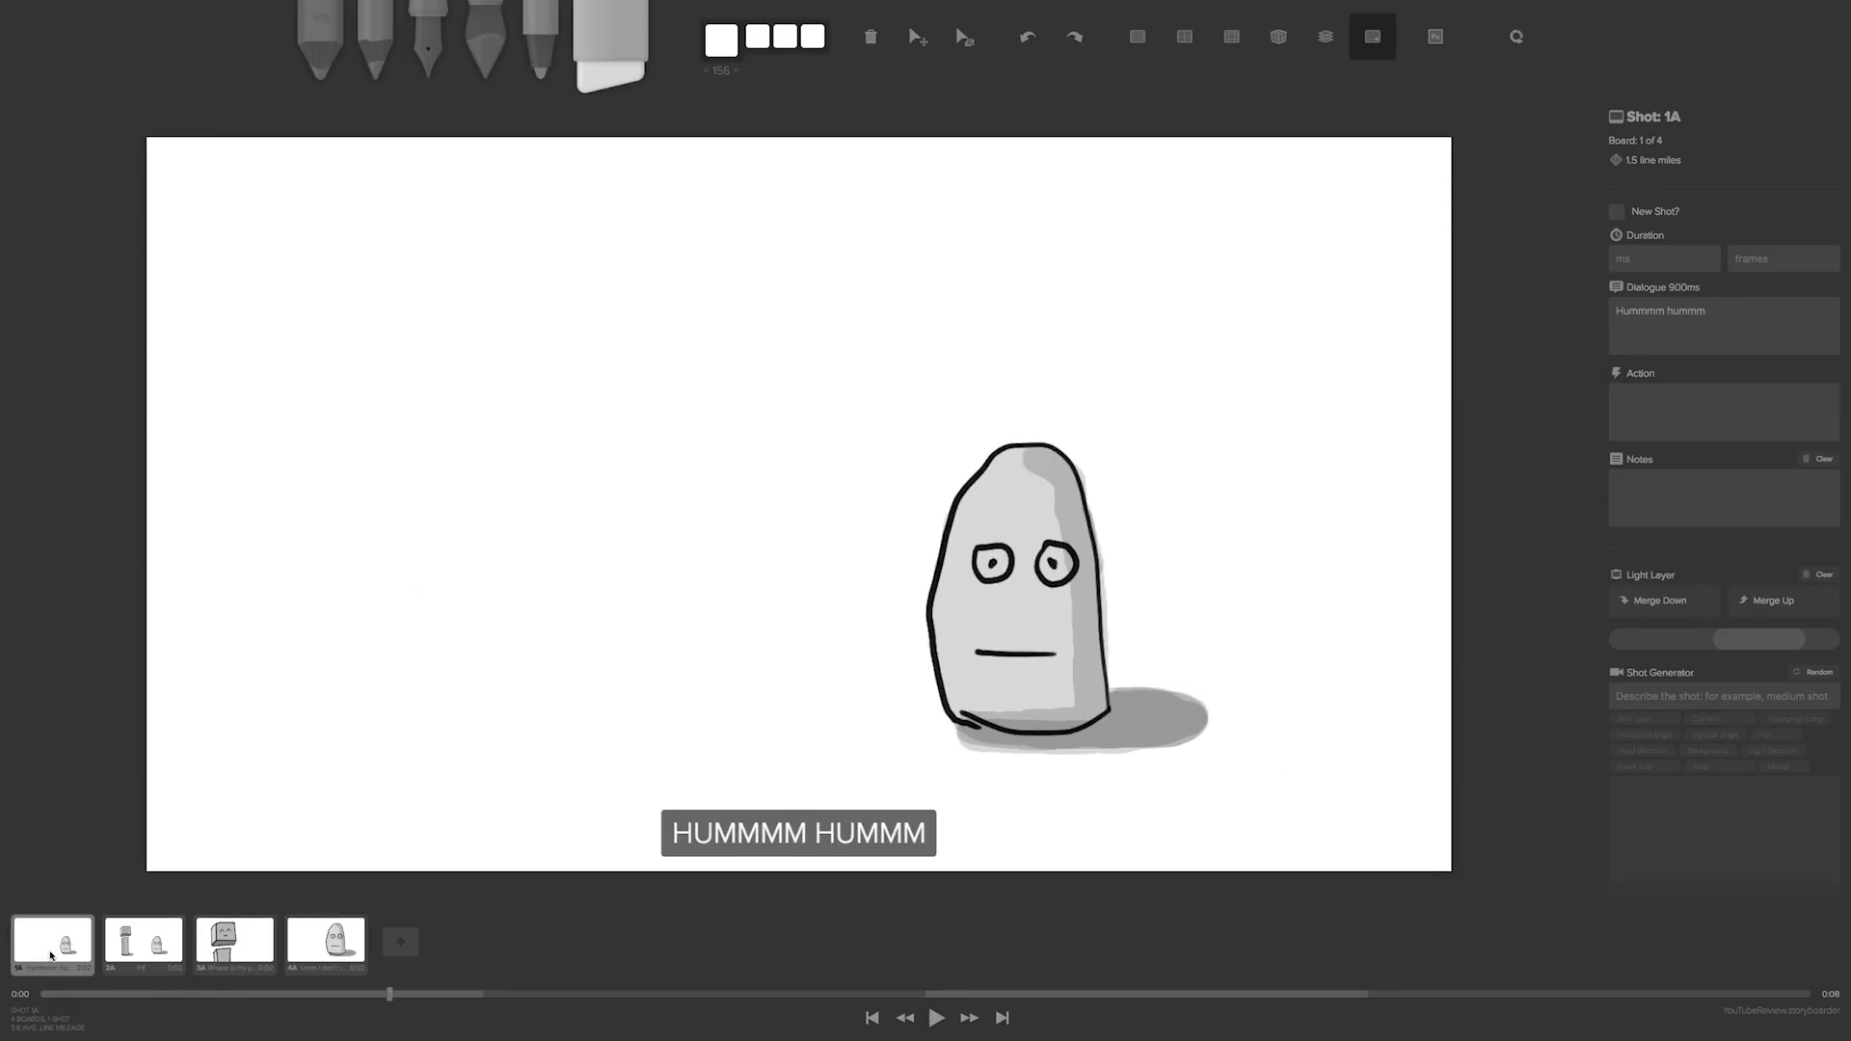
pyautogui.press('Right')
pyautogui.press('Right')
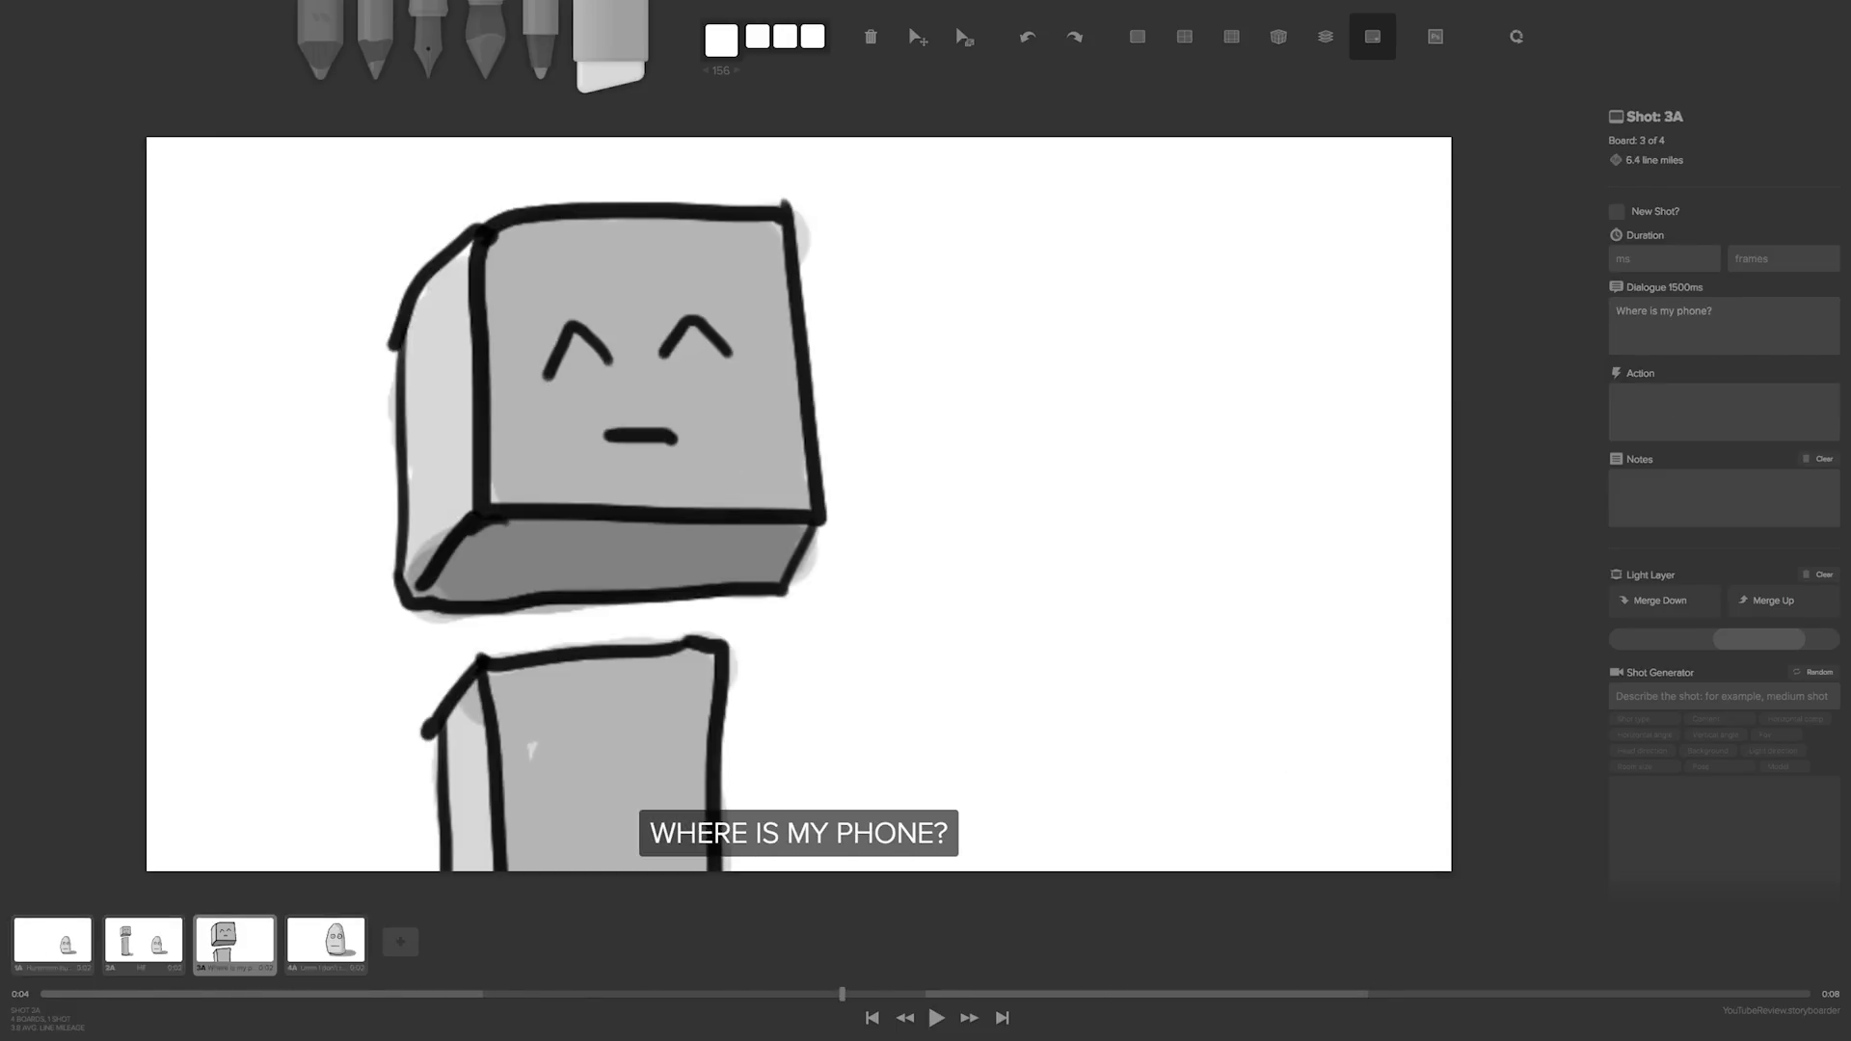
pyautogui.press('Right')
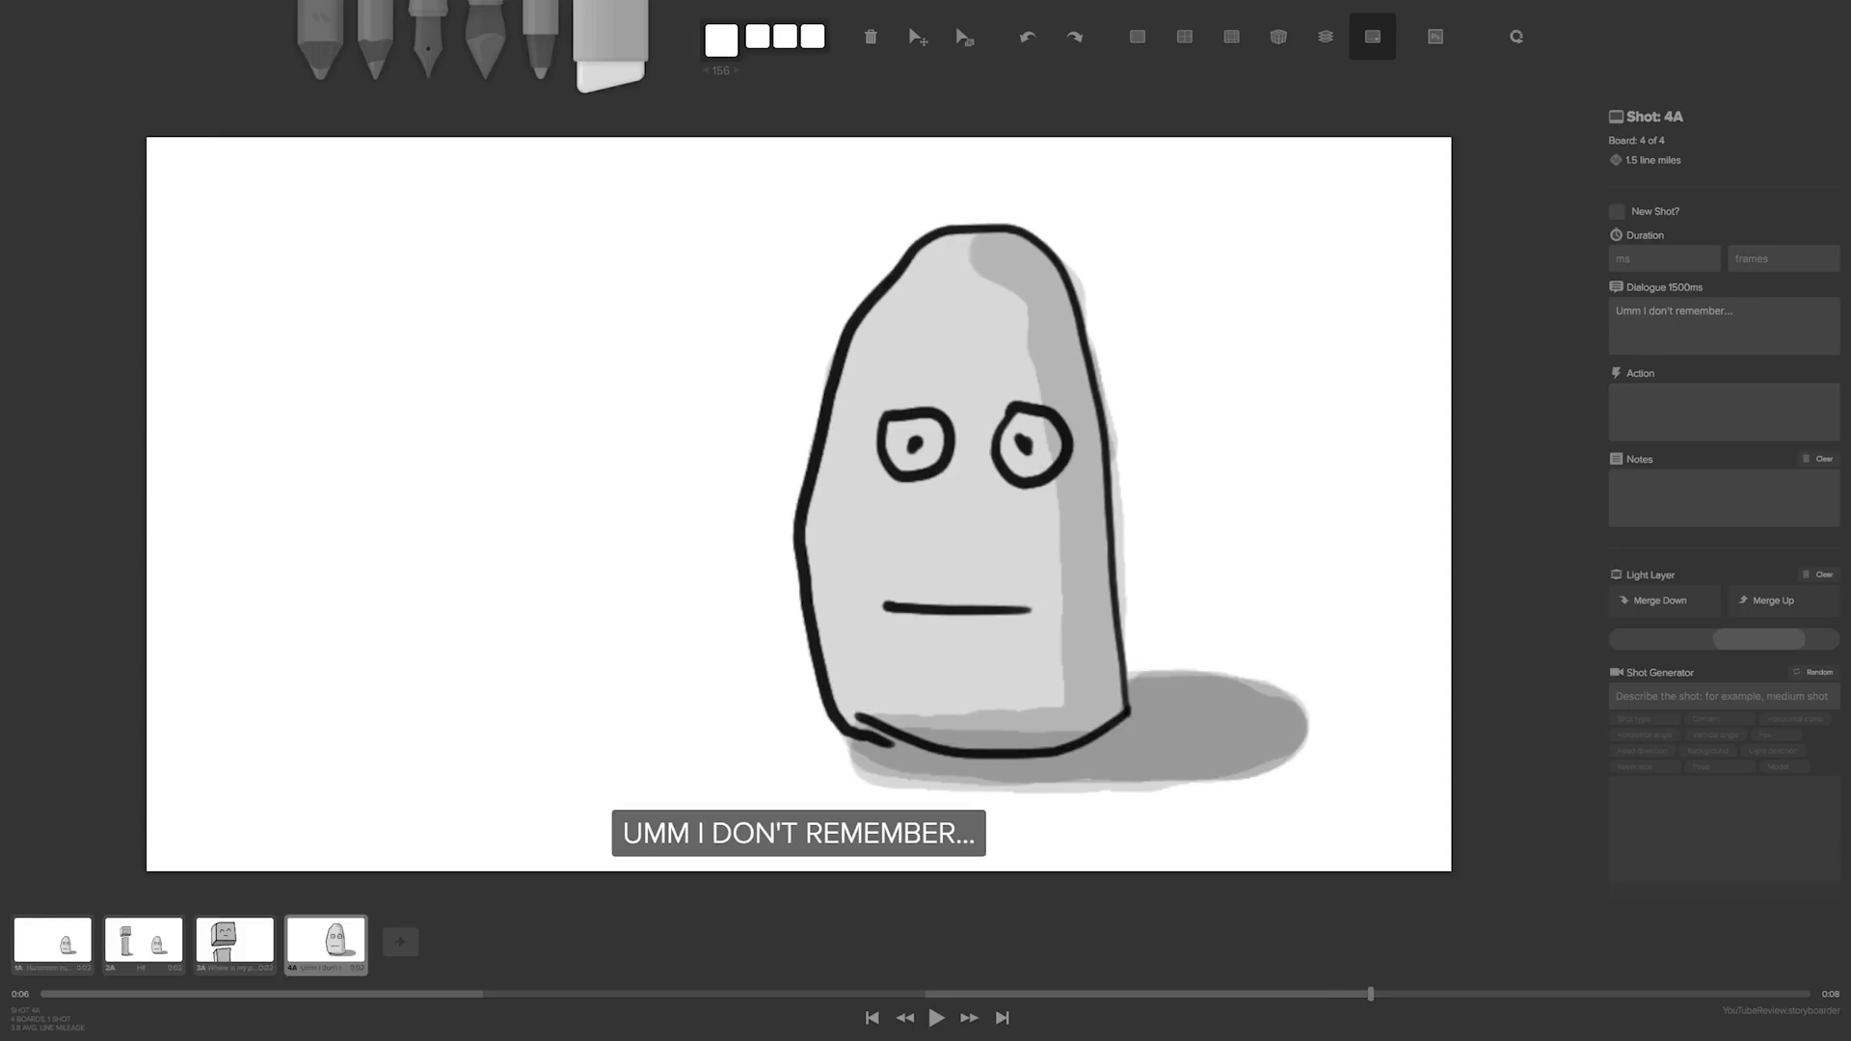
# - Duplicate the second board with both characters and move the copy to the end of the sequence
pyautogui.click(168, 949)
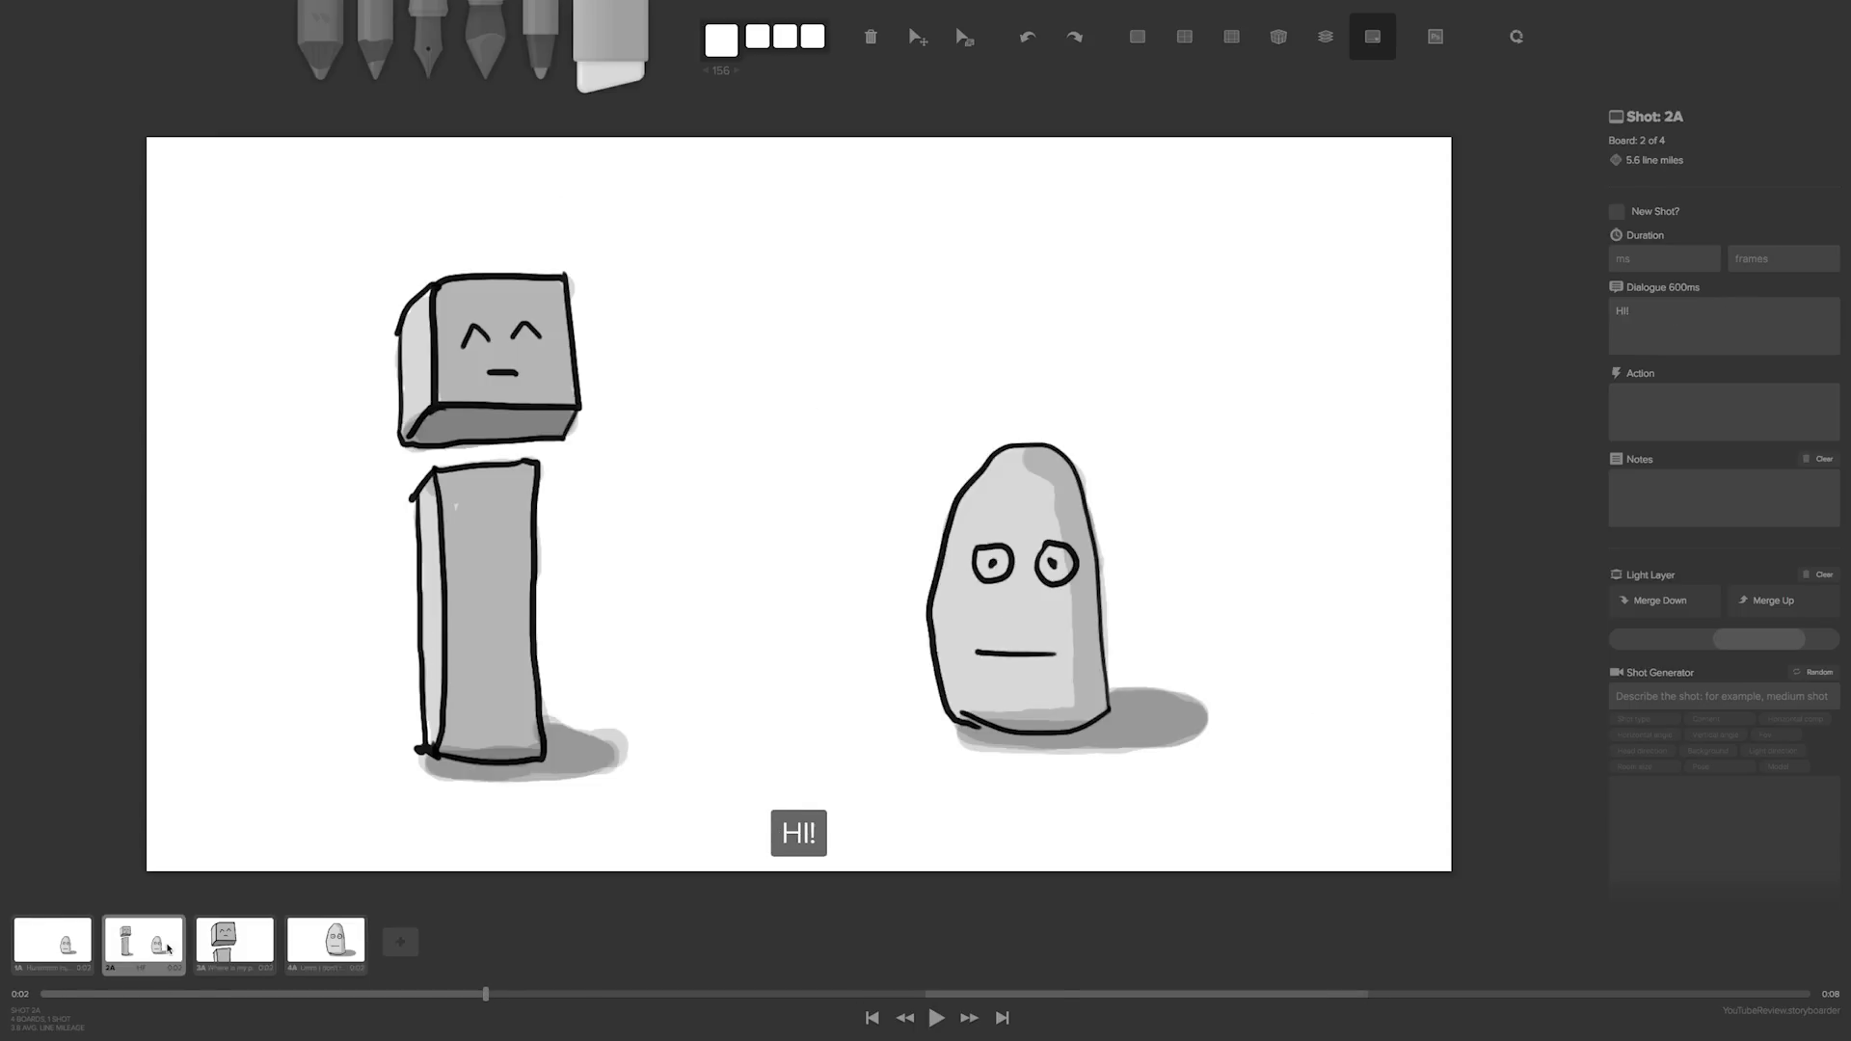
pyautogui.press('d')
pyautogui.hotkey('alt', 'Right')
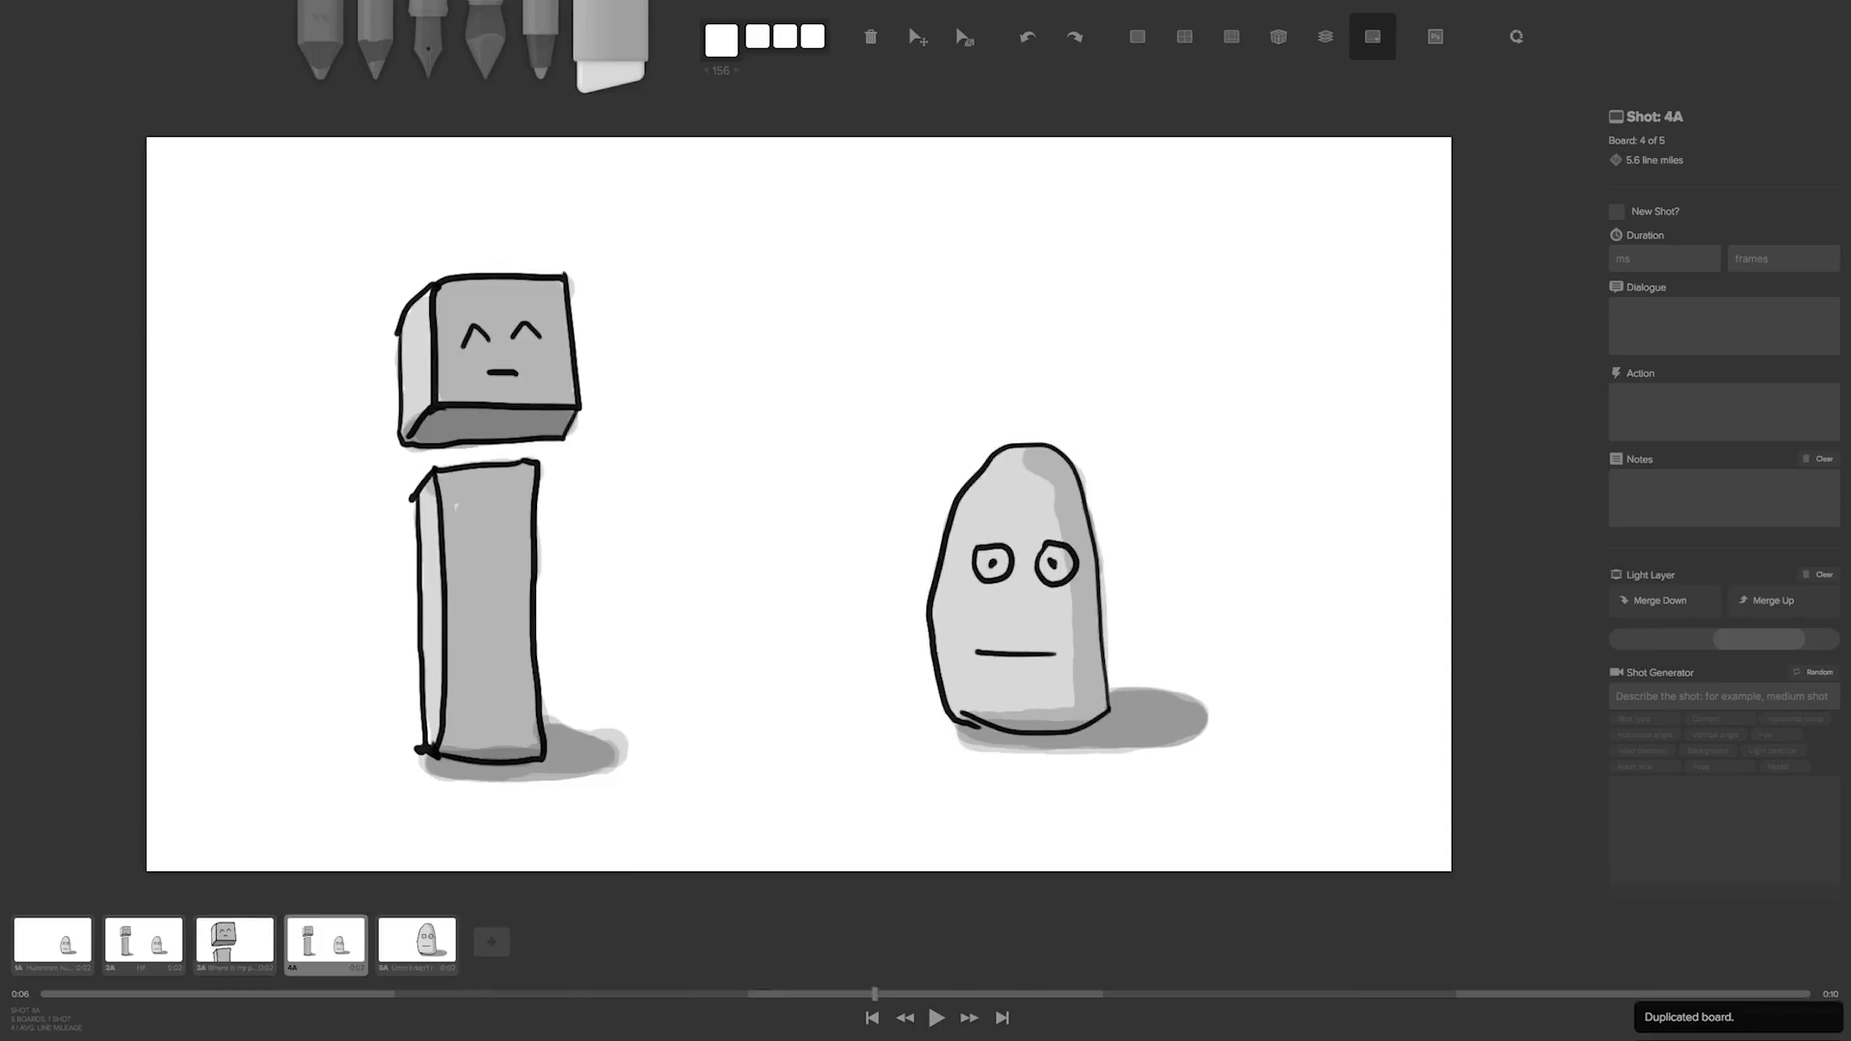
pyautogui.hotkey('alt', 'Right')
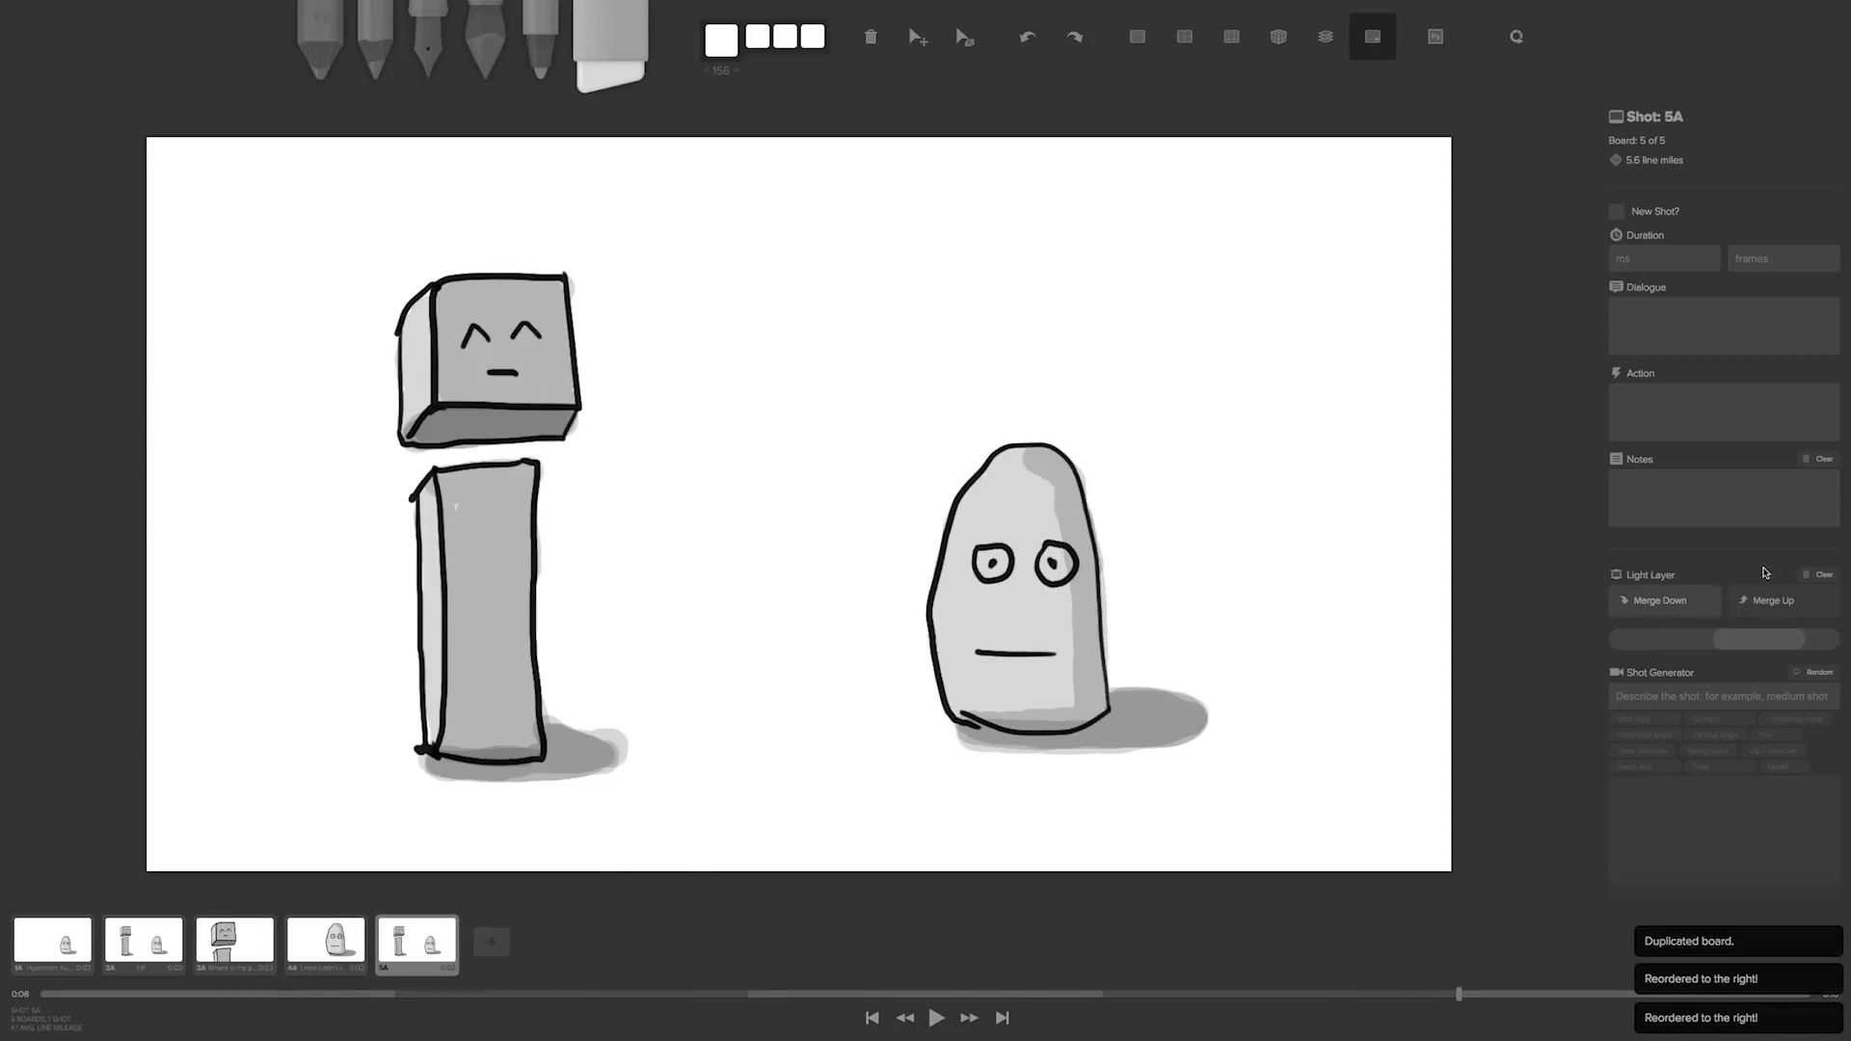
# - Set the fifth board's dialogue to "..." and reselect the board to refresh its caption
pyautogui.click(1675, 314)
pyautogui.write('...')
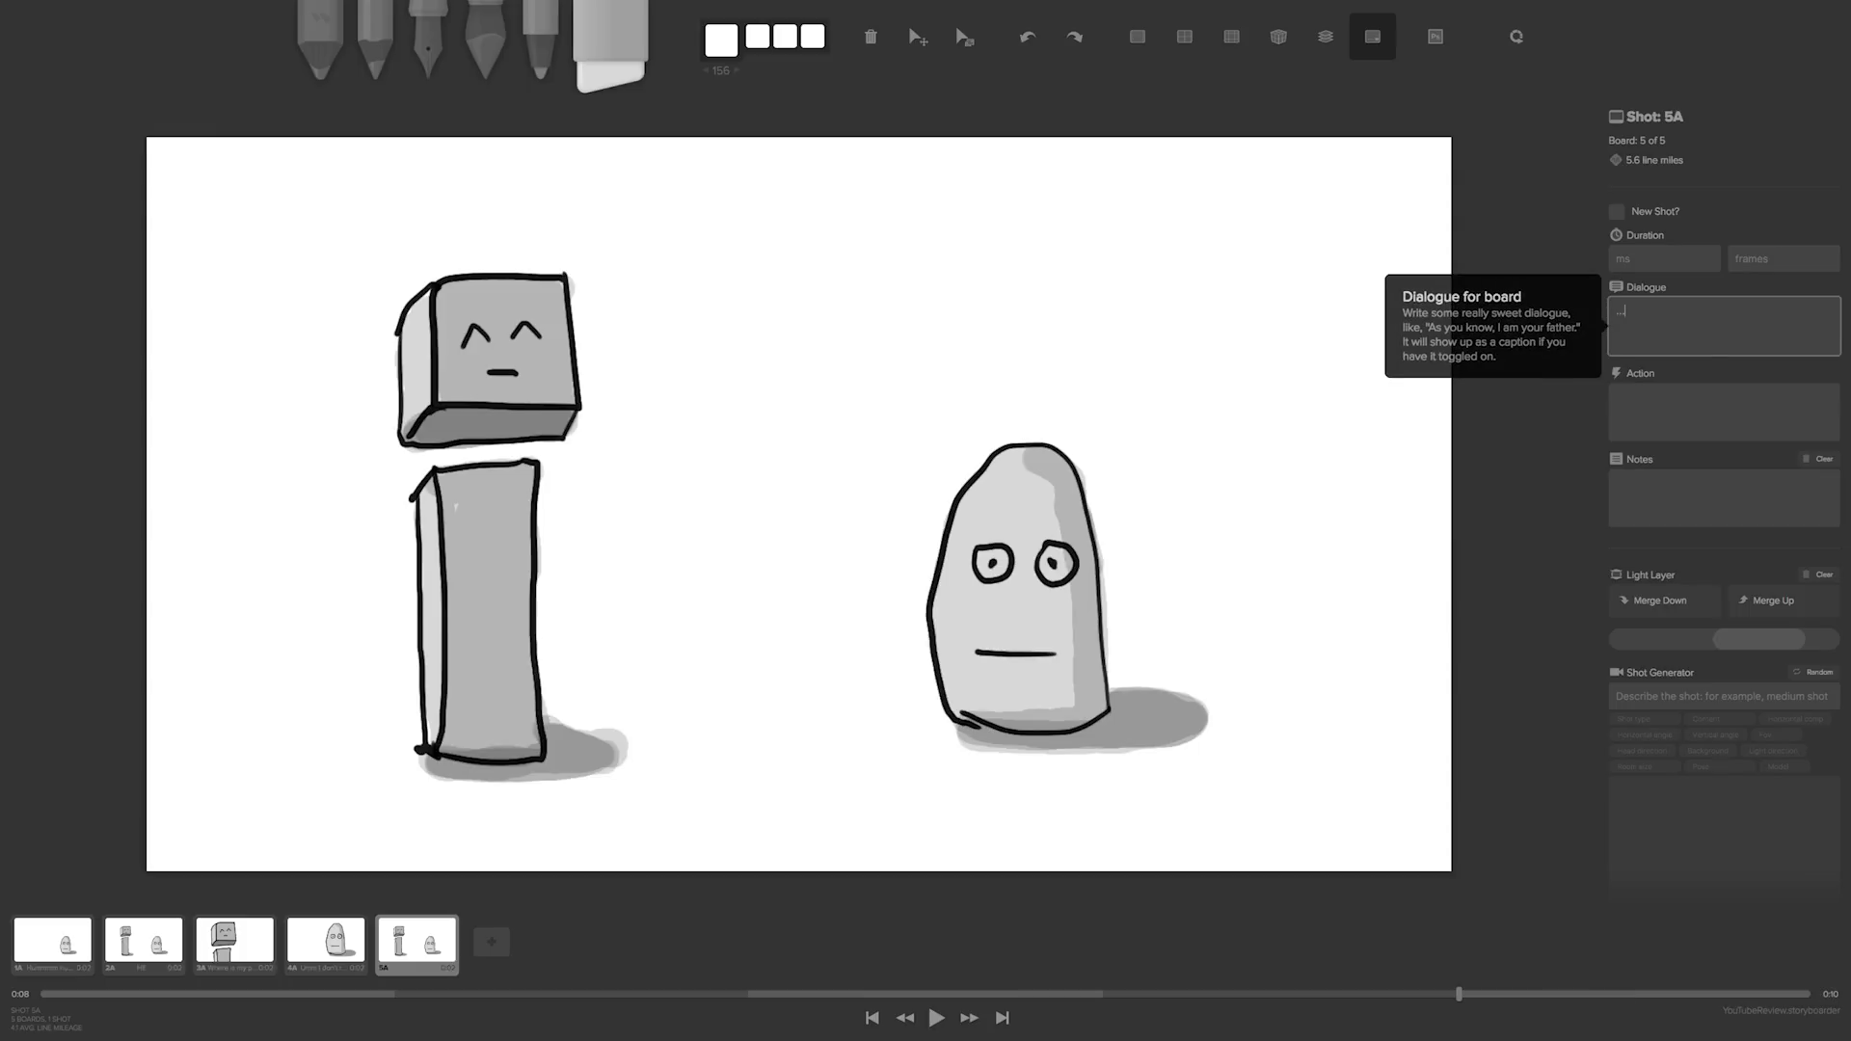
pyautogui.click(1556, 481)
pyautogui.click(328, 943)
pyautogui.click(385, 945)
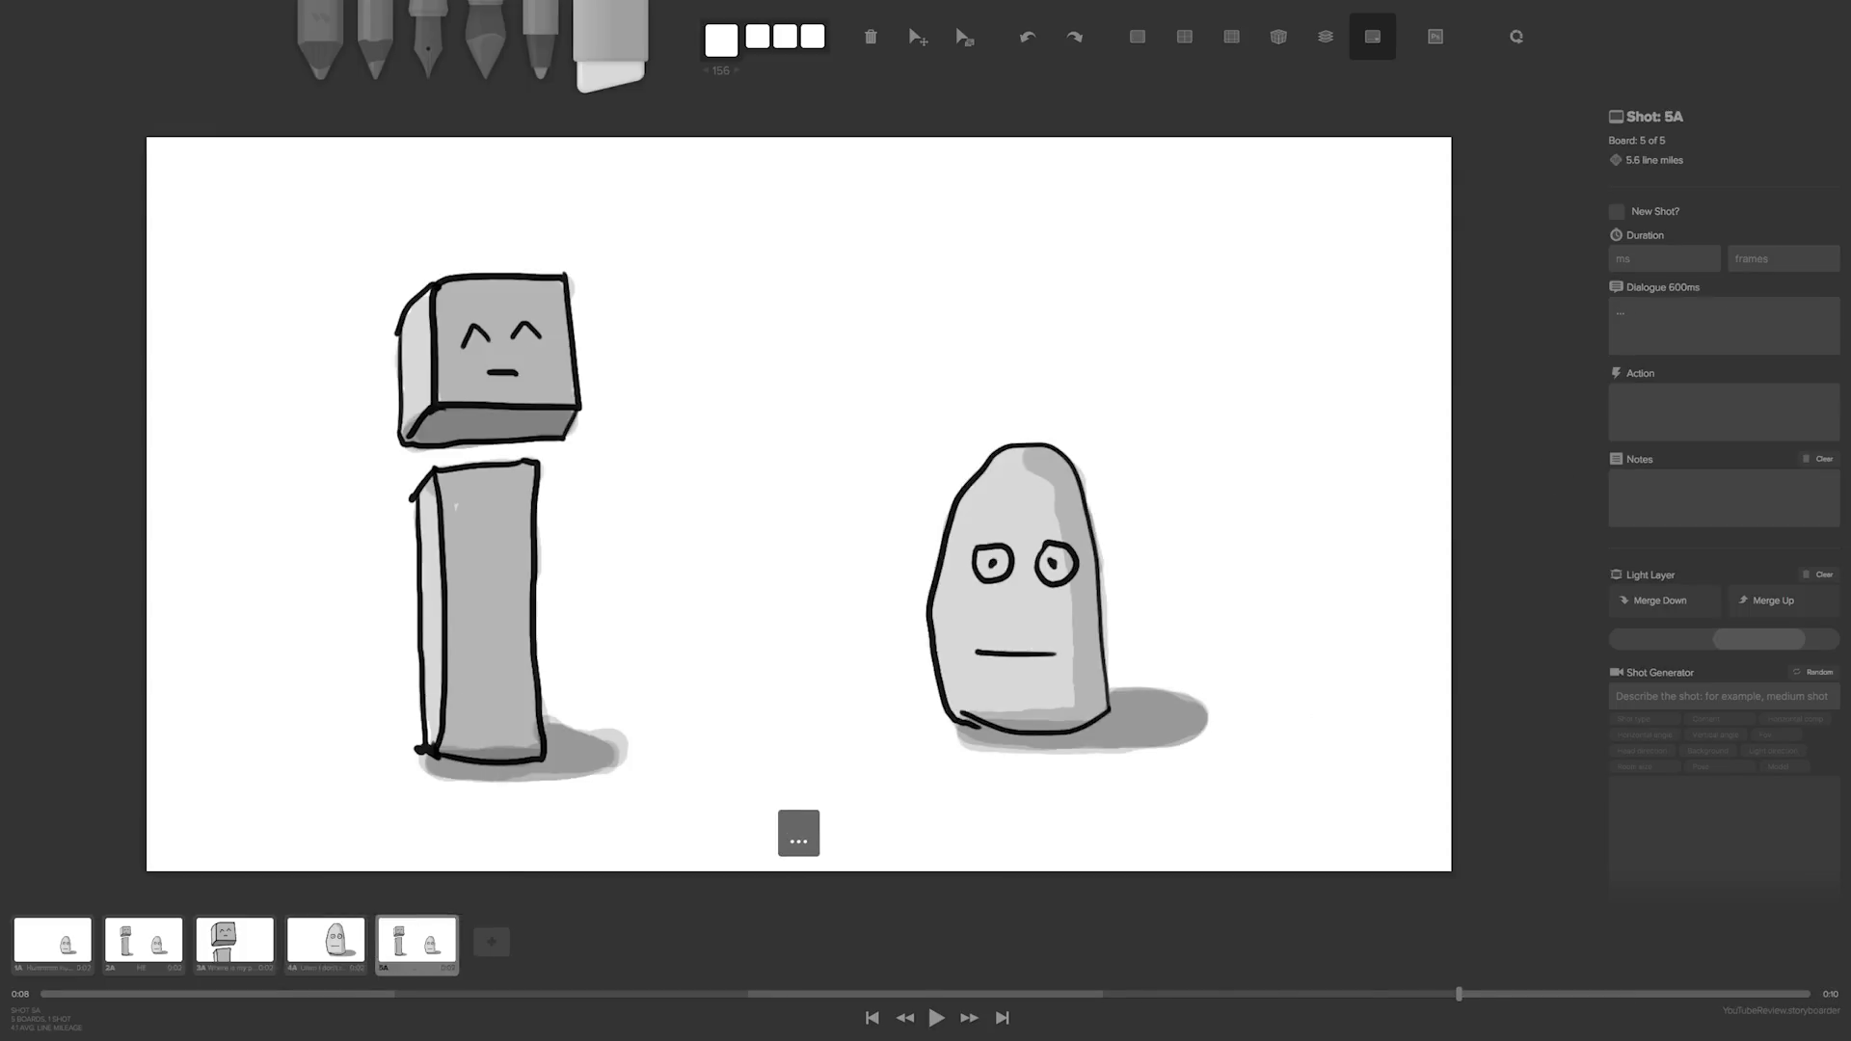
# - Duplicate the fifth board and ink an outstretched arm holding a raised pickaxe onto the block character
pyautogui.hotkey('ctrl', 'd')
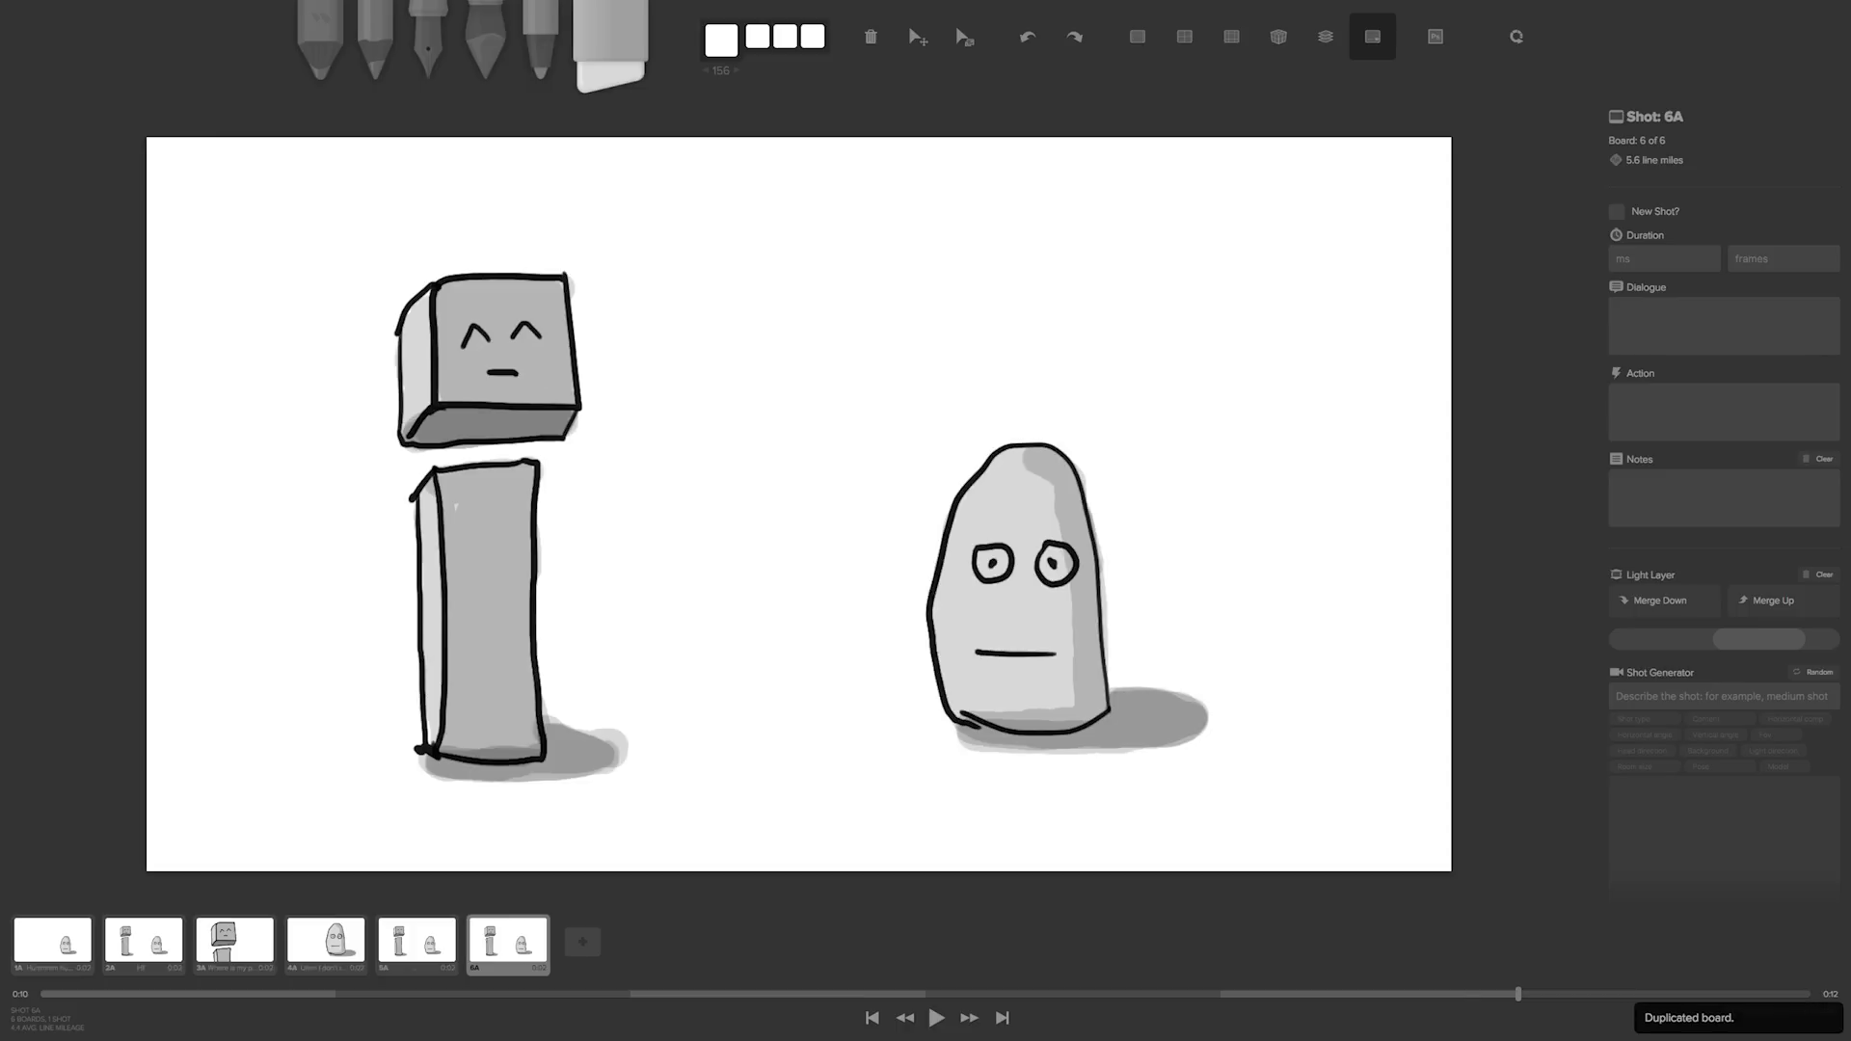
pyautogui.press('4')
pyautogui.press('3')
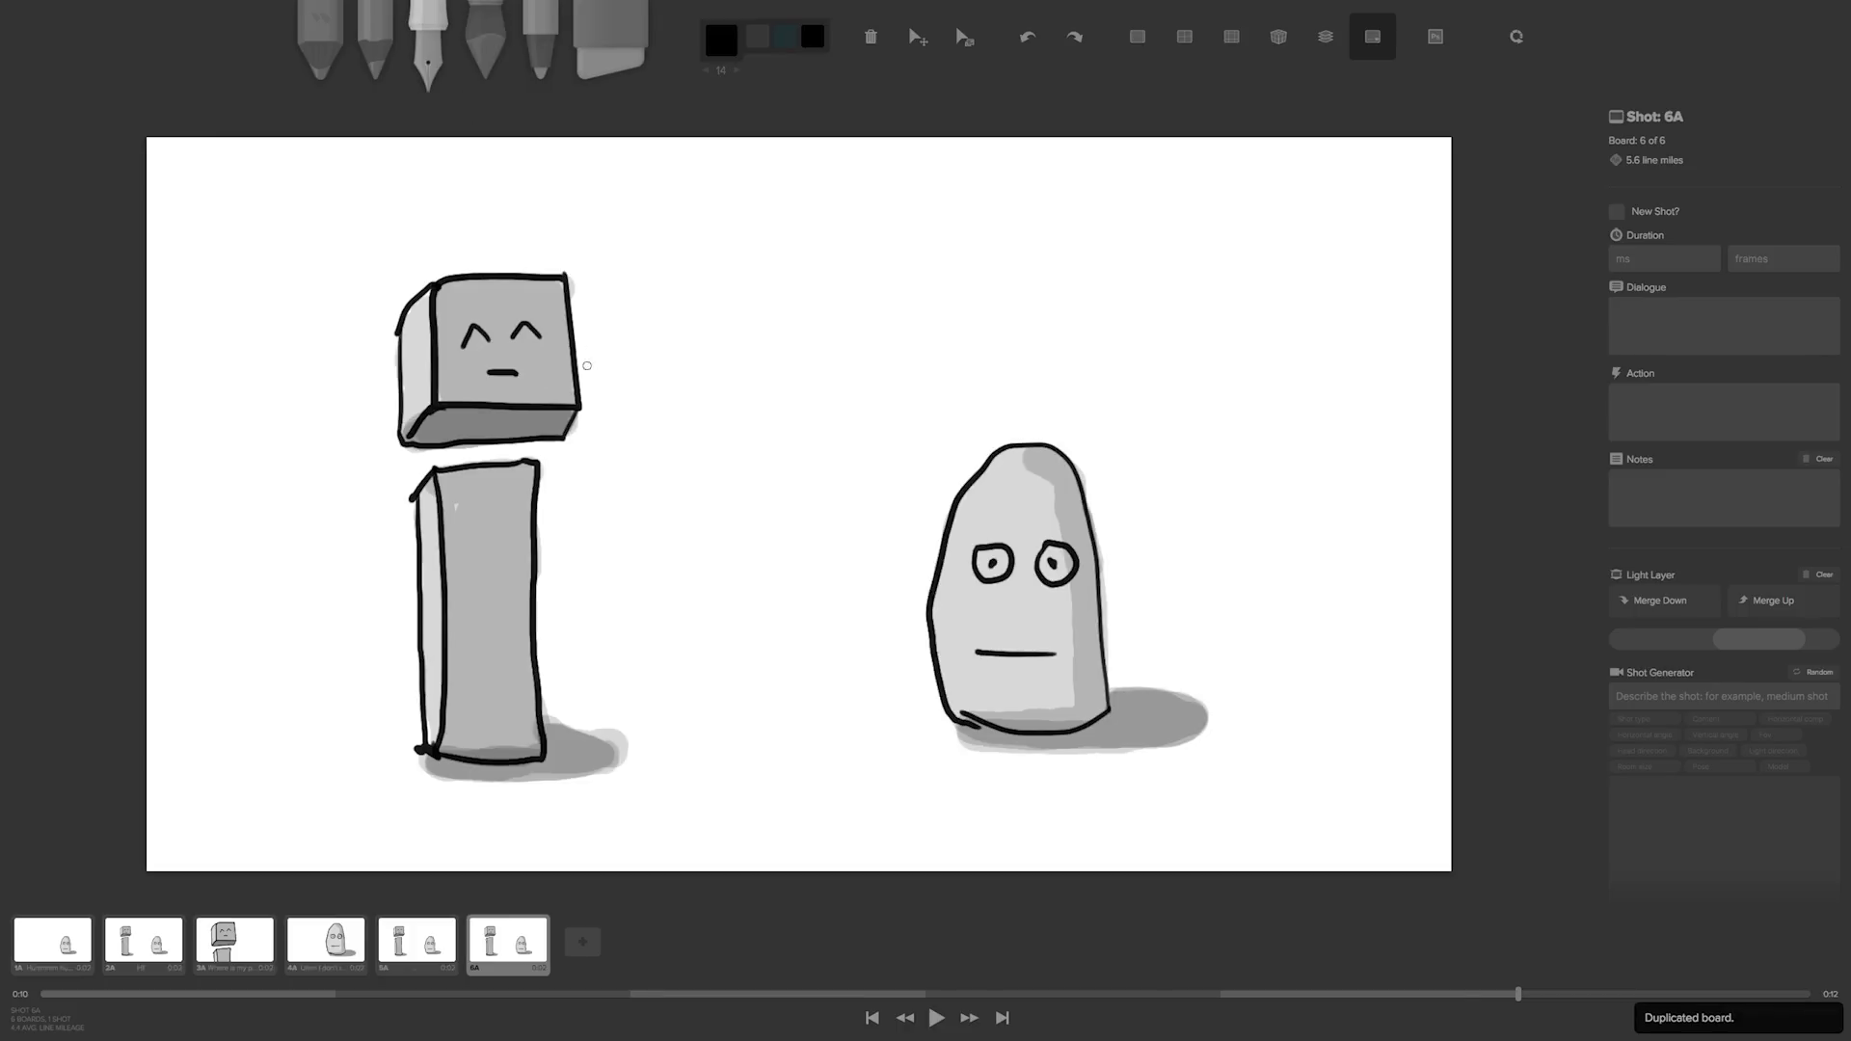
pyautogui.moveTo(535, 516); pyautogui.dragTo(627, 493)
pyautogui.moveTo(532, 540)
pyautogui.mouseDown()
pyautogui.moveTo(636, 515)
pyautogui.moveTo(629, 494)
pyautogui.mouseUp()
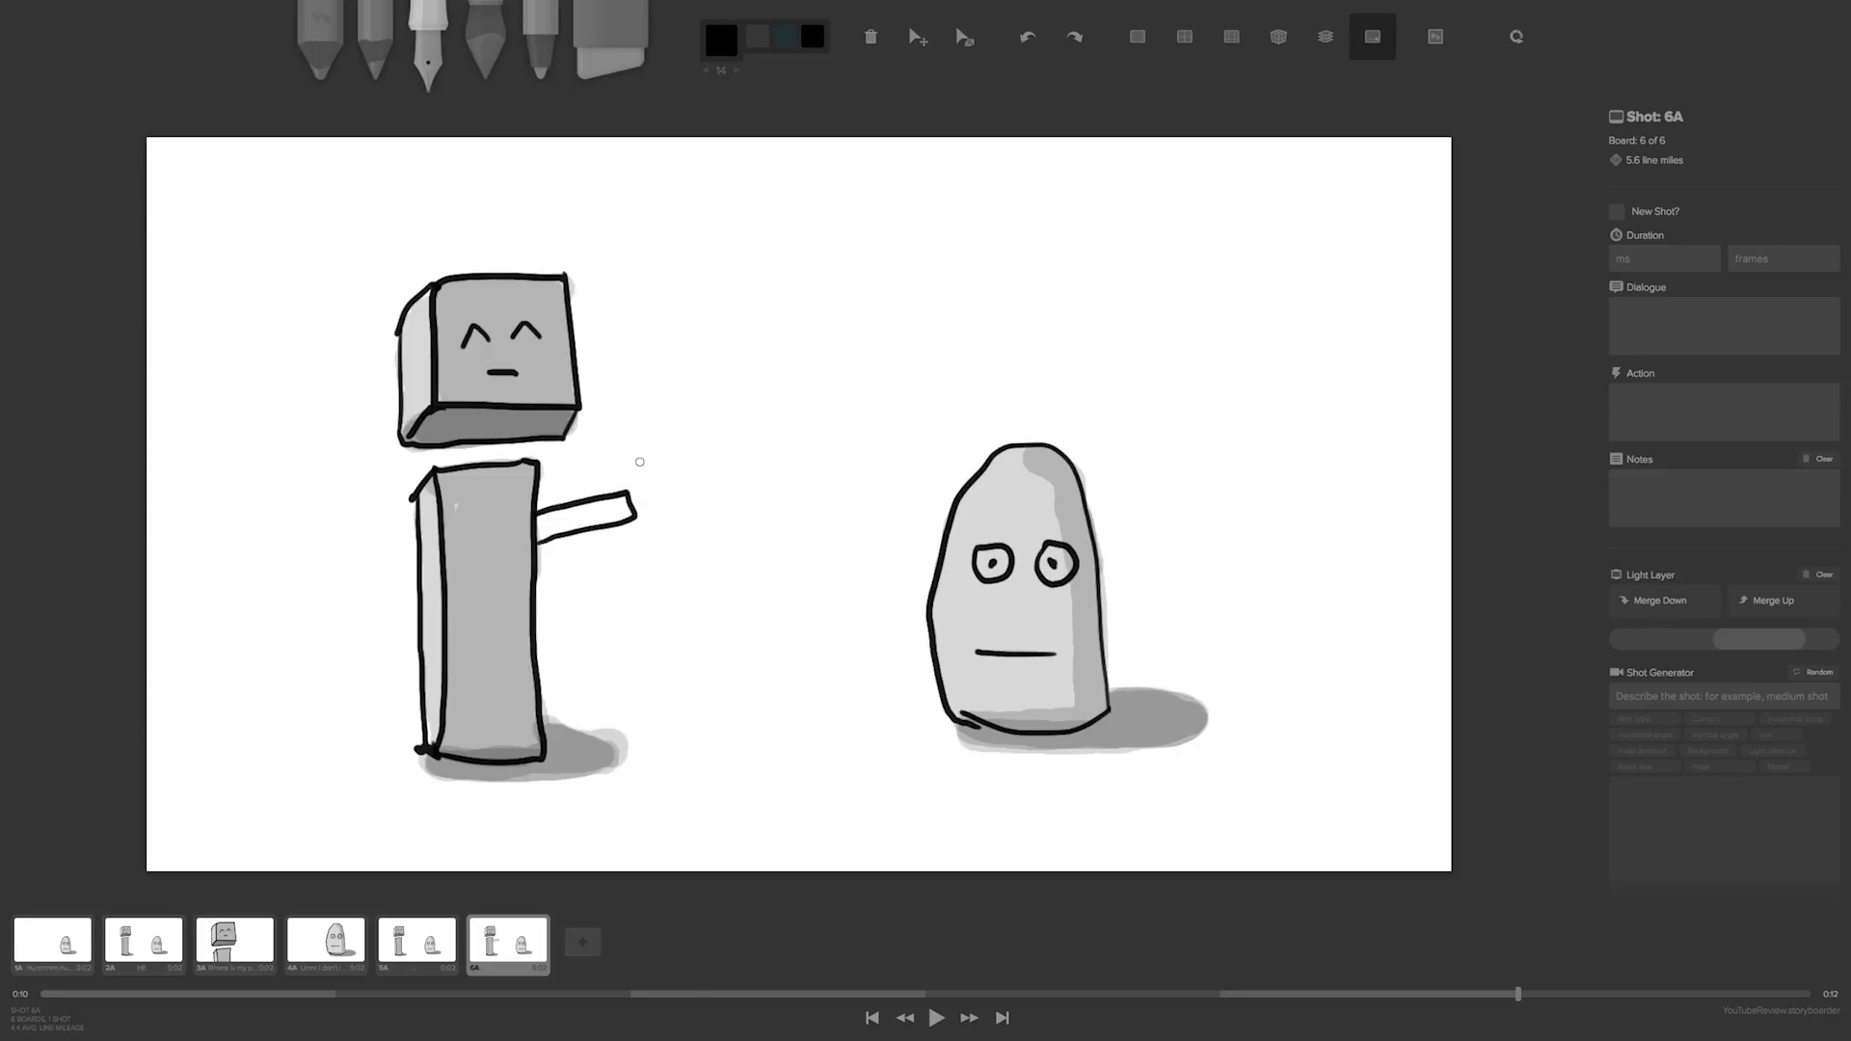
pyautogui.moveTo(633, 491)
pyautogui.mouseDown()
pyautogui.moveTo(681, 489)
pyautogui.moveTo(667, 541)
pyautogui.moveTo(627, 530)
pyautogui.moveTo(703, 343)
pyautogui.moveTo(664, 419)
pyautogui.moveTo(690, 336)
pyautogui.moveTo(712, 338)
pyautogui.moveTo(614, 305)
pyautogui.moveTo(627, 287)
pyautogui.moveTo(771, 331)
pyautogui.moveTo(831, 415)
pyautogui.moveTo(831, 471)
pyautogui.moveTo(806, 405)
pyautogui.moveTo(743, 349)
pyautogui.mouseUp()
pyautogui.moveTo(665, 536)
pyautogui.mouseDown()
pyautogui.moveTo(644, 569)
pyautogui.moveTo(662, 542)
pyautogui.mouseUp()
# - Fill the arm, hand and pickaxe with a light grey base tone using the brush at size 27
pyautogui.click(491, 77)
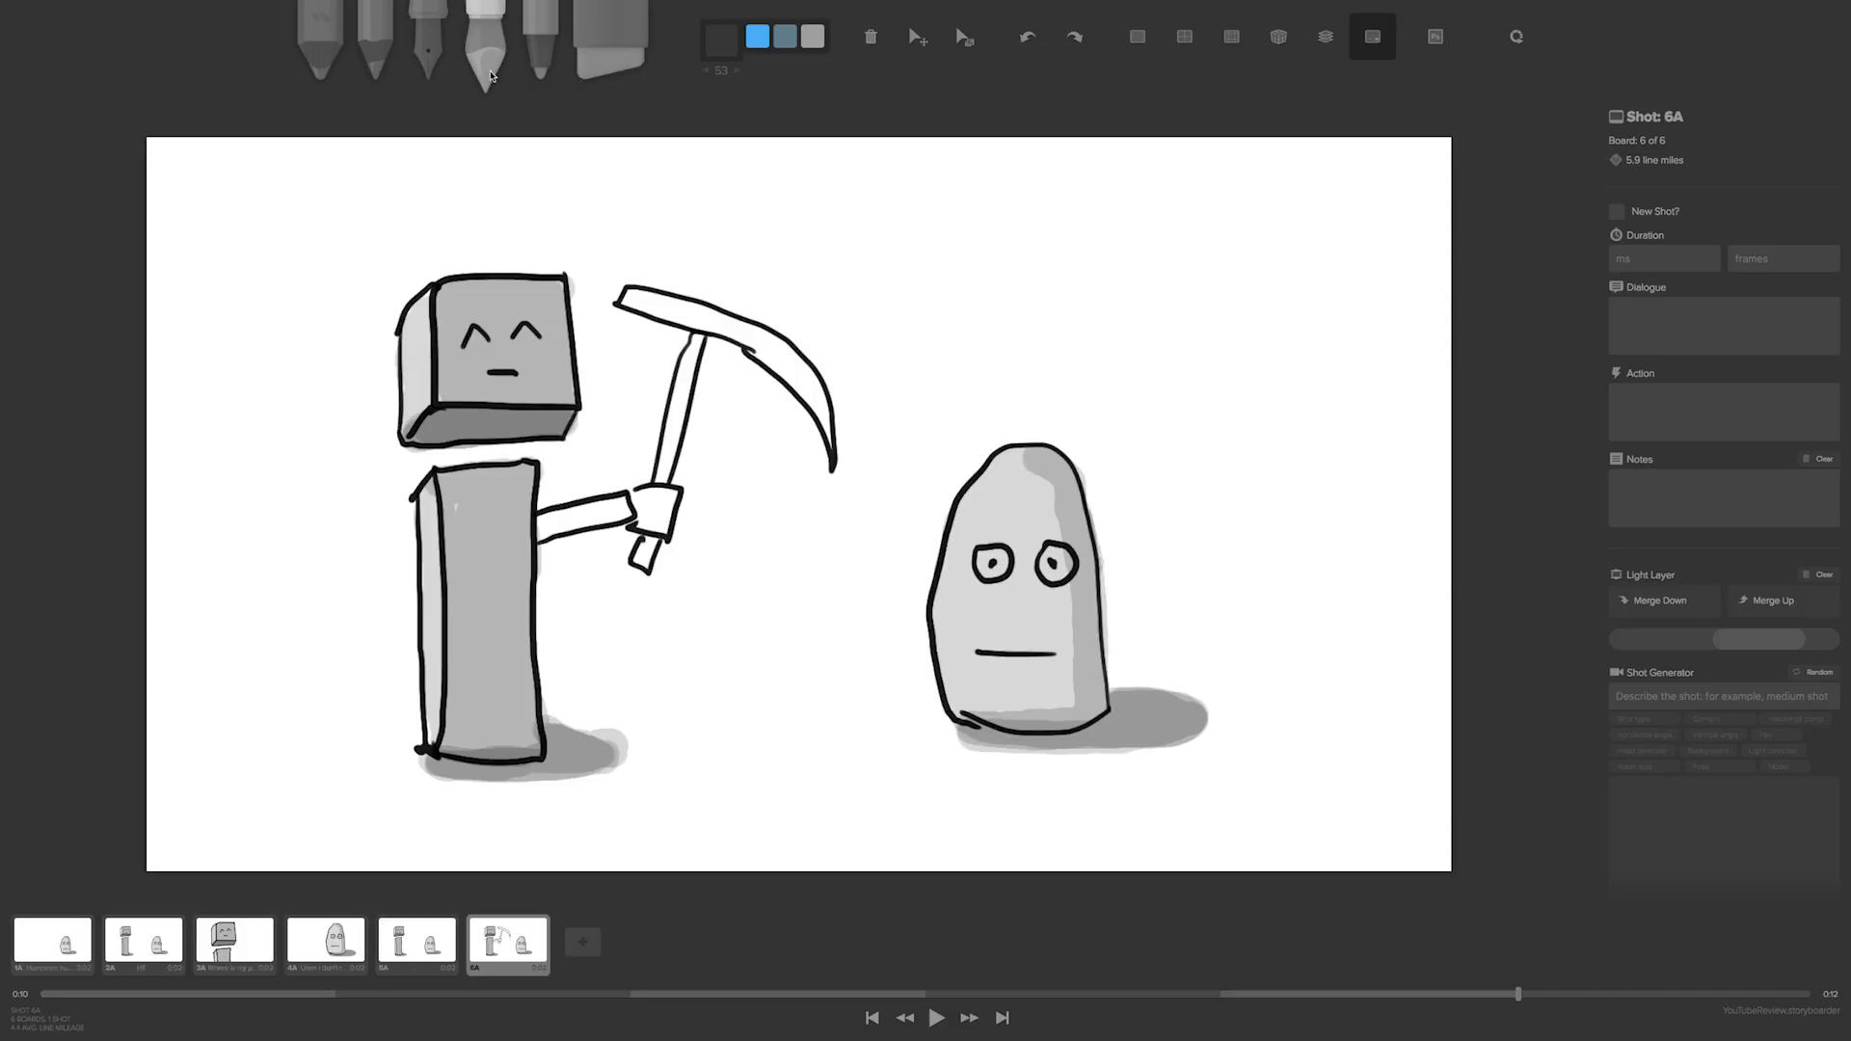
pyautogui.press('[')
pyautogui.press('[')
pyautogui.press('[')
pyautogui.moveTo(622, 507)
pyautogui.mouseDown()
pyautogui.moveTo(543, 528)
pyautogui.moveTo(640, 521)
pyautogui.moveTo(667, 497)
pyautogui.moveTo(638, 551)
pyautogui.moveTo(671, 430)
pyautogui.mouseUp()
pyautogui.moveTo(665, 317)
pyautogui.mouseDown()
pyautogui.moveTo(632, 292)
pyautogui.moveTo(749, 334)
pyautogui.moveTo(805, 390)
pyautogui.moveTo(764, 336)
pyautogui.moveTo(827, 420)
pyautogui.moveTo(796, 366)
pyautogui.moveTo(687, 310)
pyautogui.mouseUp()
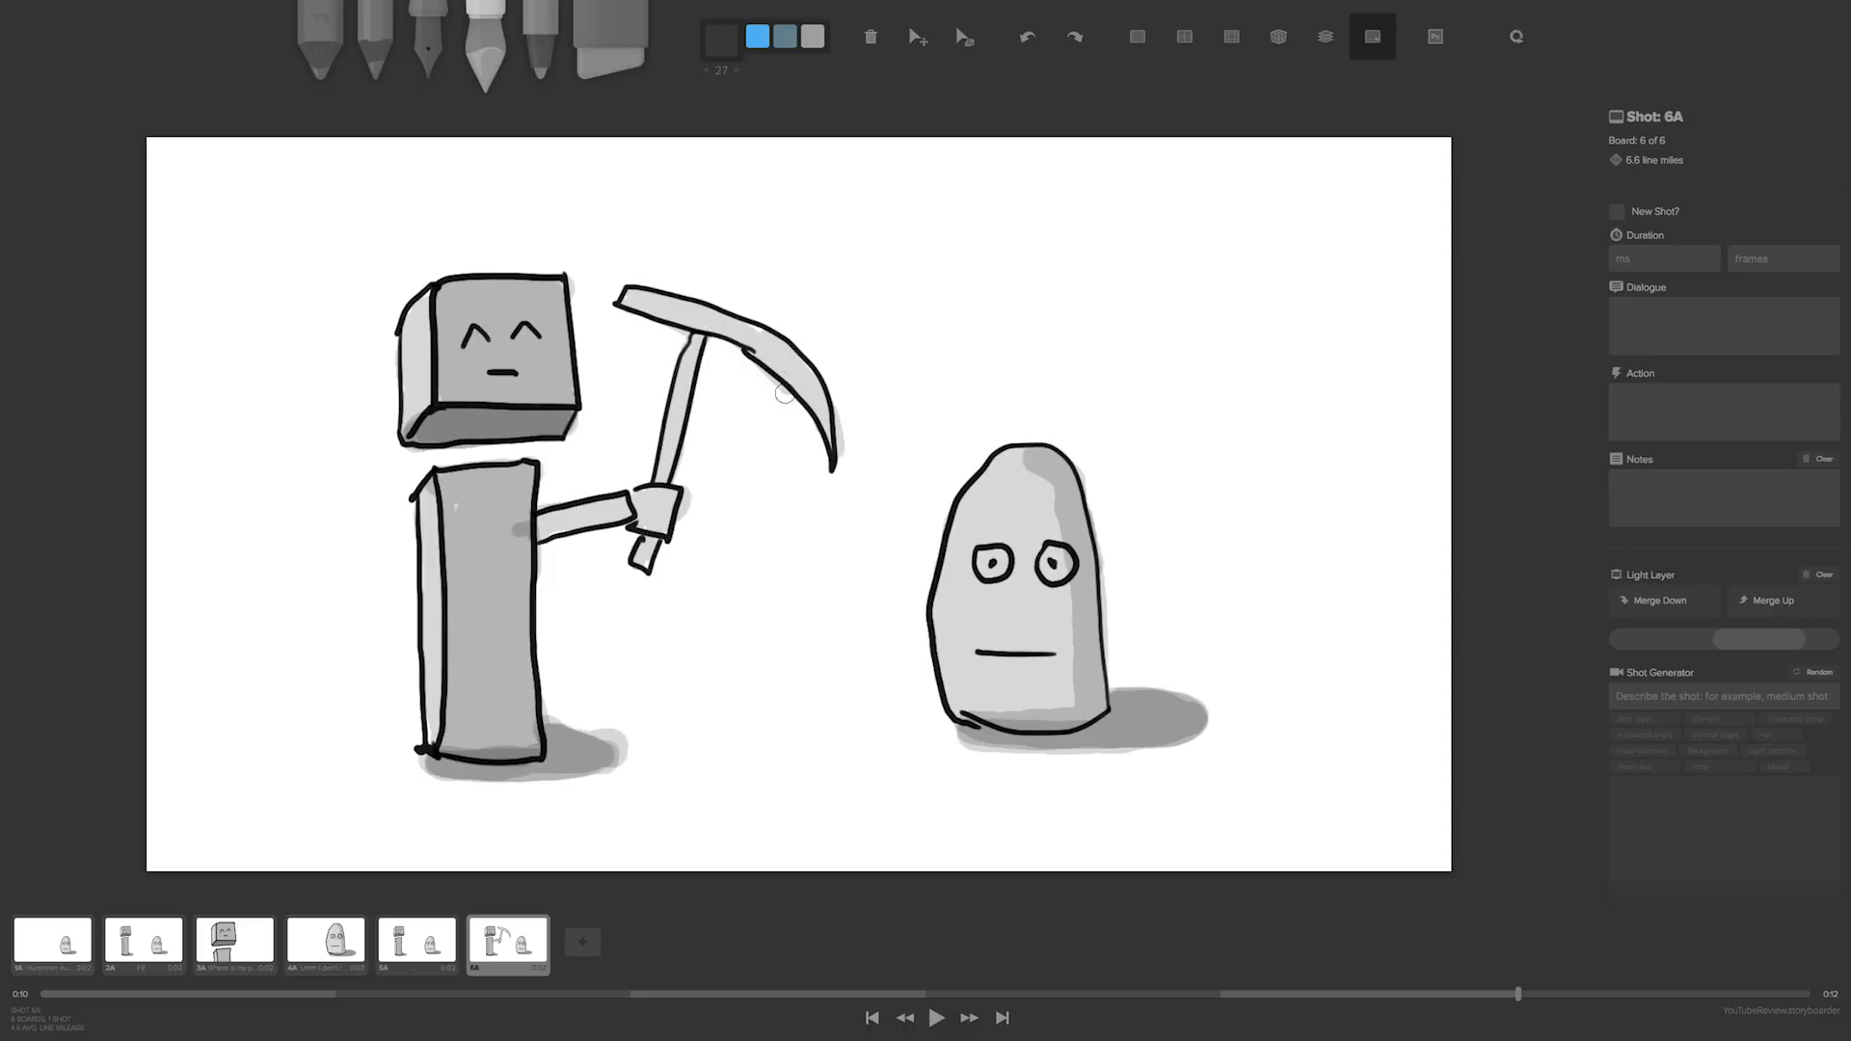
# - Add darker shading to the pickaxe and arm, and paint the pickaxe's shadow on the ground beside the block character
pyautogui.moveTo(824, 429)
pyautogui.mouseDown()
pyautogui.moveTo(773, 335)
pyautogui.moveTo(704, 307)
pyautogui.moveTo(599, 308)
pyautogui.mouseUp()
pyautogui.moveTo(703, 338); pyautogui.dragTo(665, 487)
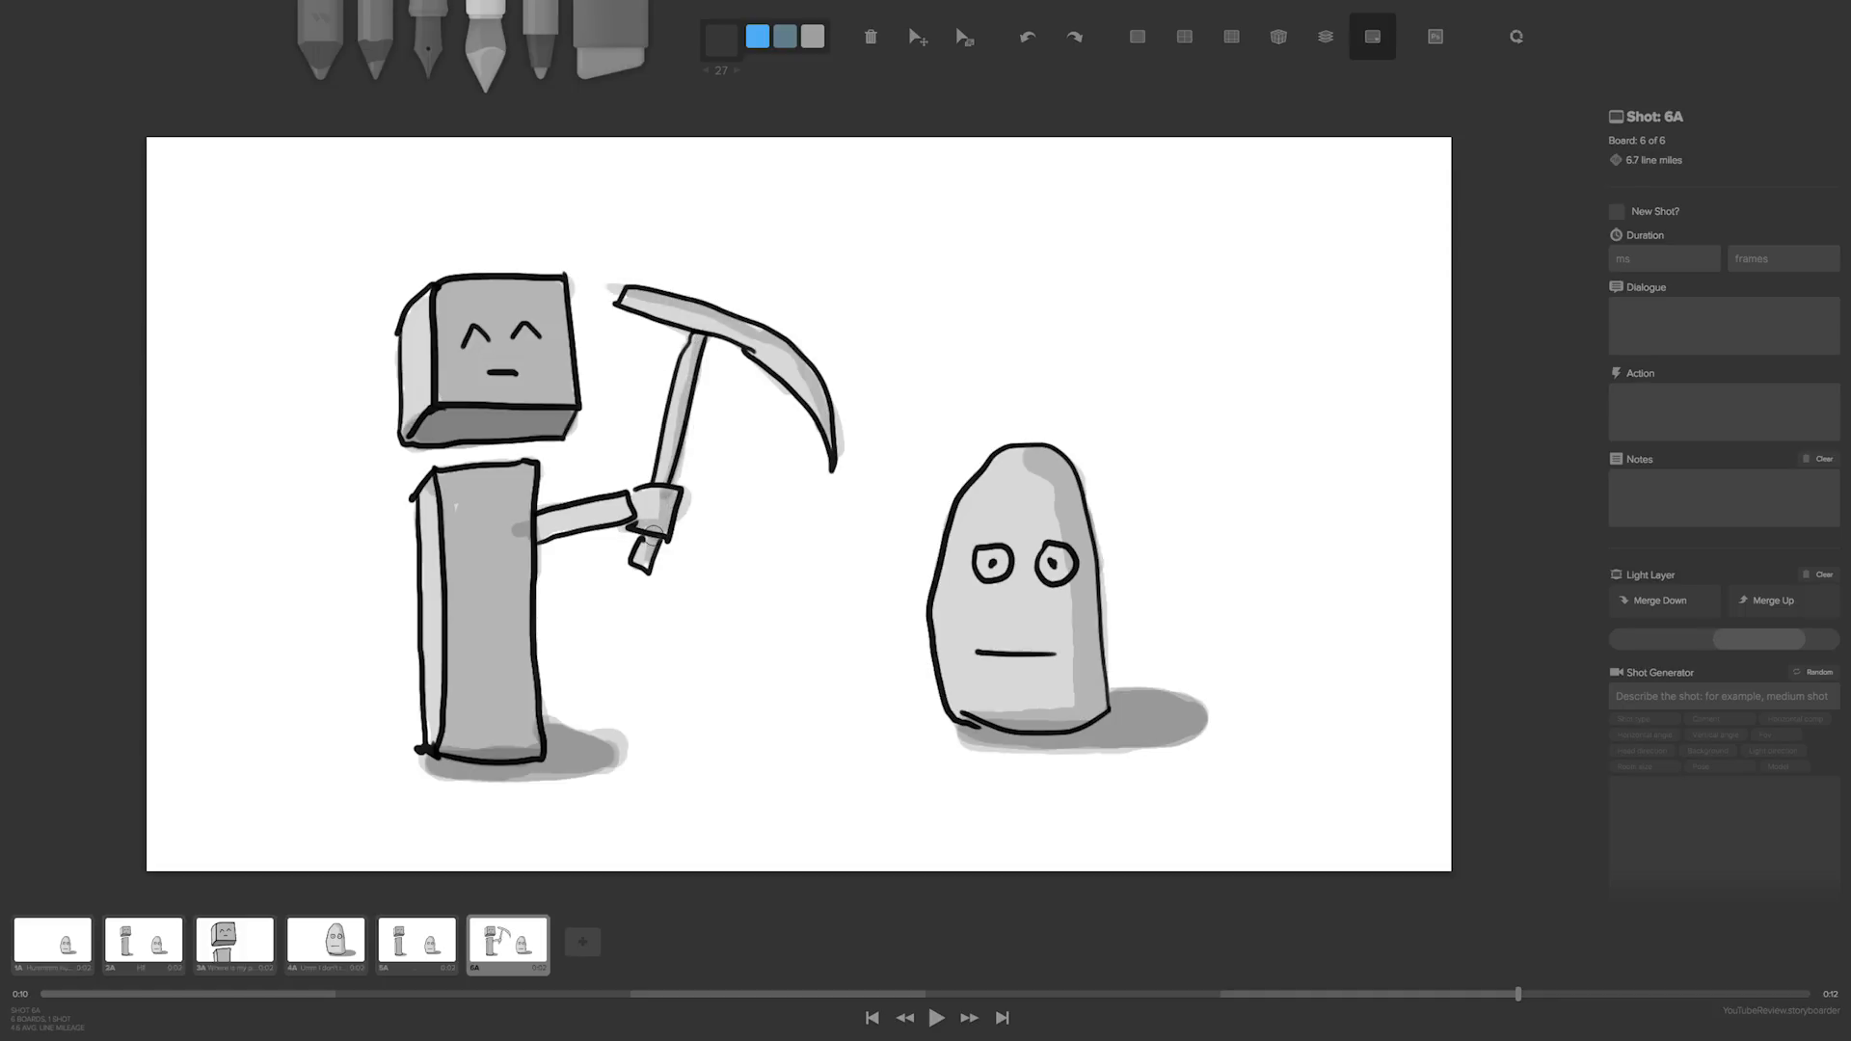
pyautogui.moveTo(624, 516)
pyautogui.mouseDown()
pyautogui.moveTo(521, 540)
pyautogui.moveTo(576, 540)
pyautogui.mouseUp()
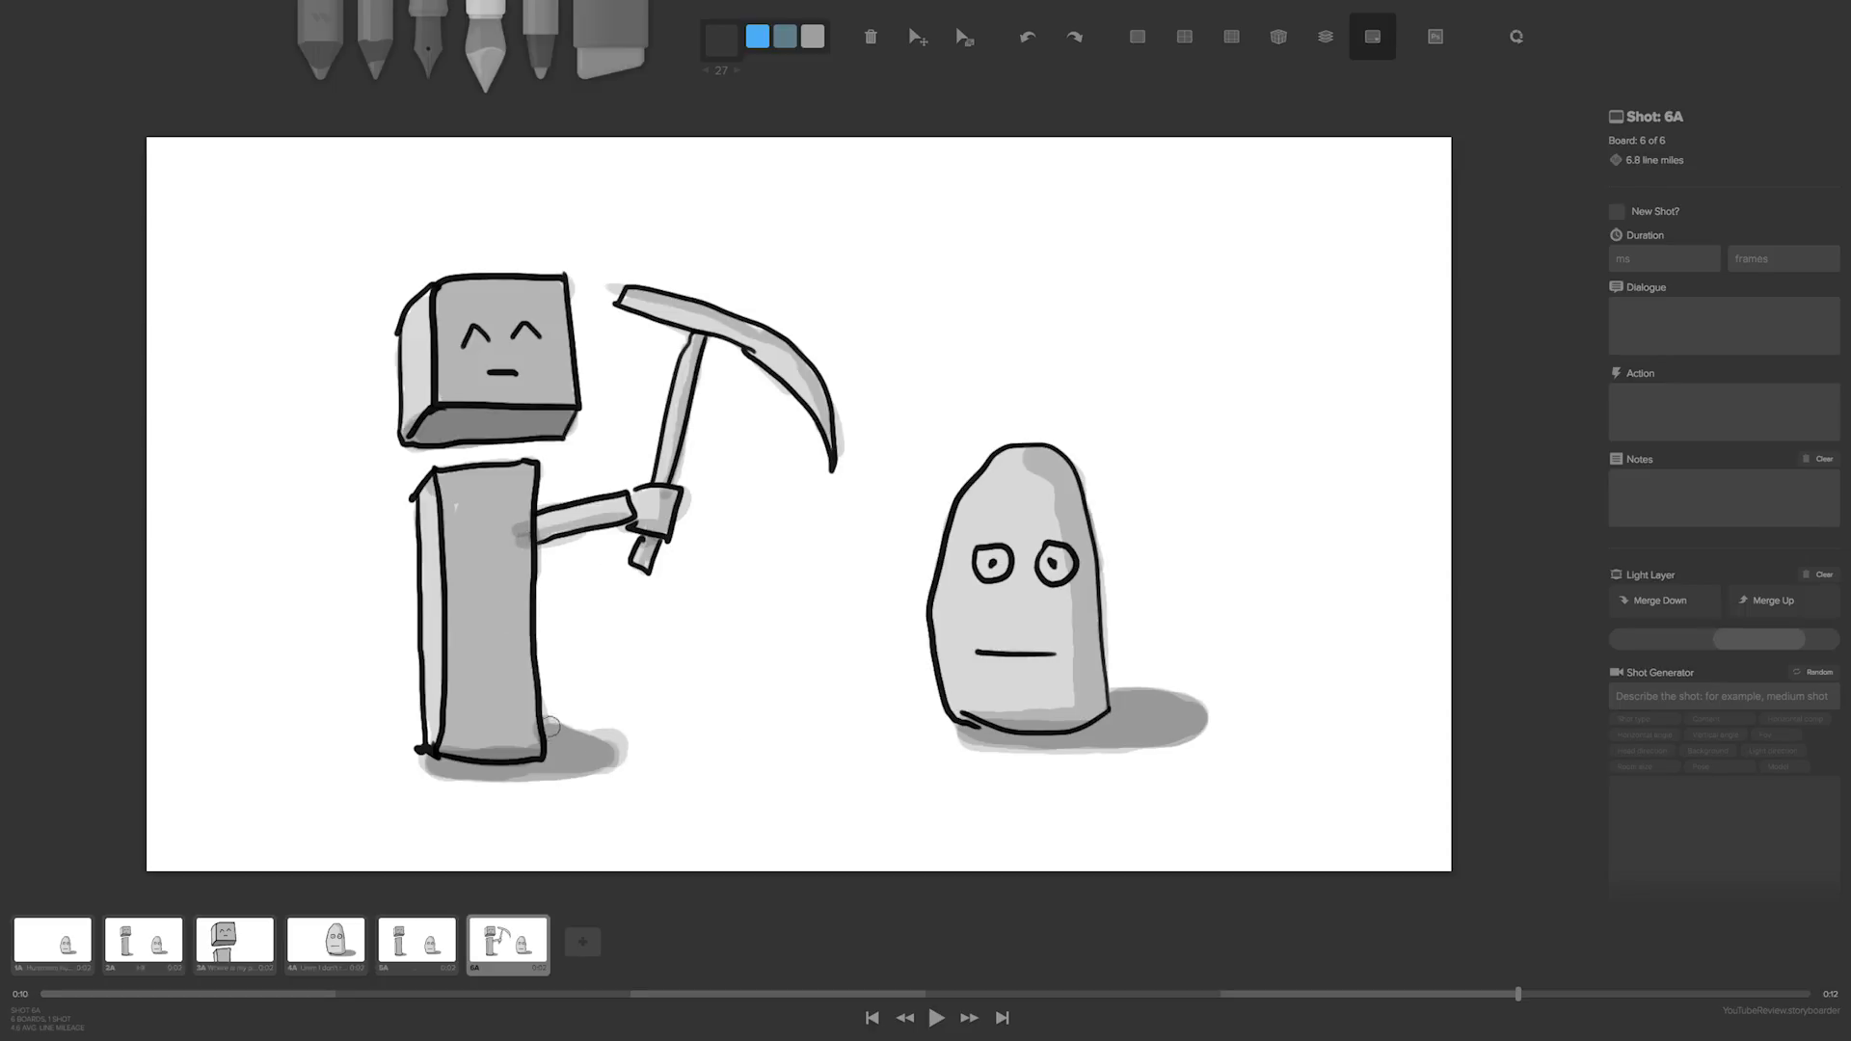
pyautogui.moveTo(545, 735)
pyautogui.mouseDown()
pyautogui.moveTo(588, 681)
pyautogui.moveTo(652, 728)
pyautogui.mouseUp()
pyautogui.moveTo(584, 674)
pyautogui.mouseDown()
pyautogui.moveTo(635, 709)
pyautogui.moveTo(594, 682)
pyautogui.moveTo(550, 729)
pyautogui.mouseUp()
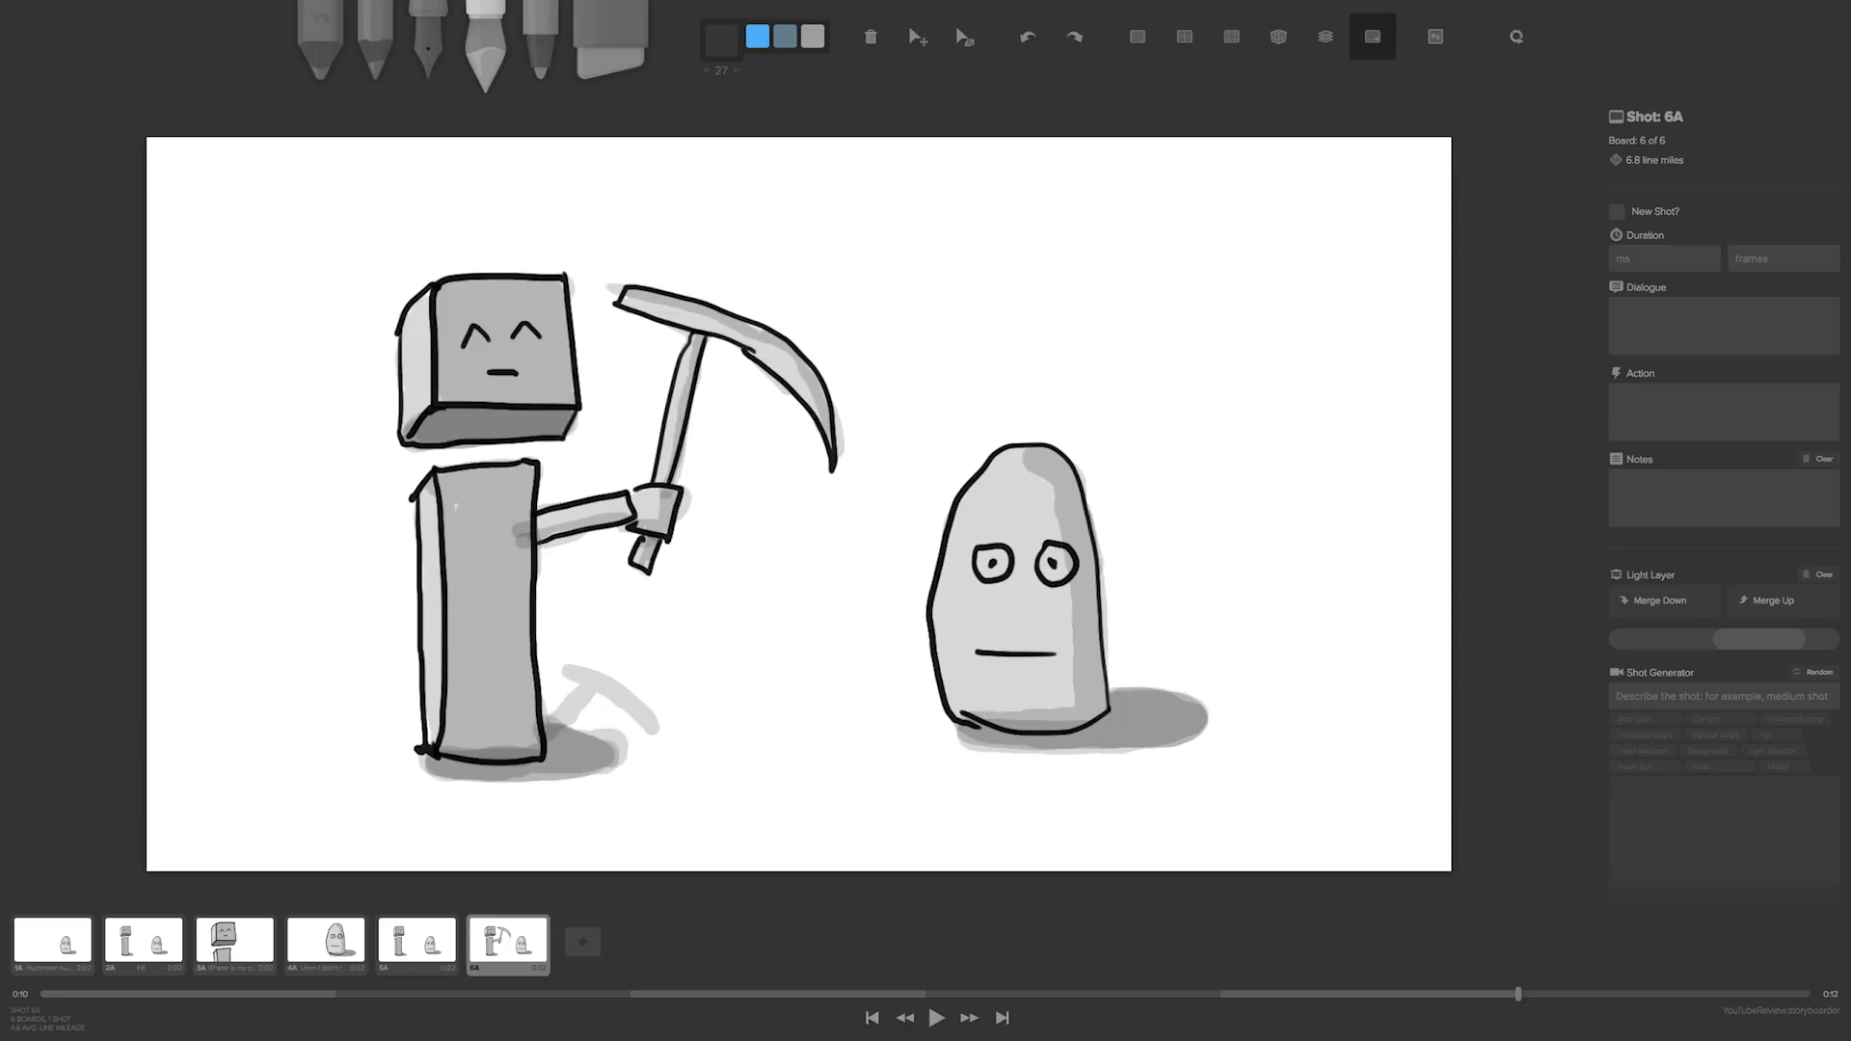
# - Undo the pickaxe's ground shadow on the sixth board and flip between the fifth and sixth boards to compare them
pyautogui.hotkey('ctrl', 'z')
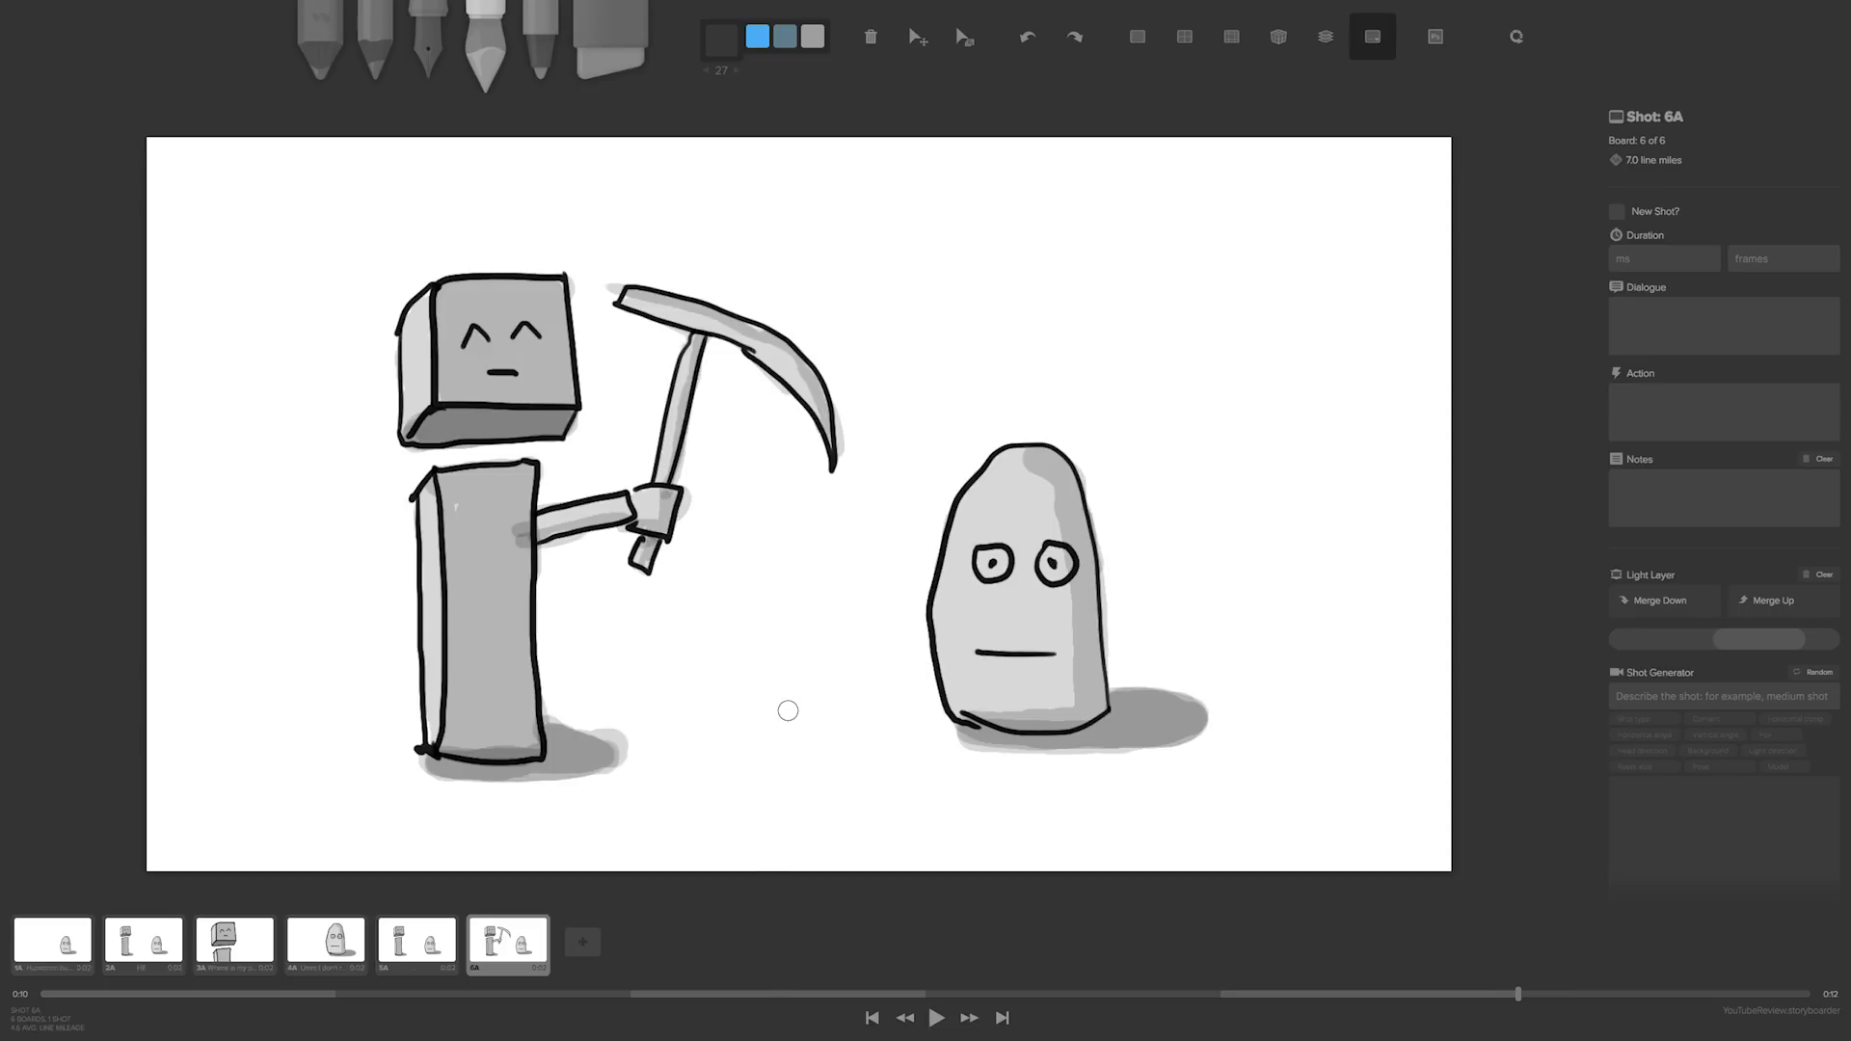
pyautogui.press('Left')
pyautogui.press('Right')
pyautogui.press('Left')
pyautogui.press('Right')
pyautogui.press('Left')
pyautogui.press('Right')
pyautogui.press('Left')
pyautogui.press('Right')
pyautogui.press('Left')
pyautogui.press('Right')
# - Add a blank board at the end of the sequence, enlarge the brush, and check the sixth board for reference
pyautogui.click(582, 942)
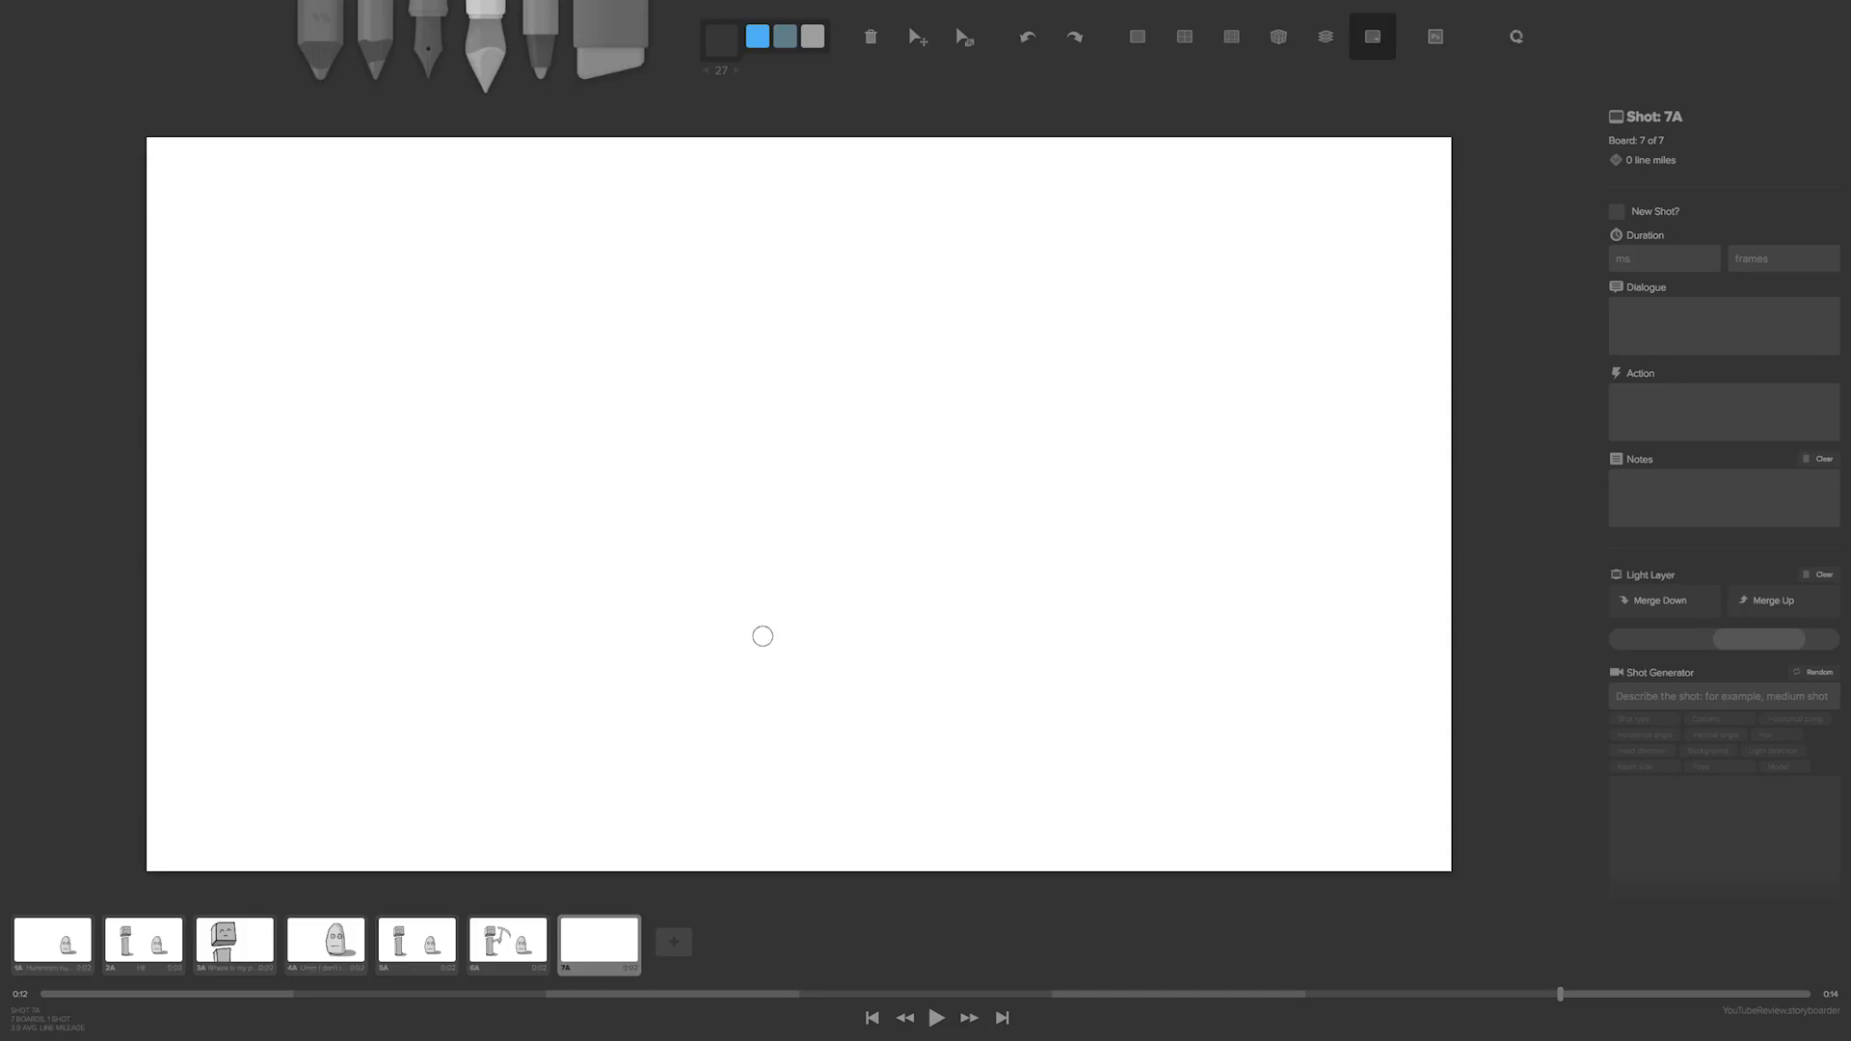
pyautogui.press(']')
pyautogui.press(']')
pyautogui.press(']')
pyautogui.press(']')
pyautogui.press(']')
pyautogui.press(']')
pyautogui.click(508, 940)
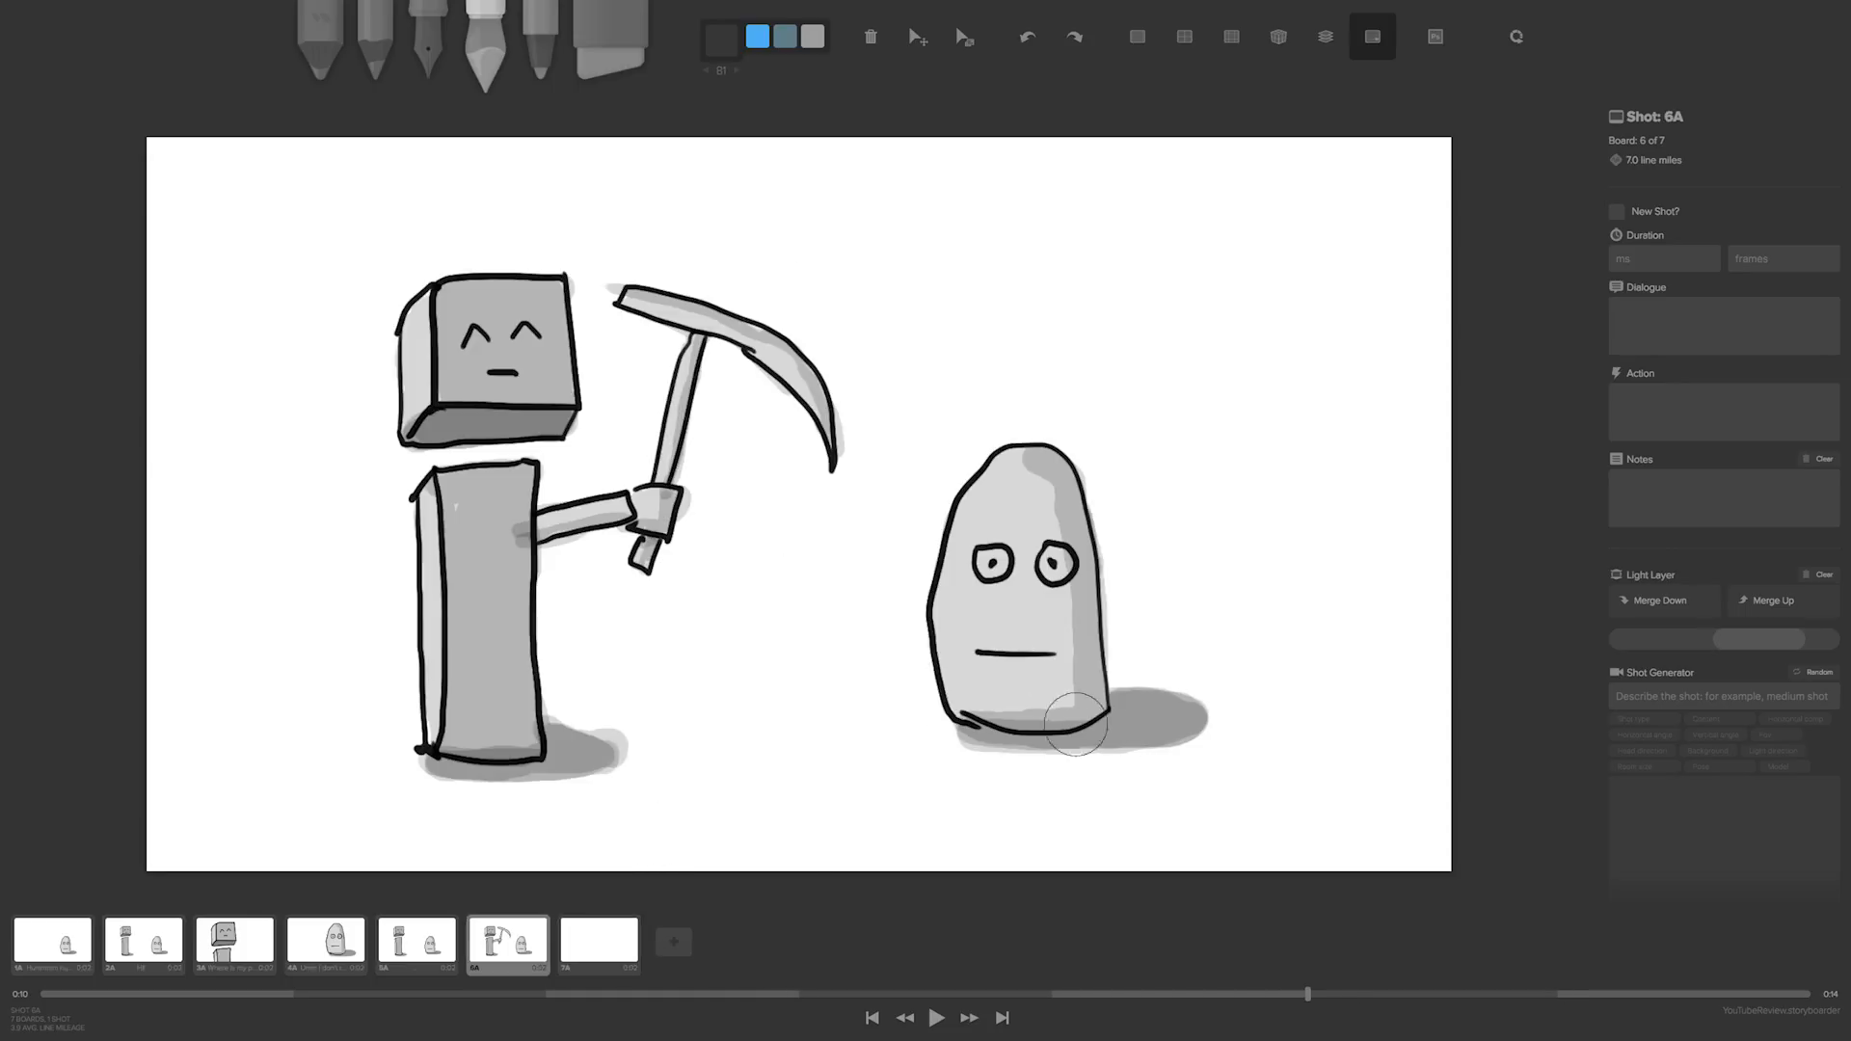
pyautogui.press('Right')
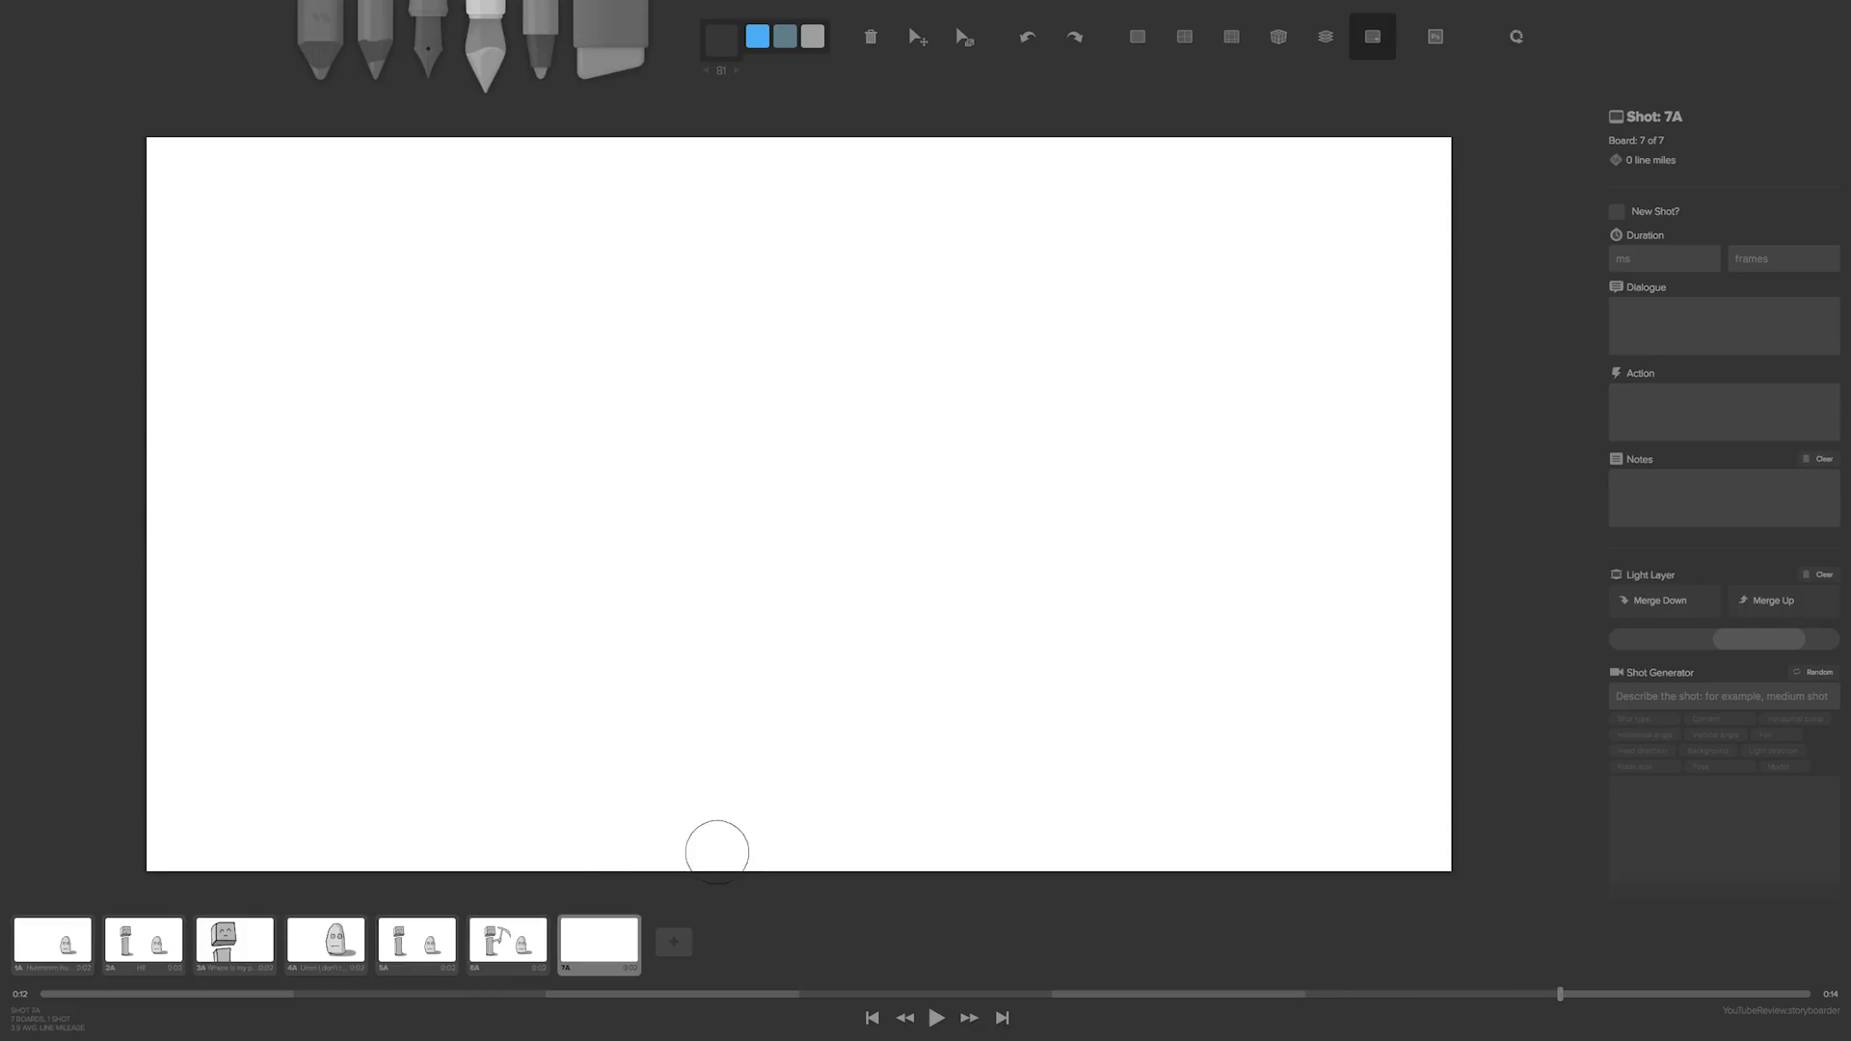
# - Paint a light grey rounded ground shadow and a full-height body filling the left quarter of the seventh board
pyautogui.moveTo(626, 855)
pyautogui.mouseDown()
pyautogui.moveTo(1035, 711)
pyautogui.moveTo(1180, 521)
pyautogui.moveTo(1093, 438)
pyautogui.moveTo(936, 439)
pyautogui.moveTo(504, 555)
pyautogui.moveTo(487, 564)
pyautogui.moveTo(594, 671)
pyautogui.moveTo(635, 851)
pyautogui.moveTo(600, 615)
pyautogui.moveTo(569, 580)
pyautogui.moveTo(716, 792)
pyautogui.moveTo(653, 645)
pyautogui.moveTo(728, 689)
pyautogui.moveTo(754, 794)
pyautogui.moveTo(713, 575)
pyautogui.moveTo(802, 657)
pyautogui.moveTo(795, 751)
pyautogui.moveTo(722, 570)
pyautogui.moveTo(761, 530)
pyautogui.moveTo(973, 572)
pyautogui.moveTo(979, 714)
pyautogui.moveTo(792, 743)
pyautogui.moveTo(791, 769)
pyautogui.moveTo(866, 664)
pyautogui.moveTo(831, 564)
pyautogui.moveTo(844, 575)
pyautogui.moveTo(698, 539)
pyautogui.moveTo(921, 466)
pyautogui.moveTo(1064, 457)
pyautogui.moveTo(1156, 503)
pyautogui.moveTo(1093, 626)
pyautogui.moveTo(1010, 707)
pyautogui.moveTo(1122, 518)
pyautogui.moveTo(889, 521)
pyautogui.moveTo(1042, 550)
pyautogui.moveTo(1073, 576)
pyautogui.moveTo(1082, 553)
pyautogui.moveTo(1006, 583)
pyautogui.moveTo(1021, 640)
pyautogui.mouseUp()
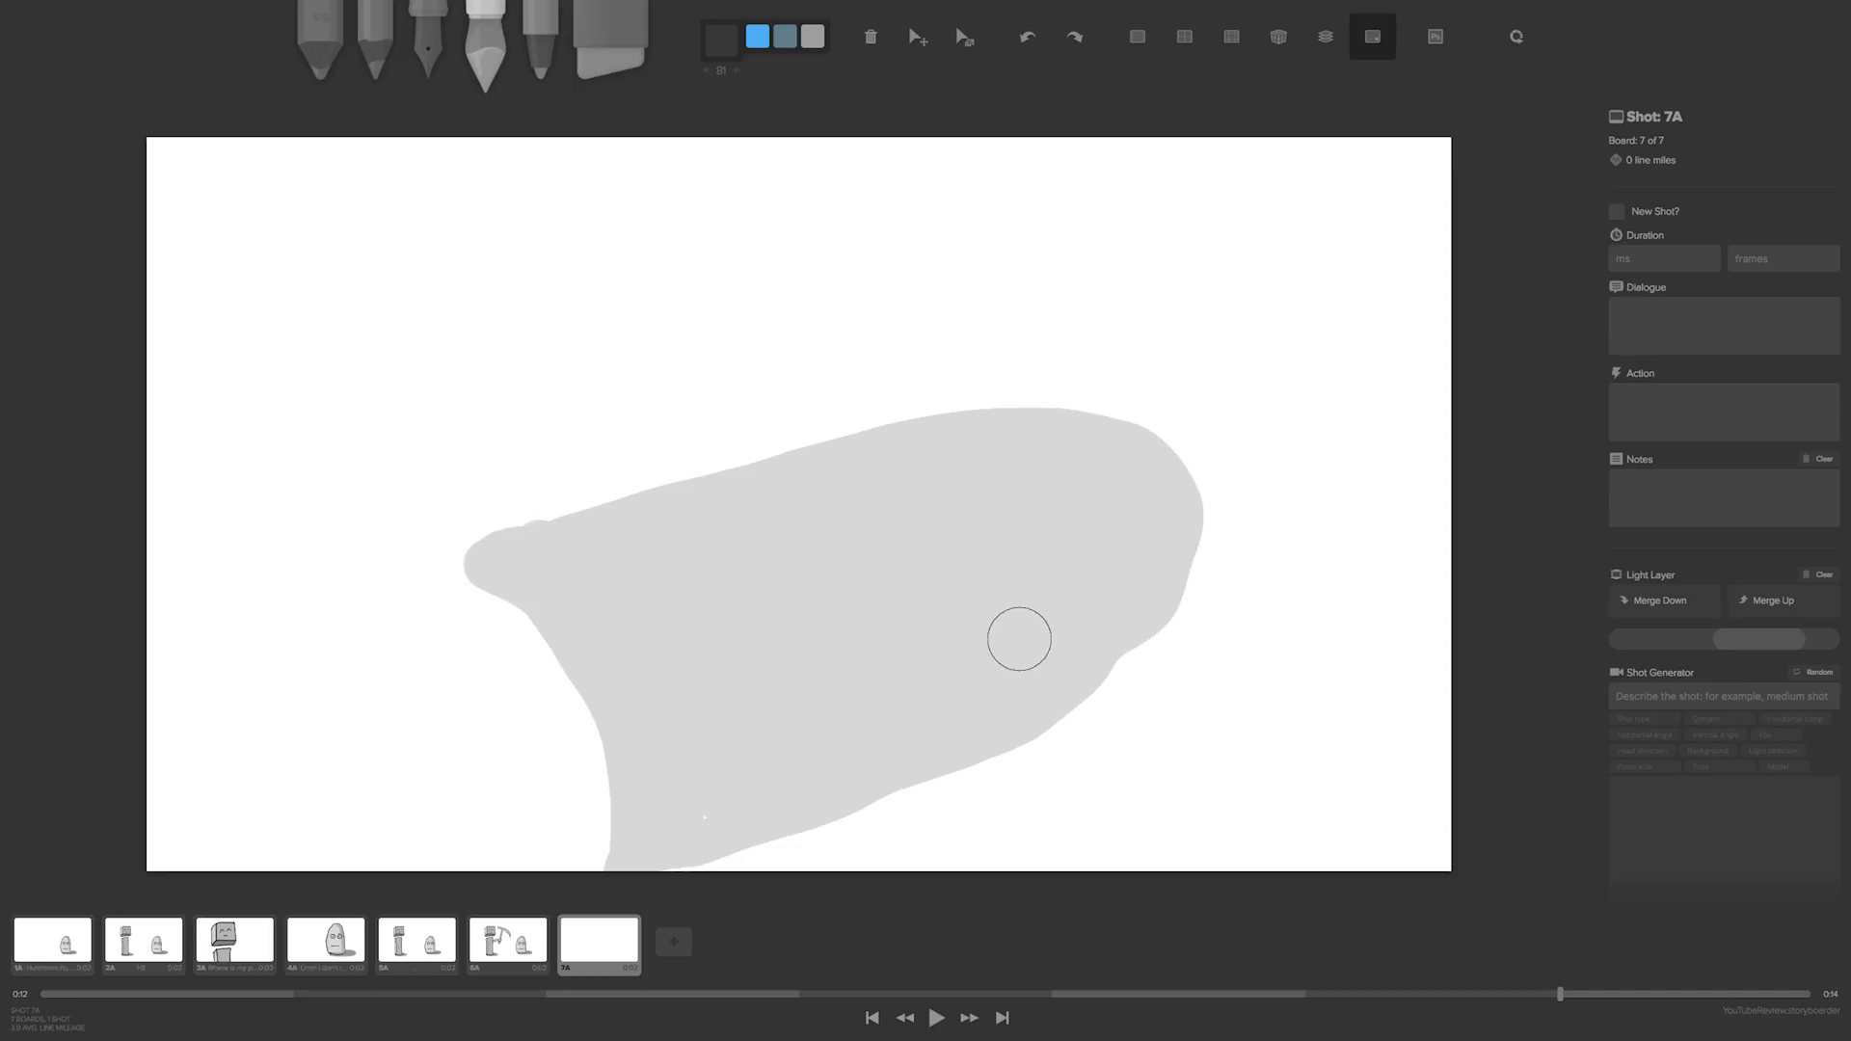
pyautogui.moveTo(712, 692)
pyautogui.mouseDown()
pyautogui.moveTo(538, 566)
pyautogui.moveTo(480, 559)
pyautogui.moveTo(491, 138)
pyautogui.moveTo(490, 492)
pyautogui.moveTo(599, 796)
pyautogui.moveTo(586, 839)
pyautogui.moveTo(554, 727)
pyautogui.moveTo(450, 546)
pyautogui.moveTo(330, 570)
pyautogui.moveTo(415, 582)
pyautogui.moveTo(319, 584)
pyautogui.moveTo(436, 616)
pyautogui.moveTo(581, 787)
pyautogui.moveTo(575, 831)
pyautogui.moveTo(496, 789)
pyautogui.moveTo(565, 817)
pyautogui.moveTo(458, 865)
pyautogui.mouseUp()
pyautogui.moveTo(485, 856)
pyautogui.mouseDown()
pyautogui.moveTo(227, 687)
pyautogui.moveTo(359, 636)
pyautogui.moveTo(355, 596)
pyautogui.moveTo(253, 647)
pyautogui.moveTo(295, 680)
pyautogui.moveTo(154, 648)
pyautogui.moveTo(158, 744)
pyautogui.moveTo(192, 767)
pyautogui.mouseUp()
pyautogui.moveTo(453, 516)
pyautogui.mouseDown()
pyautogui.moveTo(454, 190)
pyautogui.moveTo(430, 541)
pyautogui.moveTo(396, 135)
pyautogui.moveTo(336, 235)
pyautogui.moveTo(332, 139)
pyautogui.mouseUp()
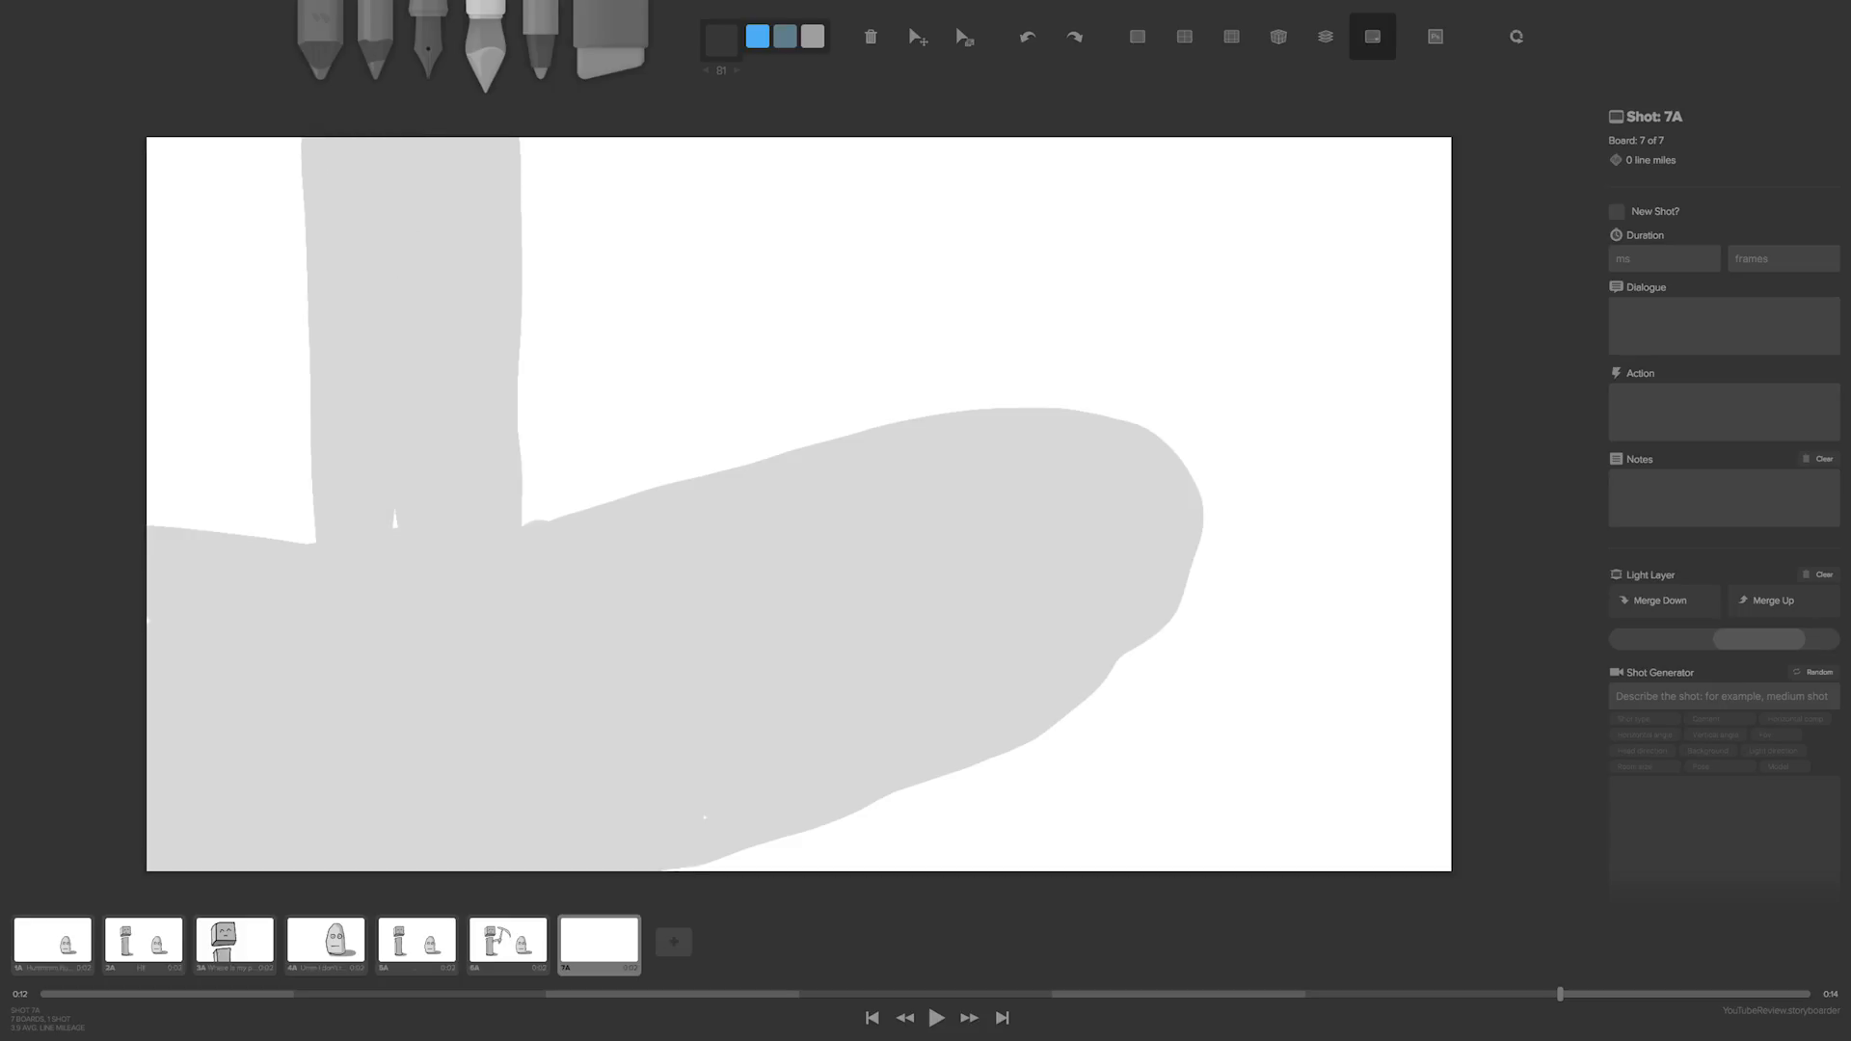
pyautogui.moveTo(348, 436)
pyautogui.mouseDown()
pyautogui.moveTo(342, 531)
pyautogui.moveTo(255, 210)
pyautogui.moveTo(285, 433)
pyautogui.moveTo(269, 607)
pyautogui.mouseUp()
pyautogui.moveTo(210, 152)
pyautogui.mouseDown()
pyautogui.moveTo(183, 340)
pyautogui.moveTo(160, 312)
pyautogui.moveTo(165, 572)
pyautogui.mouseUp()
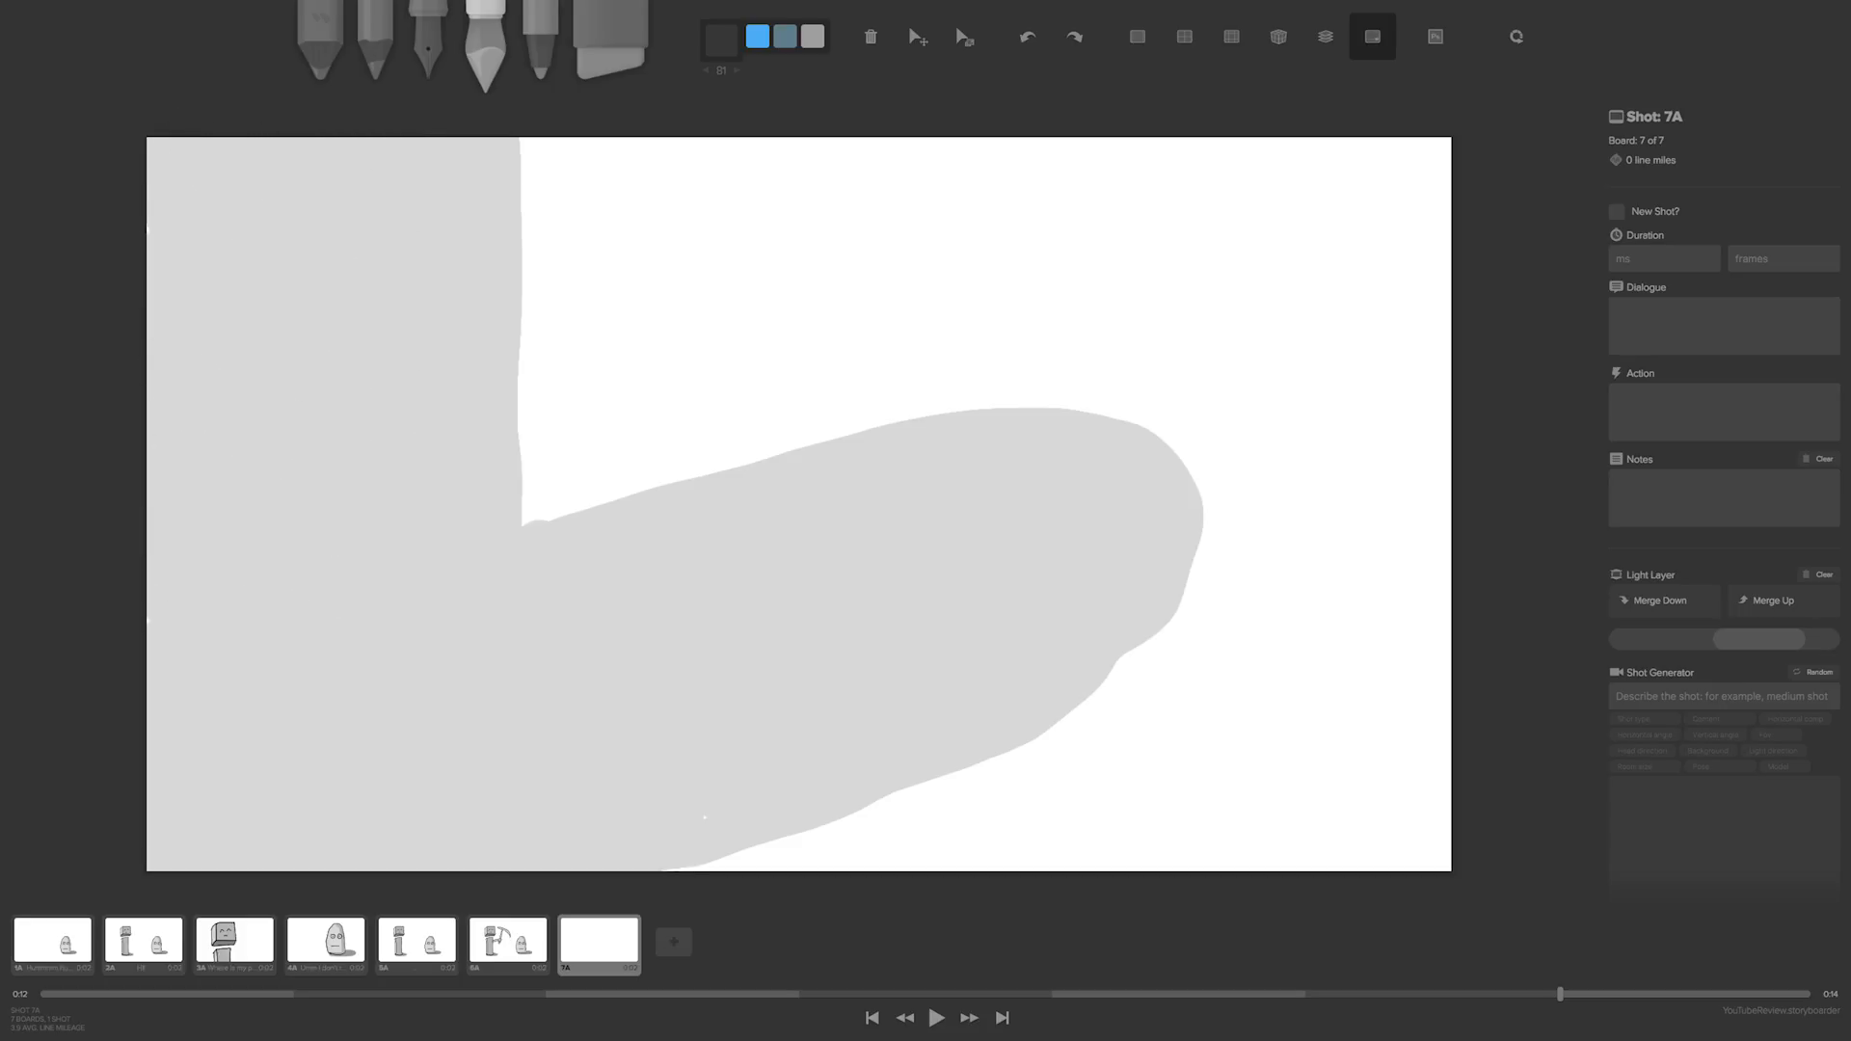
# - Ink a vertical black line along the body's right edge and brush a darker grey strip inside it
pyautogui.press('3')
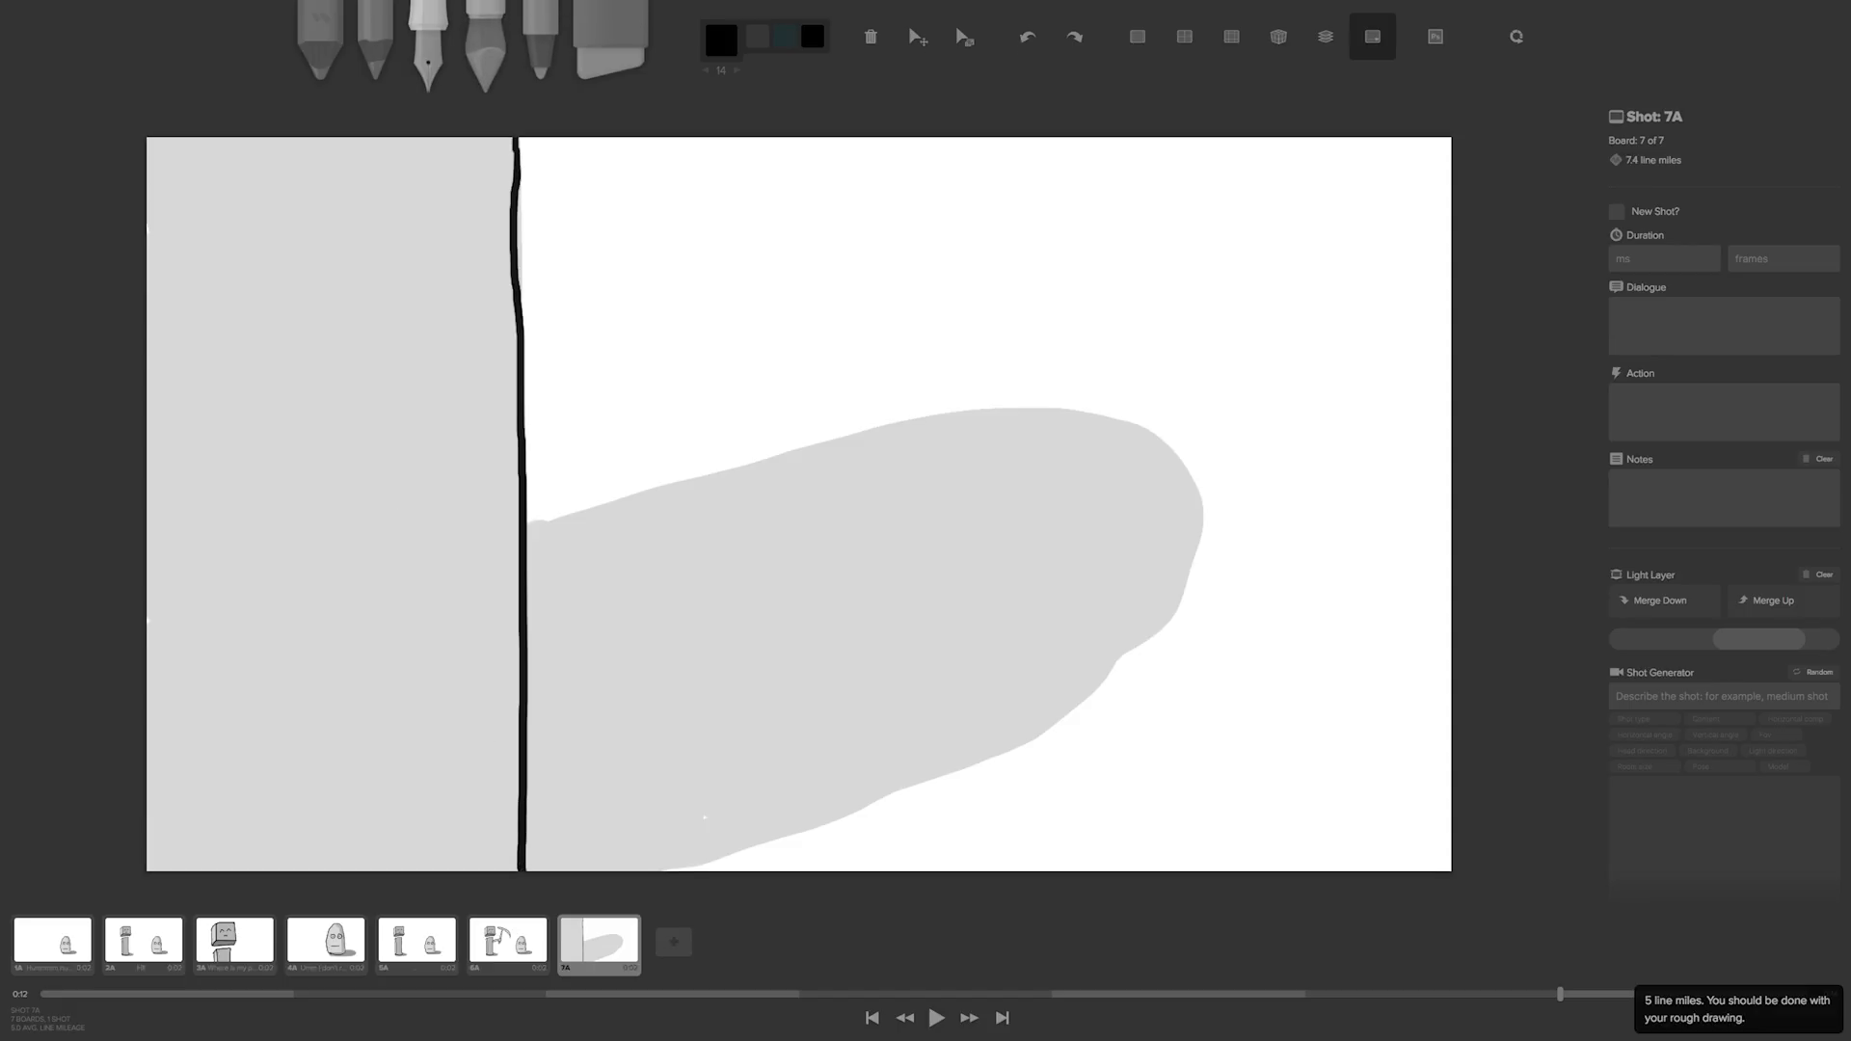
pyautogui.click(485, 48)
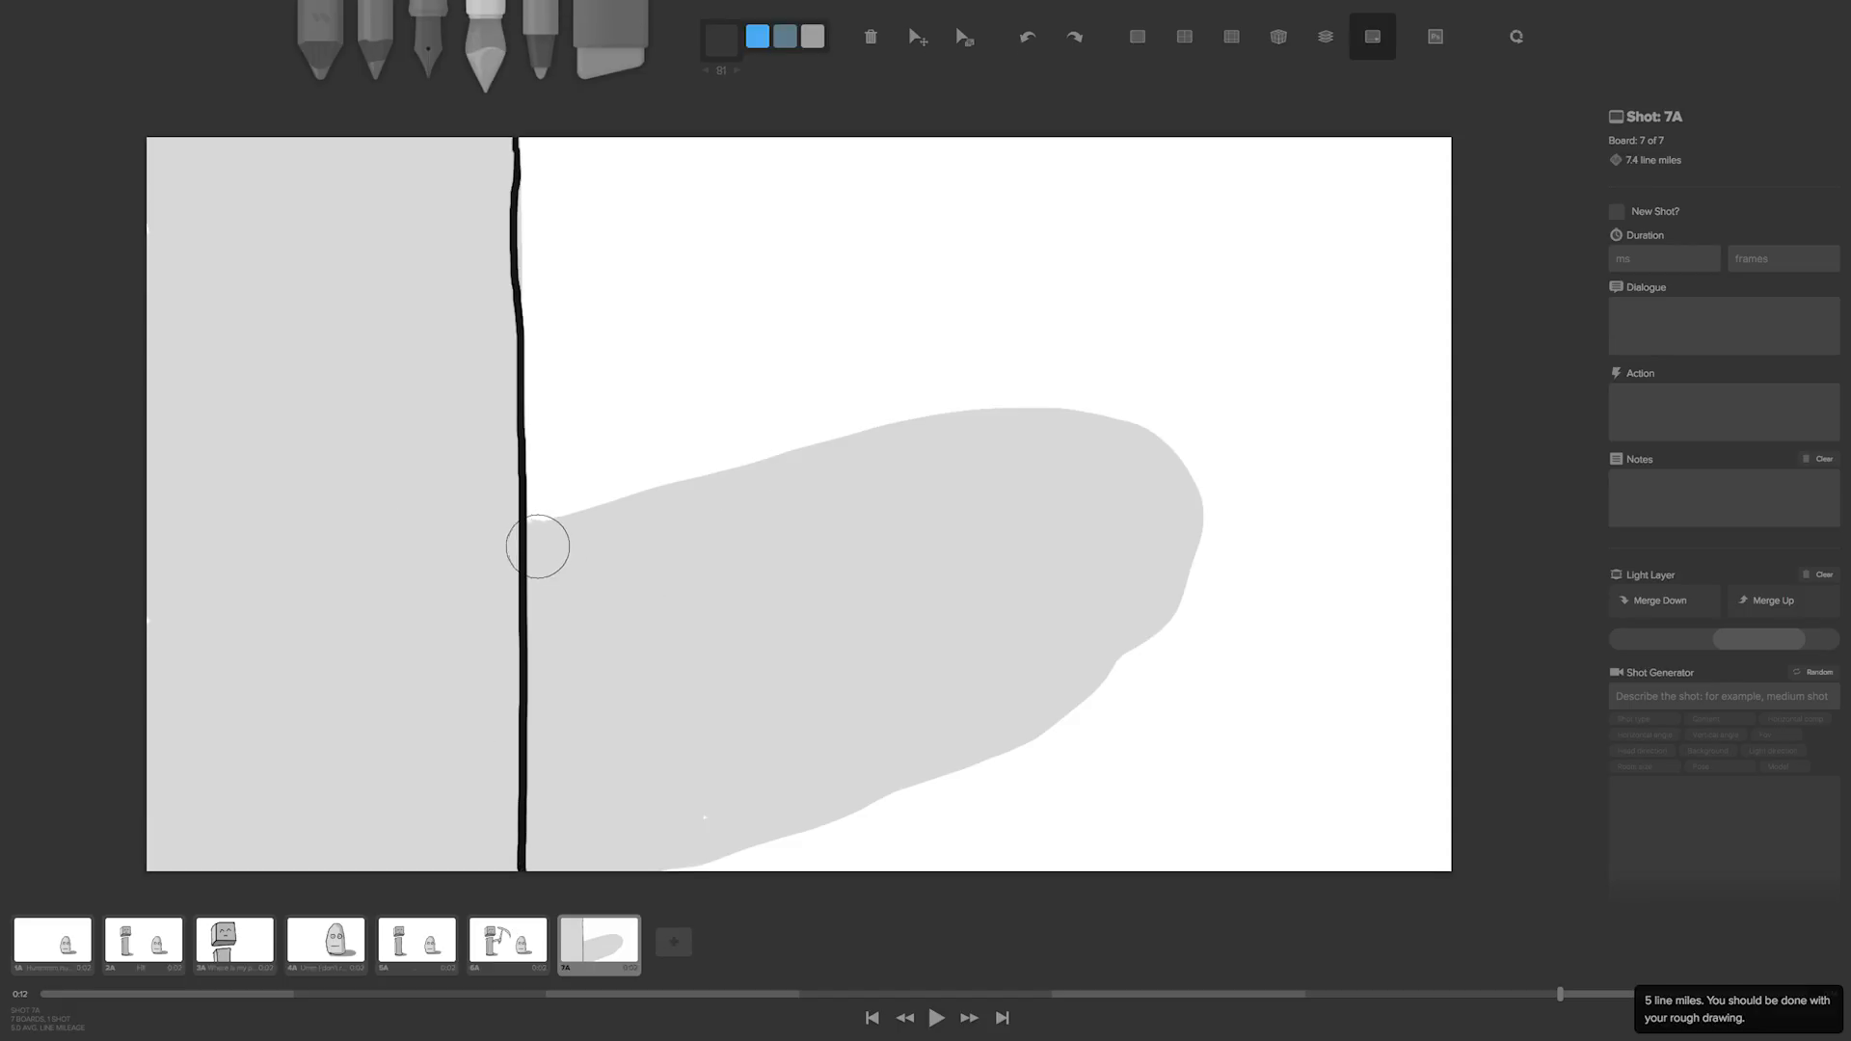
pyautogui.moveTo(491, 150)
pyautogui.mouseDown()
pyautogui.moveTo(506, 620)
pyautogui.moveTo(458, 860)
pyautogui.moveTo(471, 229)
pyautogui.moveTo(447, 180)
pyautogui.moveTo(456, 454)
pyautogui.moveTo(425, 829)
pyautogui.mouseUp()
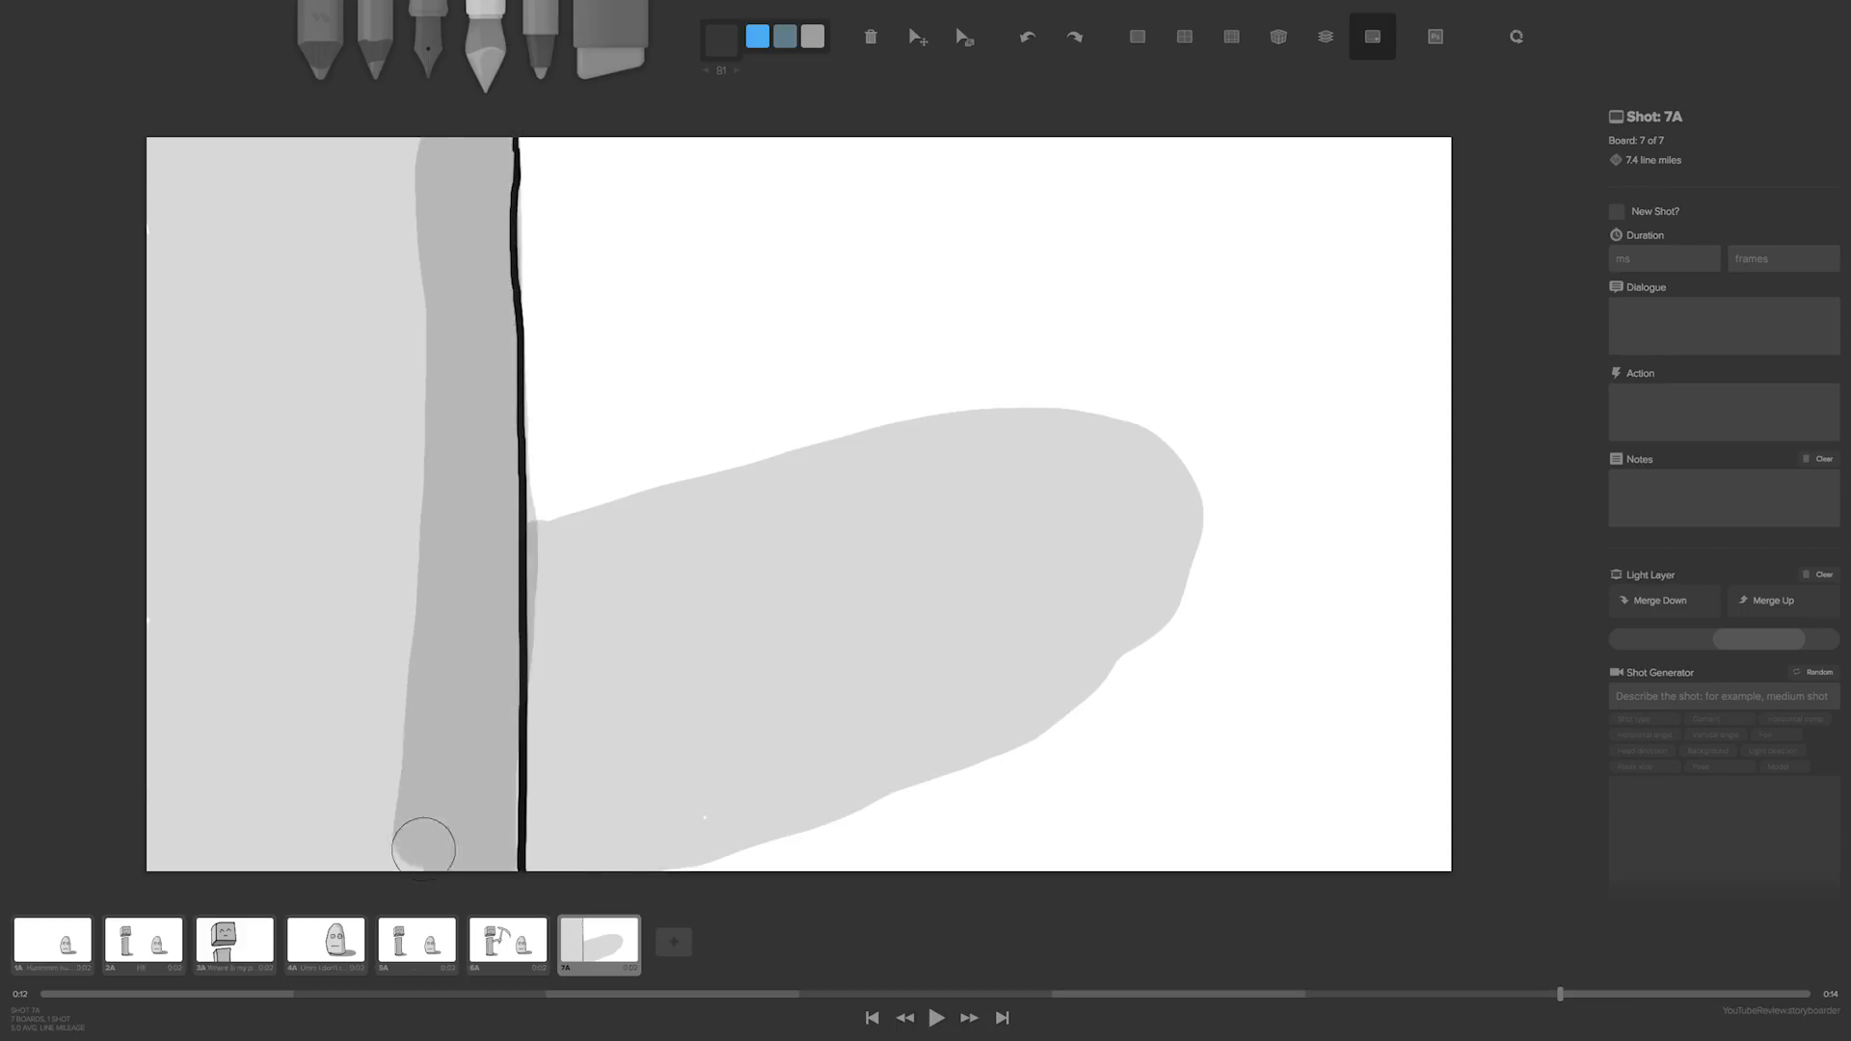
# - Darken the rounded ground shadow with further layers of grey until it is evenly filled
pyautogui.moveTo(533, 857)
pyautogui.mouseDown()
pyautogui.moveTo(827, 803)
pyautogui.moveTo(1051, 700)
pyautogui.moveTo(1170, 572)
pyautogui.moveTo(1183, 515)
pyautogui.moveTo(1136, 462)
pyautogui.moveTo(1064, 437)
pyautogui.moveTo(964, 438)
pyautogui.moveTo(523, 566)
pyautogui.moveTo(911, 465)
pyautogui.moveTo(1169, 533)
pyautogui.moveTo(1020, 503)
pyautogui.moveTo(981, 520)
pyautogui.moveTo(1064, 639)
pyautogui.moveTo(996, 586)
pyautogui.moveTo(1038, 647)
pyautogui.moveTo(947, 665)
pyautogui.moveTo(980, 713)
pyautogui.moveTo(1027, 722)
pyautogui.mouseUp()
pyautogui.moveTo(791, 549)
pyautogui.mouseDown()
pyautogui.moveTo(671, 520)
pyautogui.moveTo(926, 737)
pyautogui.moveTo(768, 606)
pyautogui.moveTo(622, 559)
pyautogui.moveTo(855, 740)
pyautogui.moveTo(828, 730)
pyautogui.moveTo(832, 746)
pyautogui.moveTo(579, 549)
pyautogui.moveTo(815, 786)
pyautogui.moveTo(555, 575)
pyautogui.moveTo(738, 781)
pyautogui.moveTo(731, 800)
pyautogui.moveTo(571, 627)
pyautogui.moveTo(647, 809)
pyautogui.moveTo(685, 814)
pyautogui.moveTo(554, 805)
pyautogui.moveTo(579, 651)
pyautogui.mouseUp()
pyautogui.moveTo(579, 801)
pyautogui.mouseDown()
pyautogui.moveTo(547, 556)
pyautogui.moveTo(543, 844)
pyautogui.moveTo(575, 611)
pyautogui.moveTo(562, 548)
pyautogui.moveTo(940, 433)
pyautogui.moveTo(1053, 437)
pyautogui.moveTo(1141, 466)
pyautogui.moveTo(1184, 509)
pyautogui.moveTo(1109, 629)
pyautogui.moveTo(1036, 689)
pyautogui.moveTo(785, 795)
pyautogui.moveTo(552, 860)
pyautogui.mouseUp()
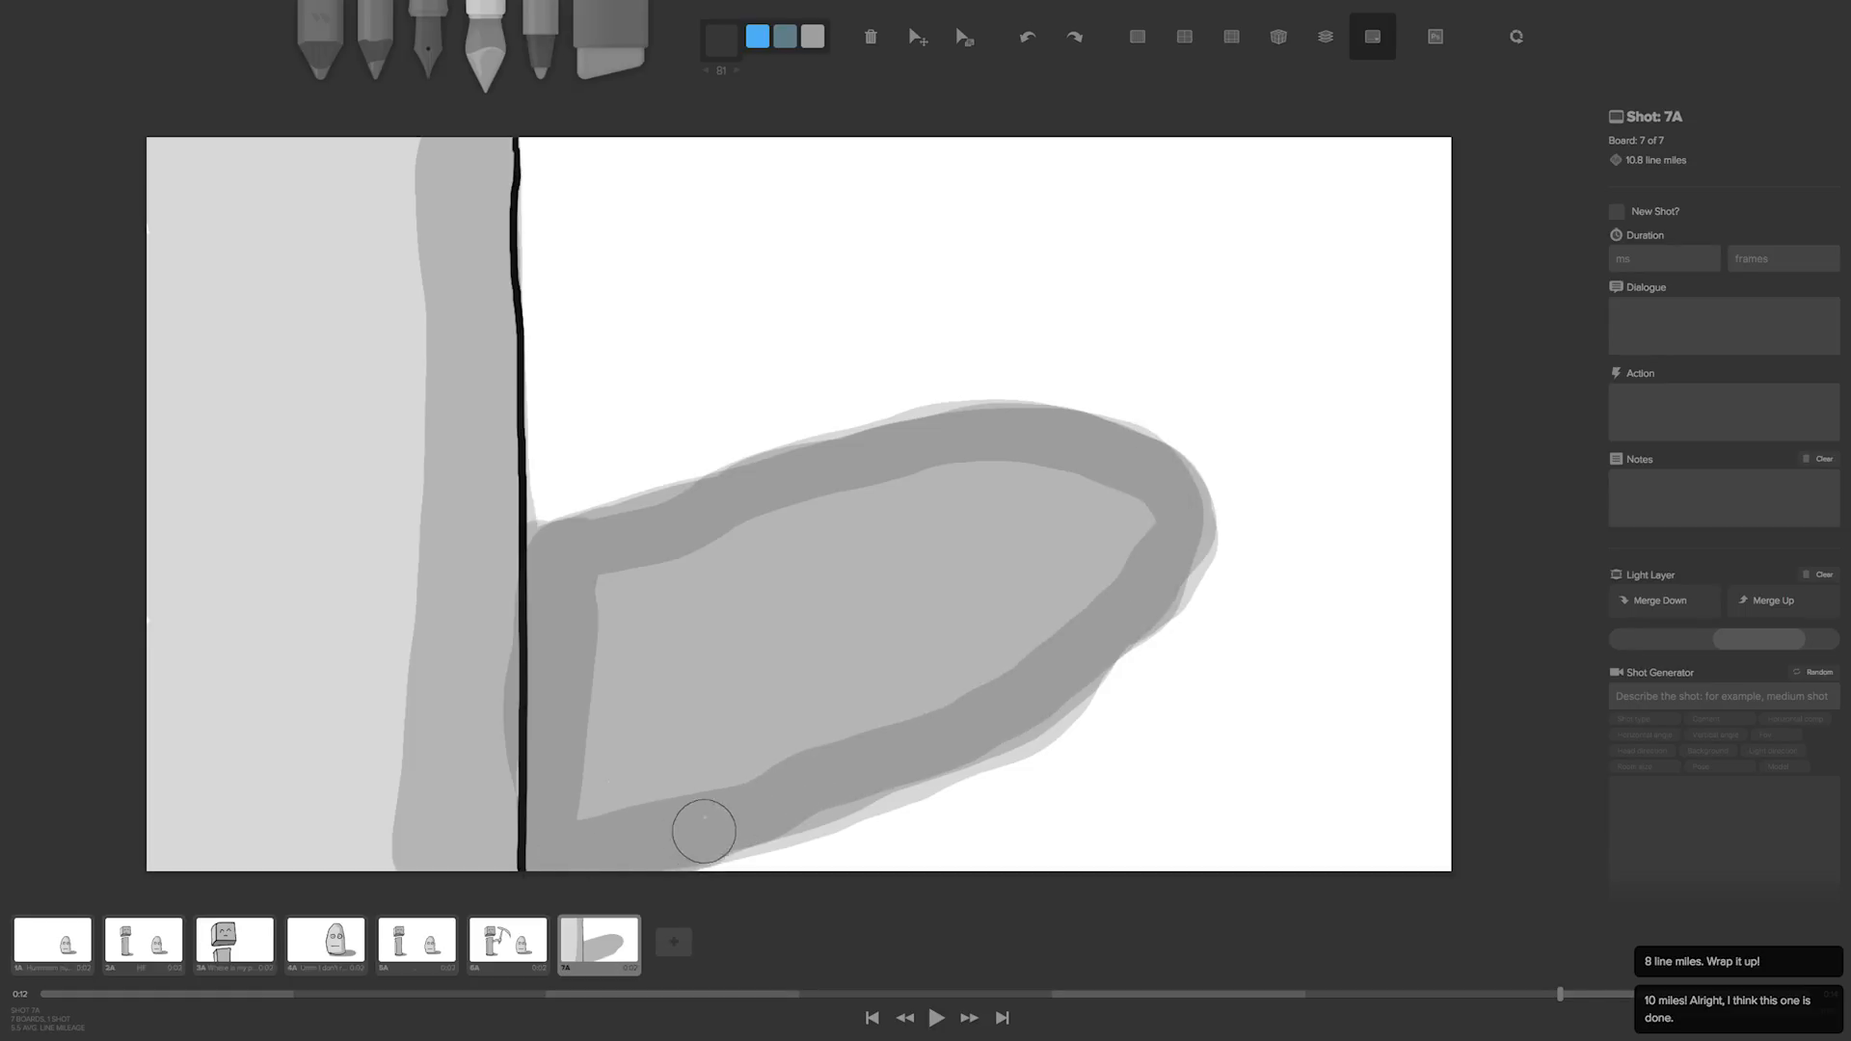
pyautogui.moveTo(703, 831)
pyautogui.mouseDown()
pyautogui.moveTo(608, 676)
pyautogui.moveTo(602, 765)
pyautogui.moveTo(639, 766)
pyautogui.moveTo(602, 573)
pyautogui.moveTo(672, 575)
pyautogui.moveTo(775, 704)
pyautogui.moveTo(792, 786)
pyautogui.moveTo(792, 694)
pyautogui.moveTo(913, 724)
pyautogui.moveTo(808, 602)
pyautogui.moveTo(777, 545)
pyautogui.moveTo(808, 544)
pyautogui.moveTo(782, 562)
pyautogui.moveTo(782, 522)
pyautogui.moveTo(889, 566)
pyautogui.moveTo(975, 687)
pyautogui.moveTo(1050, 595)
pyautogui.moveTo(1019, 641)
pyautogui.moveTo(972, 552)
pyautogui.moveTo(1035, 567)
pyautogui.moveTo(1028, 475)
pyautogui.moveTo(826, 680)
pyautogui.mouseUp()
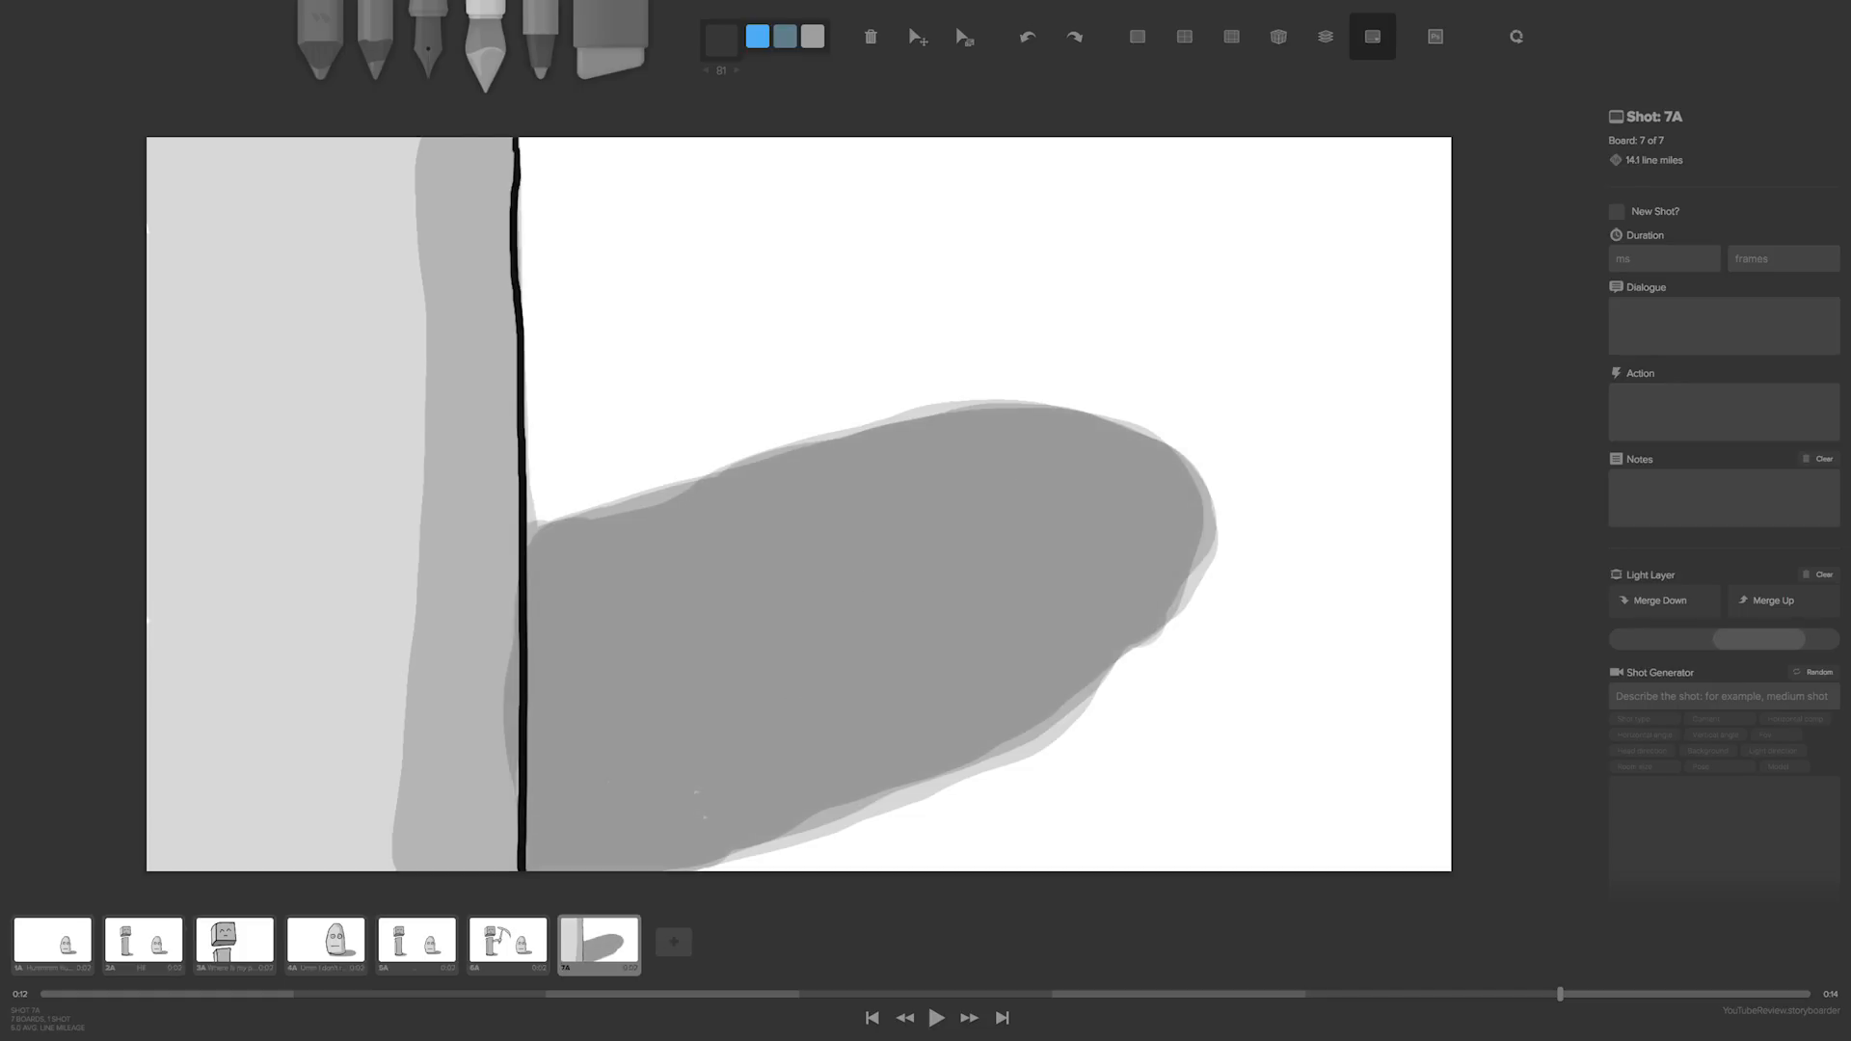
# - Duplicate the seventh board and erase the rounded outer part of the shadow along a slanted cut, using the eraser at 156
pyautogui.hotkey('ctrl', 'd')
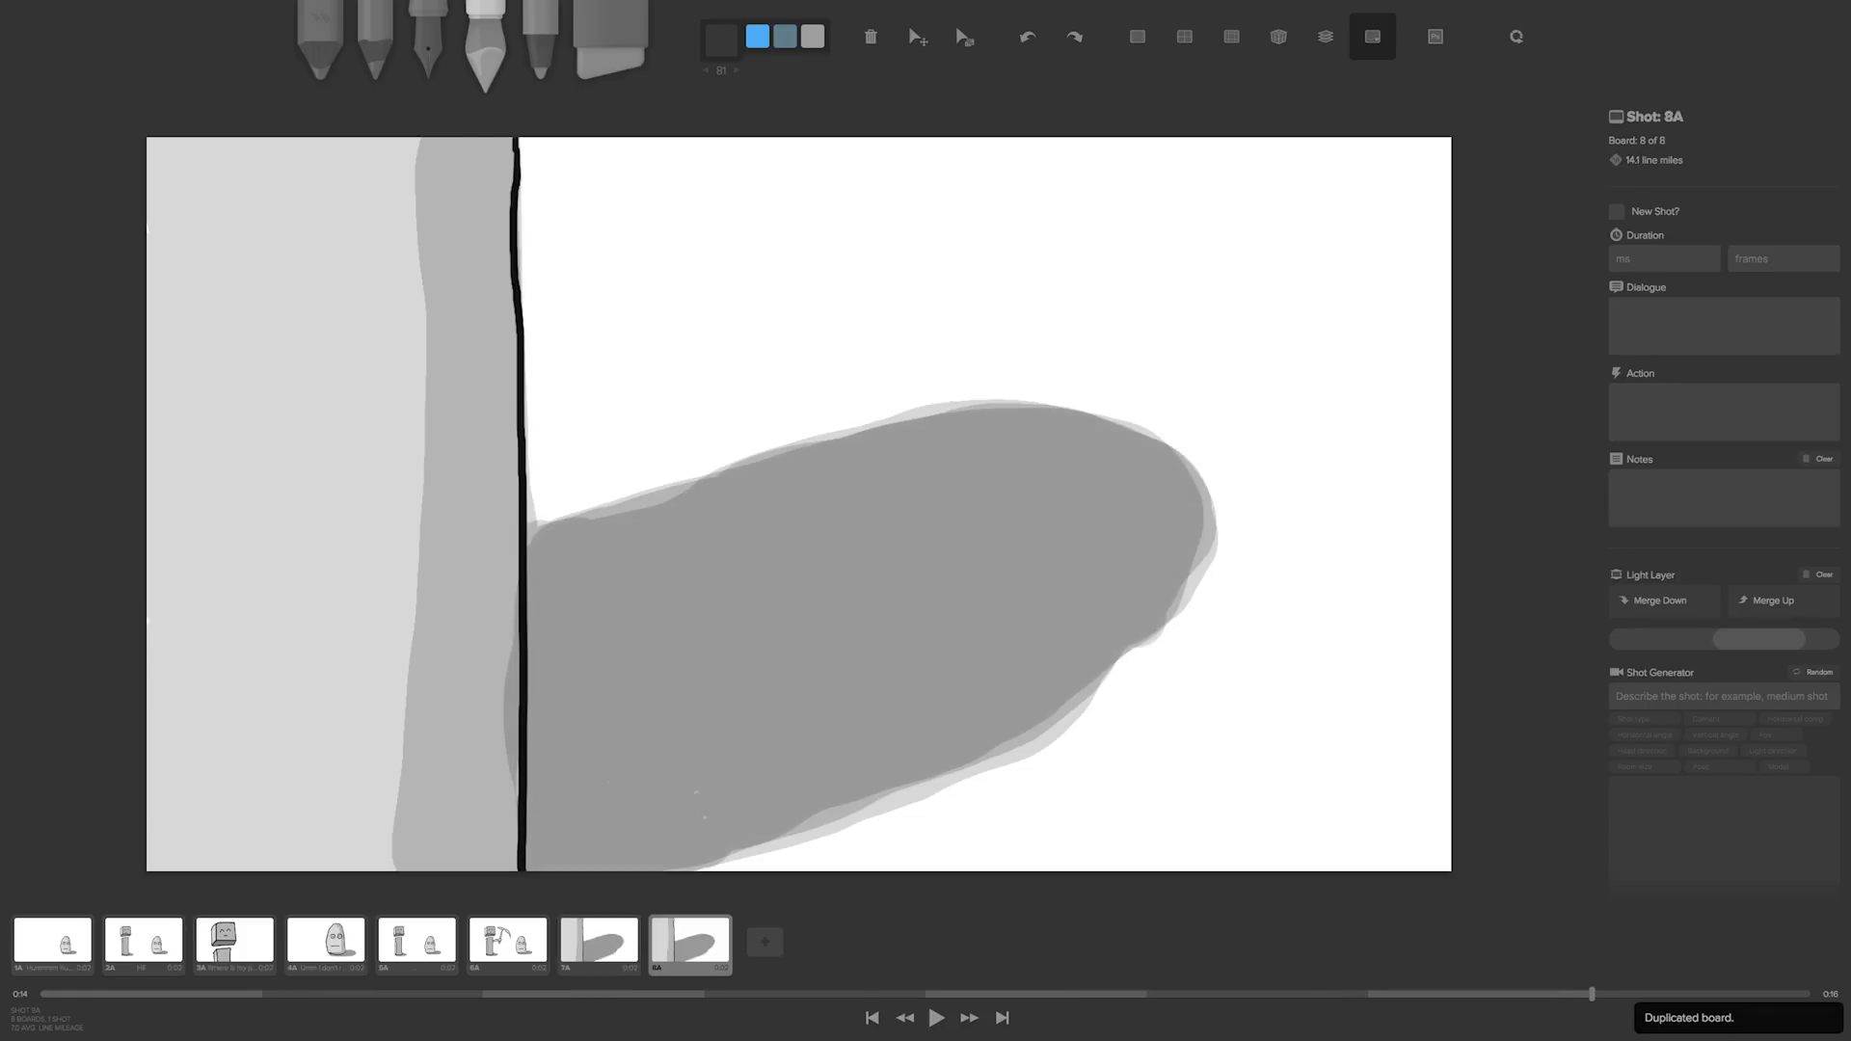
pyautogui.press('6')
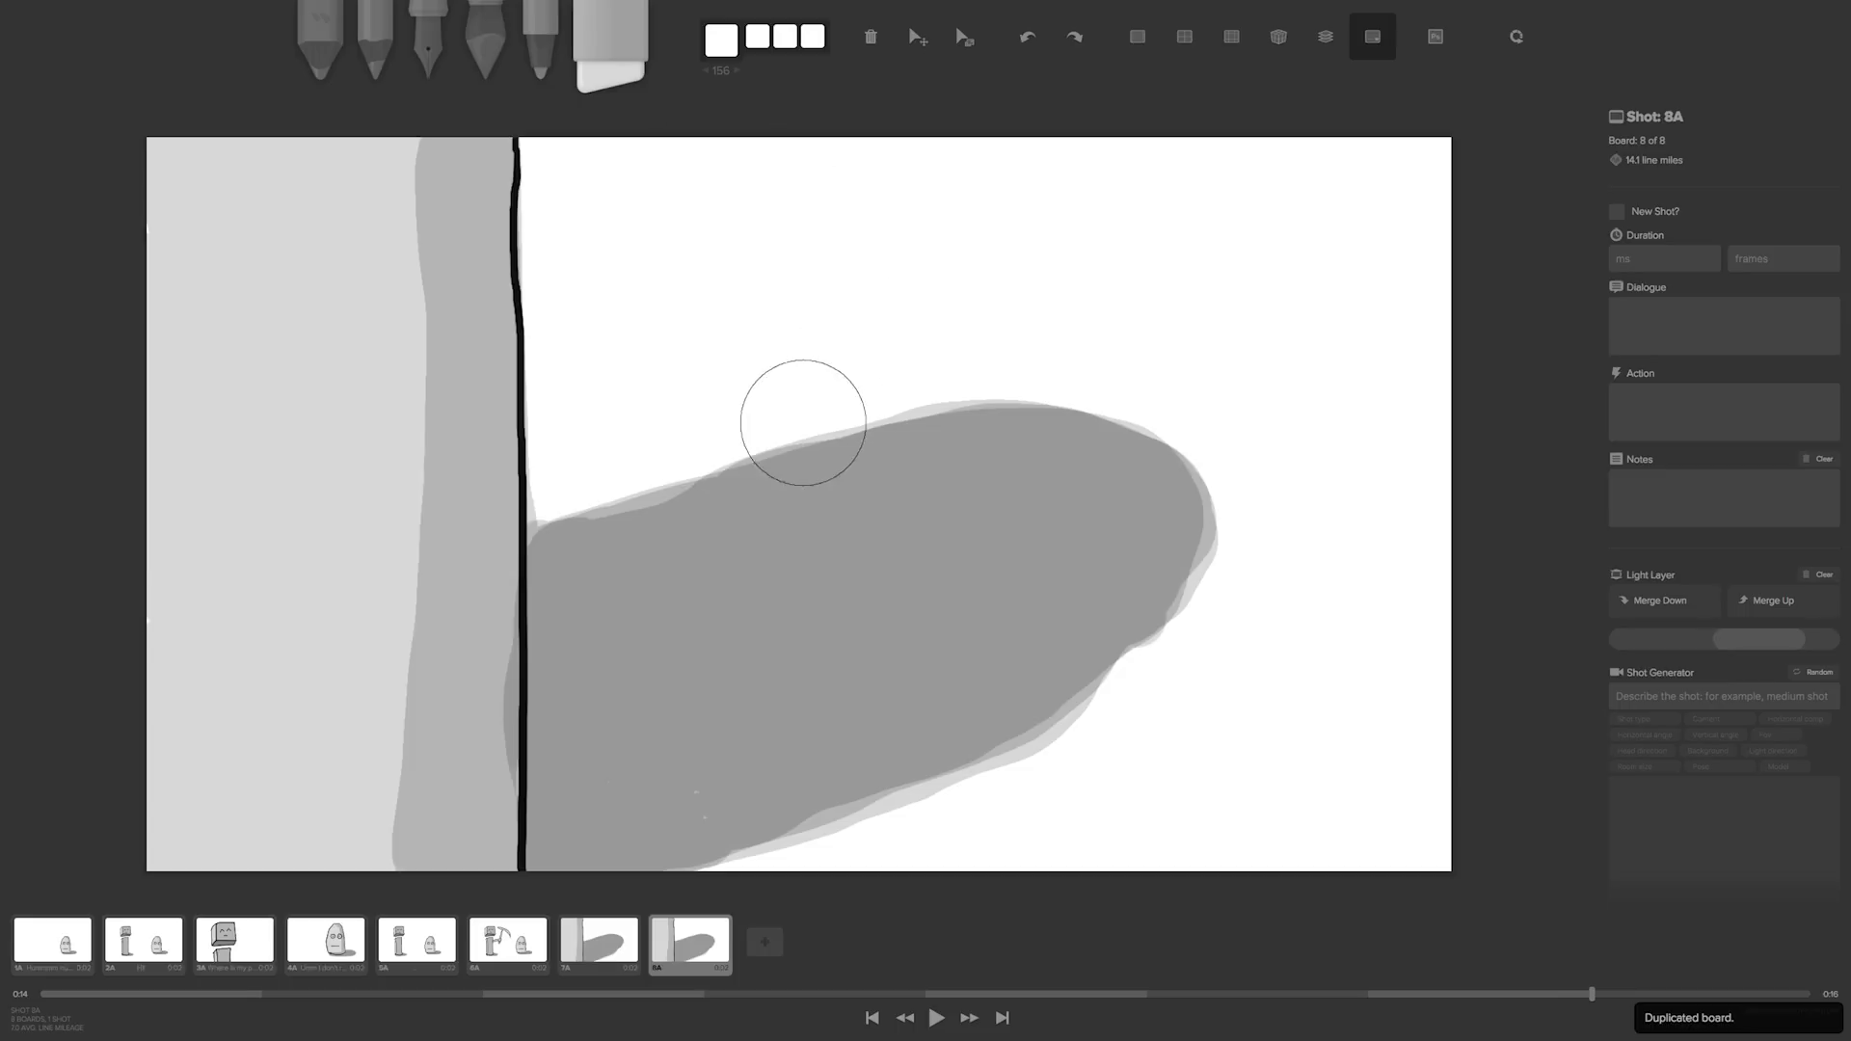
pyautogui.moveTo(829, 410)
pyautogui.mouseDown()
pyautogui.moveTo(1061, 842)
pyautogui.moveTo(1223, 578)
pyautogui.moveTo(1202, 529)
pyautogui.mouseUp()
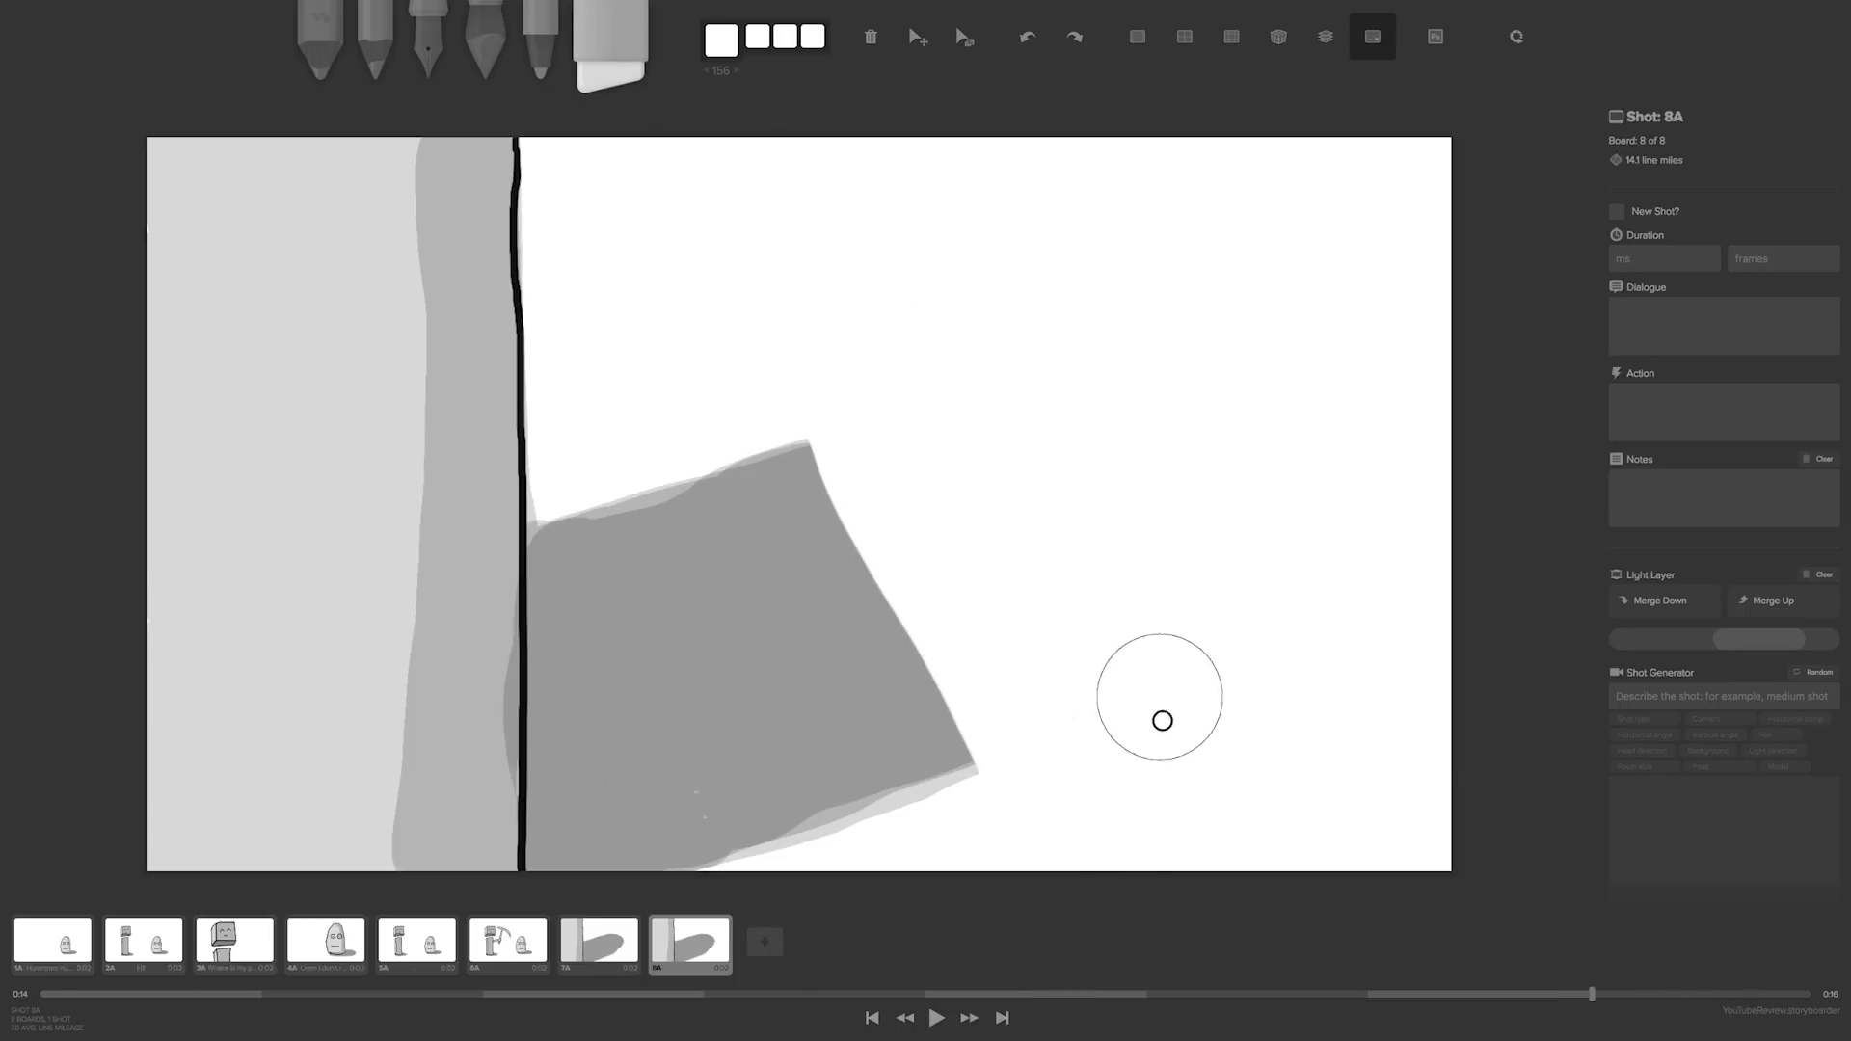
pyautogui.moveTo(1046, 763)
pyautogui.mouseDown()
pyautogui.moveTo(780, 391)
pyautogui.moveTo(1029, 855)
pyautogui.mouseUp()
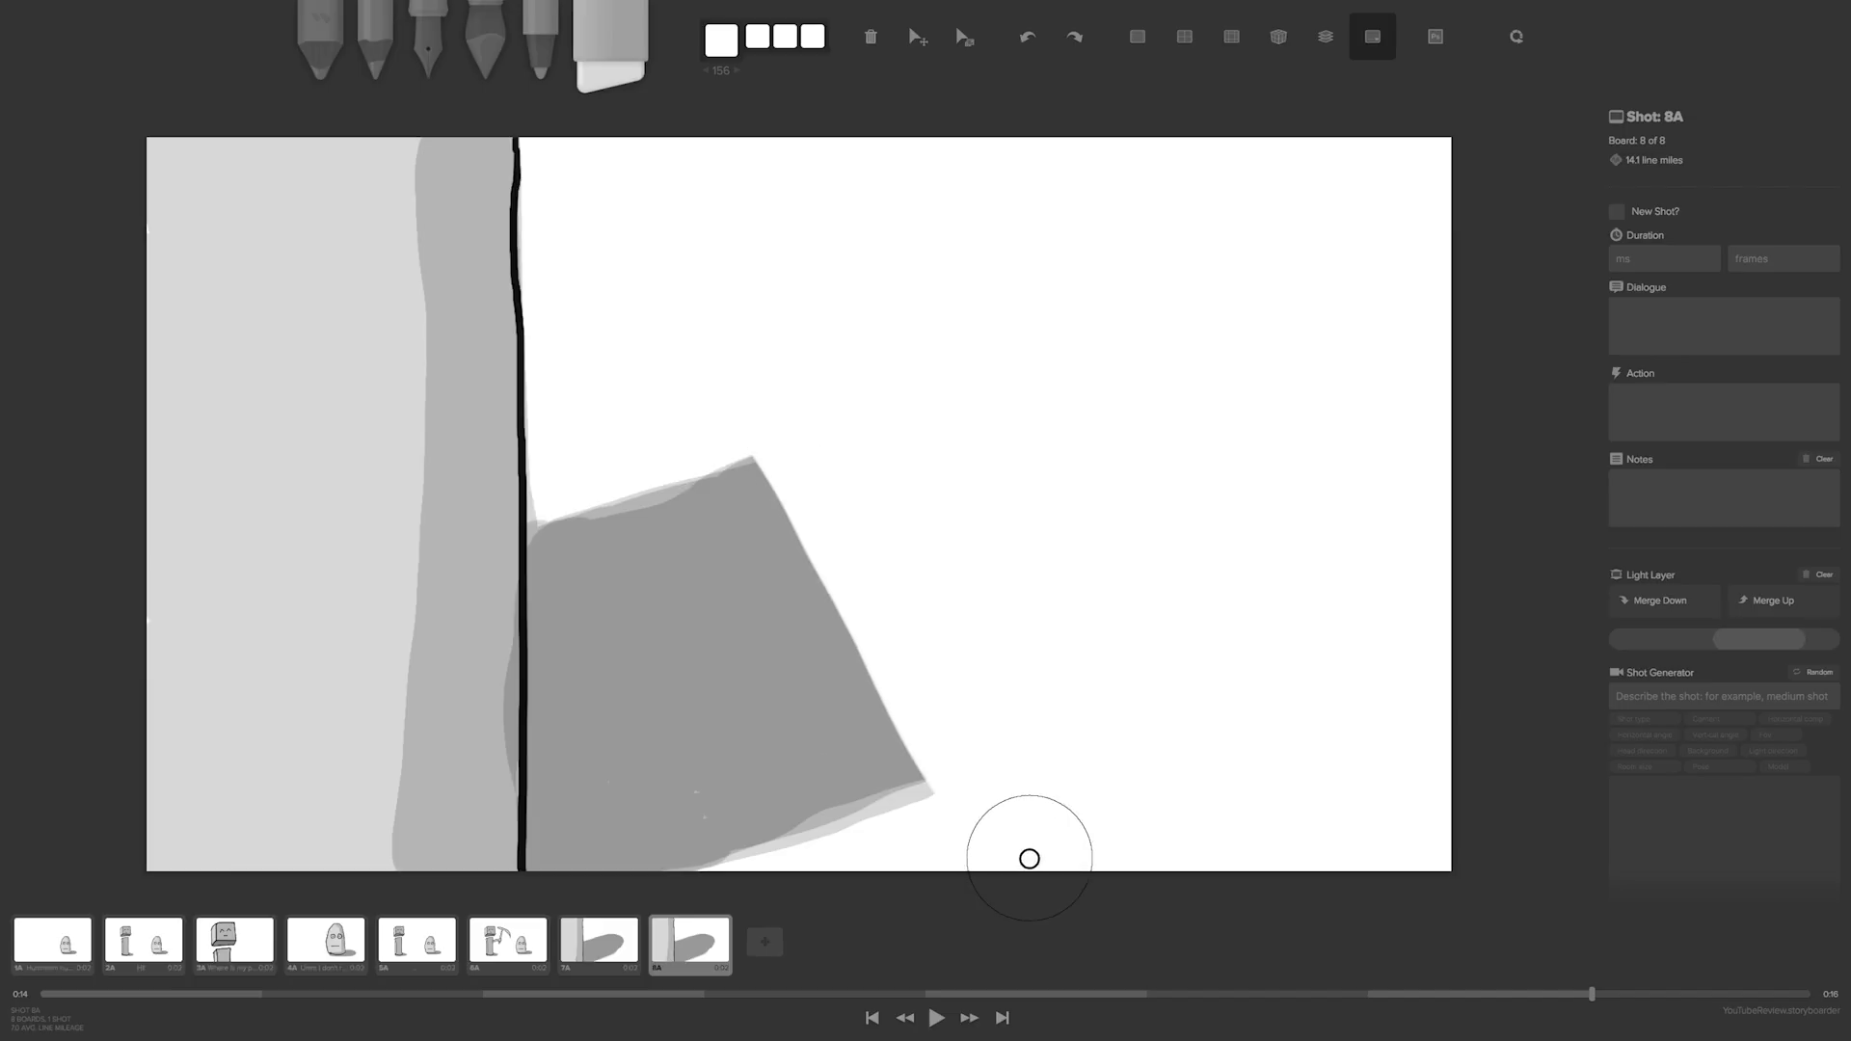
# - Paint the shadow's severed rounded top as a separate dark grey piece away from the cut, redoing the first attempt
pyautogui.click(485, 48)
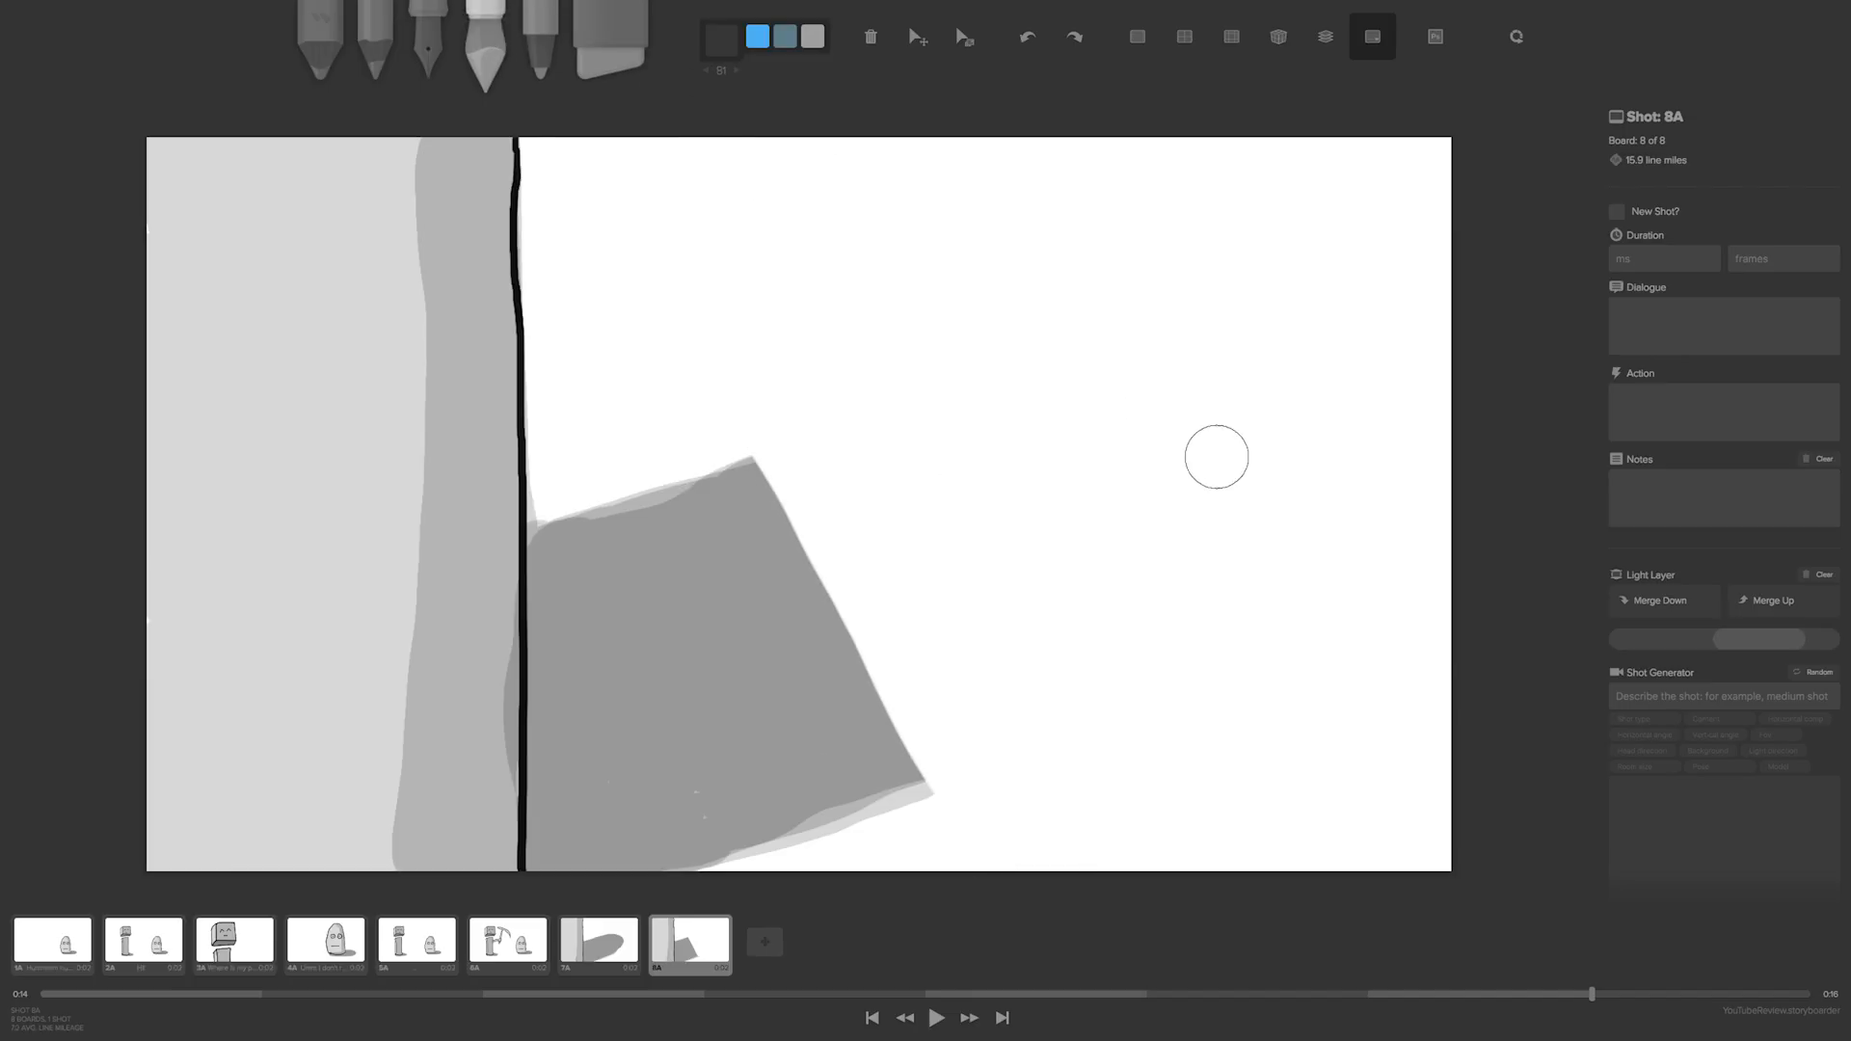
pyautogui.moveTo(1085, 349)
pyautogui.mouseDown()
pyautogui.moveTo(1166, 721)
pyautogui.moveTo(1092, 336)
pyautogui.moveTo(1229, 292)
pyautogui.moveTo(1377, 276)
pyautogui.moveTo(1490, 335)
pyautogui.moveTo(1518, 472)
pyautogui.moveTo(1417, 604)
pyautogui.moveTo(1194, 714)
pyautogui.moveTo(1141, 317)
pyautogui.moveTo(1240, 603)
pyautogui.mouseUp()
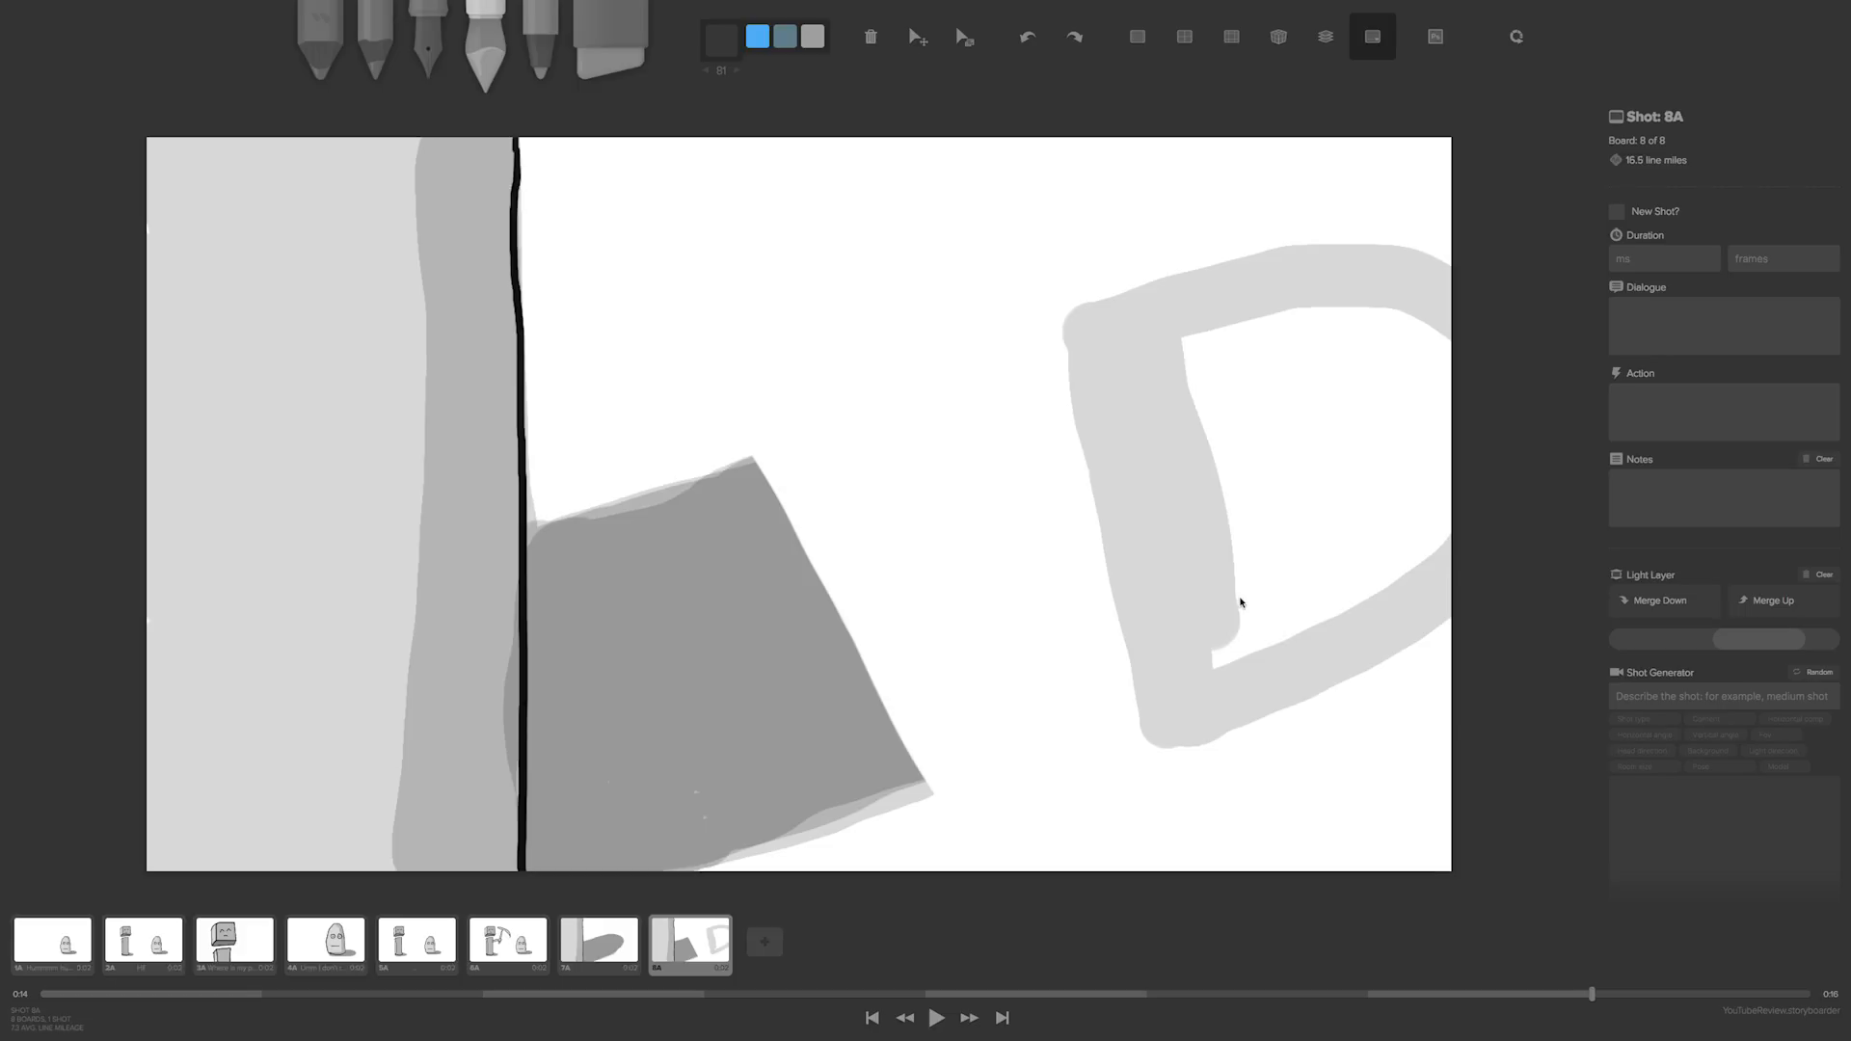
pyautogui.hotkey('ctrl', 'z')
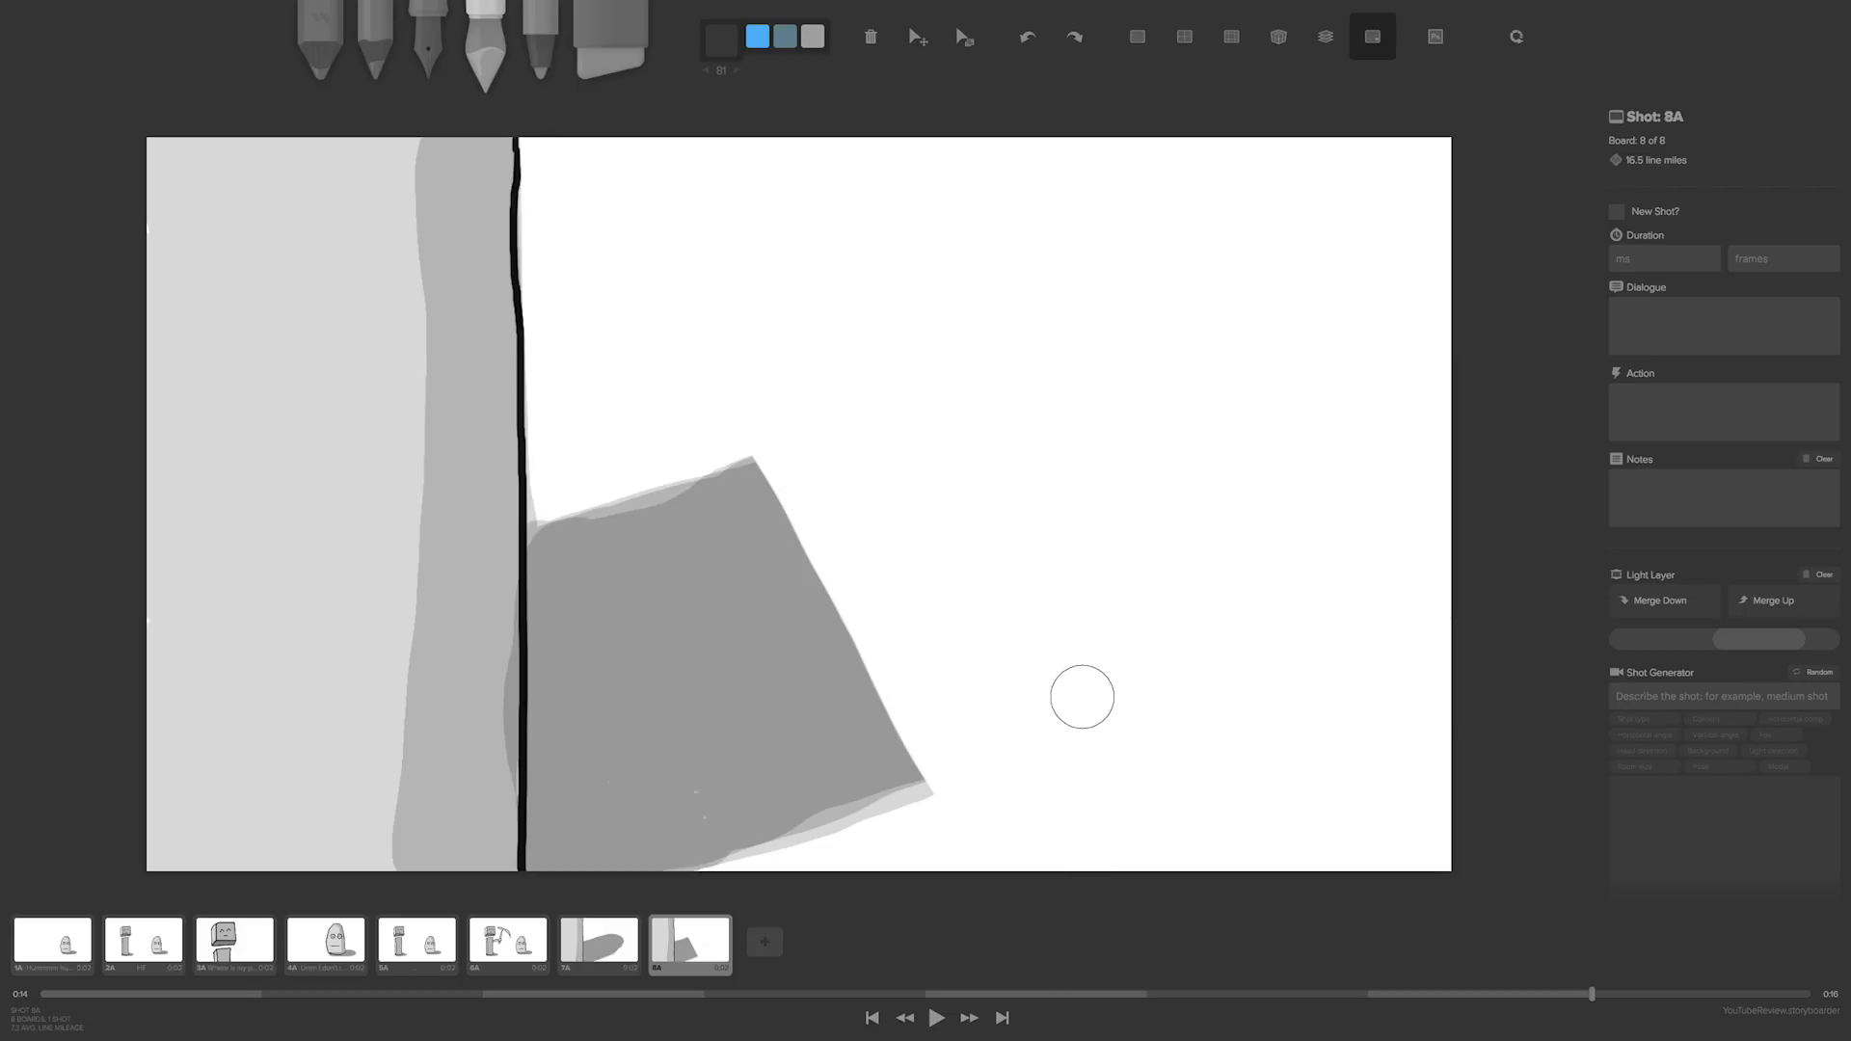
pyautogui.moveTo(1088, 692)
pyautogui.mouseDown()
pyautogui.moveTo(992, 392)
pyautogui.moveTo(1141, 364)
pyautogui.moveTo(1326, 389)
pyautogui.moveTo(1276, 611)
pyautogui.moveTo(1096, 658)
pyautogui.moveTo(1061, 421)
pyautogui.moveTo(1177, 521)
pyautogui.moveTo(1215, 396)
pyautogui.moveTo(1272, 471)
pyautogui.moveTo(1335, 501)
pyautogui.mouseUp()
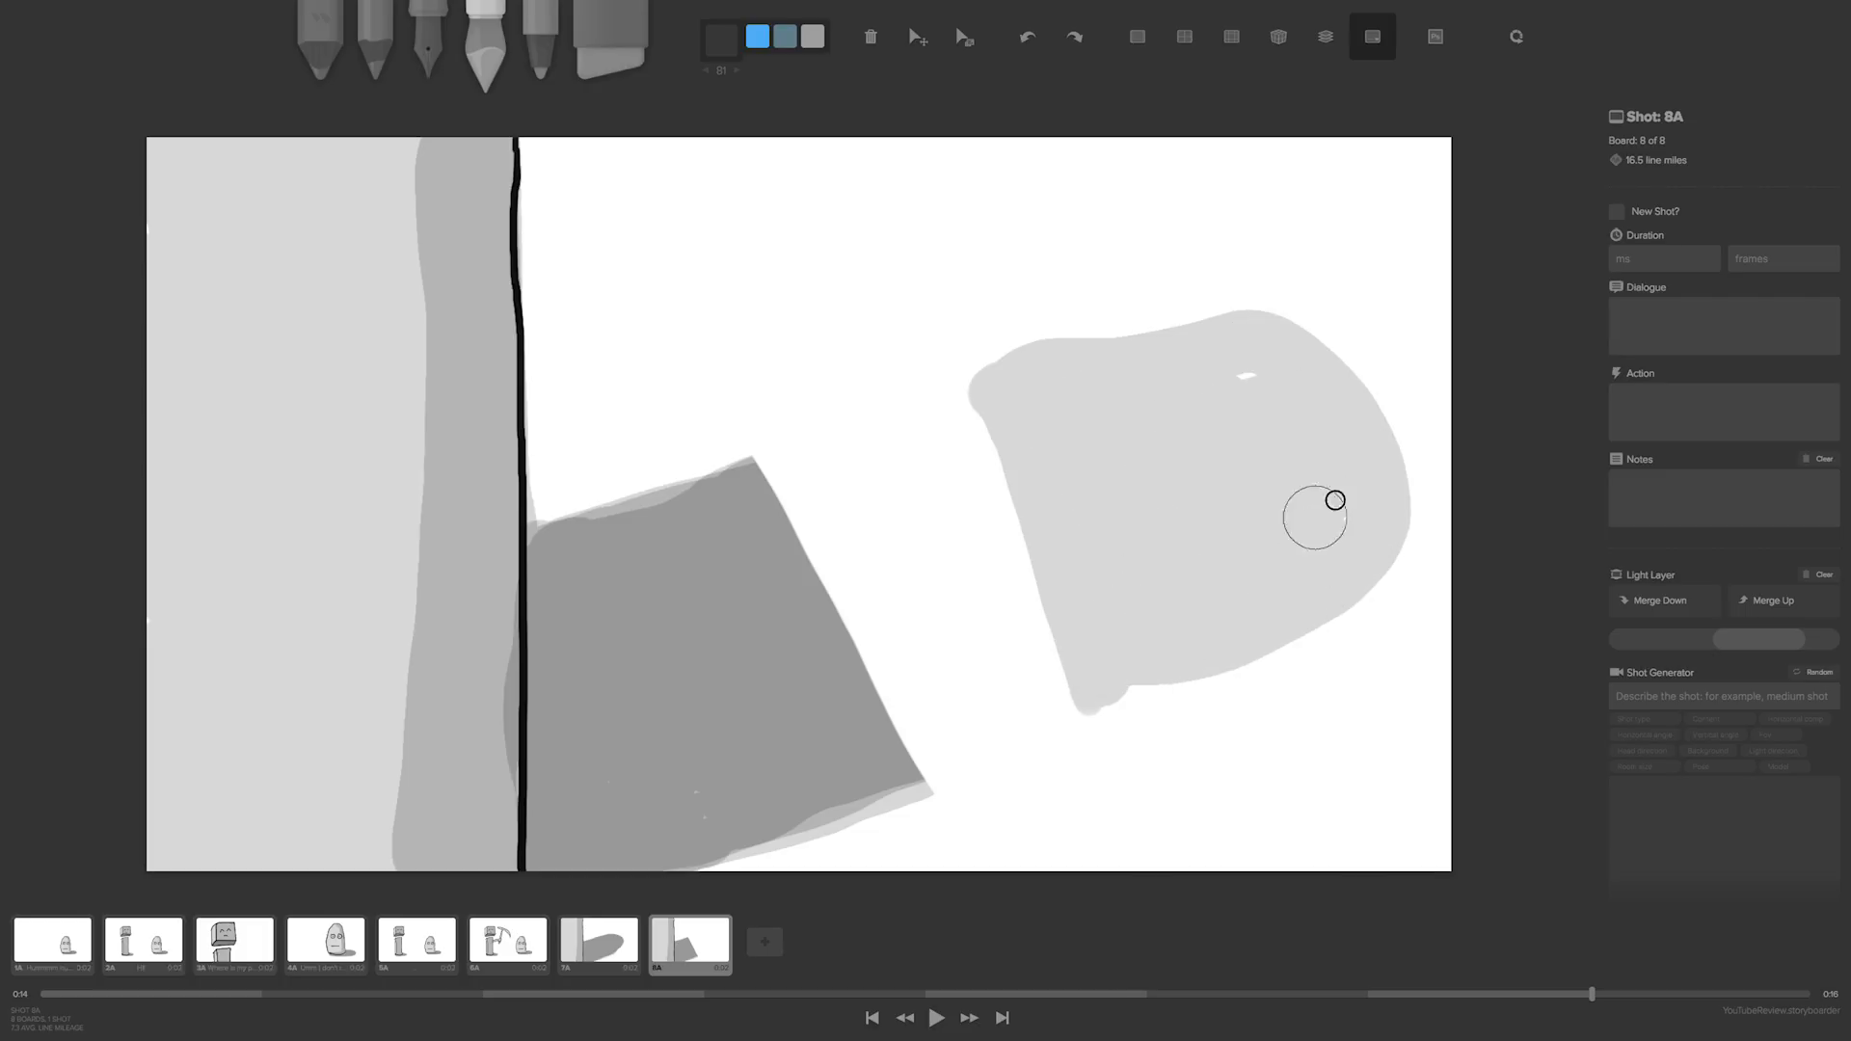
pyautogui.moveTo(994, 401)
pyautogui.mouseDown()
pyautogui.moveTo(1045, 363)
pyautogui.moveTo(1153, 343)
pyautogui.moveTo(1276, 359)
pyautogui.moveTo(1234, 336)
pyautogui.moveTo(1322, 384)
pyautogui.moveTo(1388, 530)
pyautogui.moveTo(1273, 620)
pyautogui.moveTo(1090, 669)
pyautogui.moveTo(1029, 405)
pyautogui.moveTo(1083, 623)
pyautogui.moveTo(1053, 408)
pyautogui.moveTo(1095, 413)
pyautogui.moveTo(1203, 572)
pyautogui.mouseUp()
pyautogui.moveTo(1192, 464)
pyautogui.mouseDown()
pyautogui.moveTo(1223, 525)
pyautogui.moveTo(1211, 401)
pyautogui.moveTo(1321, 489)
pyautogui.moveTo(1327, 537)
pyautogui.moveTo(1263, 407)
pyautogui.mouseUp()
pyautogui.moveTo(1003, 395)
pyautogui.mouseDown()
pyautogui.moveTo(1088, 691)
pyautogui.moveTo(1122, 692)
pyautogui.moveTo(1280, 660)
pyautogui.moveTo(1339, 625)
pyautogui.moveTo(1390, 559)
pyautogui.moveTo(1366, 448)
pyautogui.moveTo(1325, 373)
pyautogui.moveTo(1269, 343)
pyautogui.moveTo(1030, 356)
pyautogui.moveTo(1011, 379)
pyautogui.moveTo(1123, 674)
pyautogui.moveTo(1079, 396)
pyautogui.moveTo(1060, 396)
pyautogui.moveTo(1162, 666)
pyautogui.moveTo(1159, 551)
pyautogui.moveTo(1101, 375)
pyautogui.moveTo(1188, 505)
pyautogui.moveTo(1215, 653)
pyautogui.moveTo(1158, 366)
pyautogui.moveTo(1236, 522)
pyautogui.moveTo(1268, 646)
pyautogui.moveTo(1223, 360)
pyautogui.moveTo(1312, 624)
pyautogui.moveTo(1255, 378)
pyautogui.moveTo(1336, 584)
pyautogui.moveTo(1293, 397)
pyautogui.mouseUp()
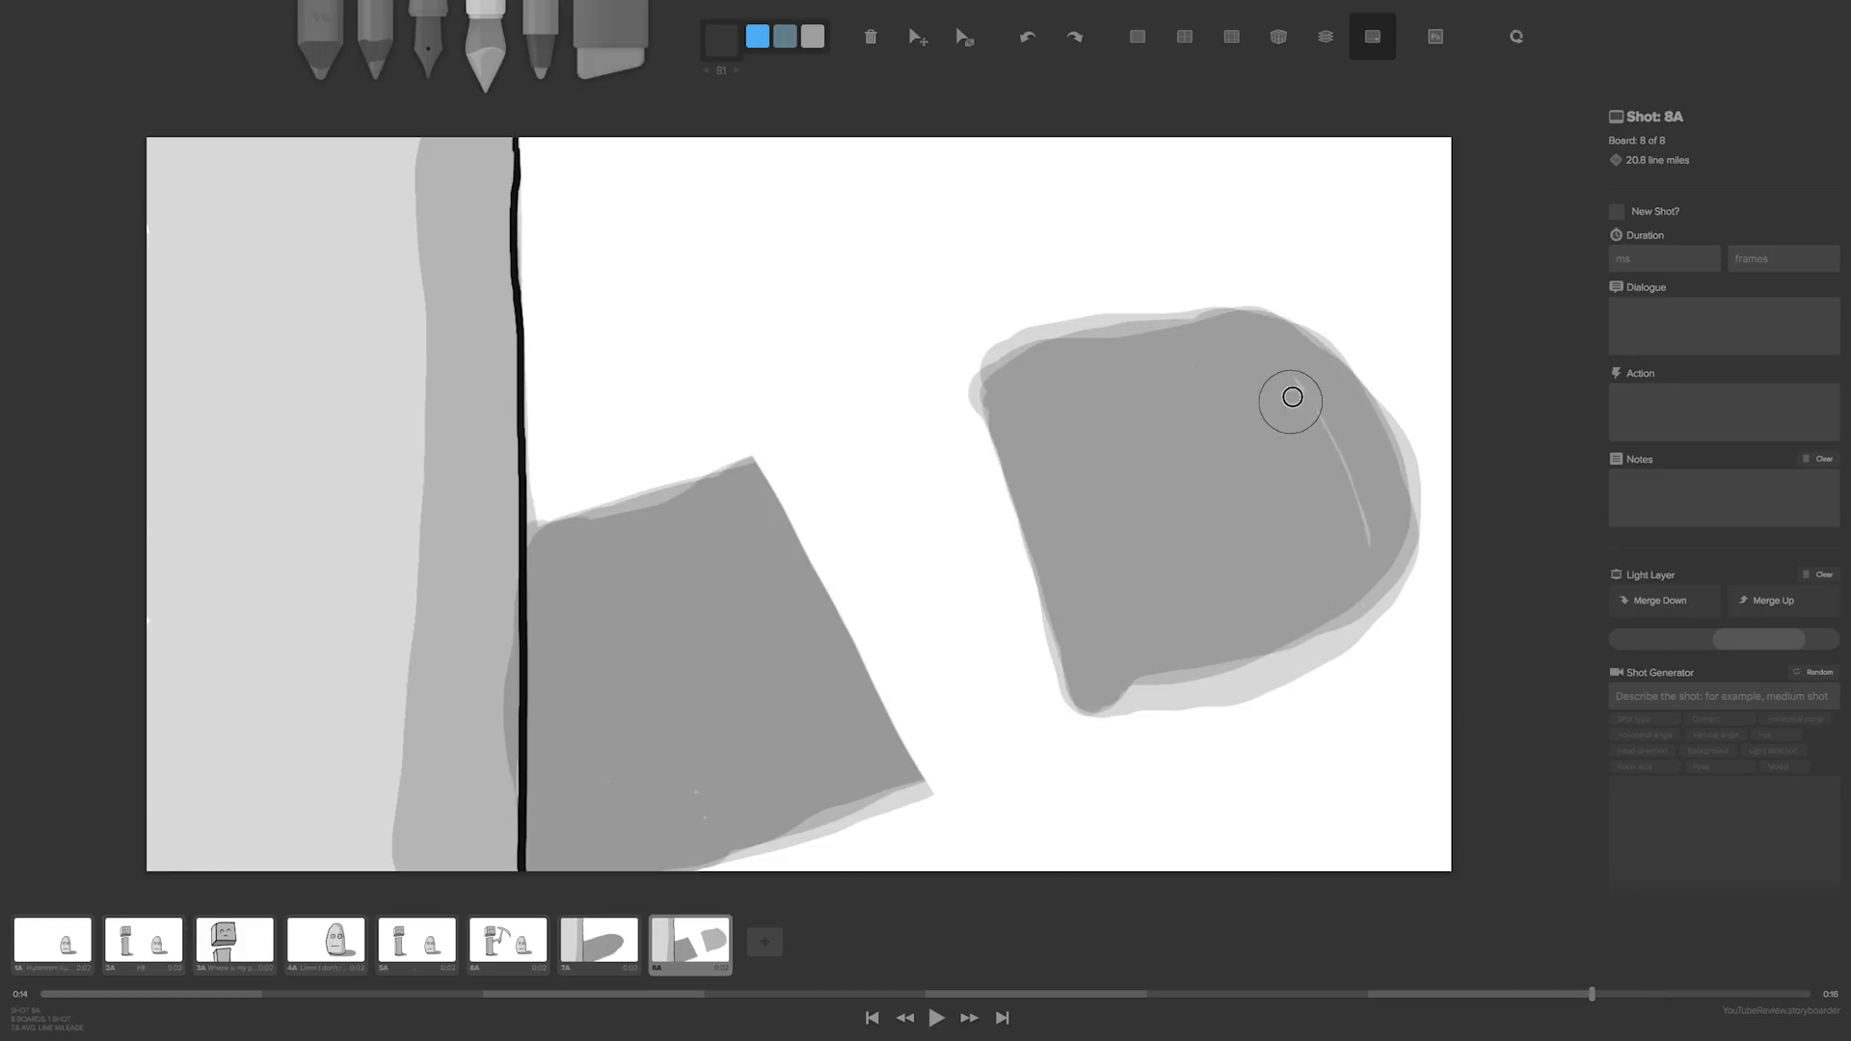
# - Ink six short motion lines between the two shadow pieces and compare the board with the seventh one
pyautogui.click(541, 44)
pyautogui.click(433, 60)
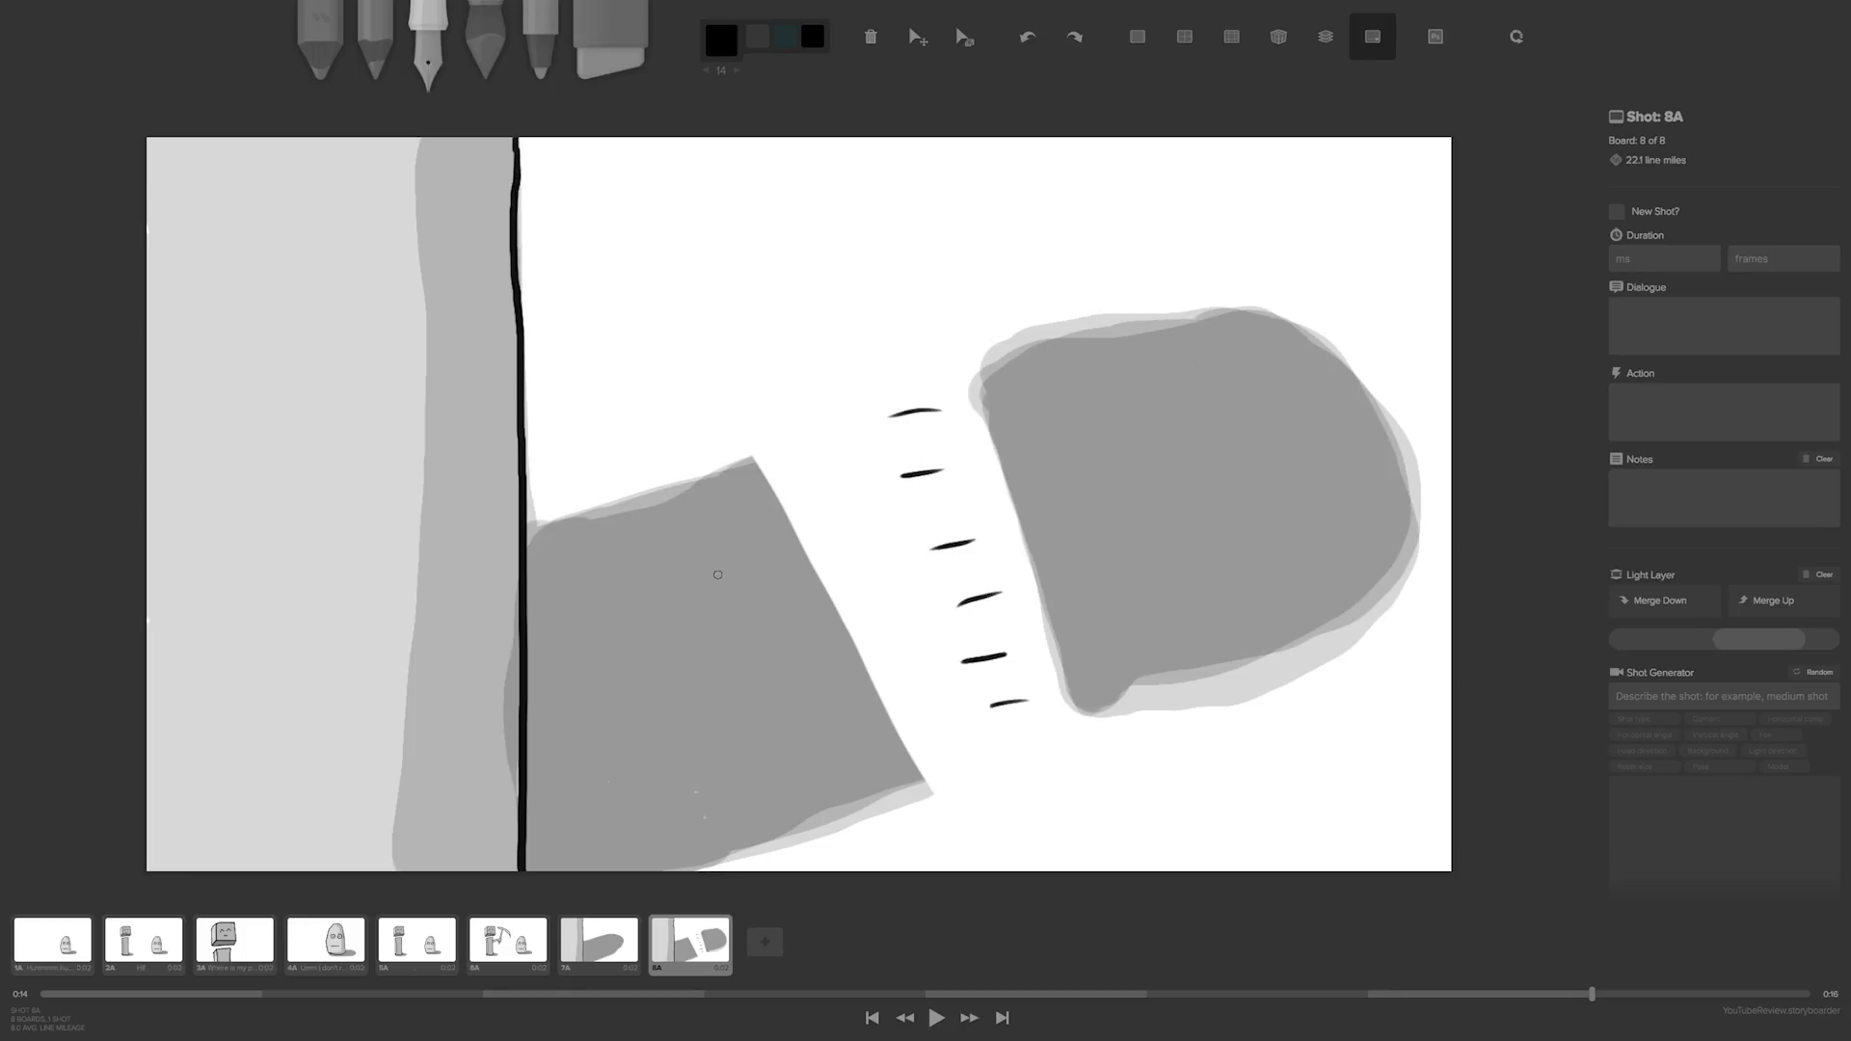
pyautogui.press('Left')
pyautogui.press('Left')
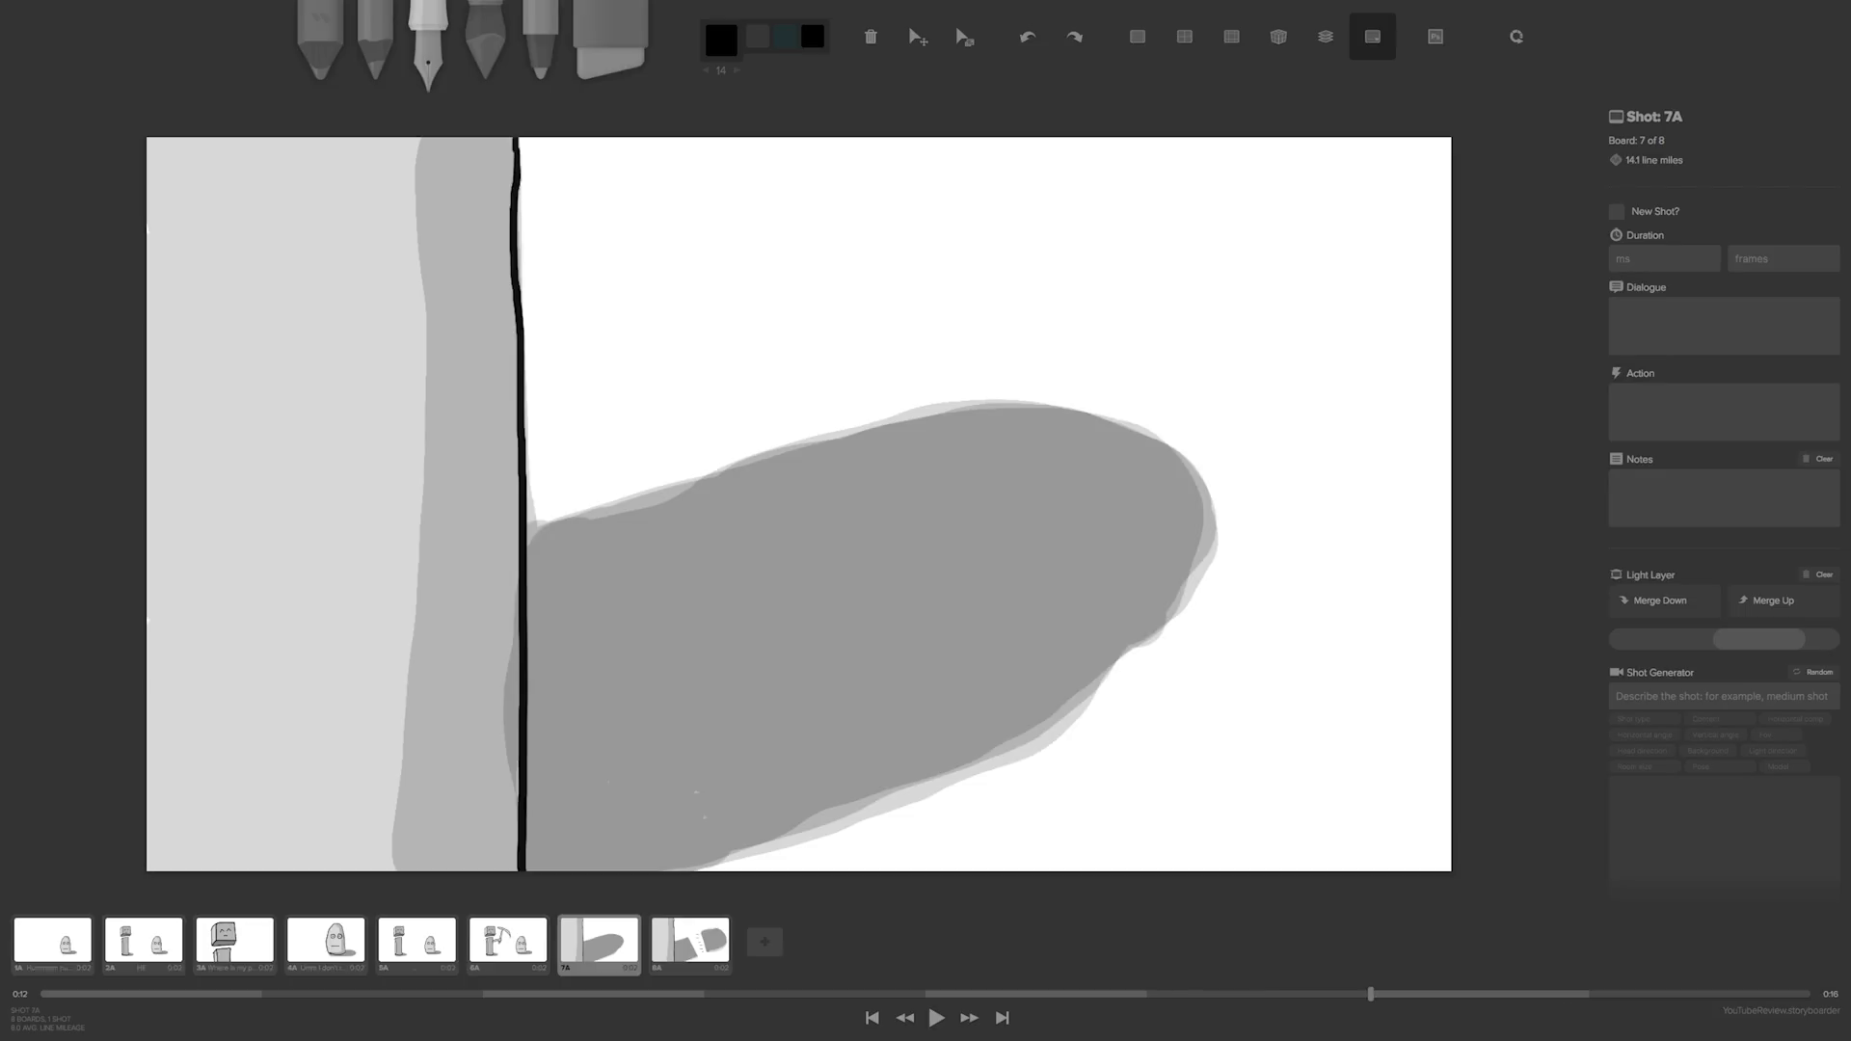
pyautogui.press('Right')
pyautogui.press('Right')
pyautogui.press('Left')
pyautogui.press('Right')
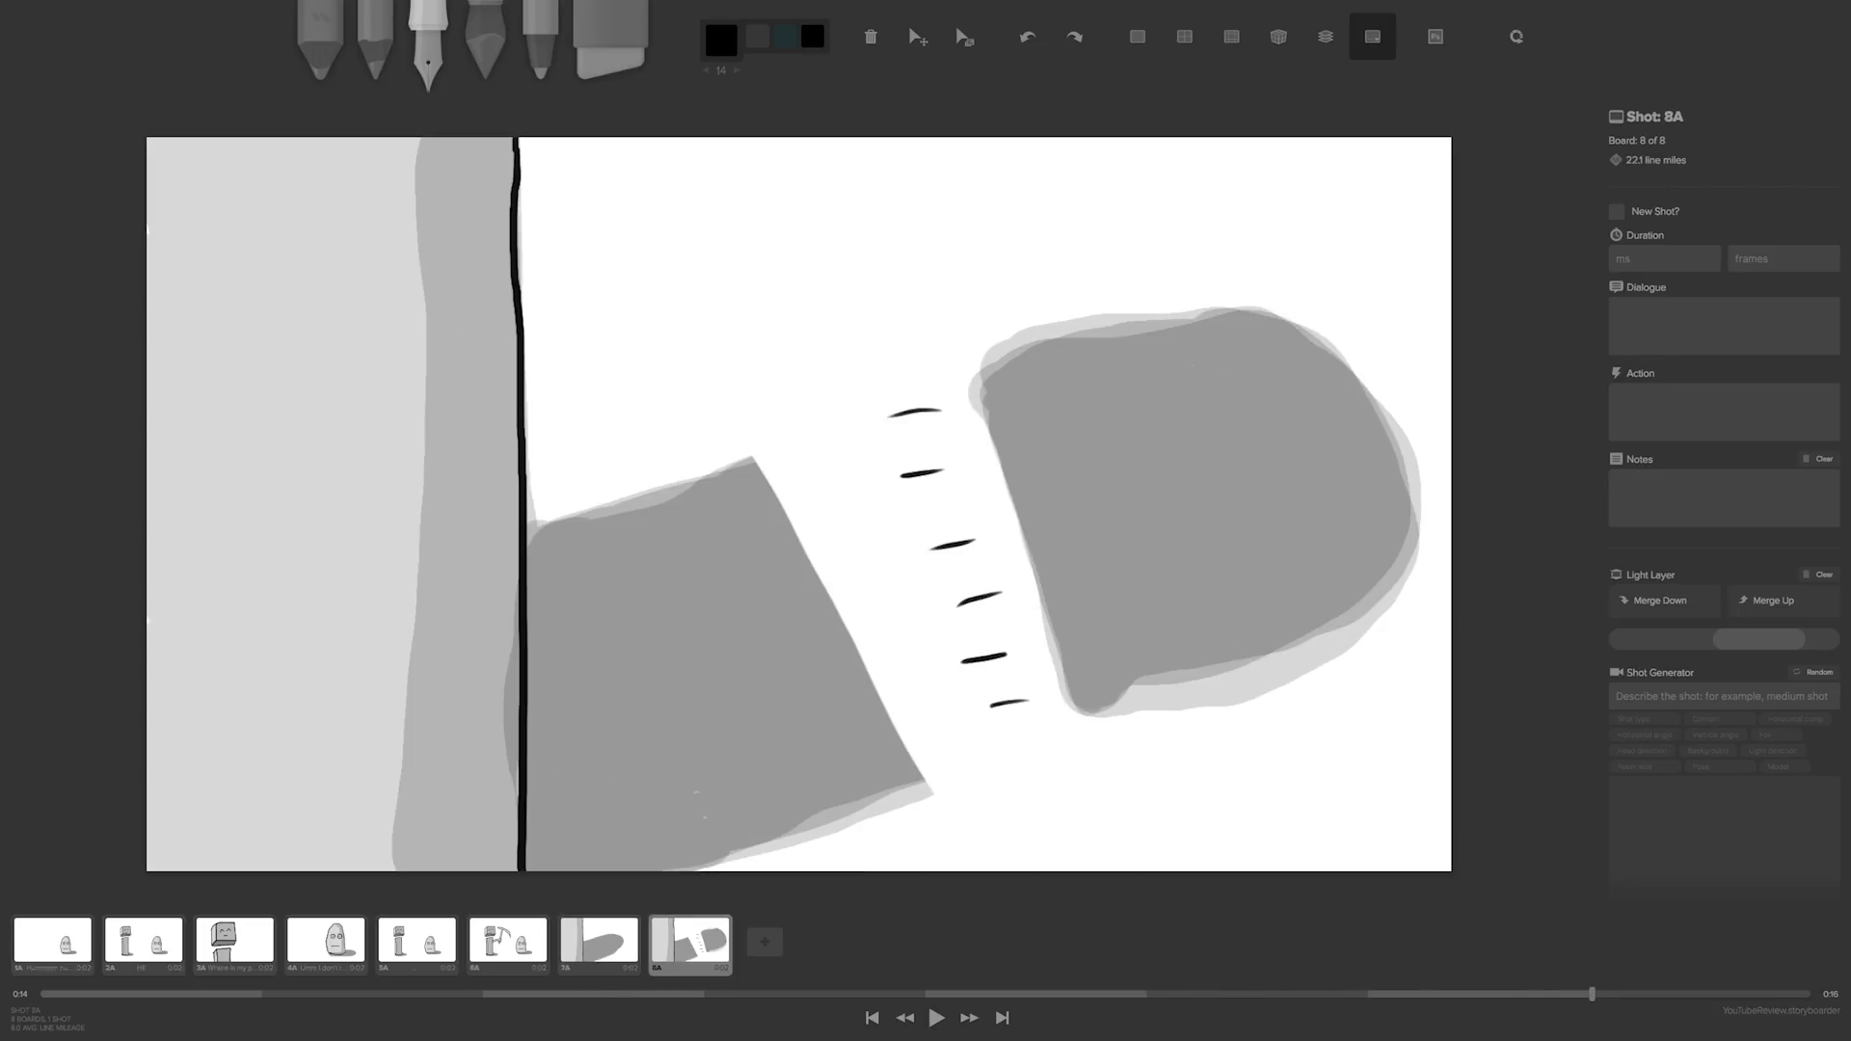
# - Set the eighth board's dialogue to "SLICE"
pyautogui.click(1723, 322)
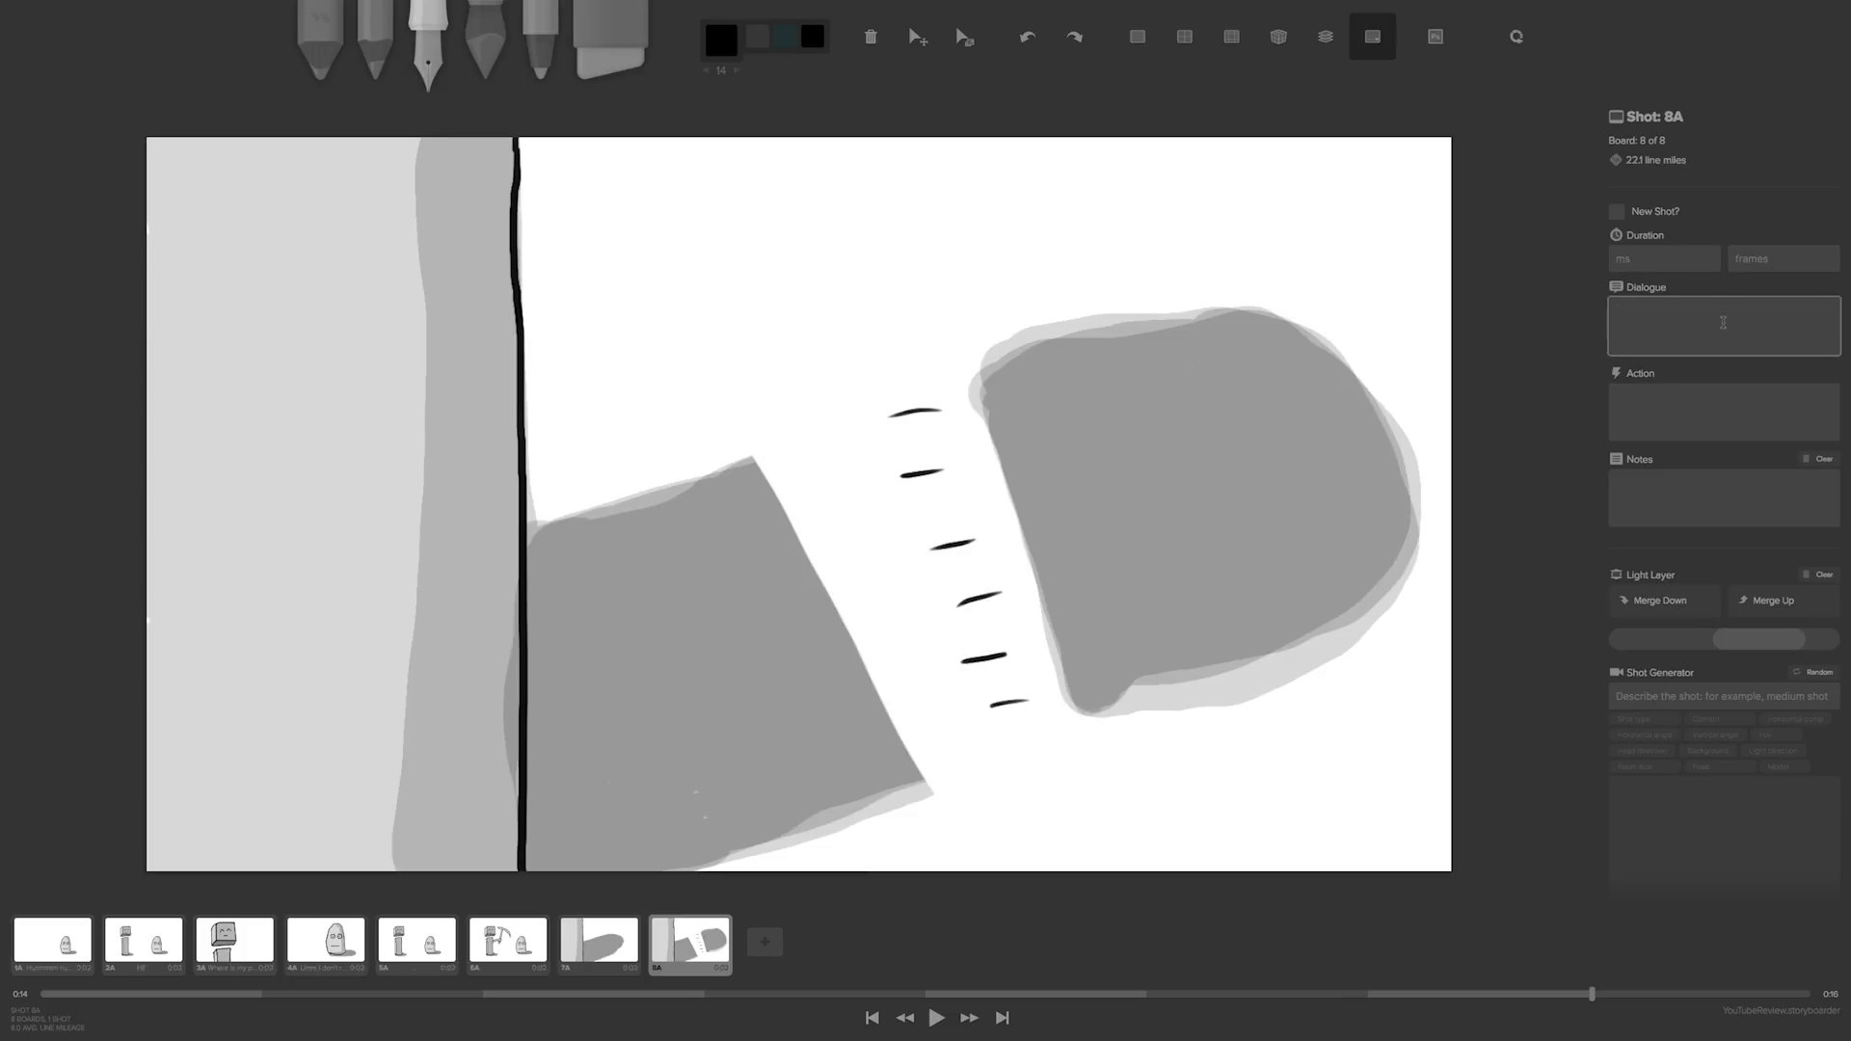
pyautogui.write('SLICE')
pyautogui.click(1701, 371)
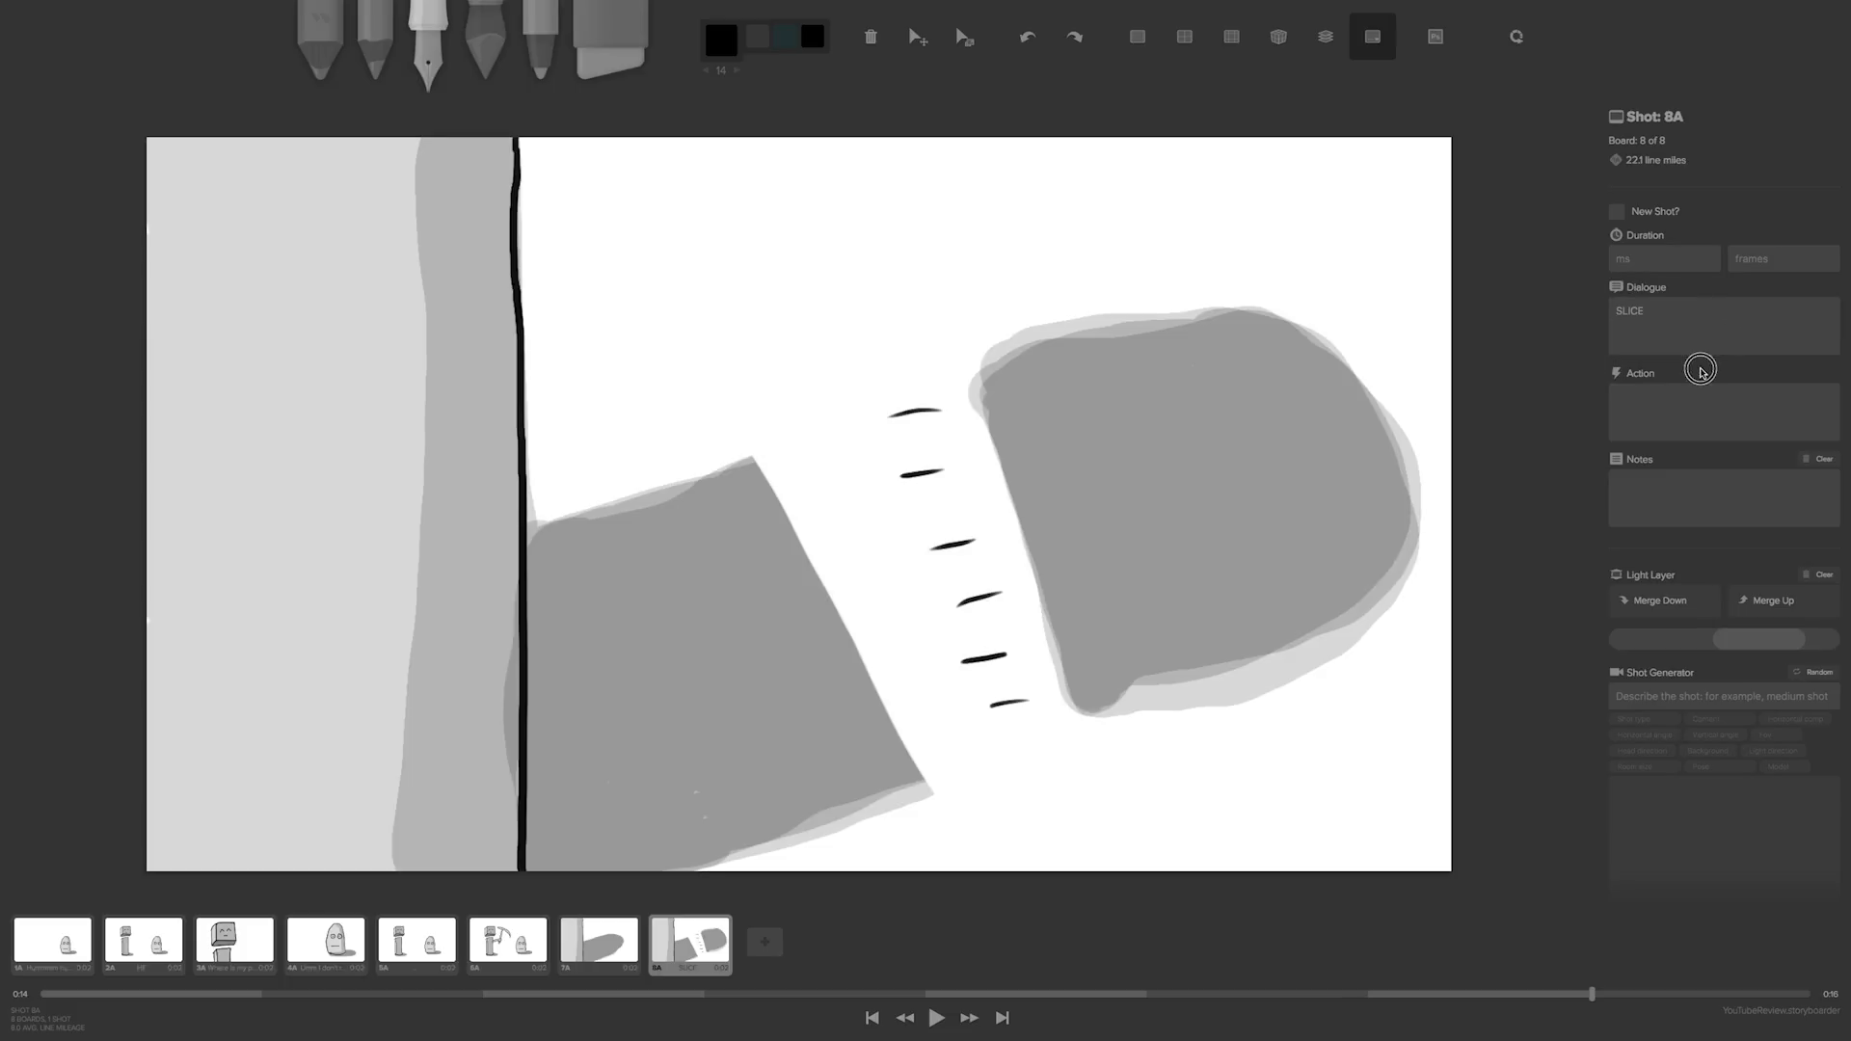
# - Flip repeatedly between the seventh and eighth boards to preview the slicing motion and its caption
pyautogui.click(625, 949)
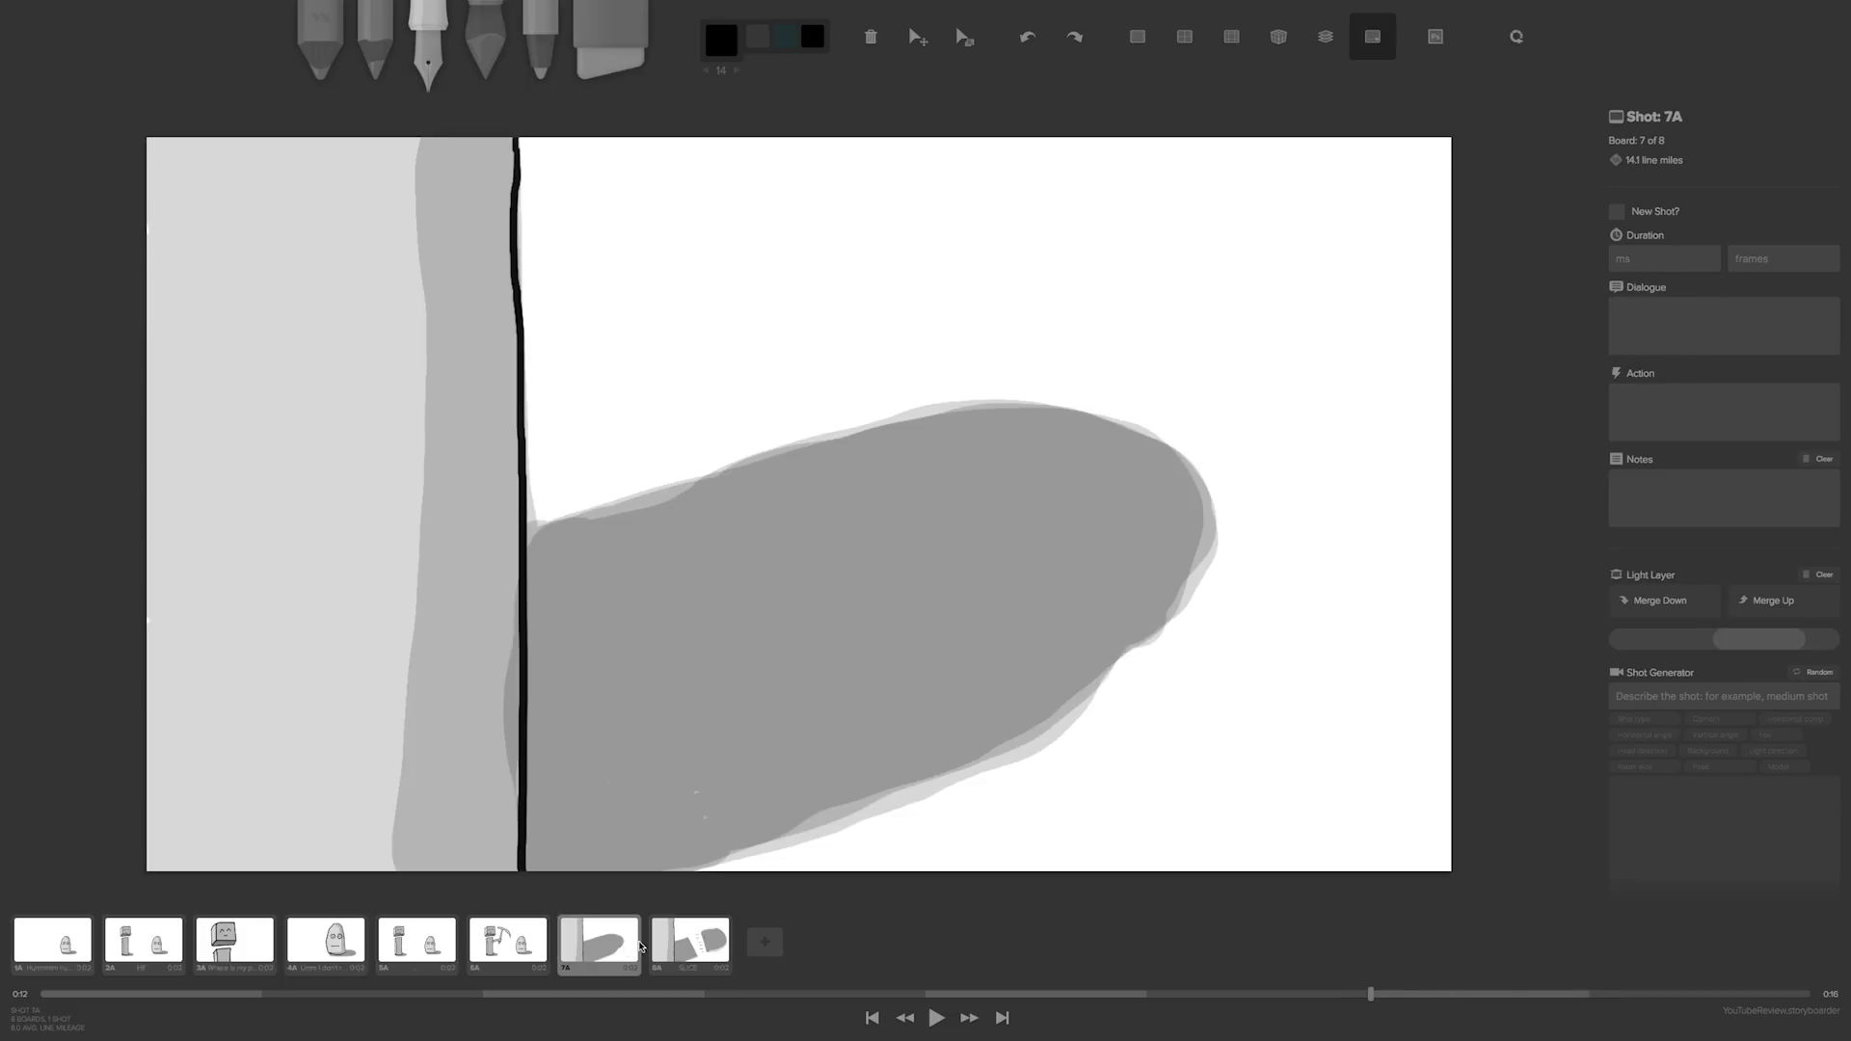
pyautogui.press('Right')
pyautogui.press('Left')
pyautogui.press('Right')
pyautogui.press('Left')
pyautogui.press('Left')
pyautogui.press('Right')
pyautogui.press('Right')
pyautogui.press('Left')
pyautogui.press('Right')
pyautogui.press('Left')
pyautogui.press('Left')
pyautogui.press('Right')
pyautogui.press('Right')
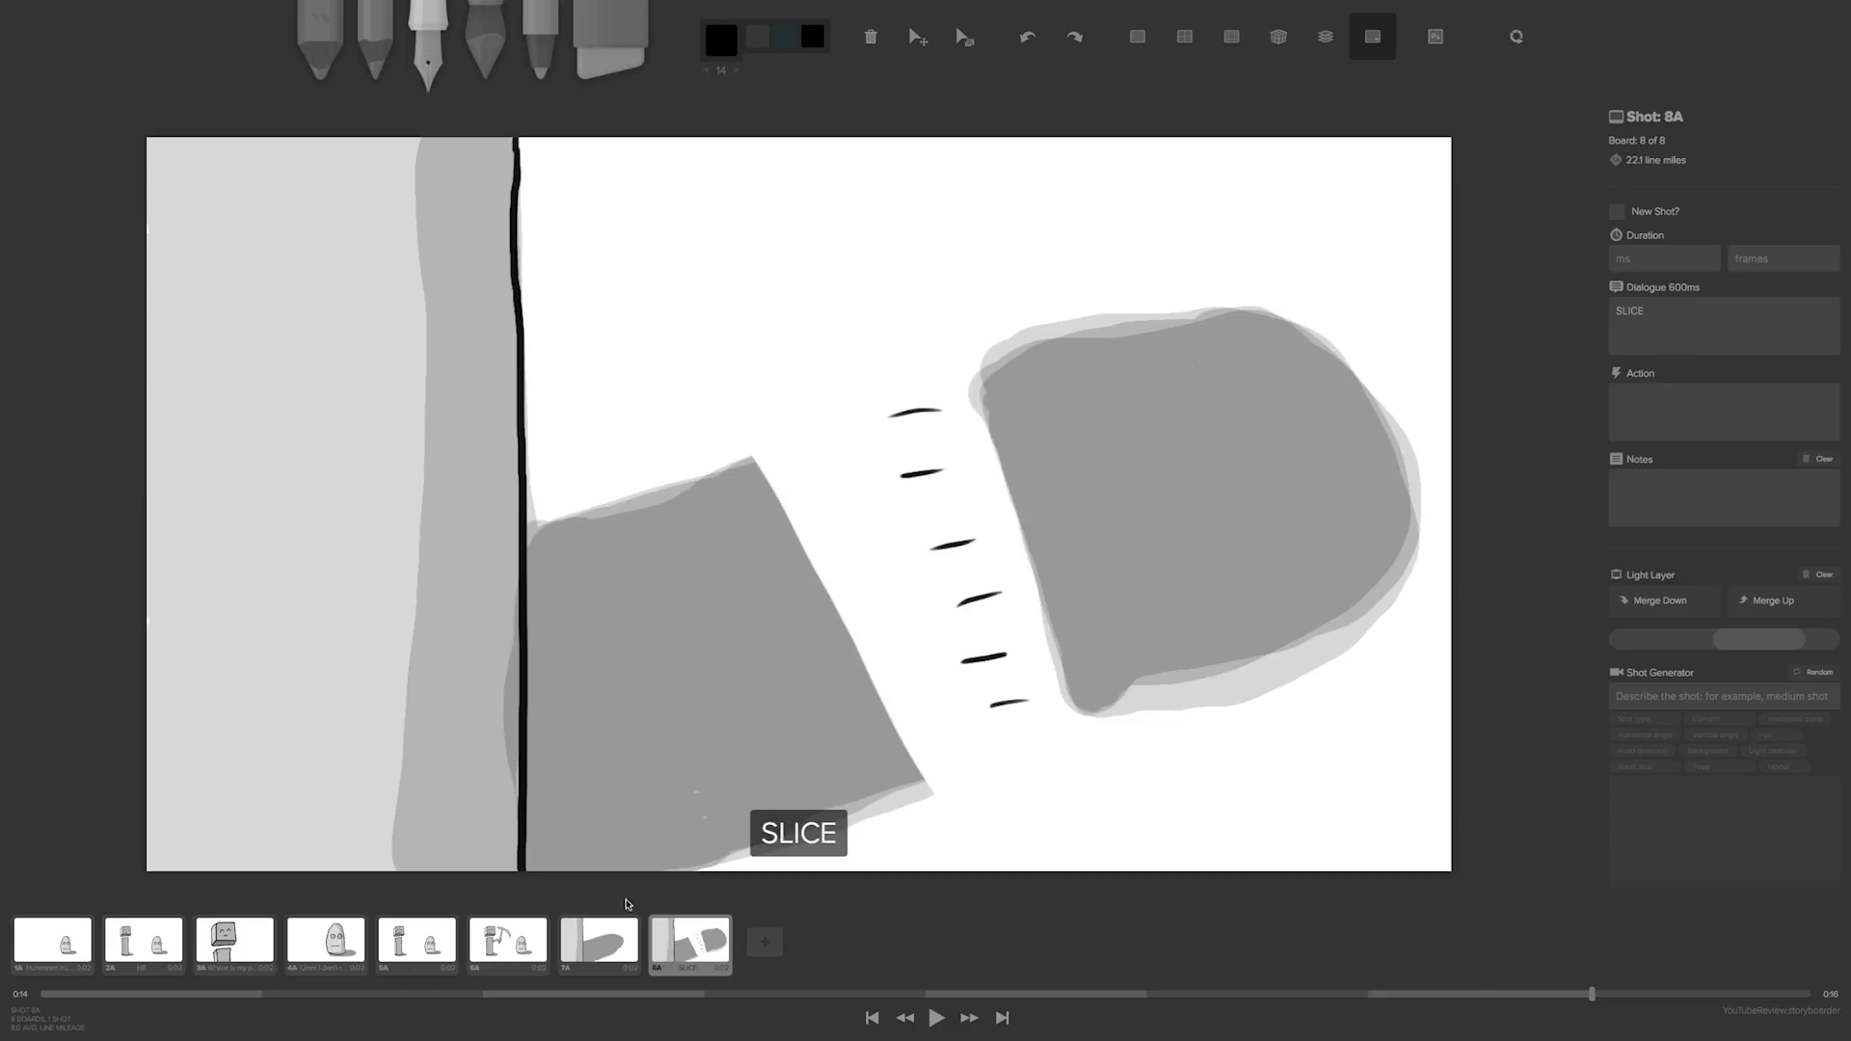
# - Duplicate the sixth board and move the copy to the end of the sequence
pyautogui.click(523, 949)
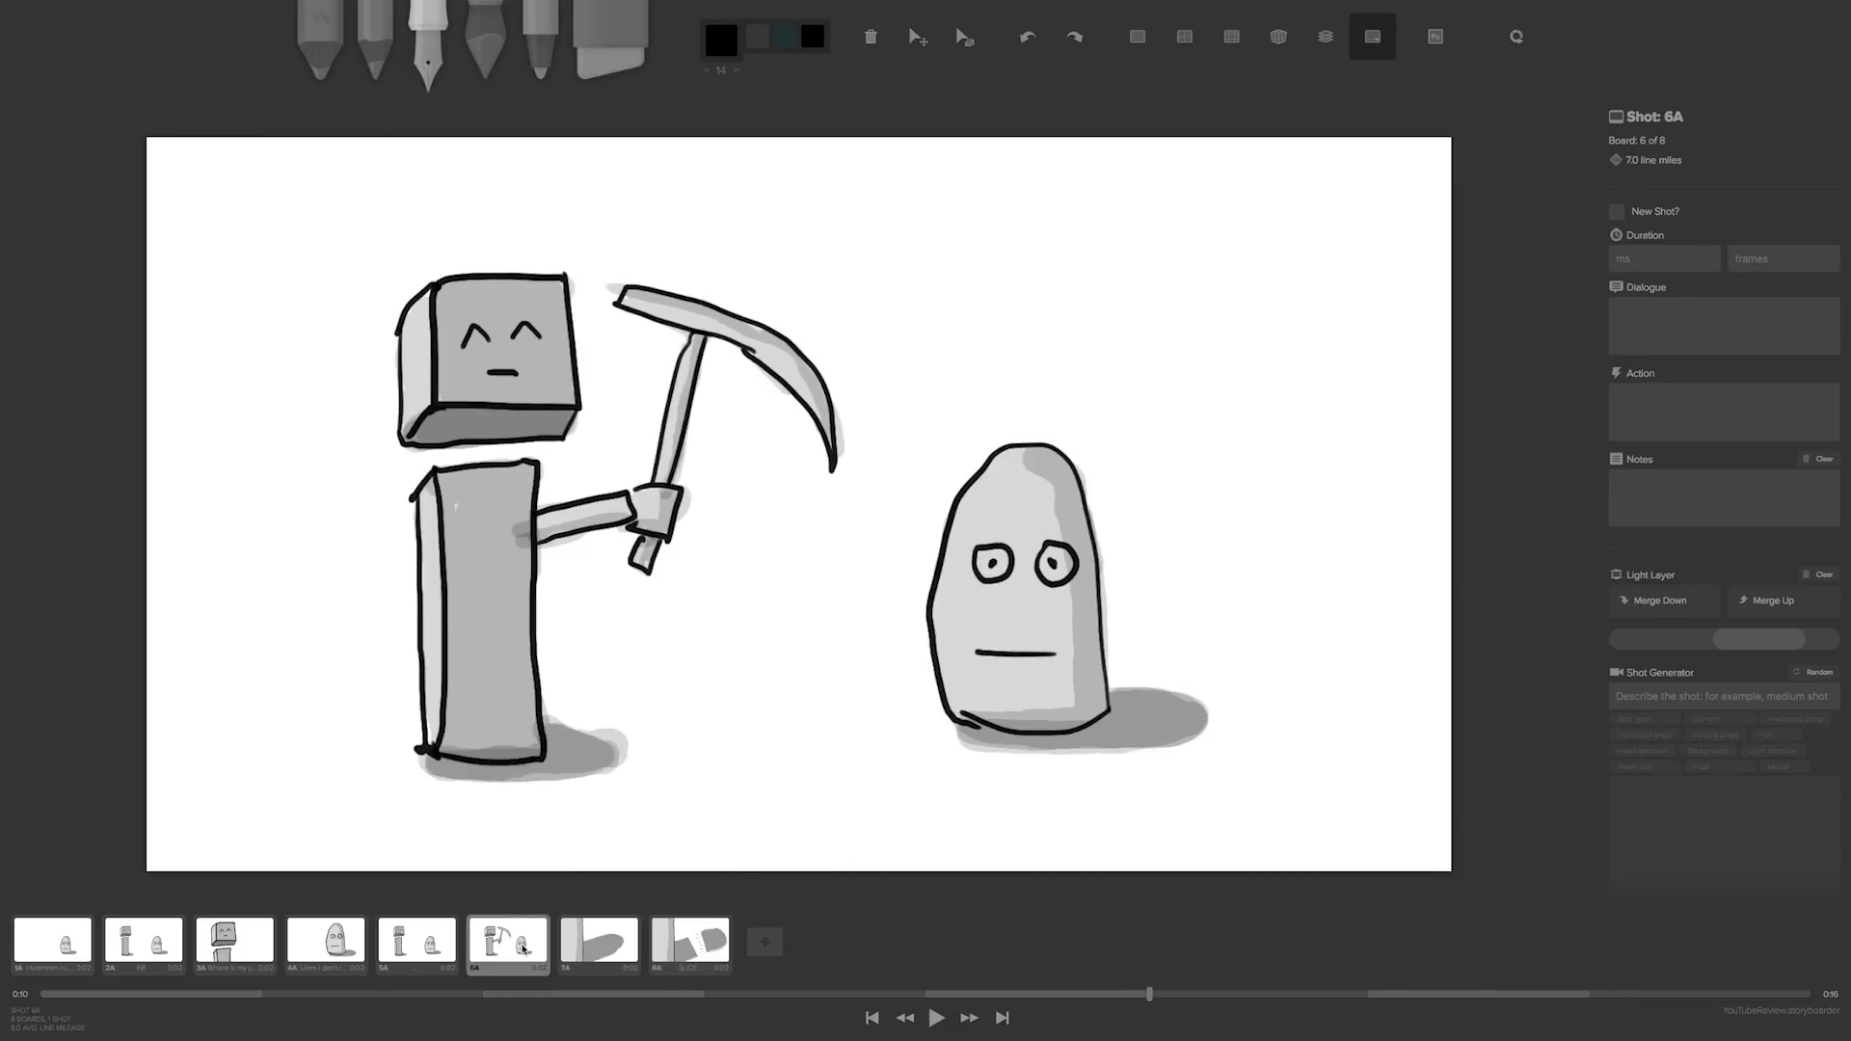
pyautogui.press('d')
pyautogui.hotkey('alt', 'Right')
pyautogui.hotkey('alt', 'Right')
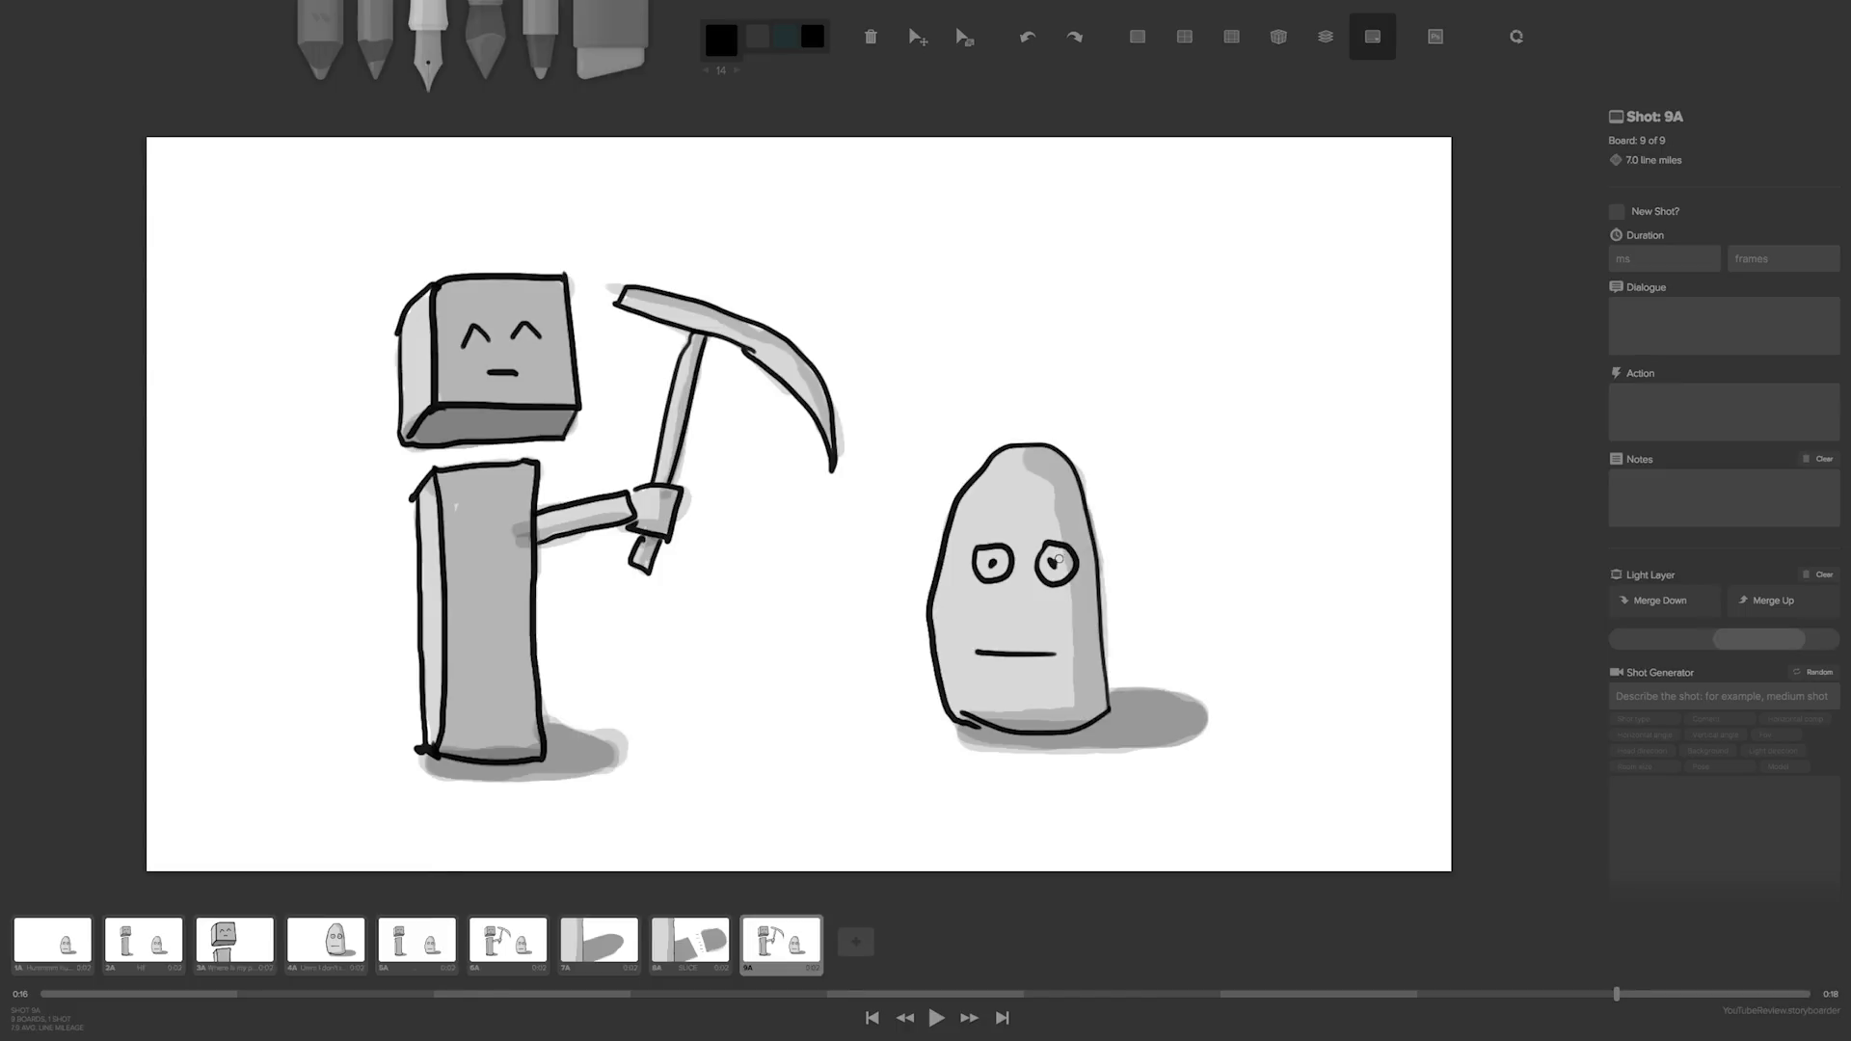
# - Erase the rounded character's upper half above the mouth and the far end of its ground shadow on the ninth board
pyautogui.click(610, 50)
pyautogui.moveTo(1118, 542)
pyautogui.mouseDown()
pyautogui.moveTo(925, 545)
pyautogui.moveTo(1107, 549)
pyautogui.moveTo(974, 529)
pyautogui.moveTo(975, 471)
pyautogui.mouseUp()
pyautogui.moveTo(1289, 703)
pyautogui.mouseDown()
pyautogui.moveTo(1231, 719)
pyautogui.moveTo(1211, 653)
pyautogui.moveTo(1214, 693)
pyautogui.mouseUp()
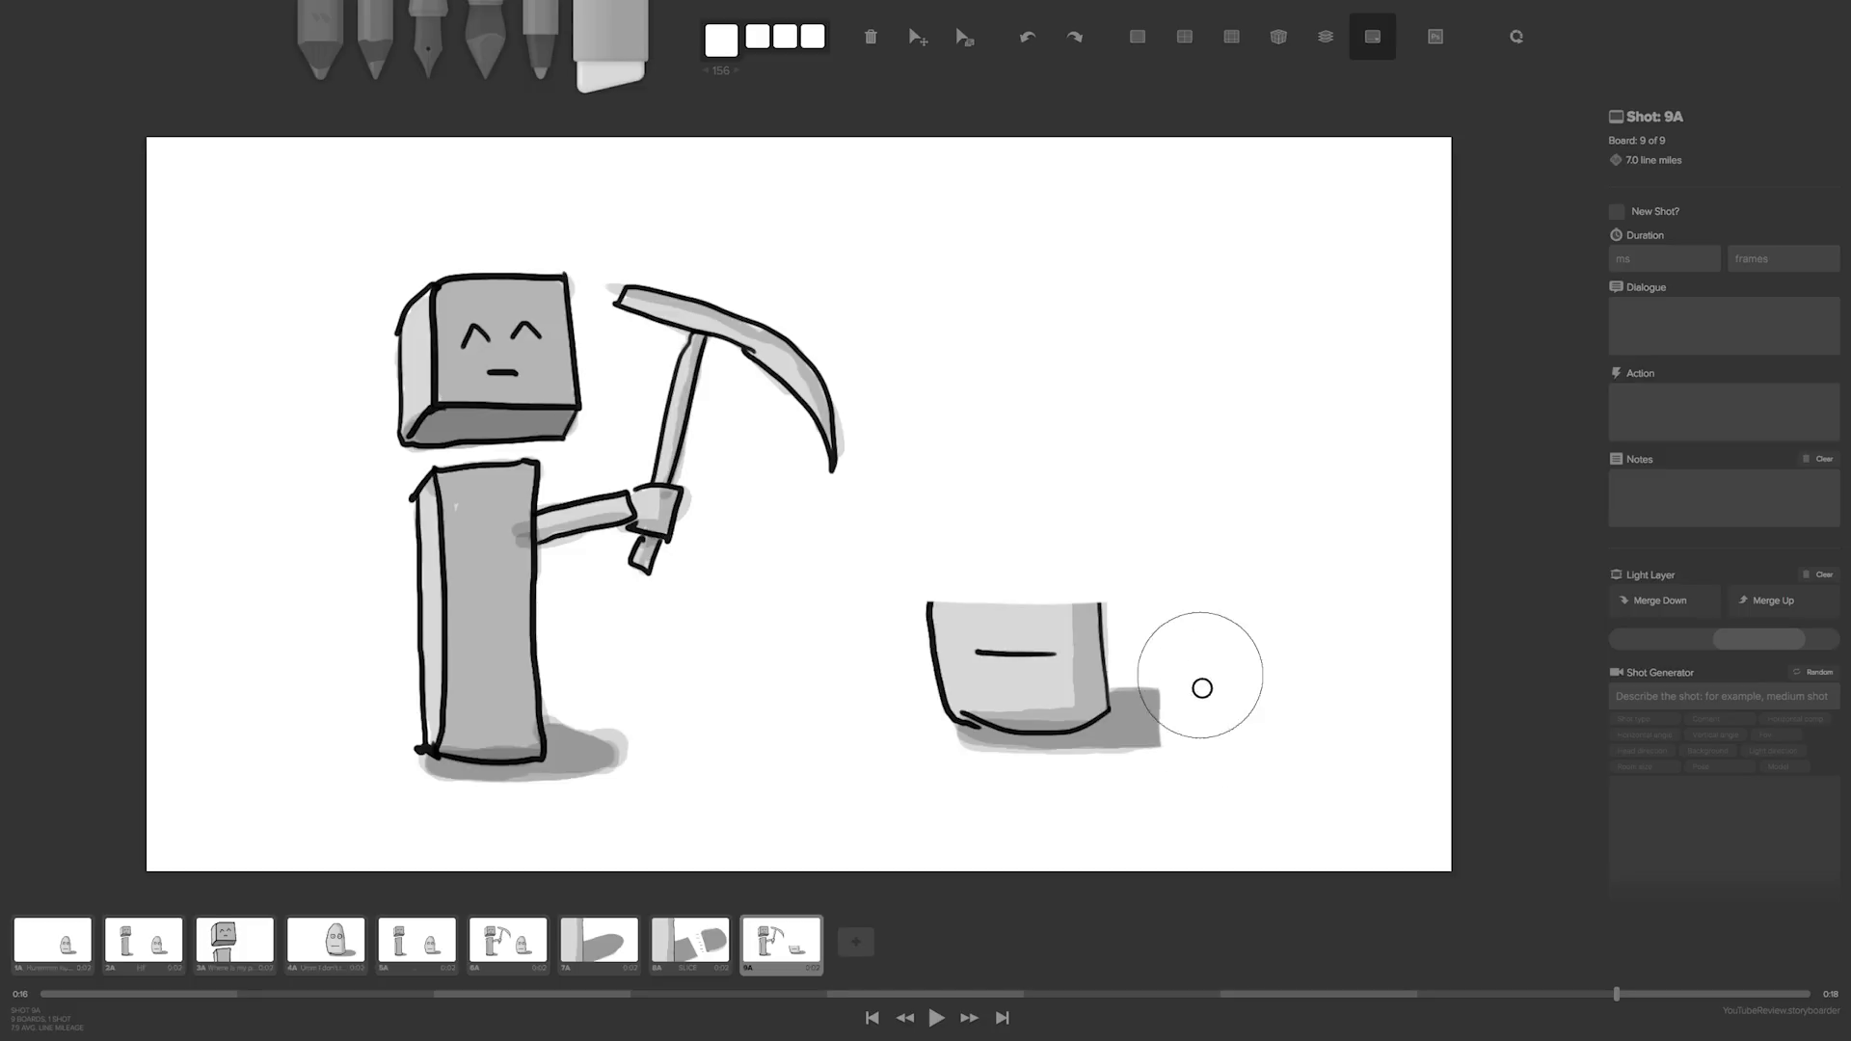
# - Ink the cut edge of the rounded character's lower half and draw its severed upper half with two eyes lying beside it
pyautogui.click(428, 44)
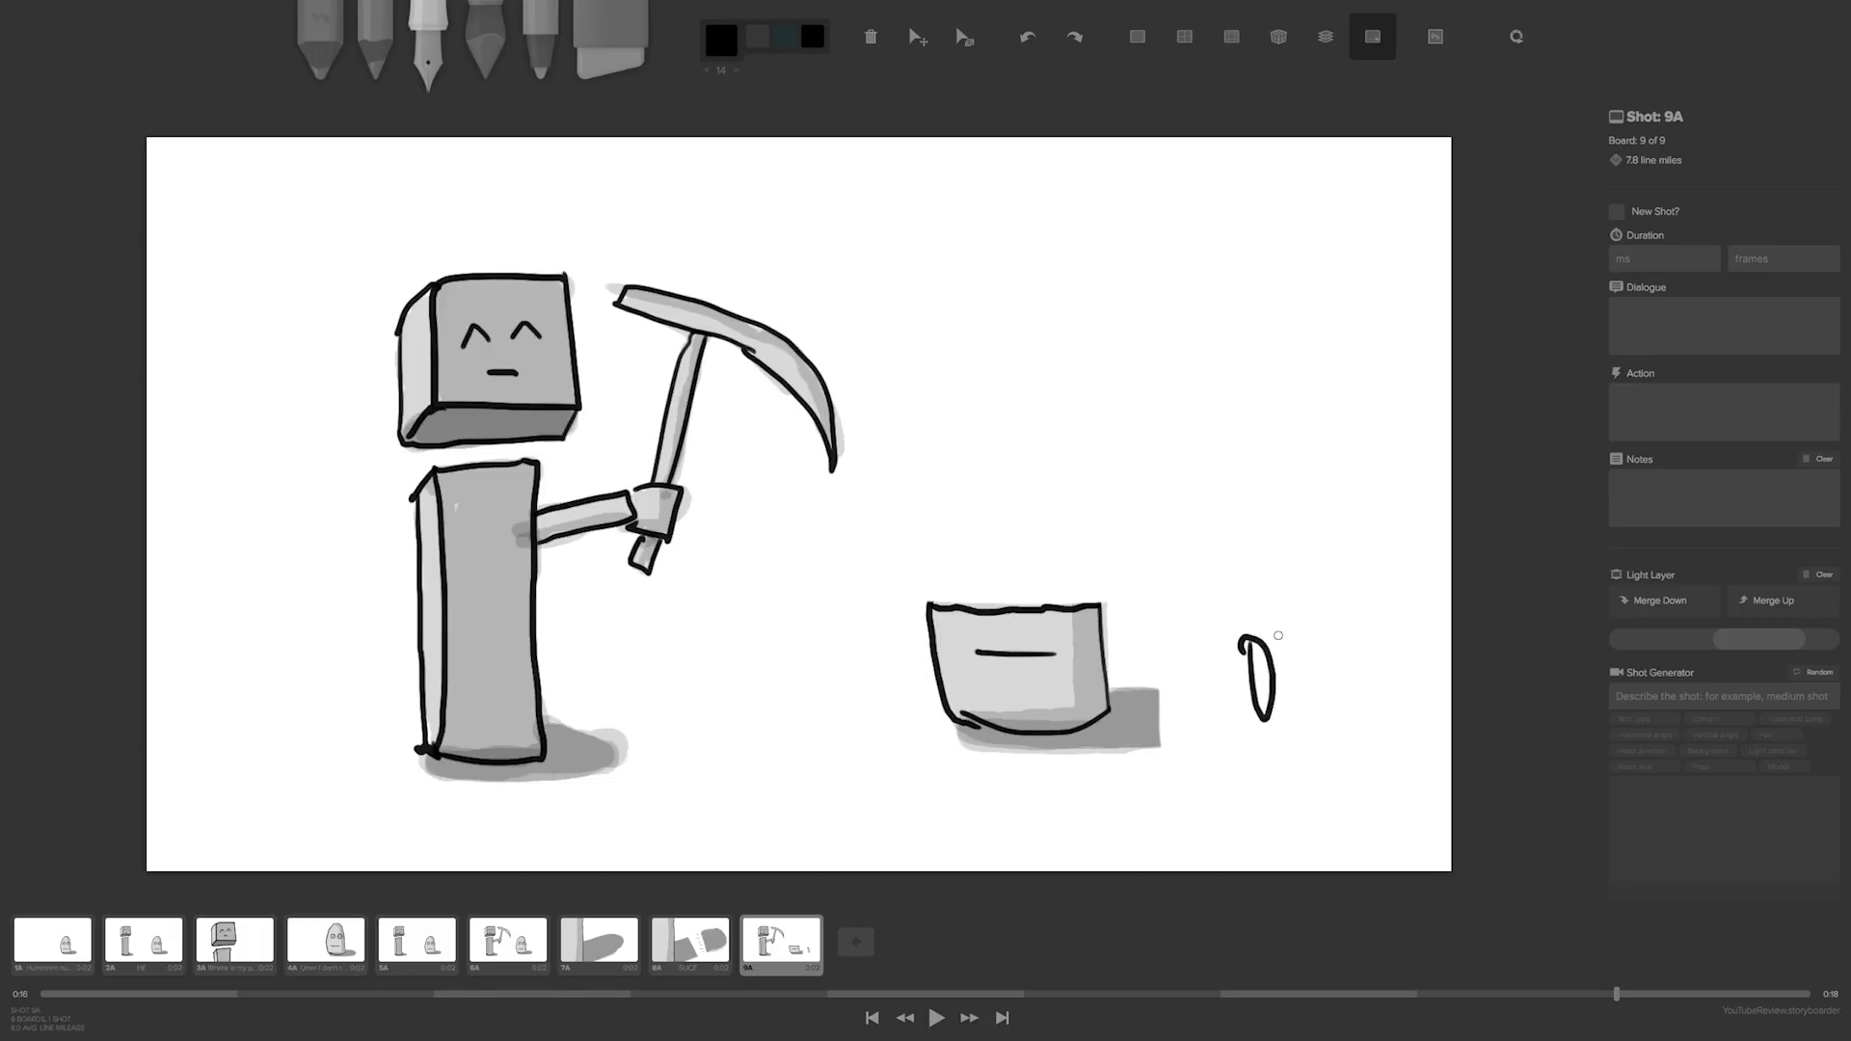
pyautogui.hotkey('ctrl', 'z')
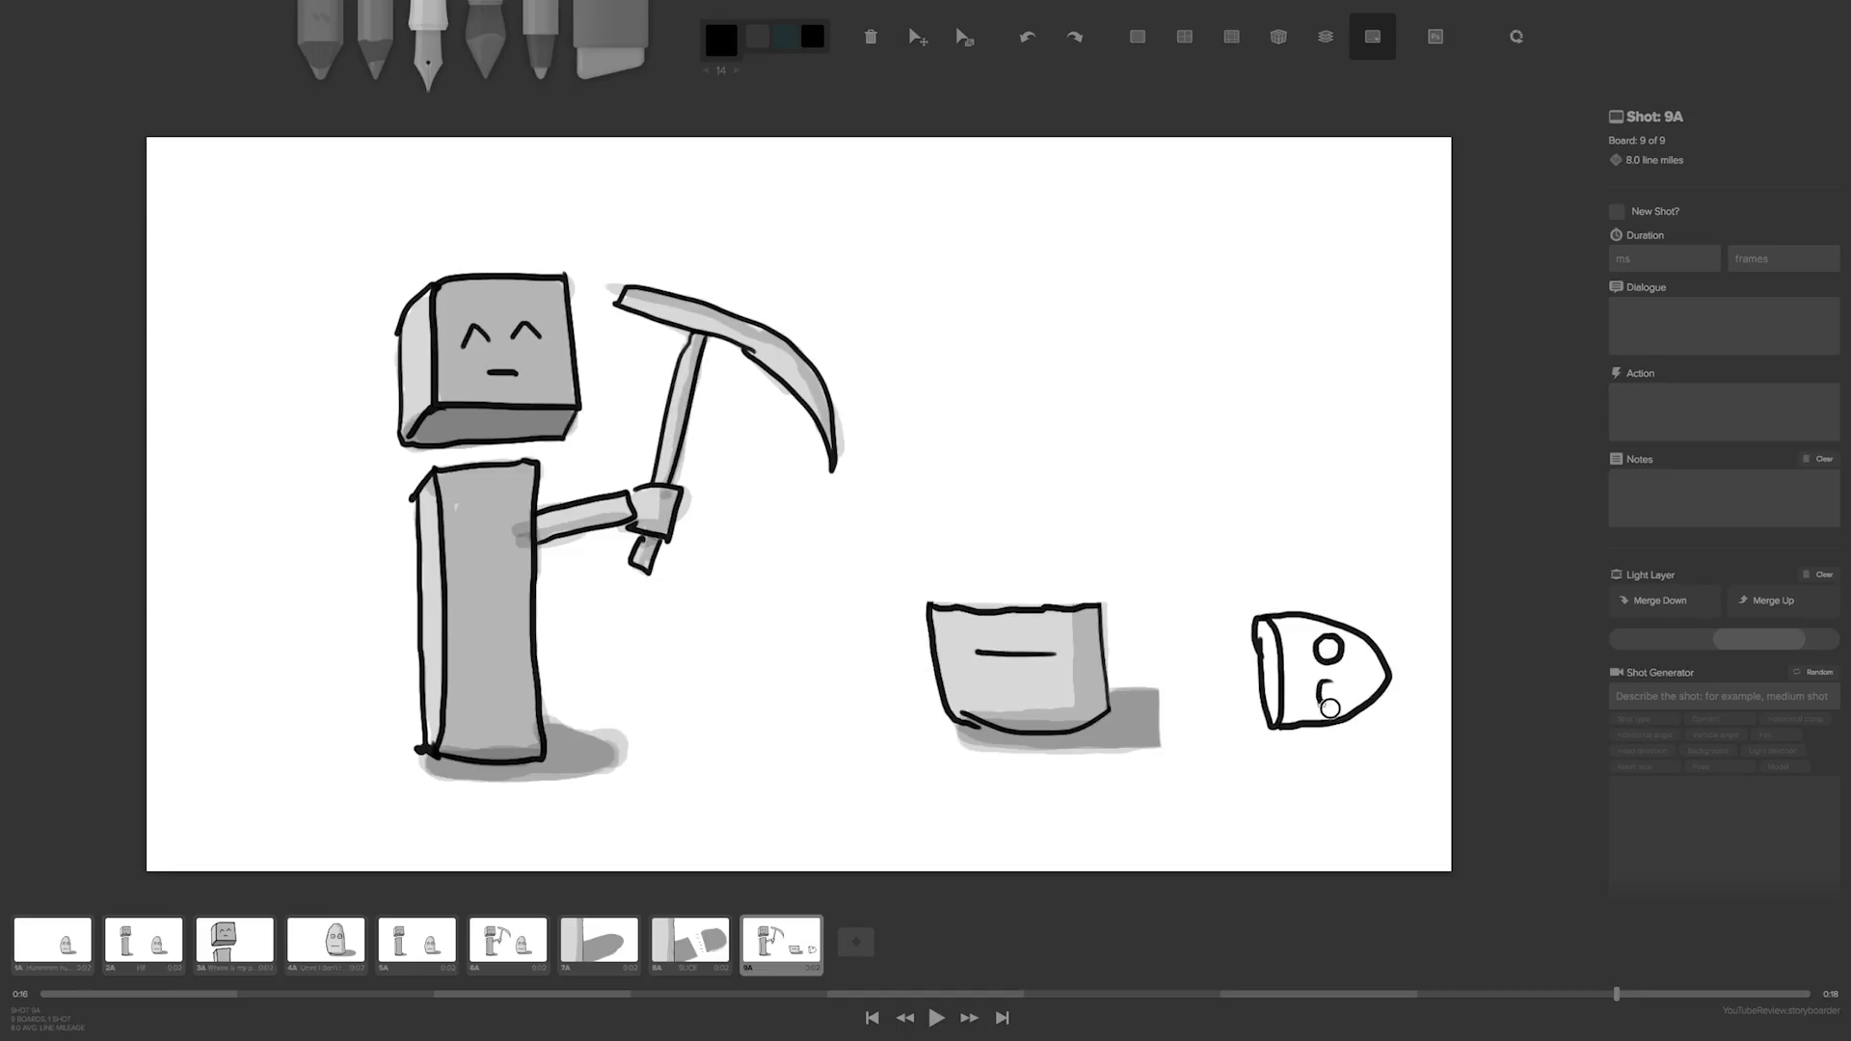
pyautogui.press('Left')
pyautogui.press('Left')
pyautogui.press('Left')
pyautogui.press('Right')
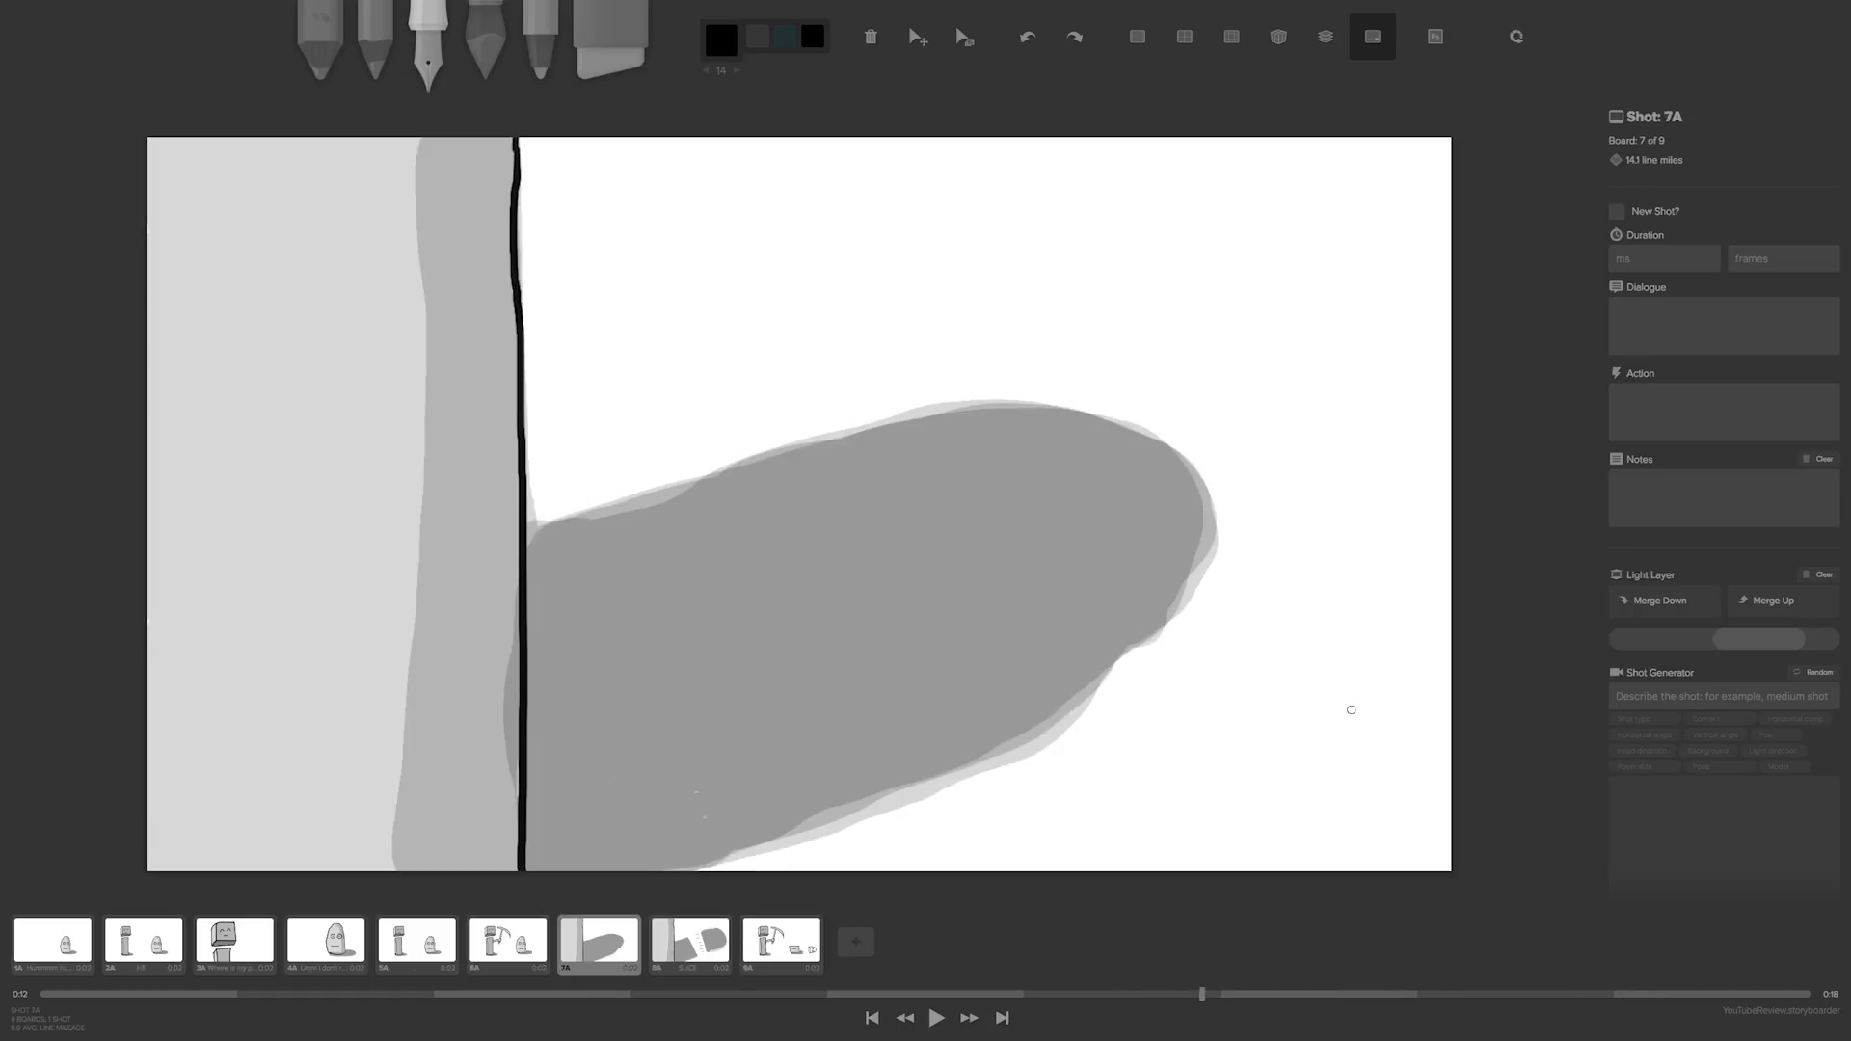
pyautogui.press('Right')
pyautogui.press('Right')
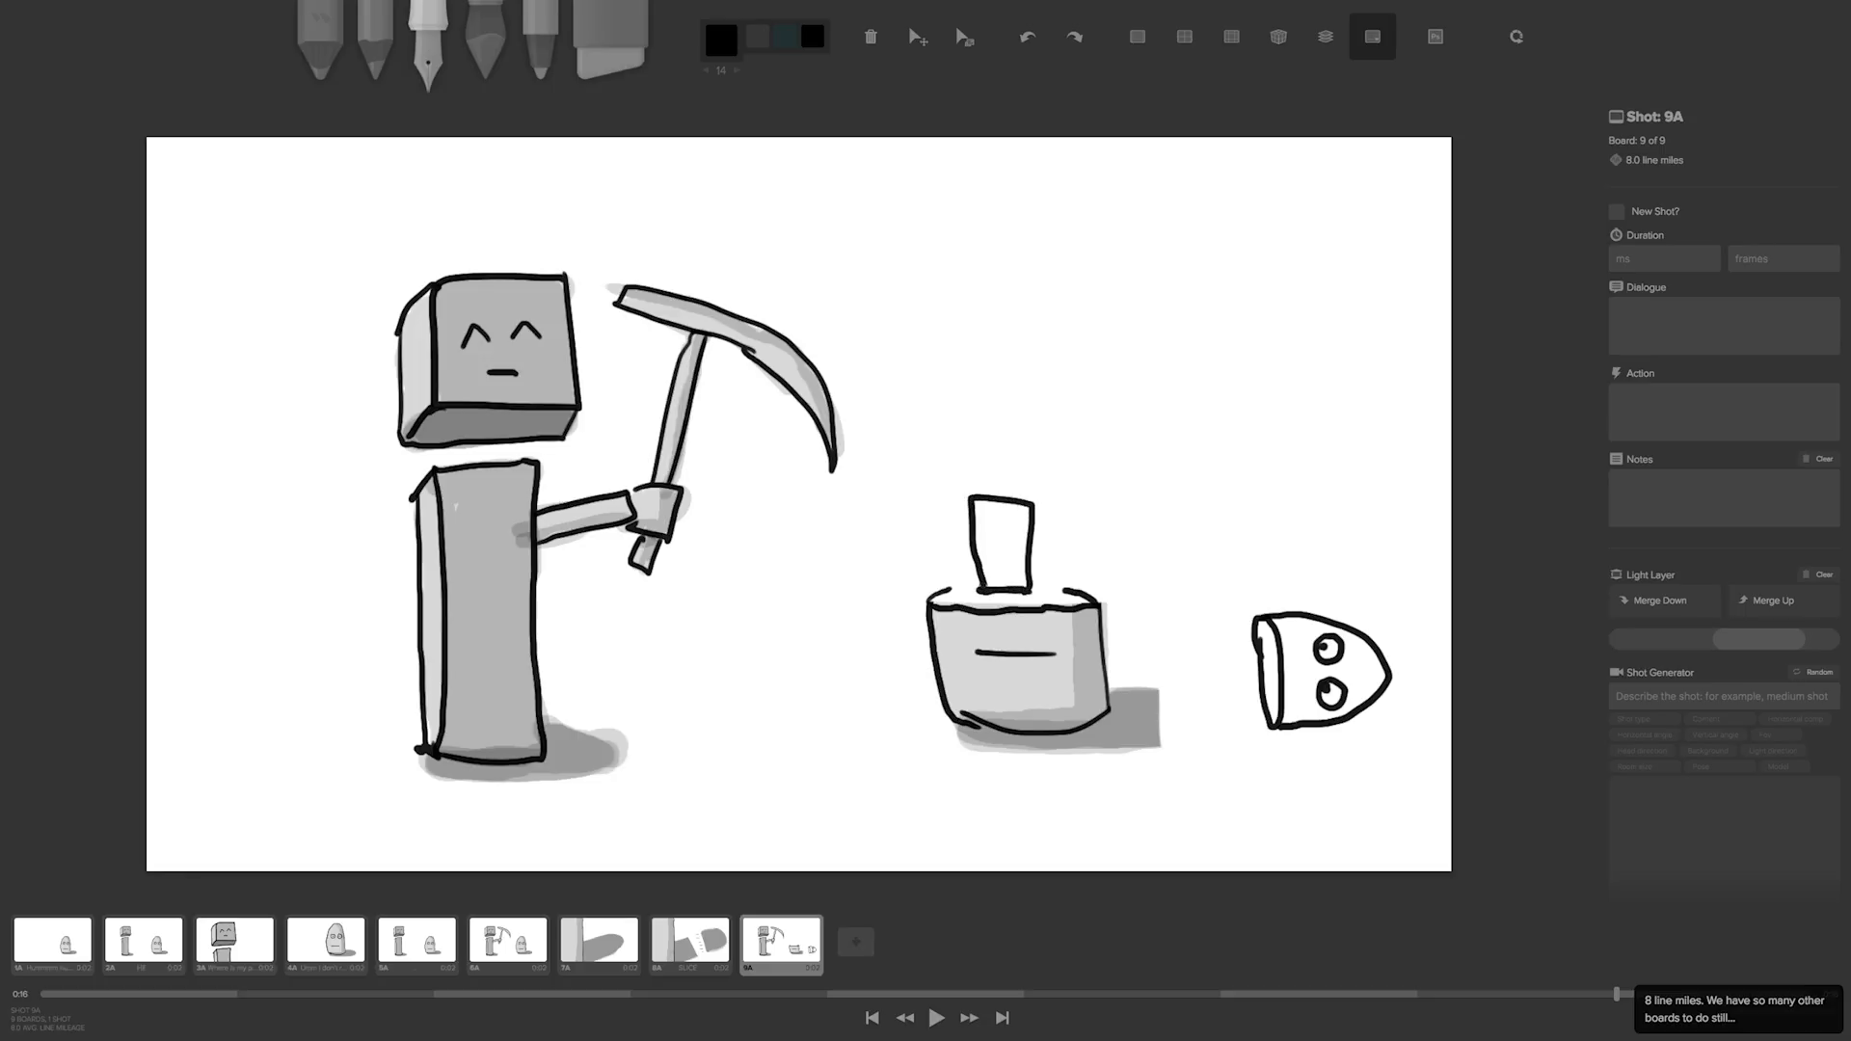
# - Draw a phone with short radiating lines sticking out of the cut body, and shade the phone and the cut surface grey
pyautogui.moveTo(1020, 581); pyautogui.dragTo(1011, 518)
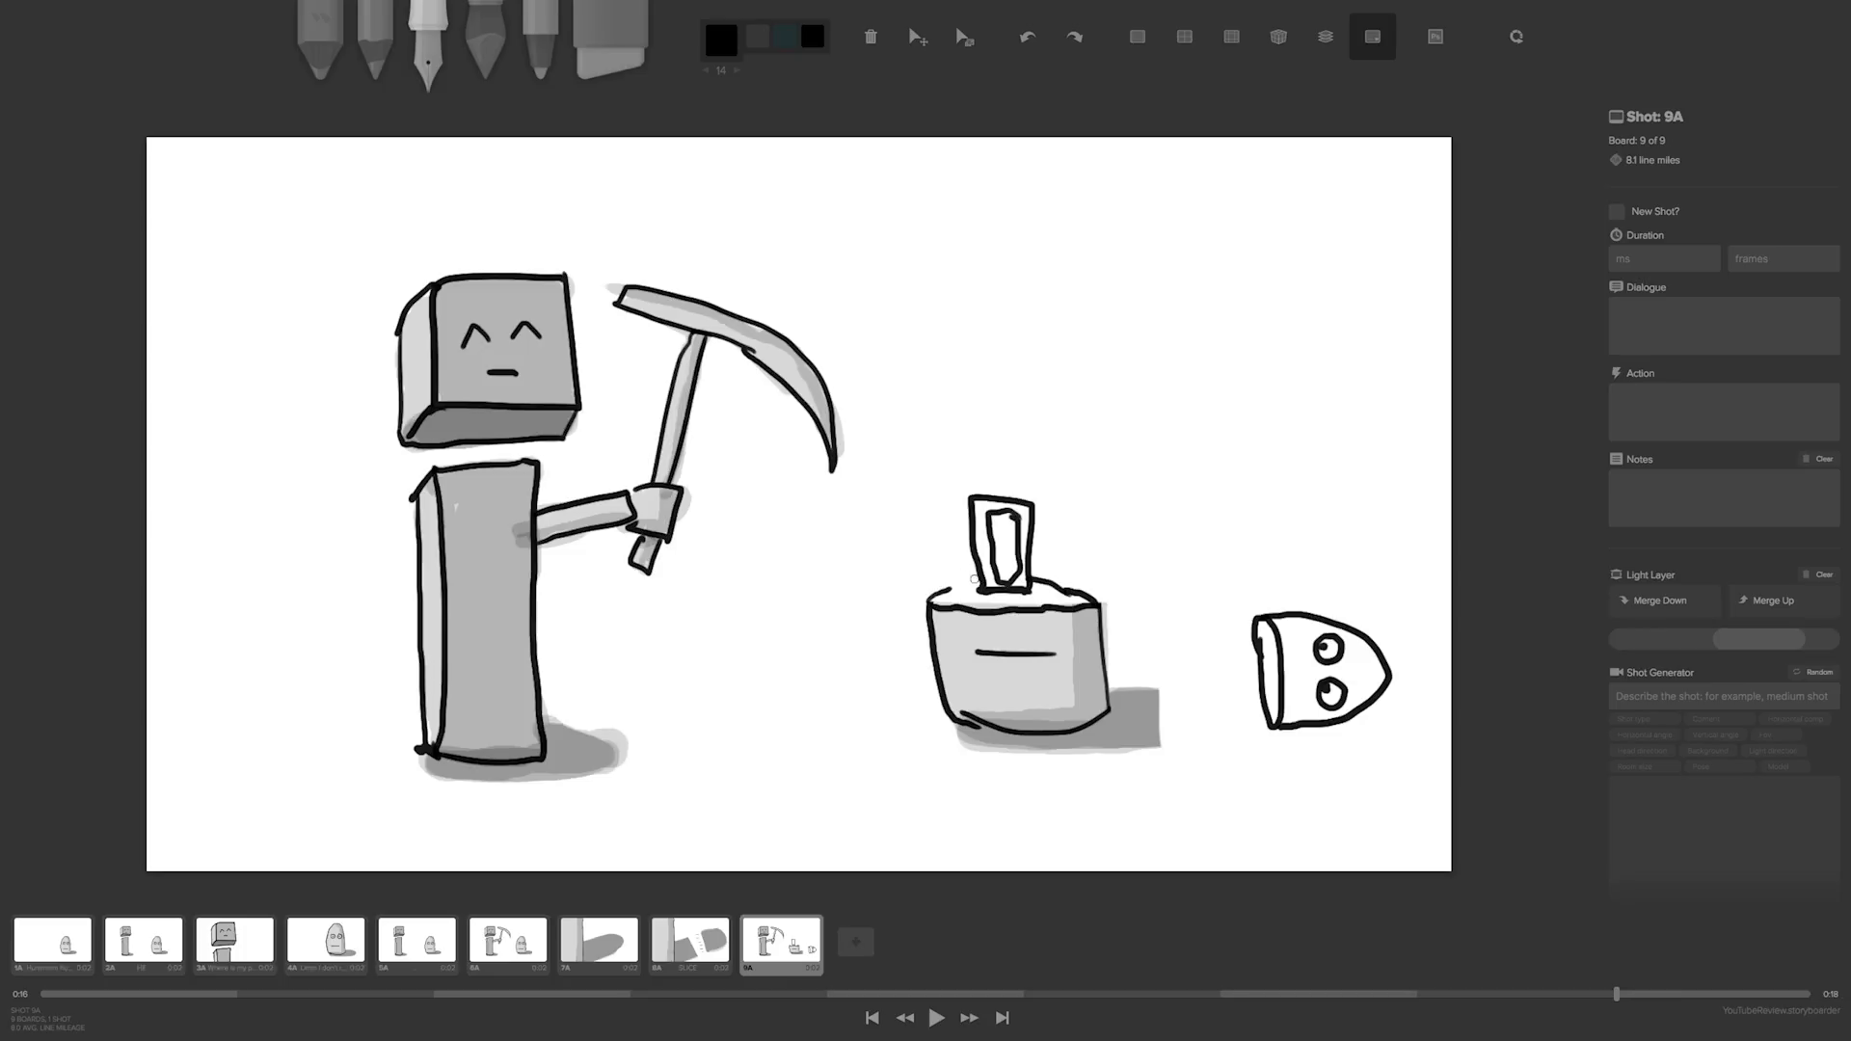
pyautogui.press('4')
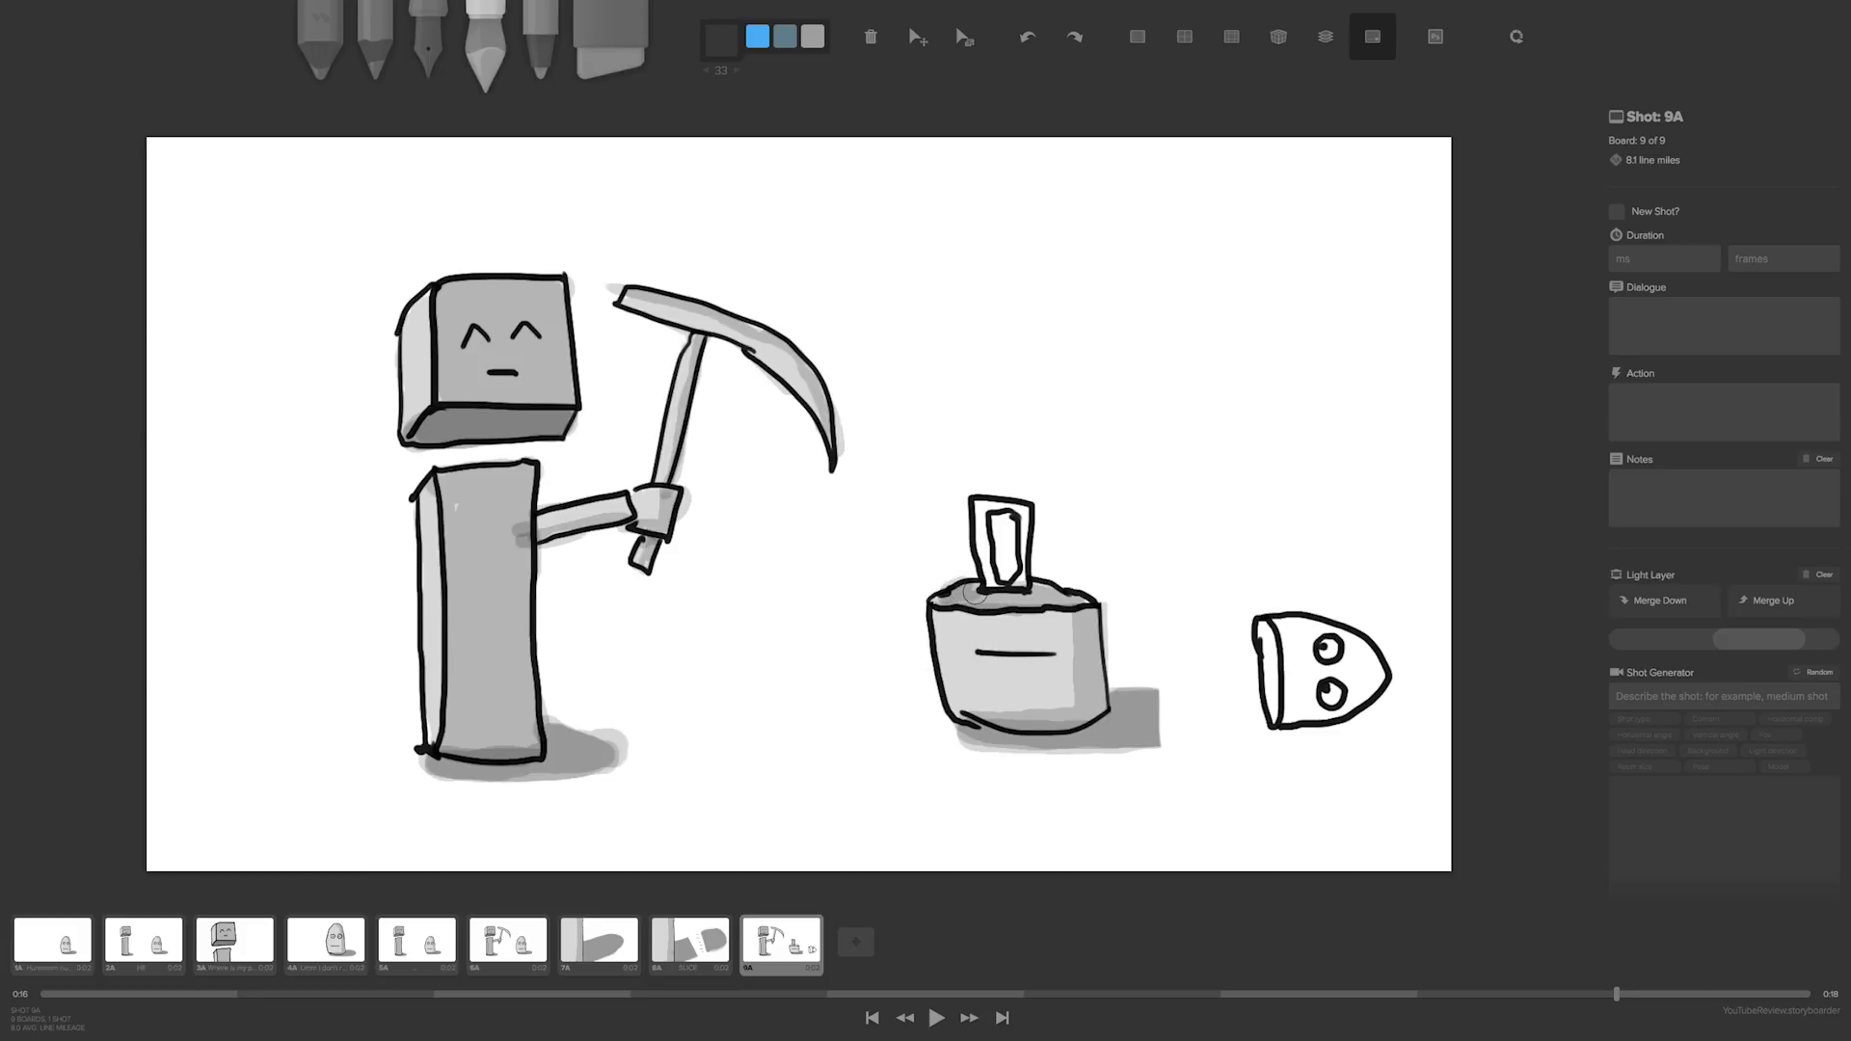
pyautogui.moveTo(1003, 604); pyautogui.dragTo(1047, 596)
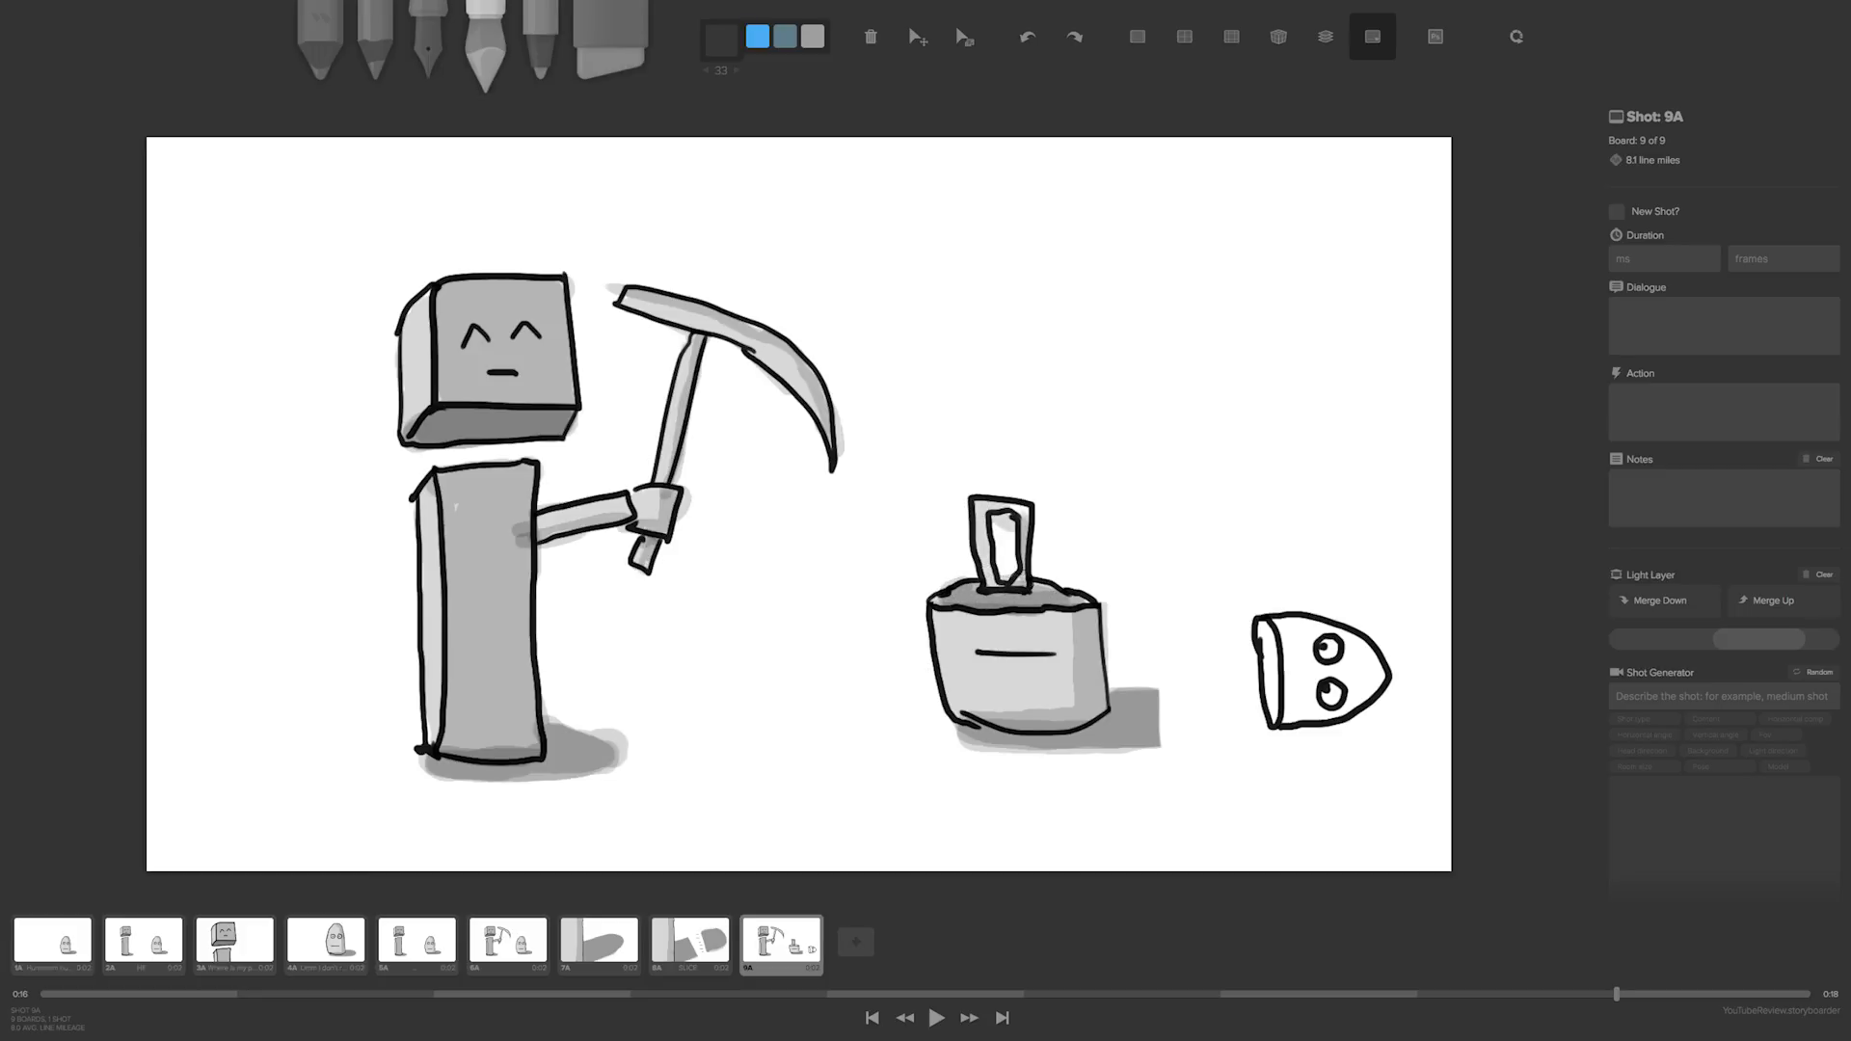
pyautogui.press('3')
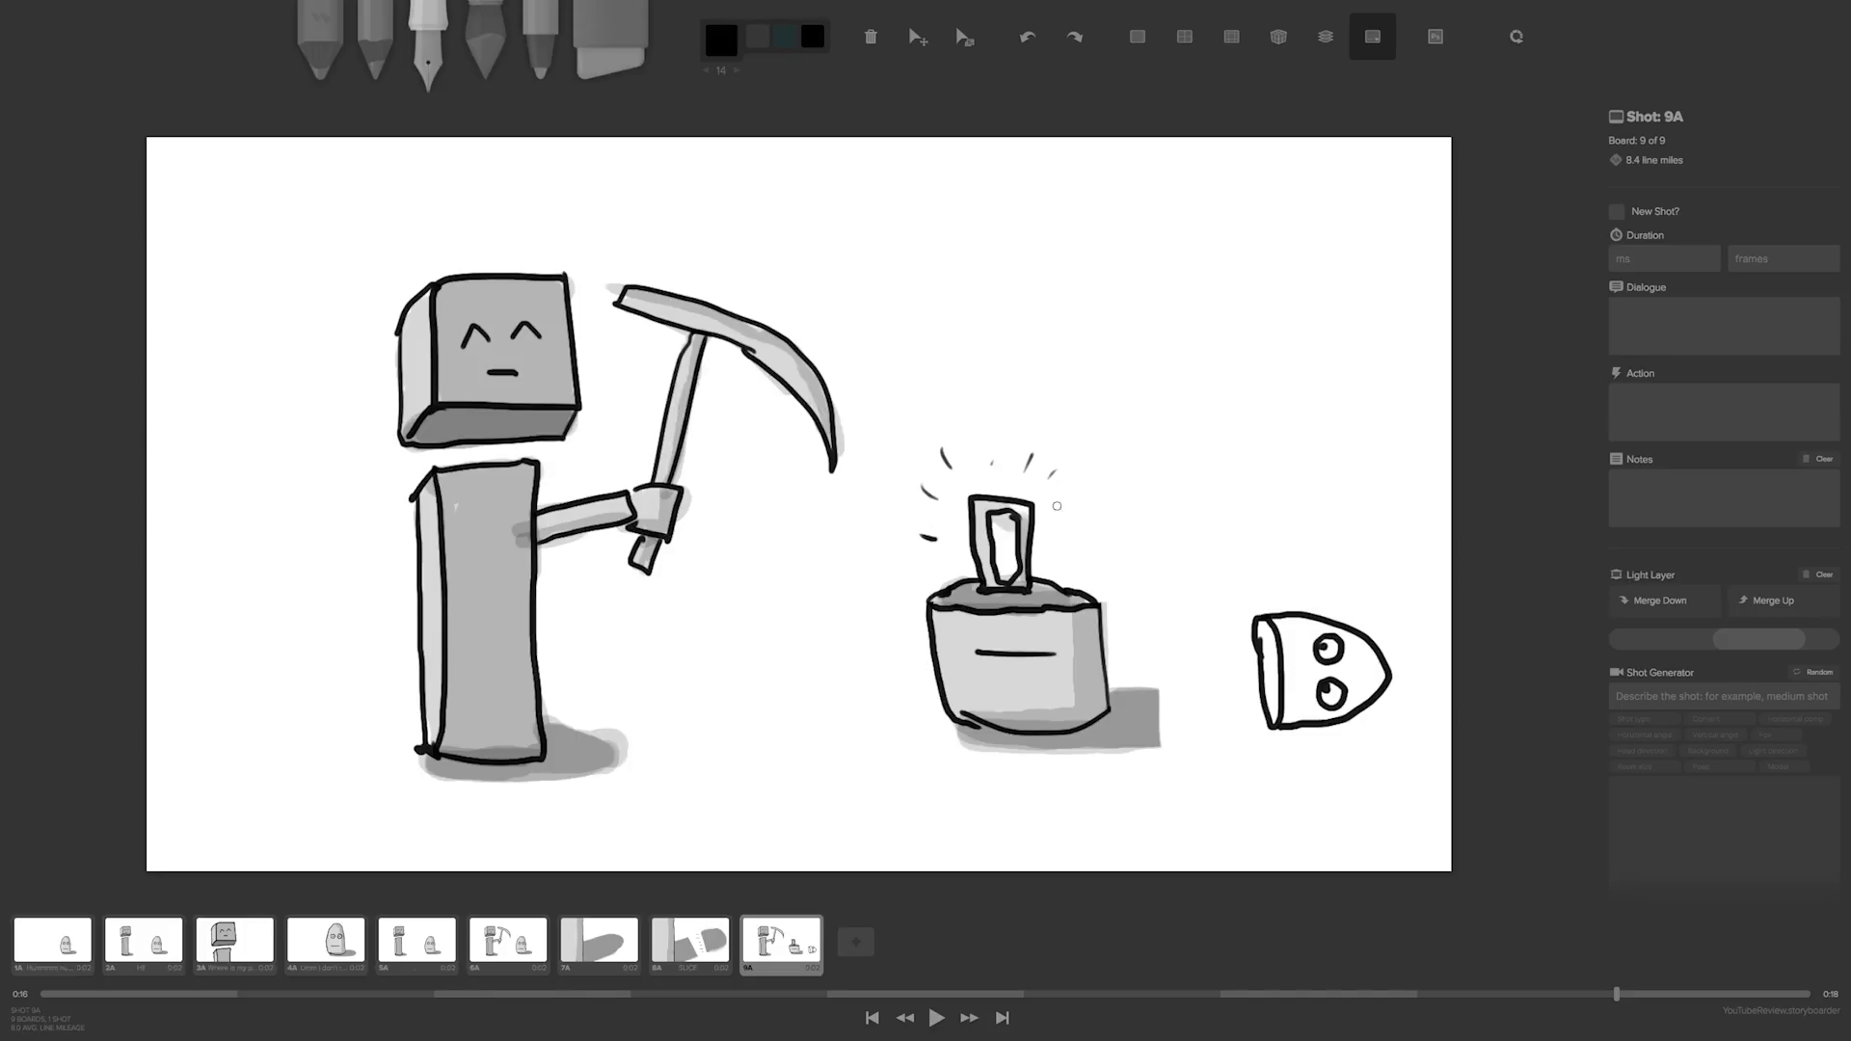
# - Shade the severed head grey, paint a ground shadow beneath it, and extend the end of the lower half's shadow
pyautogui.press('4')
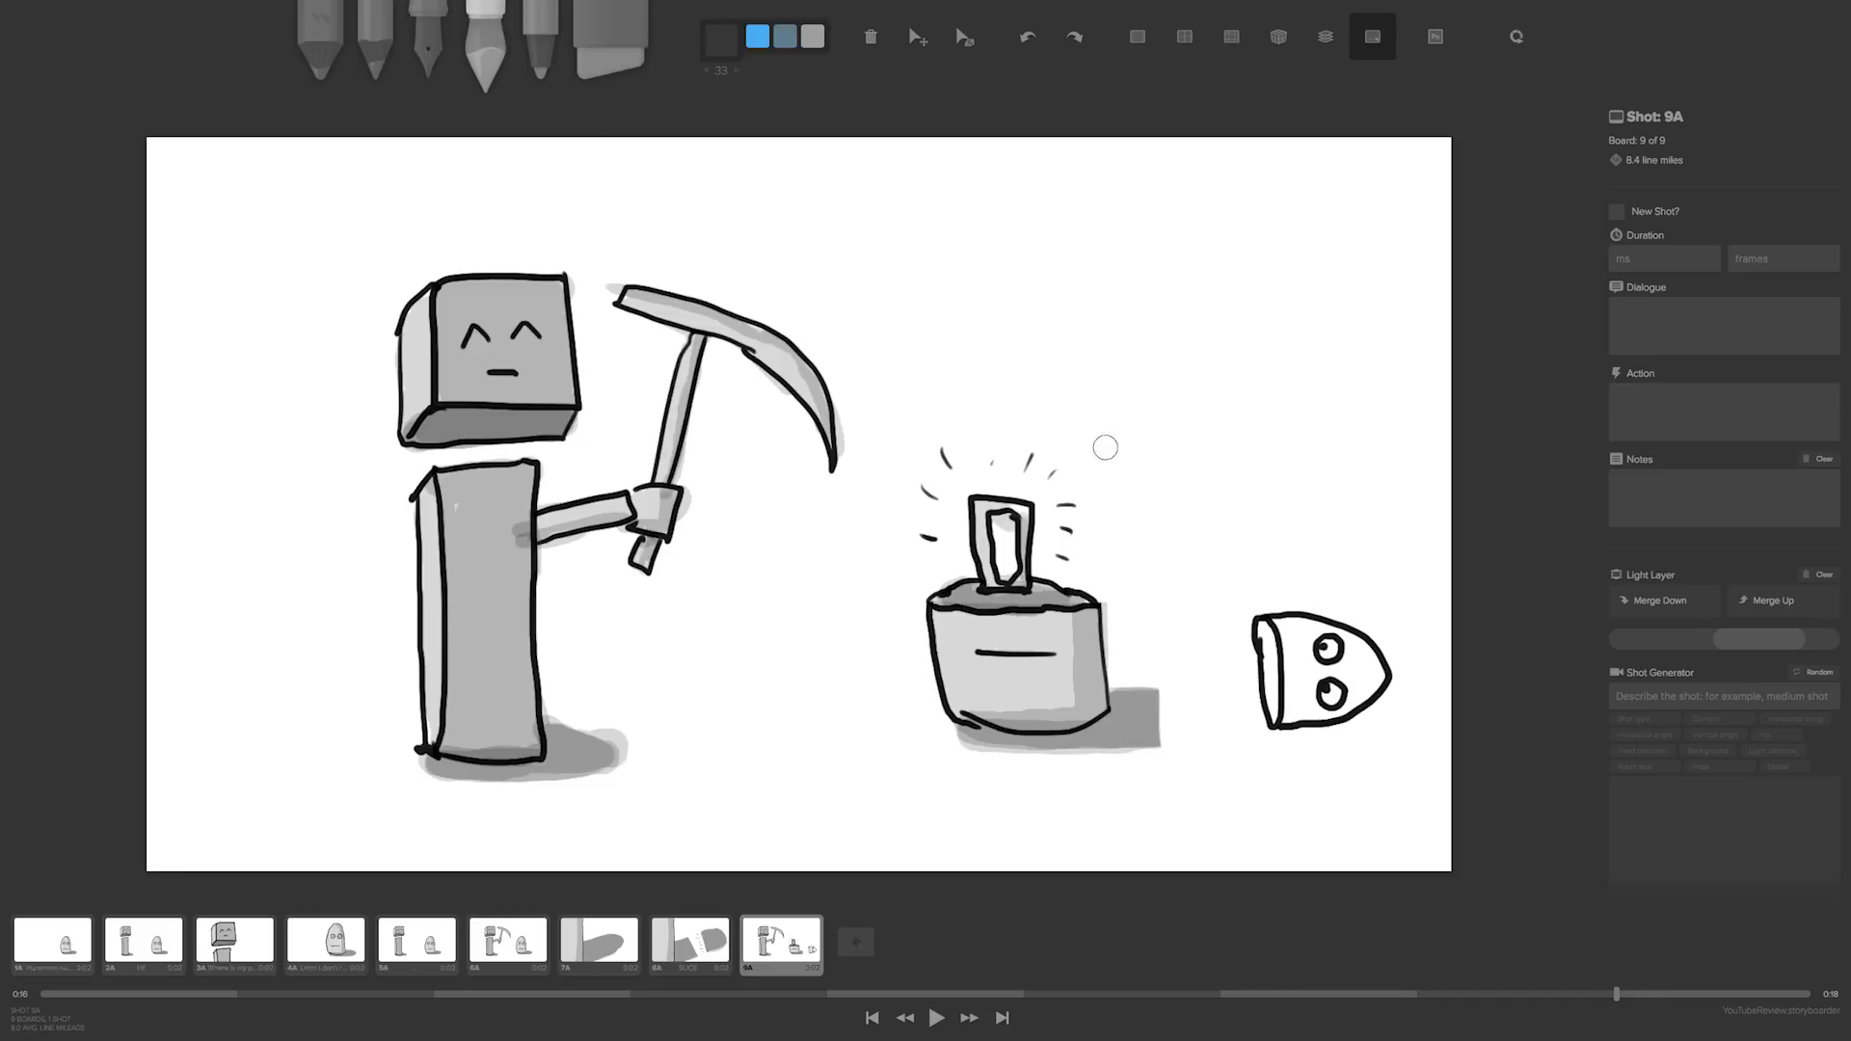
pyautogui.moveTo(1280, 648); pyautogui.dragTo(1262, 629)
pyautogui.moveTo(1311, 715)
pyautogui.mouseDown()
pyautogui.moveTo(1370, 680)
pyautogui.moveTo(1357, 652)
pyautogui.moveTo(1284, 625)
pyautogui.moveTo(1292, 698)
pyautogui.moveTo(1365, 667)
pyautogui.moveTo(1280, 621)
pyautogui.moveTo(1349, 681)
pyautogui.moveTo(1386, 681)
pyautogui.moveTo(1269, 714)
pyautogui.moveTo(1374, 675)
pyautogui.moveTo(1313, 713)
pyautogui.mouseUp()
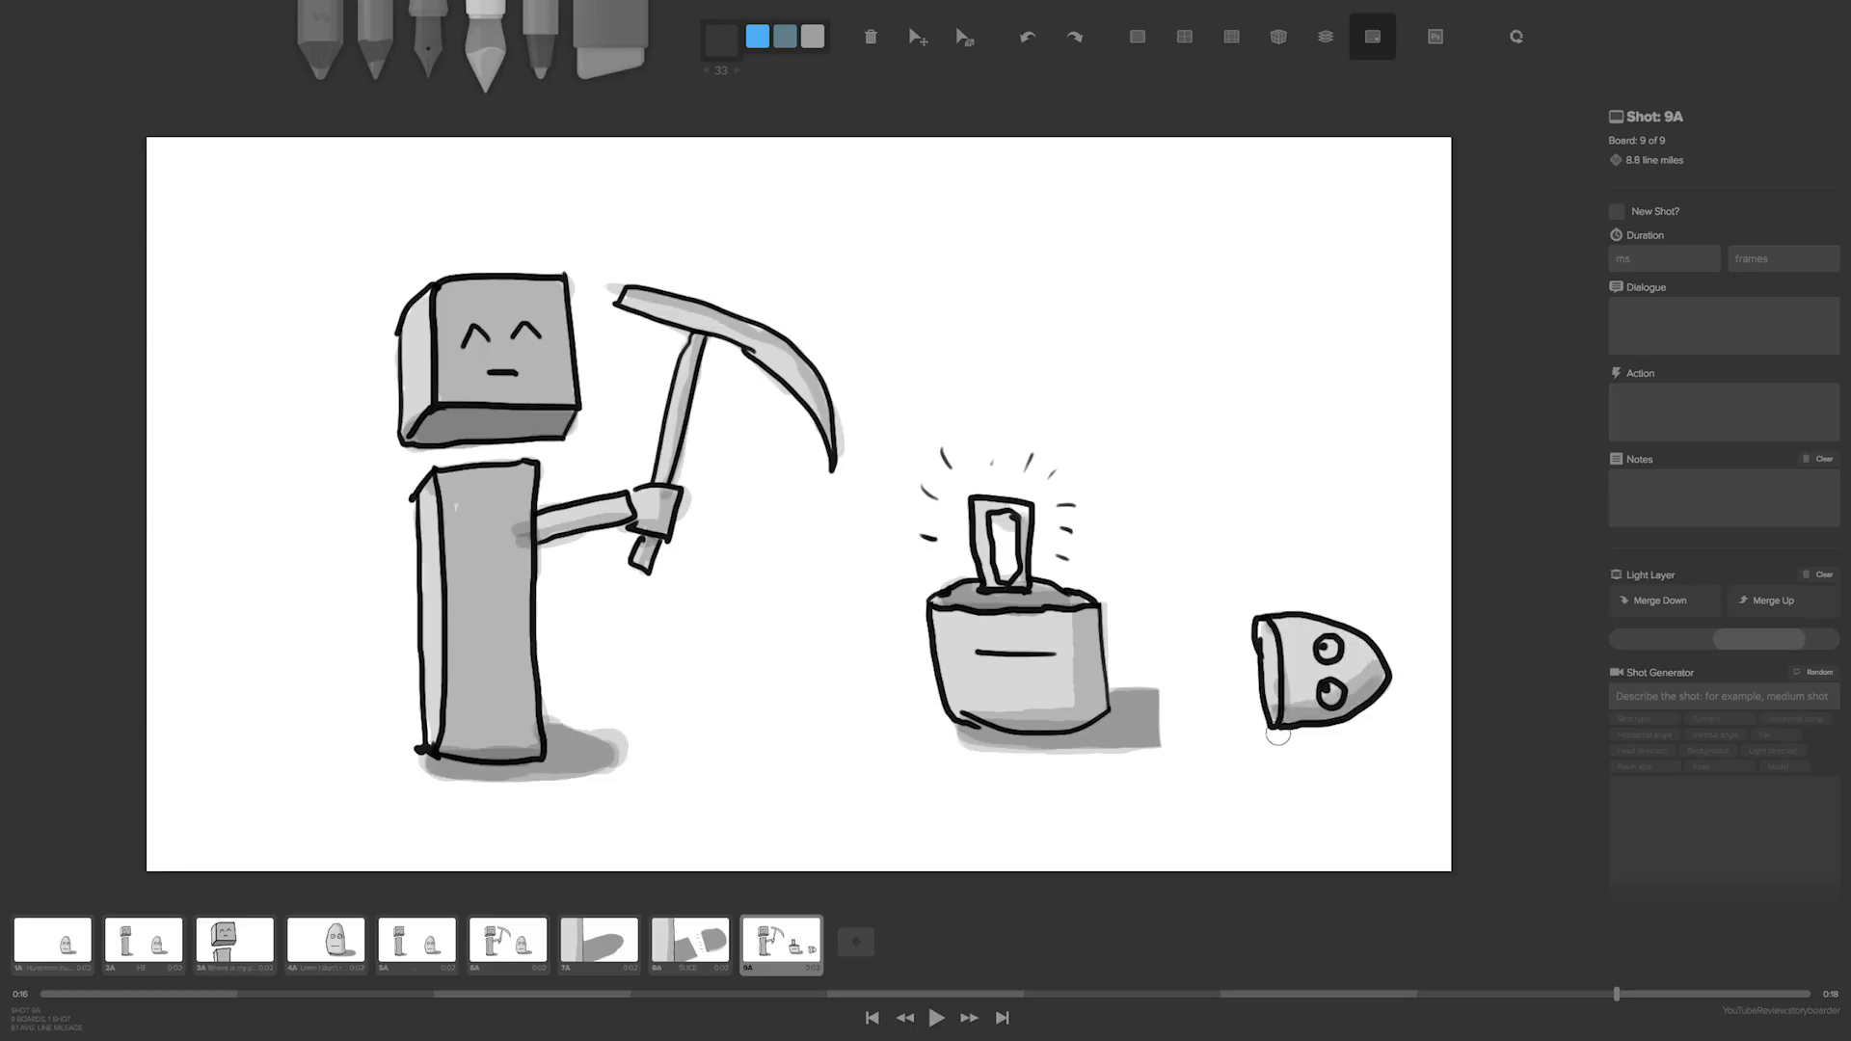
pyautogui.moveTo(1277, 735)
pyautogui.mouseDown()
pyautogui.moveTo(1366, 727)
pyautogui.moveTo(1254, 719)
pyautogui.moveTo(1318, 729)
pyautogui.moveTo(1304, 739)
pyautogui.moveTo(1374, 728)
pyautogui.moveTo(1254, 719)
pyautogui.moveTo(1360, 734)
pyautogui.moveTo(1296, 736)
pyautogui.moveTo(1371, 725)
pyautogui.moveTo(1280, 736)
pyautogui.mouseUp()
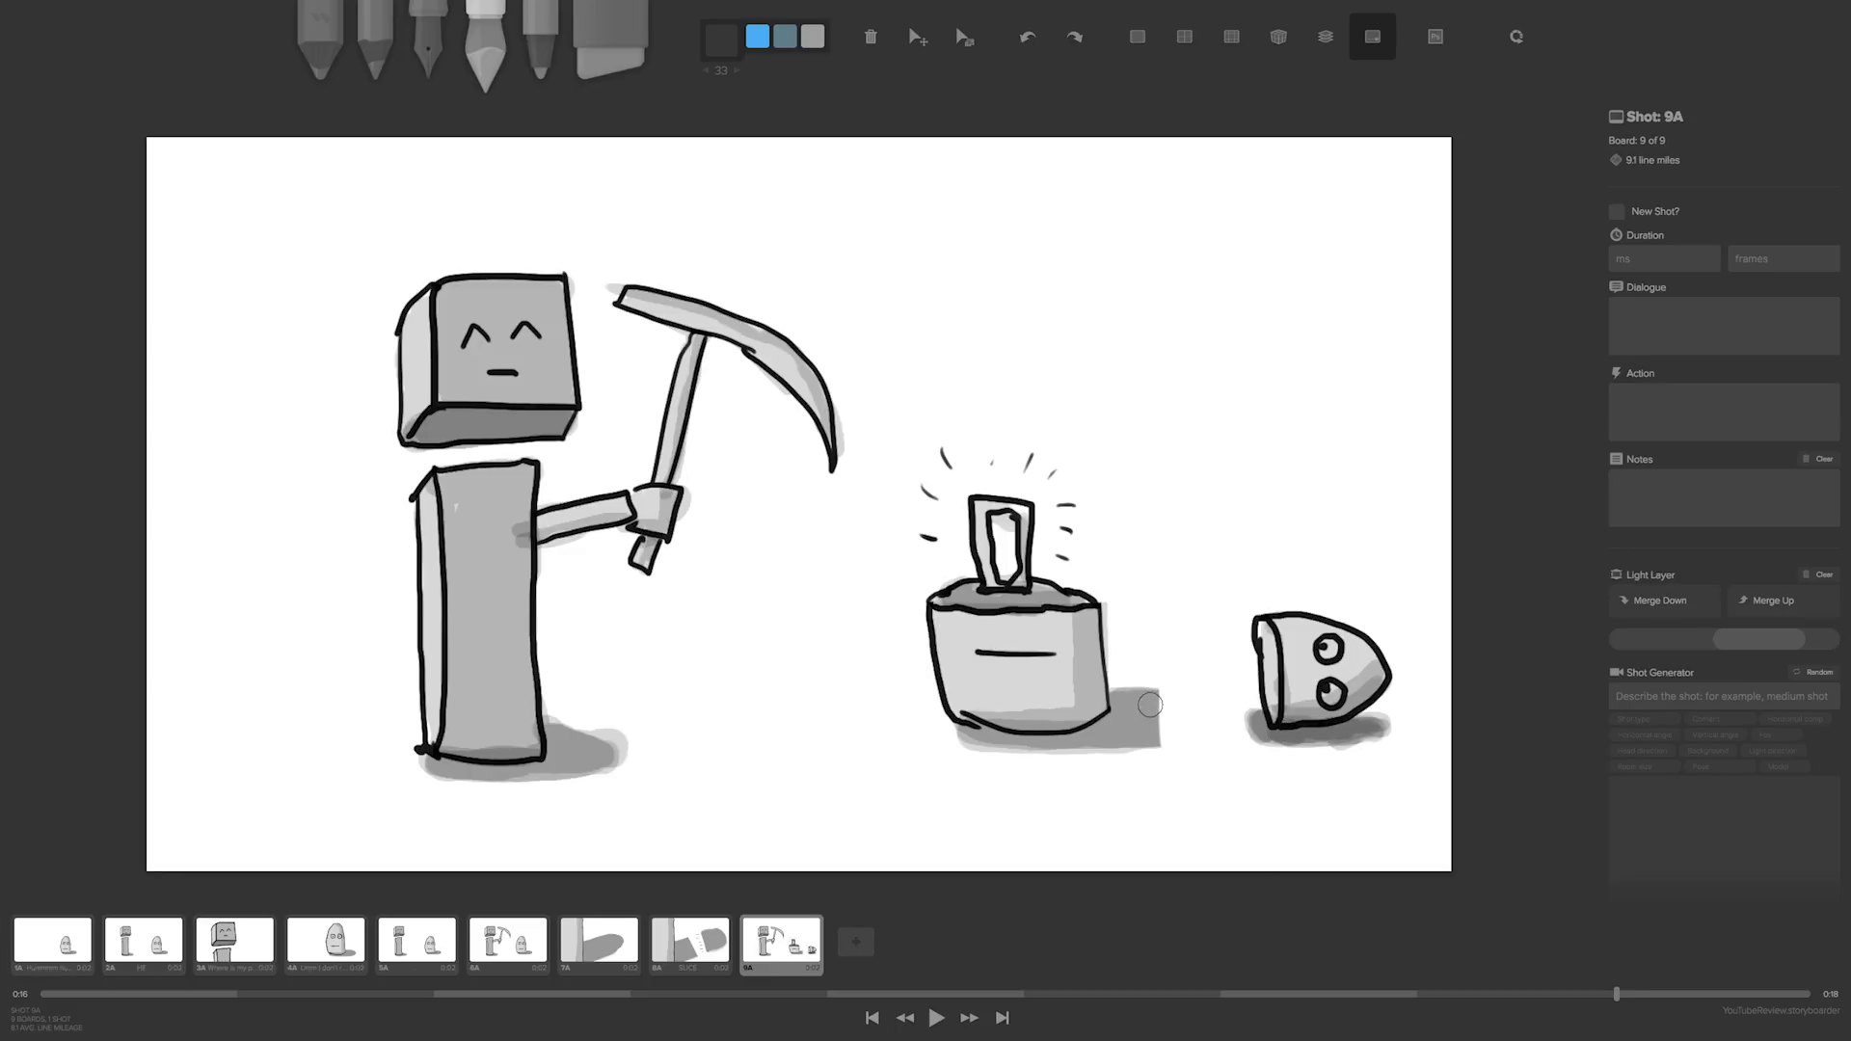
pyautogui.moveTo(1157, 718); pyautogui.dragTo(1143, 708)
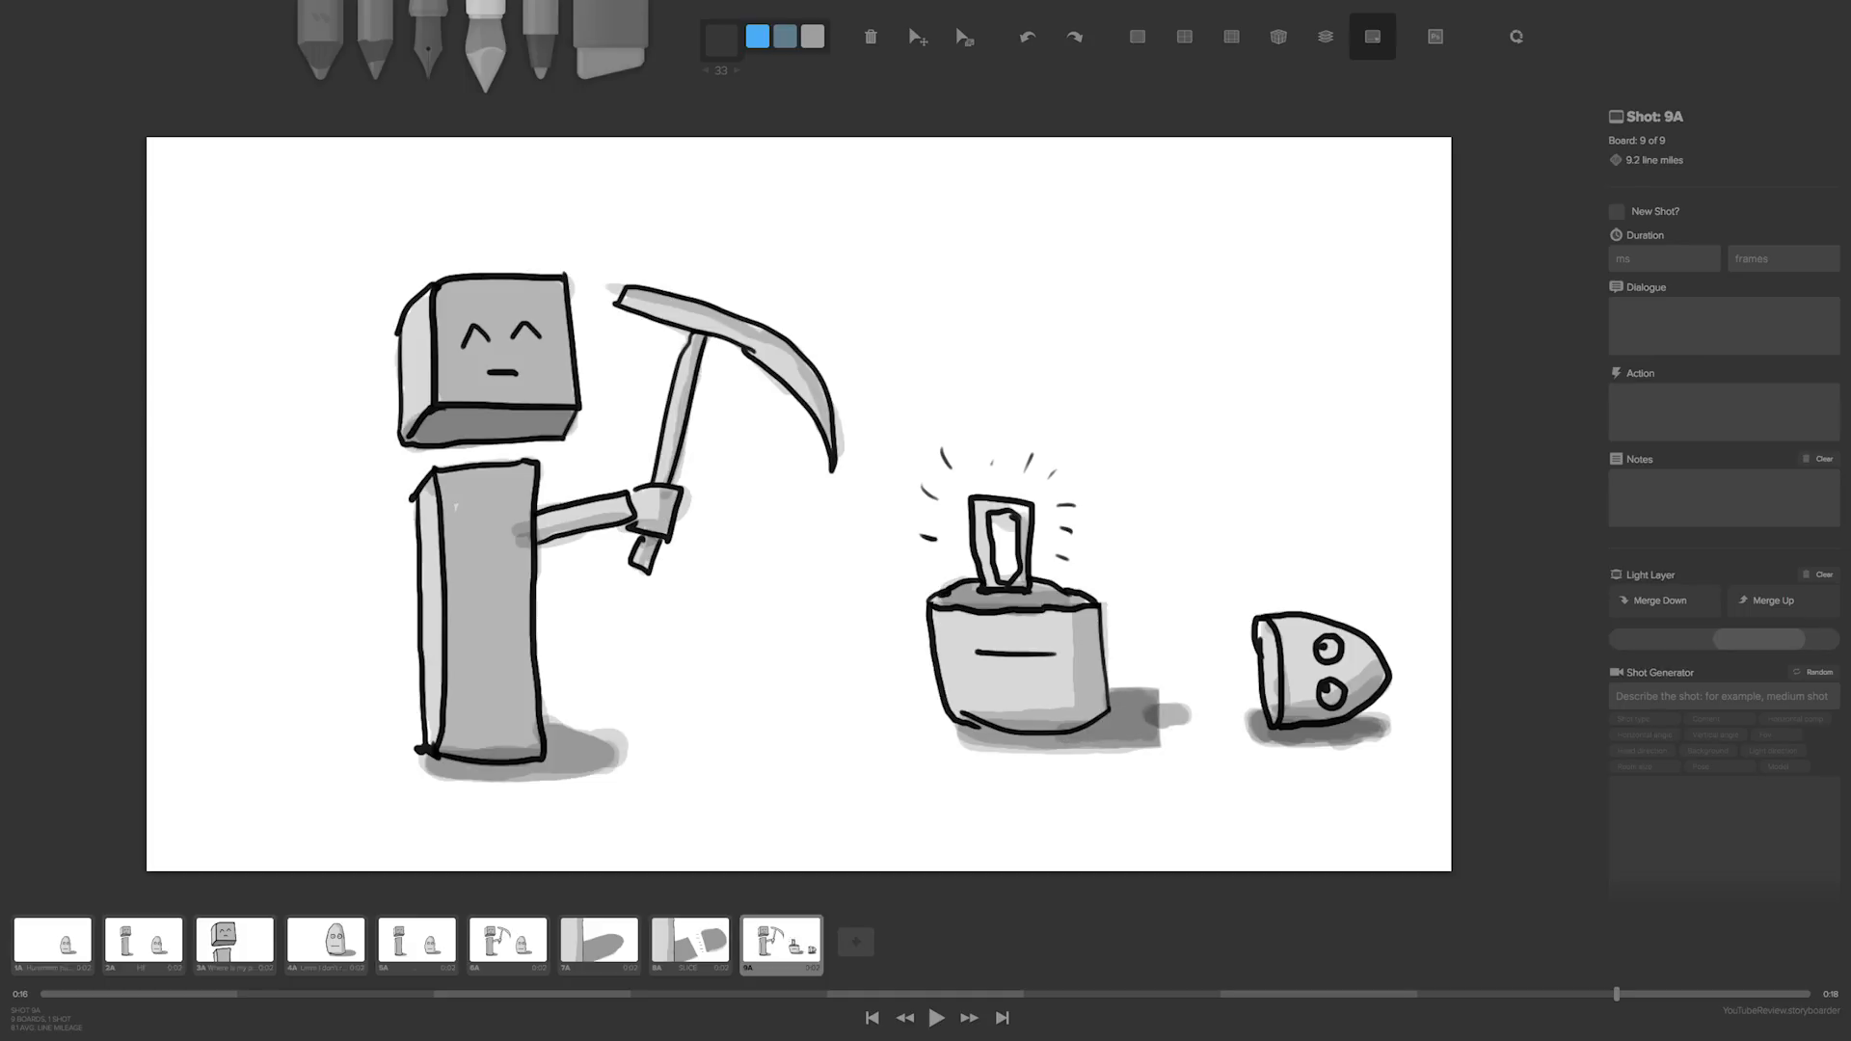
# - Flip back through the preceding boards and forward to the ninth to review the slicing sequence
pyautogui.press('Left')
pyautogui.press('Left')
pyautogui.press('Left')
pyautogui.press('Left')
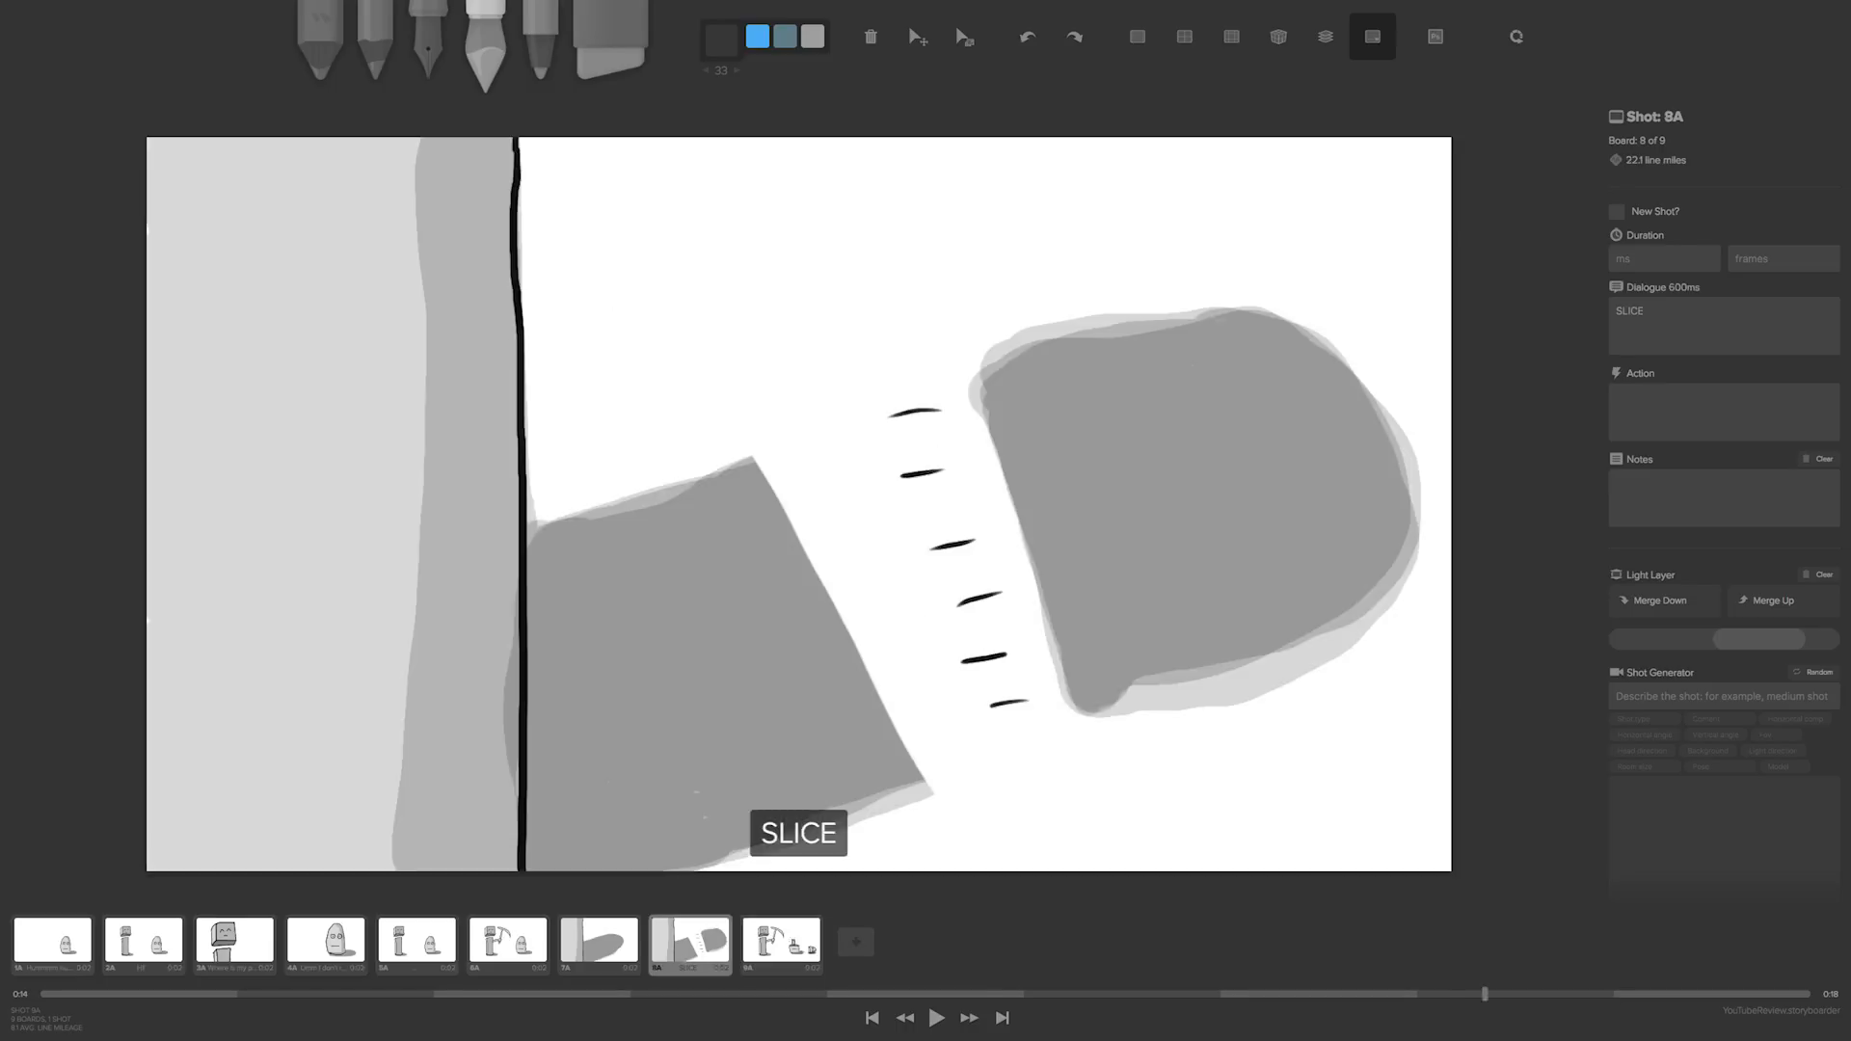
pyautogui.press('Right')
pyautogui.press('Right')
pyautogui.press('Right')
pyautogui.press('Right')
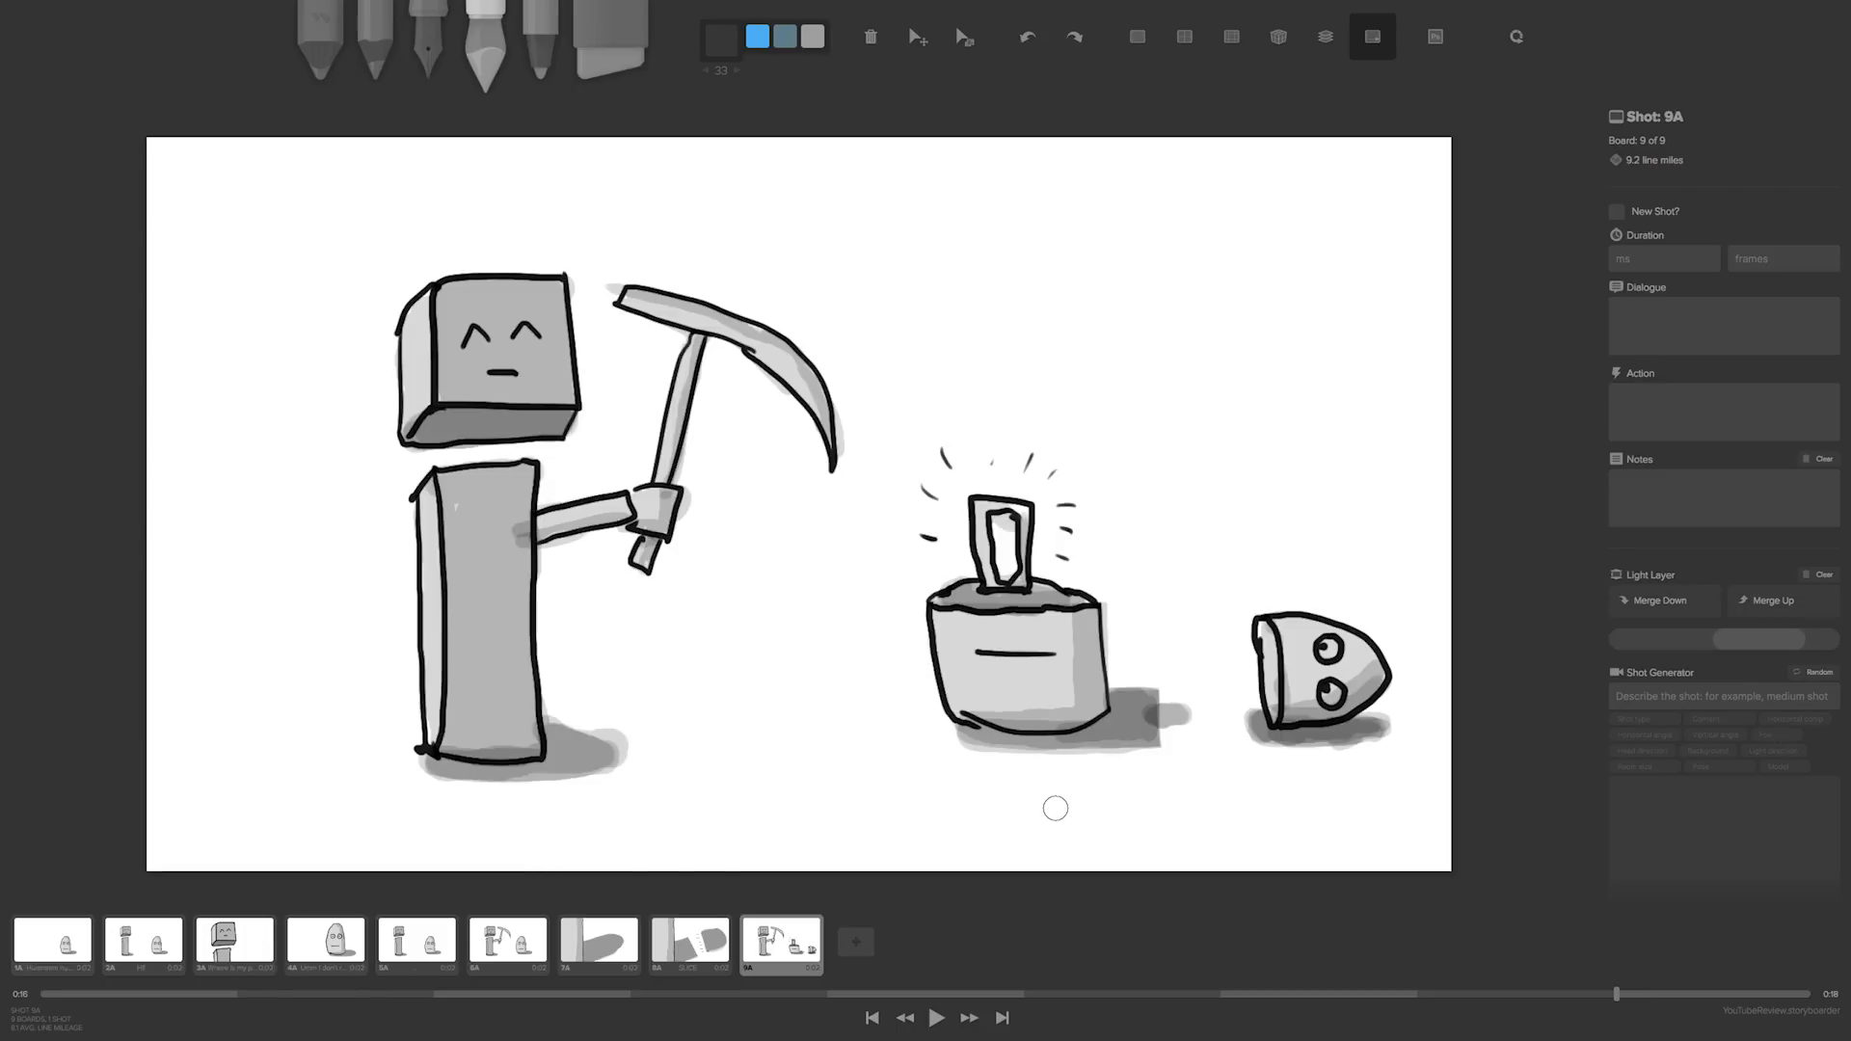
# - Set the ninth board's dialogue to "My PHONE!!!" and check the caption coming from the eighth board
pyautogui.click(1724, 325)
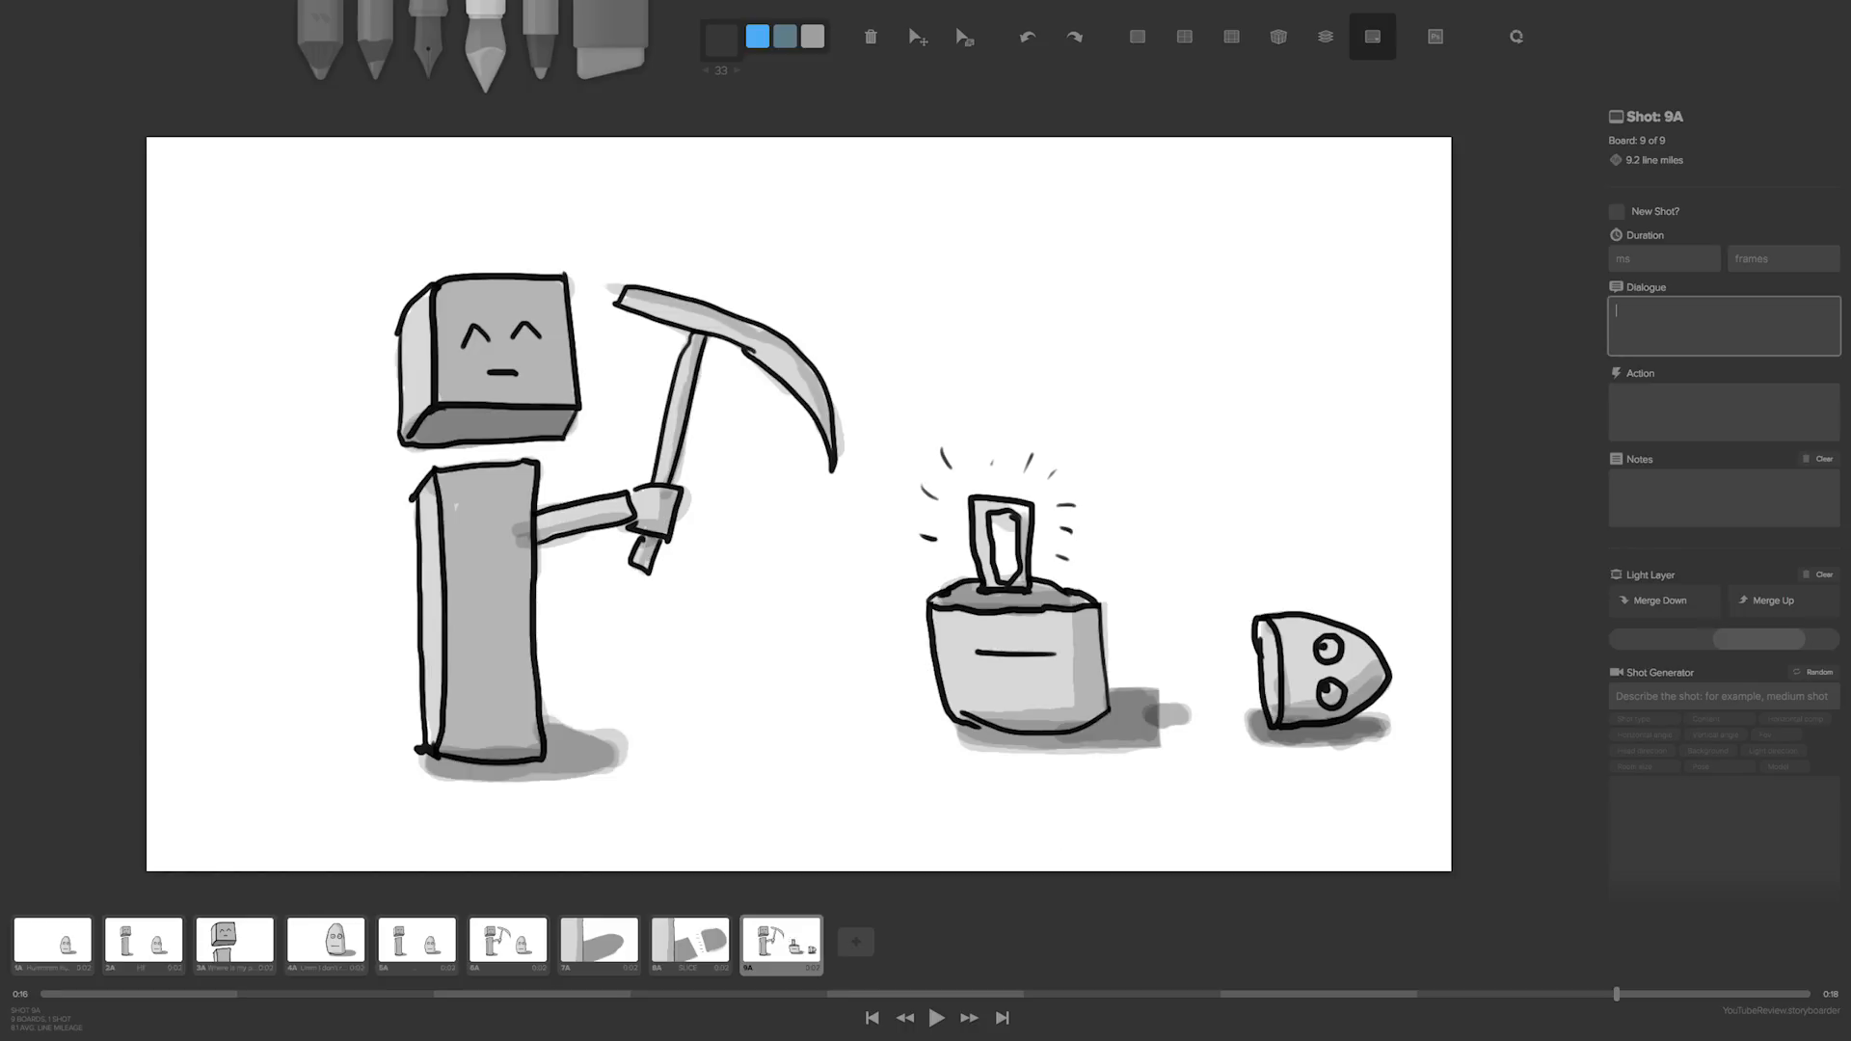
pyautogui.write('My PHONE!!!')
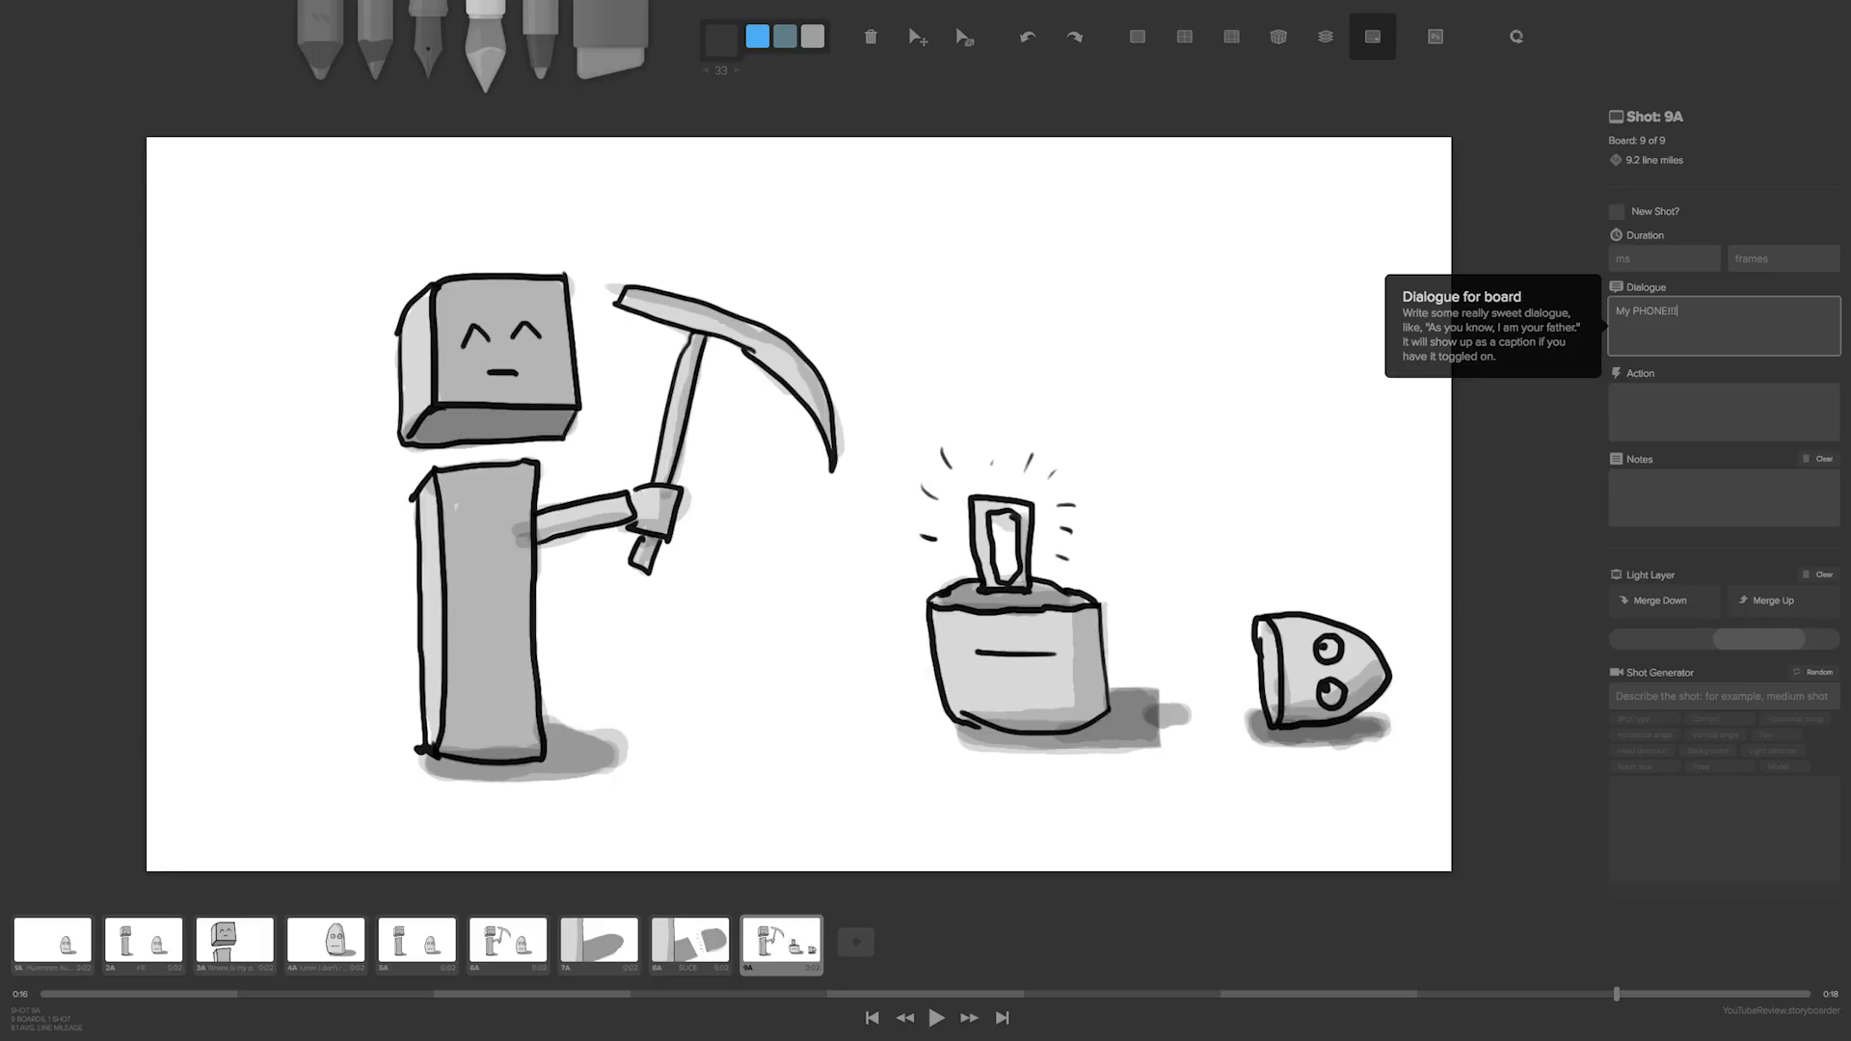
pyautogui.click(718, 945)
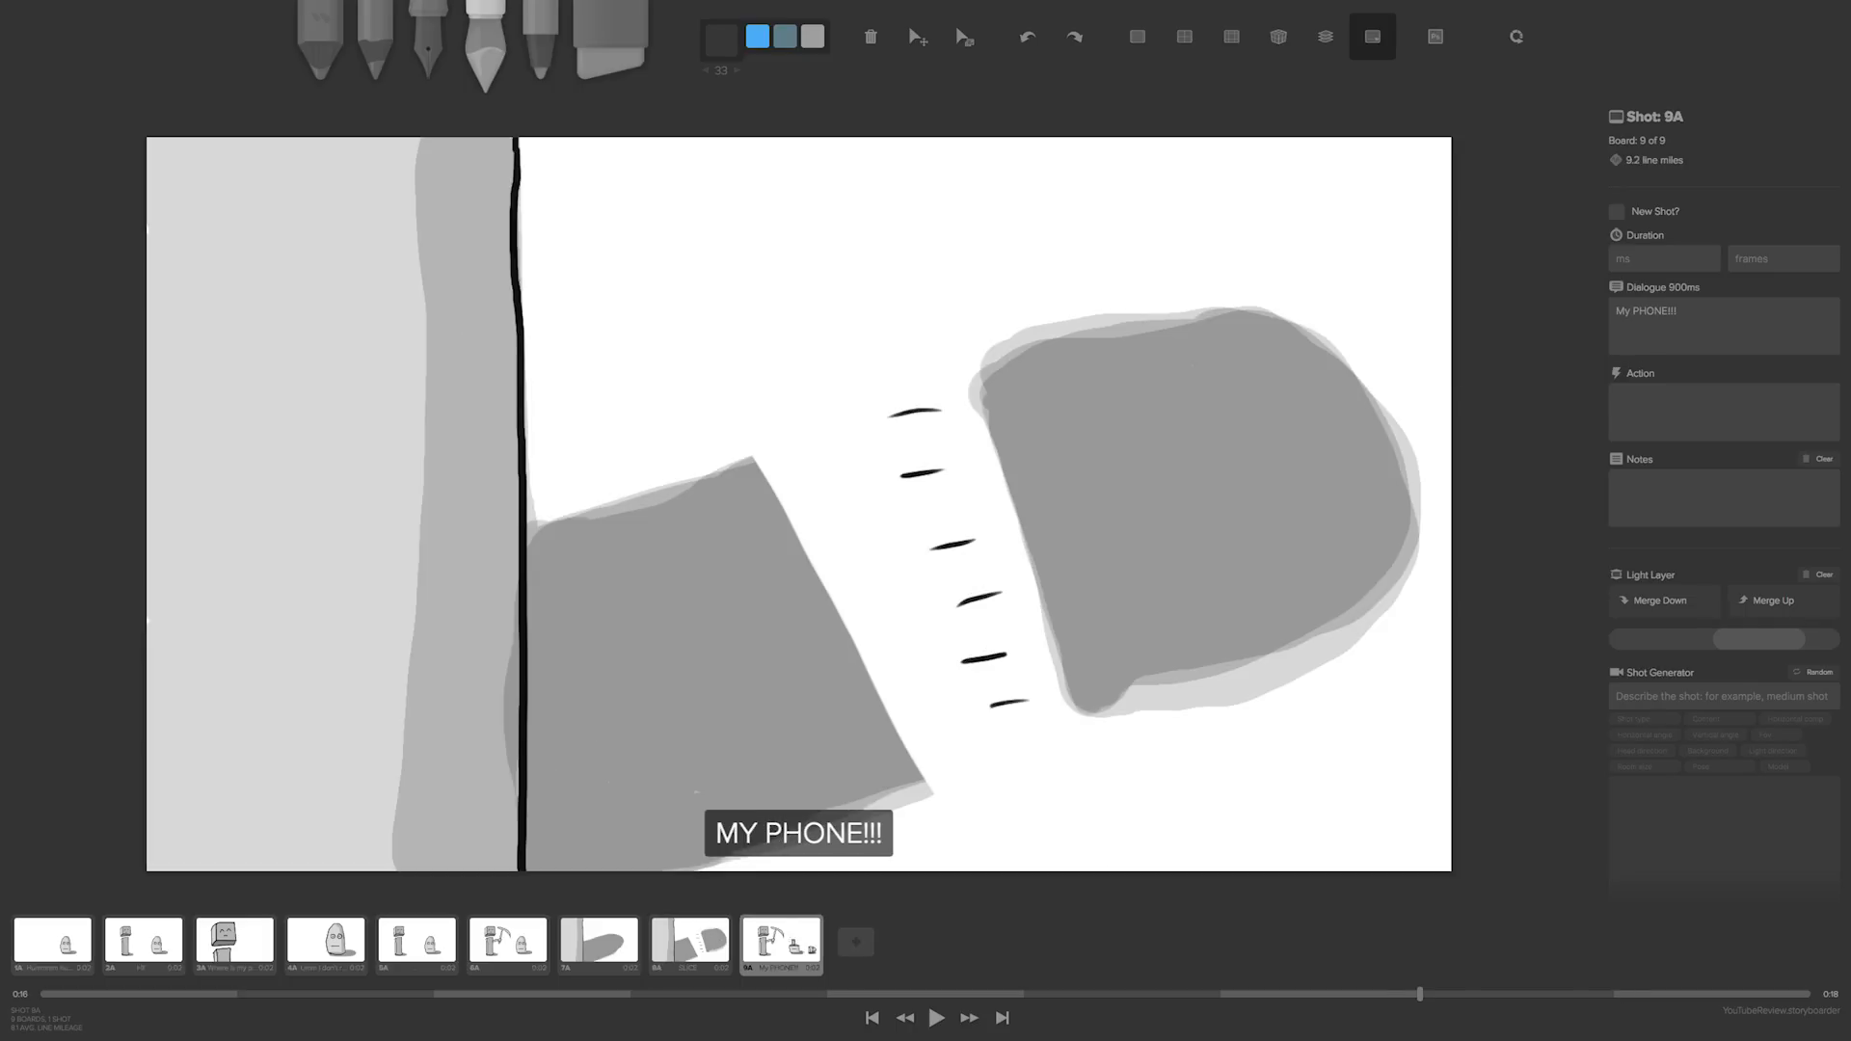
pyautogui.press('Right')
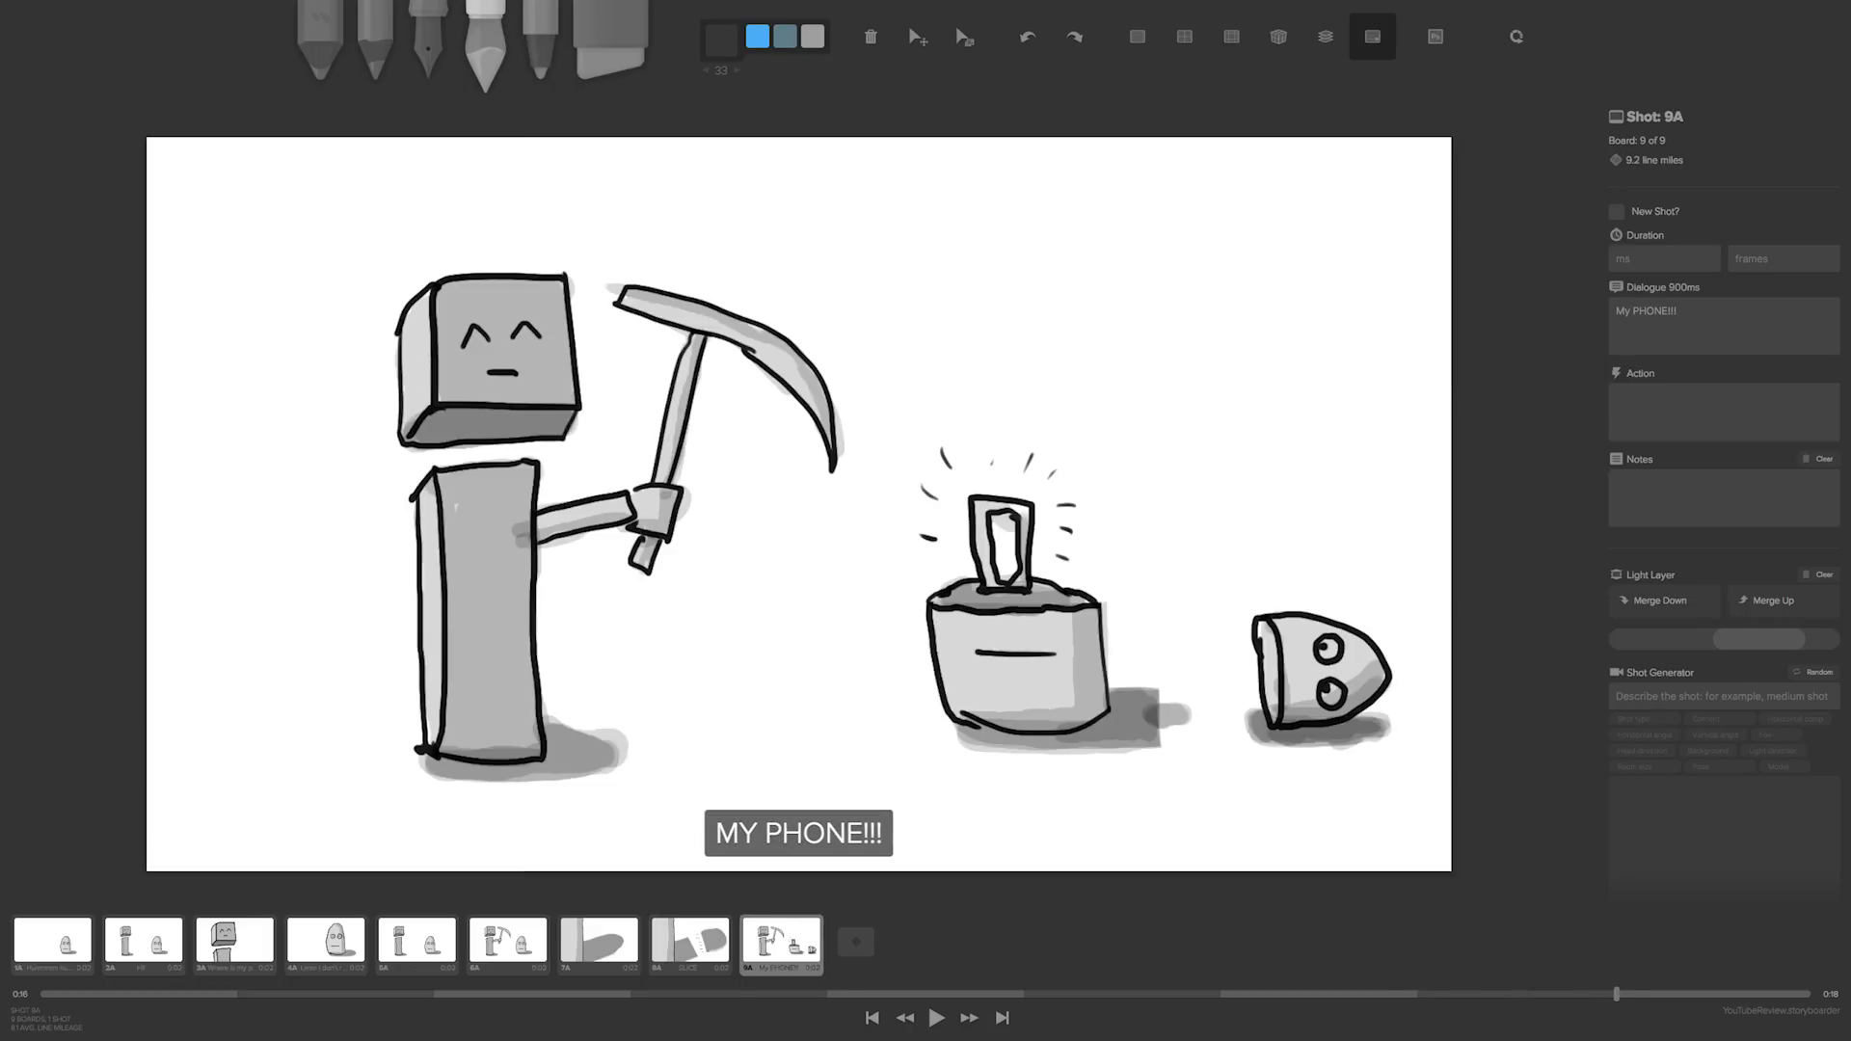
# - Add a blank tenth board and ink a large close-up of the severed head lying sideways with two X-shaped eyes
pyautogui.click(860, 948)
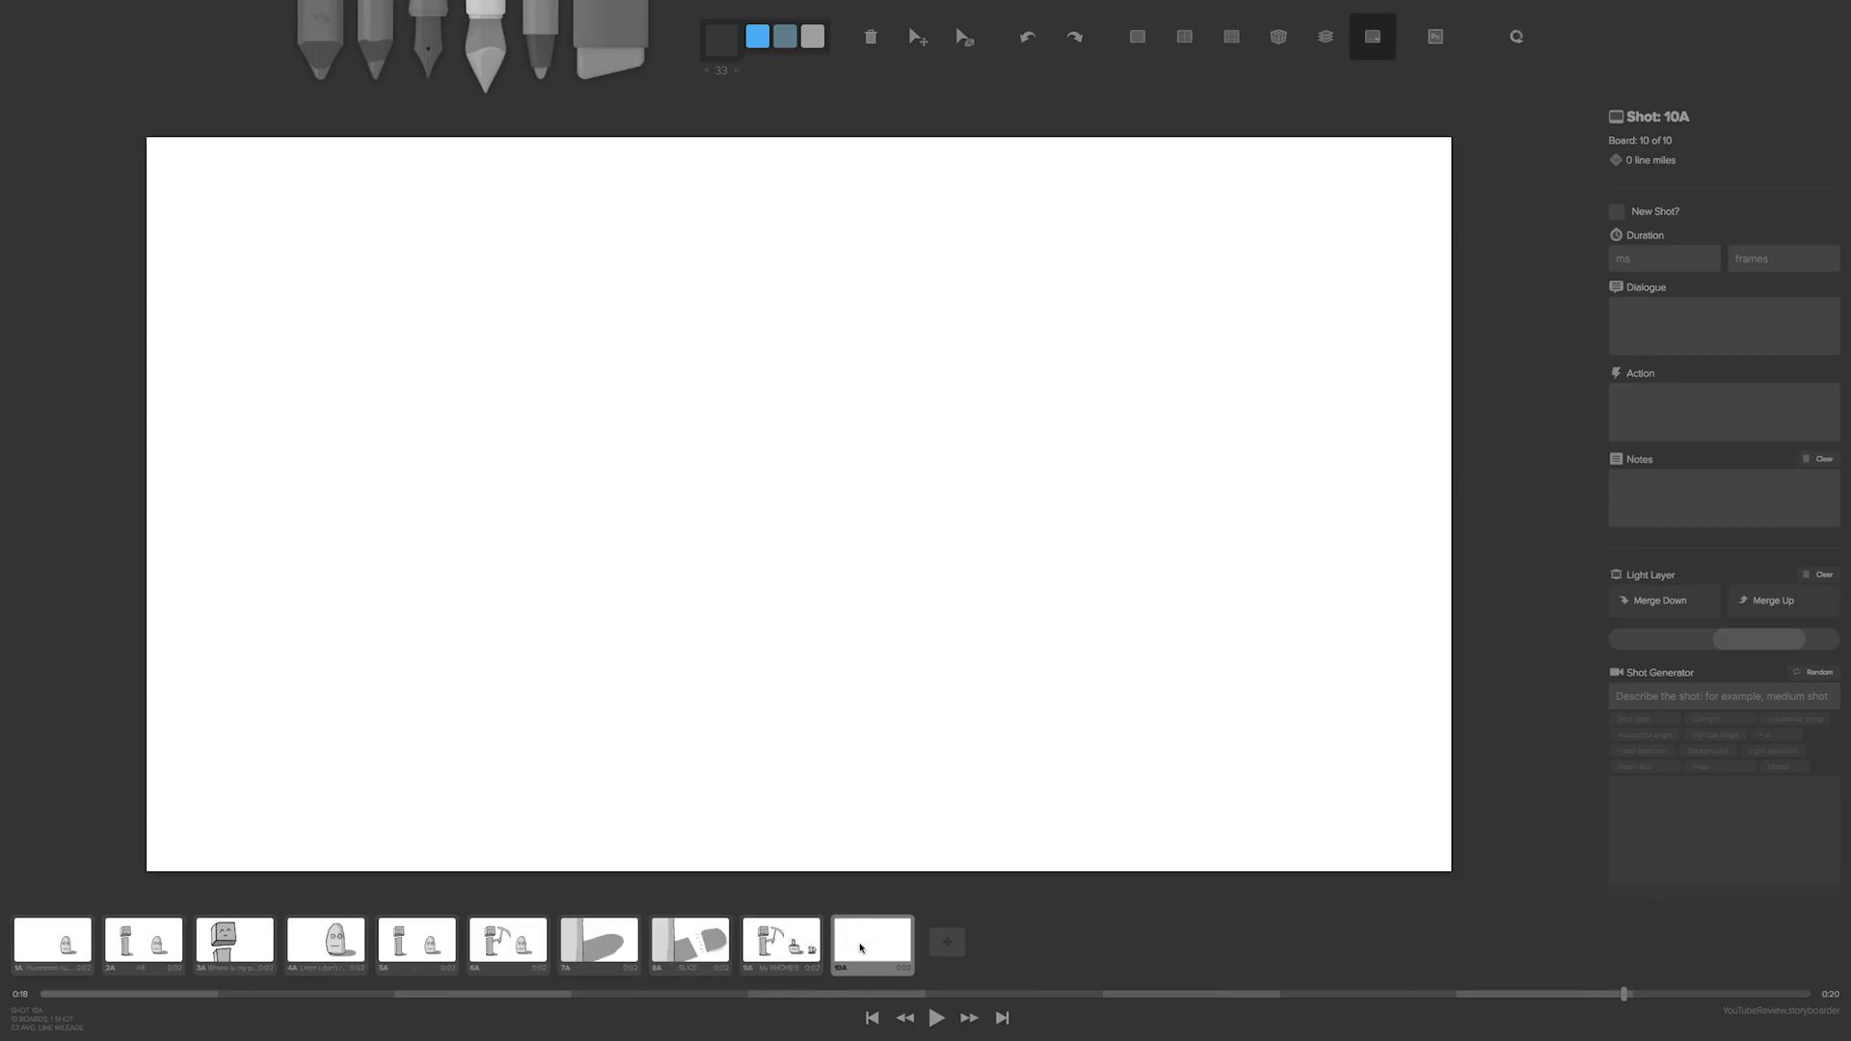
pyautogui.press('3')
pyautogui.moveTo(561, 740)
pyautogui.mouseDown()
pyautogui.moveTo(605, 496)
pyautogui.moveTo(600, 306)
pyautogui.moveTo(526, 309)
pyautogui.moveTo(506, 692)
pyautogui.moveTo(527, 734)
pyautogui.moveTo(573, 745)
pyautogui.mouseUp()
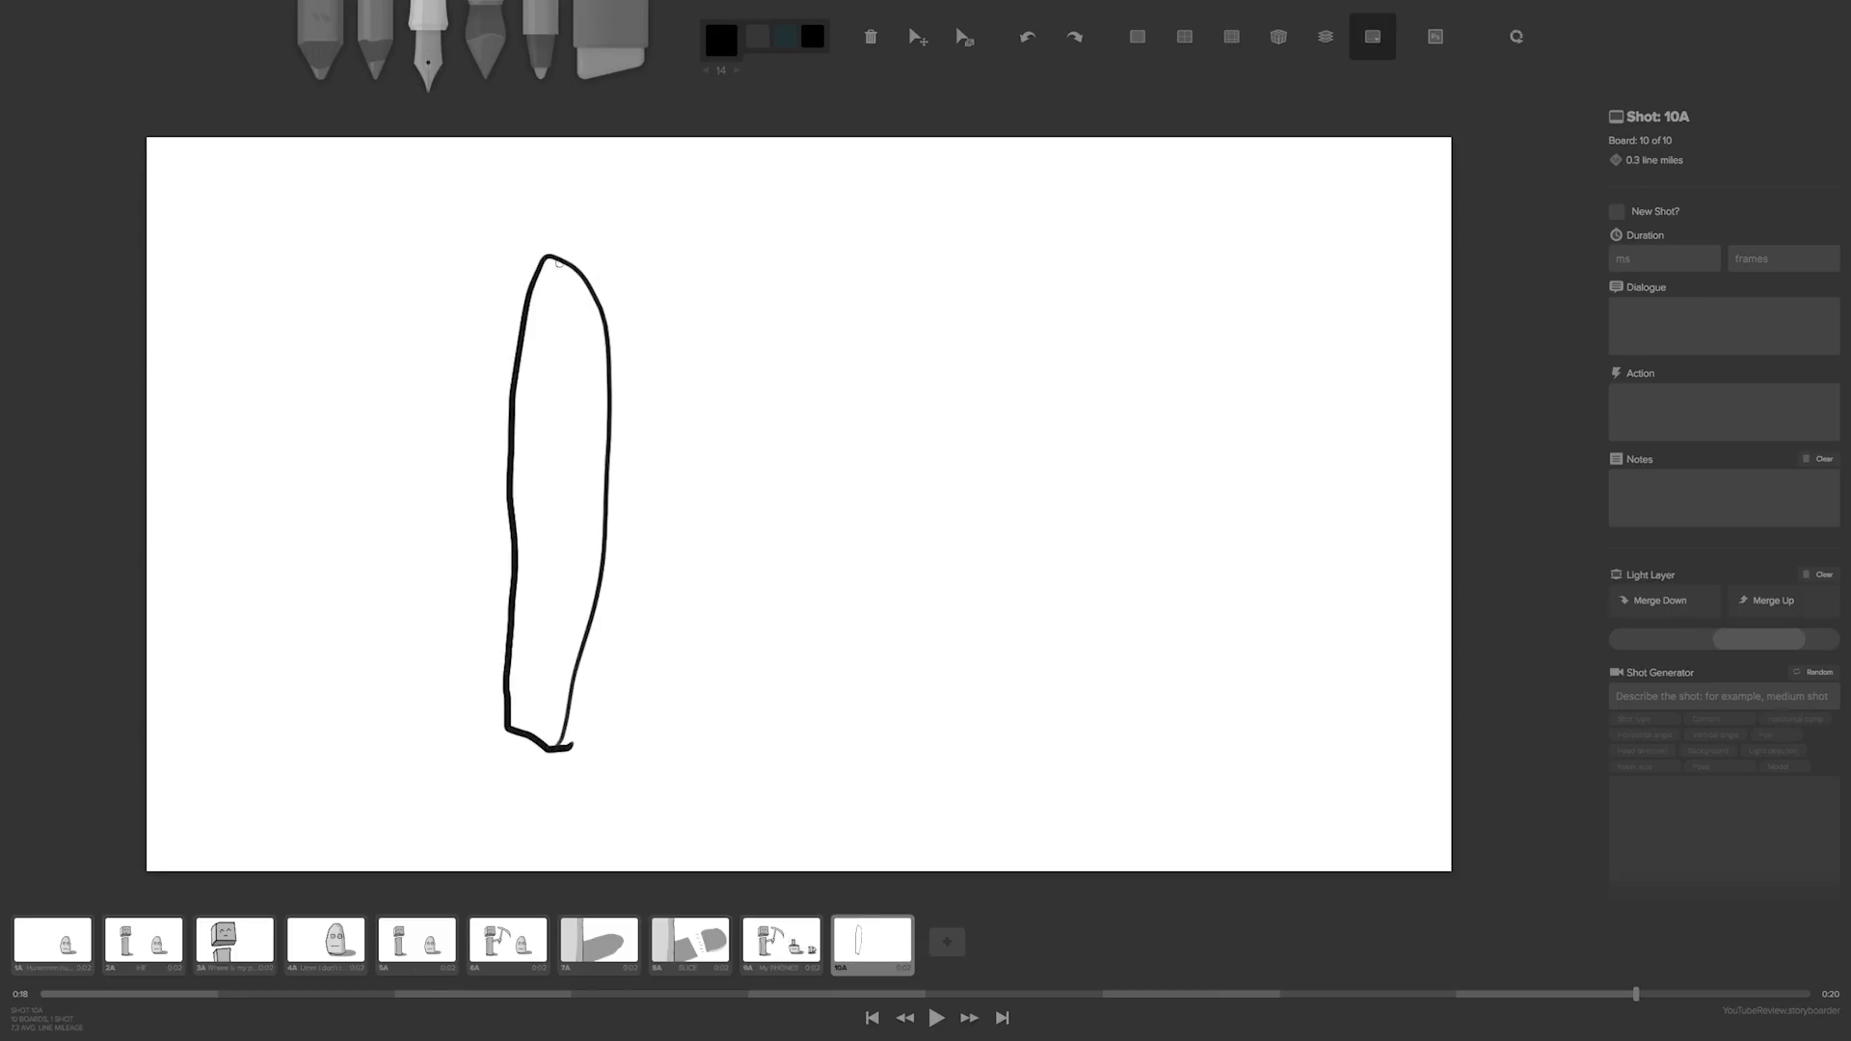
pyautogui.moveTo(562, 259)
pyautogui.mouseDown()
pyautogui.moveTo(970, 245)
pyautogui.moveTo(1169, 276)
pyautogui.moveTo(1255, 424)
pyautogui.moveTo(1190, 663)
pyautogui.moveTo(952, 732)
pyautogui.moveTo(516, 749)
pyautogui.mouseUp()
pyautogui.moveTo(1066, 326)
pyautogui.mouseDown()
pyautogui.moveTo(961, 429)
pyautogui.moveTo(943, 324)
pyautogui.mouseUp()
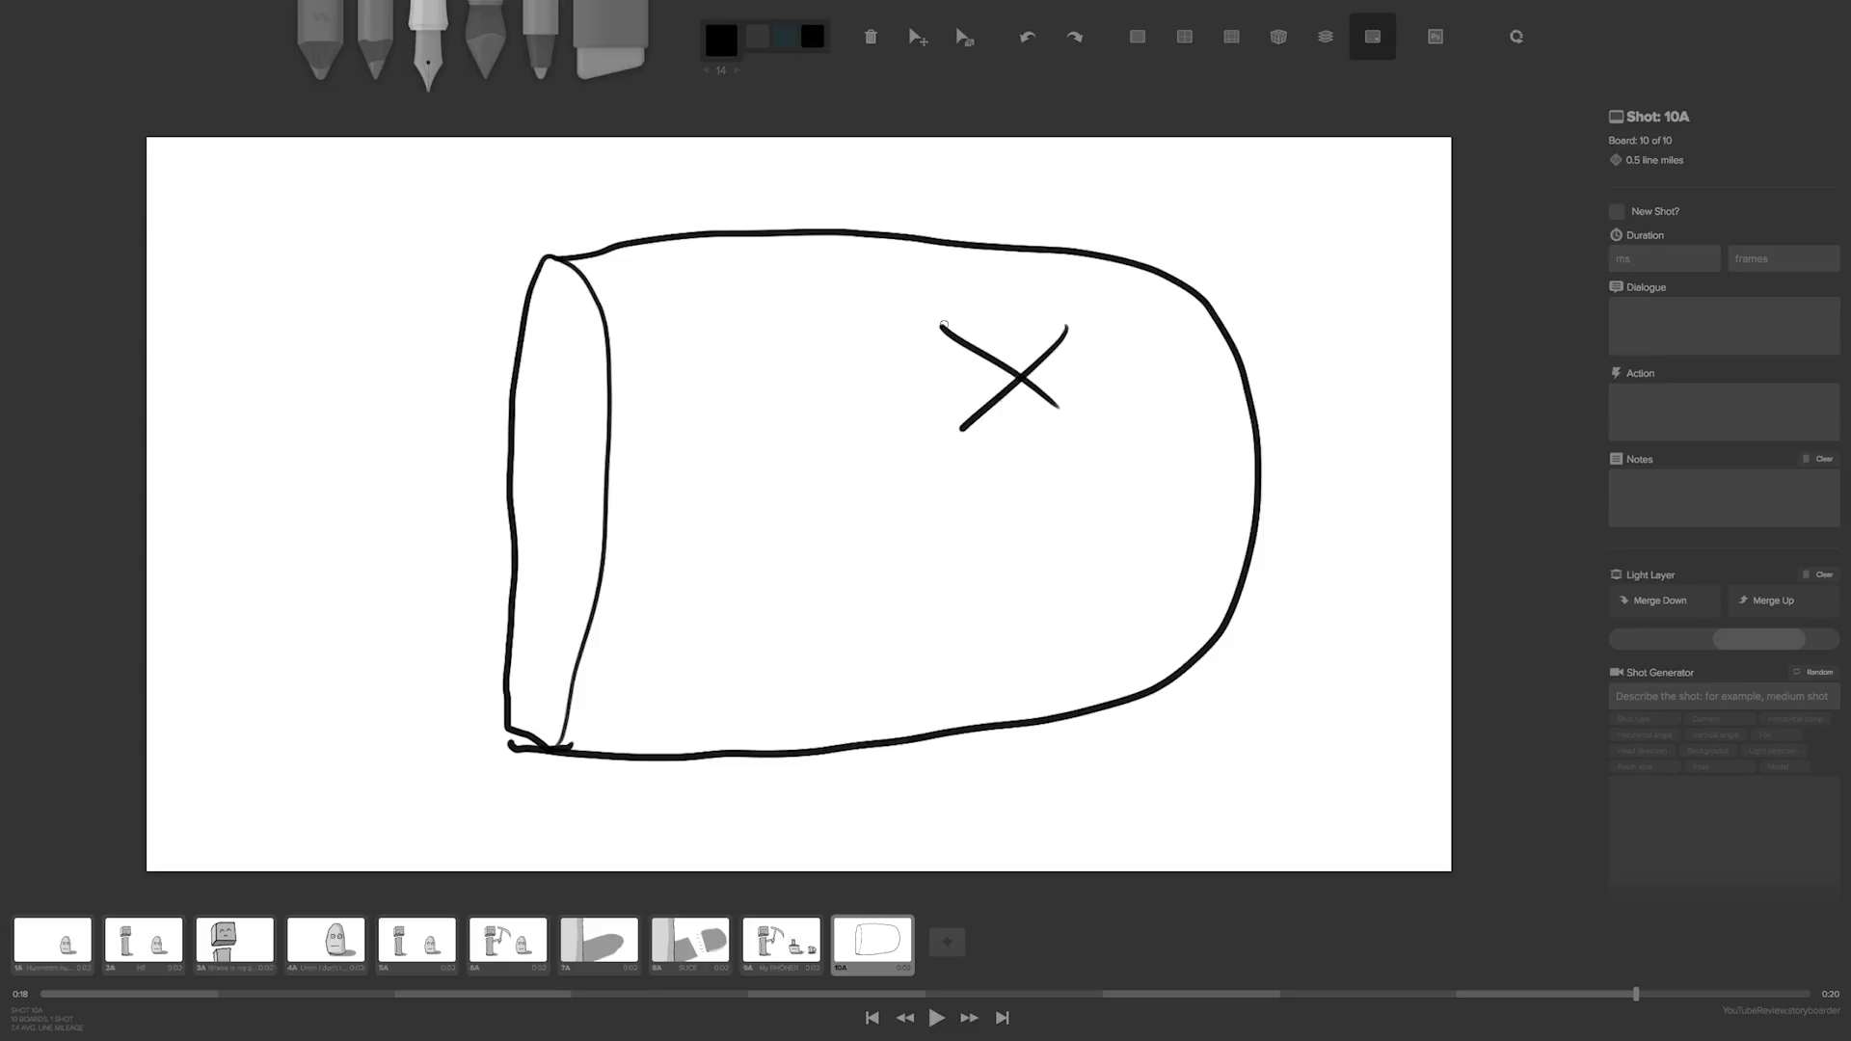
pyautogui.moveTo(1084, 563)
pyautogui.mouseDown()
pyautogui.moveTo(993, 684)
pyautogui.moveTo(933, 563)
pyautogui.mouseUp()
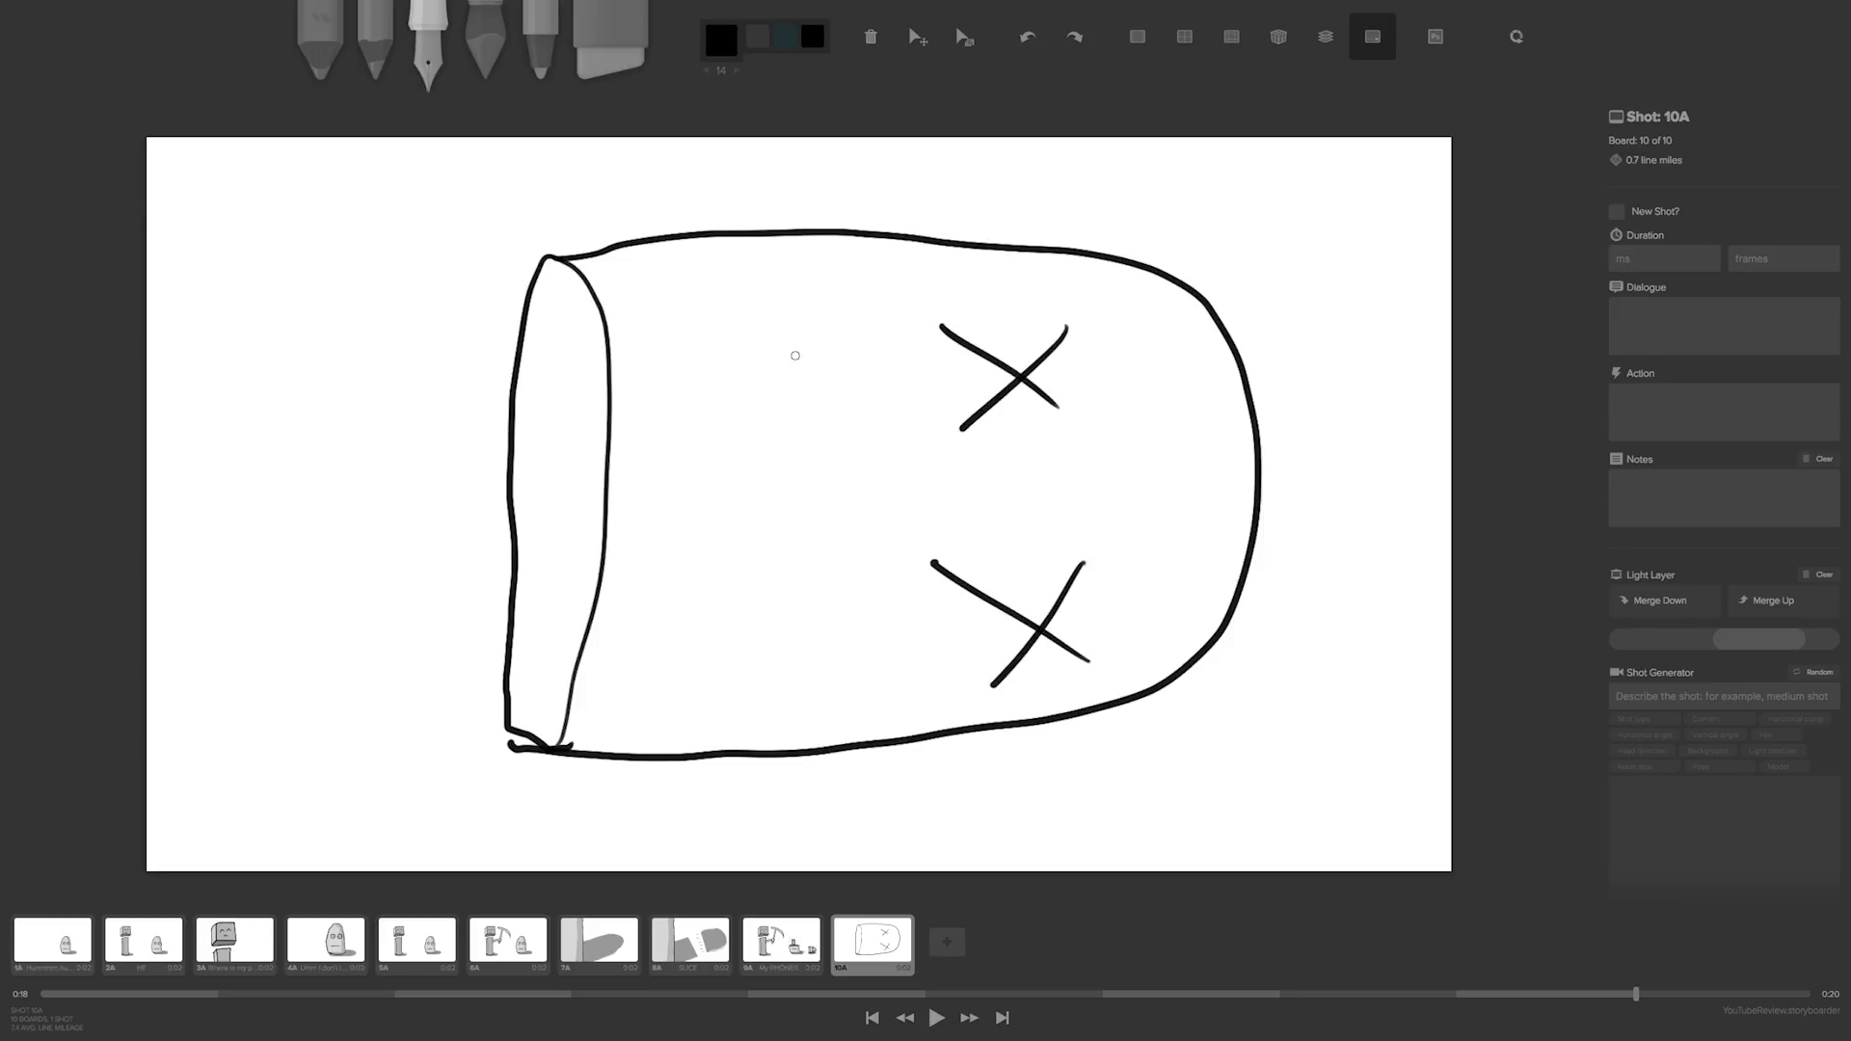
# - Fill the severed head with light grey using a size 57 brush, darken its underside and paint a ground shadow below it
pyautogui.click(485, 43)
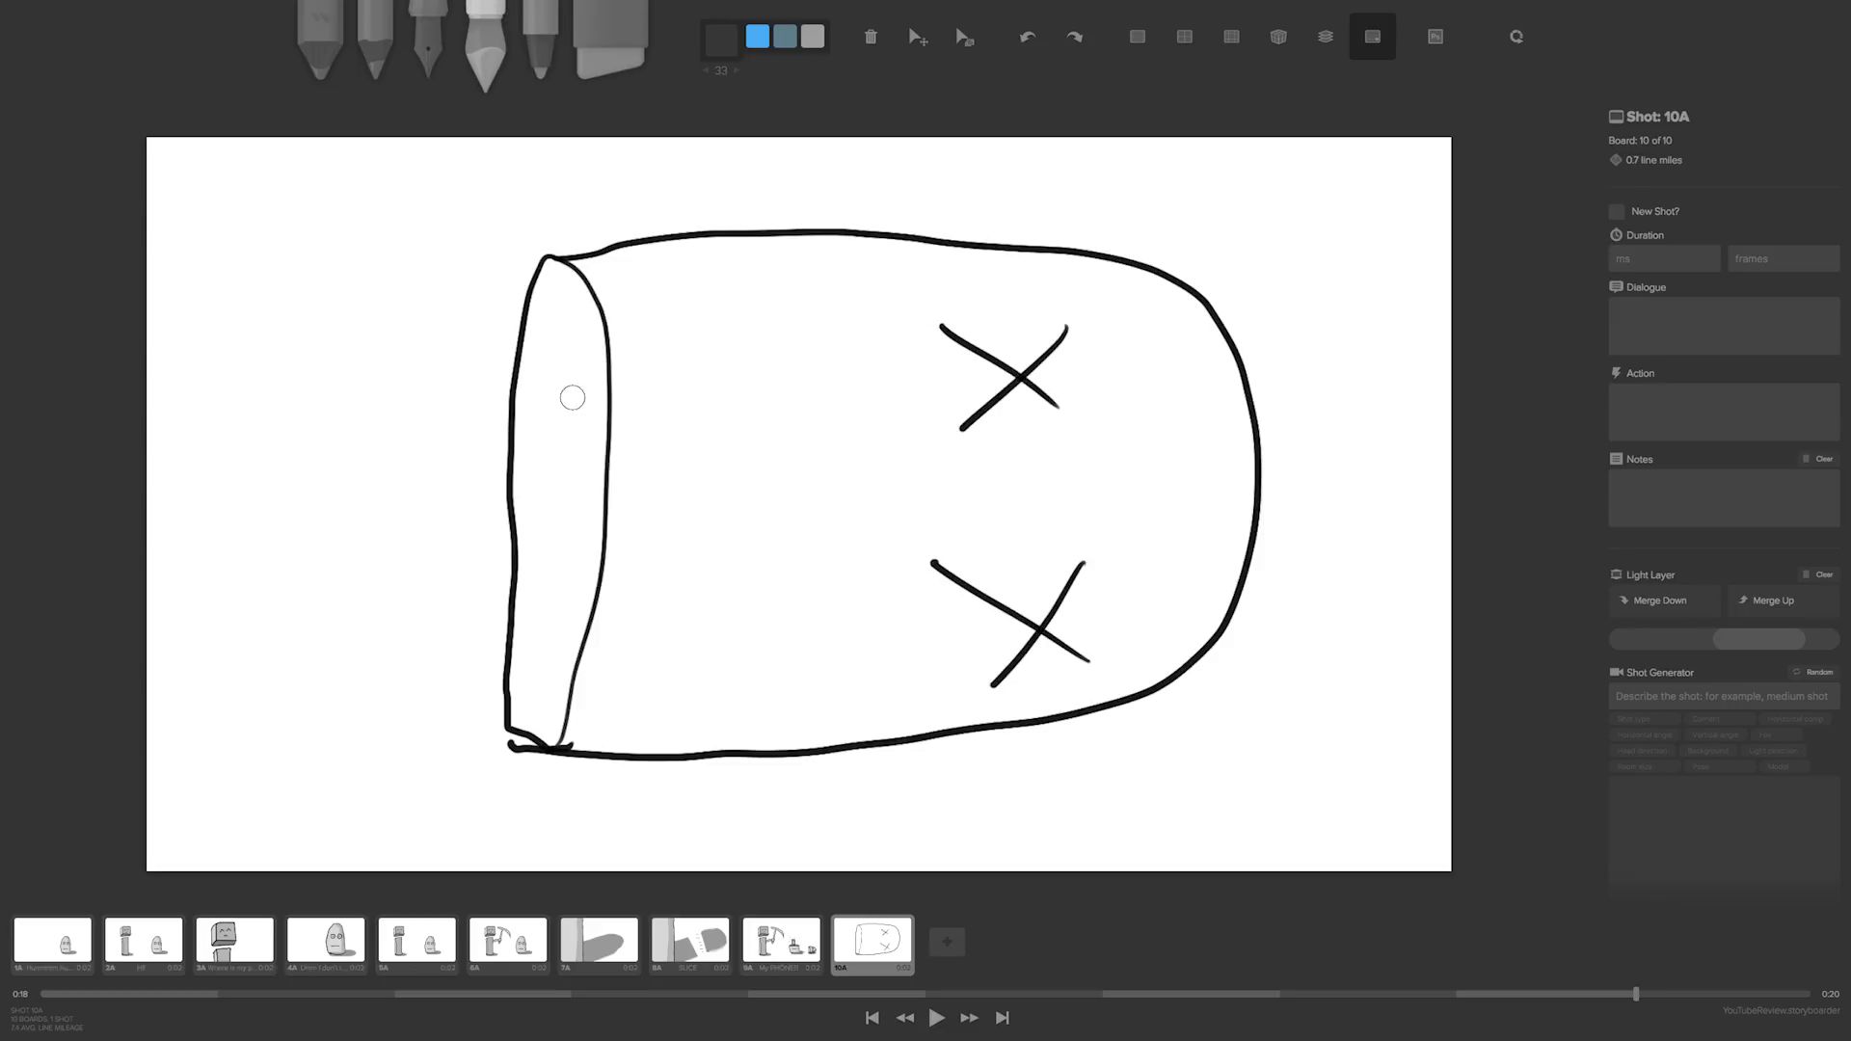
pyautogui.press(']')
pyautogui.press(']')
pyautogui.press(']')
pyautogui.moveTo(587, 327)
pyautogui.mouseDown()
pyautogui.moveTo(593, 466)
pyautogui.moveTo(560, 282)
pyautogui.moveTo(542, 531)
pyautogui.moveTo(569, 616)
pyautogui.moveTo(595, 576)
pyautogui.moveTo(530, 726)
pyautogui.moveTo(533, 523)
pyautogui.moveTo(553, 749)
pyautogui.moveTo(612, 725)
pyautogui.moveTo(1132, 690)
pyautogui.moveTo(1247, 559)
pyautogui.moveTo(1177, 617)
pyautogui.moveTo(974, 677)
pyautogui.moveTo(732, 714)
pyautogui.moveTo(582, 712)
pyautogui.moveTo(753, 730)
pyautogui.moveTo(538, 719)
pyautogui.moveTo(718, 730)
pyautogui.moveTo(566, 729)
pyautogui.moveTo(662, 752)
pyautogui.moveTo(1063, 678)
pyautogui.moveTo(1148, 623)
pyautogui.moveTo(1075, 622)
pyautogui.moveTo(880, 448)
pyautogui.moveTo(891, 593)
pyautogui.moveTo(946, 663)
pyautogui.moveTo(1029, 626)
pyautogui.moveTo(815, 632)
pyautogui.moveTo(726, 525)
pyautogui.moveTo(661, 478)
pyautogui.moveTo(629, 481)
pyautogui.moveTo(603, 510)
pyautogui.moveTo(796, 655)
pyautogui.moveTo(678, 616)
pyautogui.moveTo(822, 681)
pyautogui.moveTo(703, 688)
pyautogui.moveTo(559, 656)
pyautogui.moveTo(607, 696)
pyautogui.moveTo(876, 686)
pyautogui.moveTo(957, 660)
pyautogui.moveTo(1109, 680)
pyautogui.moveTo(1104, 556)
pyautogui.moveTo(1113, 608)
pyautogui.moveTo(1161, 548)
pyautogui.moveTo(1179, 605)
pyautogui.moveTo(1239, 524)
pyautogui.moveTo(1231, 540)
pyautogui.moveTo(1232, 426)
pyautogui.moveTo(1193, 329)
pyautogui.moveTo(1211, 372)
pyautogui.moveTo(1196, 482)
pyautogui.moveTo(1126, 308)
pyautogui.moveTo(1164, 476)
pyautogui.moveTo(1051, 509)
pyautogui.moveTo(752, 463)
pyautogui.moveTo(649, 483)
pyautogui.moveTo(652, 355)
pyautogui.moveTo(934, 360)
pyautogui.moveTo(1074, 454)
pyautogui.moveTo(1065, 376)
pyautogui.moveTo(1150, 472)
pyautogui.moveTo(1137, 517)
pyautogui.moveTo(1091, 305)
pyautogui.moveTo(1142, 289)
pyautogui.moveTo(1045, 260)
pyautogui.moveTo(579, 271)
pyautogui.moveTo(913, 289)
pyautogui.moveTo(630, 291)
pyautogui.moveTo(682, 322)
pyautogui.moveTo(790, 256)
pyautogui.moveTo(913, 252)
pyautogui.moveTo(1109, 282)
pyautogui.mouseUp()
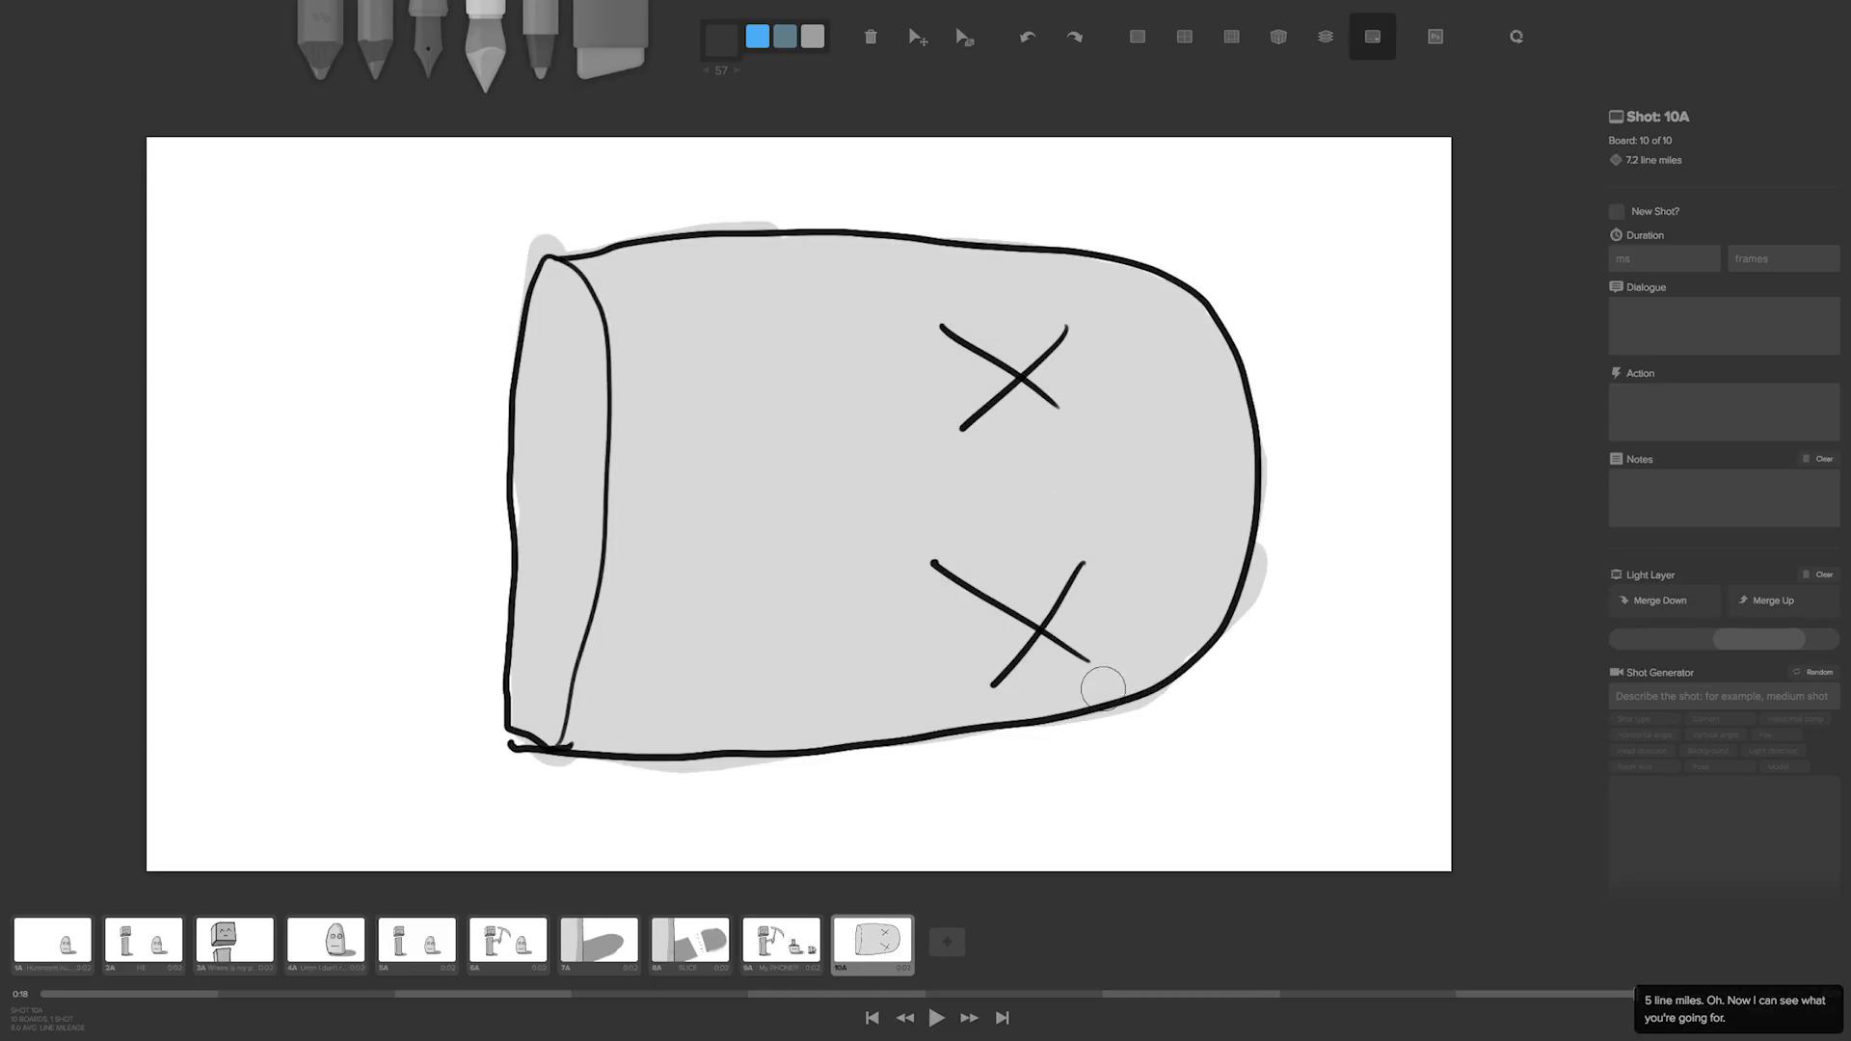
pyautogui.moveTo(1231, 604)
pyautogui.mouseDown()
pyautogui.moveTo(1118, 686)
pyautogui.moveTo(985, 710)
pyautogui.moveTo(562, 736)
pyautogui.mouseUp()
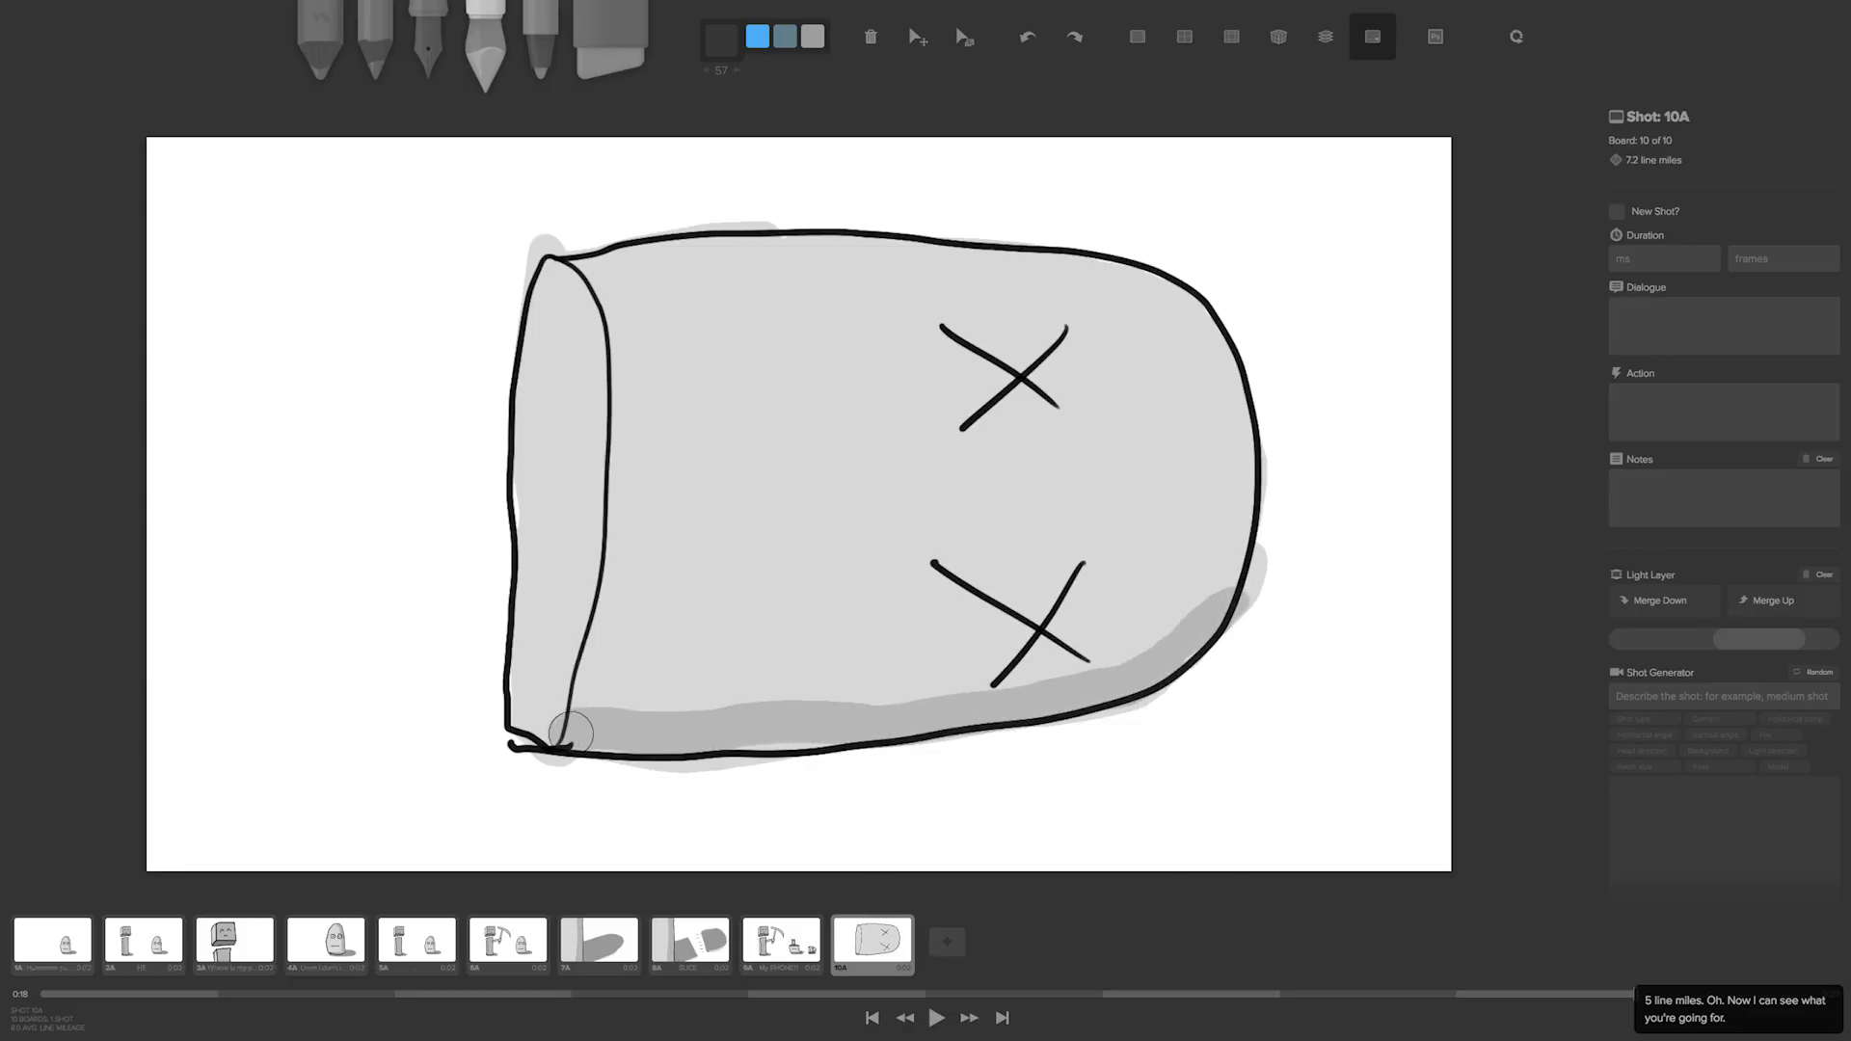
pyautogui.moveTo(1038, 685)
pyautogui.mouseDown()
pyautogui.moveTo(1187, 640)
pyautogui.moveTo(1236, 566)
pyautogui.moveTo(980, 695)
pyautogui.moveTo(581, 697)
pyautogui.moveTo(612, 731)
pyautogui.moveTo(519, 772)
pyautogui.moveTo(494, 746)
pyautogui.moveTo(630, 785)
pyautogui.moveTo(1239, 696)
pyautogui.moveTo(1116, 723)
pyautogui.moveTo(1210, 714)
pyautogui.moveTo(1197, 681)
pyautogui.moveTo(1229, 705)
pyautogui.moveTo(1170, 711)
pyautogui.moveTo(1268, 710)
pyautogui.moveTo(1168, 708)
pyautogui.moveTo(843, 766)
pyautogui.moveTo(648, 776)
pyautogui.moveTo(548, 773)
pyautogui.moveTo(496, 744)
pyautogui.moveTo(514, 745)
pyautogui.moveTo(519, 761)
pyautogui.moveTo(487, 758)
pyautogui.moveTo(715, 791)
pyautogui.moveTo(1275, 704)
pyautogui.moveTo(1250, 696)
pyautogui.moveTo(1287, 715)
pyautogui.moveTo(829, 771)
pyautogui.moveTo(566, 770)
pyautogui.moveTo(582, 779)
pyautogui.moveTo(530, 762)
pyautogui.moveTo(854, 770)
pyautogui.moveTo(1271, 721)
pyautogui.moveTo(675, 776)
pyautogui.moveTo(906, 771)
pyautogui.moveTo(615, 777)
pyautogui.moveTo(496, 754)
pyautogui.moveTo(839, 776)
pyautogui.moveTo(1196, 743)
pyautogui.mouseUp()
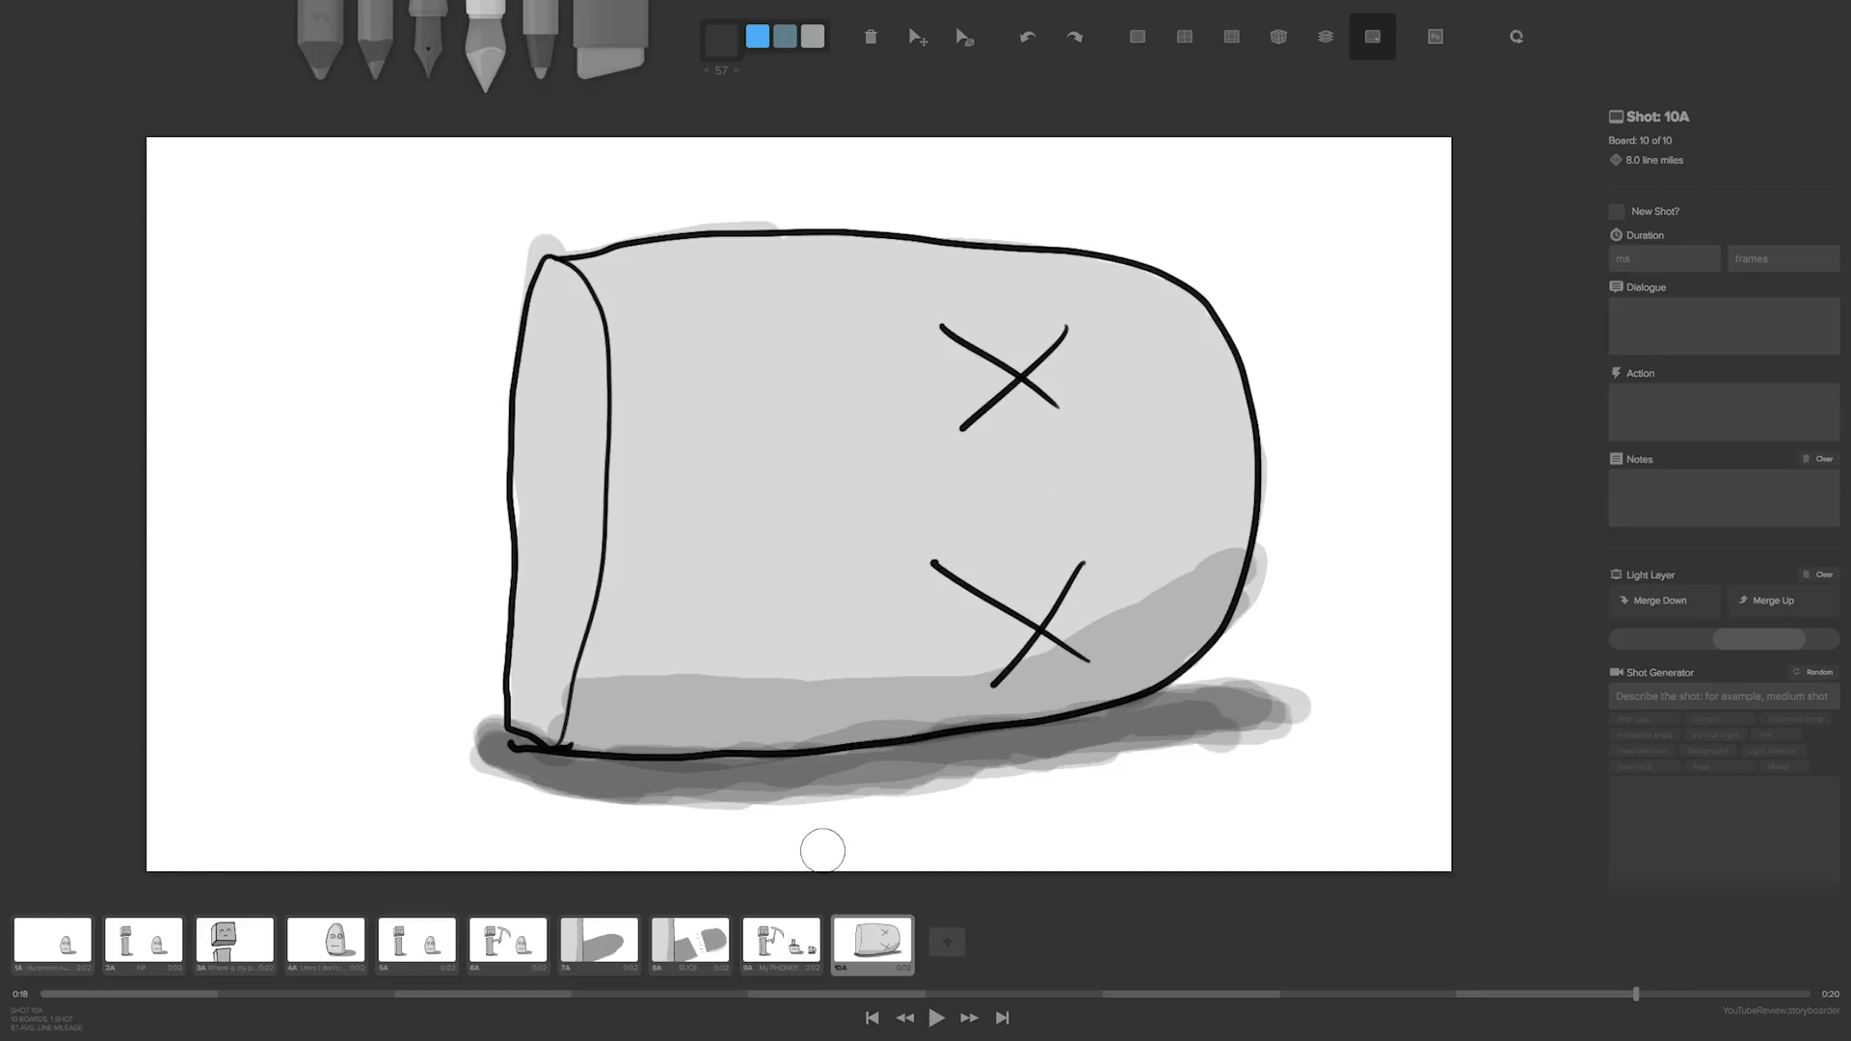
# - Draw a straight black mouth on the severed head with a red tongue sticking out of it
pyautogui.press('3')
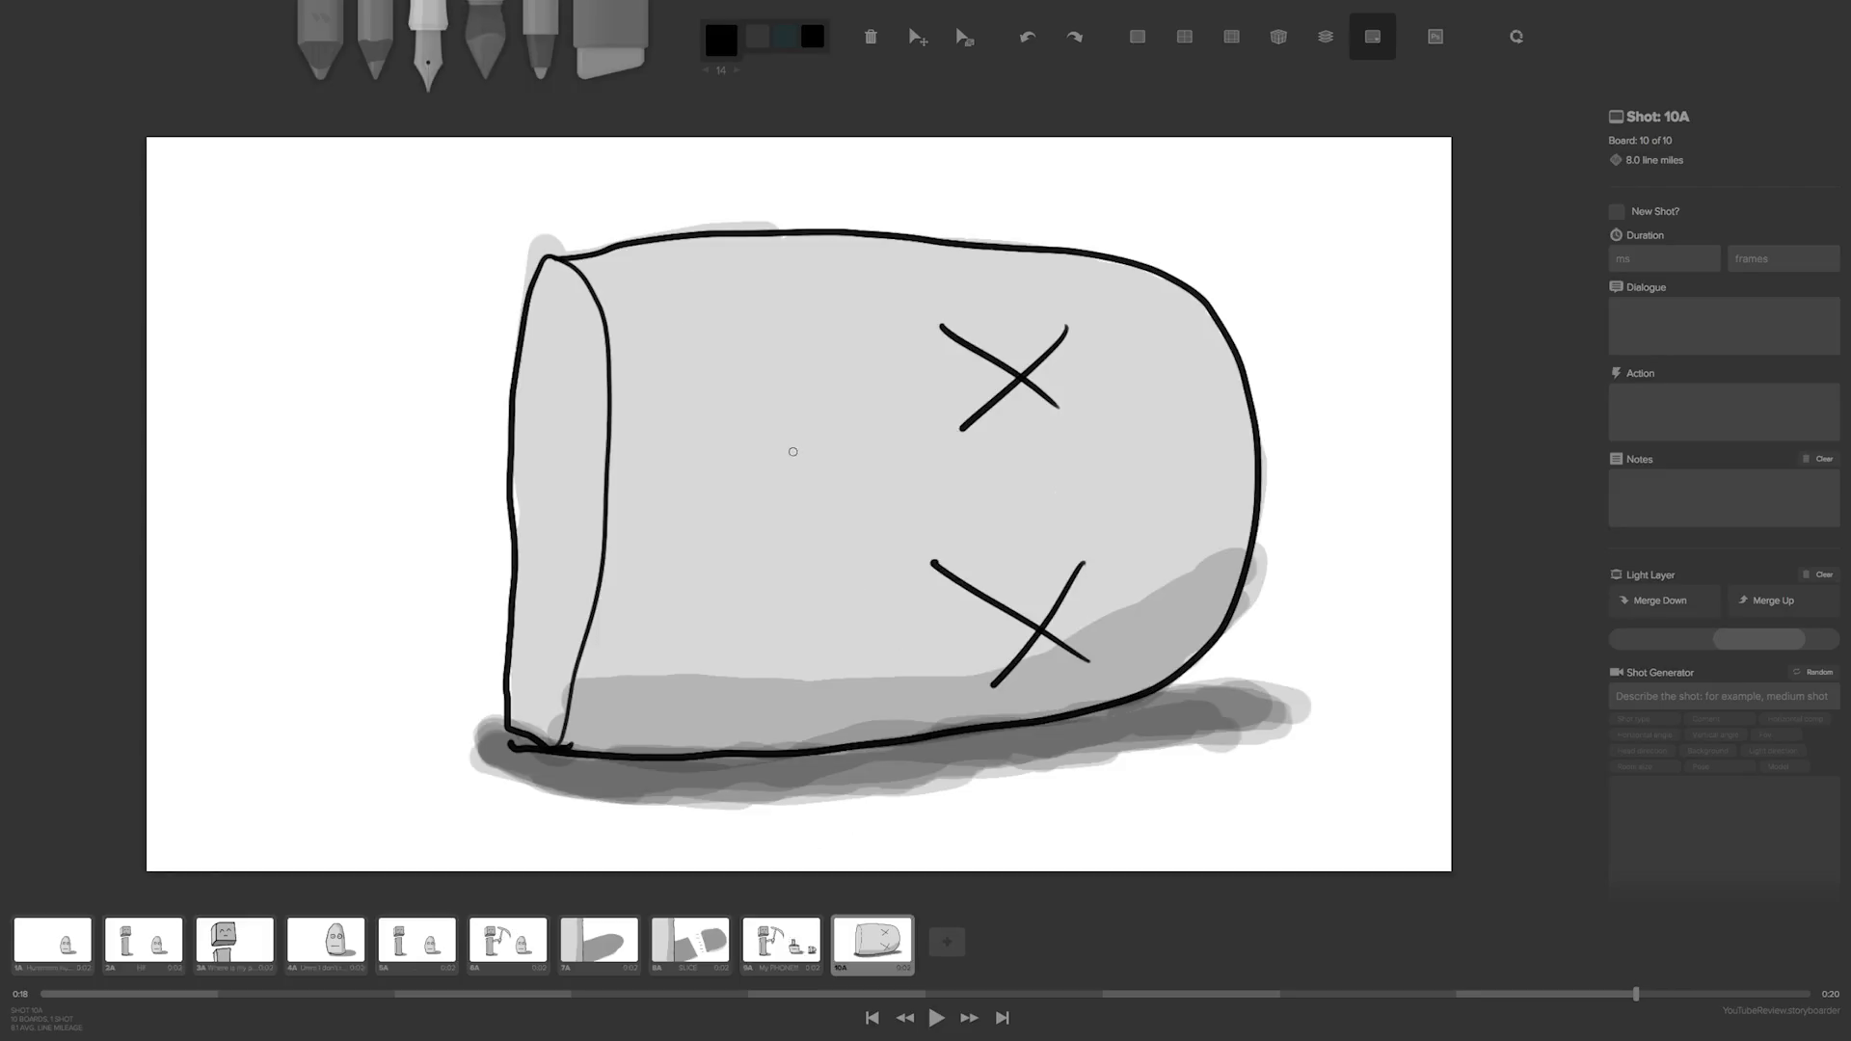
pyautogui.moveTo(752, 382); pyautogui.dragTo(795, 625)
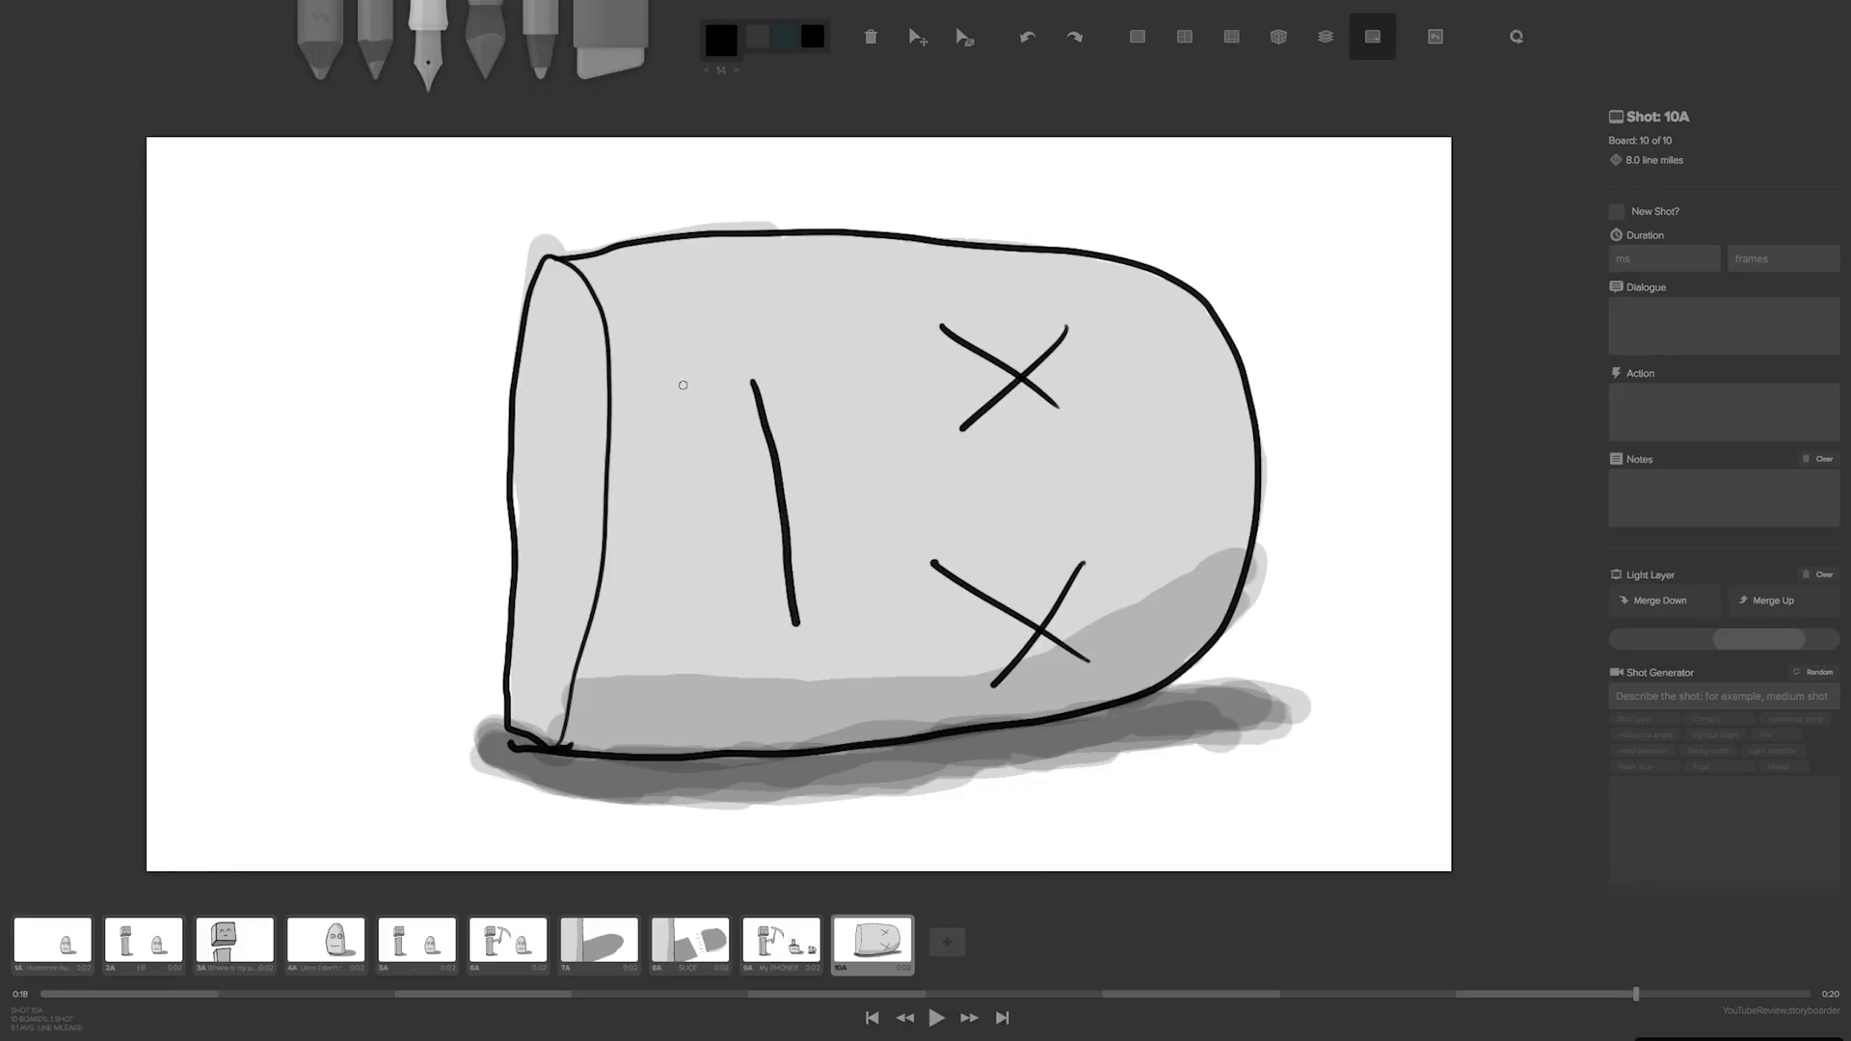
pyautogui.press('5')
pyautogui.press('0')
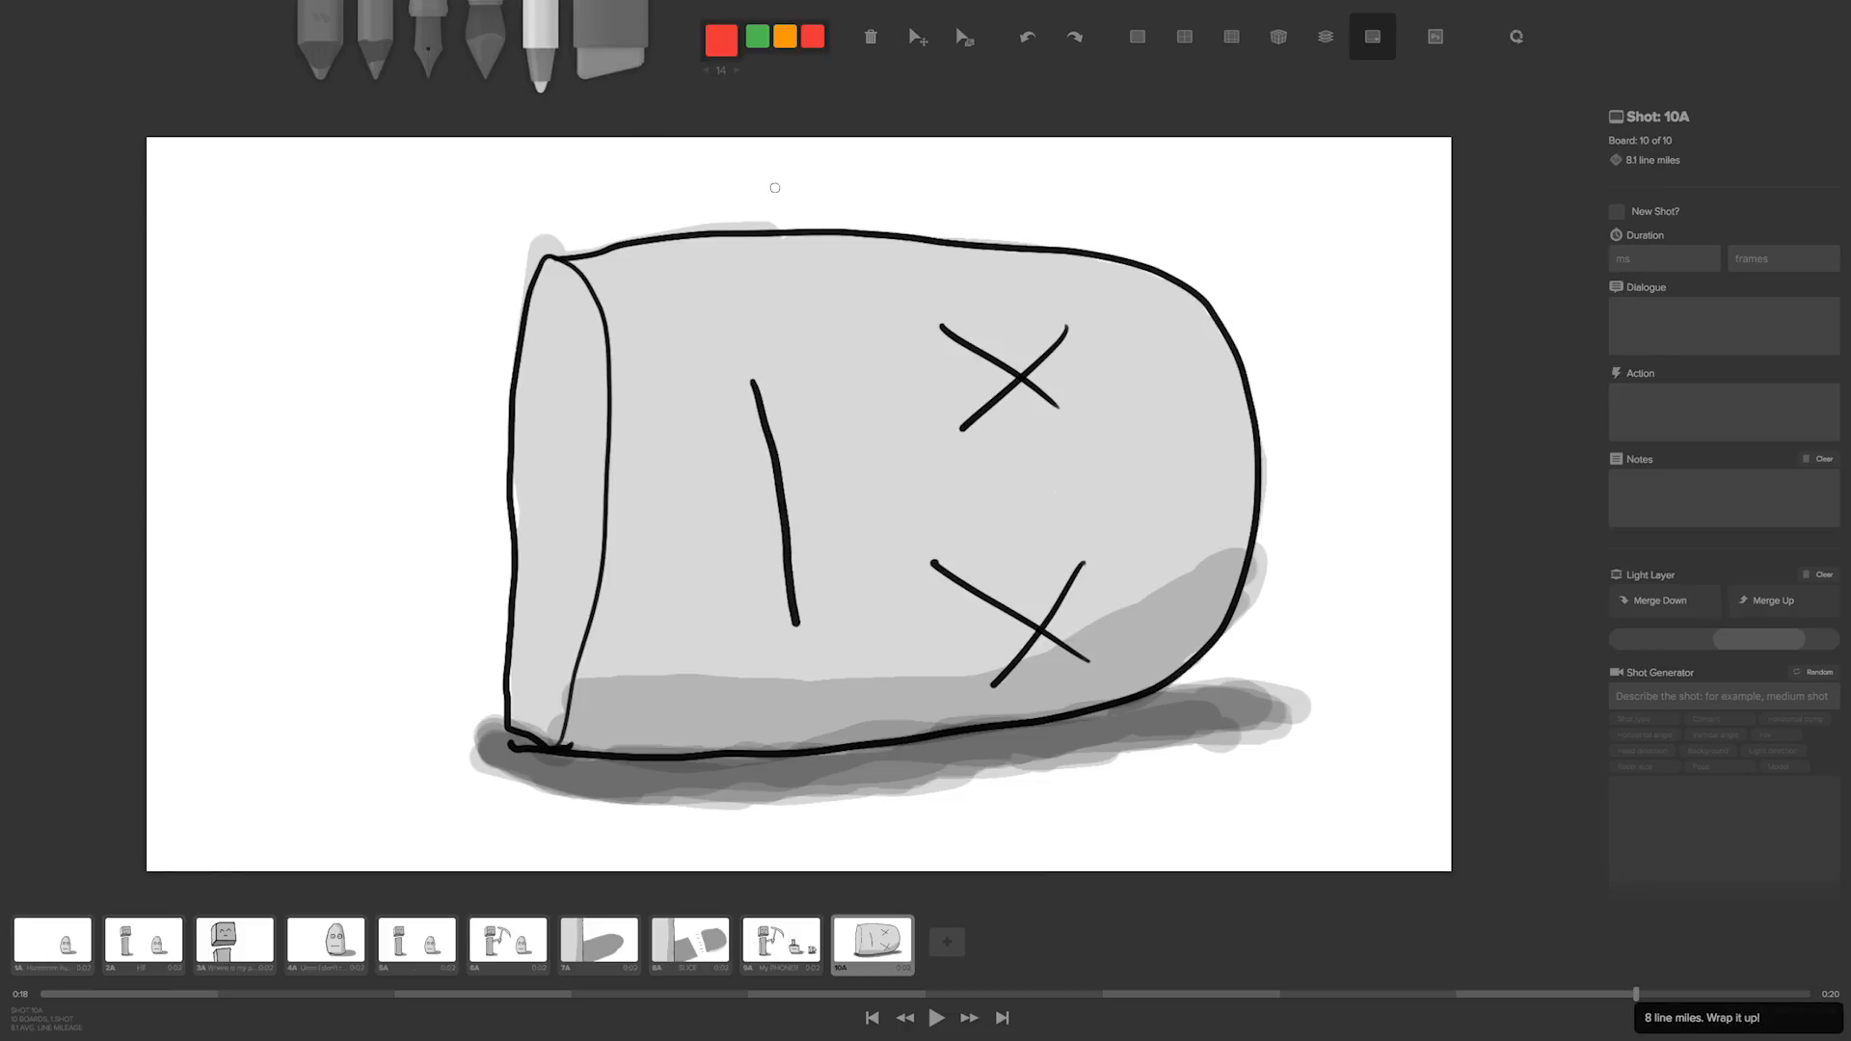
pyautogui.moveTo(773, 474)
pyautogui.mouseDown()
pyautogui.moveTo(705, 494)
pyautogui.moveTo(671, 533)
pyautogui.moveTo(786, 551)
pyautogui.mouseUp()
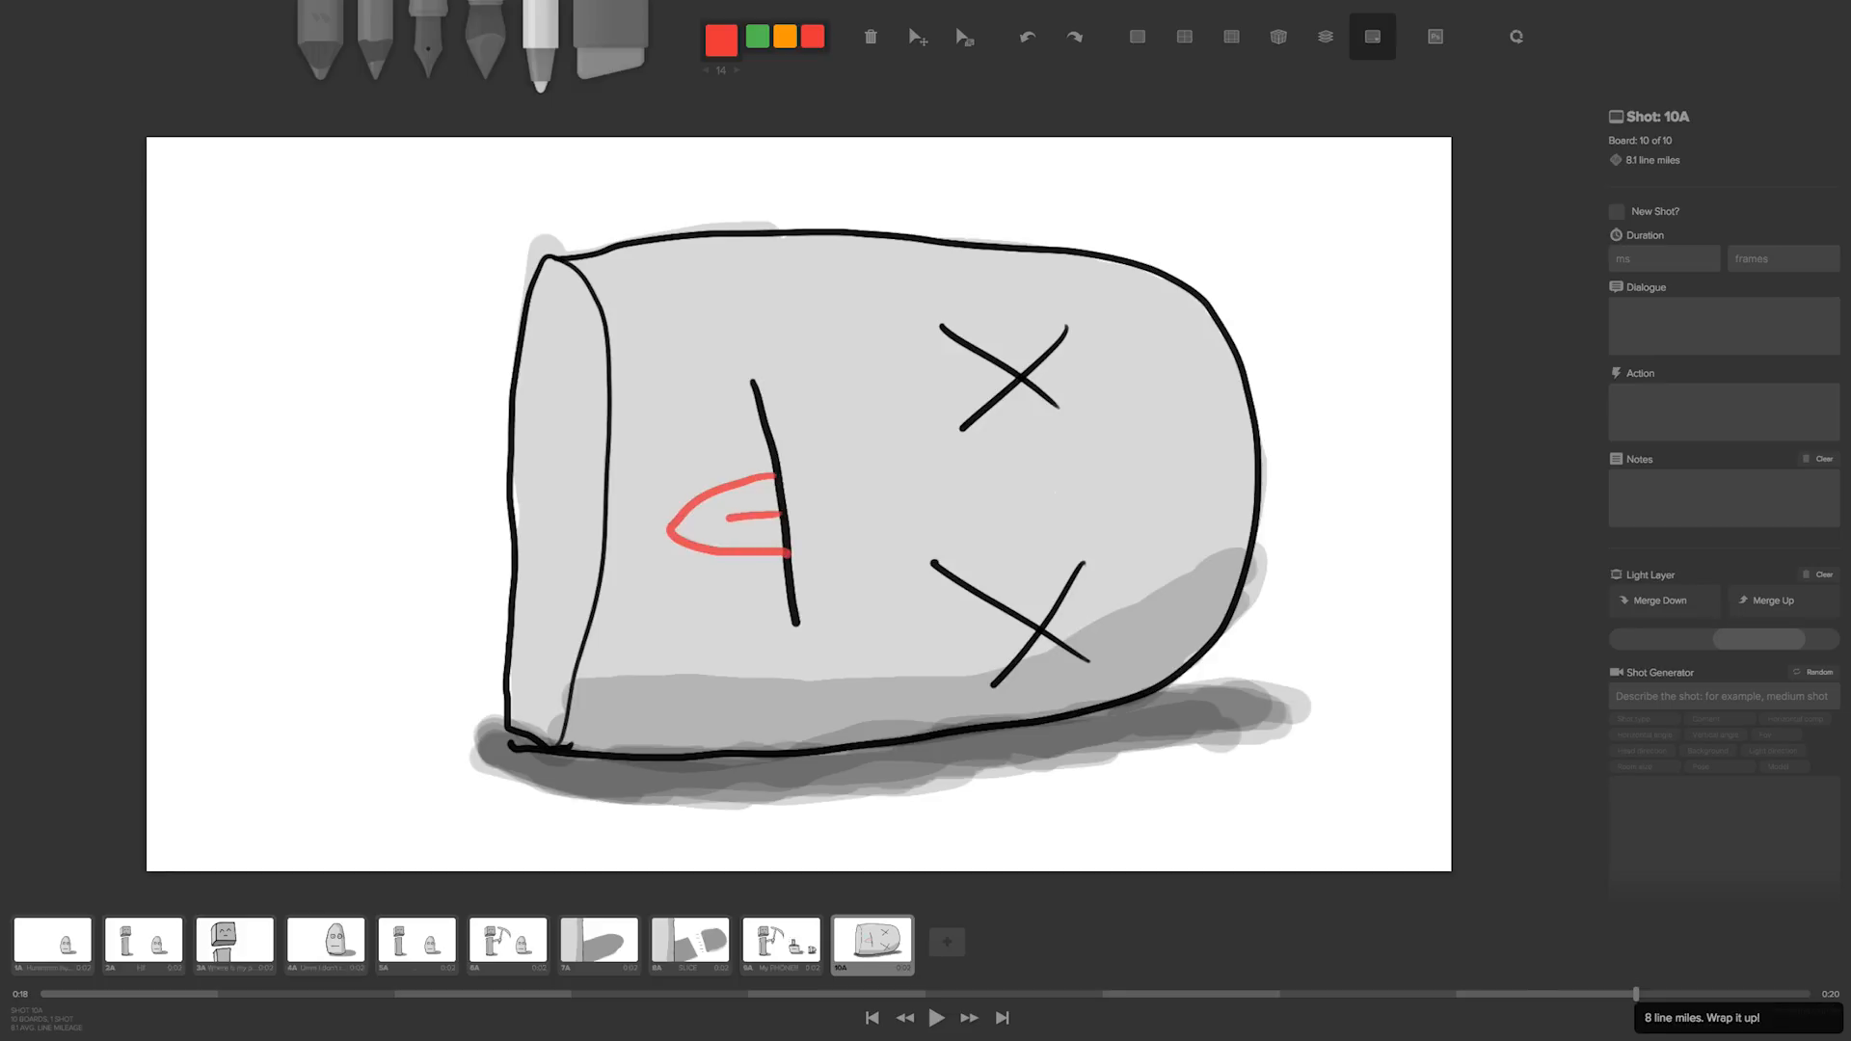
# - Set the tenth board's dialogue to "FIN"
pyautogui.click(1723, 325)
pyautogui.write('FIN')
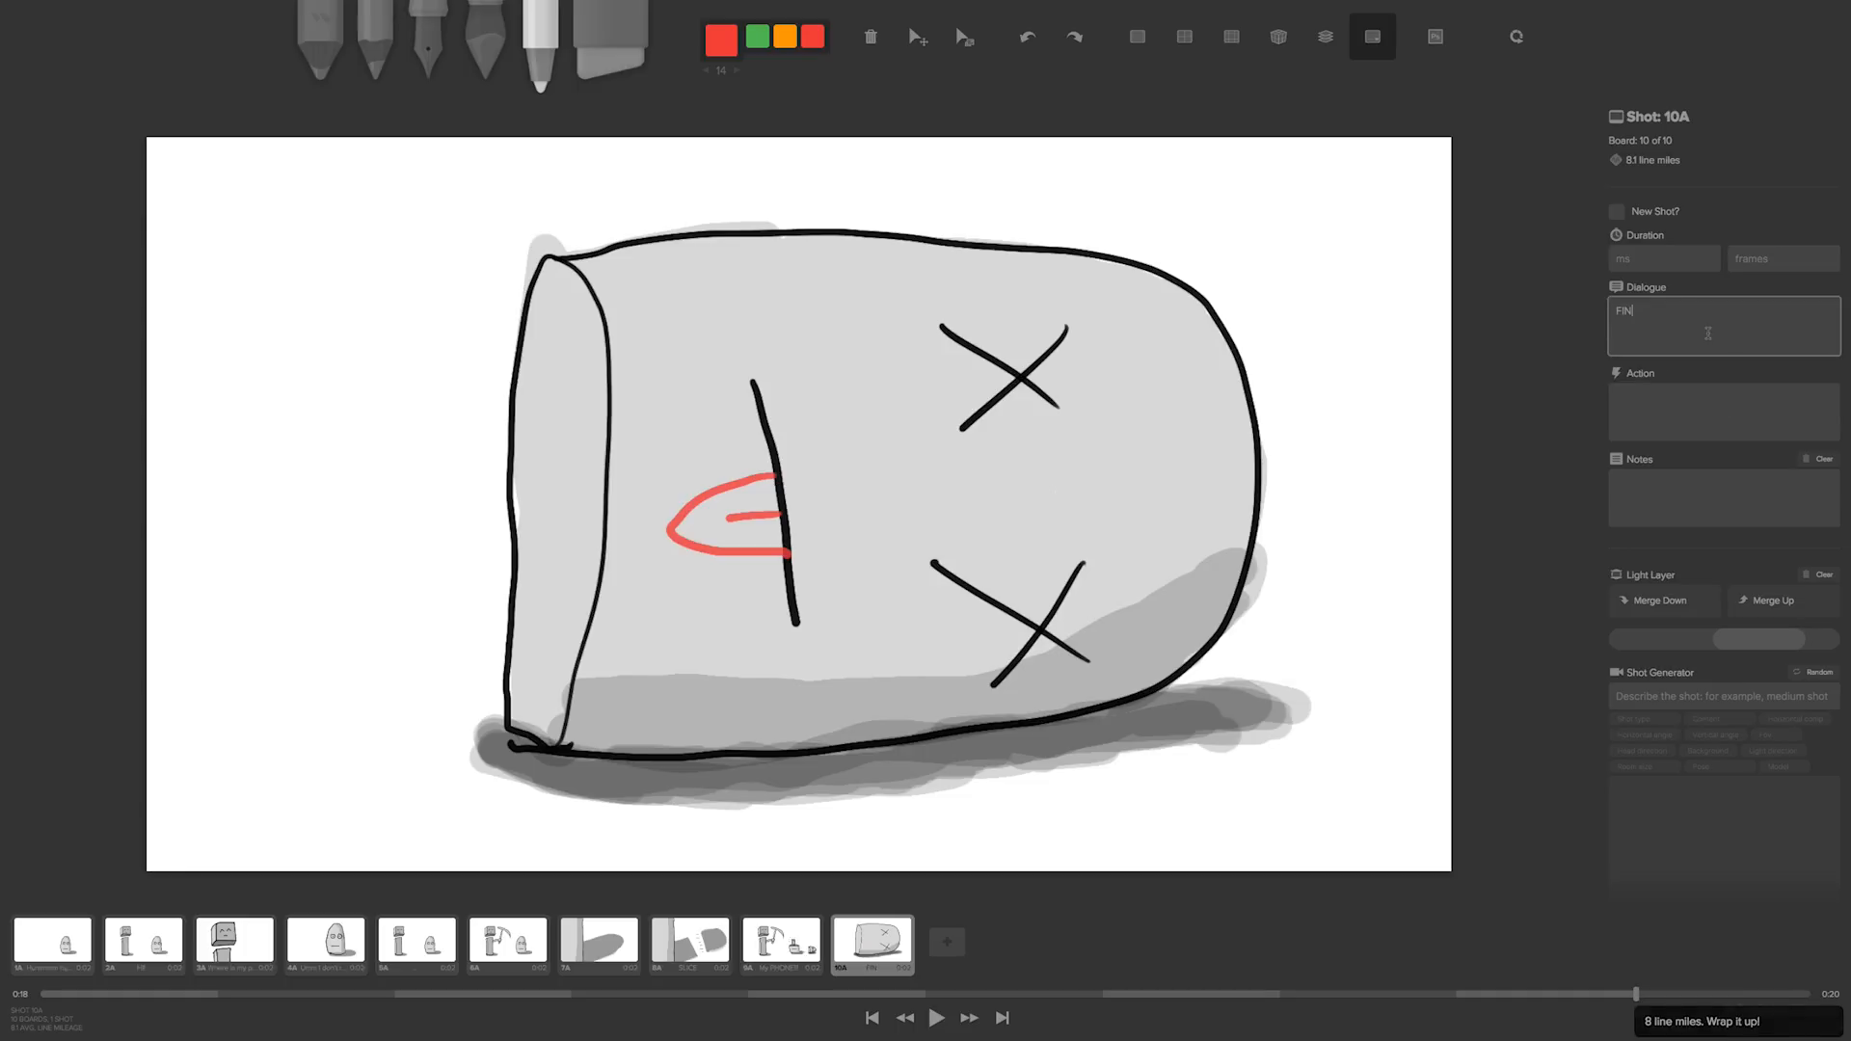
# - Play the whole captioned sequence from the first board to the closing board
pyautogui.click(40, 944)
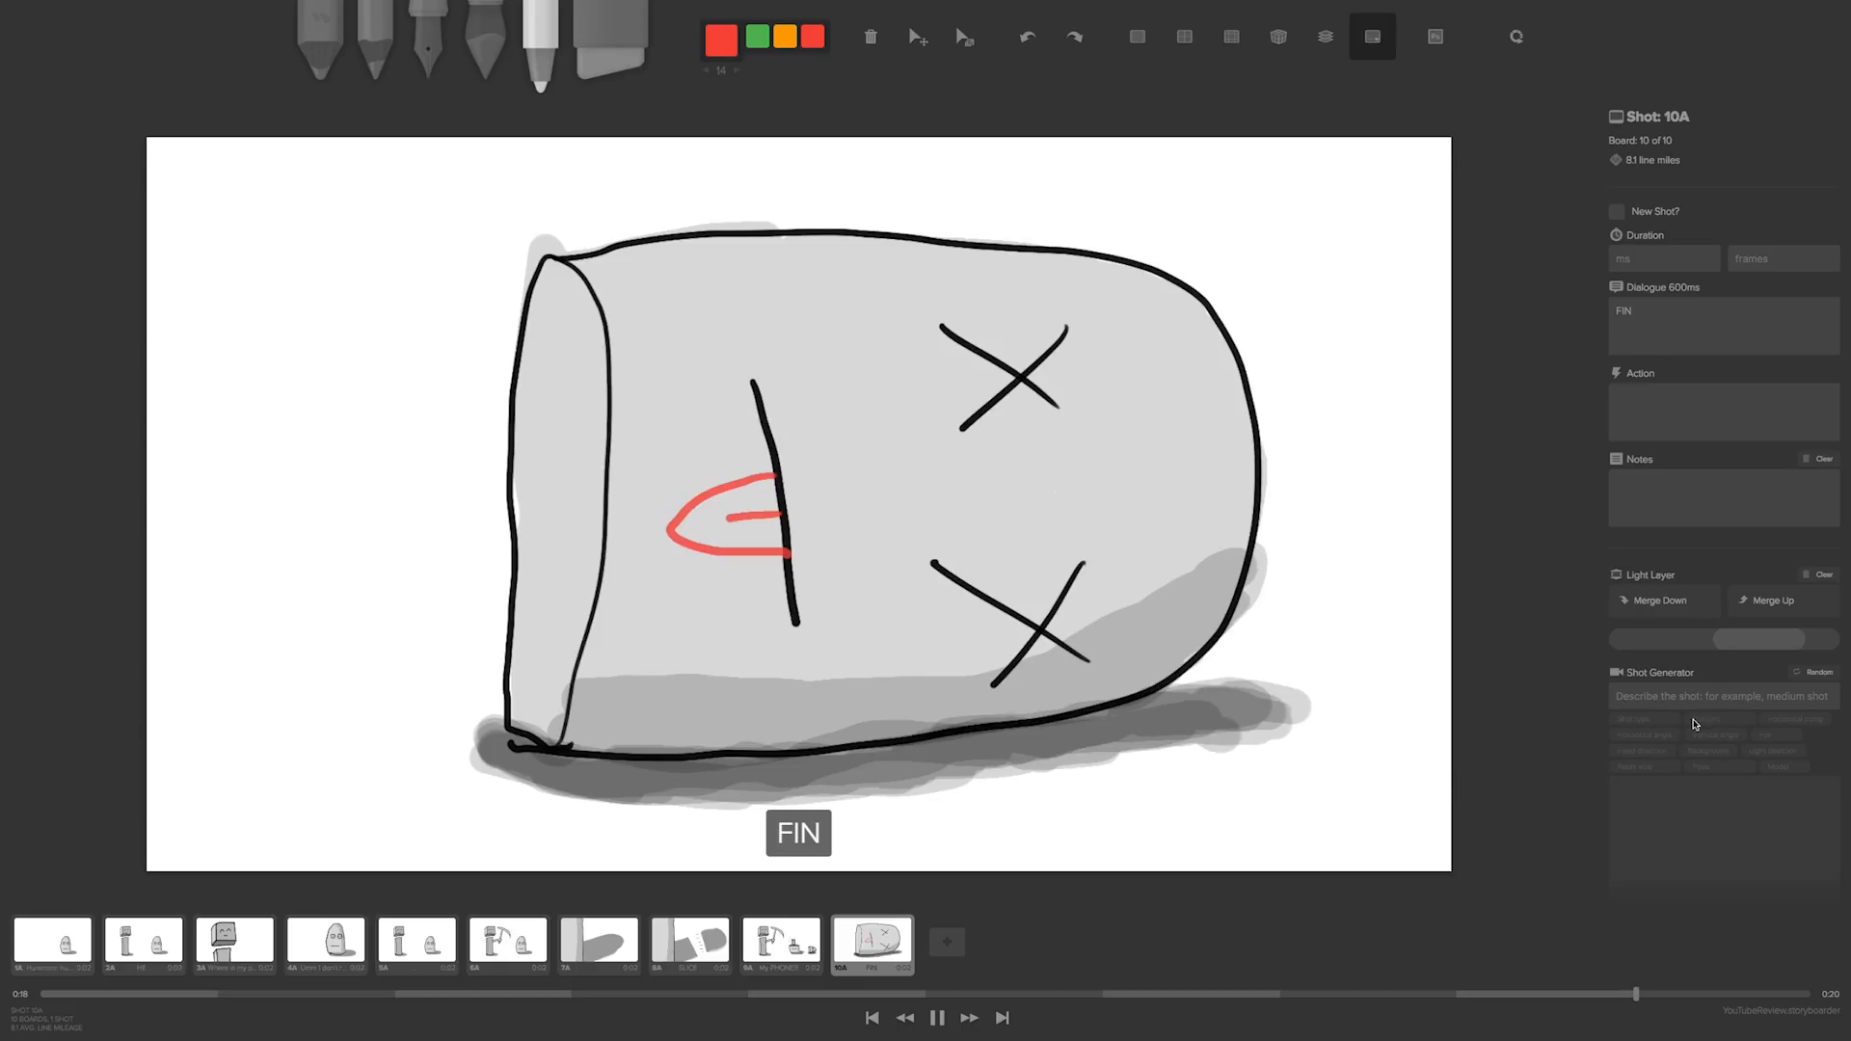
pyautogui.scroll(-2, 1692, 771)
pyautogui.scroll(2, 1683, 776)
# - Export the scene for Final Cut Pro X and Premiere
pyautogui.moveTo(268, 11)
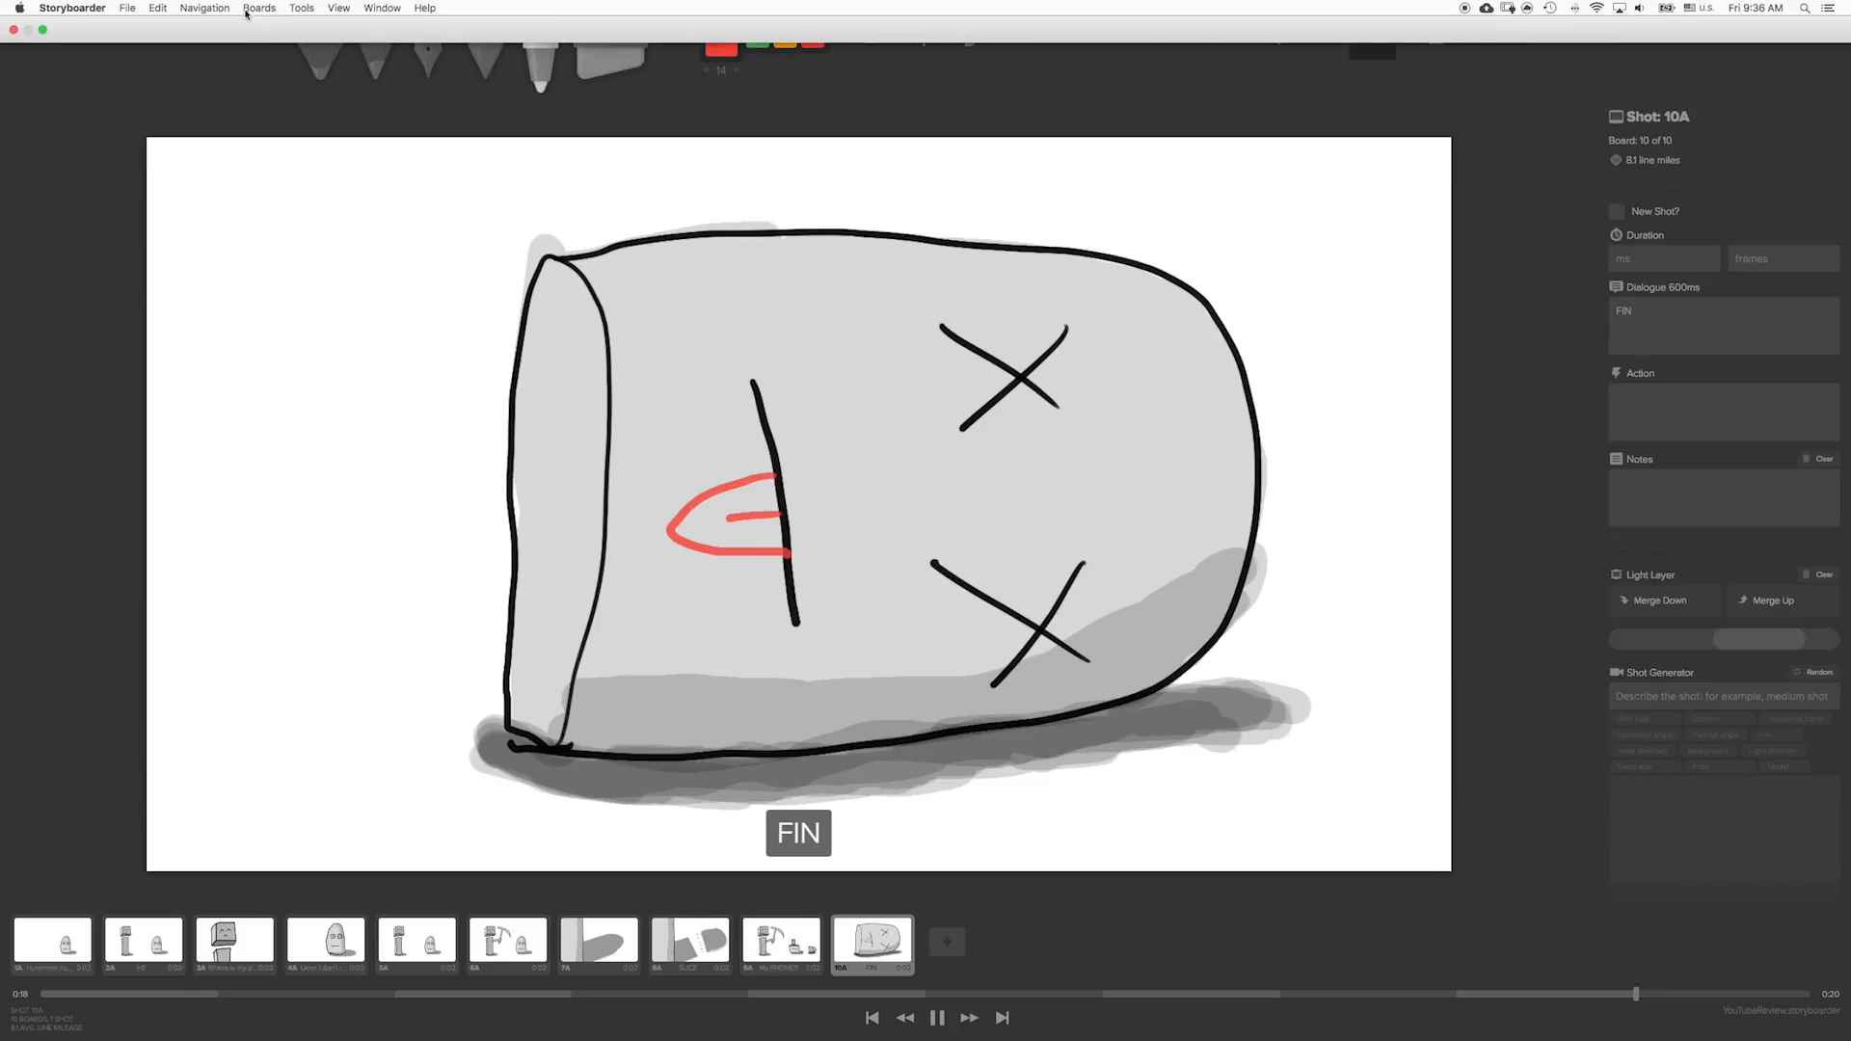
pyautogui.click(128, 8)
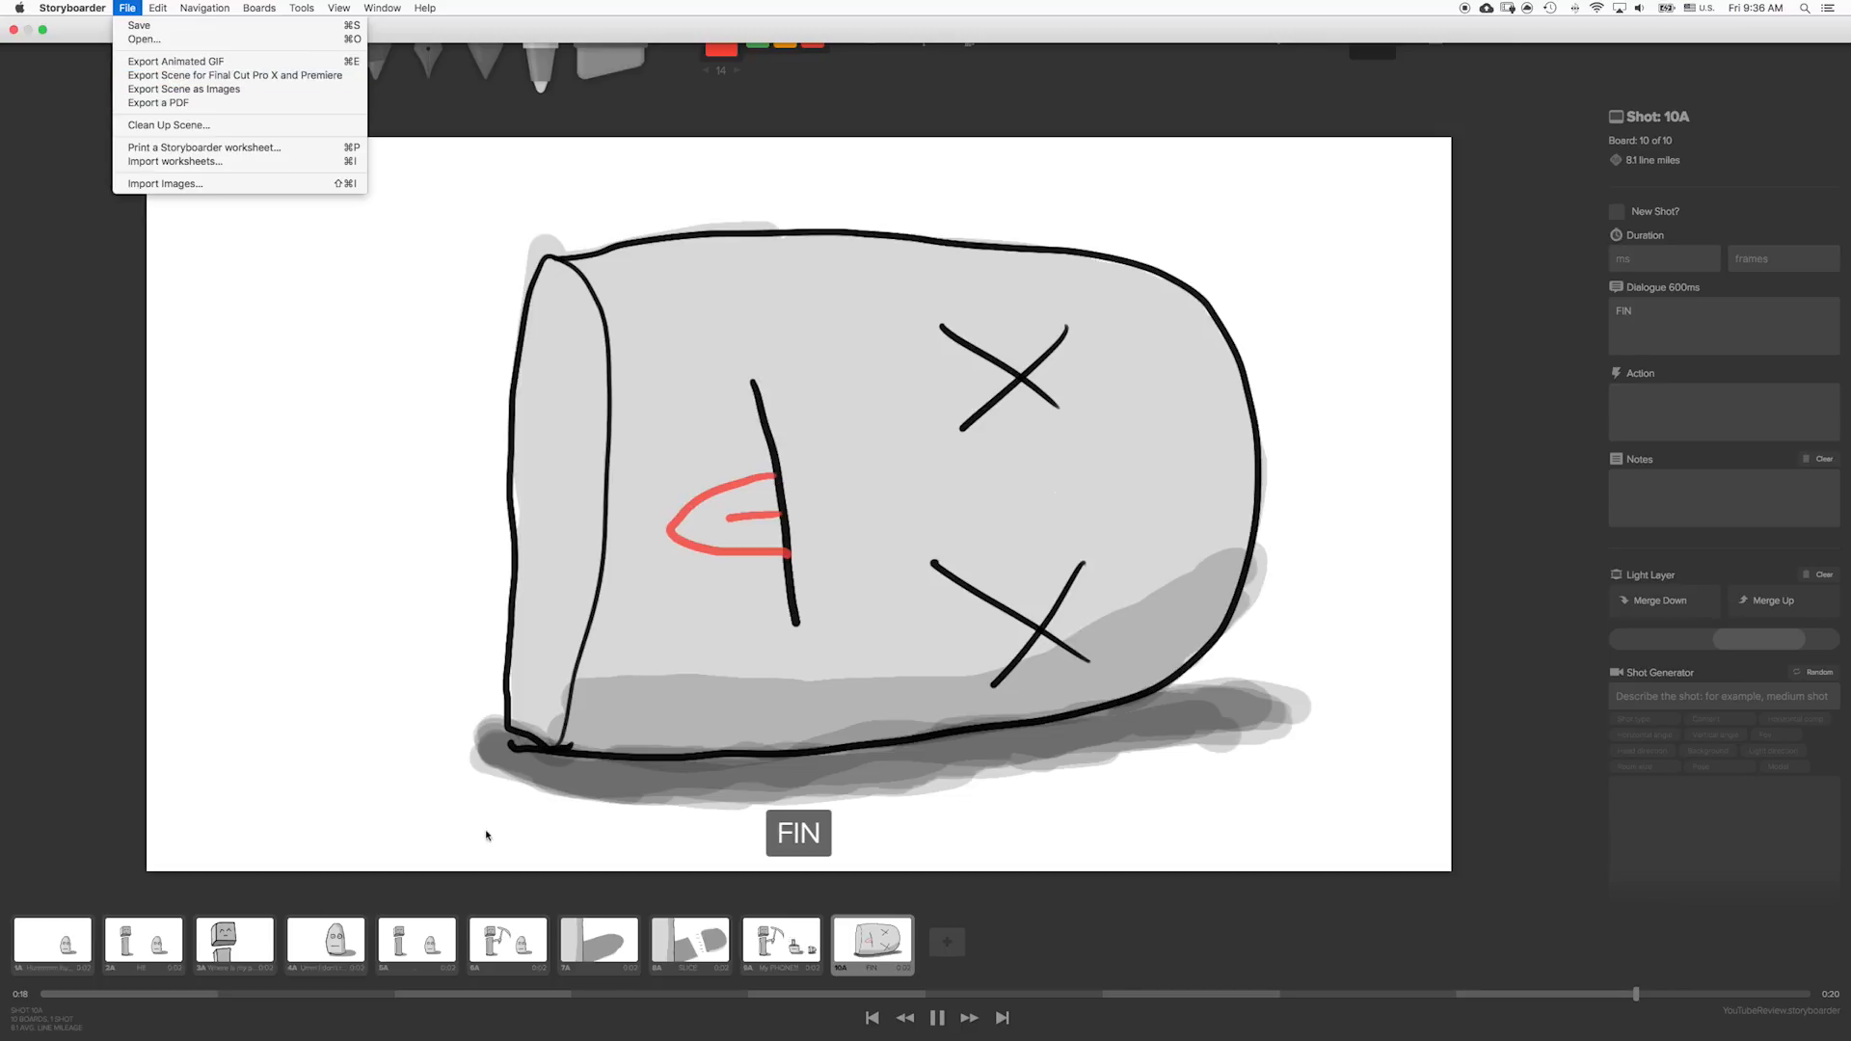
pyautogui.click(237, 76)
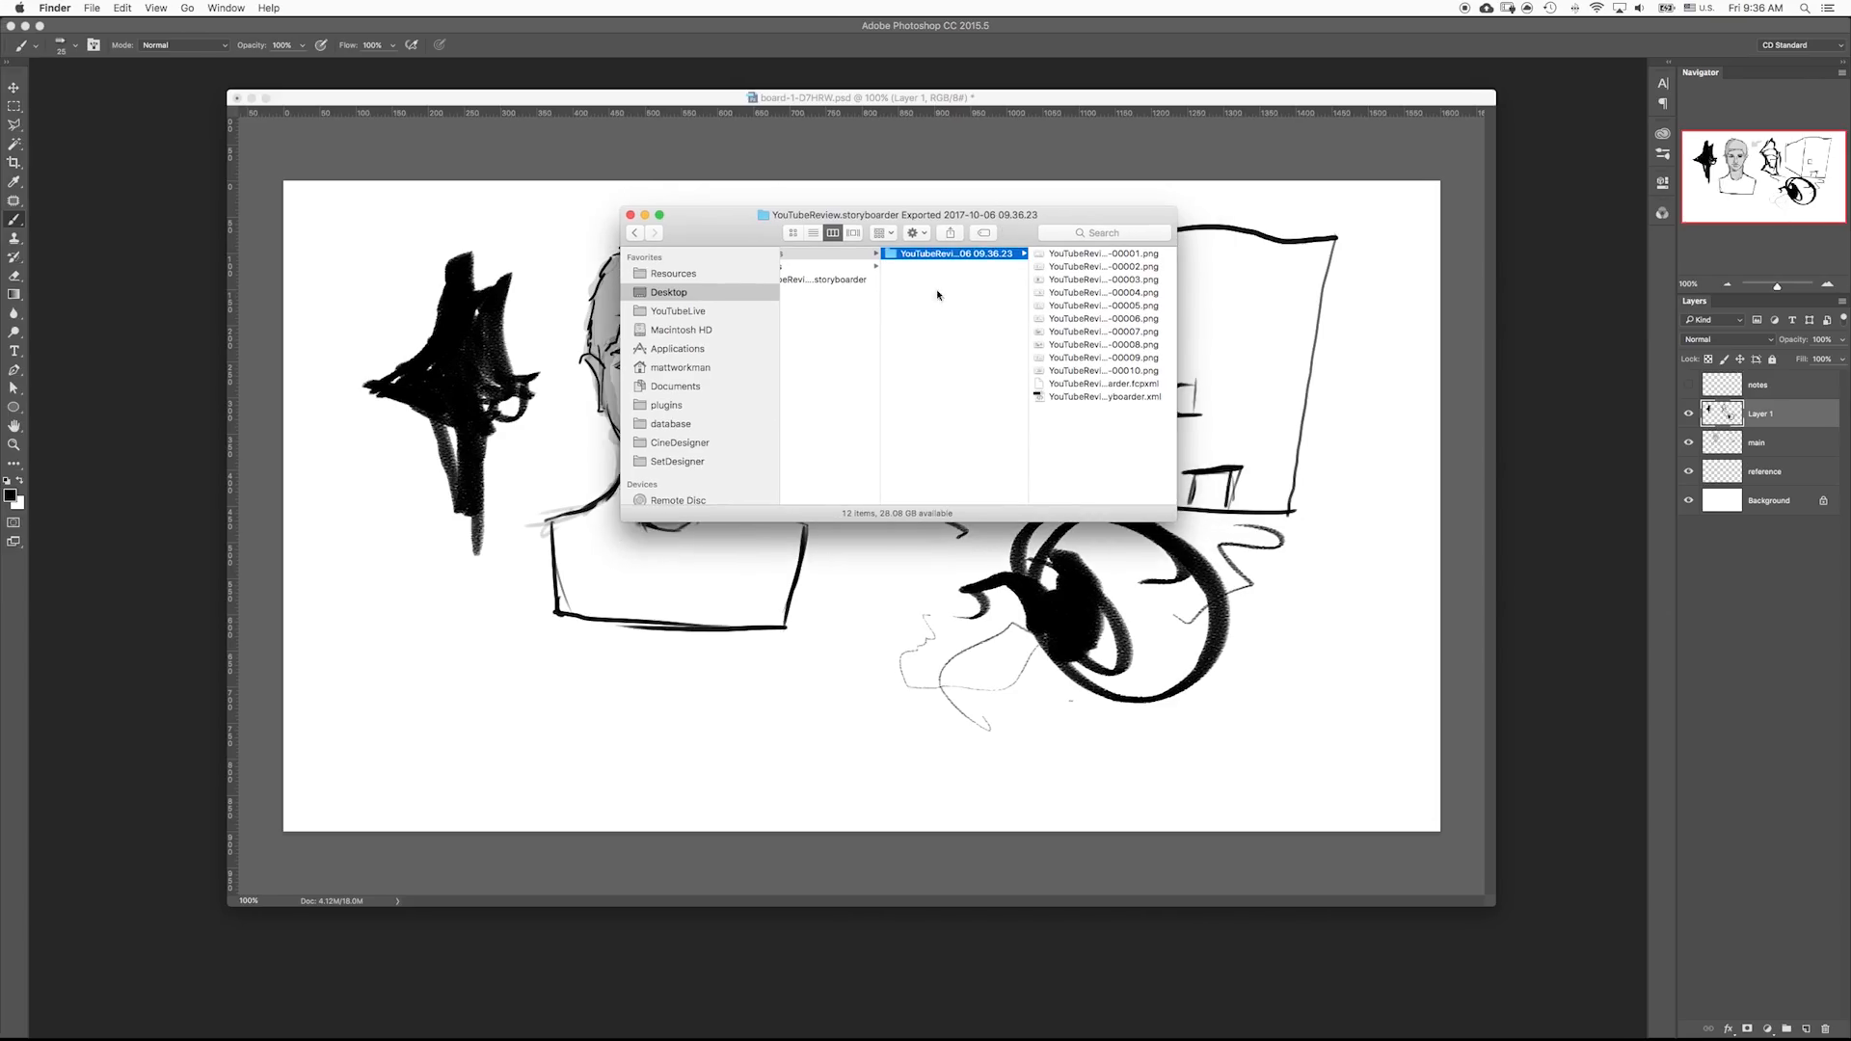
# - Look through the exported board images and the XML file in the YouTubeReview export folder
pyautogui.click(1084, 278)
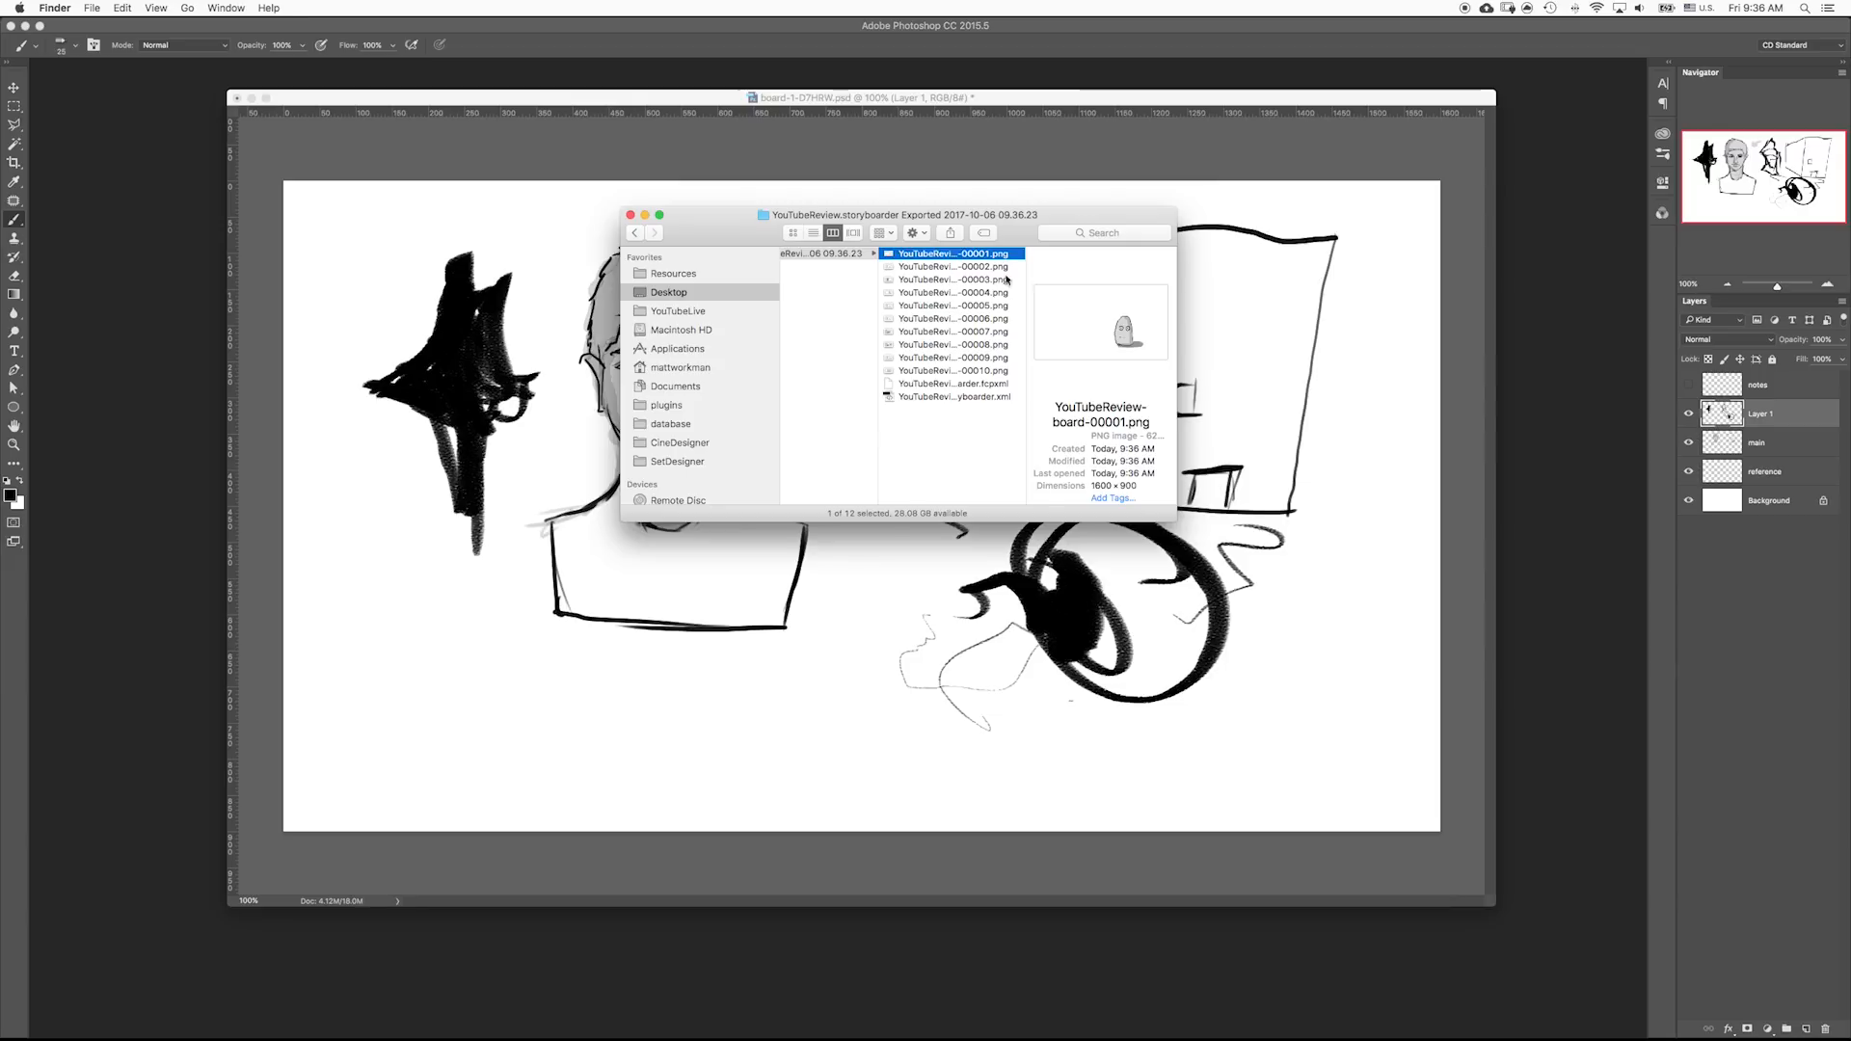
pyautogui.press('Down')
pyautogui.press('Down')
pyautogui.press('Down')
pyautogui.press('Down')
pyautogui.press('Down')
pyautogui.press('Down')
pyautogui.press('Down')
pyautogui.press('Down')
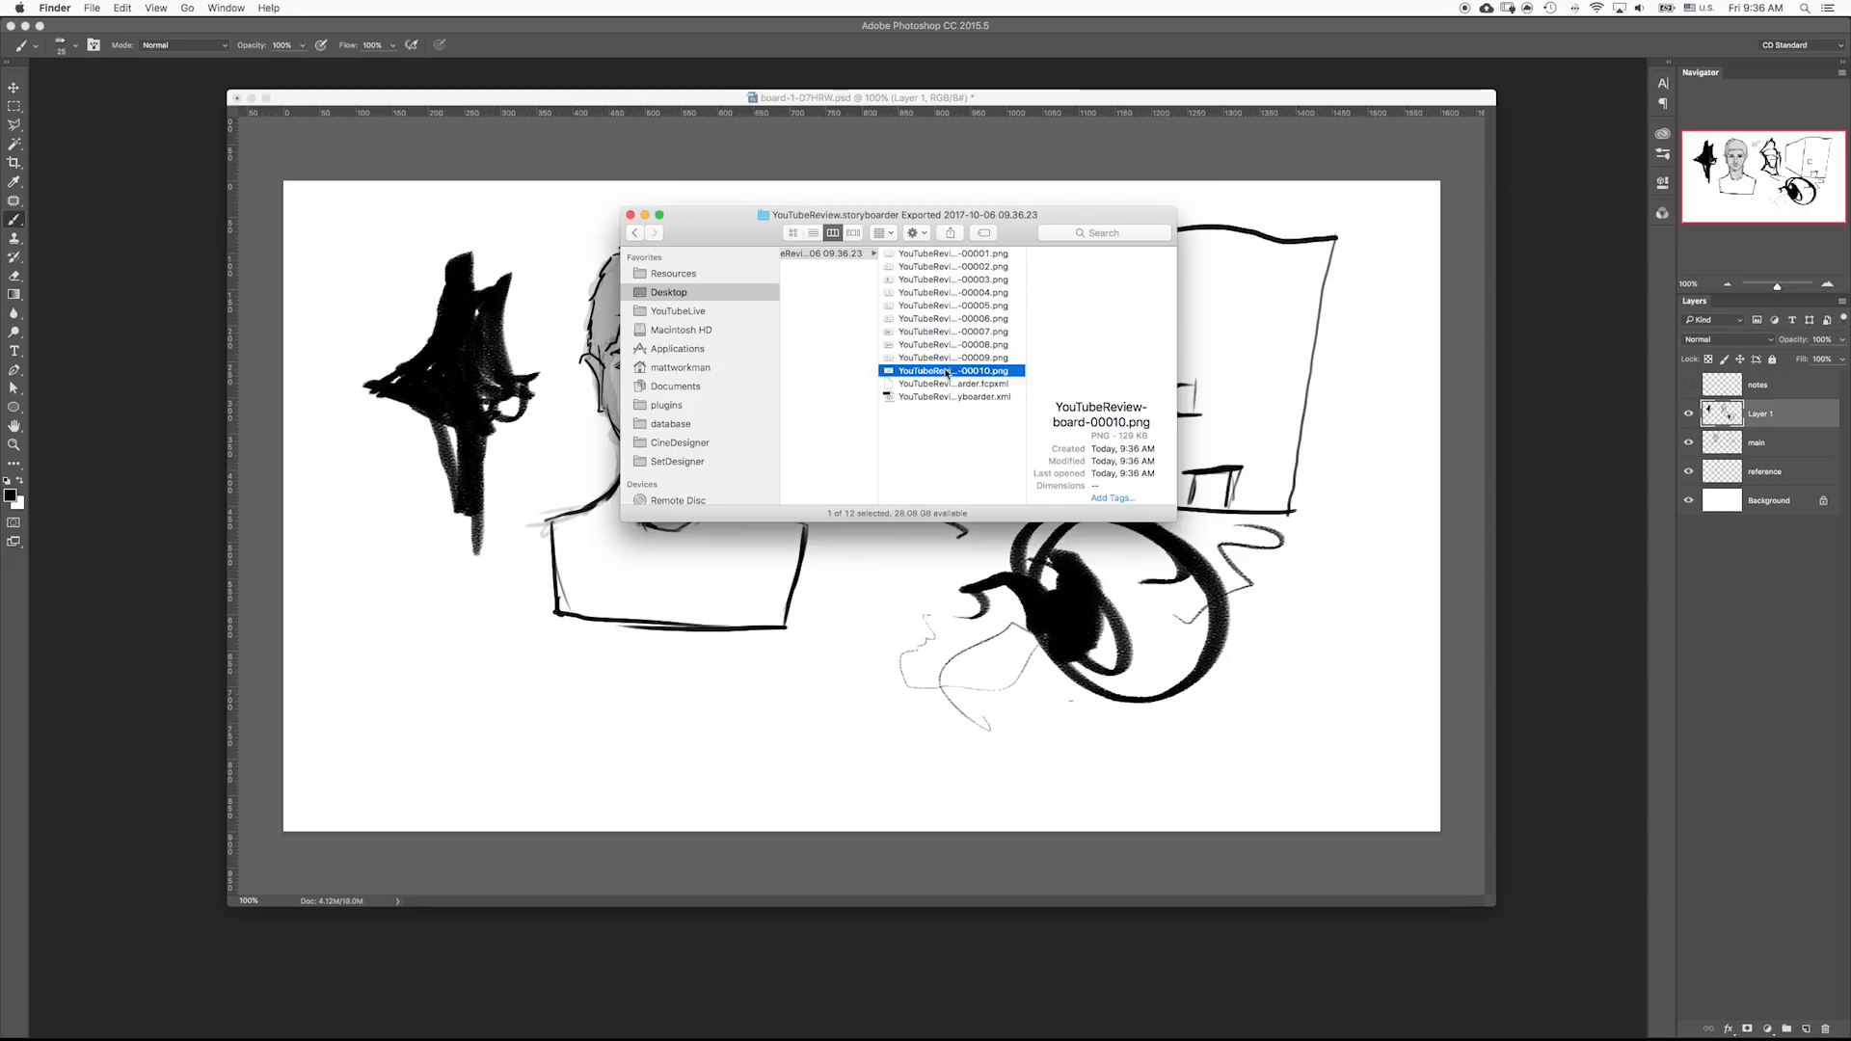
pyautogui.press('Down')
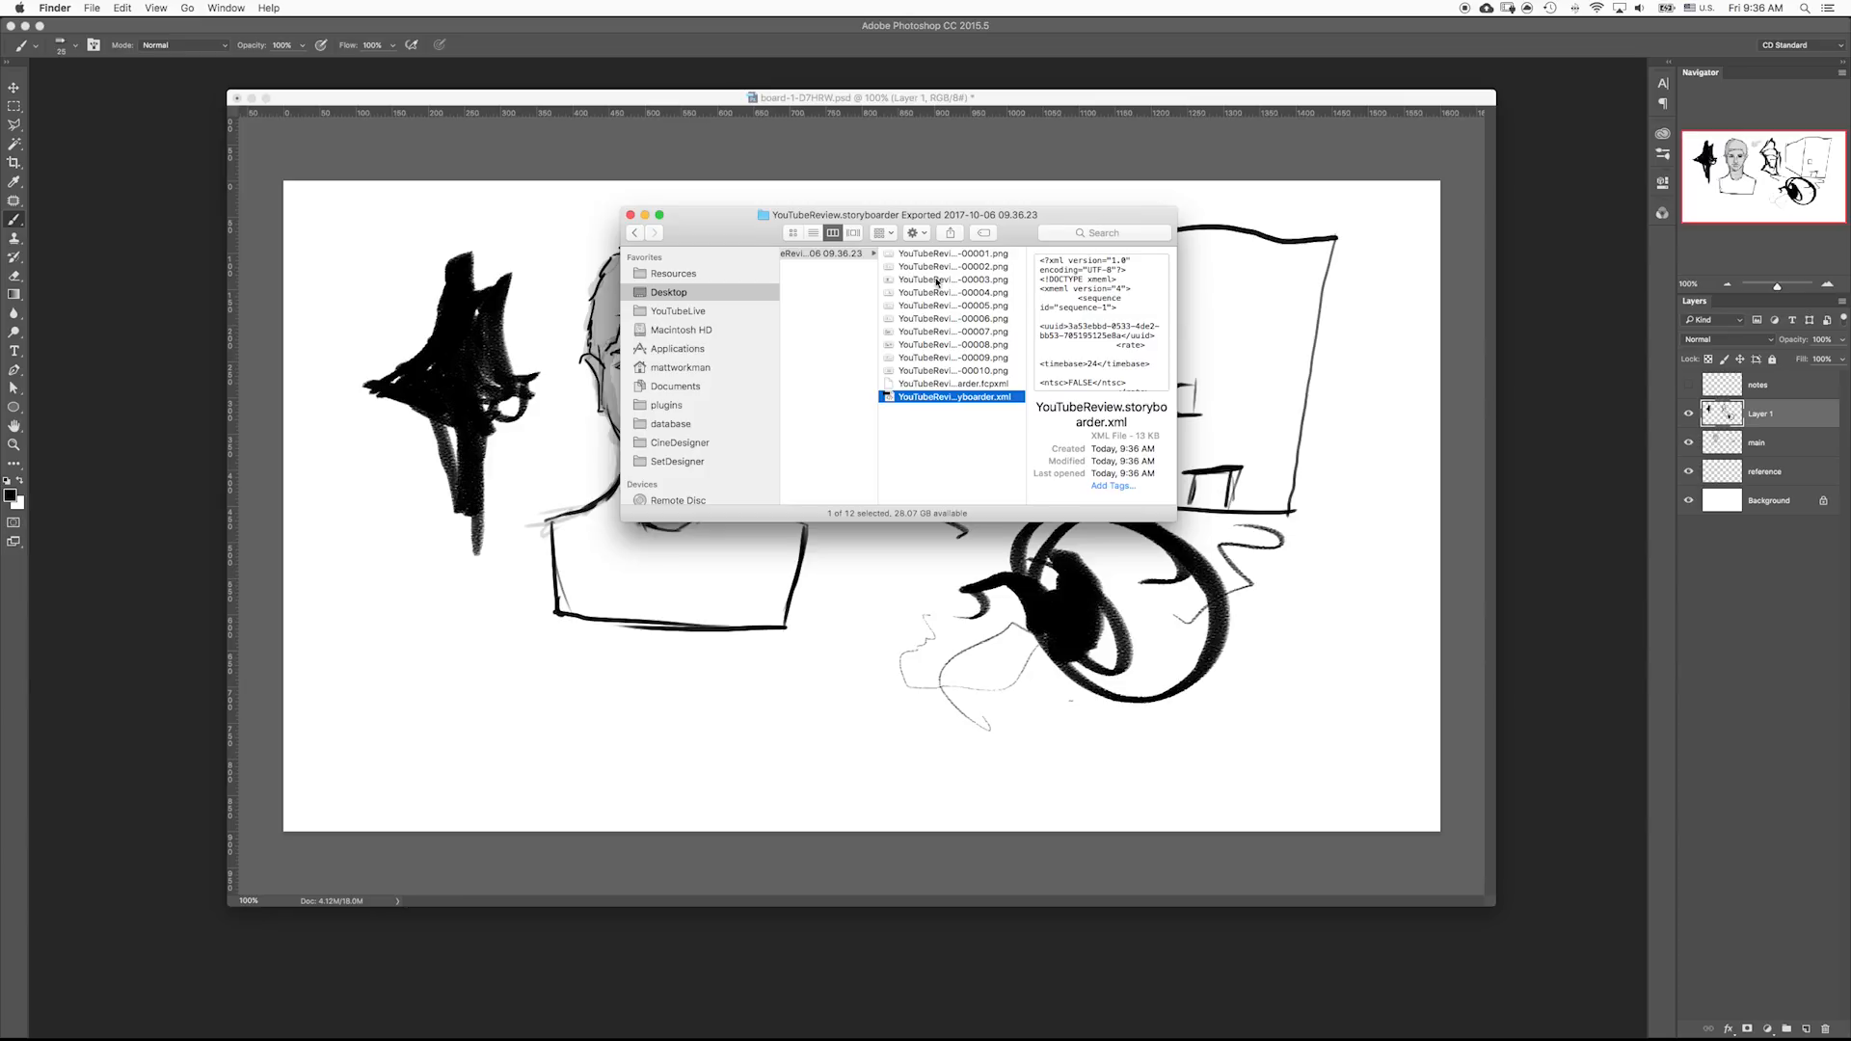
pyautogui.press('super+Tab')
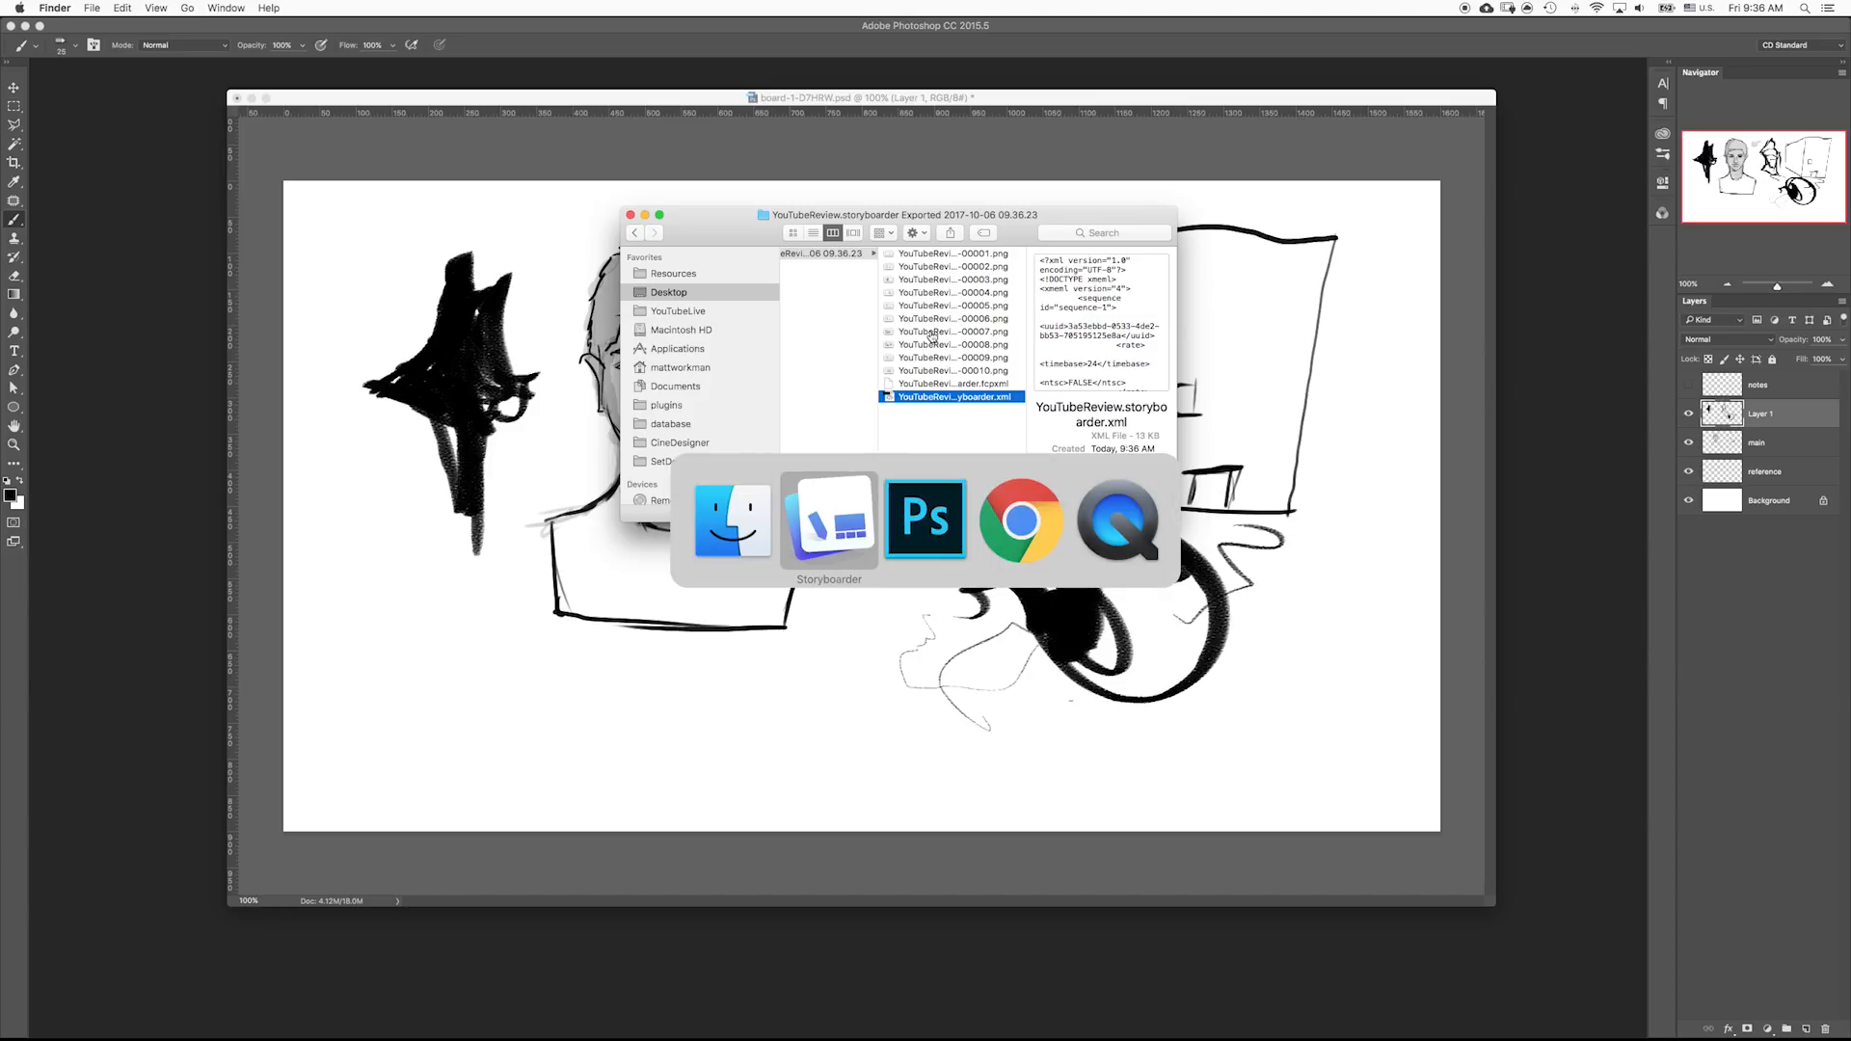
pyautogui.press('super+Tab')
pyautogui.press('super+Tab')
pyautogui.press('super+Tab')
pyautogui.press('super+Tab')
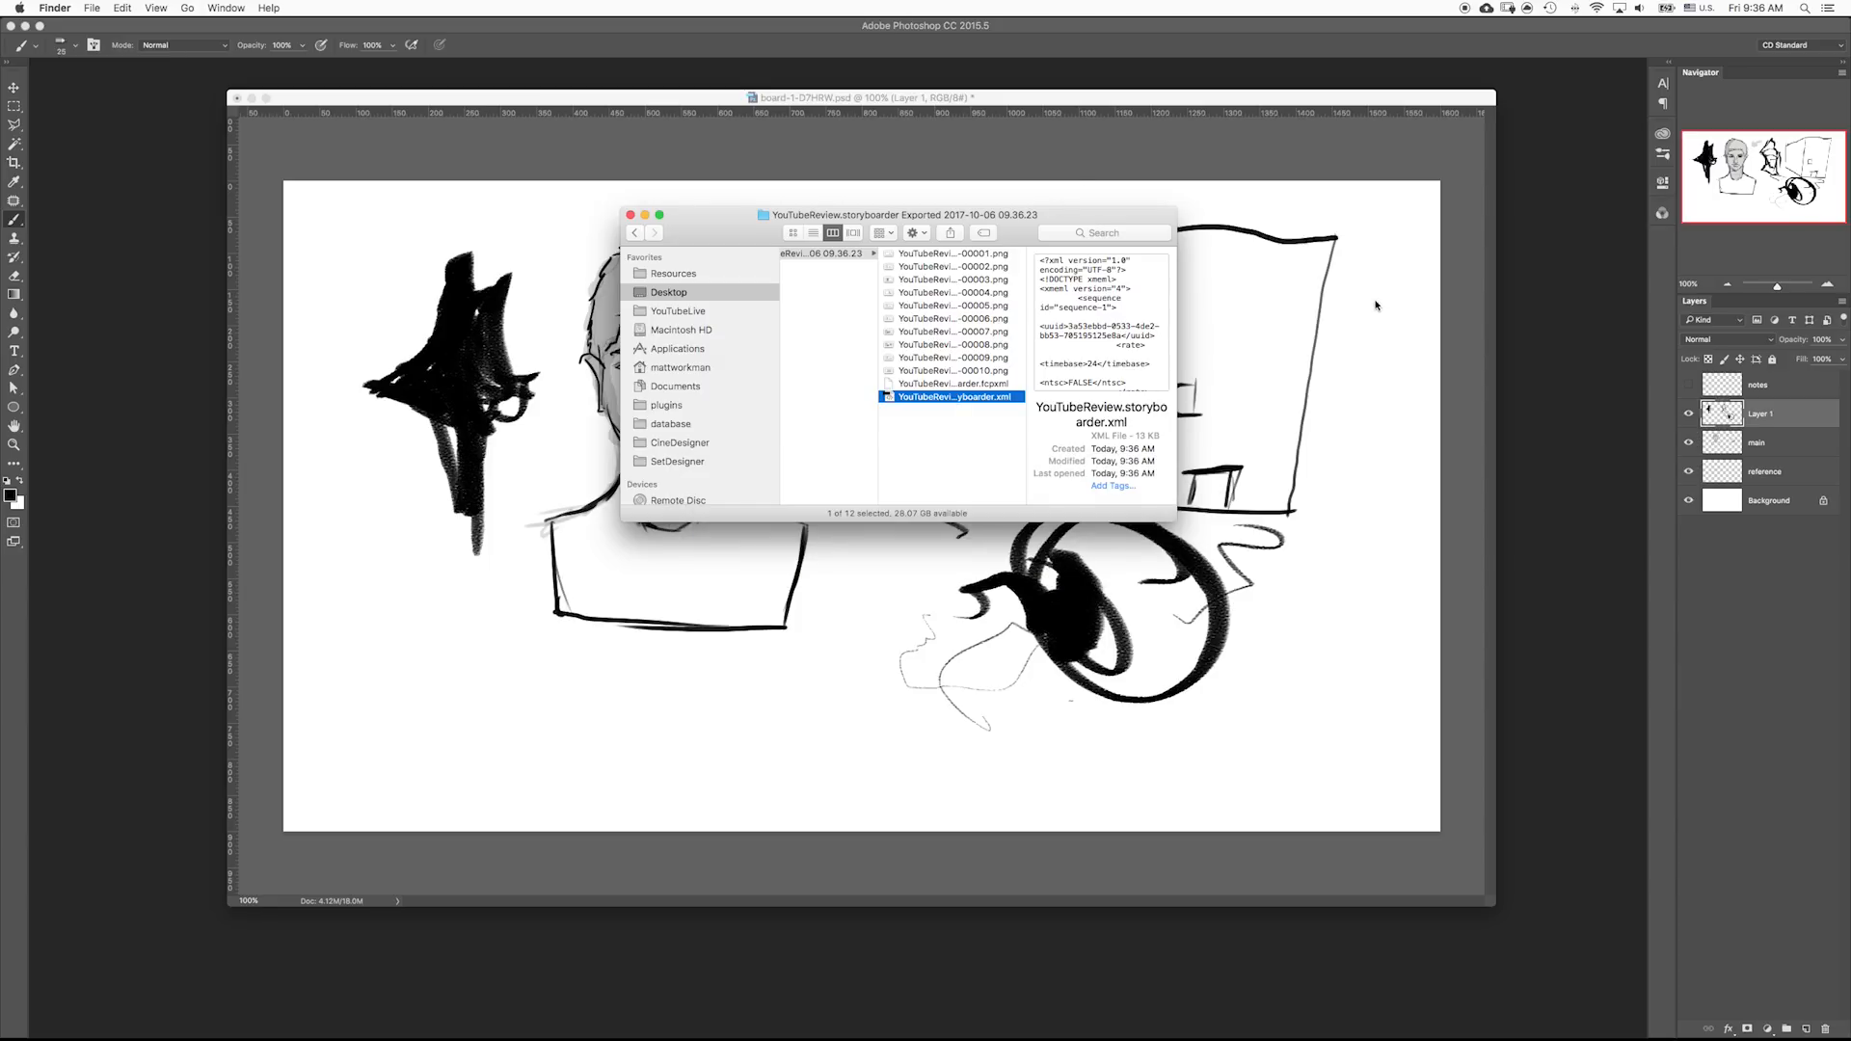
pyautogui.moveTo(1019, 238); pyautogui.dragTo(1016, 271)
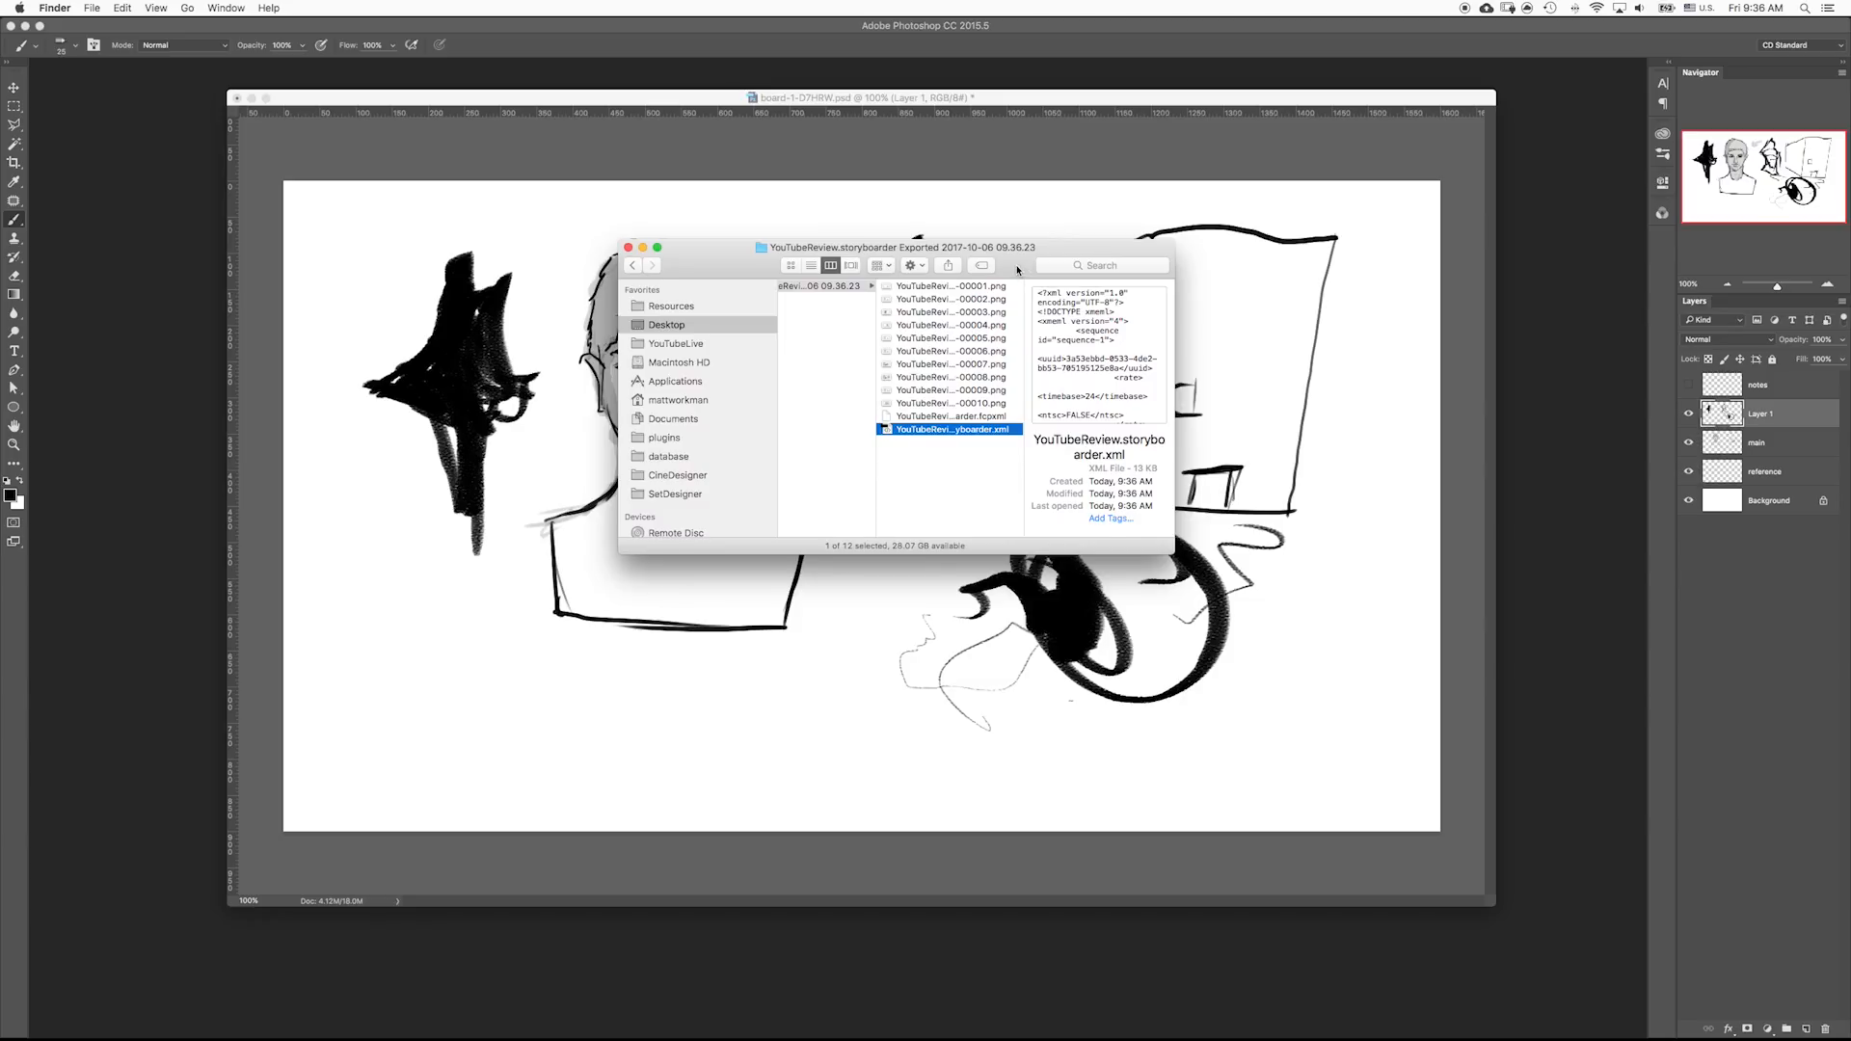
pyautogui.moveTo(1018, 270); pyautogui.dragTo(1037, 272)
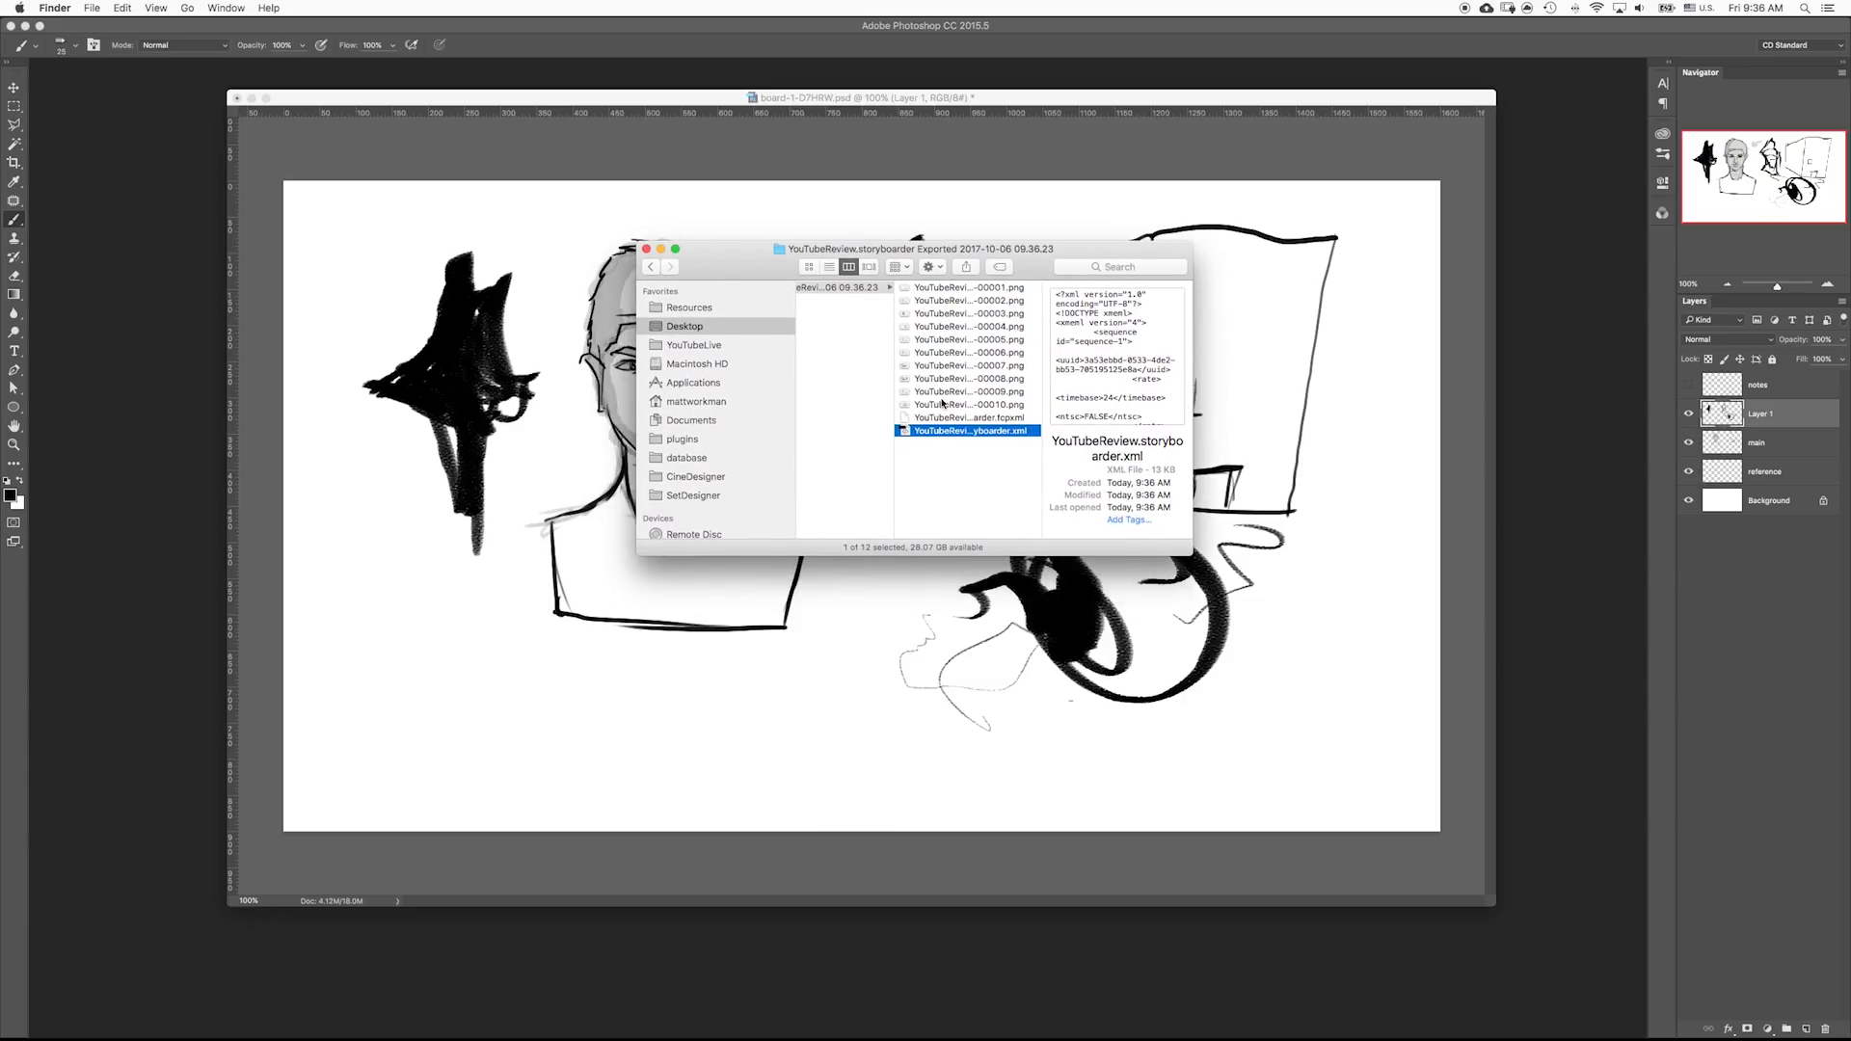
# - Switch back to Storyboarder and export the scene as a PDF
pyautogui.press('super+Tab')
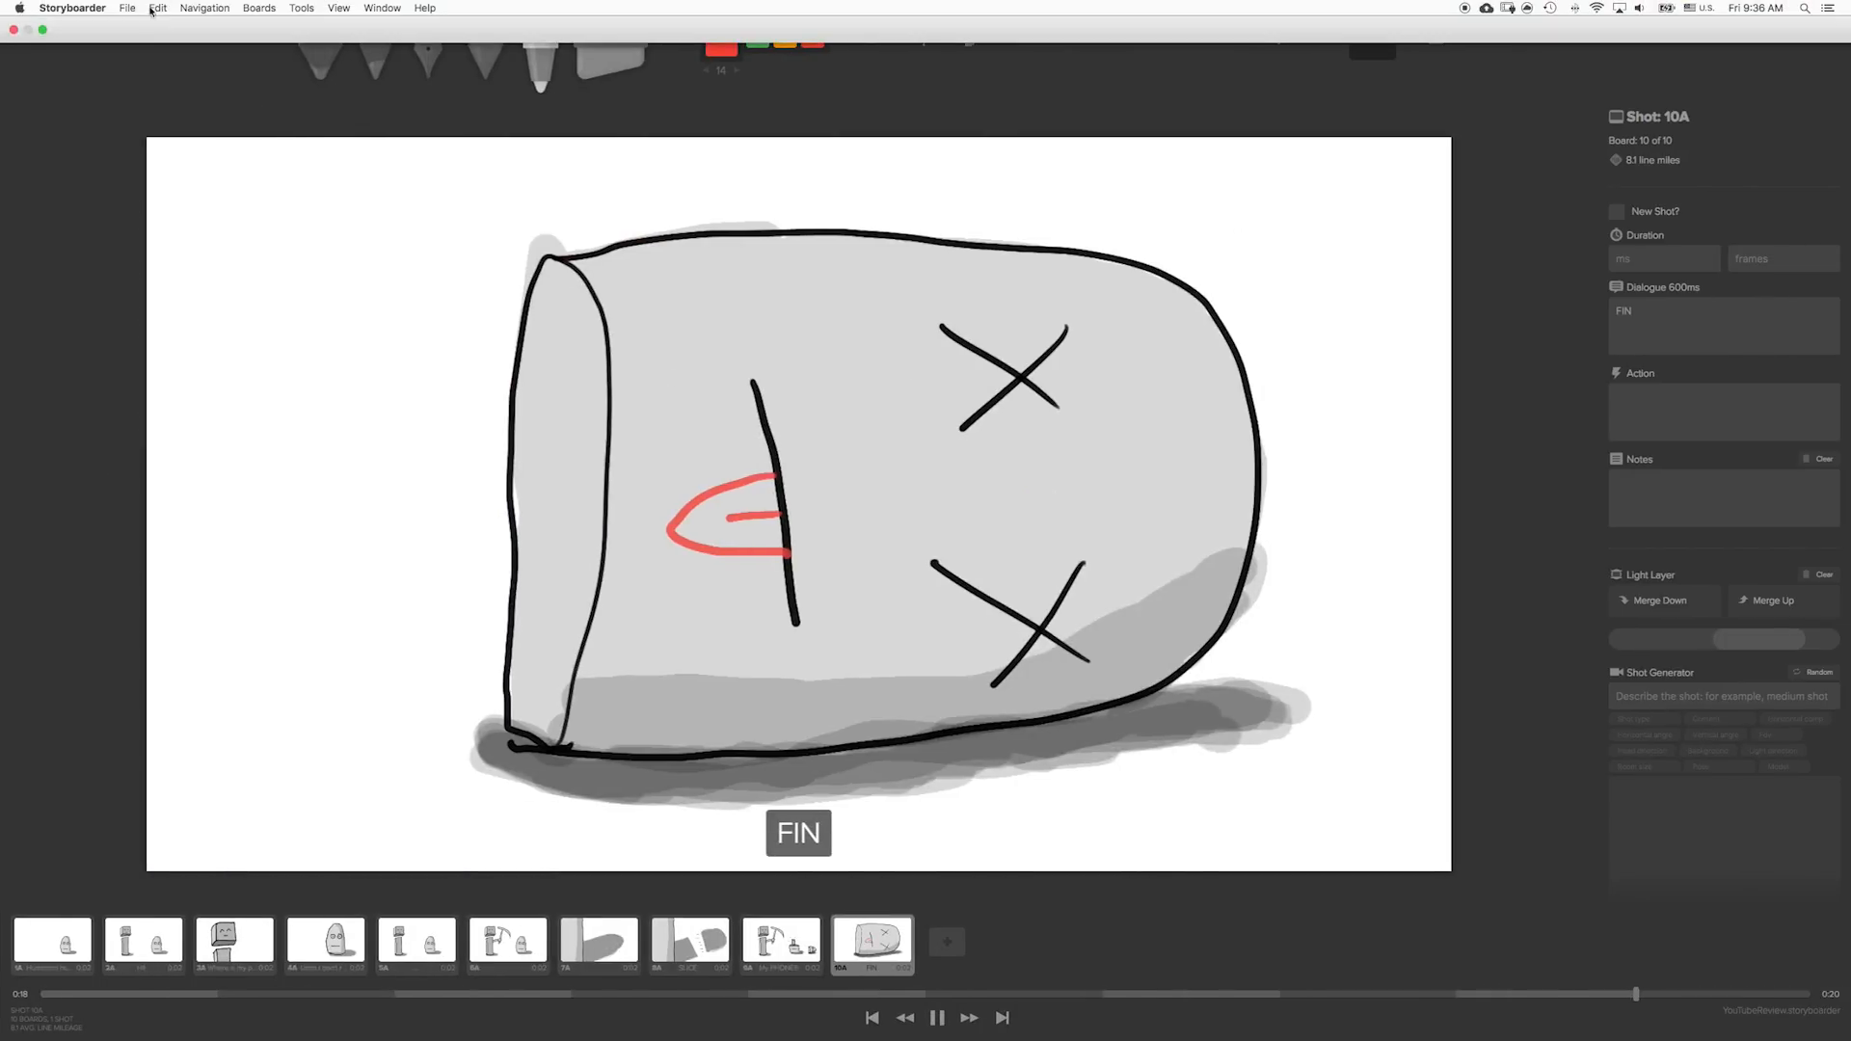
pyautogui.click(128, 8)
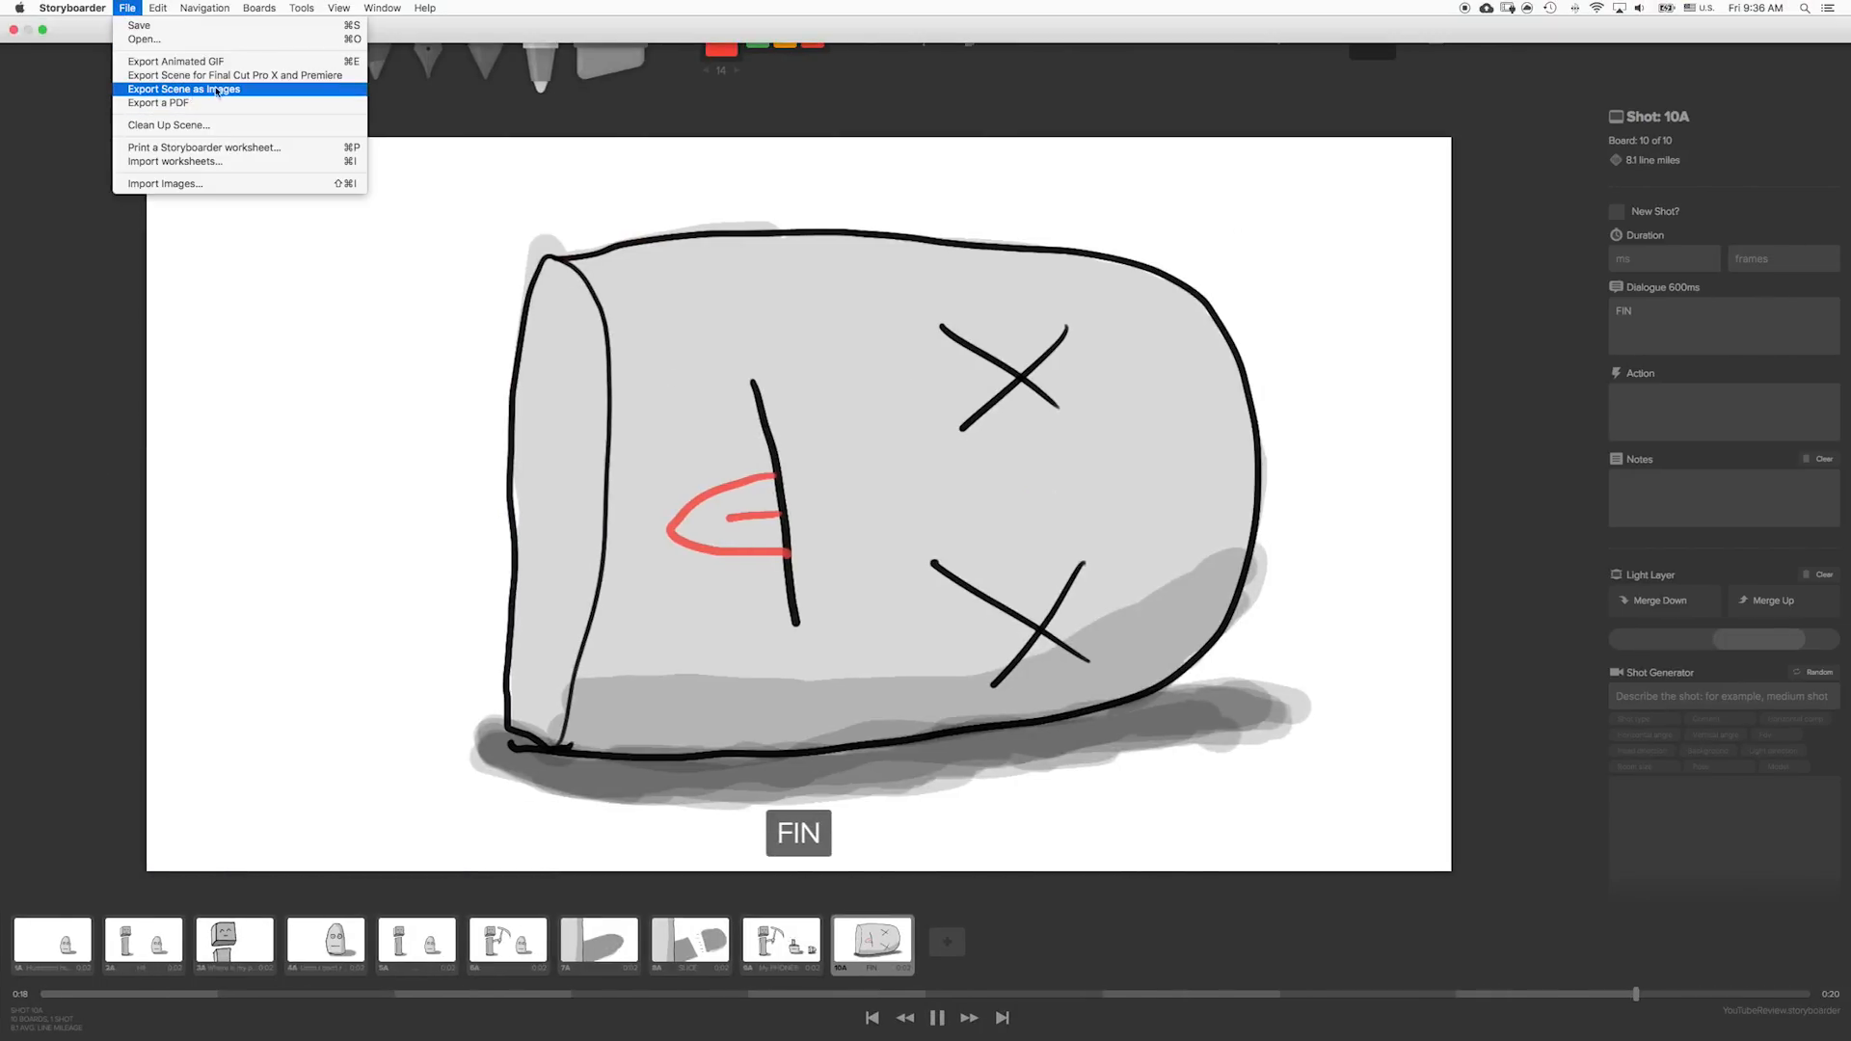
pyautogui.click(183, 102)
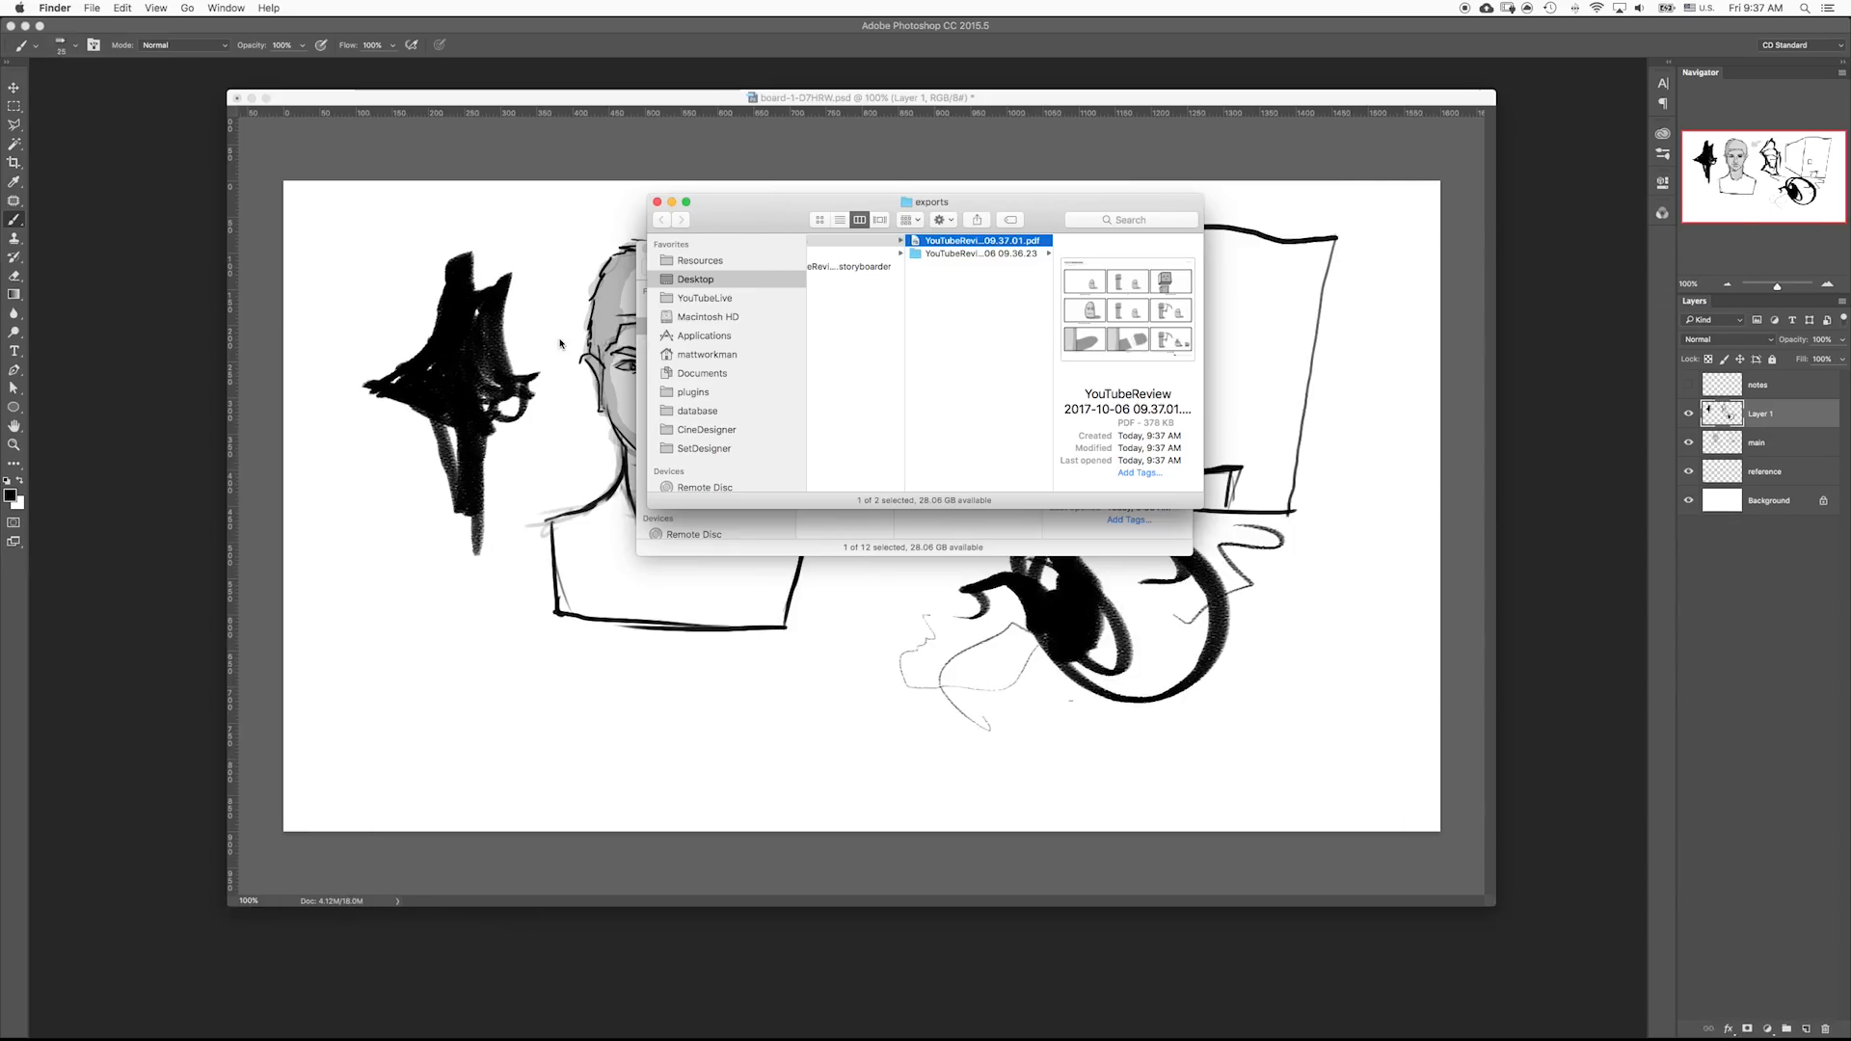
# - Open the newly exported YouTubeReview PDF in Preview, and move and slightly narrow its window
pyautogui.click(963, 256)
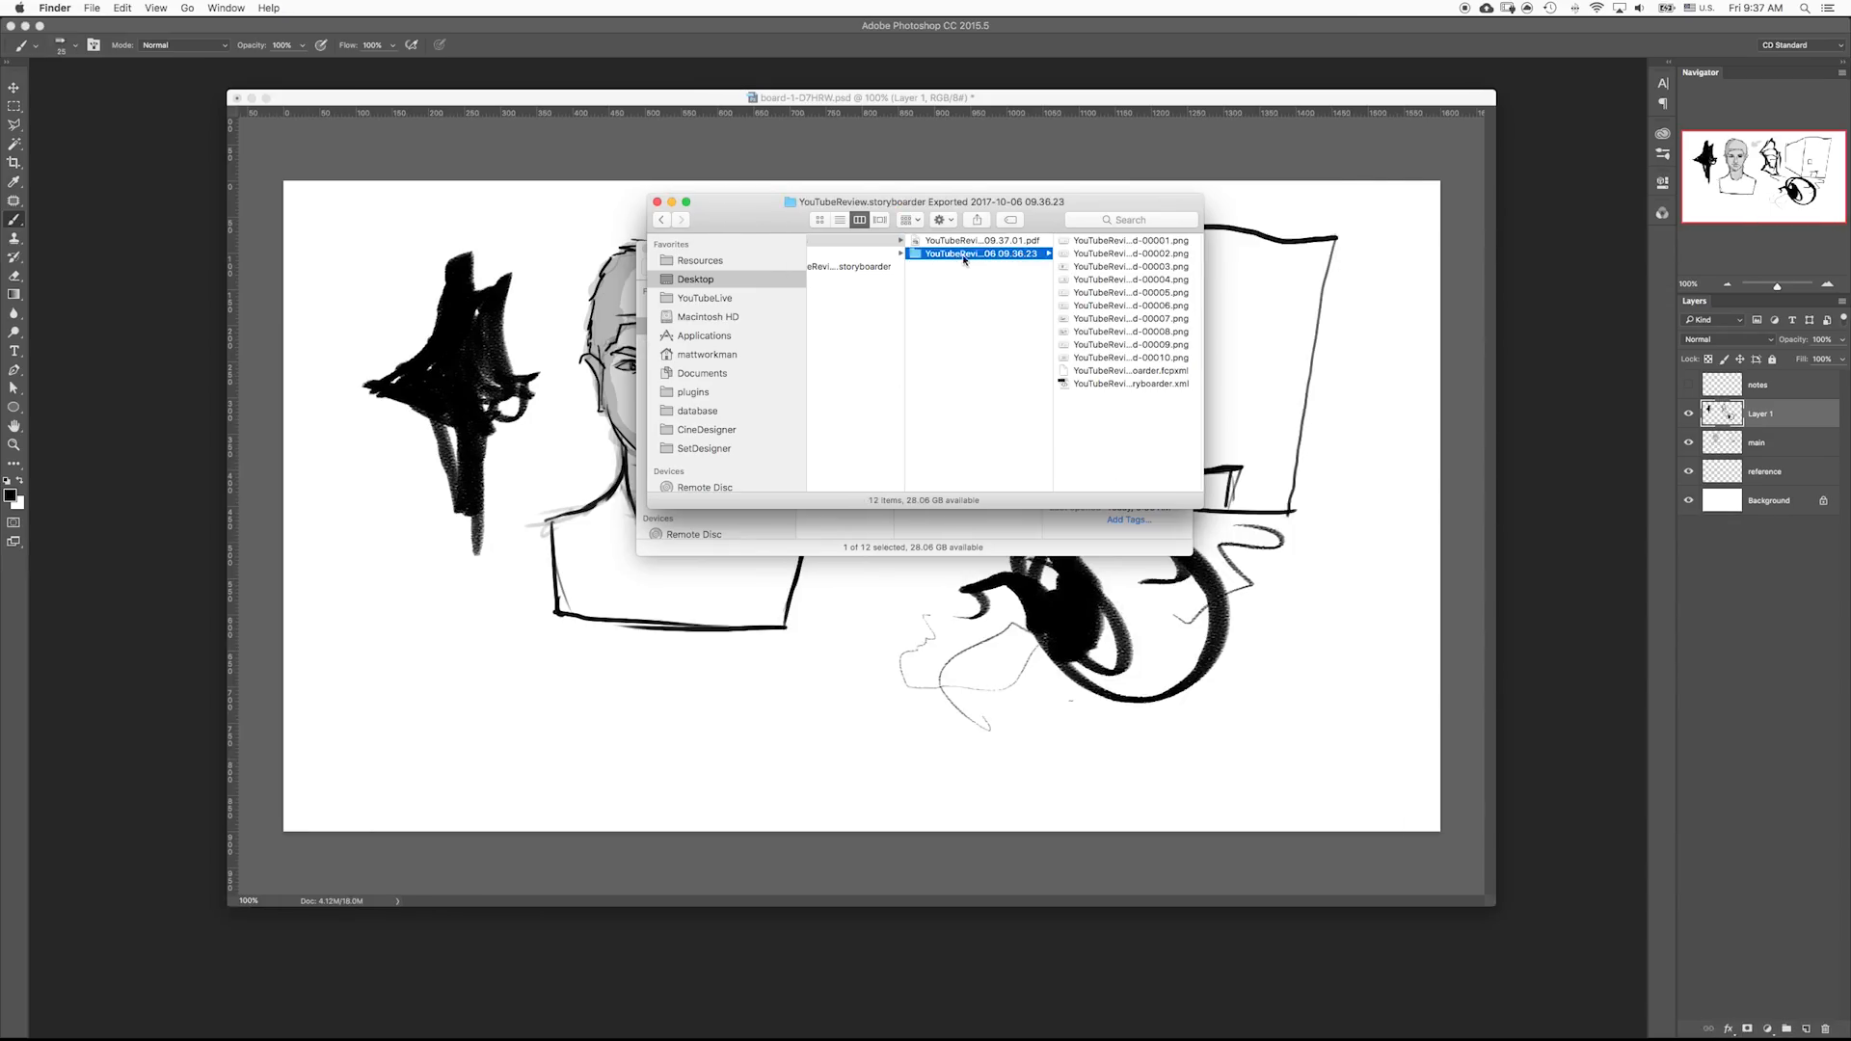
pyautogui.doubleClick(963, 240)
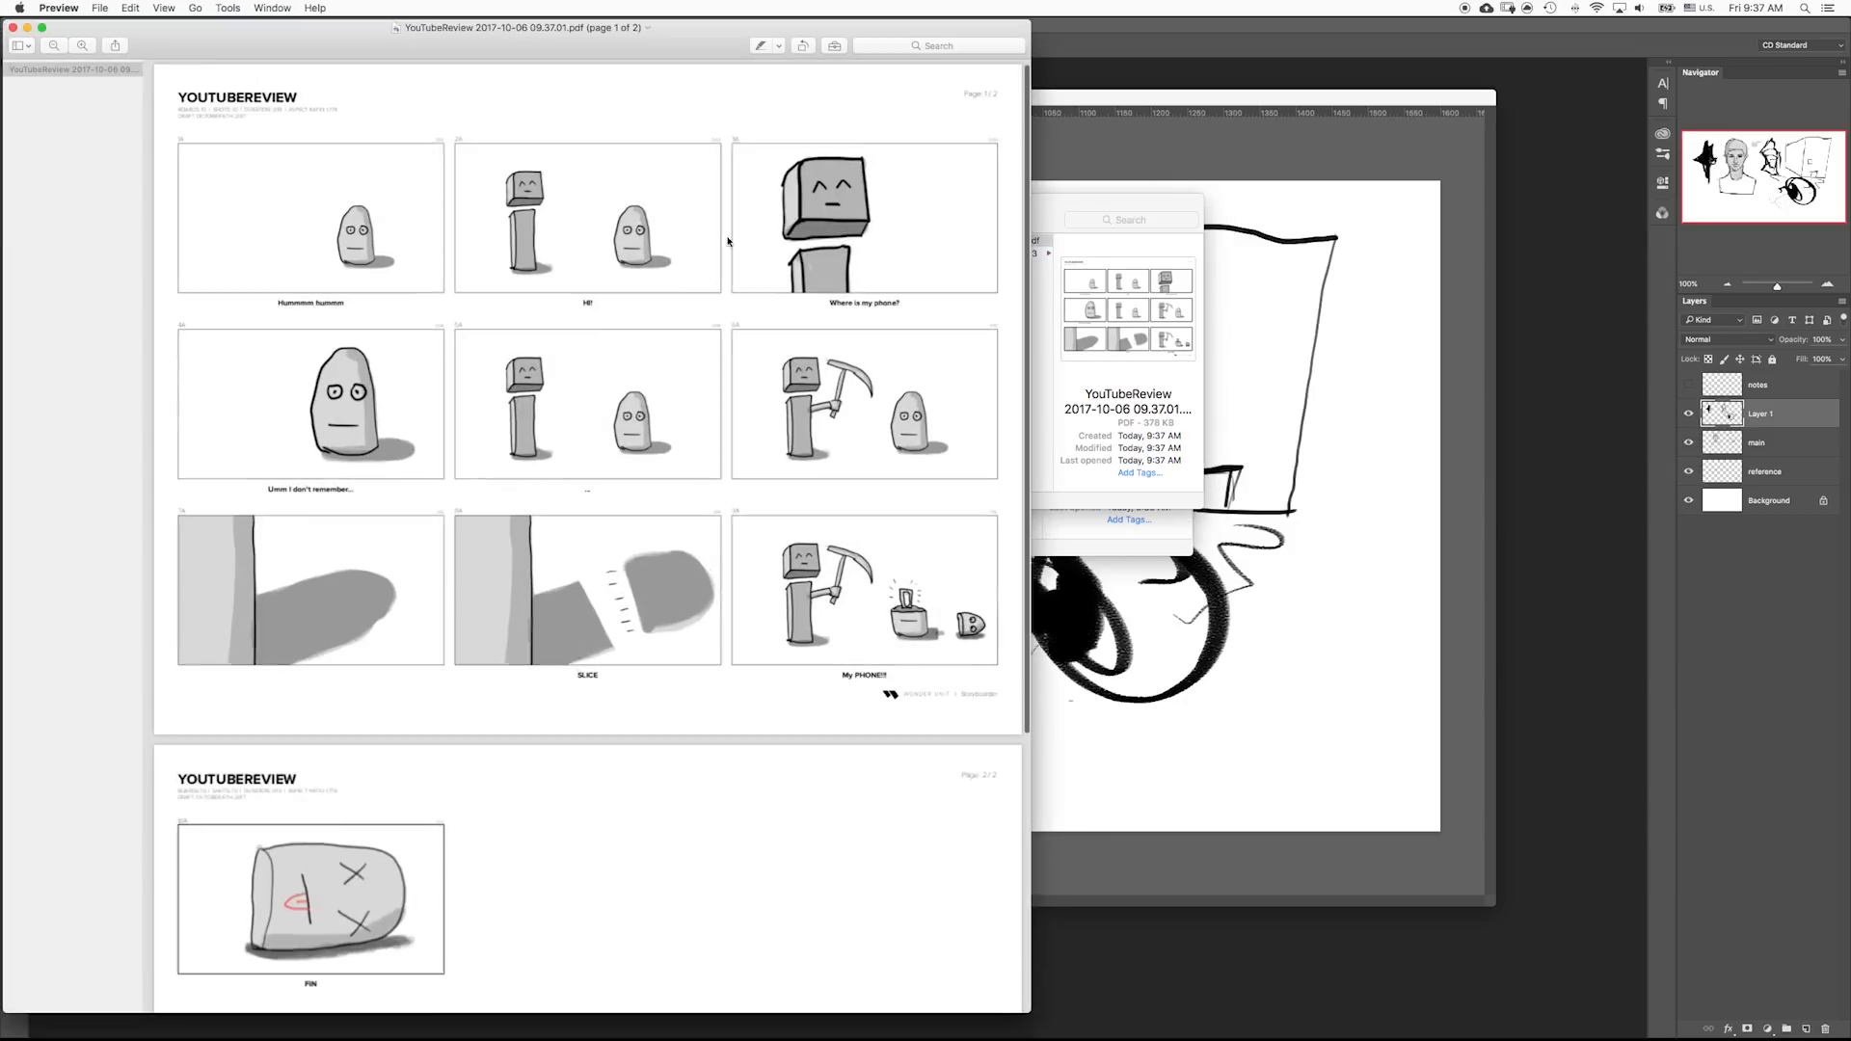
pyautogui.moveTo(347, 29); pyautogui.dragTo(578, 29)
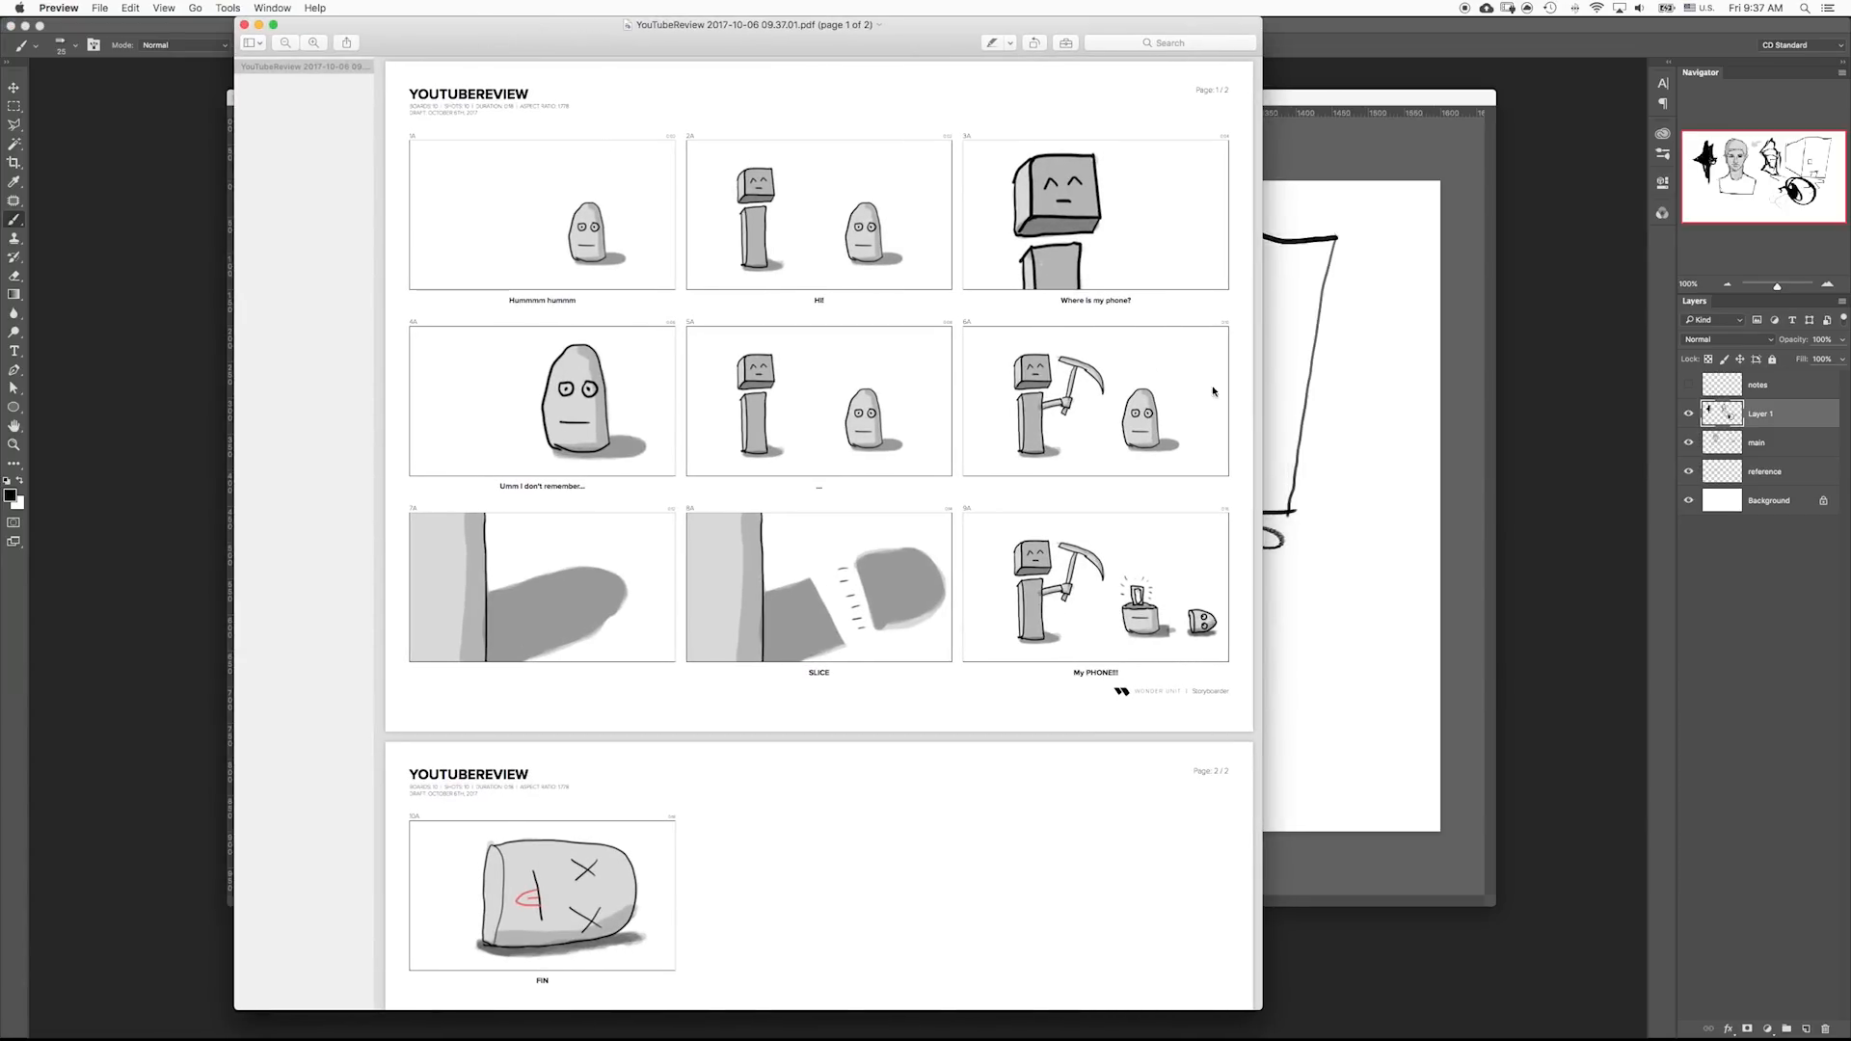
pyautogui.moveTo(1259, 421)
pyautogui.mouseDown()
pyautogui.moveTo(1380, 421)
pyautogui.moveTo(1233, 418)
pyautogui.mouseUp()
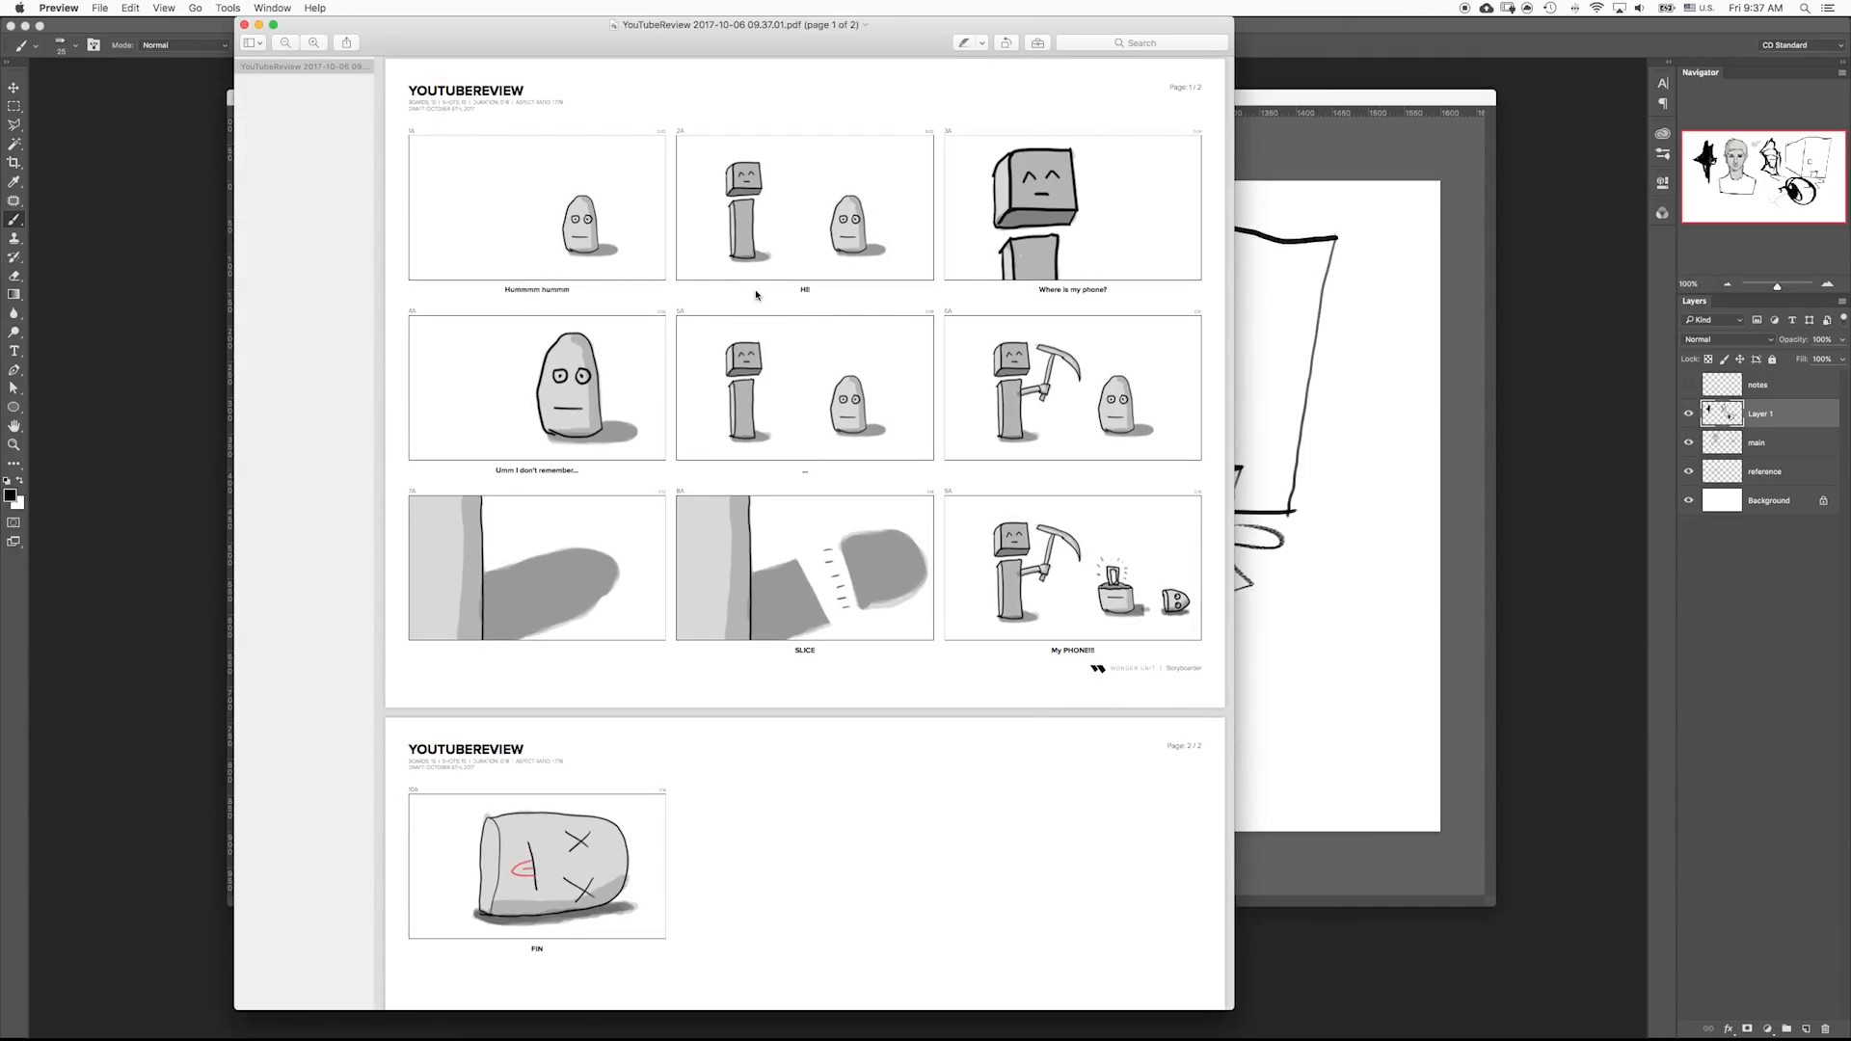
# - Examine the exported PDF's title, footer credit and captioned boards across both pages
pyautogui.moveTo(411, 91); pyautogui.dragTo(523, 96)
pyautogui.click(485, 99)
pyautogui.moveTo(1109, 668); pyautogui.dragTo(1160, 669)
pyautogui.click(1160, 669)
pyautogui.click(1196, 667)
pyautogui.moveTo(1204, 668); pyautogui.dragTo(1125, 672)
pyautogui.moveTo(1193, 669); pyautogui.dragTo(1098, 669)
pyautogui.scroll(-3, 970, 673)
pyautogui.scroll(3, 970, 673)
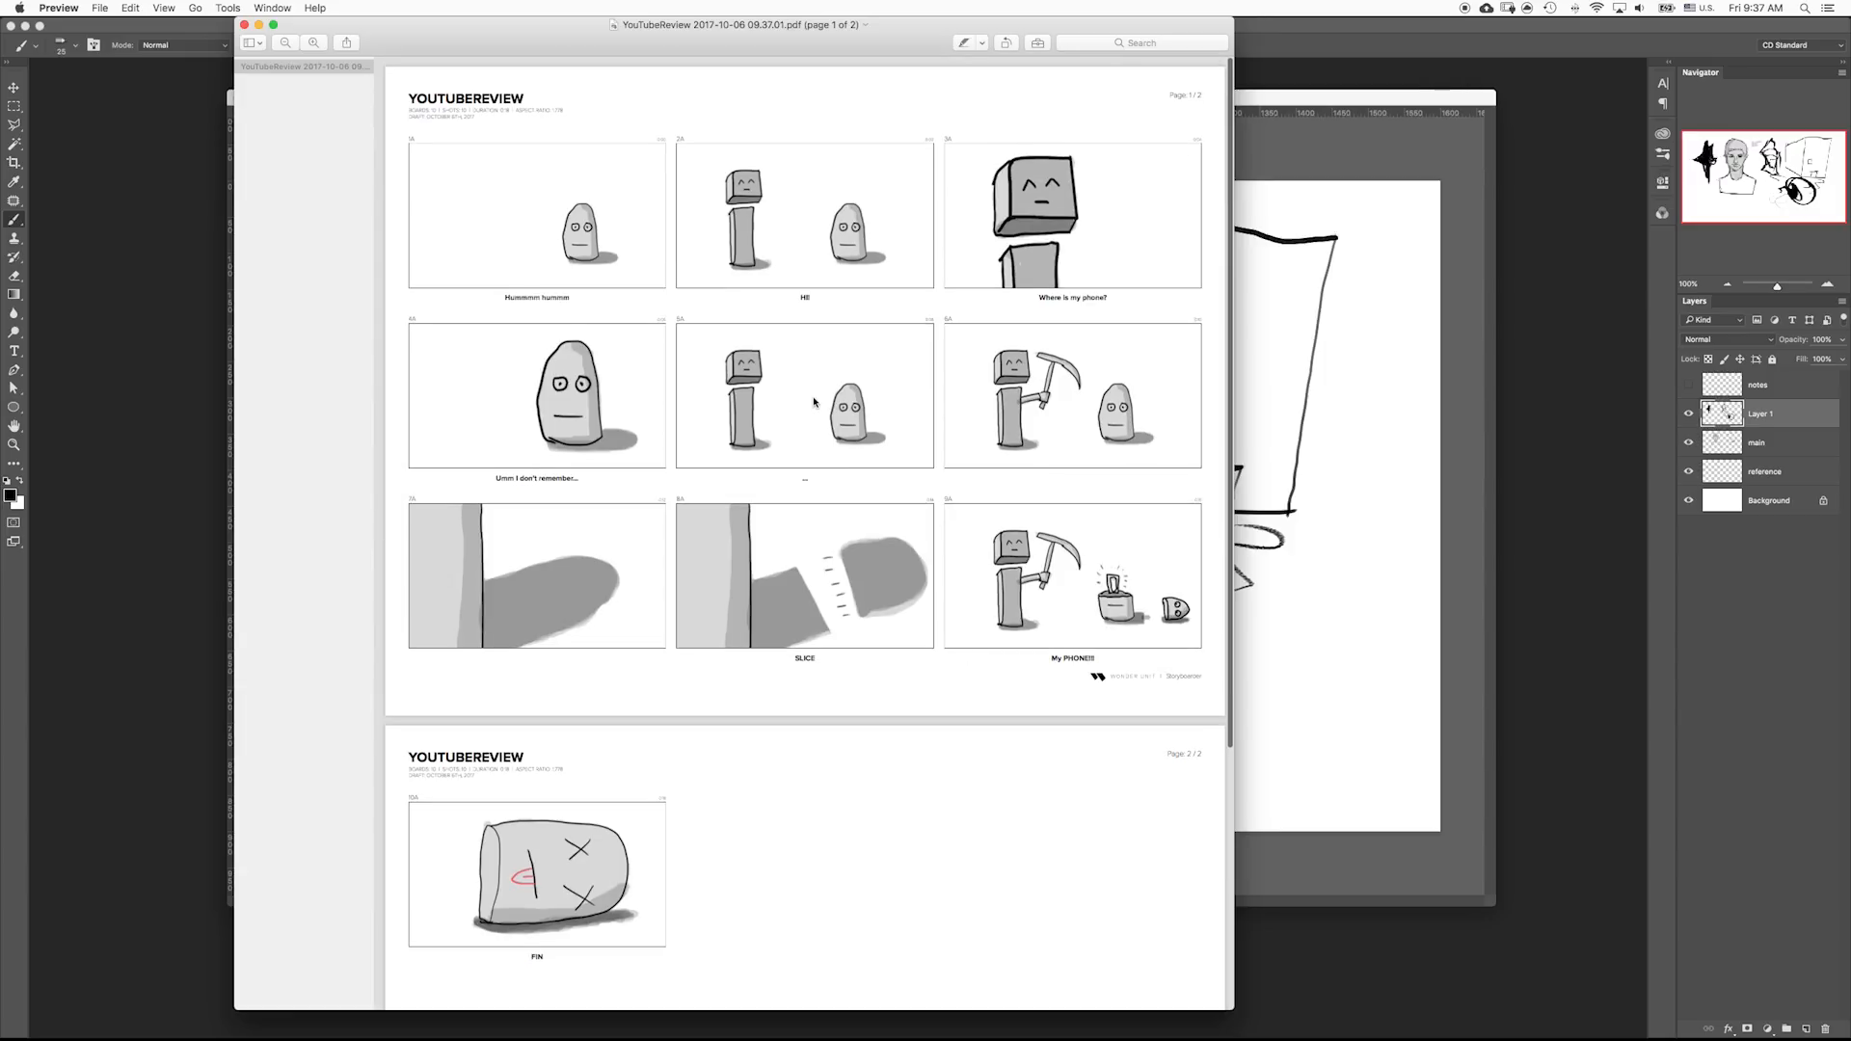
pyautogui.moveTo(871, 50); pyautogui.dragTo(976, 23)
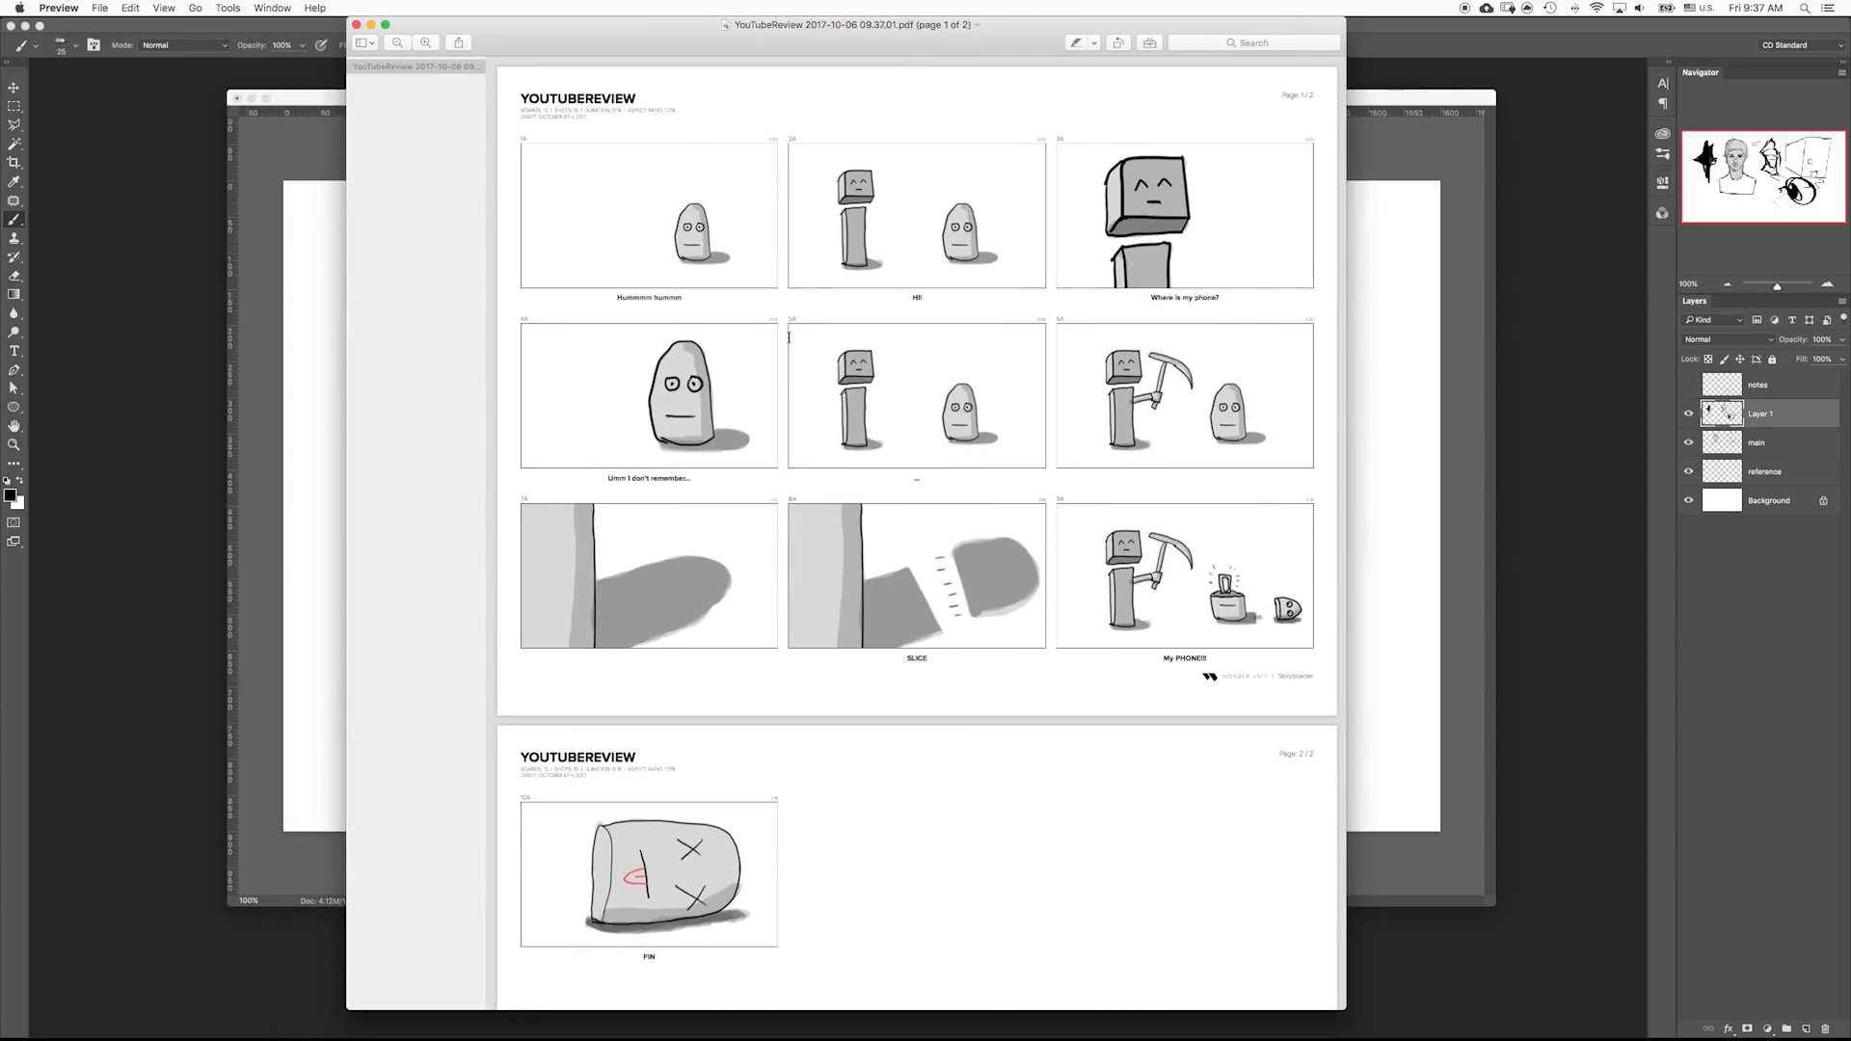